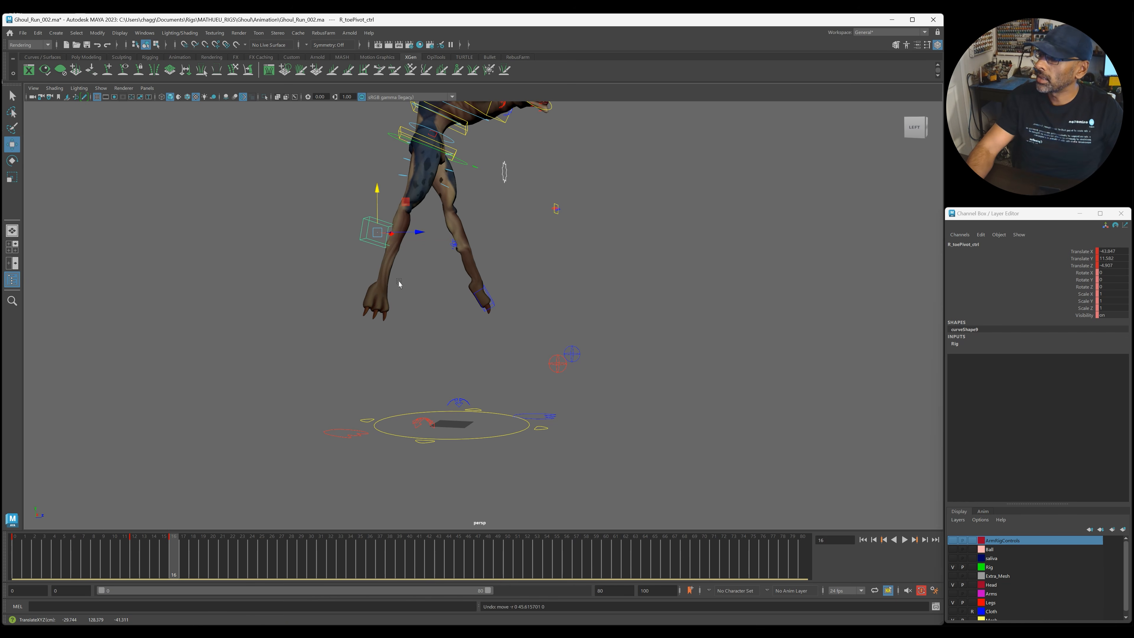
Undo the recent moves of the right toe pivot control and the selection changes before them.
key(ctrl+z)
key(ctrl+z)
key(ctrl+z)
key(ctrl+z)
key(ctrl+z)
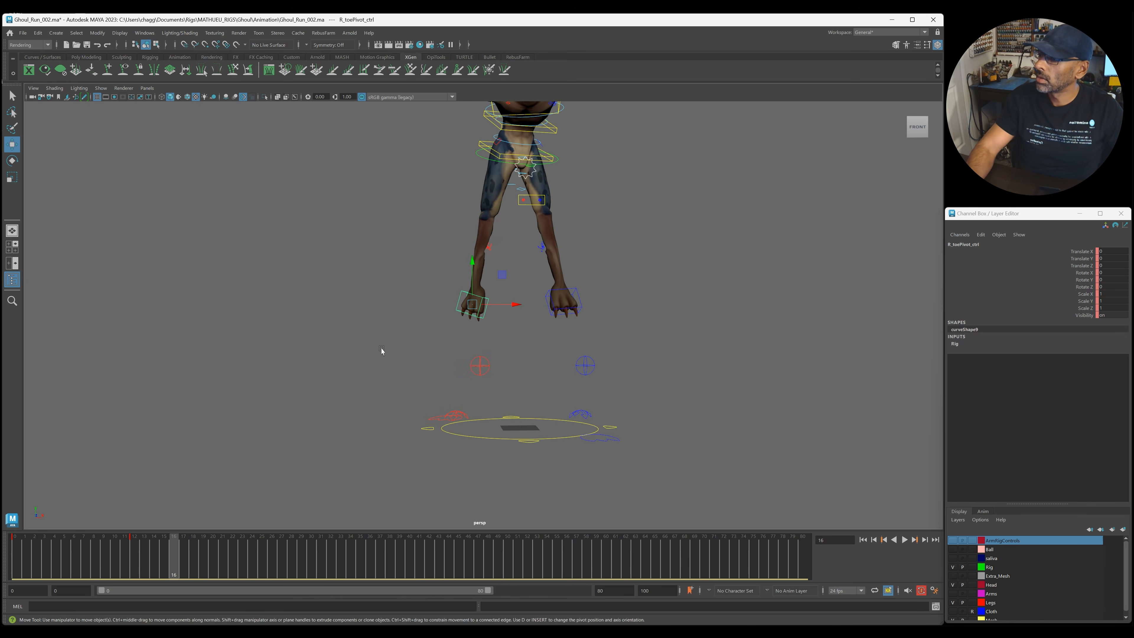
alt+drag(331, 433, 380, 445)
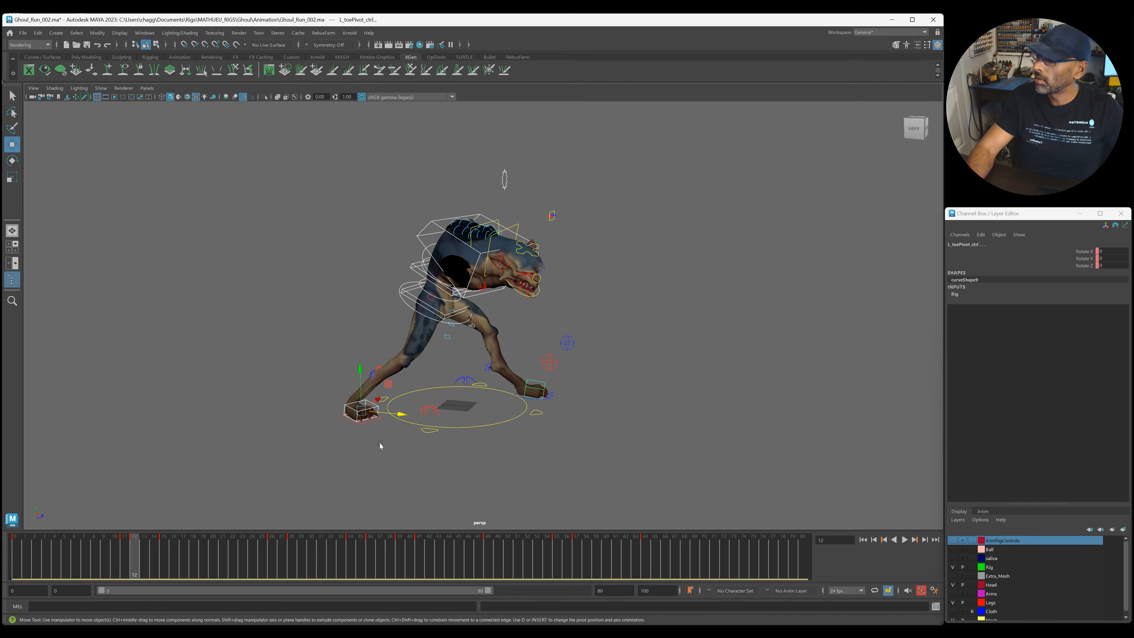
key(ctrl+z)
key(ctrl+z)
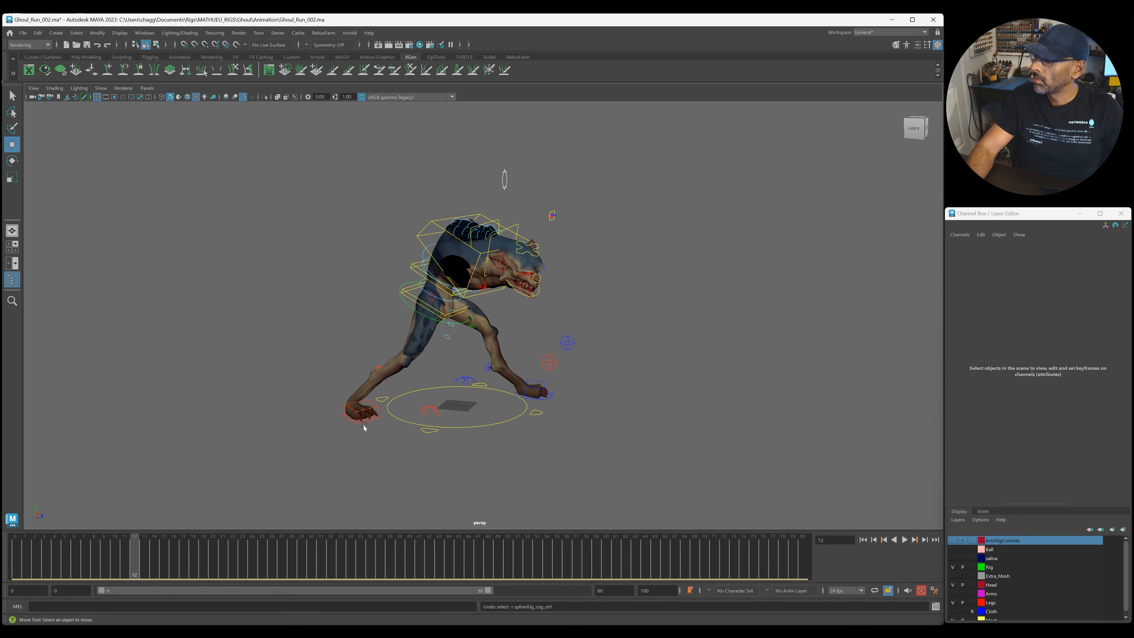
At frame 17, raise the right paw control to about 143.5 in Y and rotate it to about -68.7° in X.
click(363, 426)
drag(130, 563, 184, 560)
alt+drag(335, 448, 328, 450)
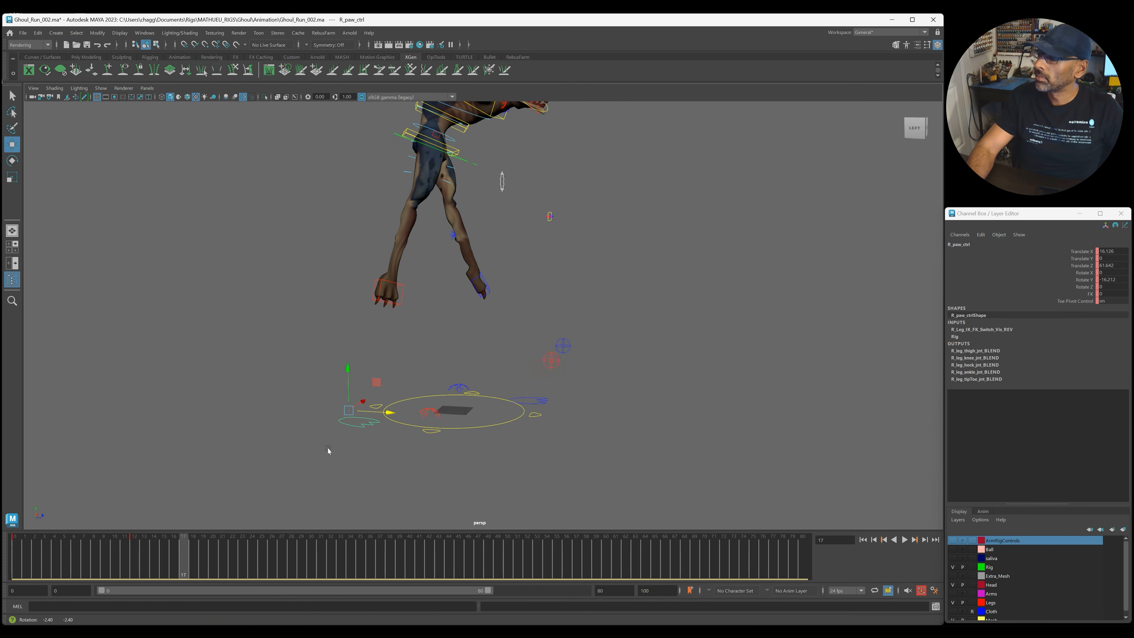
drag(348, 377, 360, 245)
key(e)
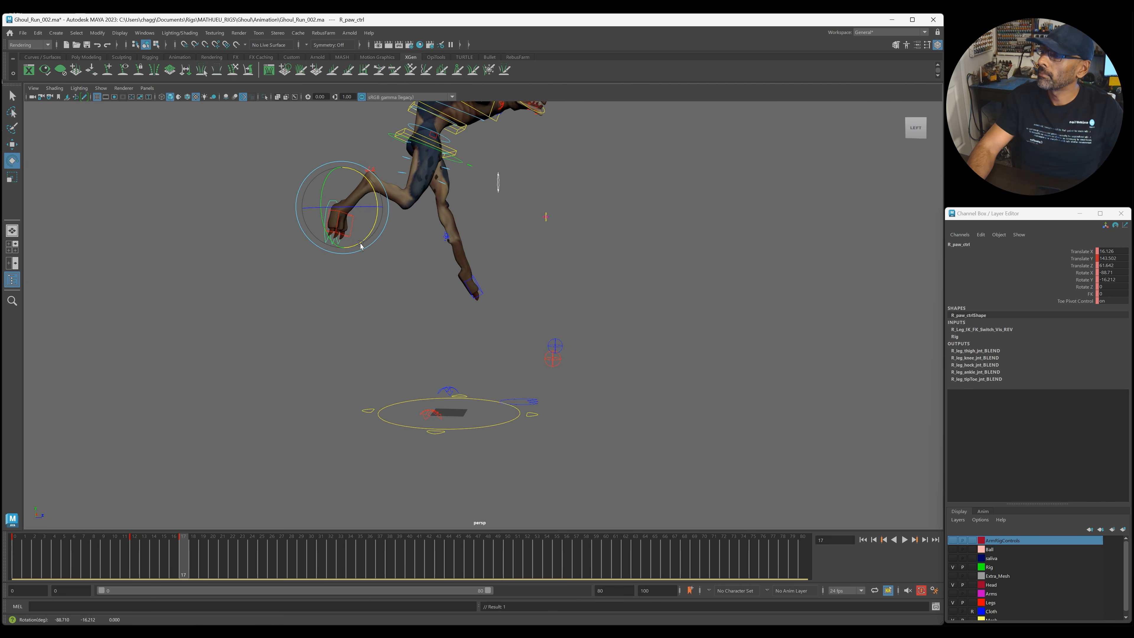
Shift the right paw control forward to about 29.2 in Z and lower it to about 120.2 in Y.
key(w)
drag(383, 208, 431, 232)
mouse_move(431, 232)
alt+mouse_down()
mouse_move(385, 233)
mouse_move(419, 213)
alt+mouse_up()
drag(435, 172, 426, 218)
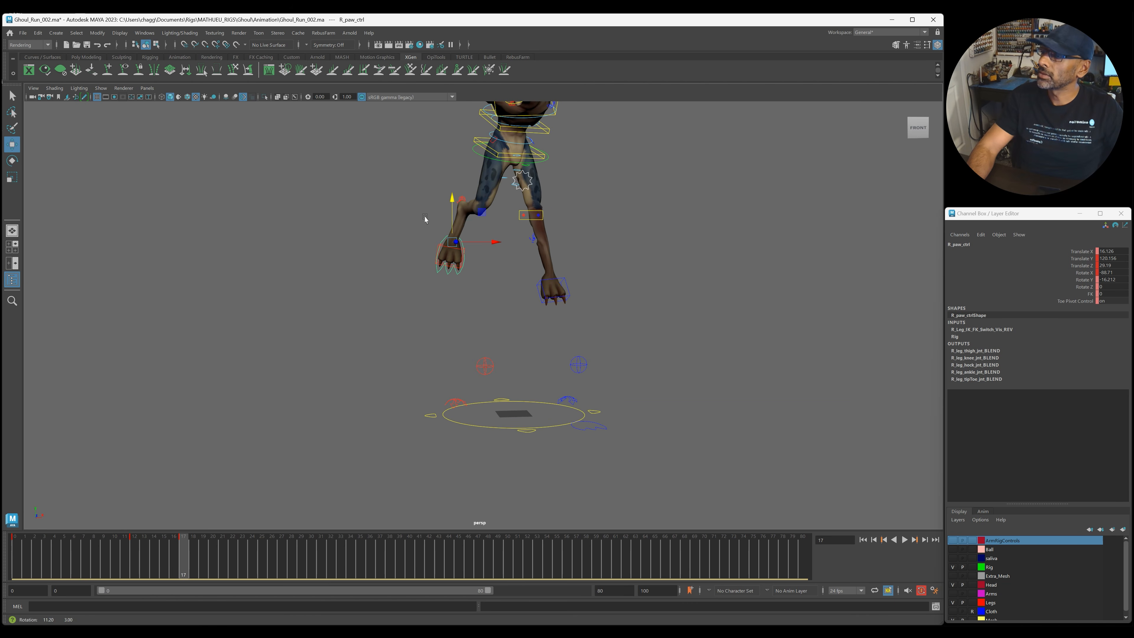
drag(497, 242, 487, 190)
Move the right leg pole vector control outward to about 23.3 in X and raise it to about 109.6 in Y.
click(487, 364)
click(483, 365)
drag(522, 229, 479, 228)
alt+middle_drag(494, 282, 483, 395)
scroll(483, 395, down, 1)
drag(444, 342, 444, 312)
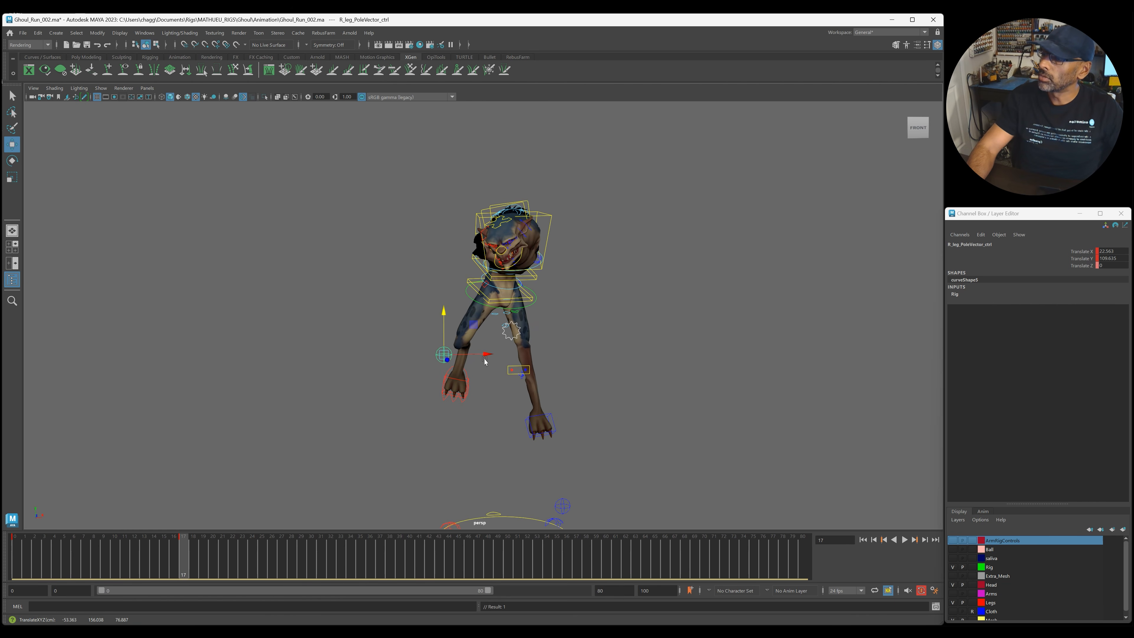
alt+middle_drag(592, 471, 607, 393)
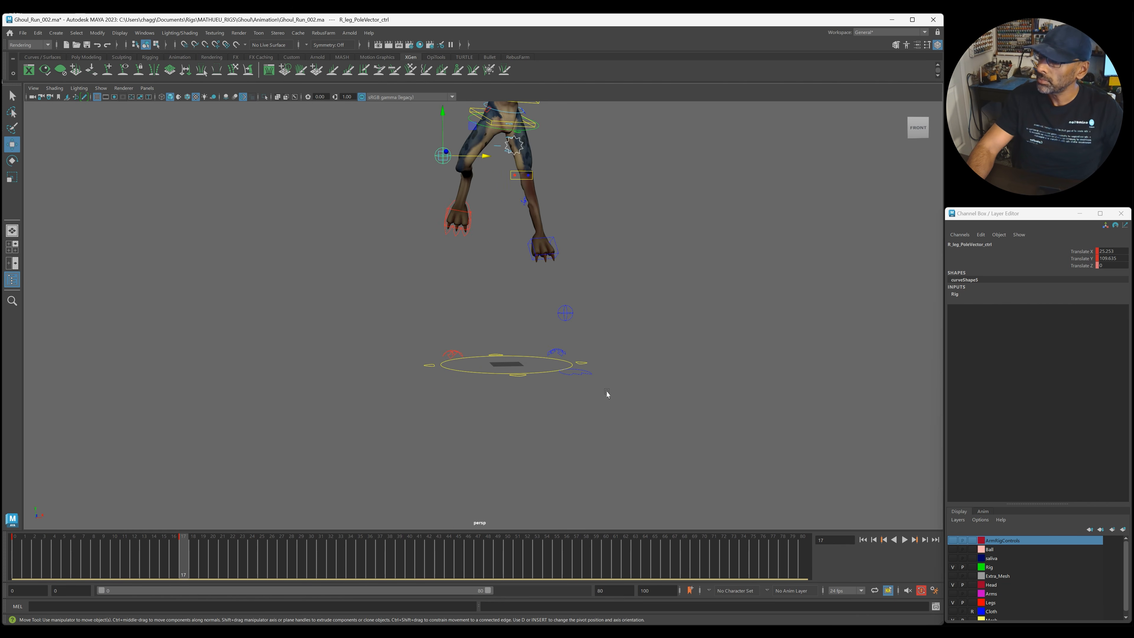
click(582, 373)
alt+drag(477, 434, 489, 438)
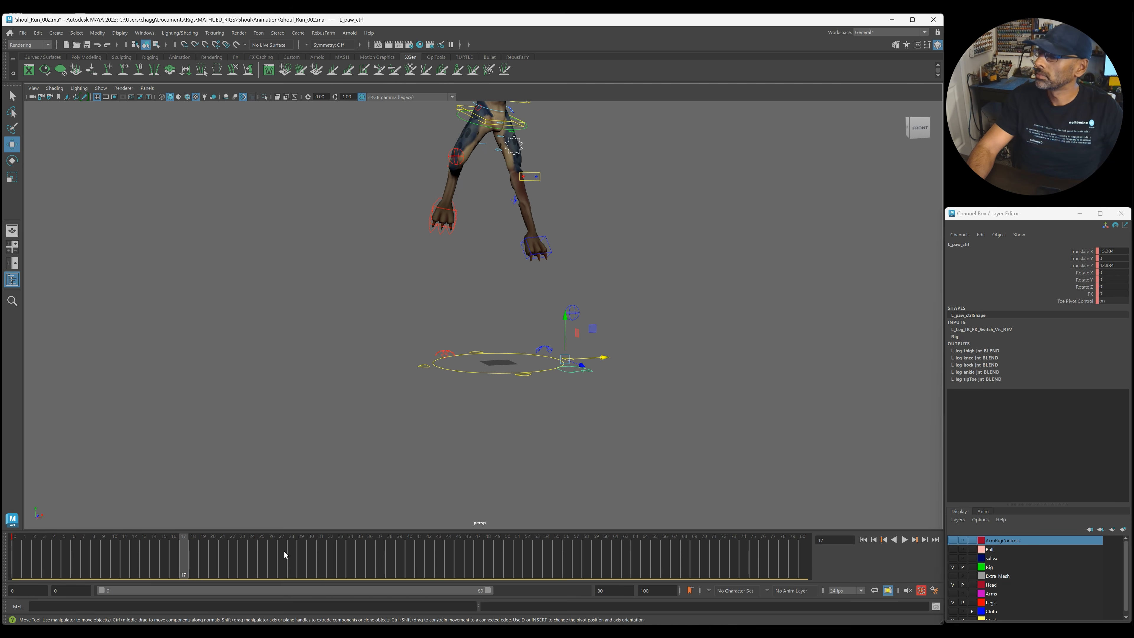
mouse_move(178, 555)
mouse_down()
mouse_move(130, 556)
mouse_move(199, 568)
mouse_move(123, 567)
mouse_move(167, 571)
mouse_move(127, 573)
mouse_move(149, 576)
mouse_move(115, 564)
mouse_move(183, 573)
mouse_up()
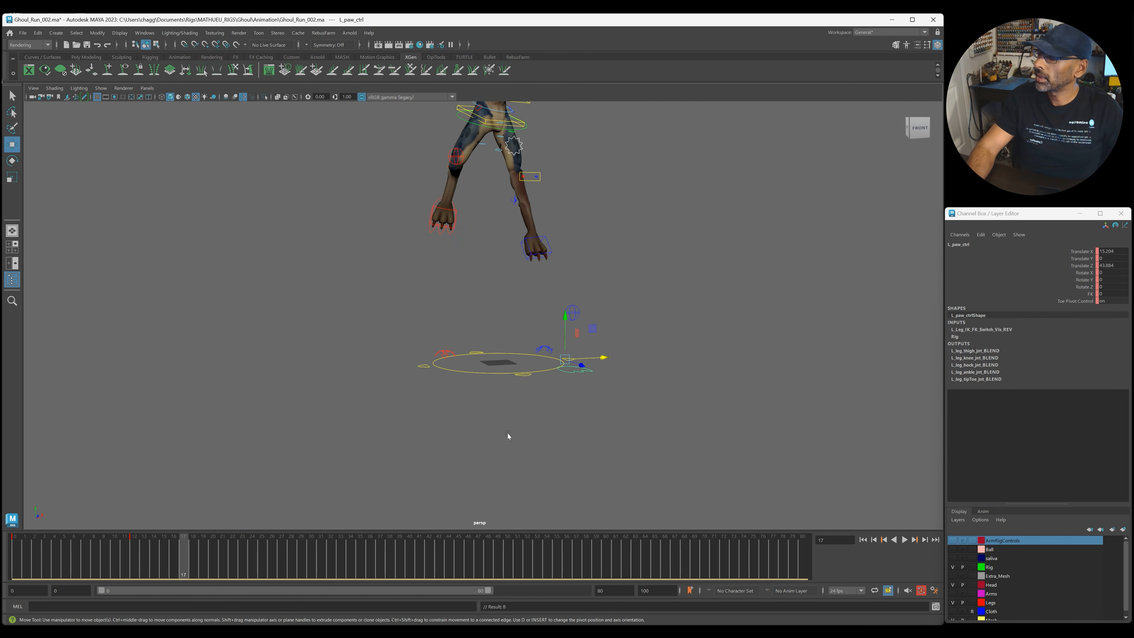
drag(575, 325, 531, 131)
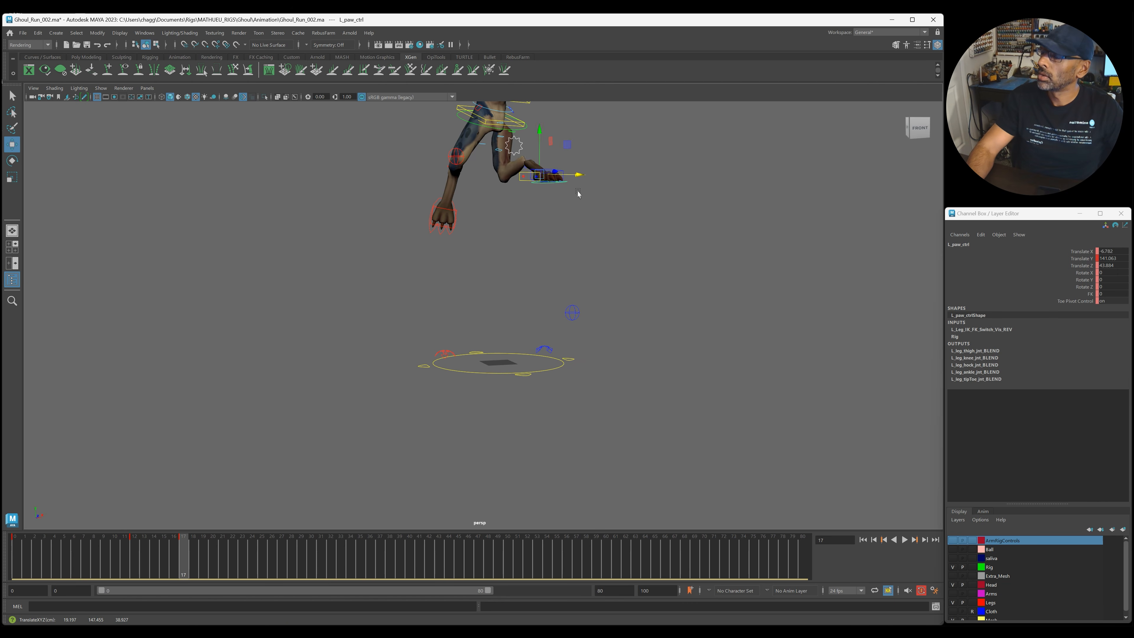
key(ctrl+z)
click(451, 235)
click(447, 236)
Lift the left paw control off the ground to about 128.4 in Y and move it sideways to about -37.8 in X.
click(573, 373)
drag(565, 349, 540, 225)
alt+drag(535, 279, 525, 309)
alt+drag(554, 371, 572, 348)
click(584, 477)
drag(589, 390, 513, 400)
click(513, 403)
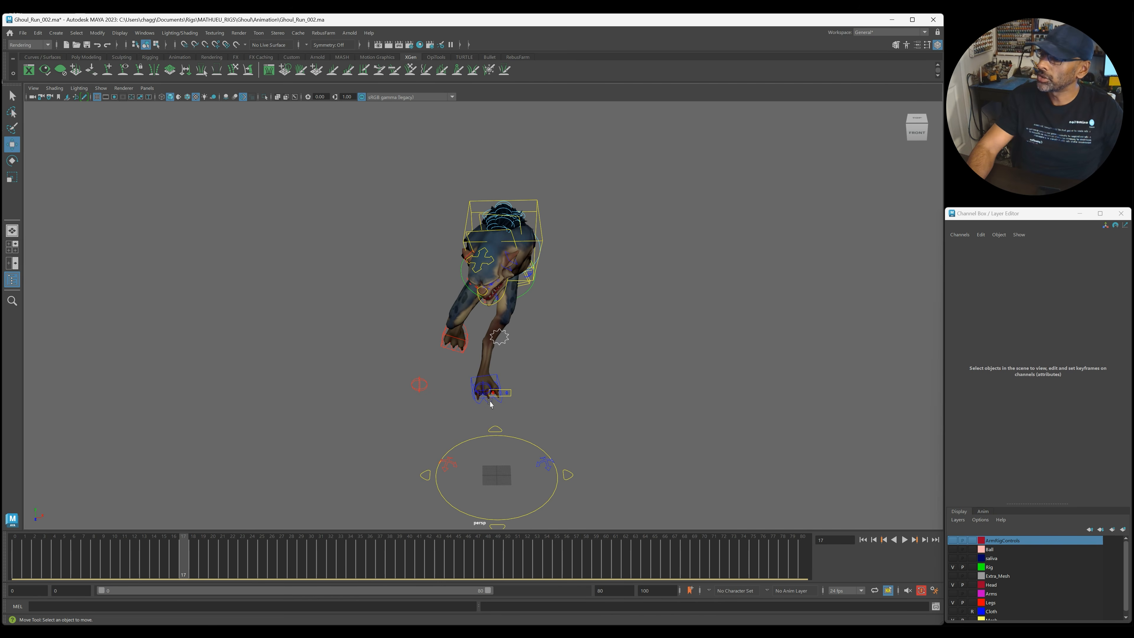
Reposition the left paw control at about X -15.7, Y 108.8 and rotate it to about 13.5°, 4.9°, -19.4°.
click(490, 393)
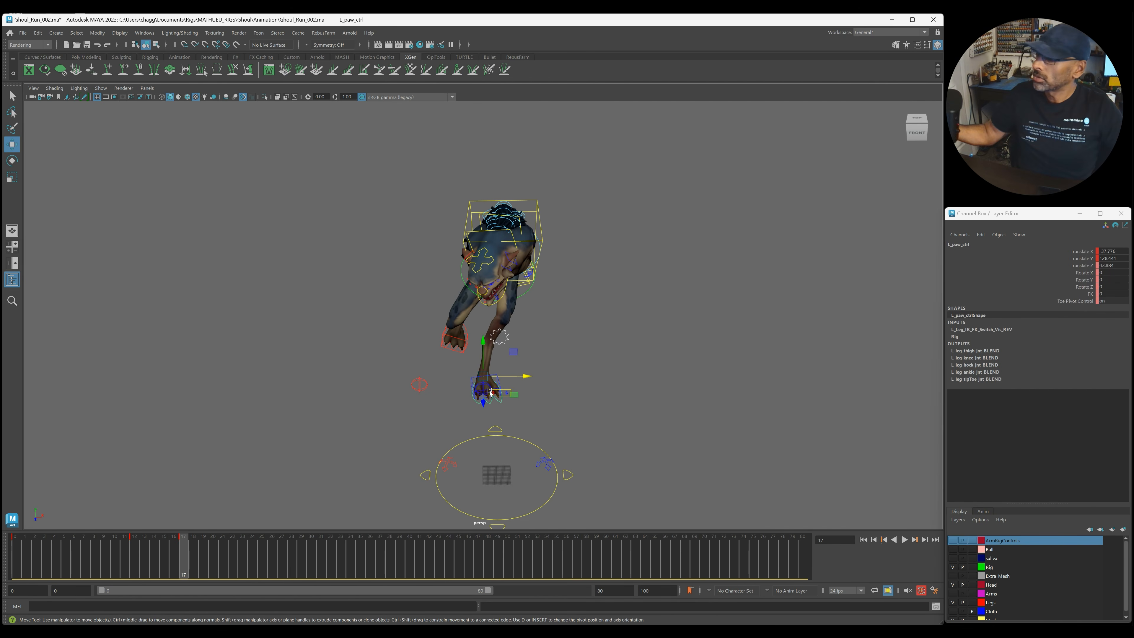
drag(525, 378, 544, 338)
key(e)
key(w)
drag(591, 378, 511, 364)
key(e)
key(w)
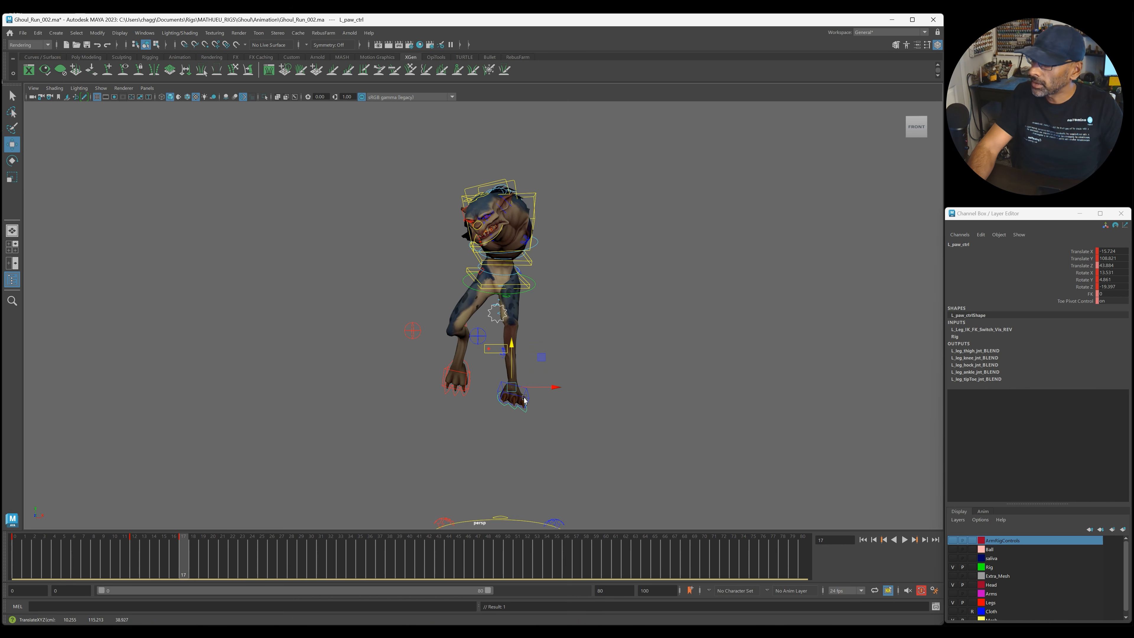
Move the left paw control to about X -21.7, Y 98.3, Z 8.9 to extend the left leg downward.
click(527, 399)
key(e)
drag(534, 415, 531, 388)
click(576, 341)
key(w)
click(600, 366)
click(524, 389)
drag(486, 342, 550, 390)
key(e)
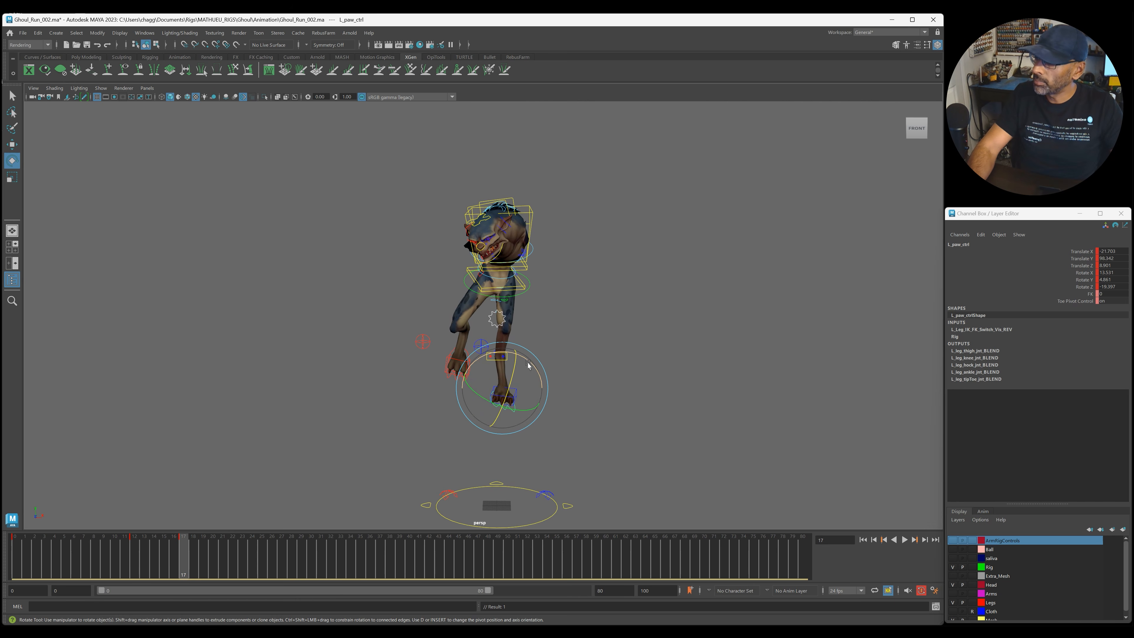
key(w)
Move the left leg pole vector control sideways toward the outside of the left leg.
click(482, 356)
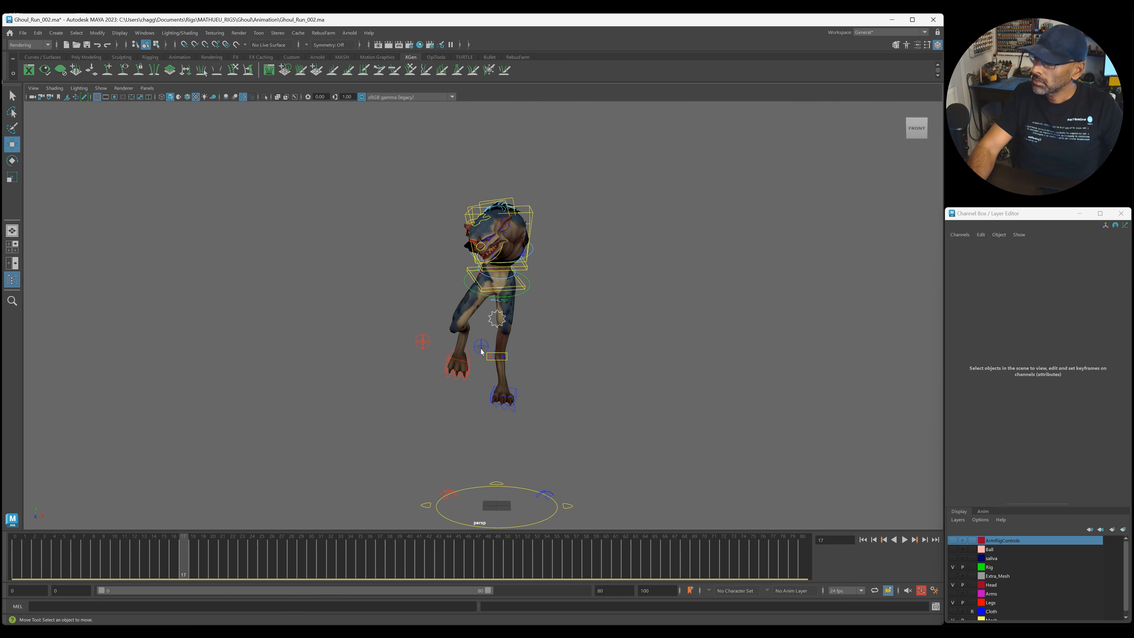
click(481, 351)
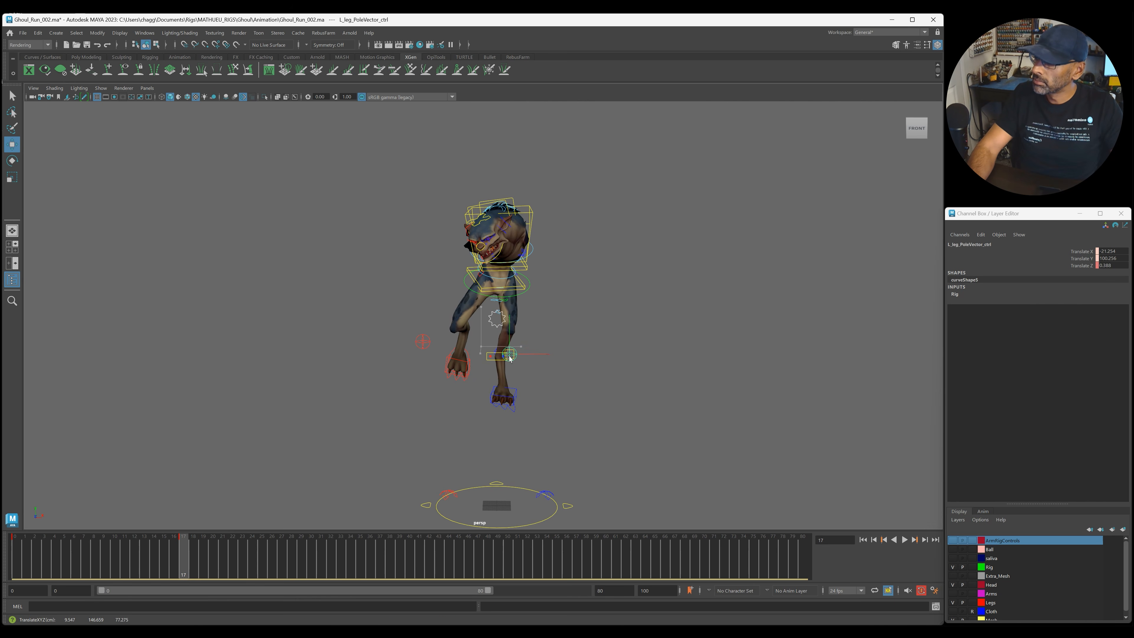
click(552, 390)
Rotate the left paw control to about 49° in X and -15° in Z so the toes point down.
alt+drag(552, 390, 516, 411)
click(515, 408)
key(e)
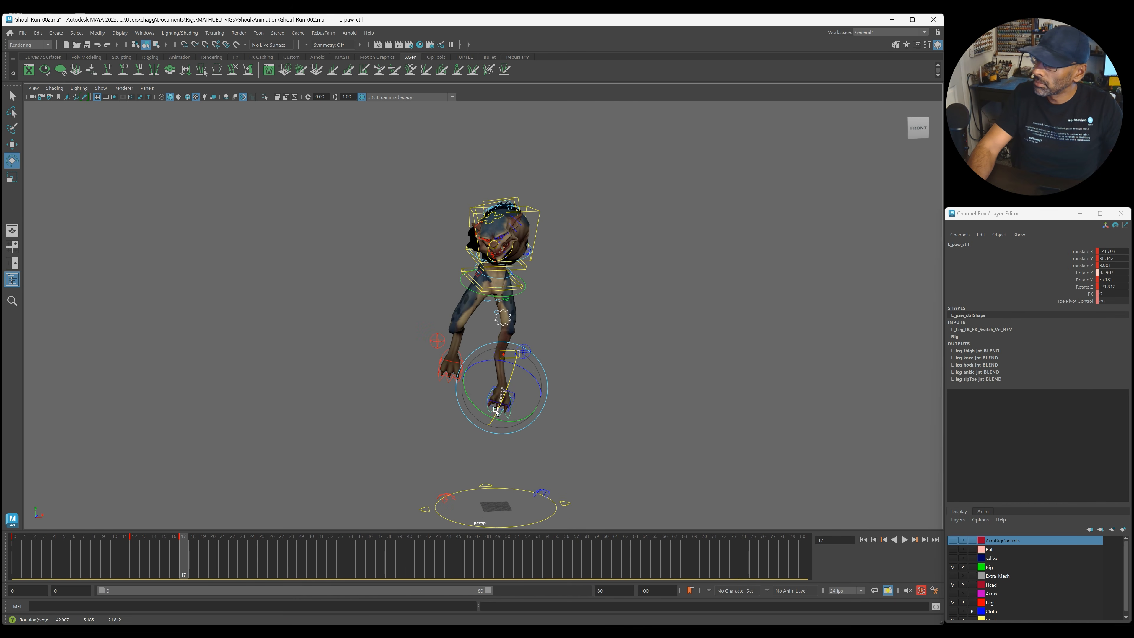
click(580, 423)
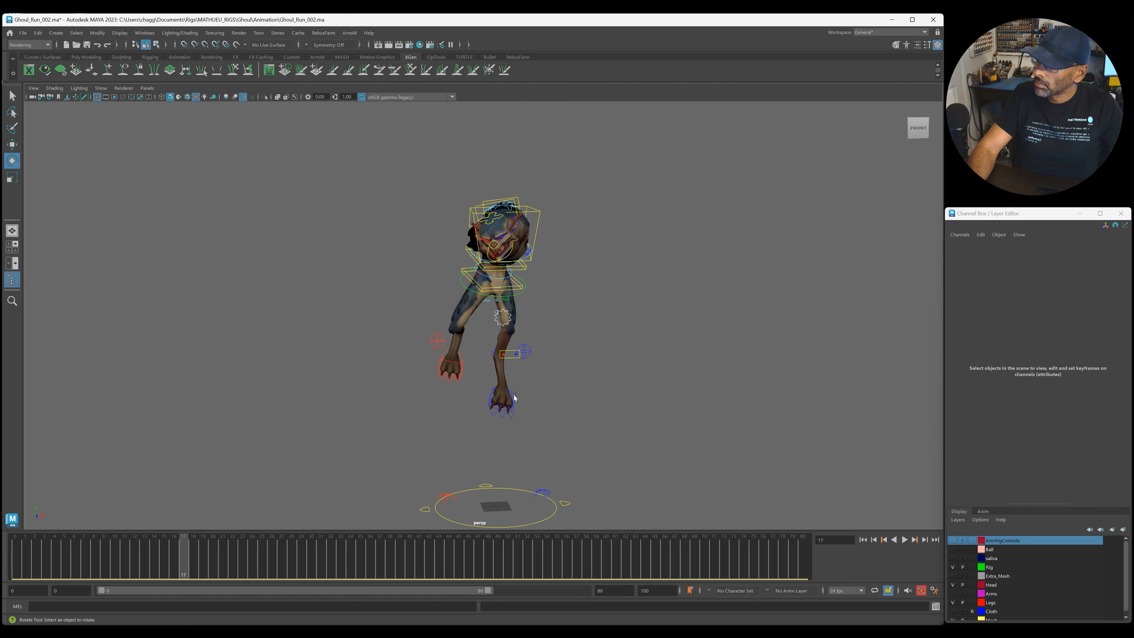
click(499, 414)
drag(510, 437, 438, 372)
Move the right paw control inward to about X -9.4, Y 135.4 and tilt it to about -7° in Z.
click(439, 363)
key(w)
drag(451, 328, 449, 317)
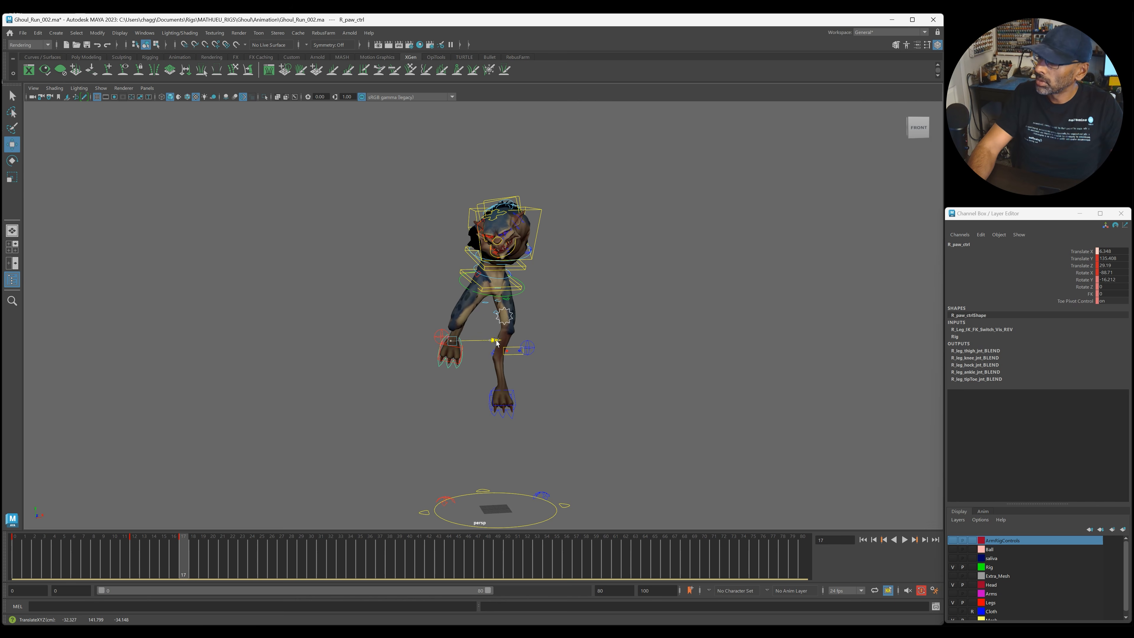
key(e)
mouse_move(509, 341)
mouse_down()
mouse_move(494, 354)
mouse_move(490, 343)
mouse_up()
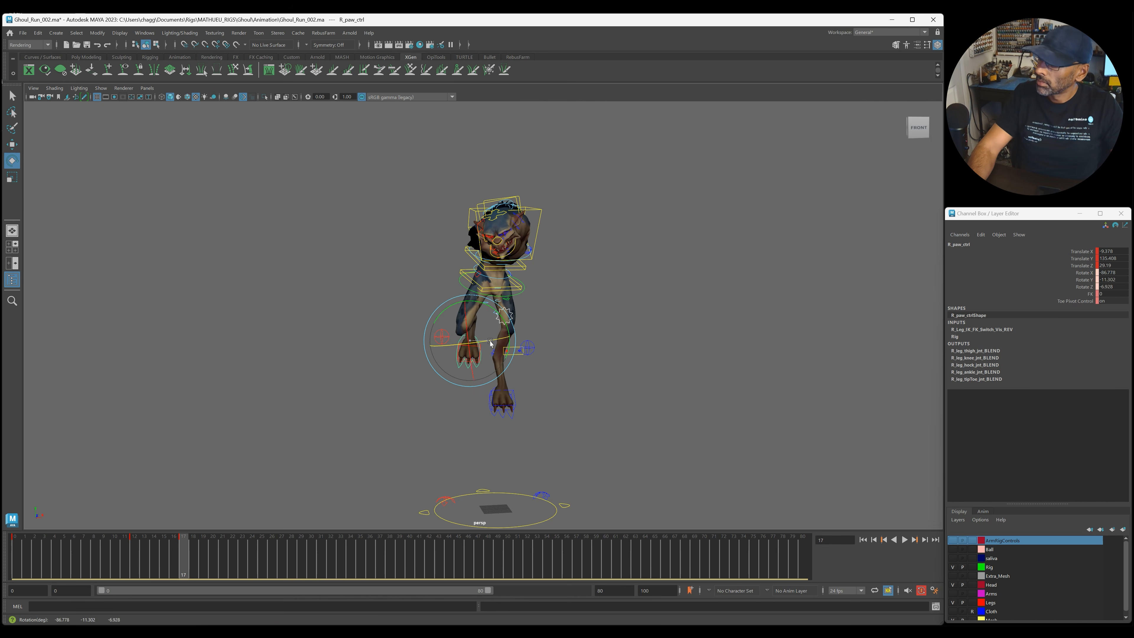
click(431, 349)
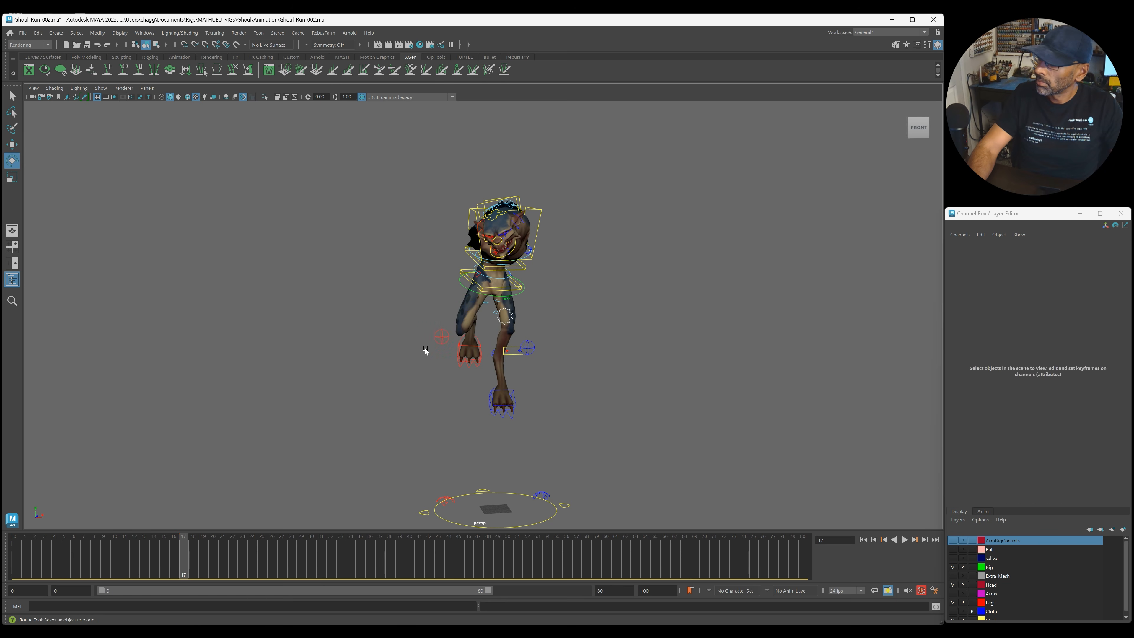
Move the right leg pole vector control to about -56.2 in Z, in line with the right knee.
click(450, 342)
key(w)
alt+drag(456, 339, 281, 430)
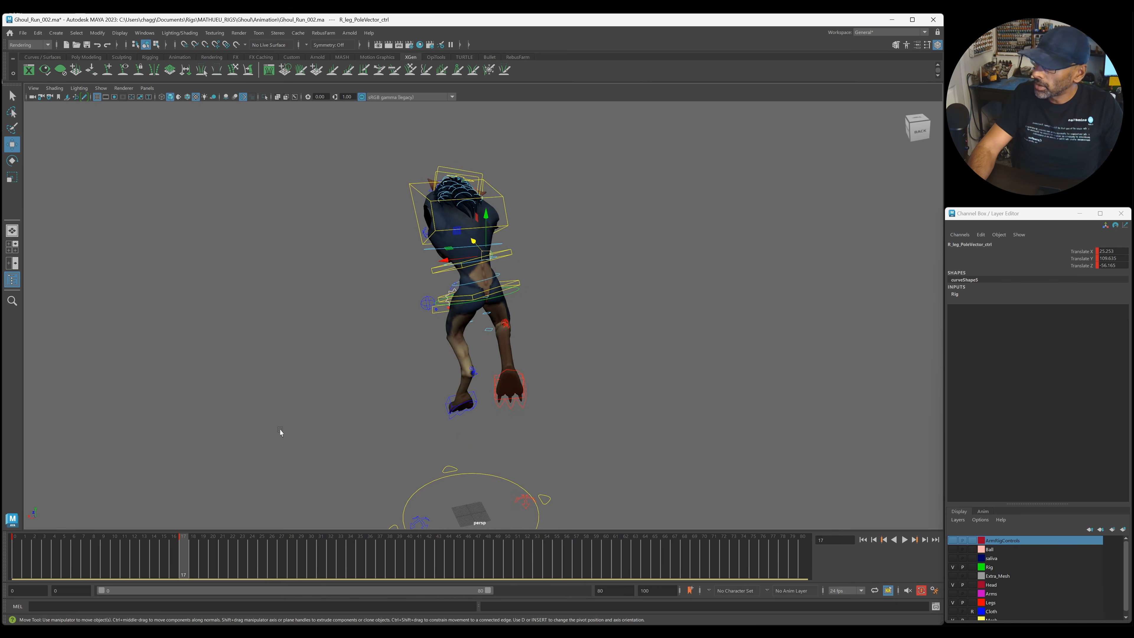
alt+right_drag(281, 431, 509, 408)
alt+drag(509, 408, 631, 400)
alt+right_drag(631, 400, 482, 427)
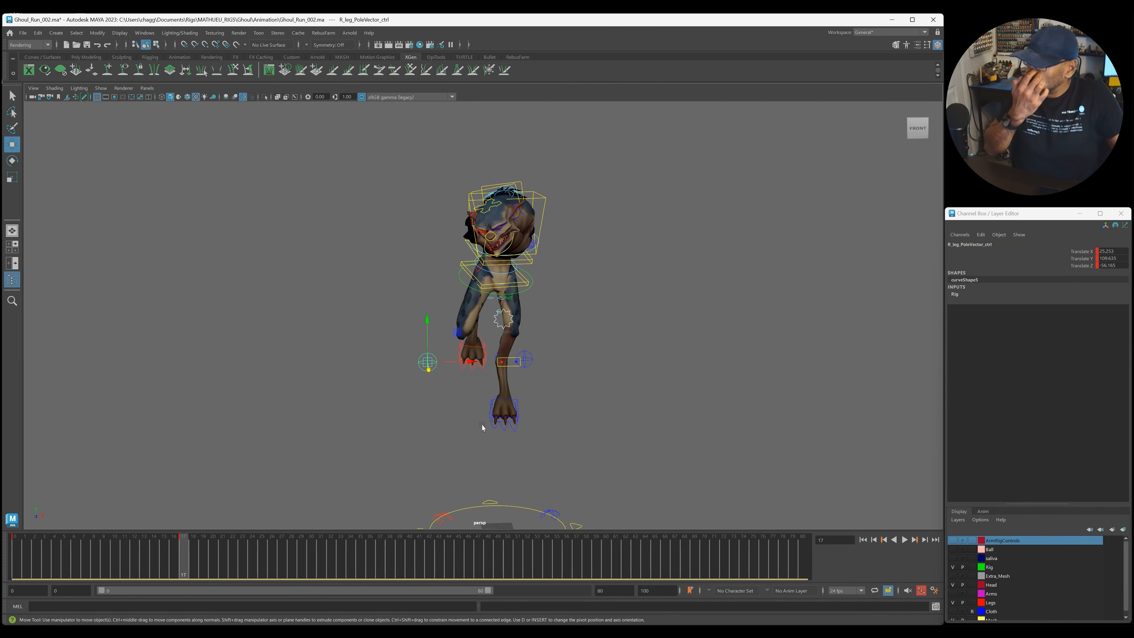
alt+drag(486, 349, 541, 390)
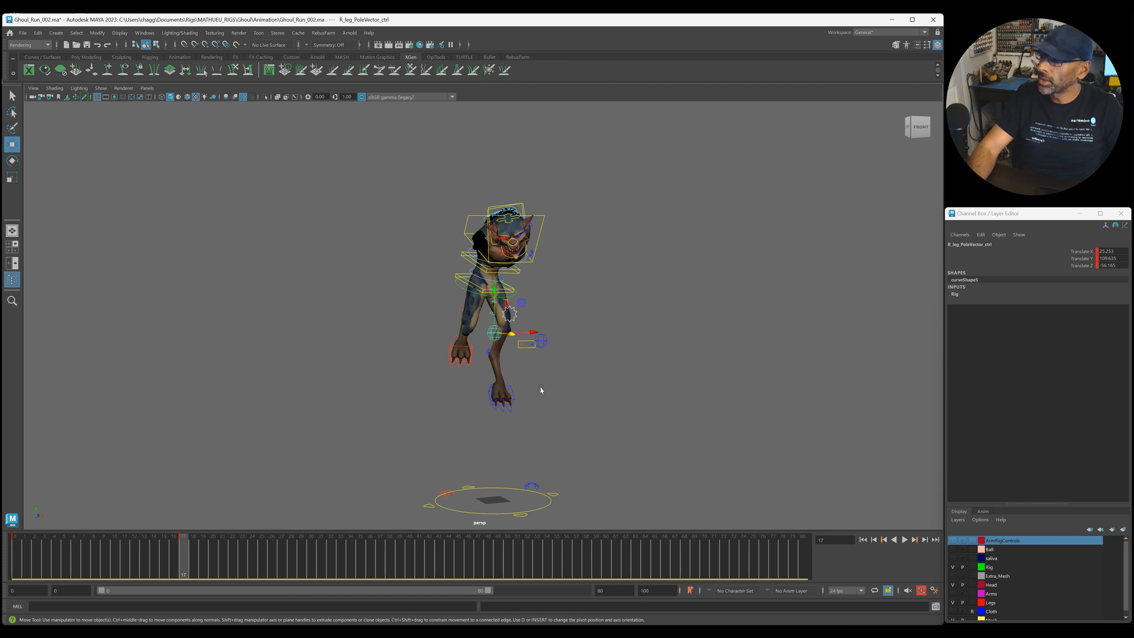
Play back and scrub the run past frame 17 to examine the leg motion and the spline cog control's keys.
key(alt+v)
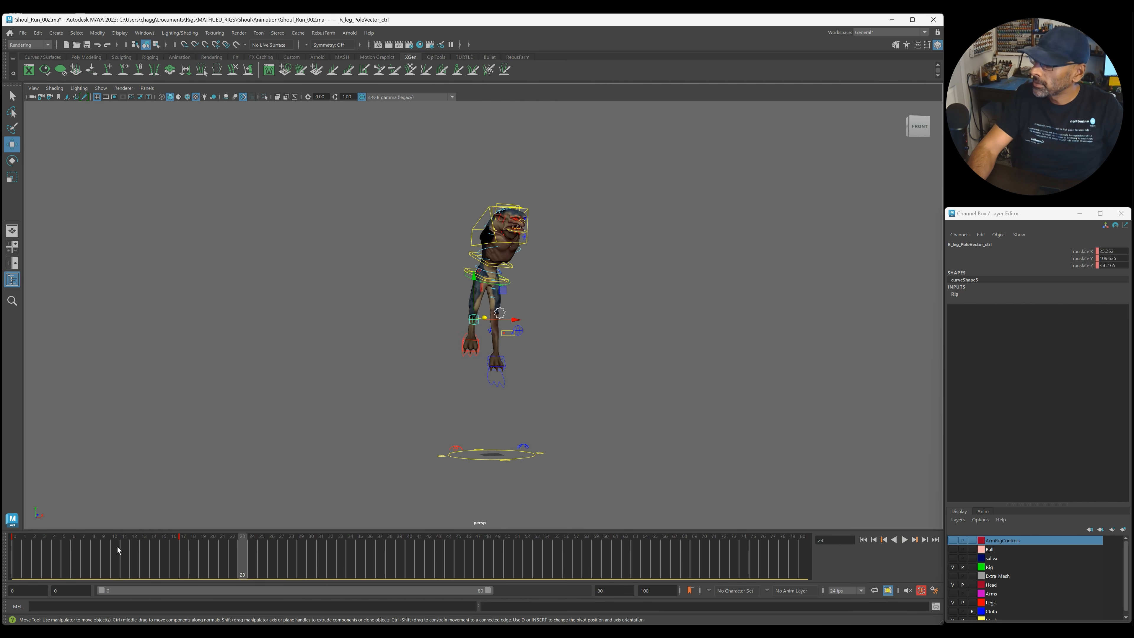
key(Escape)
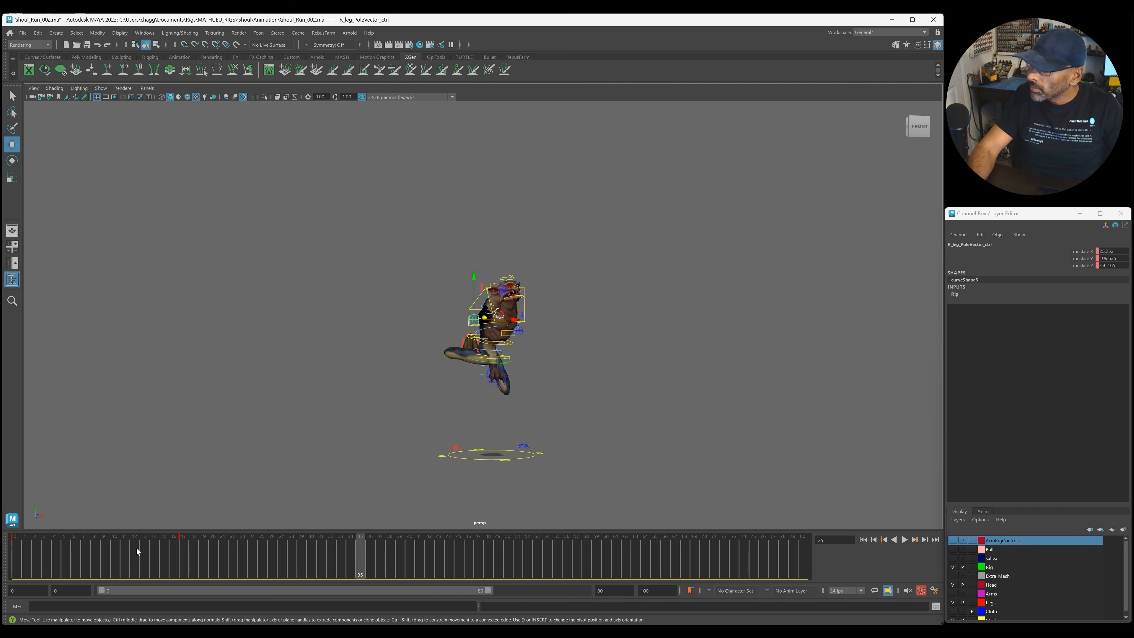
key(alt+v)
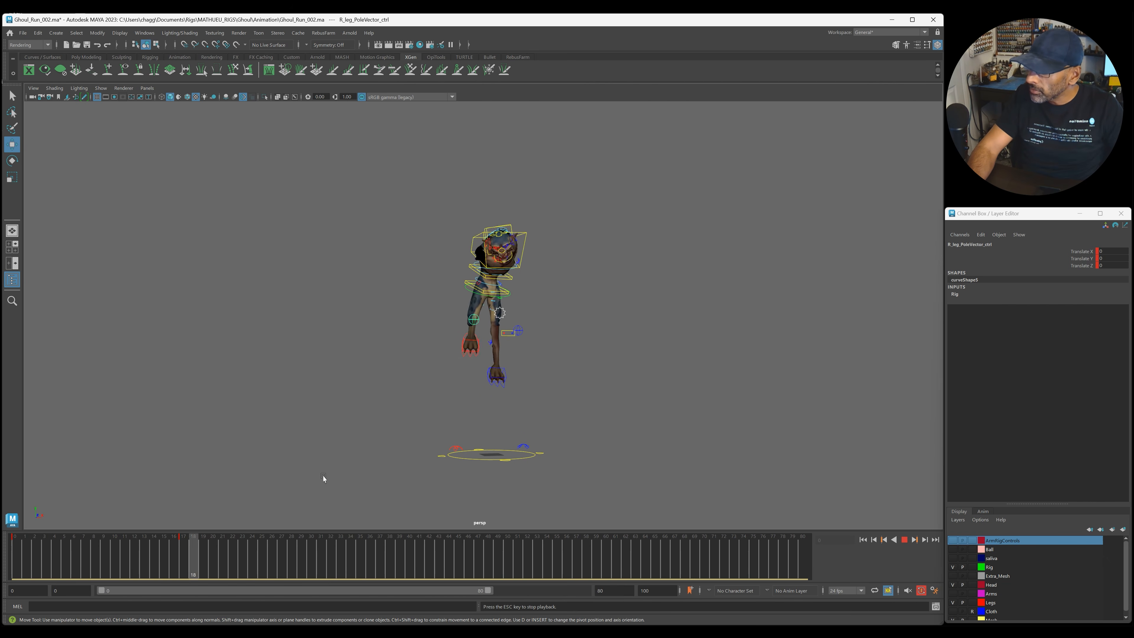
key(Escape)
click(213, 558)
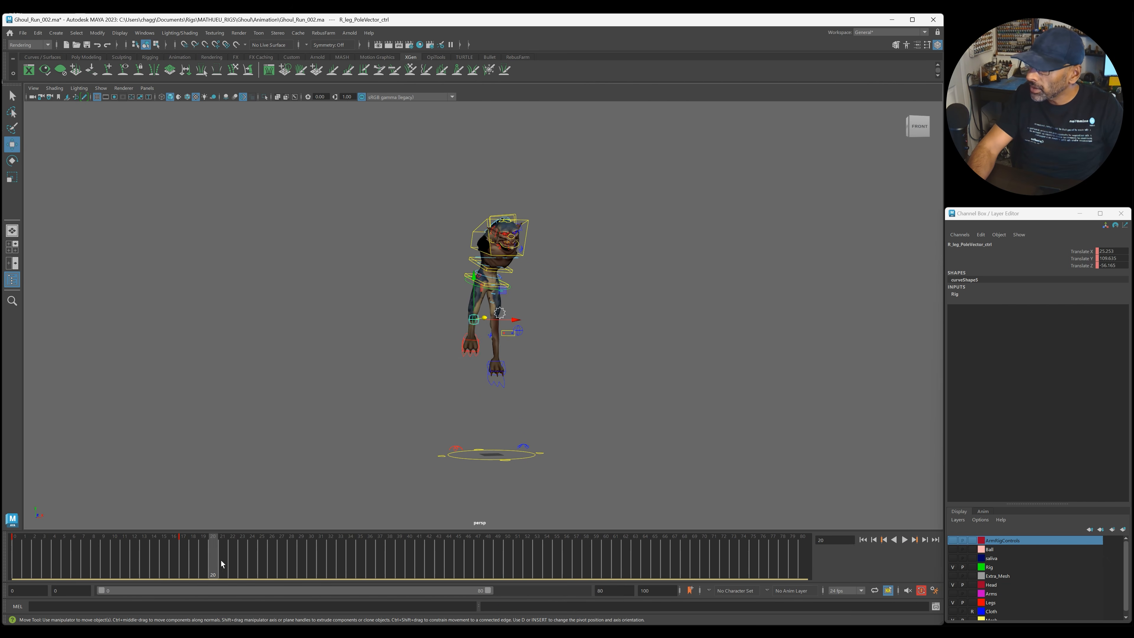
scroll(522, 458, up, 3)
drag(214, 556, 279, 558)
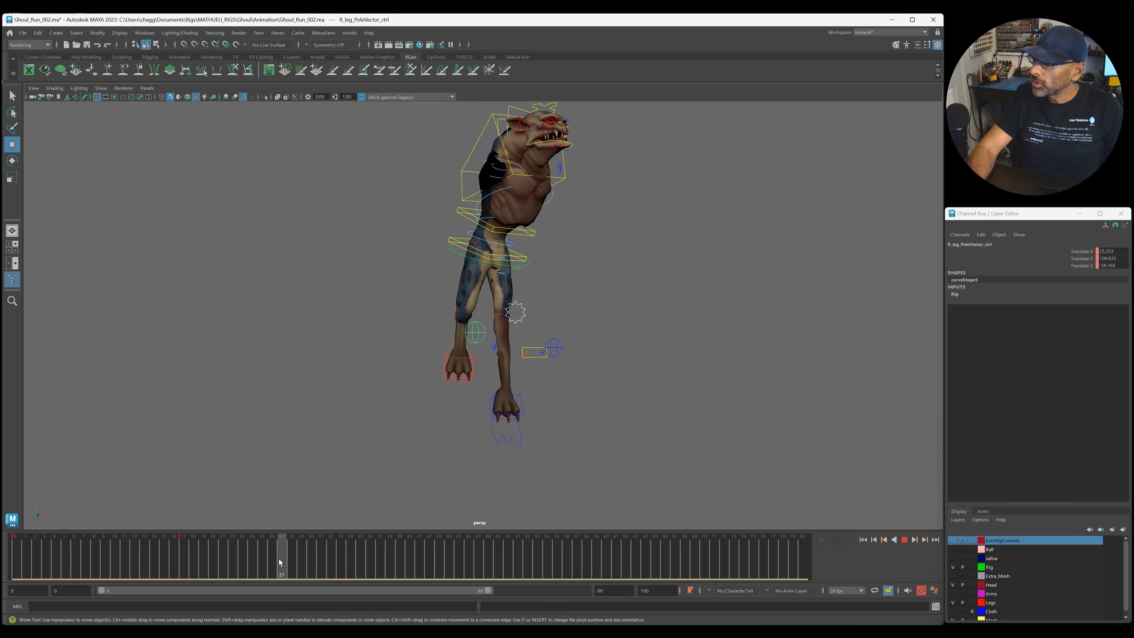
click(517, 271)
click(517, 270)
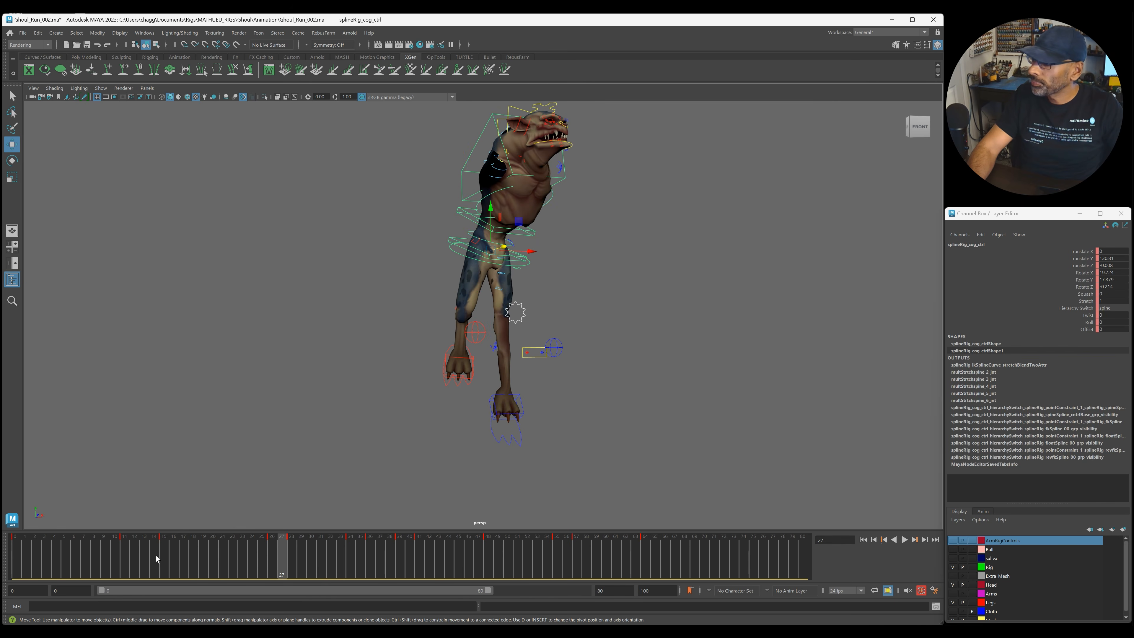
key(alt+v)
At frame 26, move the left paw control up and outward to about X -11.6, Y 131.7.
mouse_move(278, 569)
mouse_down()
mouse_move(267, 569)
mouse_move(298, 570)
mouse_move(272, 571)
mouse_up()
click(520, 440)
drag(512, 363, 554, 362)
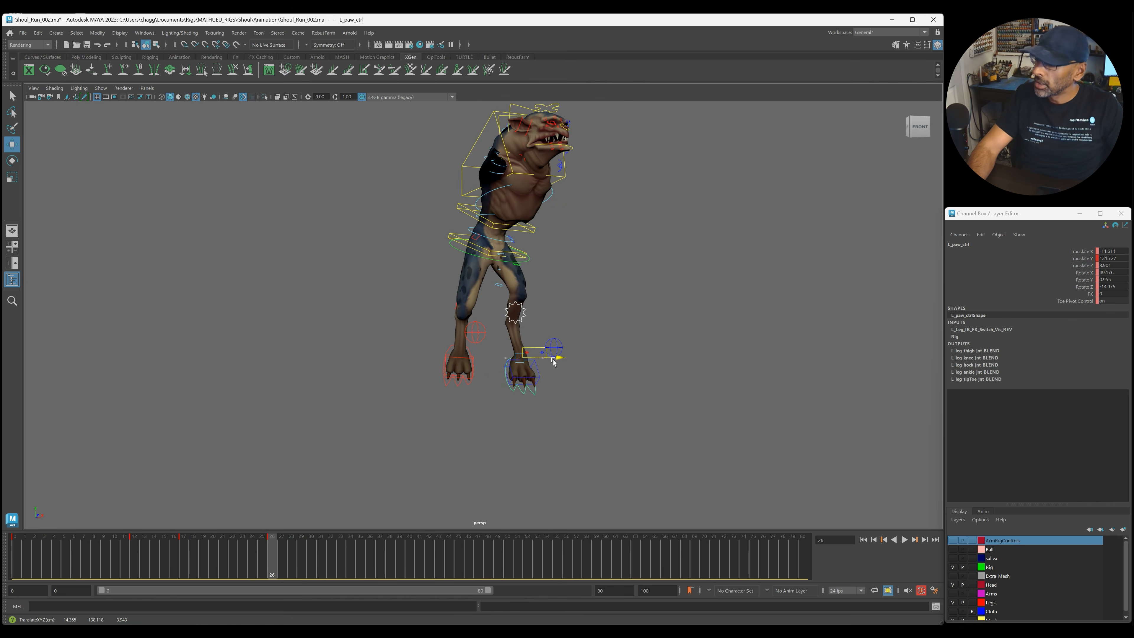
At frame 26, raise the right paw control to about Y 153.9 and rotate it to about -113° in X.
click(445, 385)
drag(241, 568, 272, 570)
click(458, 389)
click(270, 559)
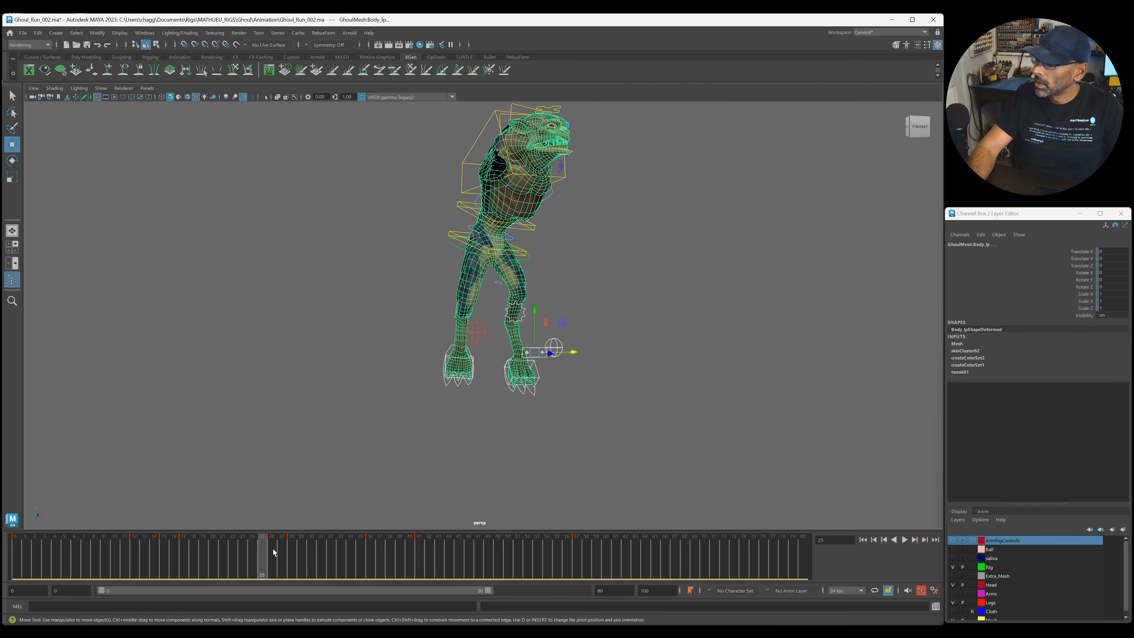
click(273, 556)
click(457, 404)
click(470, 383)
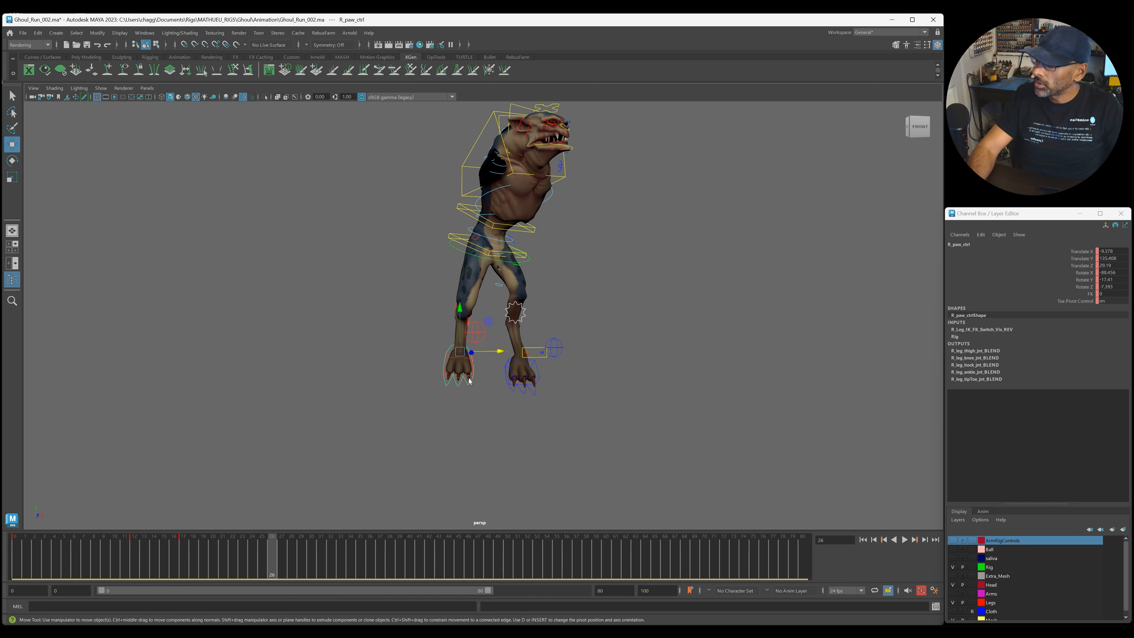
drag(458, 338, 386, 316)
key(e)
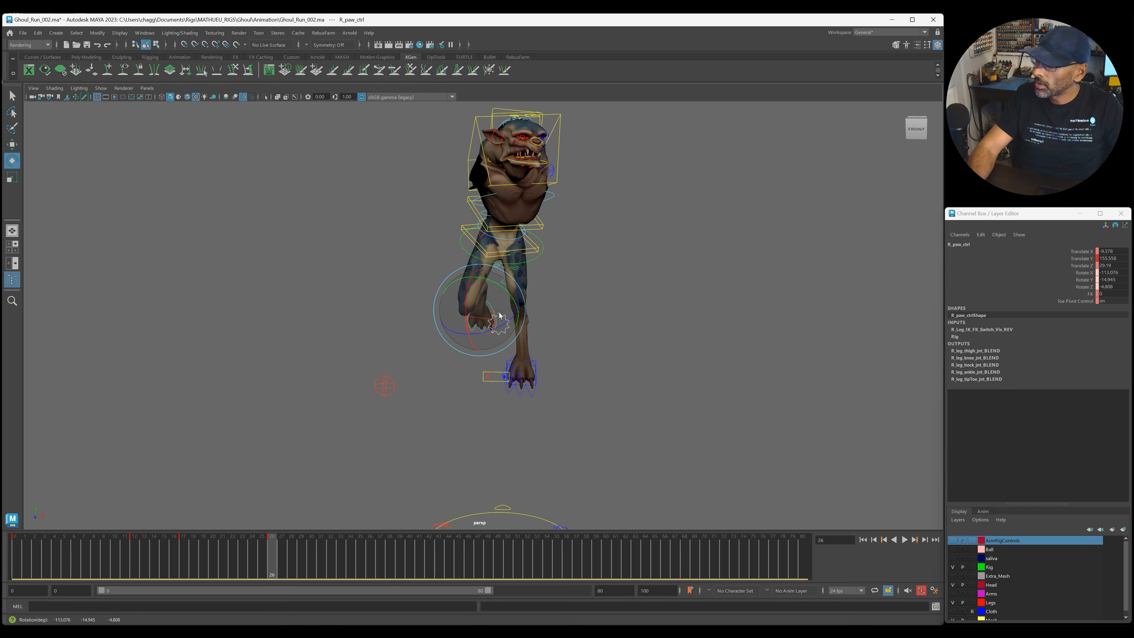
mouse_move(496, 318)
alt+mouse_down()
mouse_move(507, 309)
mouse_move(493, 312)
alt+mouse_up()
key(w)
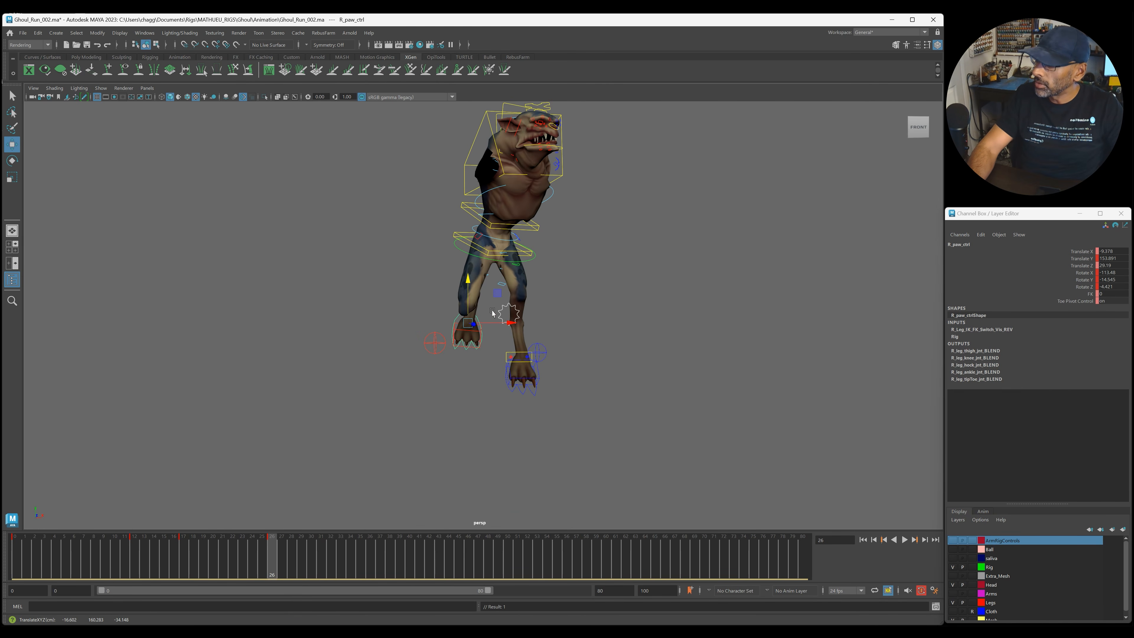
Move the right leg pole vector control to about X 29.5, Y 146.2, Z -55.9.
click(434, 342)
drag(435, 341, 562, 322)
key(ctrl+z)
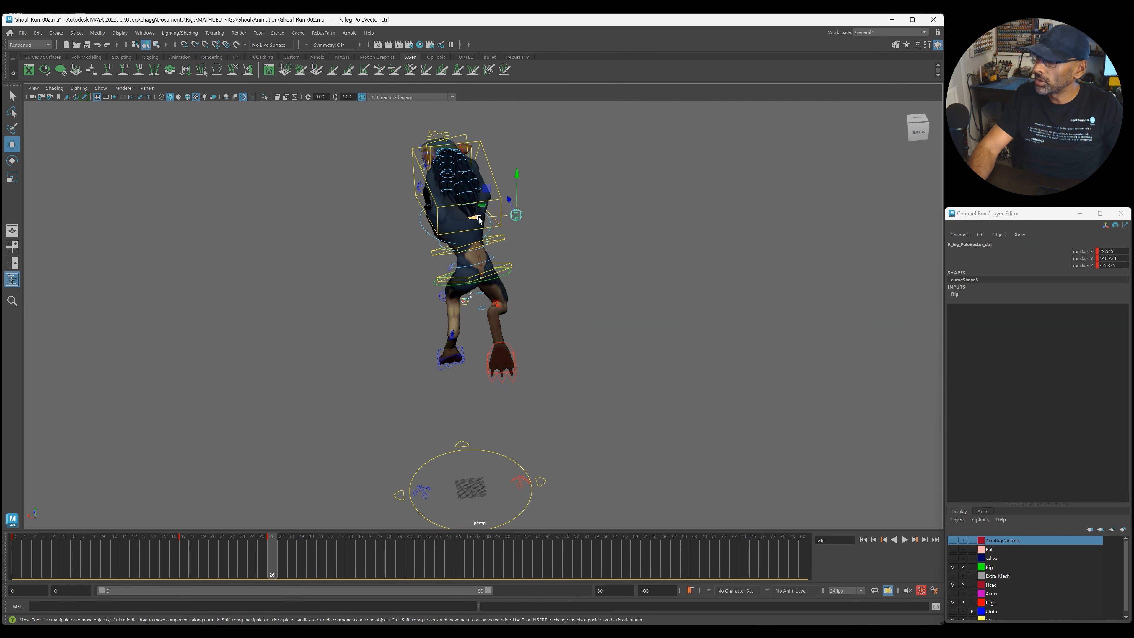
Shift the right paw control to X -7.7, rotate it to about -121°, -17.7°, 6.2°, and realign the right leg pole vector control.
click(516, 357)
key(e)
drag(516, 357, 450, 330)
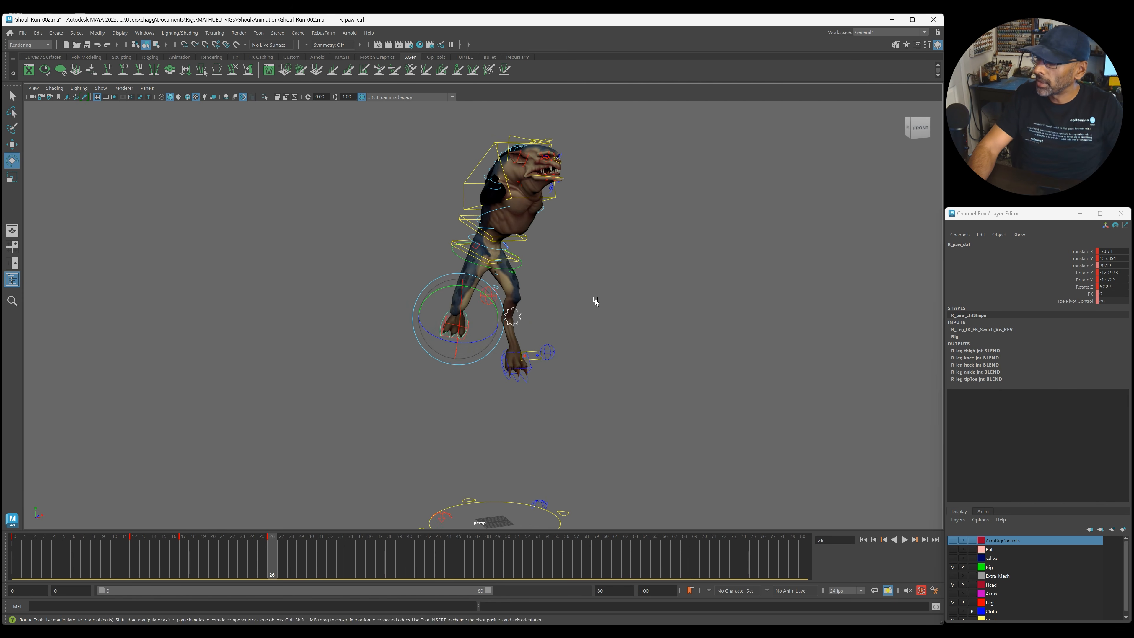
click(595, 301)
click(487, 297)
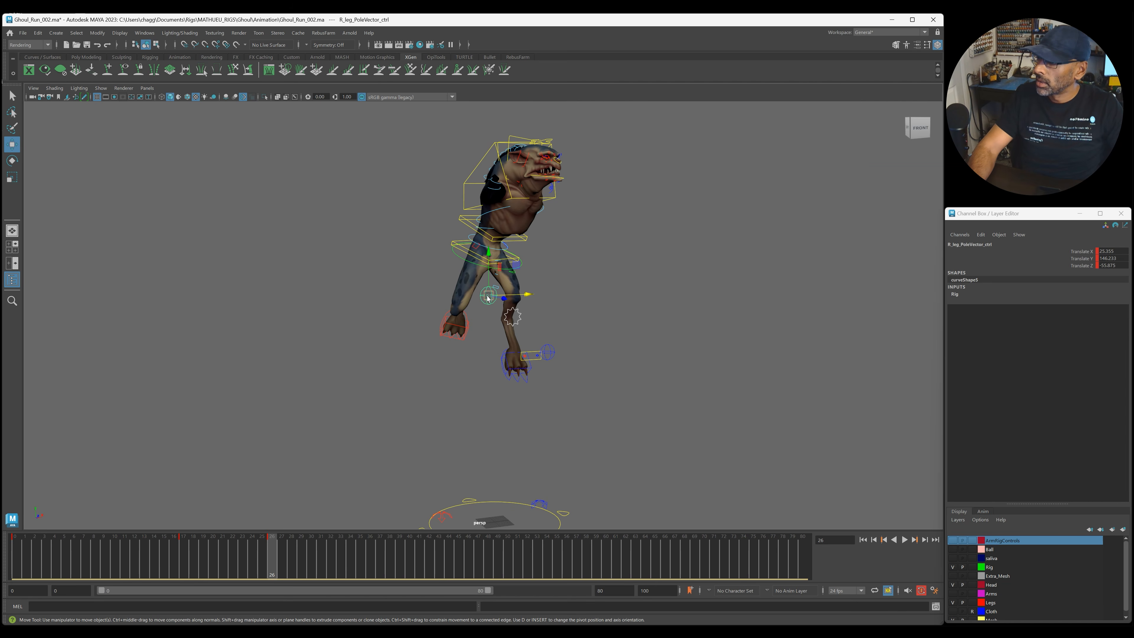
drag(491, 297, 525, 373)
Raise the left paw control at frame 26 to about Y 140.
click(494, 344)
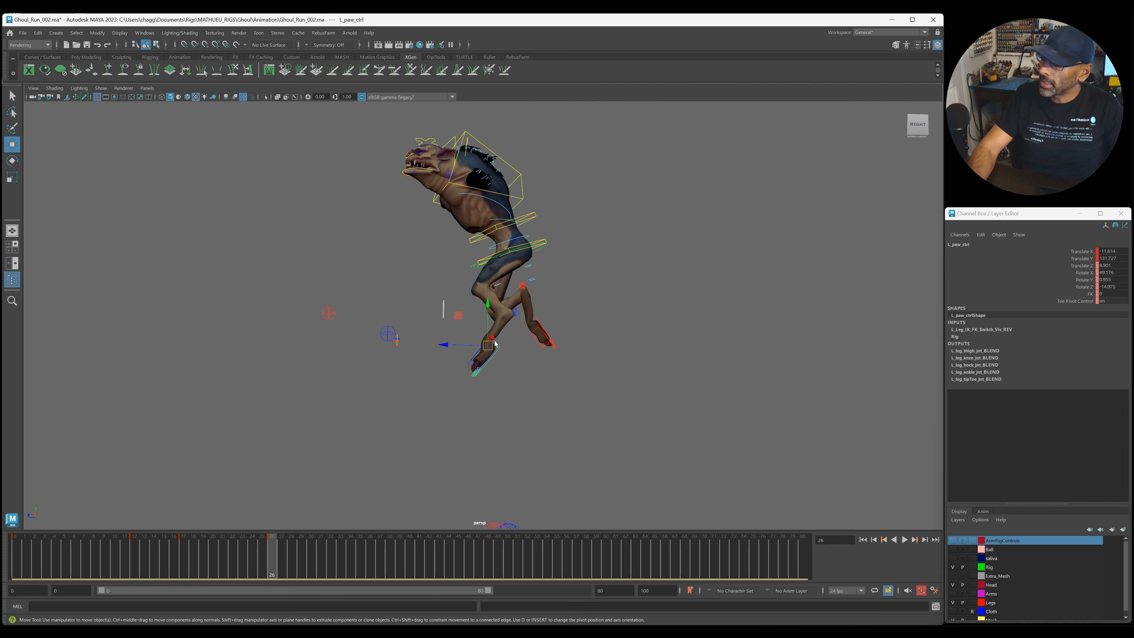
drag(488, 325, 525, 352)
drag(514, 313, 502, 328)
Play back and scrub the run from several angles to examine the leg motion leading into frame 26.
drag(362, 564, 53, 555)
key(alt+v)
drag(201, 561, 246, 567)
drag(258, 568, 251, 568)
alt+drag(370, 434, 430, 436)
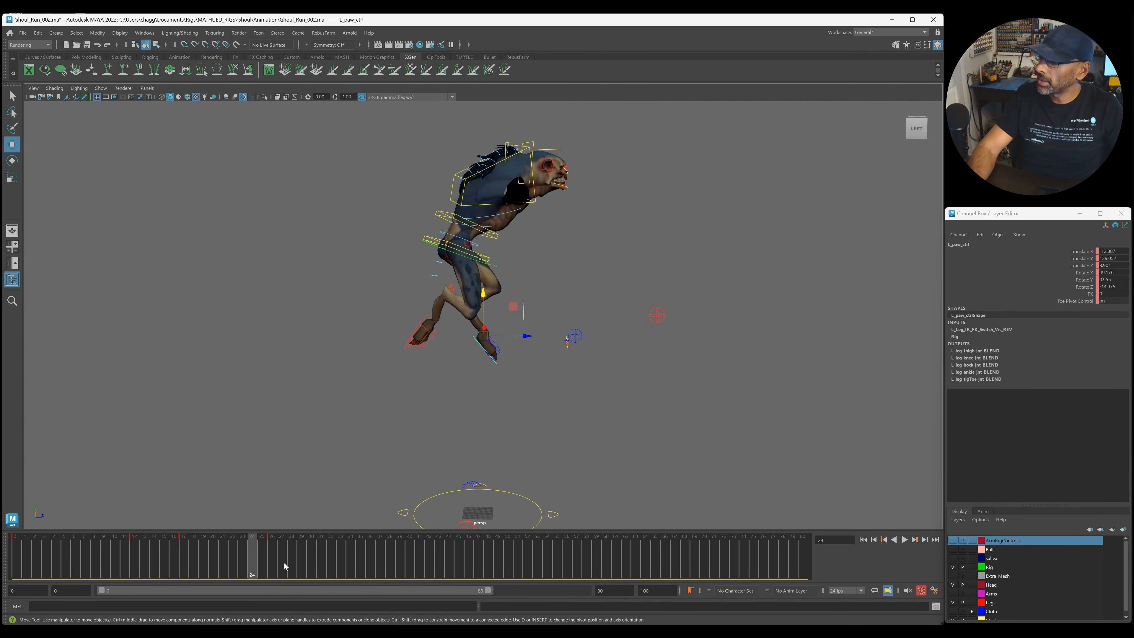
drag(254, 562, 250, 561)
click(268, 564)
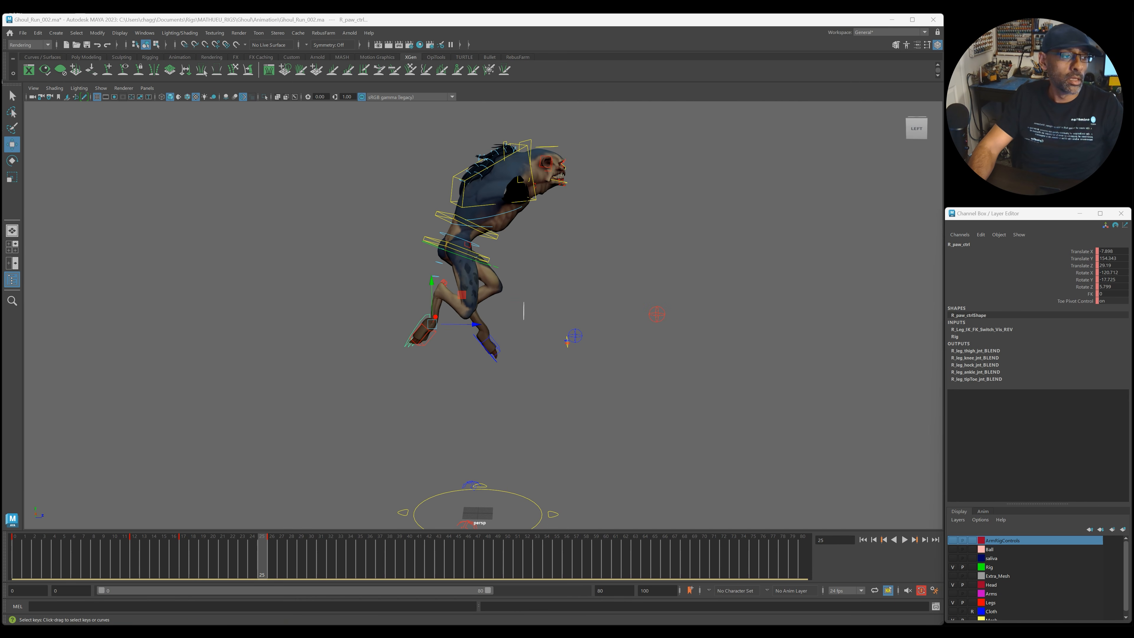
drag(631, 314, 686, 398)
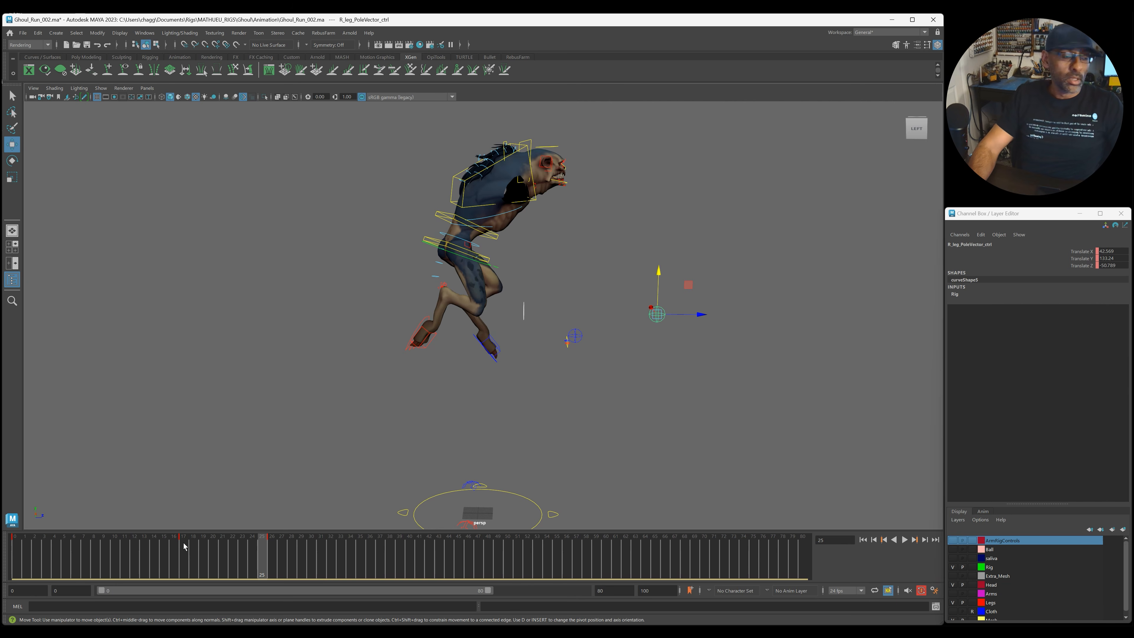
drag(256, 560, 13, 552)
alt+drag(616, 386, 554, 399)
alt+right_drag(553, 400, 536, 366)
alt+middle_drag(536, 366, 501, 286)
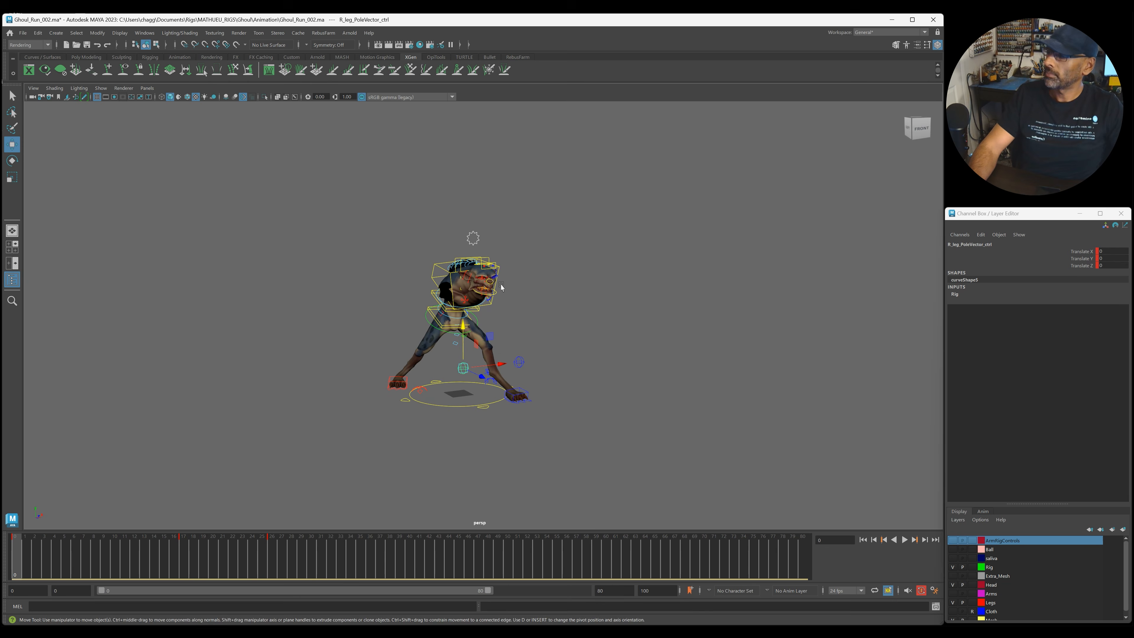
Reopen the scene Ghoul_Run_002.ma without saving changes and dismiss the unsupported nodes message.
click(23, 33)
click(43, 59)
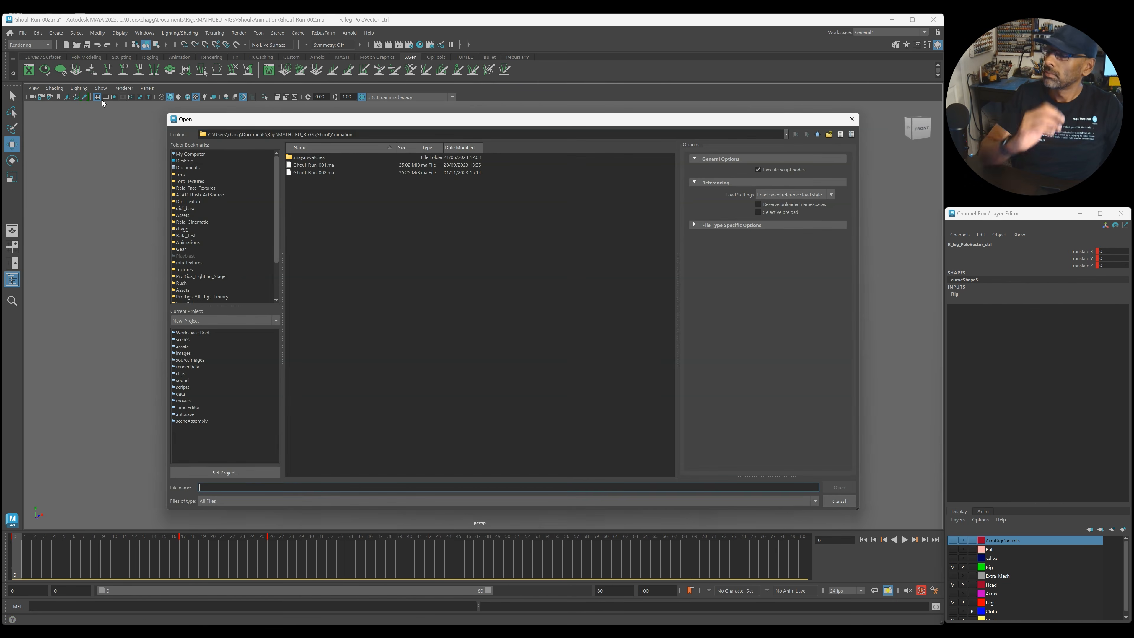
double_click(302, 172)
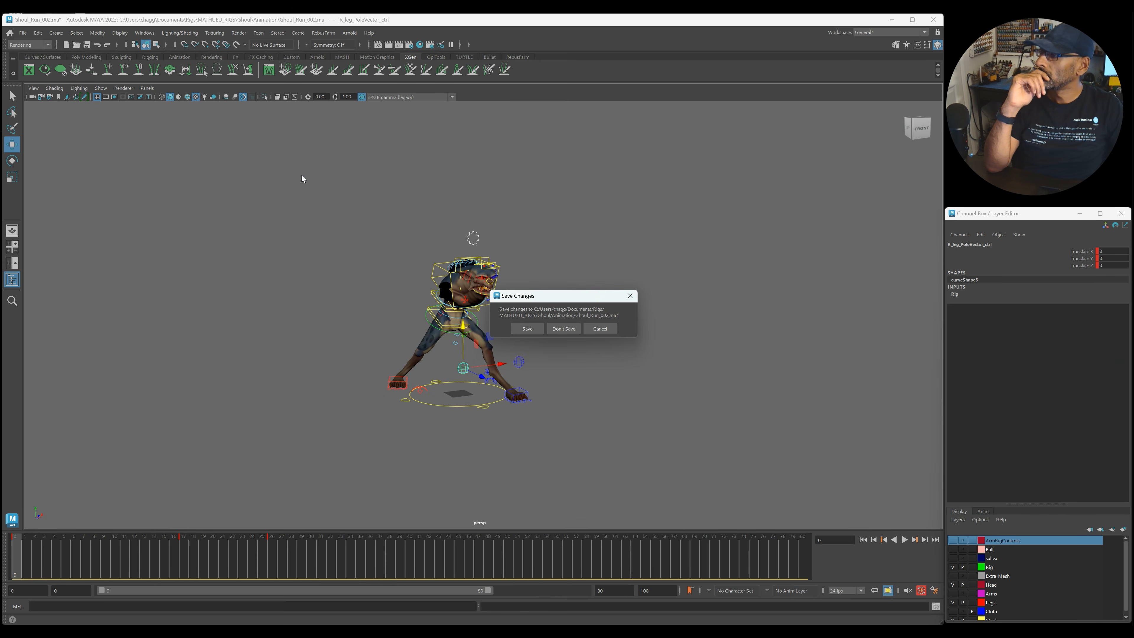
click(564, 330)
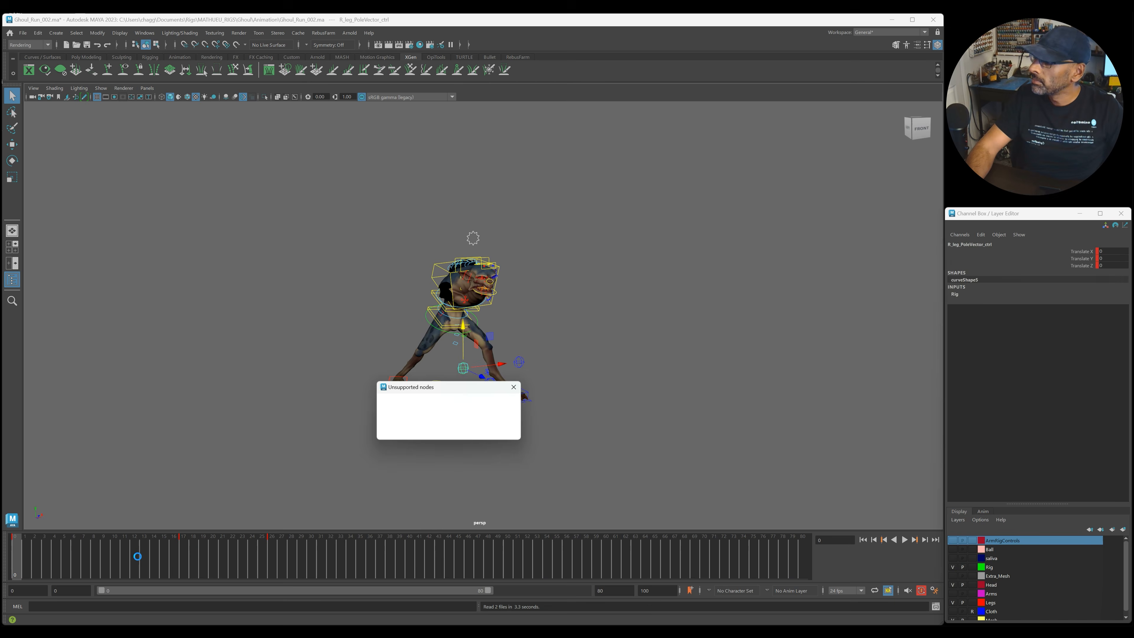
click(450, 432)
Play back the reopened run and scrub to frame 26 to check the airborne leg pose.
key(alt+v)
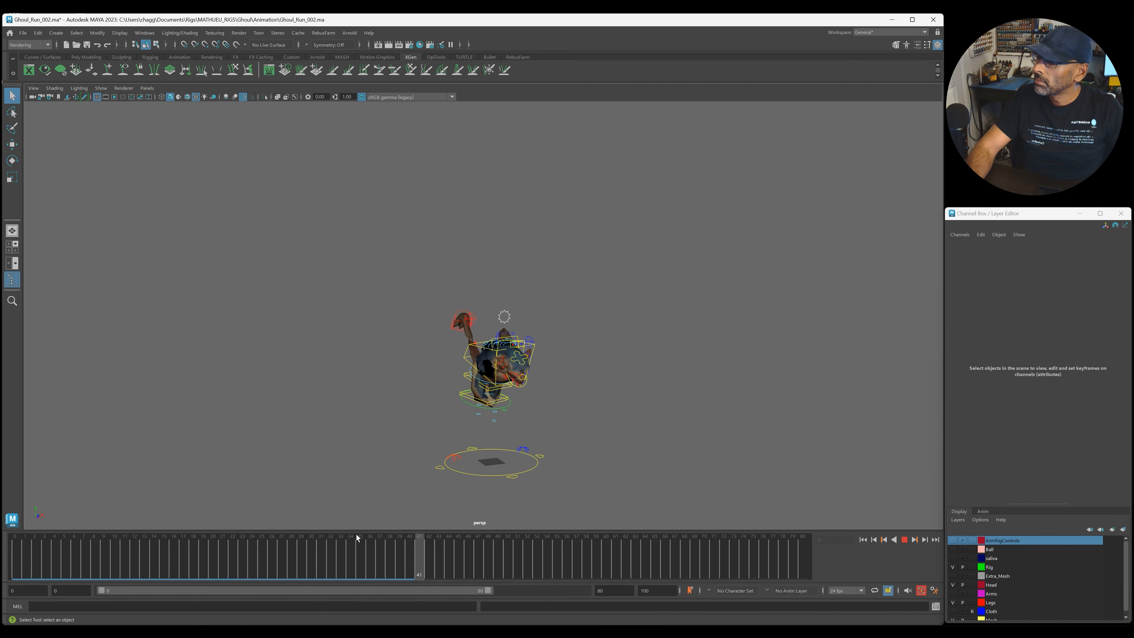
alt+right_drag(382, 379, 508, 363)
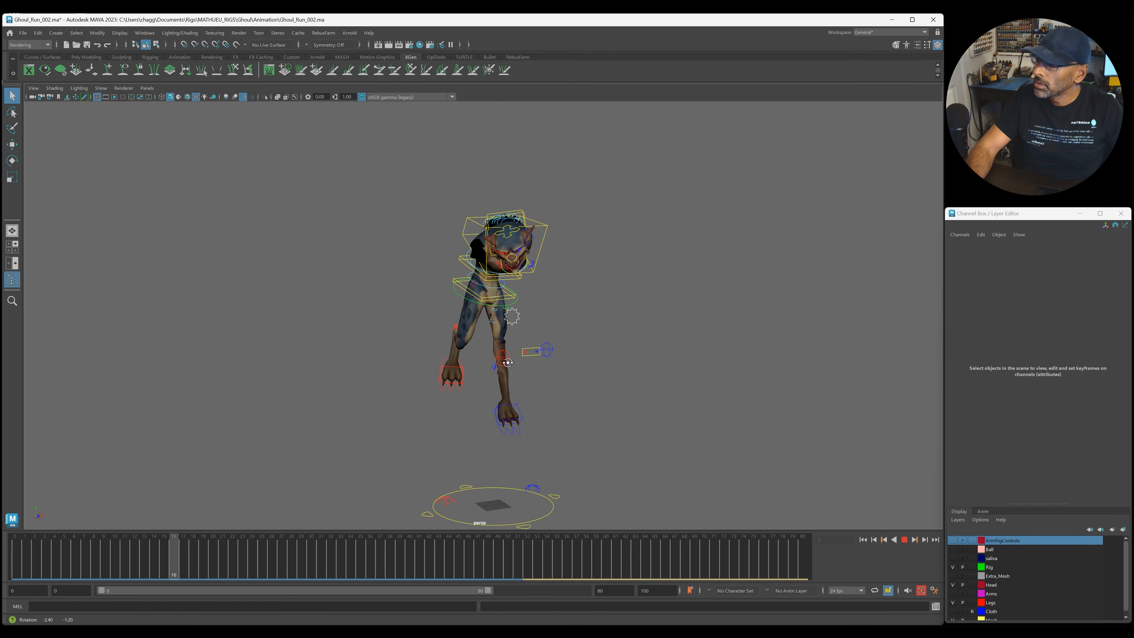
key(Escape)
drag(17, 559, 272, 556)
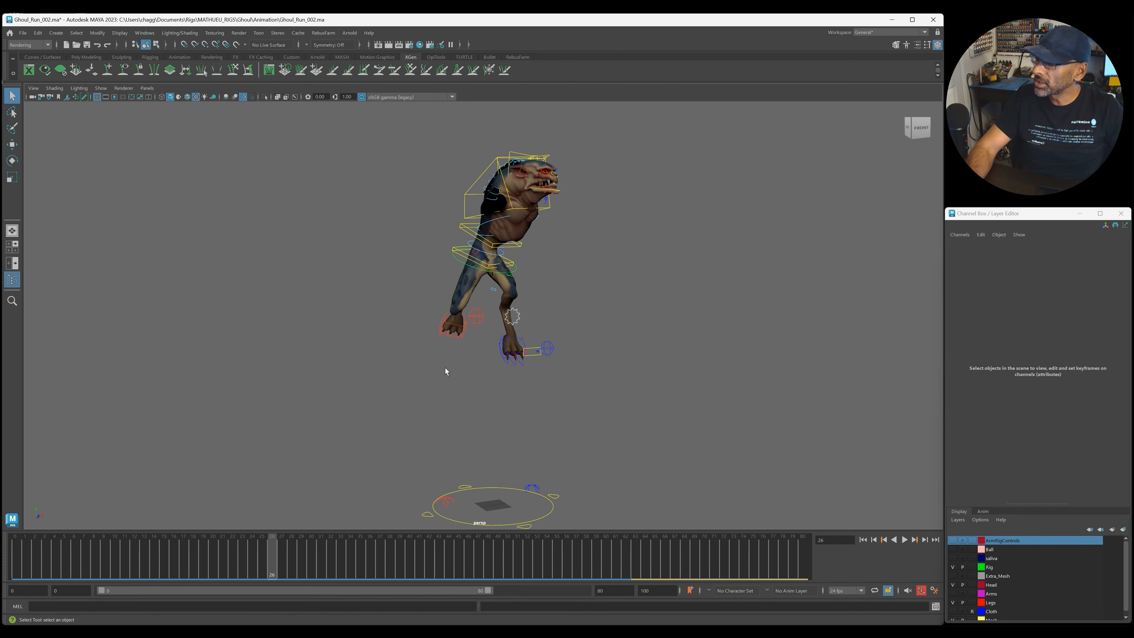
At frame 32, lower the right paw control to about Y 70 and the left paw control to about Y 103.9.
alt+drag(441, 342, 504, 318)
click(506, 317)
key(w)
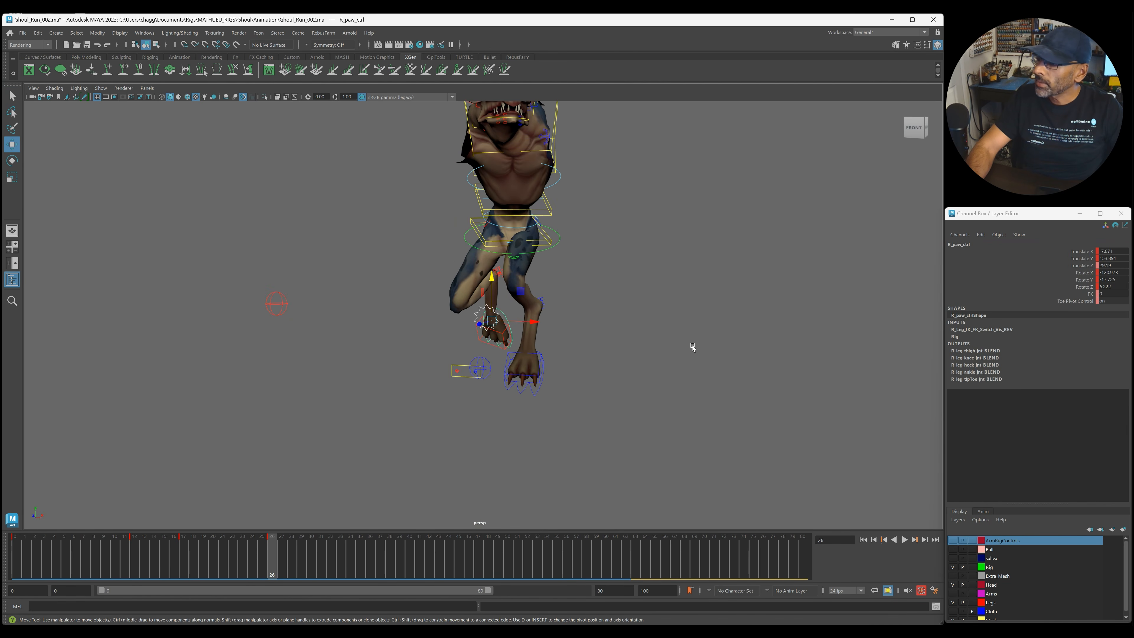
scroll(691, 349, down, 5)
drag(210, 556, 331, 568)
drag(487, 277, 487, 296)
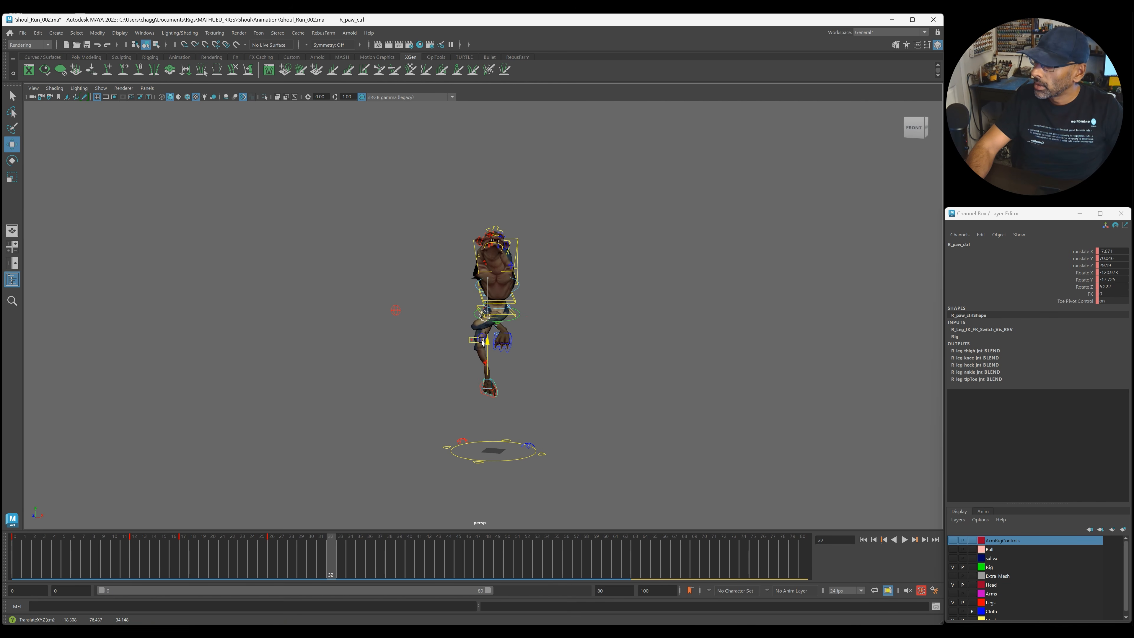
click(508, 349)
drag(503, 320, 547, 365)
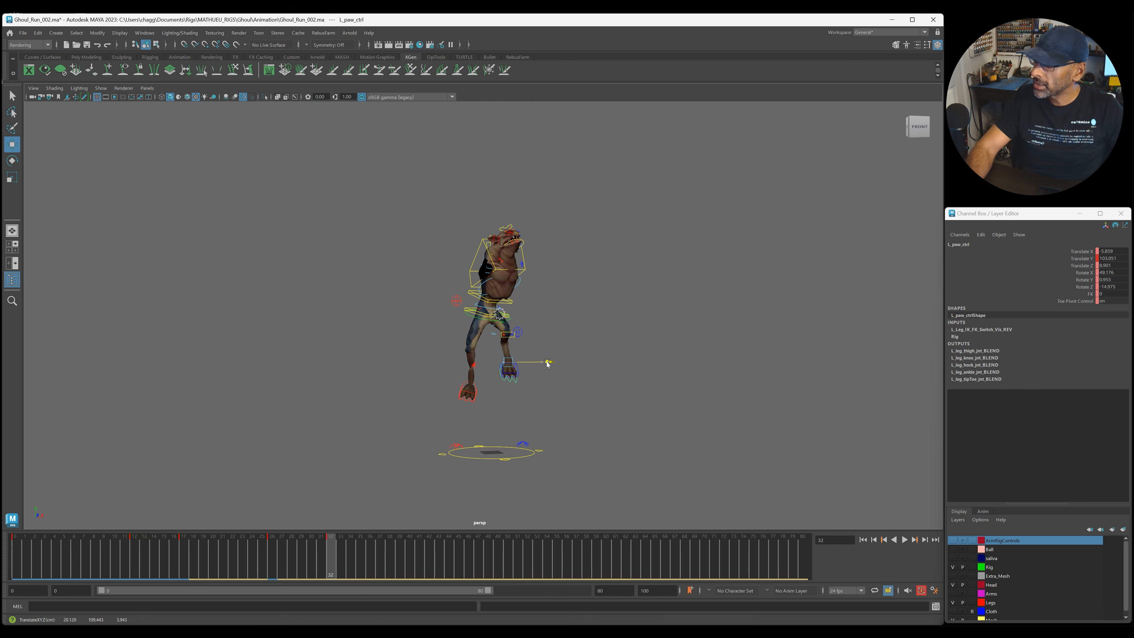
Scrub between frames 32 and 24 from different angles to check how the paws travel through the jump.
drag(334, 538, 282, 561)
alt+drag(284, 497, 513, 471)
mouse_move(286, 558)
mouse_down()
mouse_move(232, 561)
mouse_move(271, 561)
mouse_up()
alt+drag(474, 464, 468, 436)
mouse_move(253, 566)
mouse_down()
mouse_move(292, 564)
mouse_move(272, 564)
mouse_up()
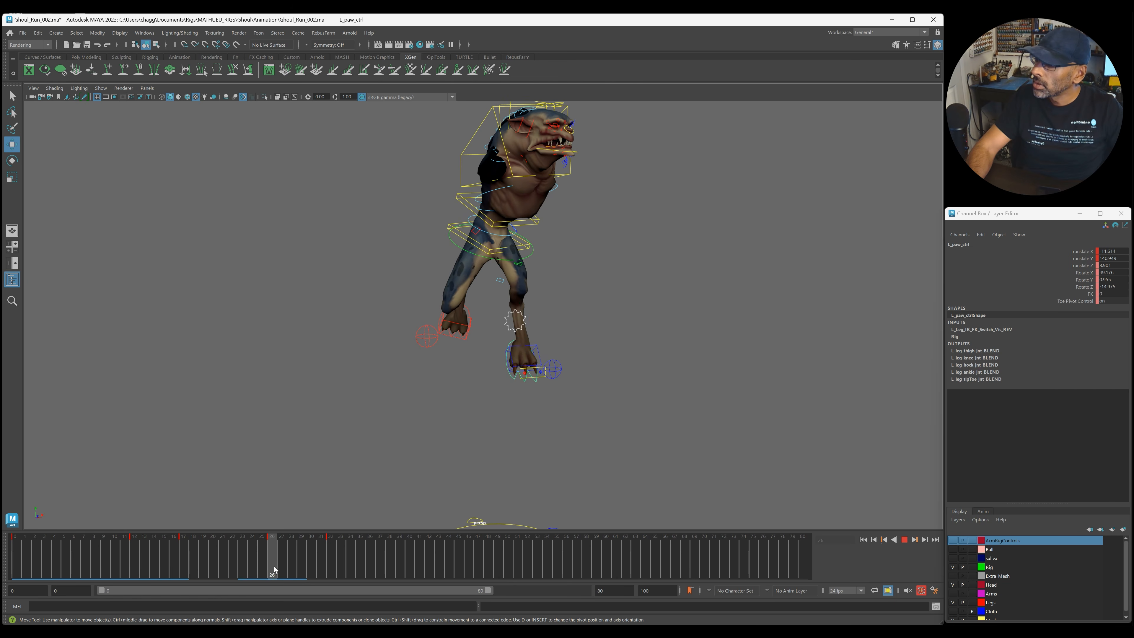
Reset the right paw control's rotation to 0° in X and Z and about -16.2° in Y, and play back the run.
click(458, 339)
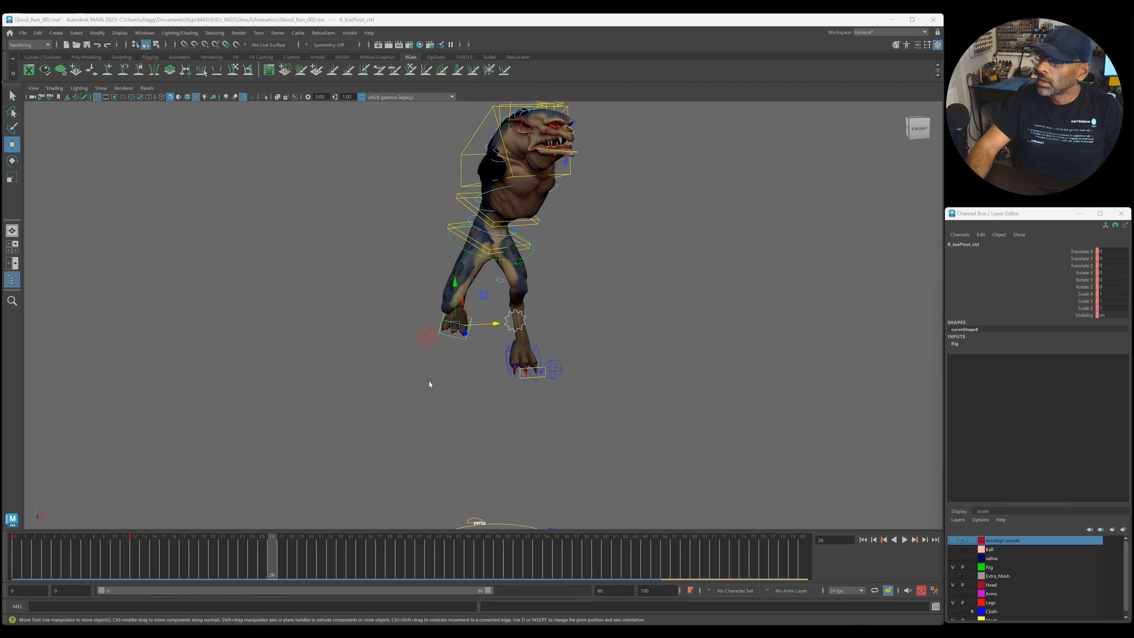
click(474, 309)
click(466, 310)
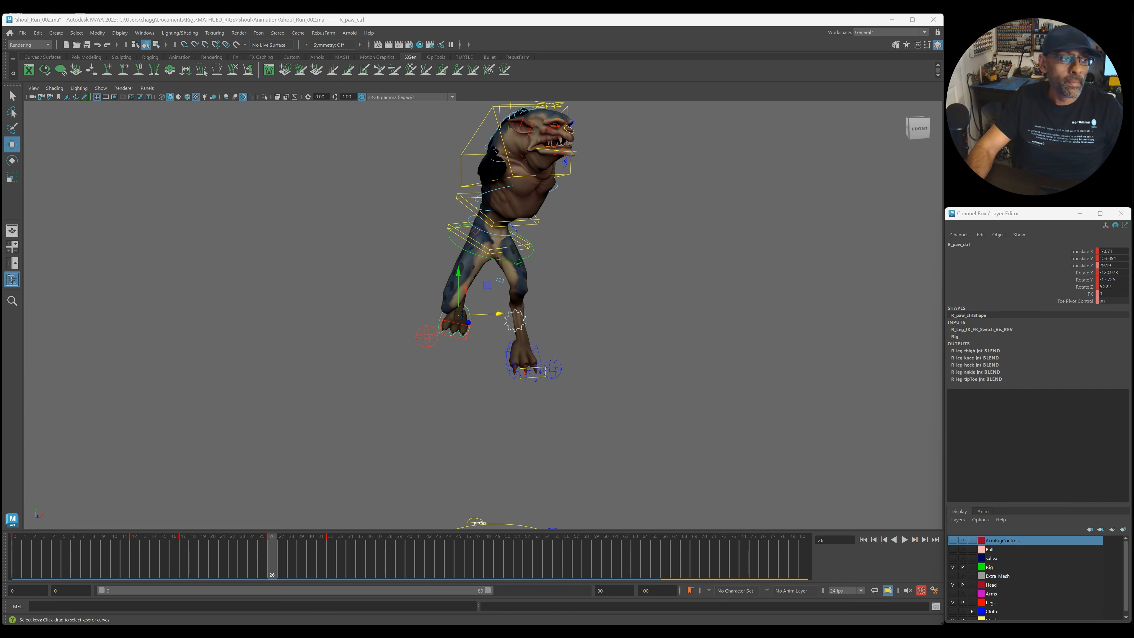
key(ctrl+r)
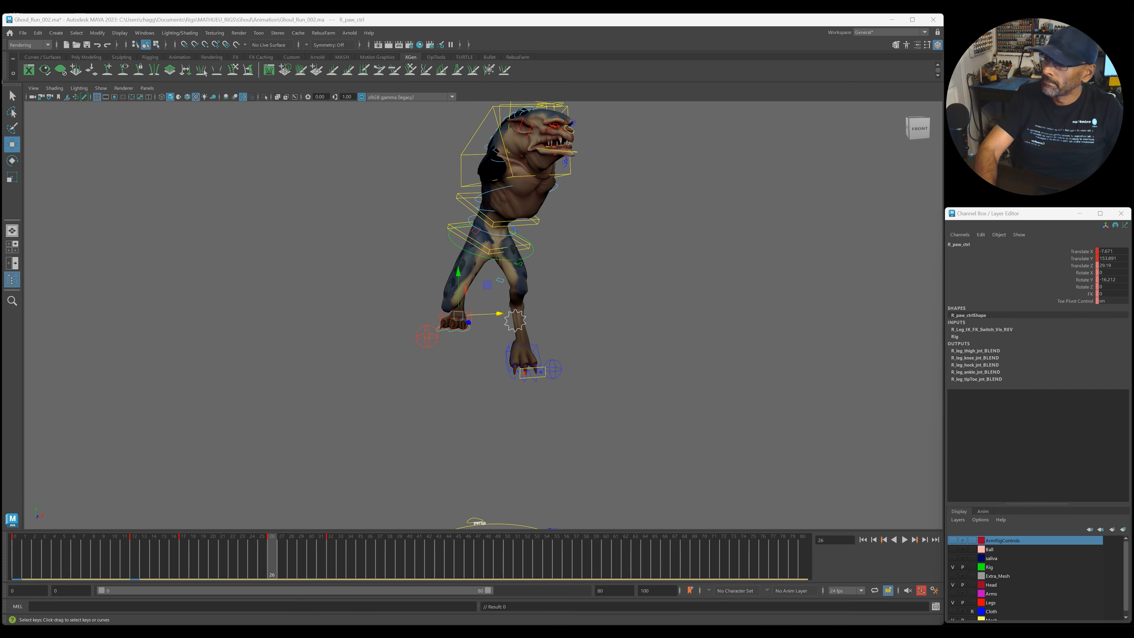
key(alt+v)
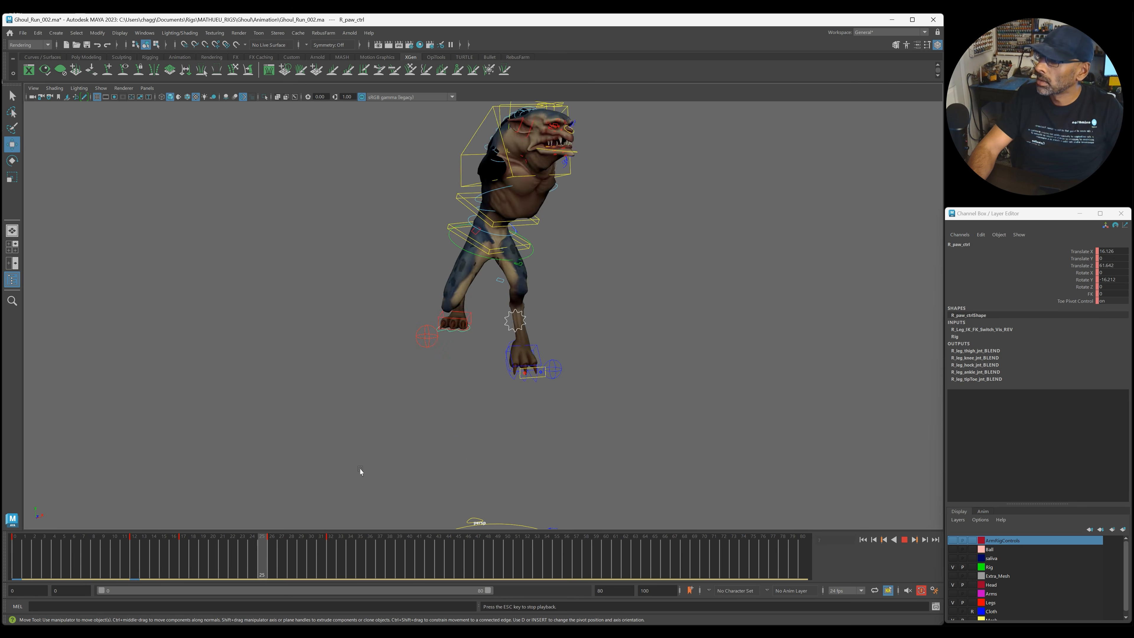
At frame 26, rotate the right paw control to about -50.5° in X.
drag(150, 564, 274, 568)
key(e)
drag(457, 336, 454, 328)
Repeatedly play back and scrub the run from several angles to examine the right paw's motion through the air.
drag(255, 558, 92, 556)
key(alt+v)
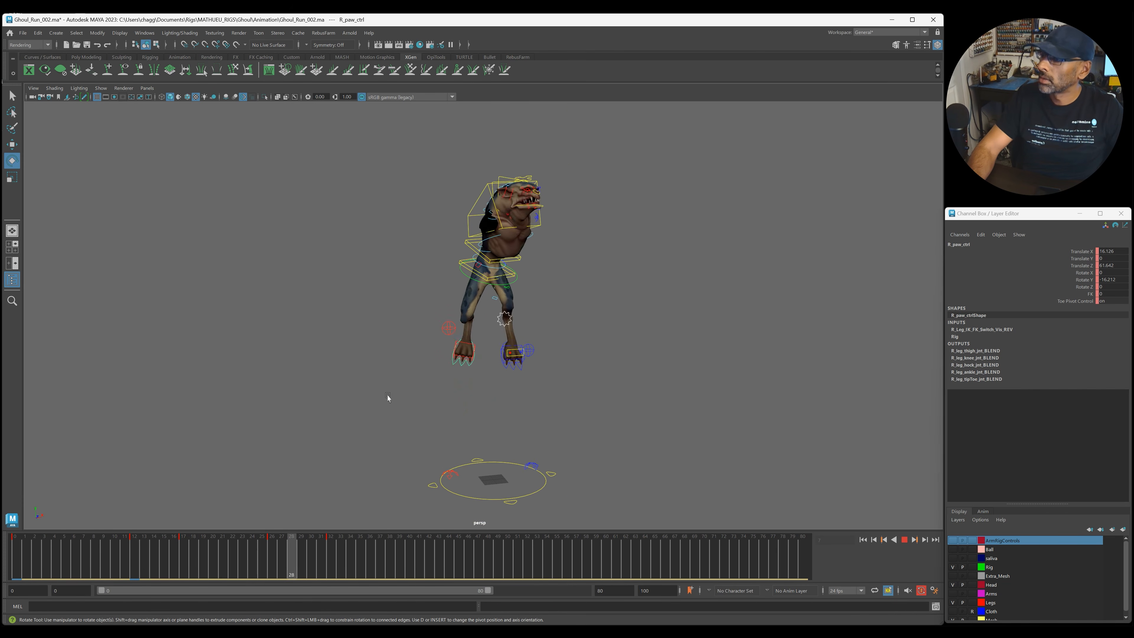
key(alt+v)
drag(250, 552, 34, 557)
alt+drag(384, 440, 435, 412)
alt+middle_drag(435, 412, 431, 374)
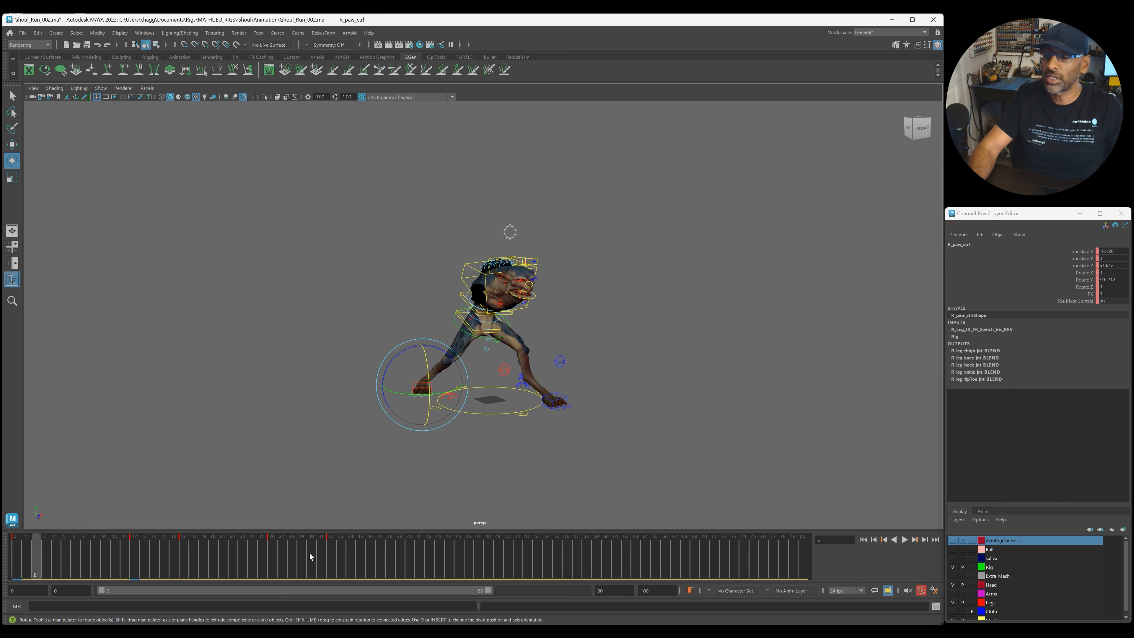
key(alt+v)
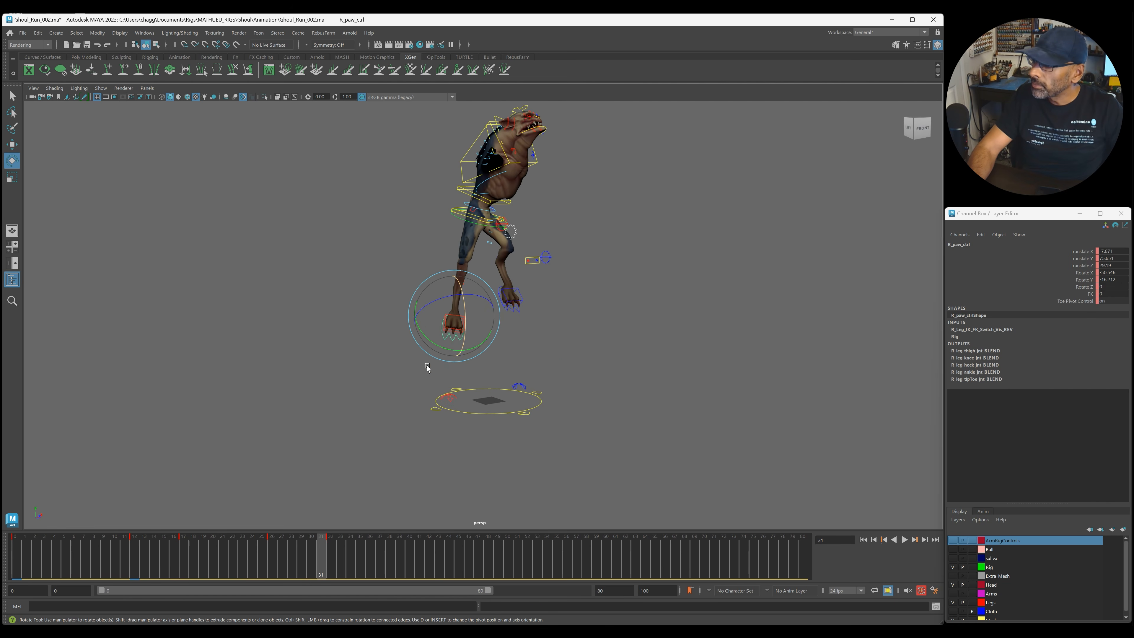
key(alt+v)
key(alt+shift+v)
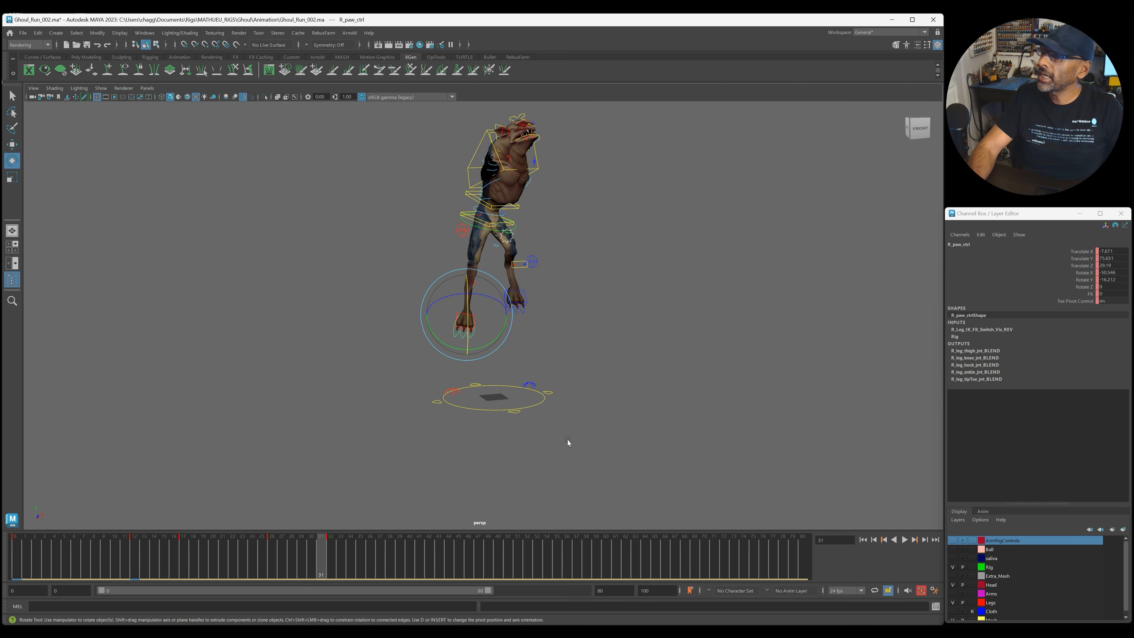
key(alt+v)
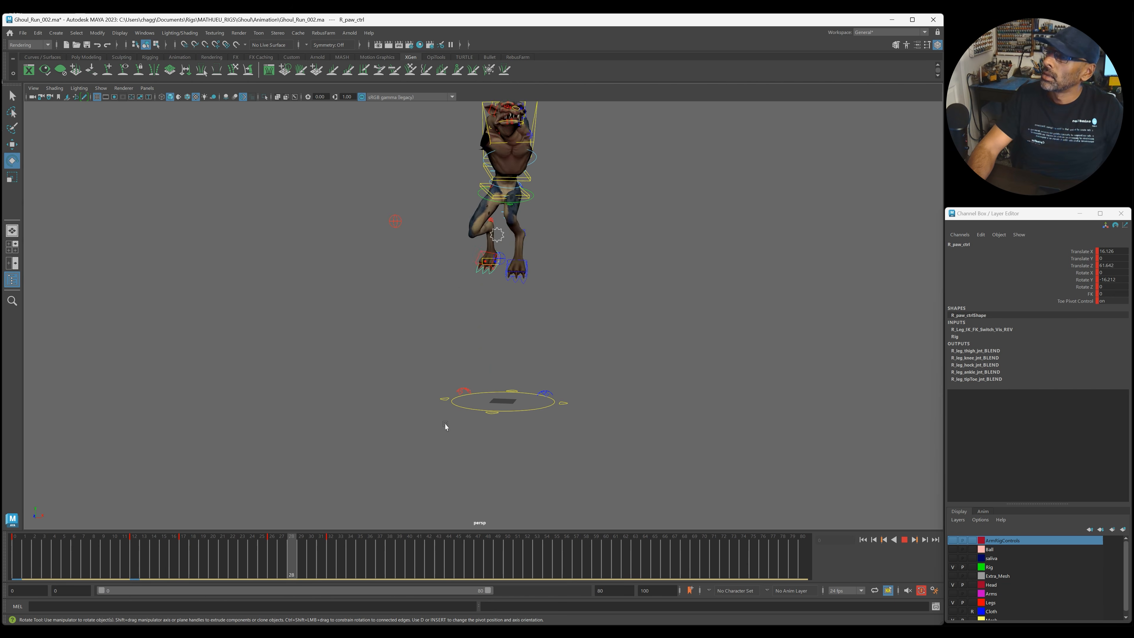
key(alt+v)
key(alt+shift+v)
key(alt+v)
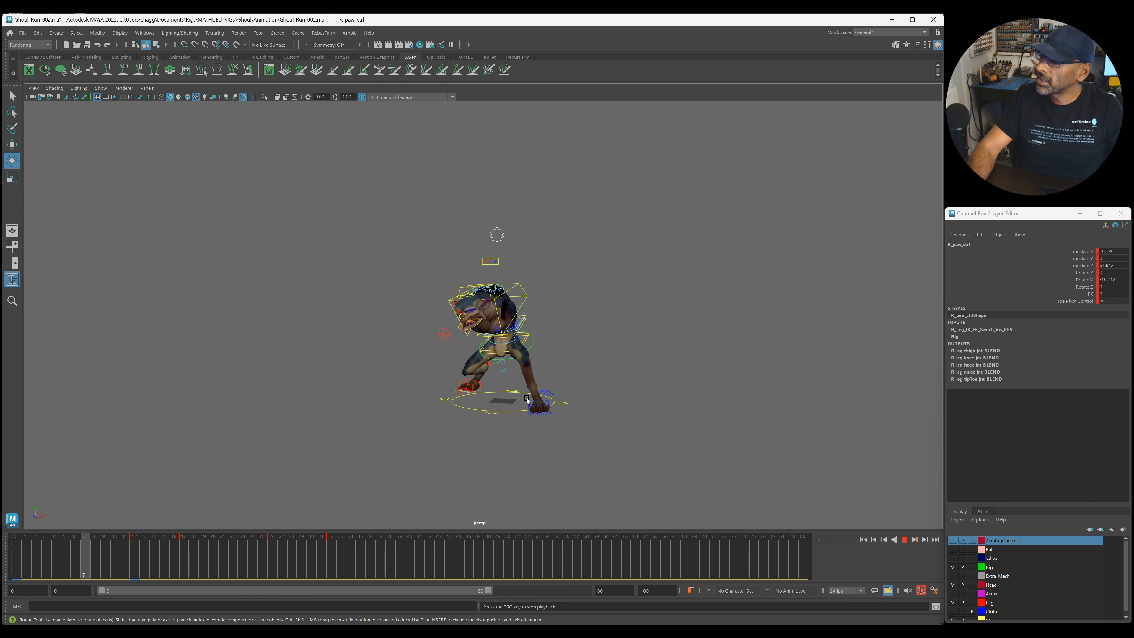
Set the right paw control's height to about Y 78.7 at frame 32 and about Y -3.6 at frame 36.
drag(130, 555, 329, 555)
key(w)
drag(492, 281, 492, 293)
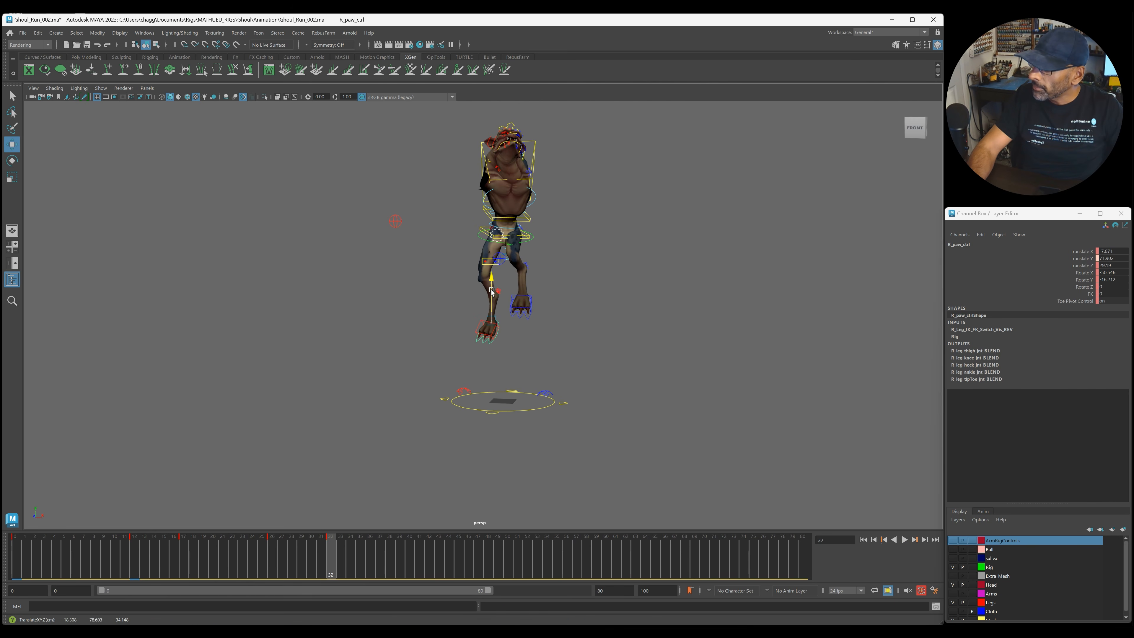
drag(325, 542, 368, 554)
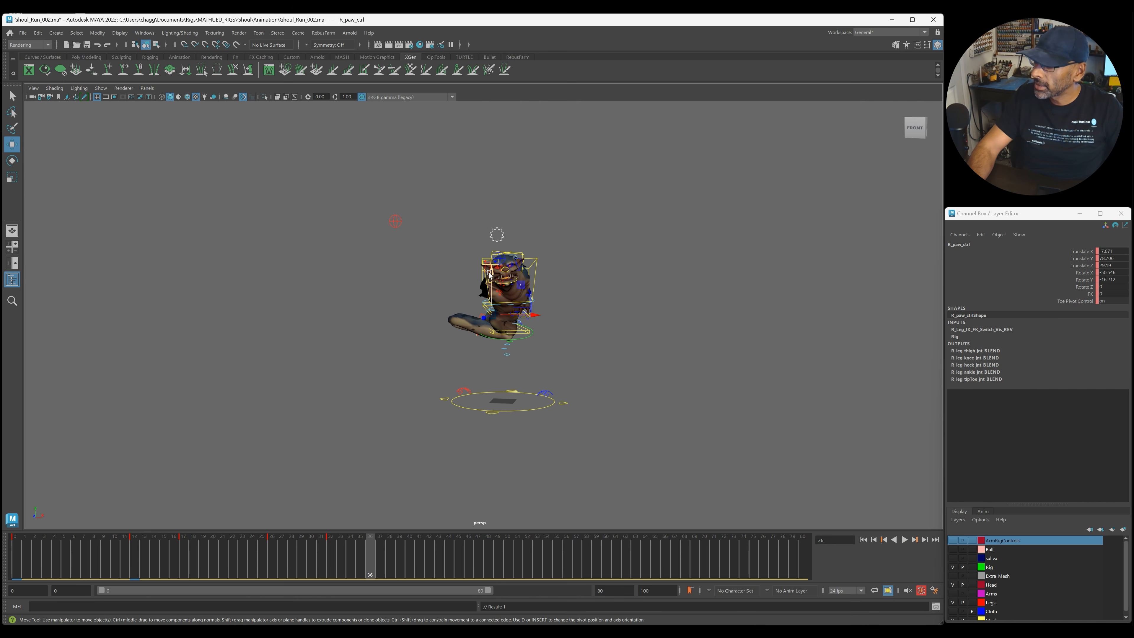
drag(490, 275, 486, 351)
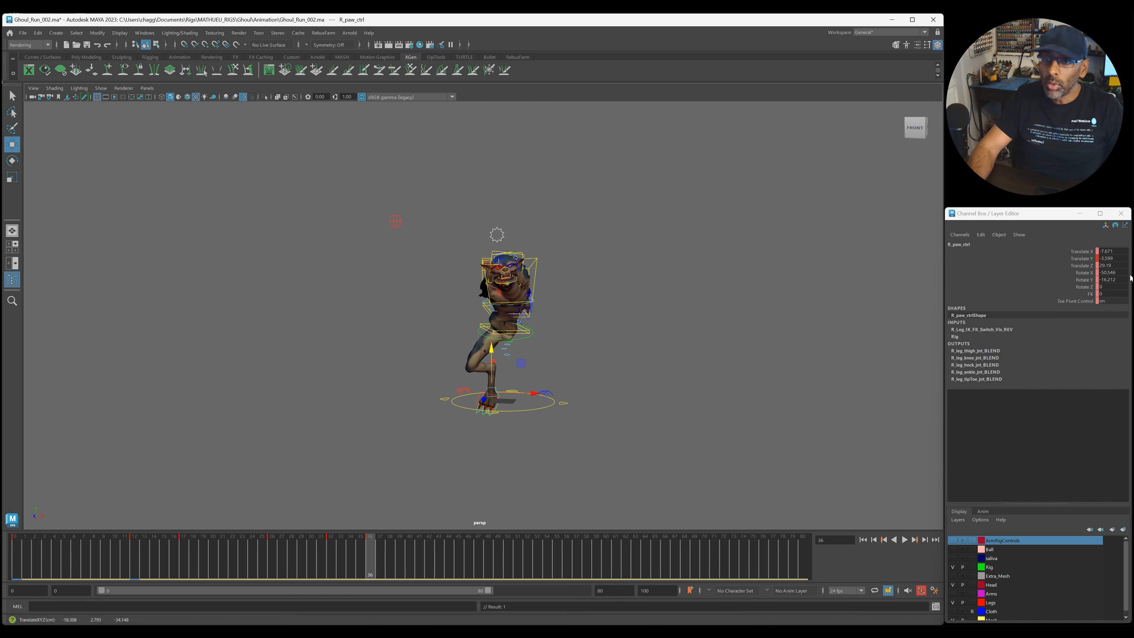
At frame 36, set the right paw control's Translate Y and all three rotations to 0, and play back the run.
double_click(1110, 259)
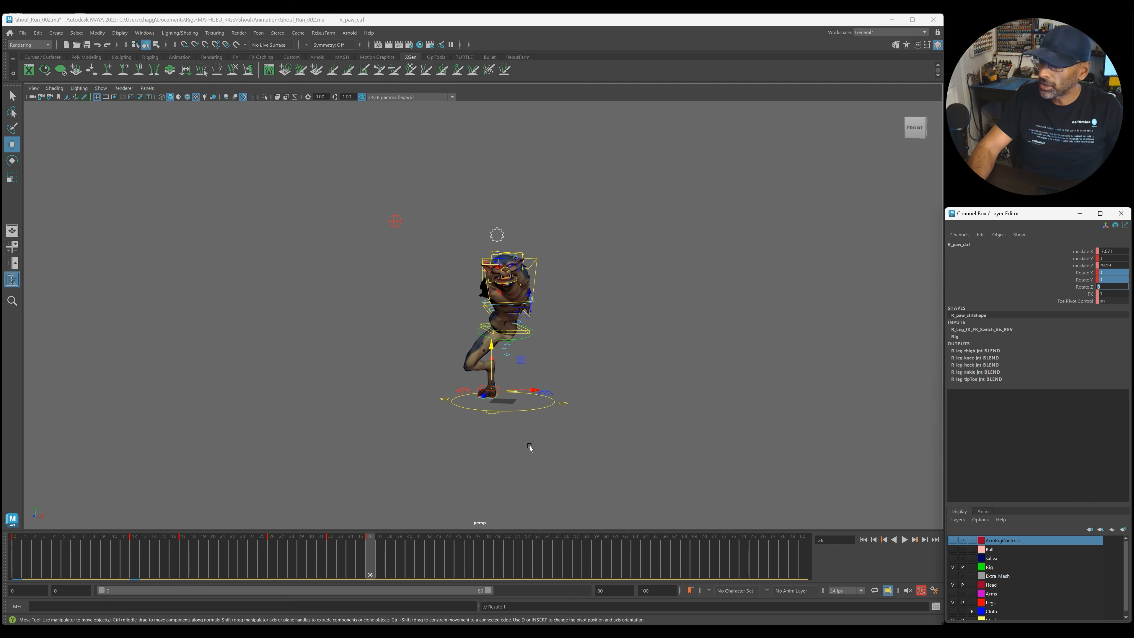
key(alt+v)
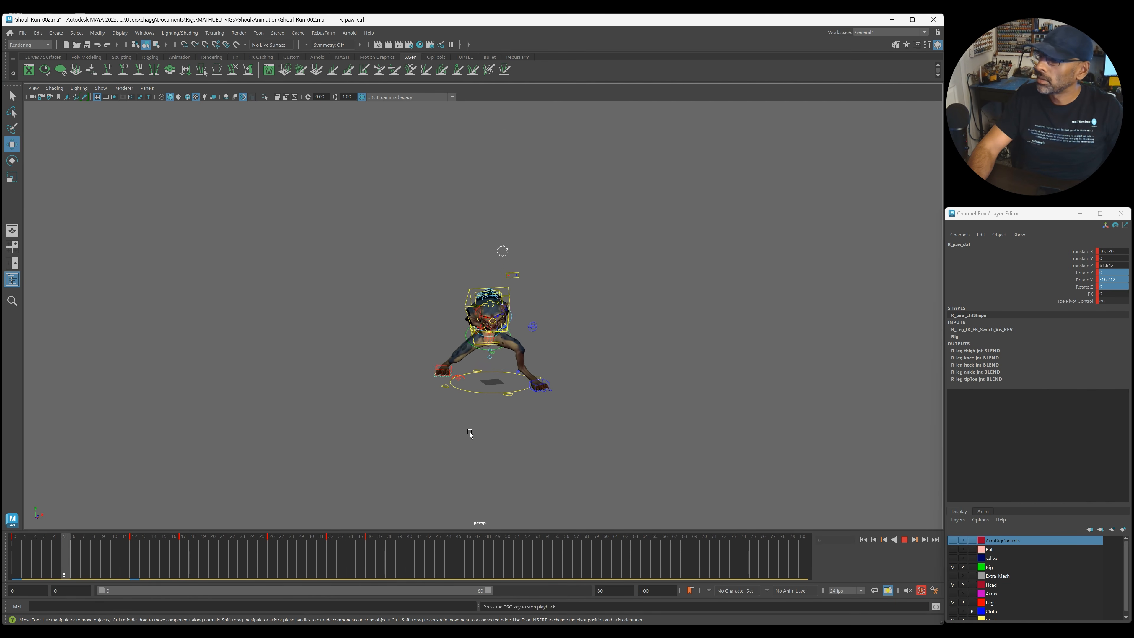
key(alt+v)
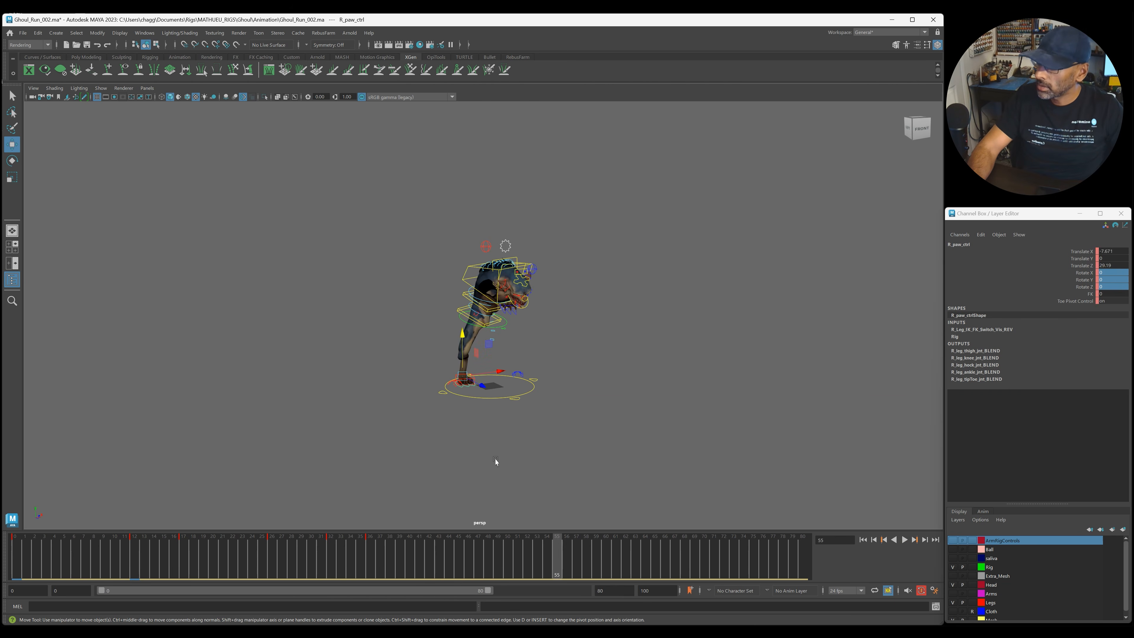
key(alt+v)
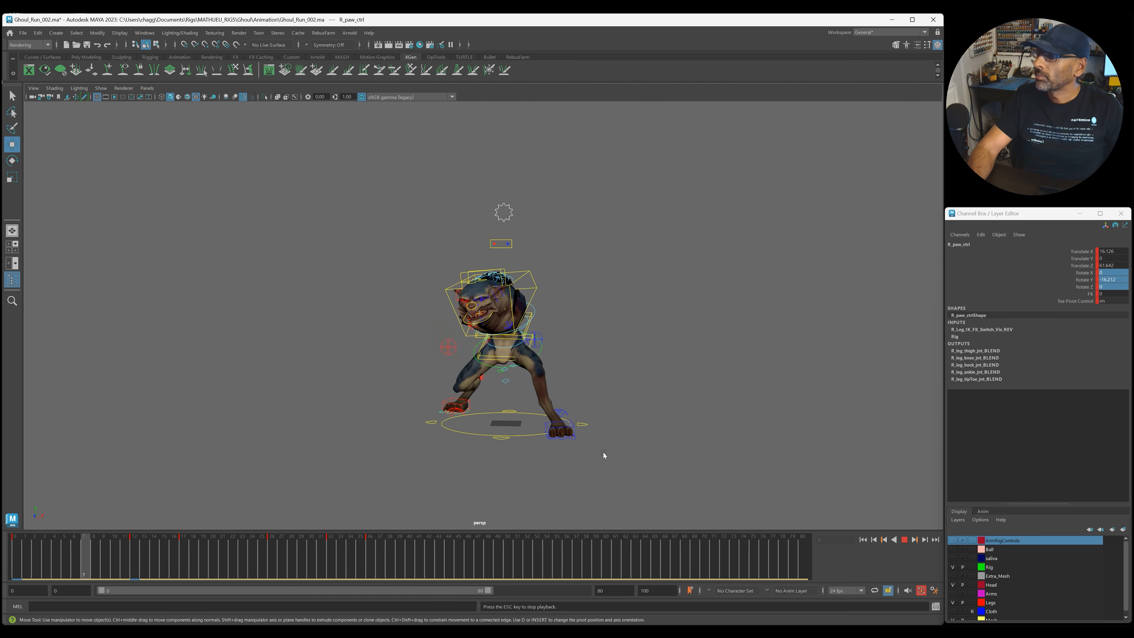
Select the left paw control and move it back to about Z 1.9 at frame 17.
click(310, 566)
key(Escape)
click(531, 276)
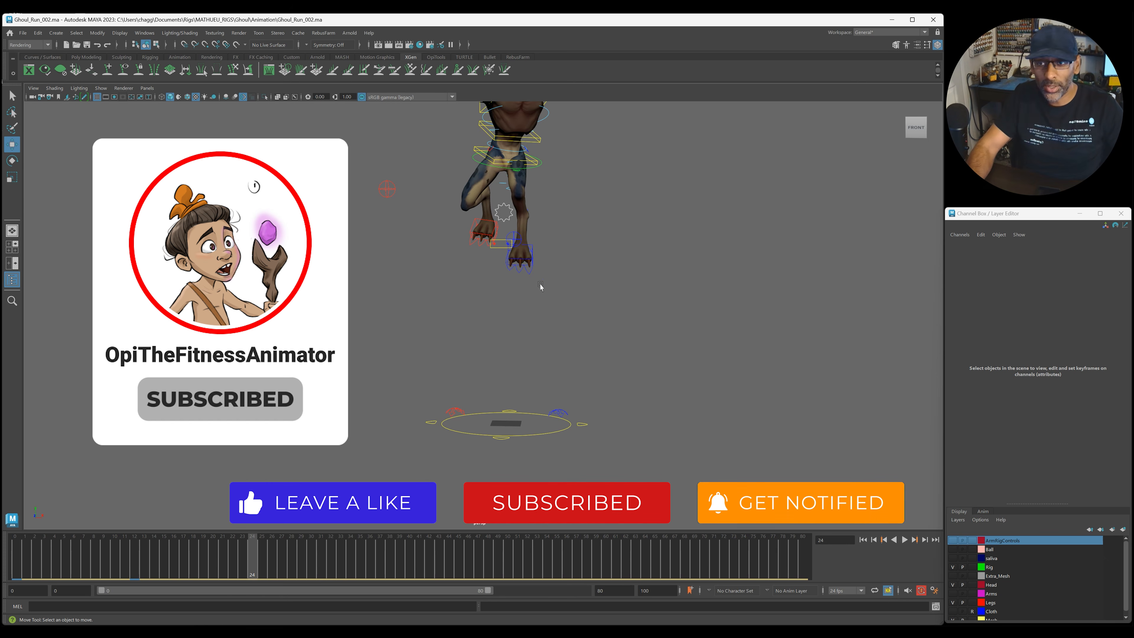
click(527, 273)
drag(74, 565, 161, 565)
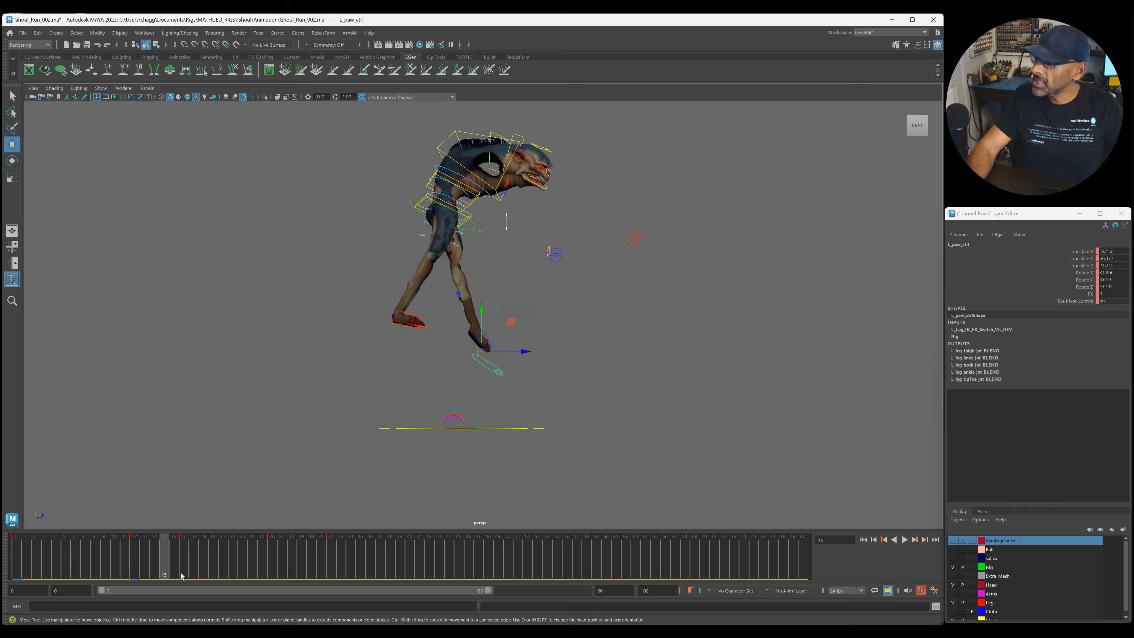
mouse_move(181, 577)
mouse_down()
mouse_move(47, 558)
mouse_move(182, 574)
mouse_up()
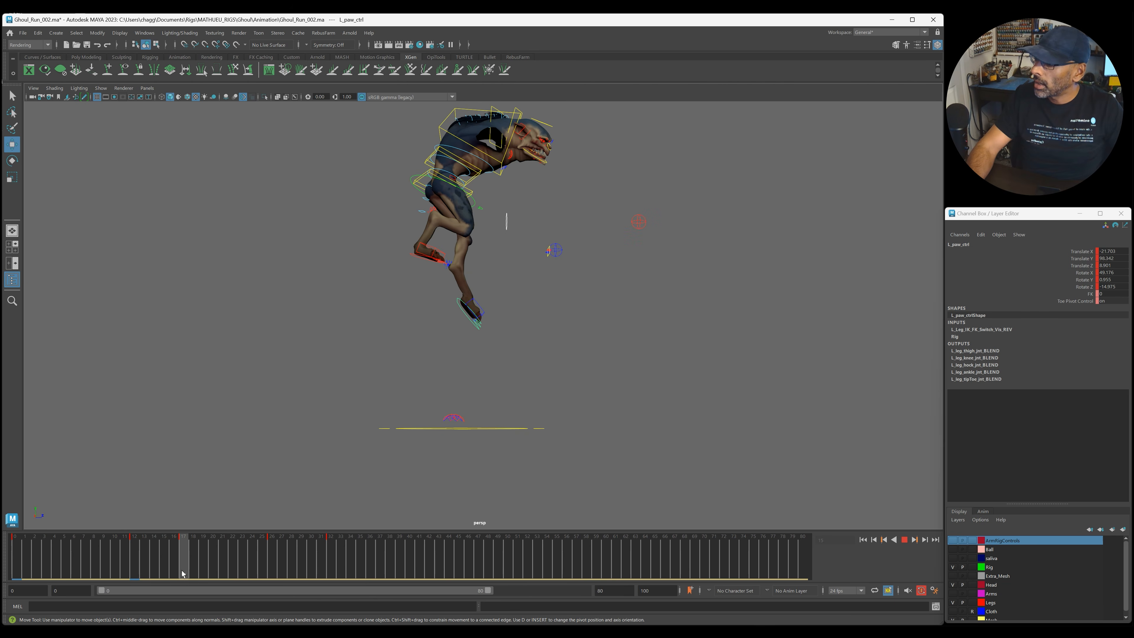
drag(515, 302, 508, 301)
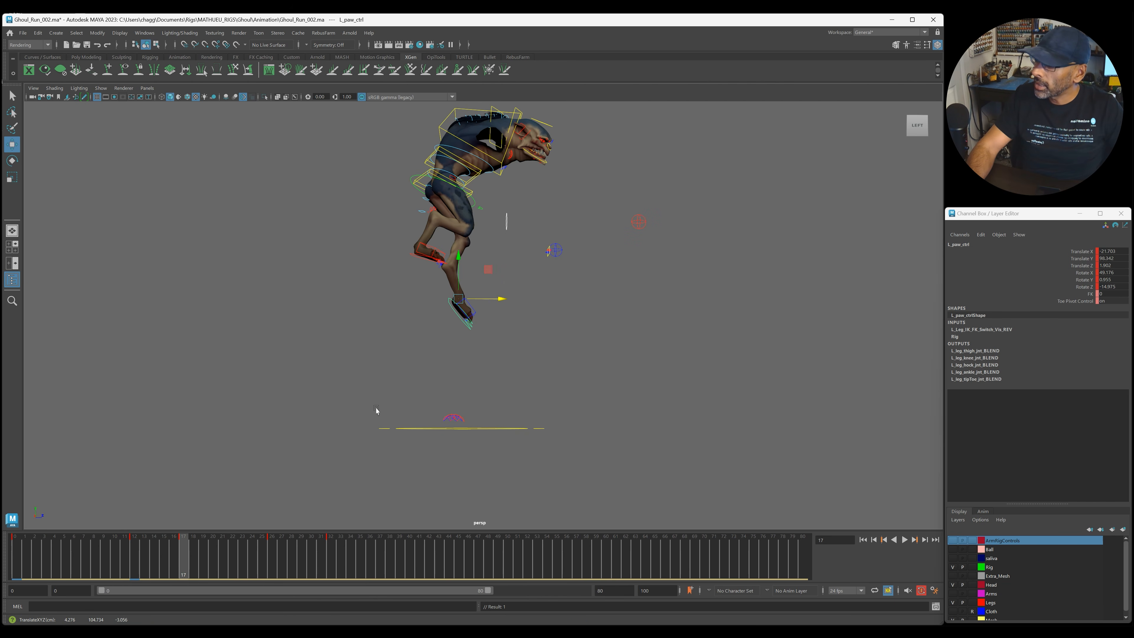
Lower the left paw control at frame 32, and at frame 36 pose it at about Y 16.3 with about 15.6° X rotation.
drag(188, 555, 331, 567)
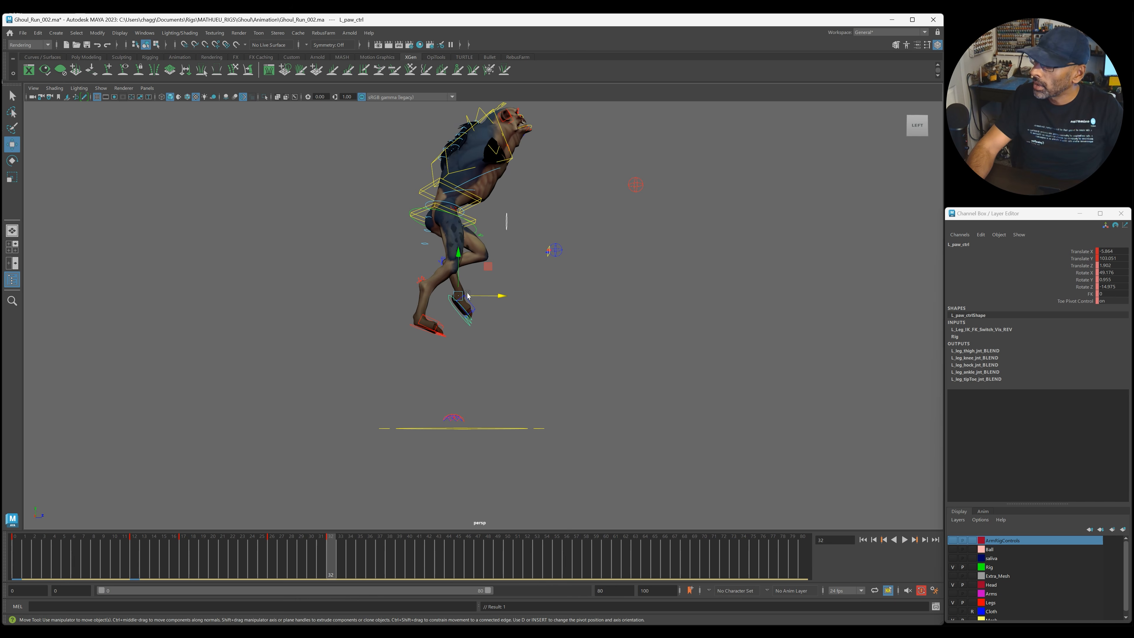
drag(457, 278, 480, 332)
drag(348, 559, 367, 562)
drag(488, 245, 504, 353)
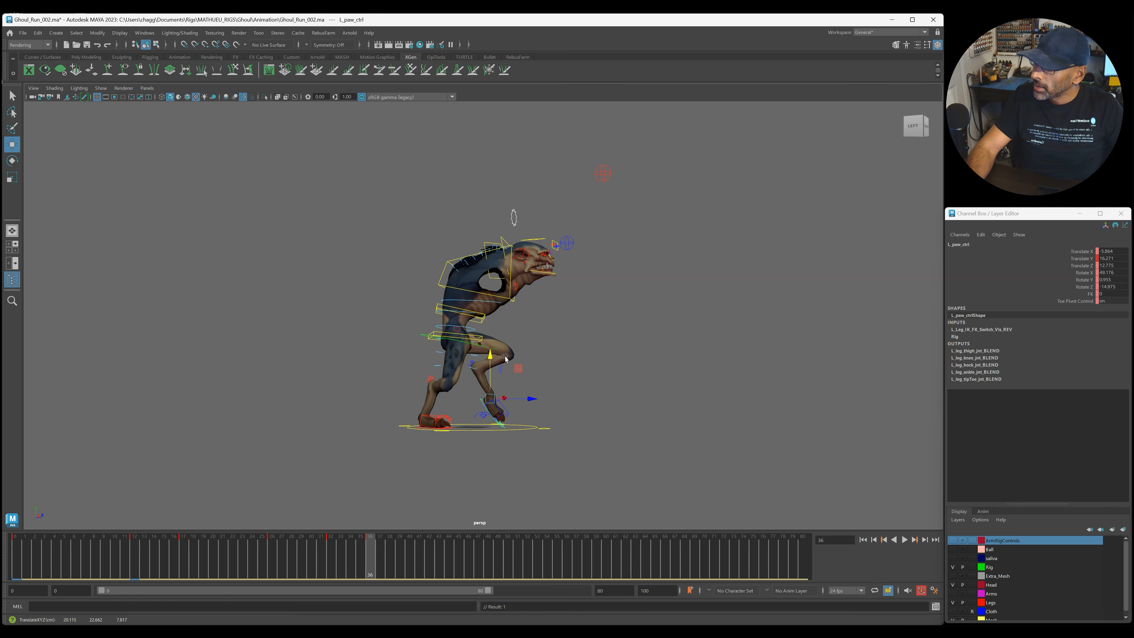
key(e)
drag(527, 397, 530, 376)
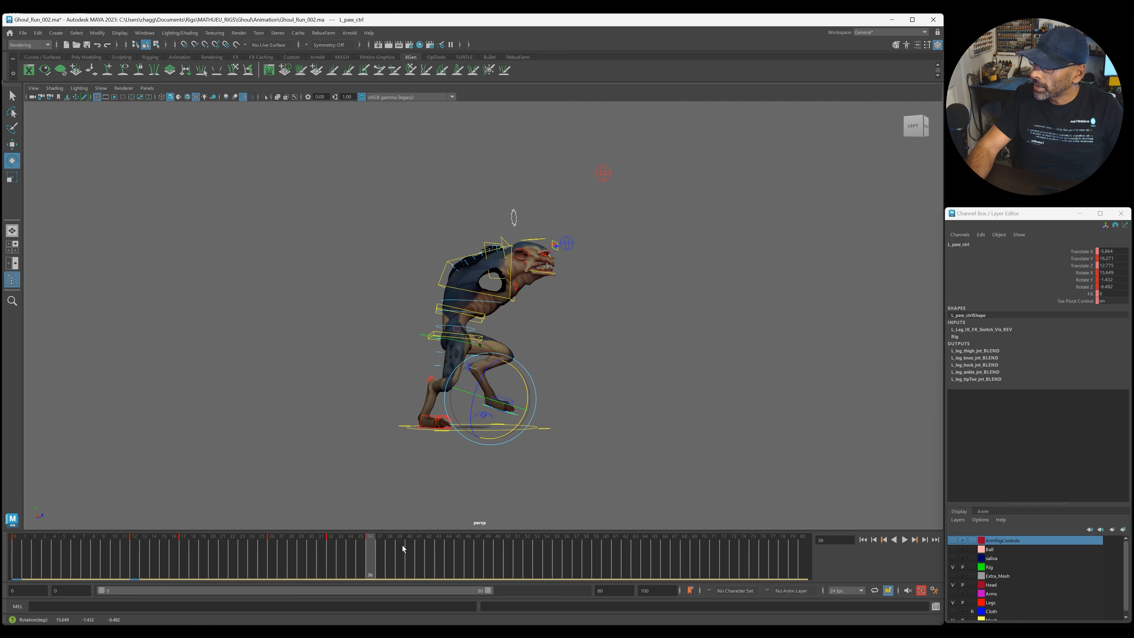
At frame 38, set the left paw control's Translate Y and all three rotations to 0, and play back the run.
click(390, 554)
key(w)
drag(489, 356, 489, 372)
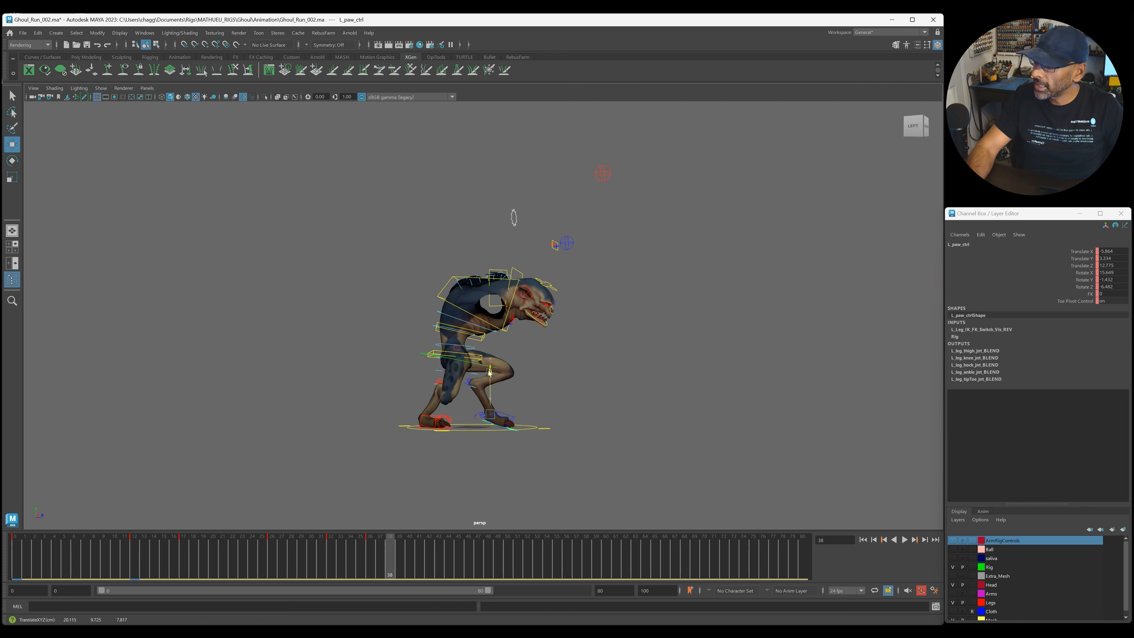
double_click(1114, 258)
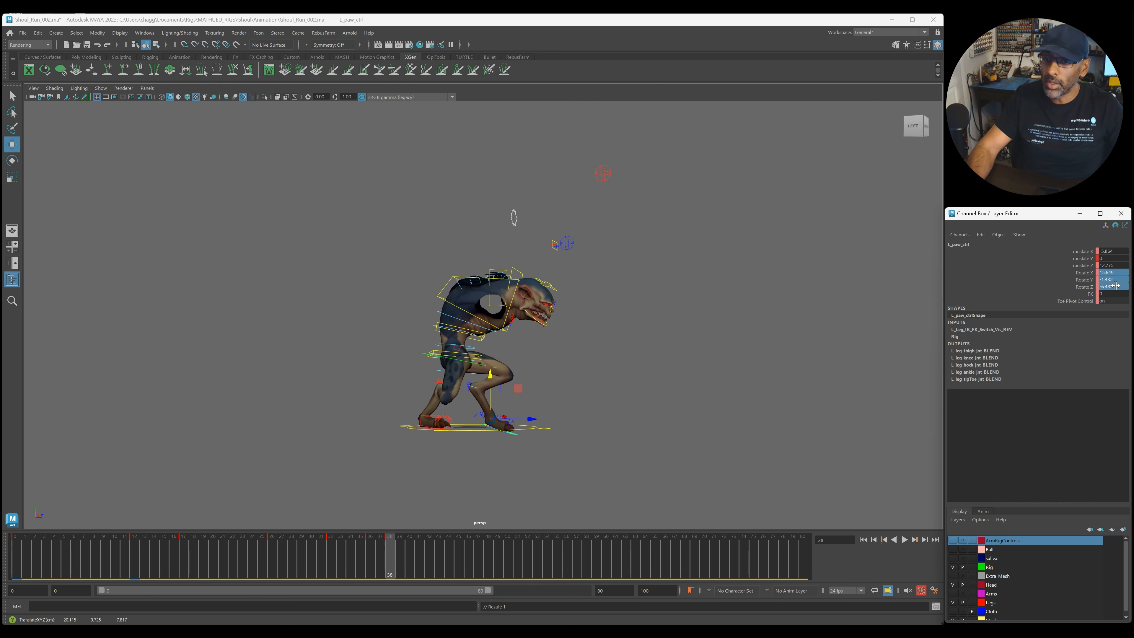
drag(351, 557, 233, 553)
alt+right_drag(241, 468, 223, 410)
alt+drag(223, 410, 324, 476)
key(alt+v)
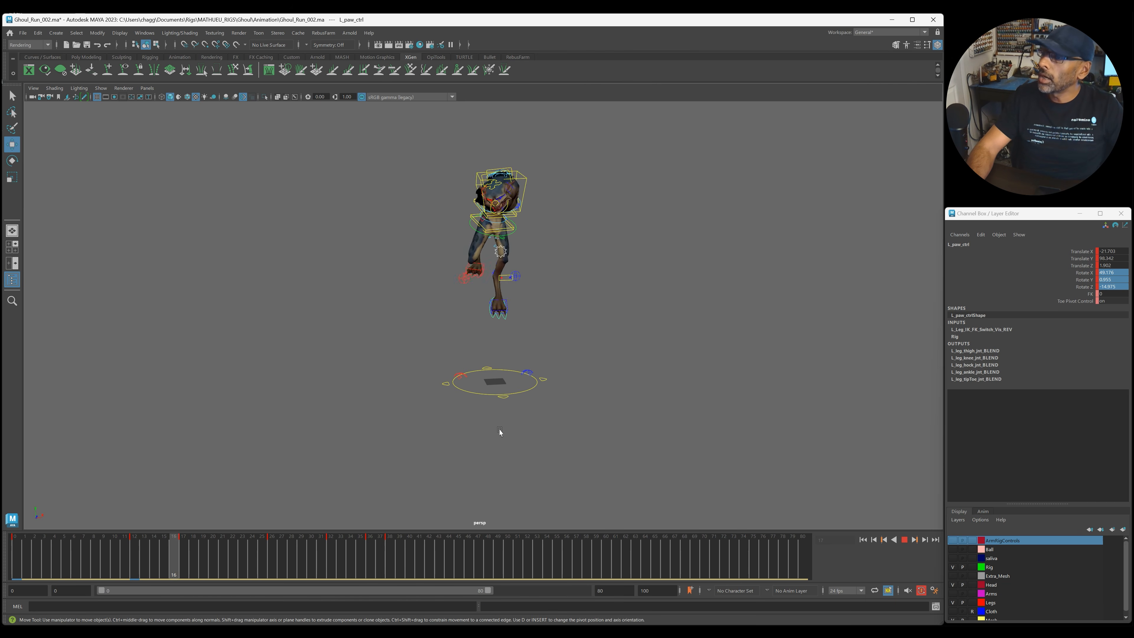
key(Escape)
key(alt+v)
Move the right paw control's landing key from frame 36 to frame 34.
mouse_move(192, 563)
mouse_down()
mouse_move(370, 564)
mouse_move(292, 558)
mouse_move(361, 565)
mouse_up()
shift+click(361, 565)
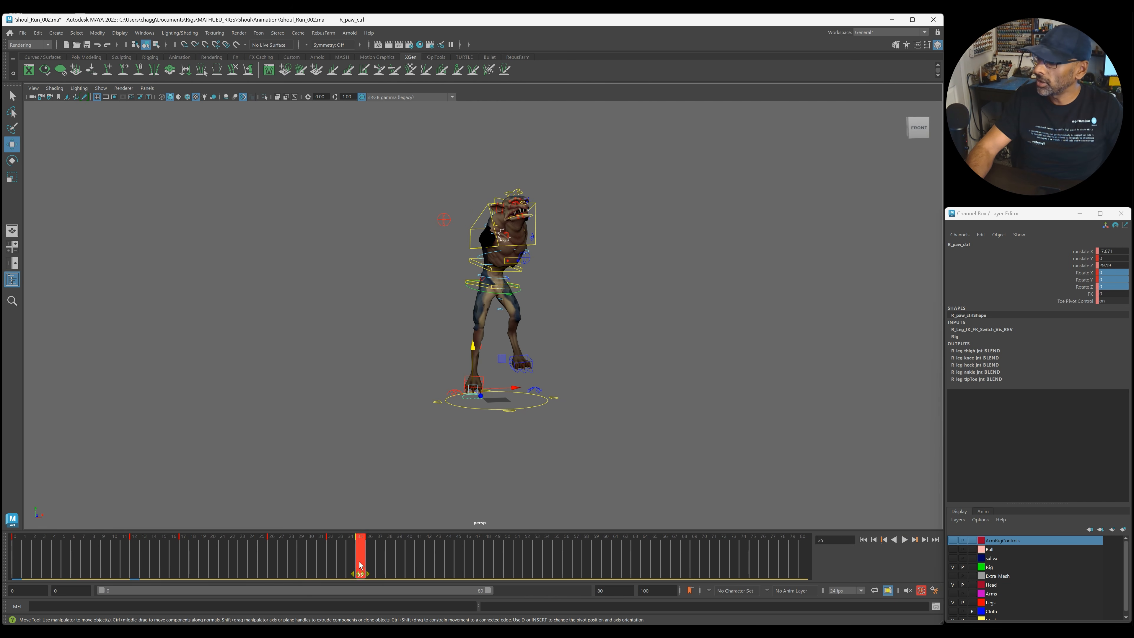
click(308, 563)
key(alt+v)
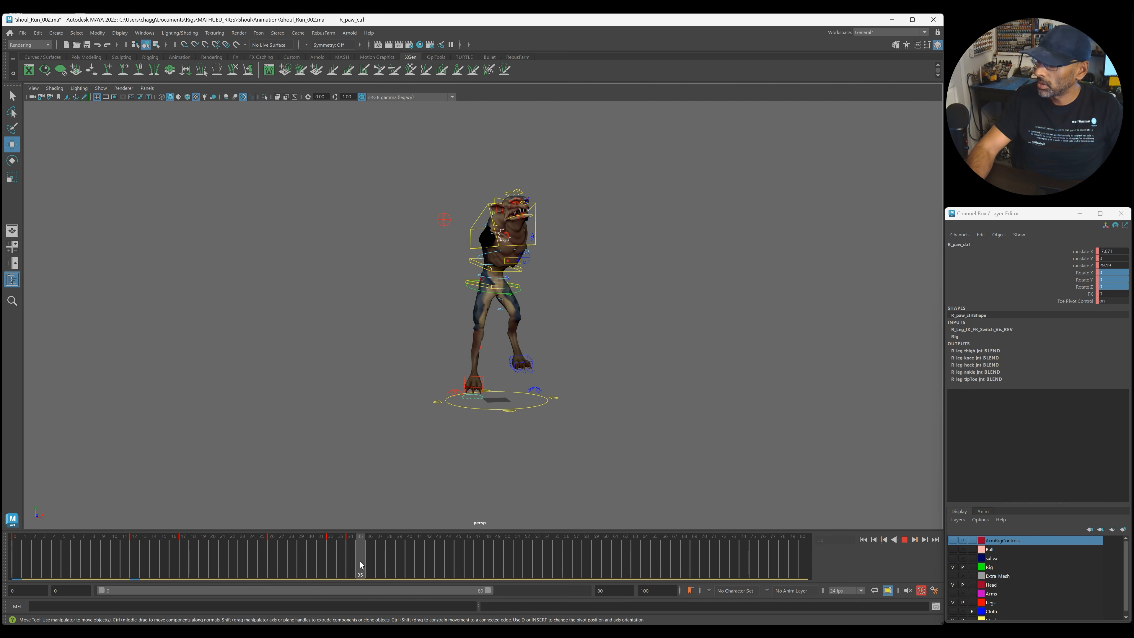
Key the left toe pivot control at frame 35, set its three rotations to 0 at frame 38, and play back the landing.
drag(469, 581, 400, 579)
click(514, 397)
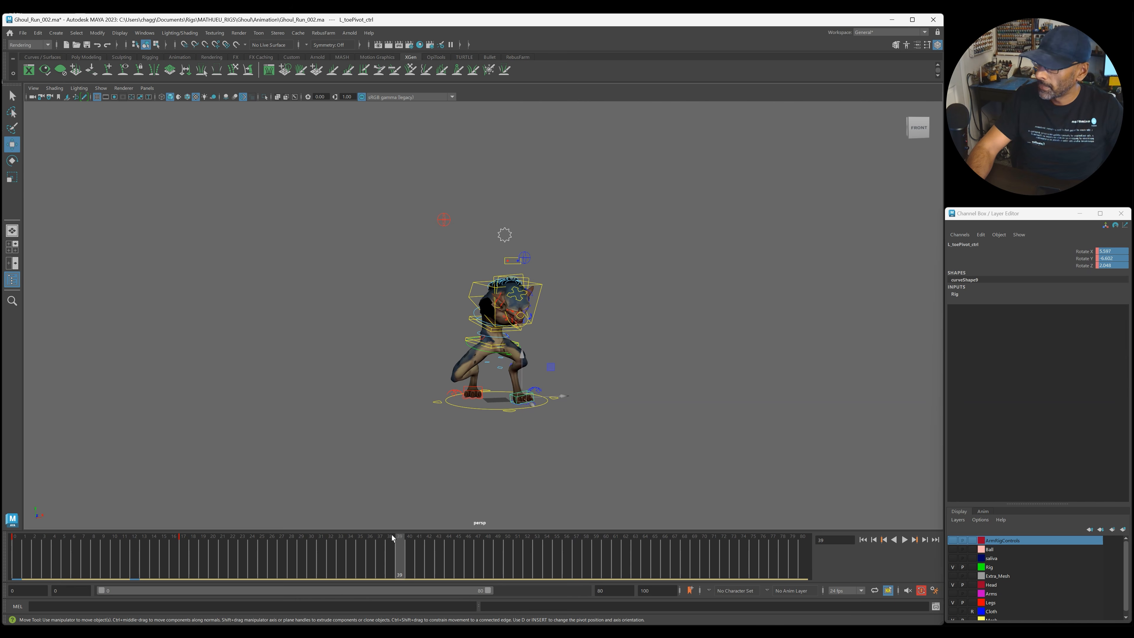
scroll(397, 492, up, 3)
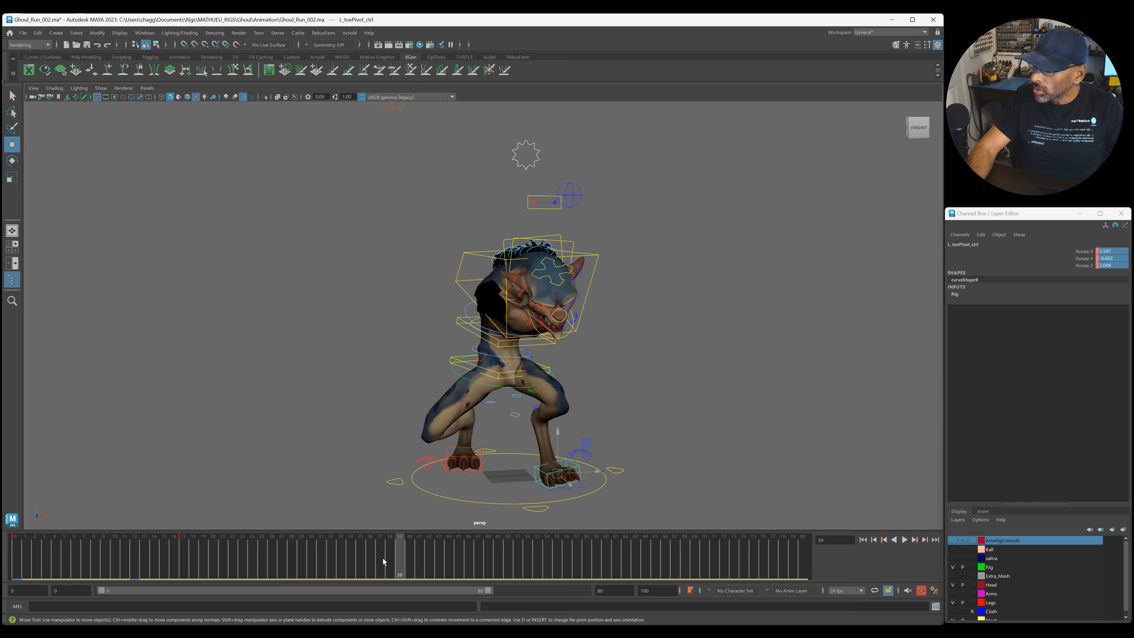
mouse_move(383, 554)
mouse_down()
mouse_move(362, 555)
mouse_move(390, 554)
mouse_up()
drag(1108, 251, 1115, 262)
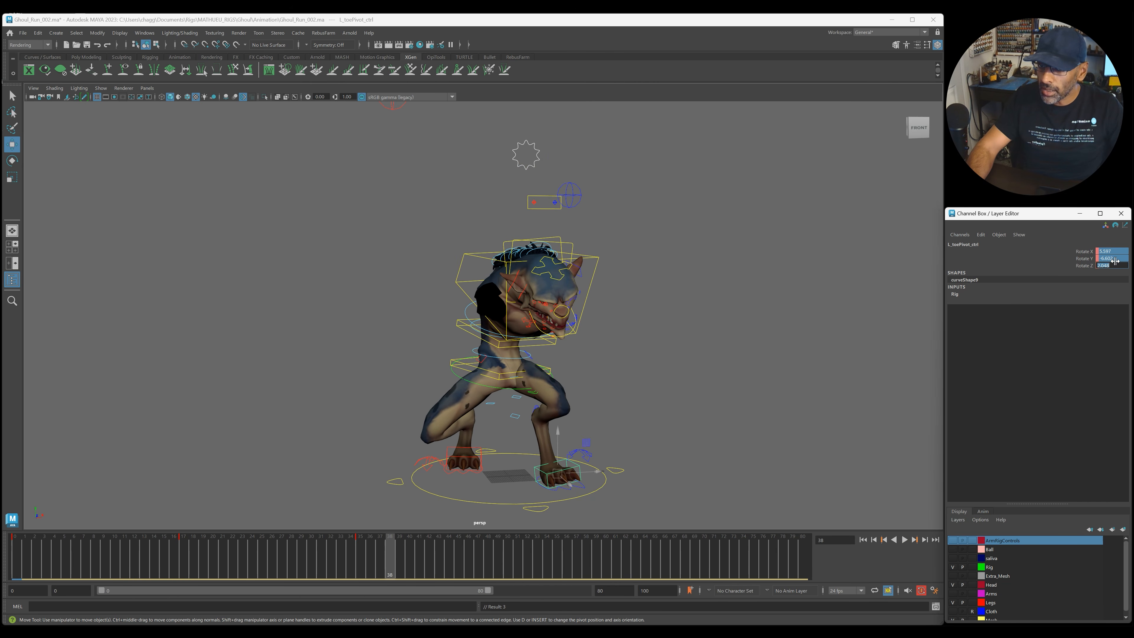
drag(380, 566, 330, 562)
scroll(415, 468, down, 1)
key(alt+v)
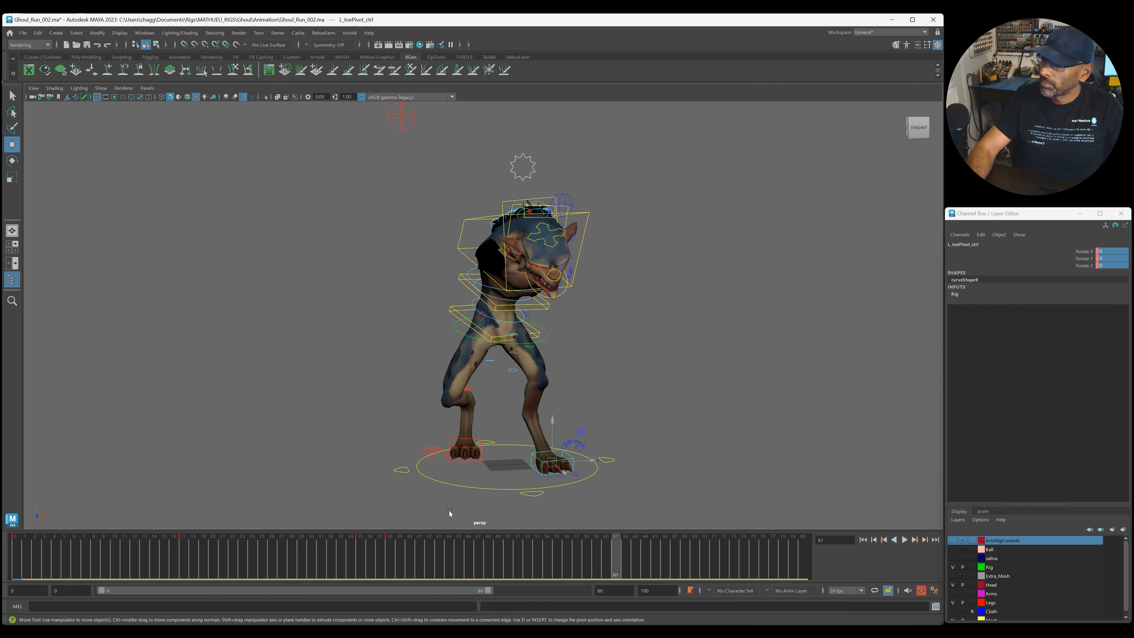
scroll(433, 410, down, 1)
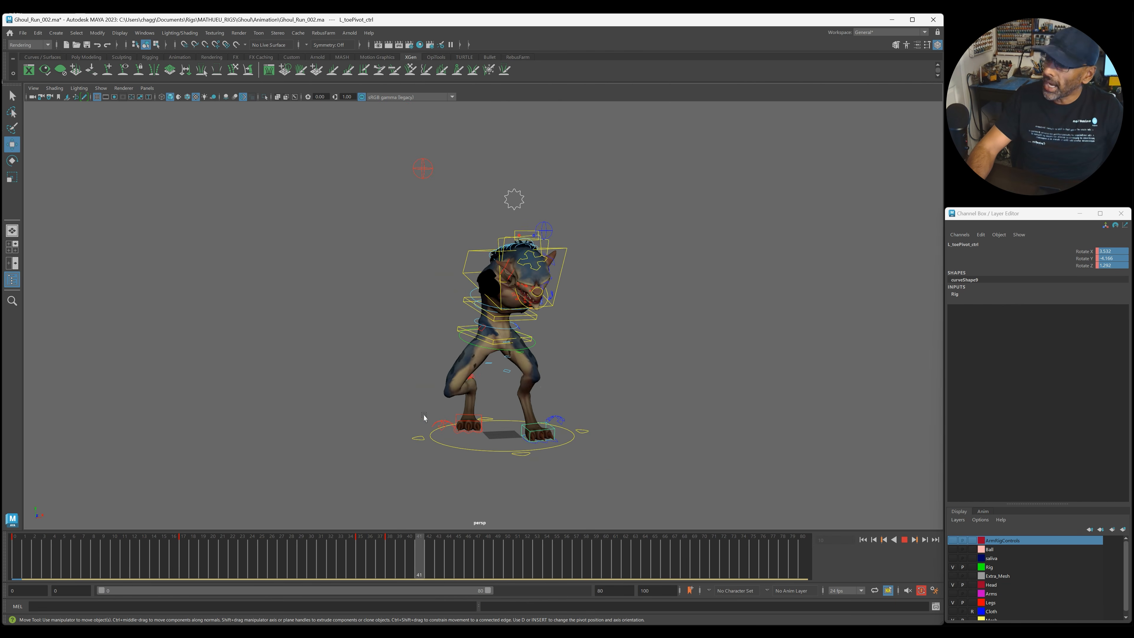
key(alt+v)
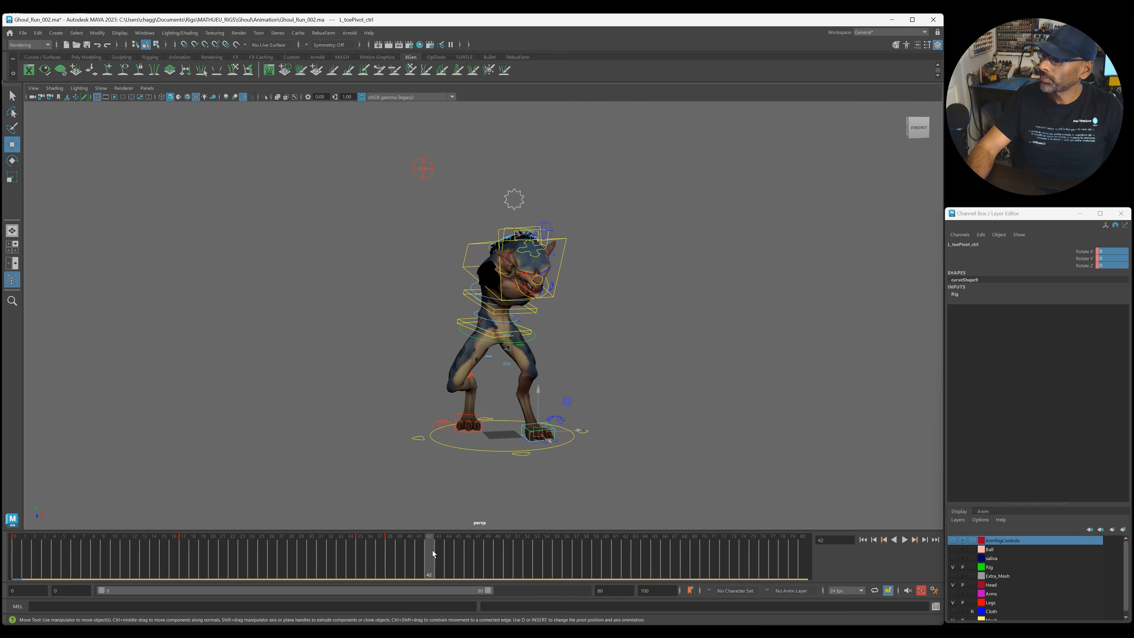
Select the whole ghoul rig and key its poses at frames 0 and 64.
key(alt+shift+v)
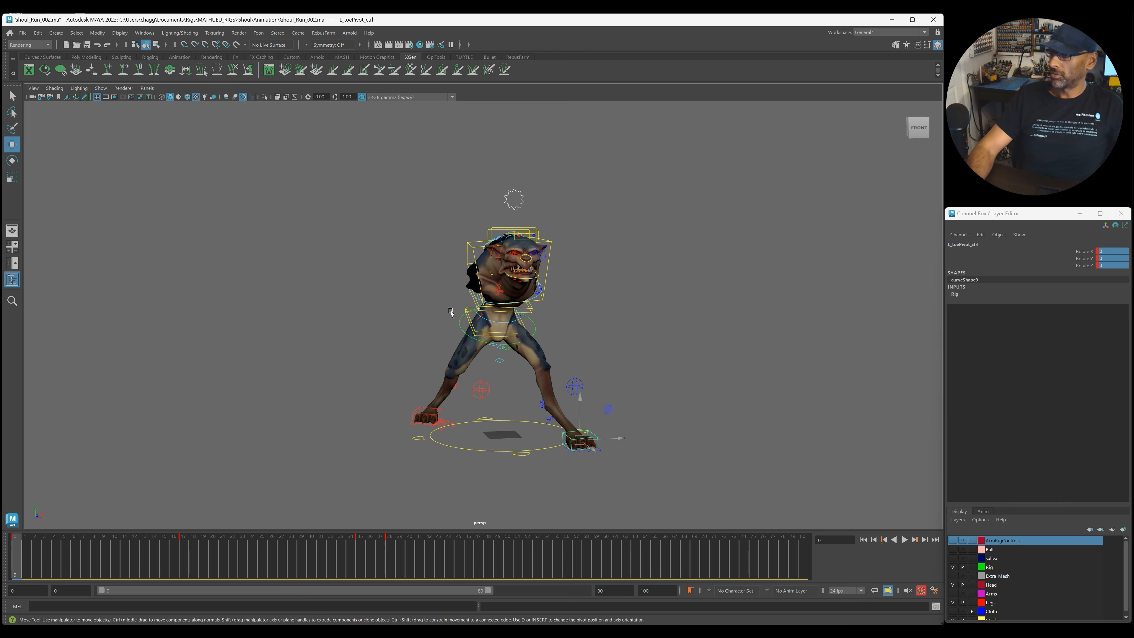
drag(710, 522, 620, 512)
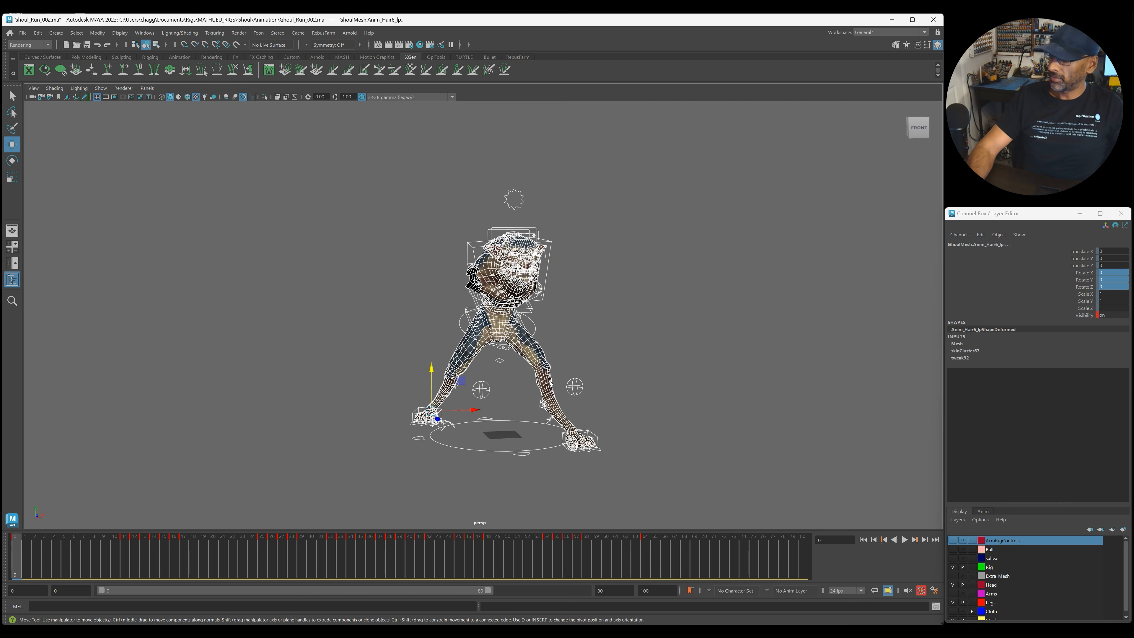
key(s)
drag(663, 557, 644, 554)
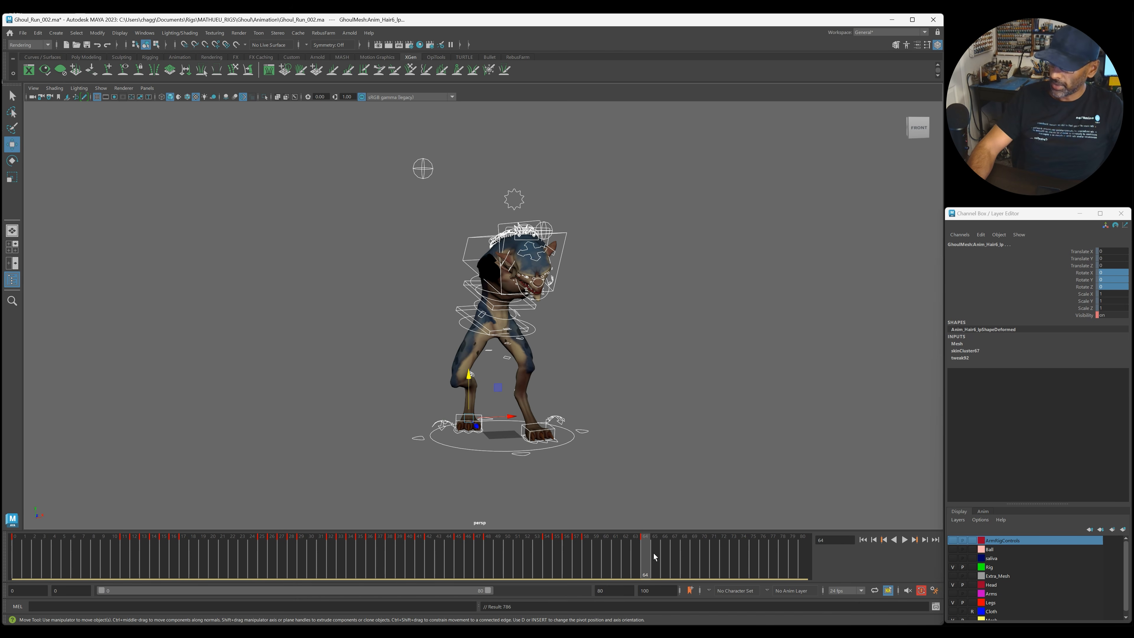
Copy the whole rig's frame 0 pose to frame 80 and play back the run from the side.
key(alt+v)
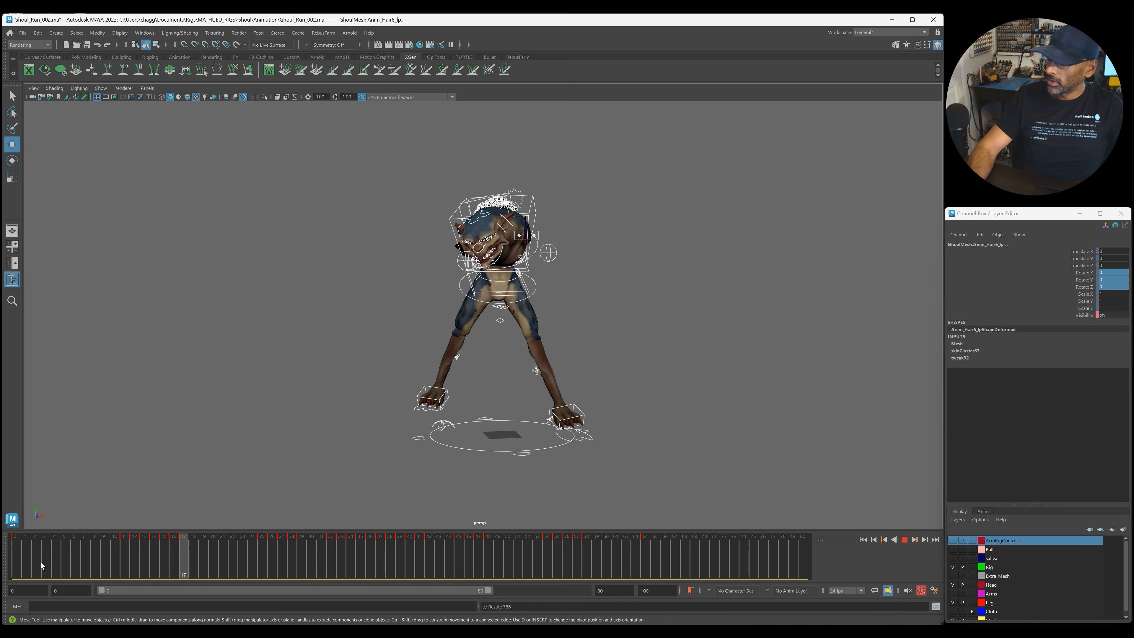
click(16, 564)
drag(15, 562, 803, 562)
key(alt+v)
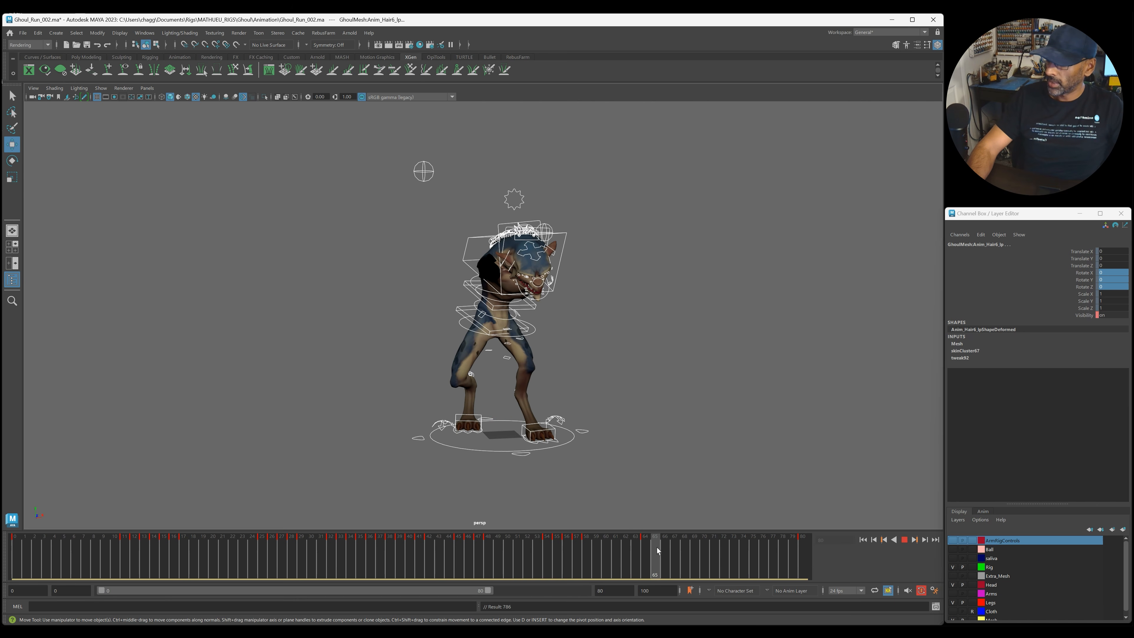
key(alt+v)
alt+drag(736, 487, 629, 487)
key(alt+v)
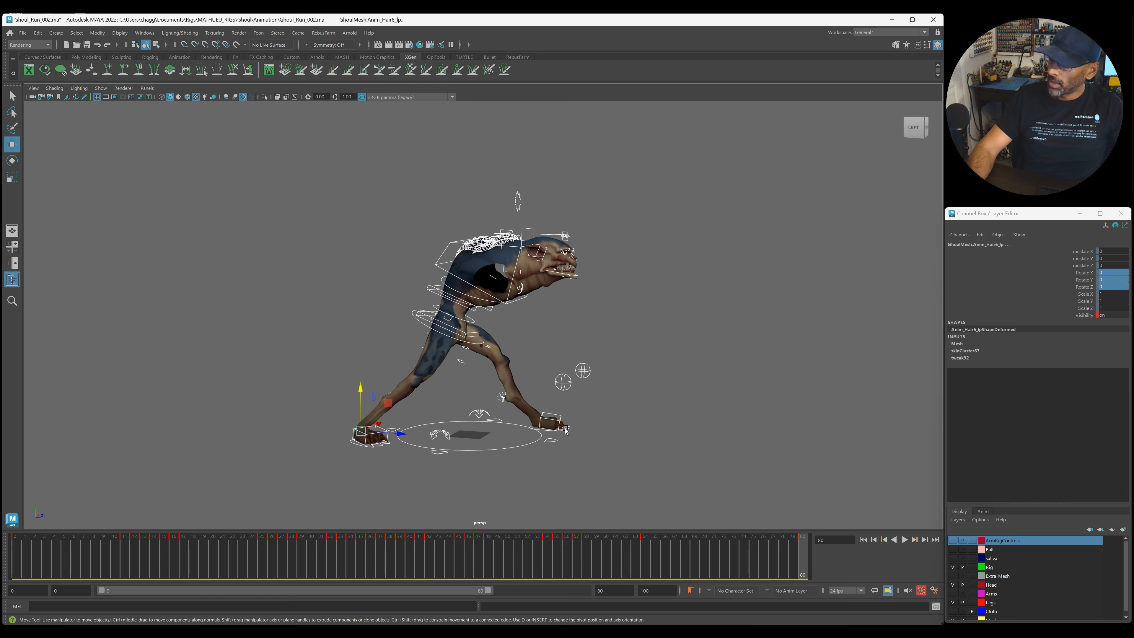
Copy the left paw control's frame 80 pose to frames 64 and 38.
click(565, 429)
key(alt+v)
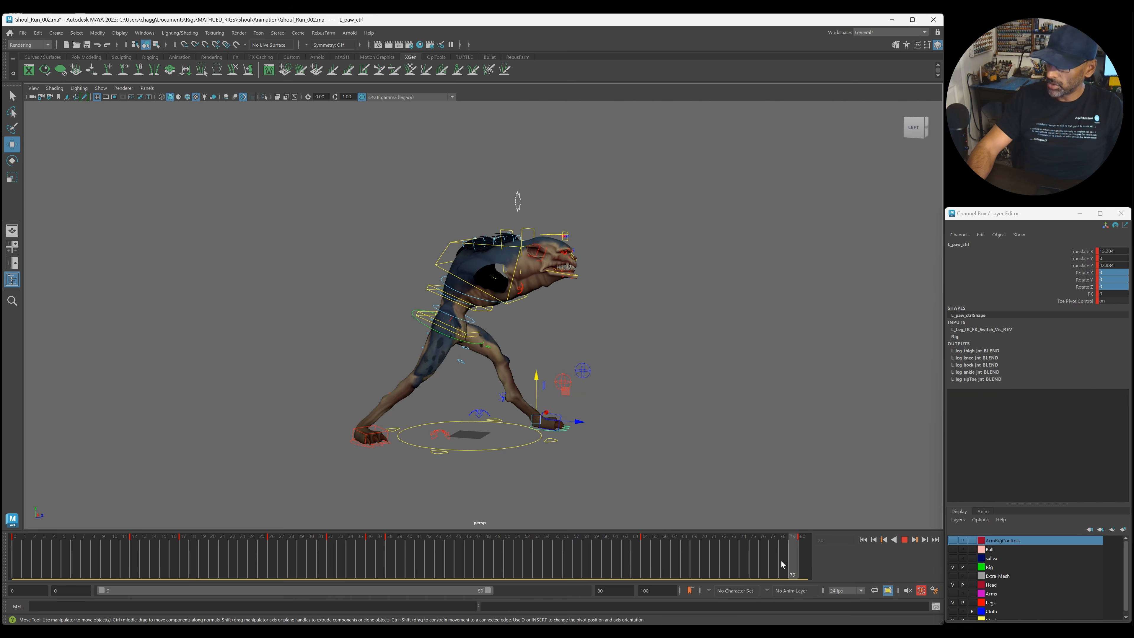
key(e)
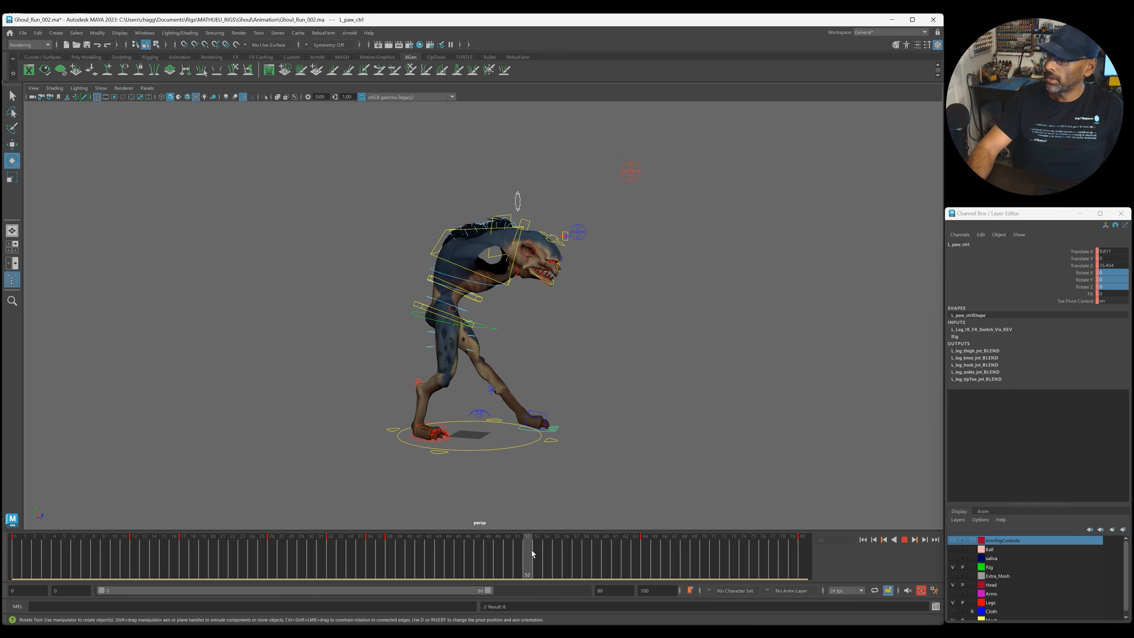
click(649, 555)
drag(638, 555, 393, 561)
key(alt+v)
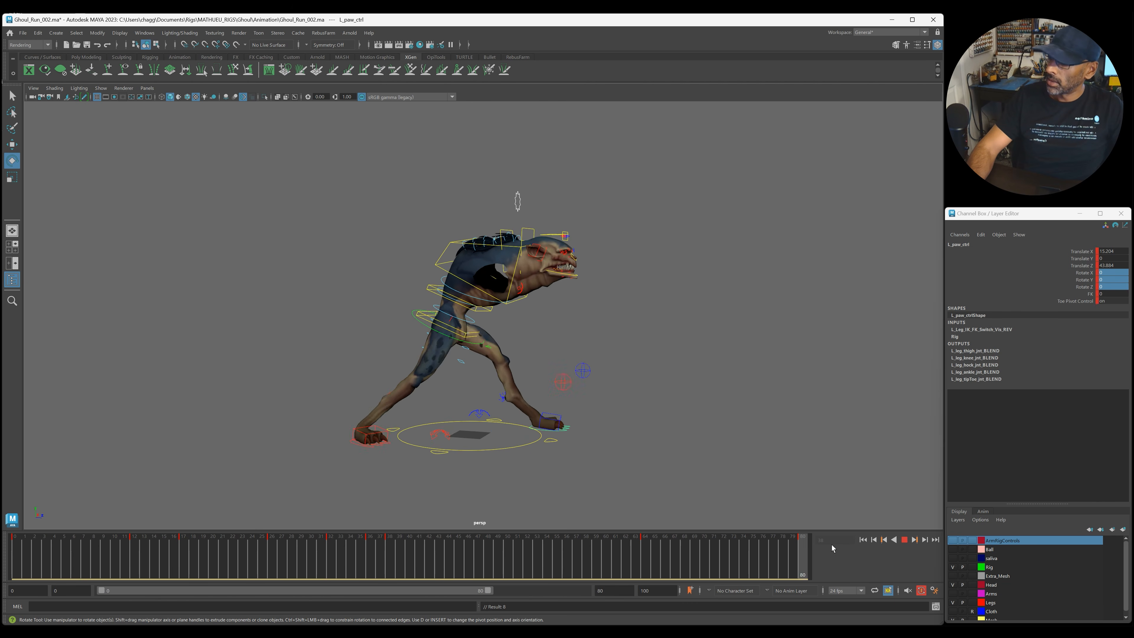
key(alt+v)
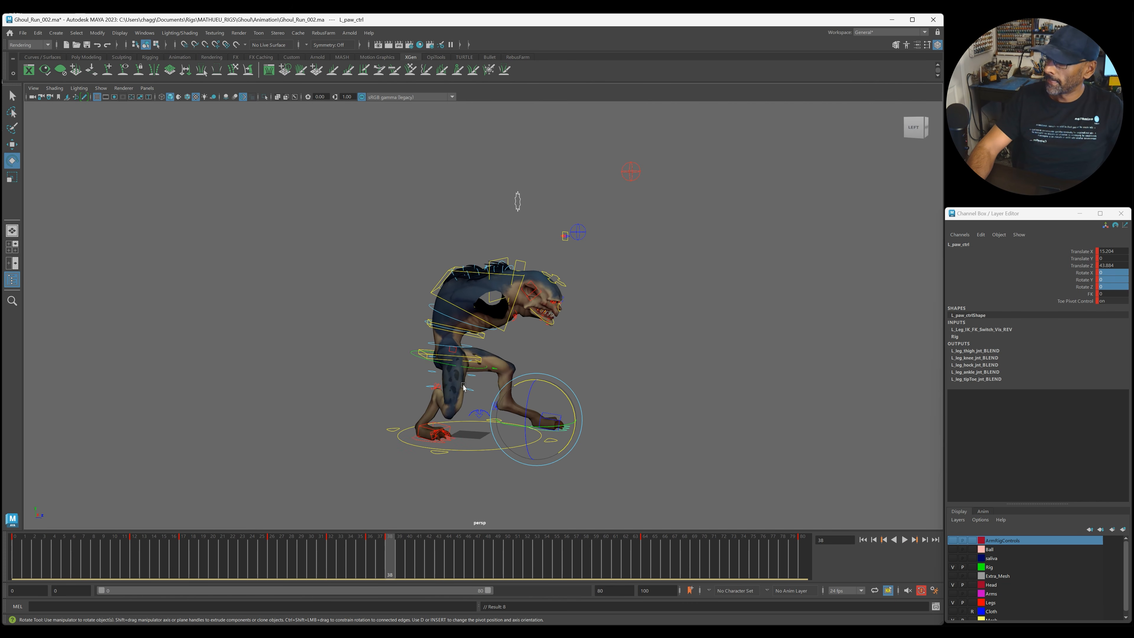
Select the spine rig's COG control and play back the run to examine the body's motion after the landing.
click(410, 379)
alt+drag(410, 440, 351, 436)
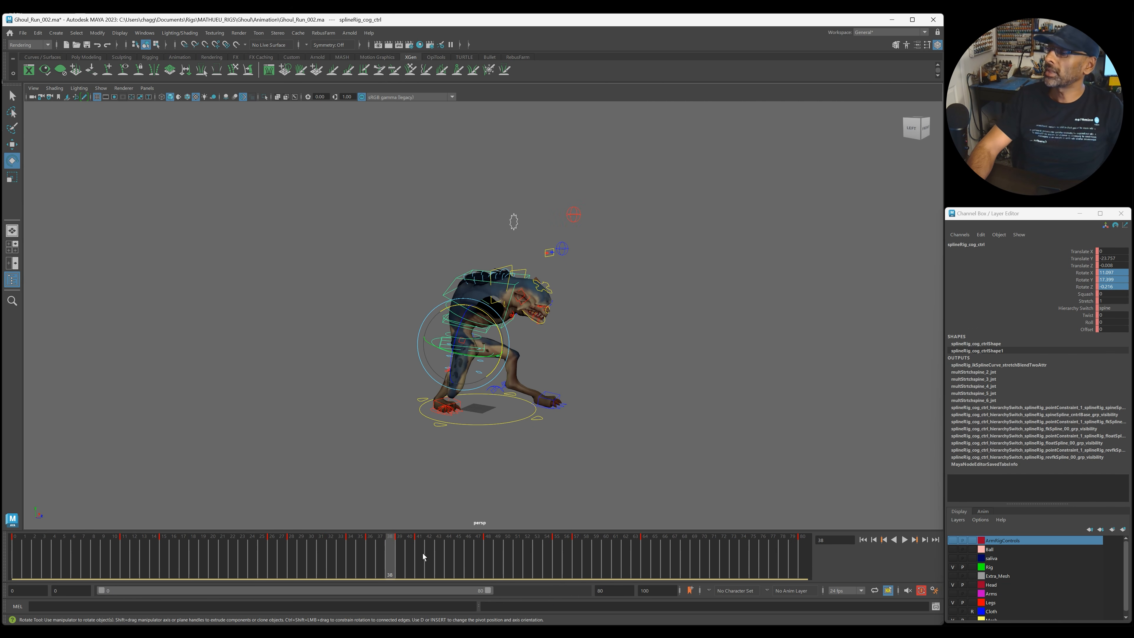
key(alt+v)
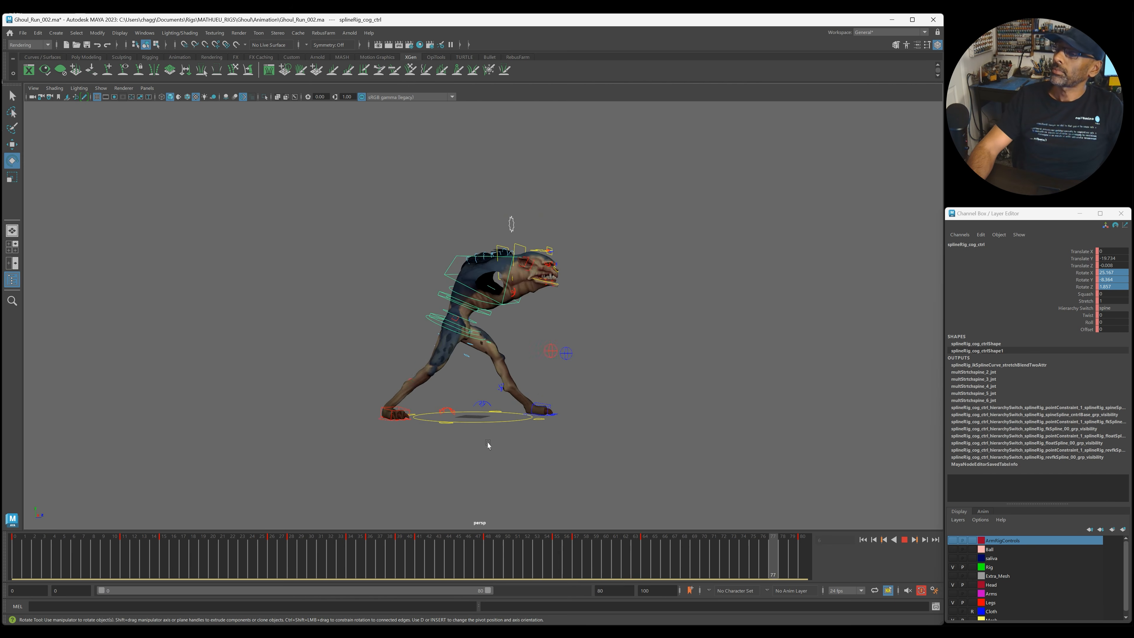
key(alt+v)
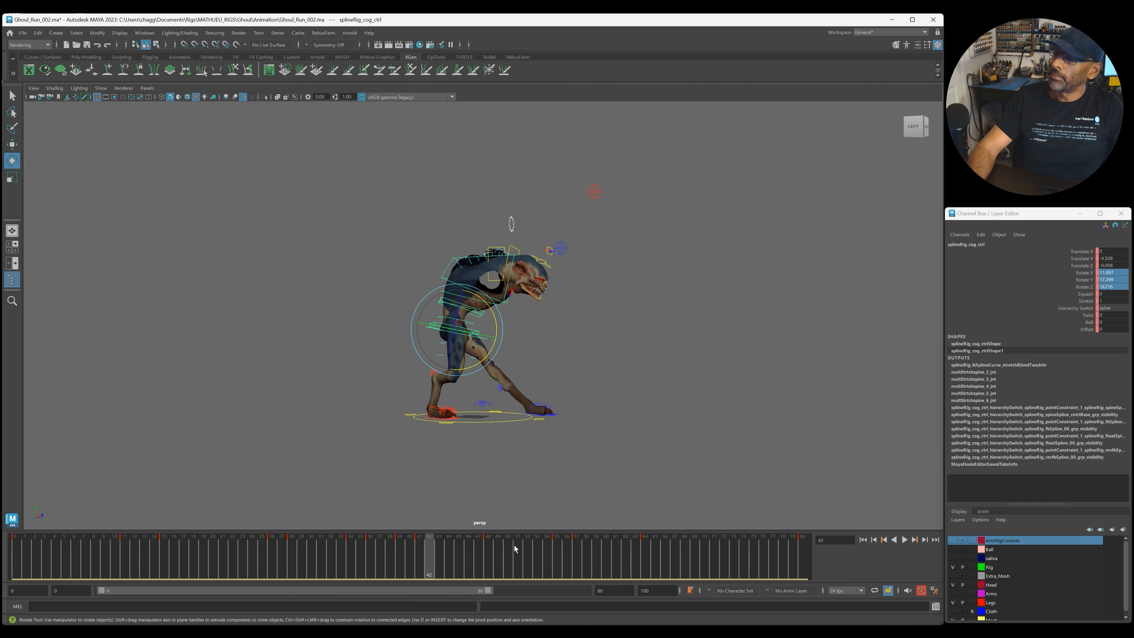
Switch to the Animation menu set, create a motion trail for the spine rig's COG control and play back the run.
key(alt+v)
click(514, 359)
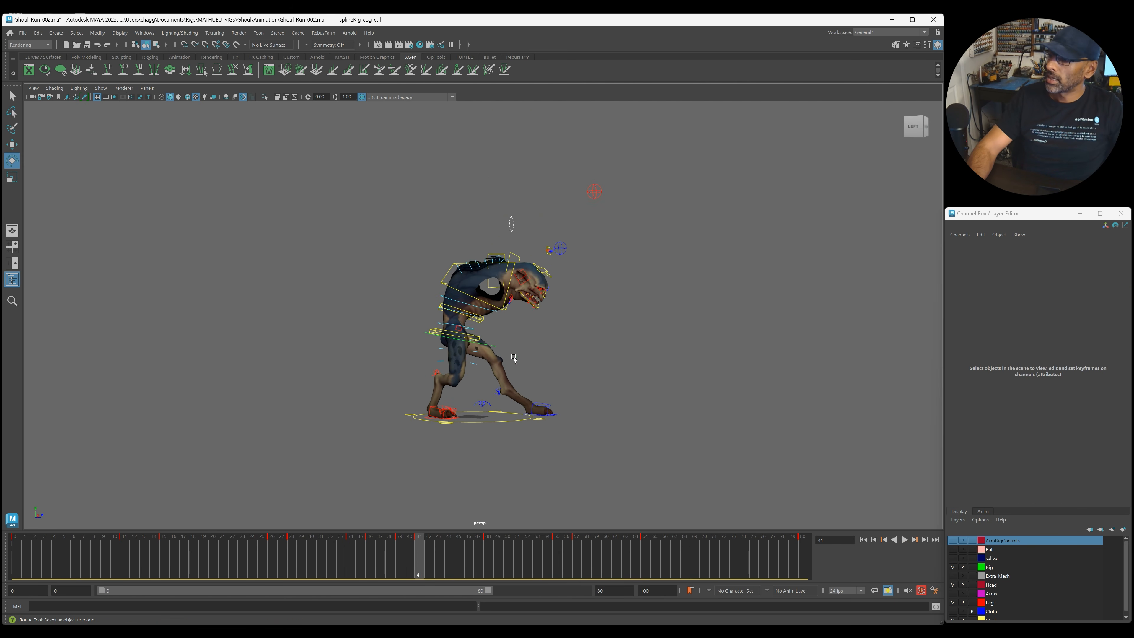
click(481, 348)
drag(423, 543, 360, 543)
click(24, 44)
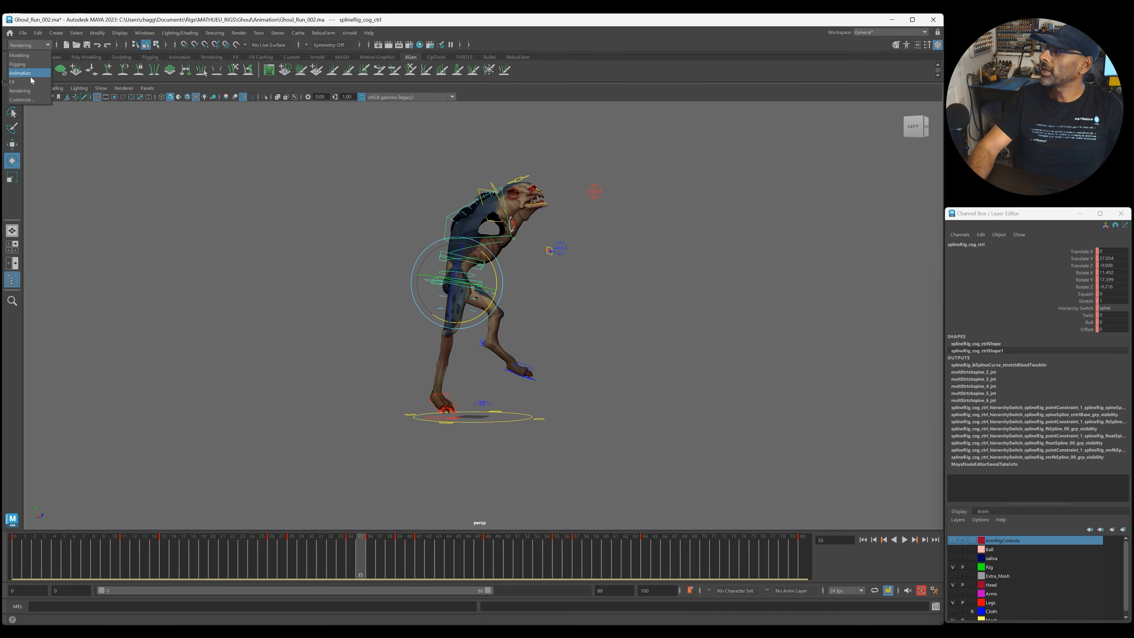
click(30, 74)
click(236, 36)
click(252, 53)
key(alt+v)
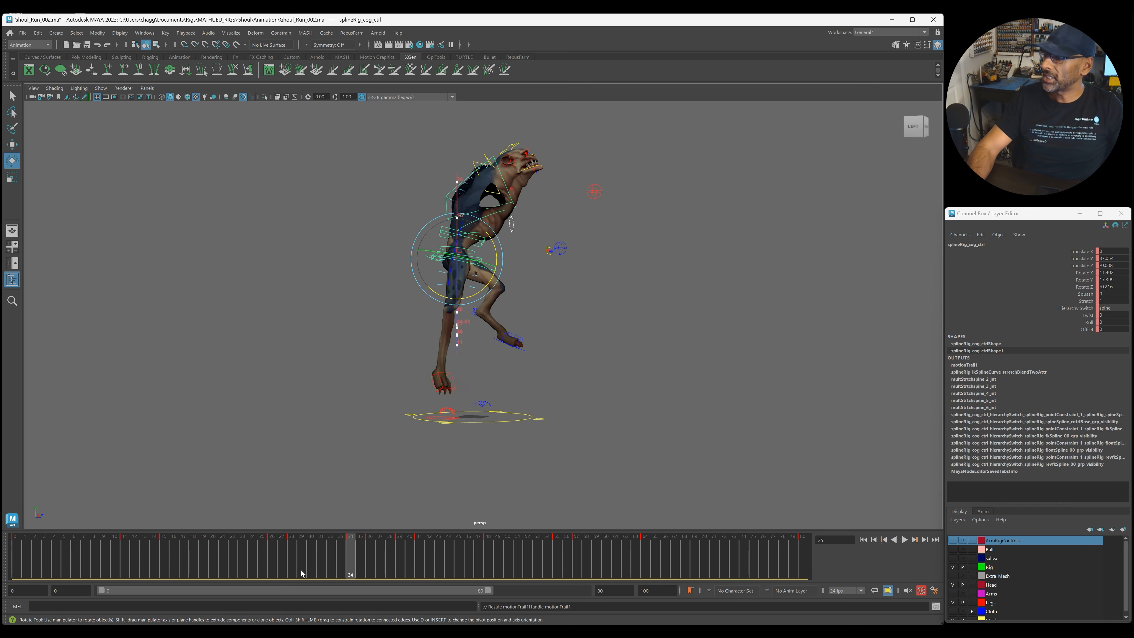
alt+drag(515, 411, 583, 414)
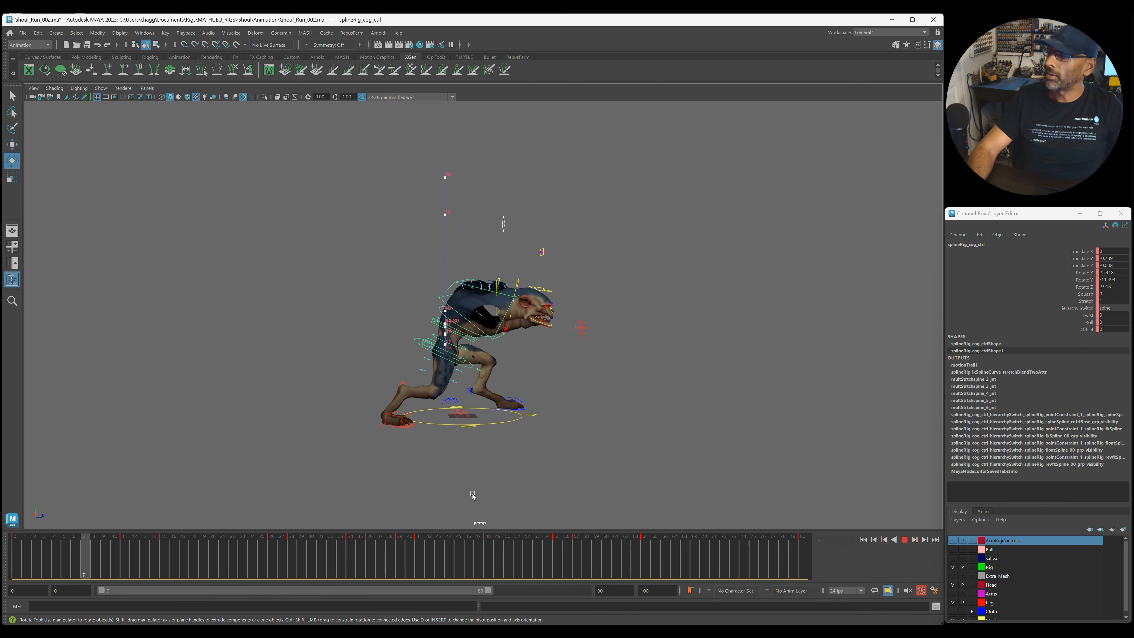
Try moving the COG control forward at frame 34 to a Translate Z of about 13.3.
drag(278, 557, 361, 559)
key(w)
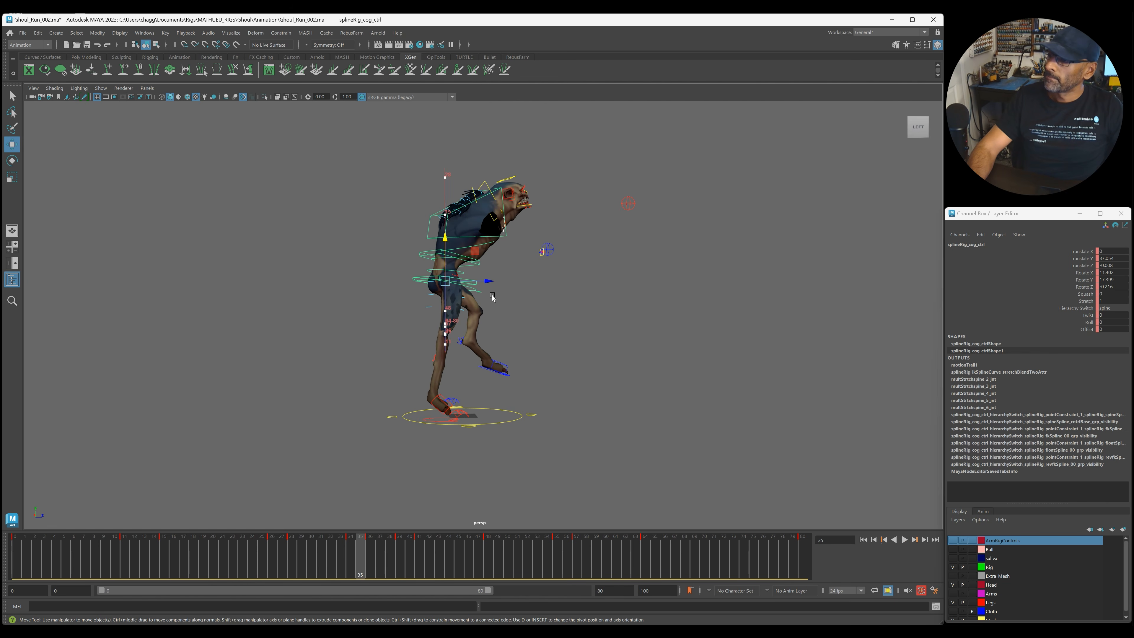
key(period)
key(comma)
key(comma)
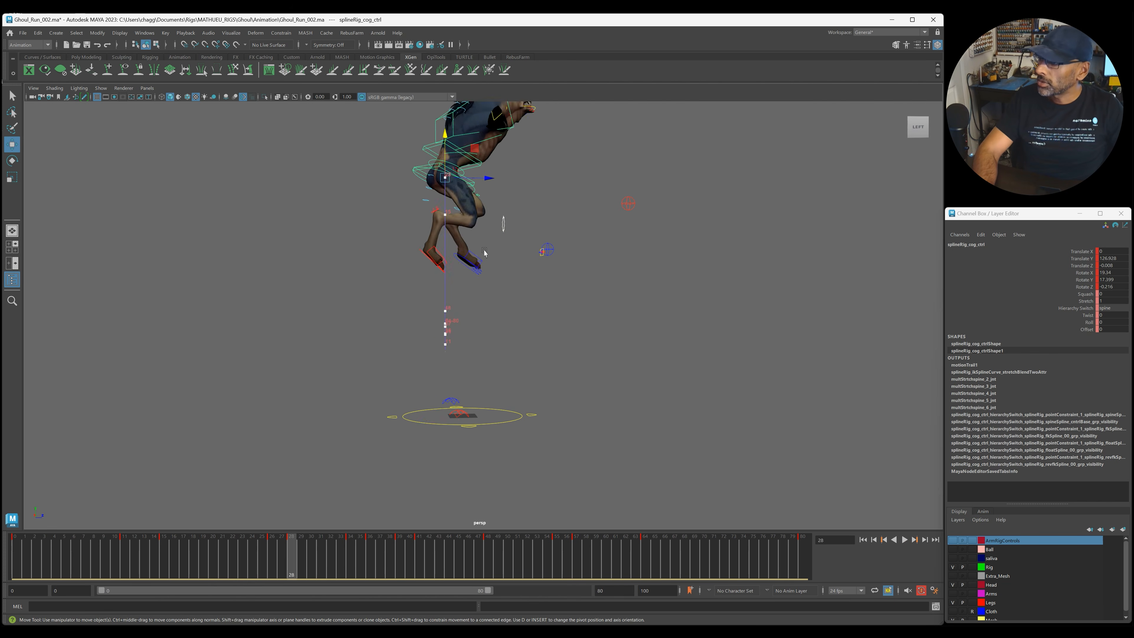
key(period)
key(period)
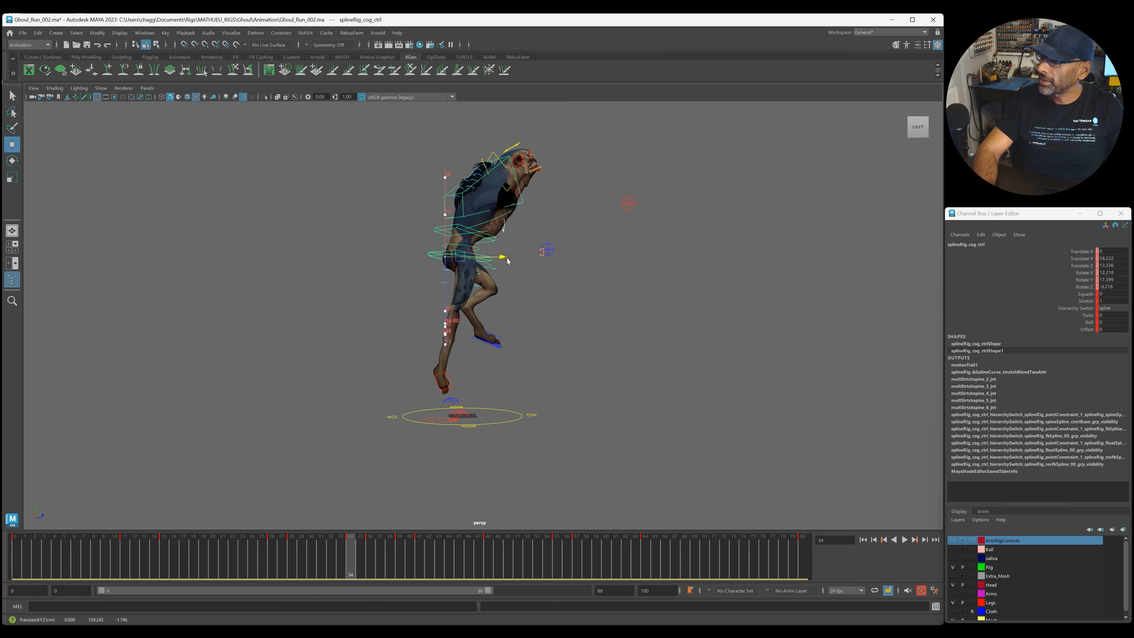
Try shifting the COG control forward through the landing, with Translate Z about 18.8 at frame 36 and 24.3 at frame 41, and play it back.
drag(484, 339, 499, 336)
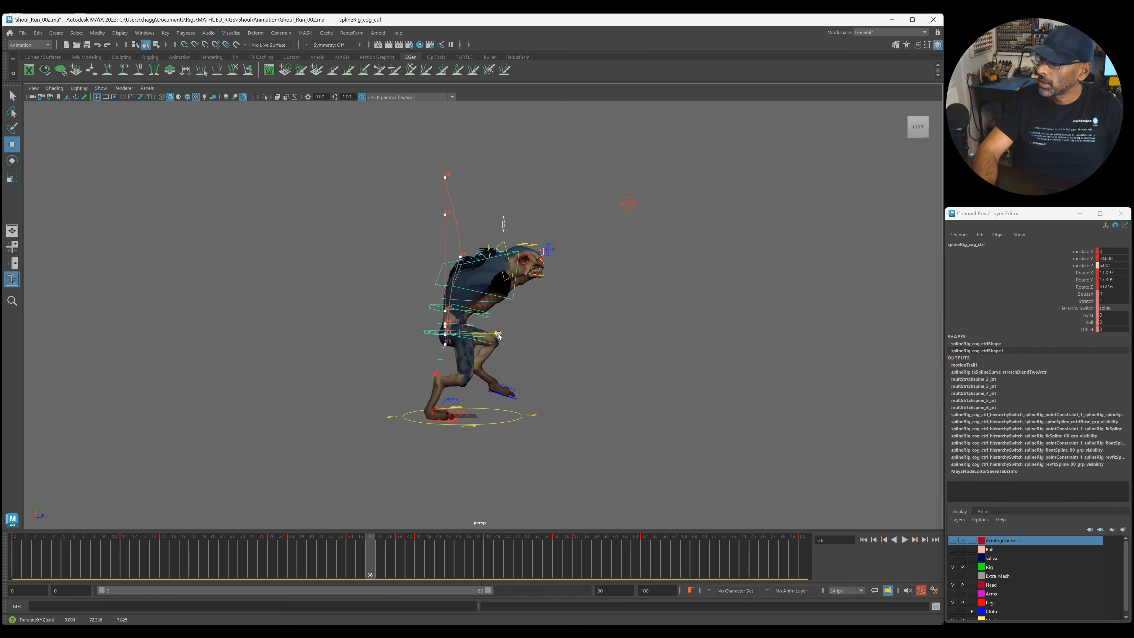
key(period)
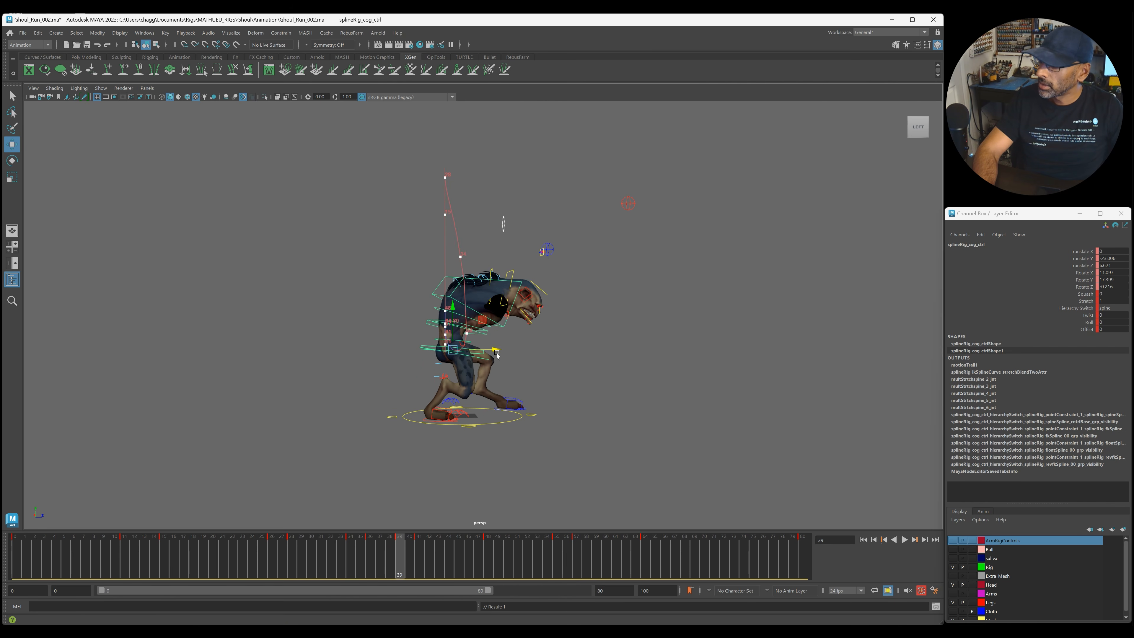
mouse_move(501, 353)
mouse_down()
mouse_move(513, 356)
mouse_move(502, 338)
mouse_move(514, 342)
mouse_up()
key(s)
key(period)
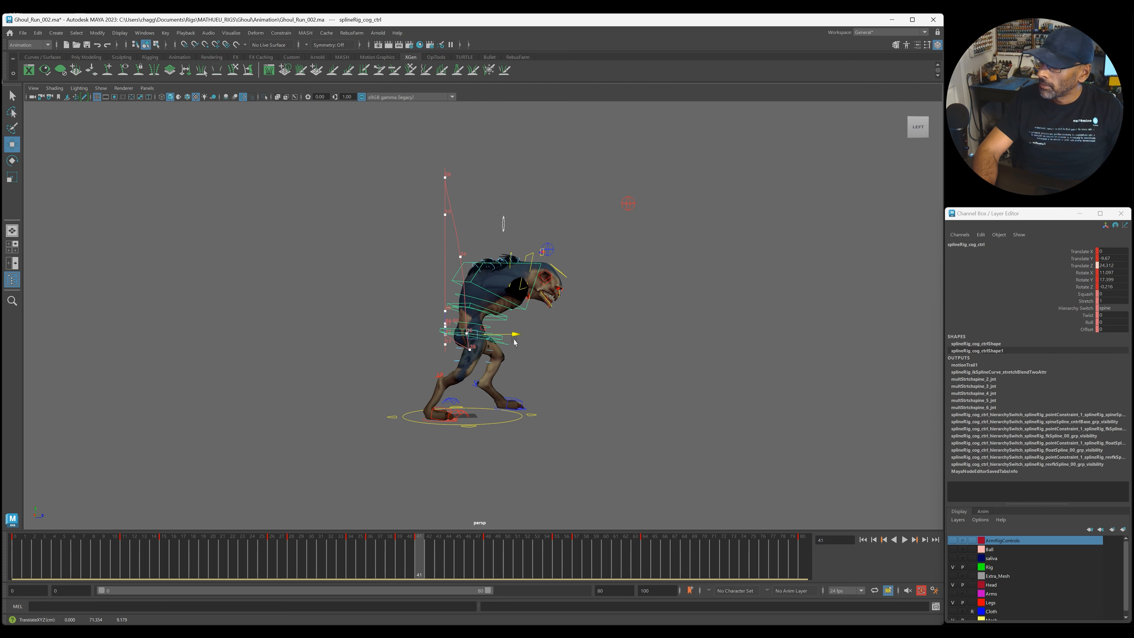
key(period)
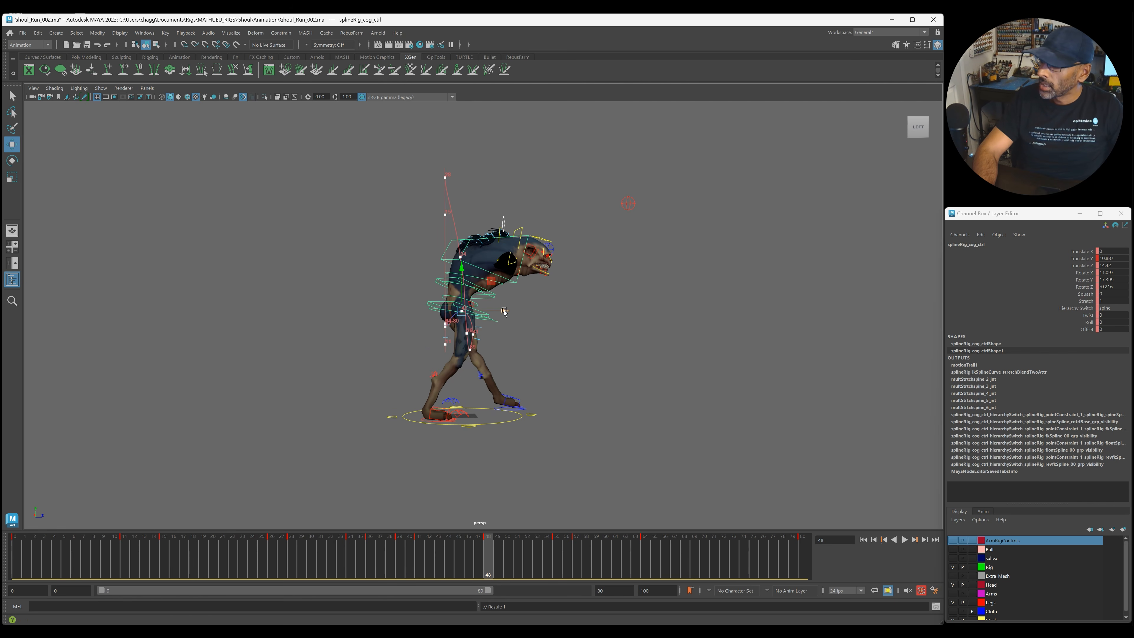
key(alt+v)
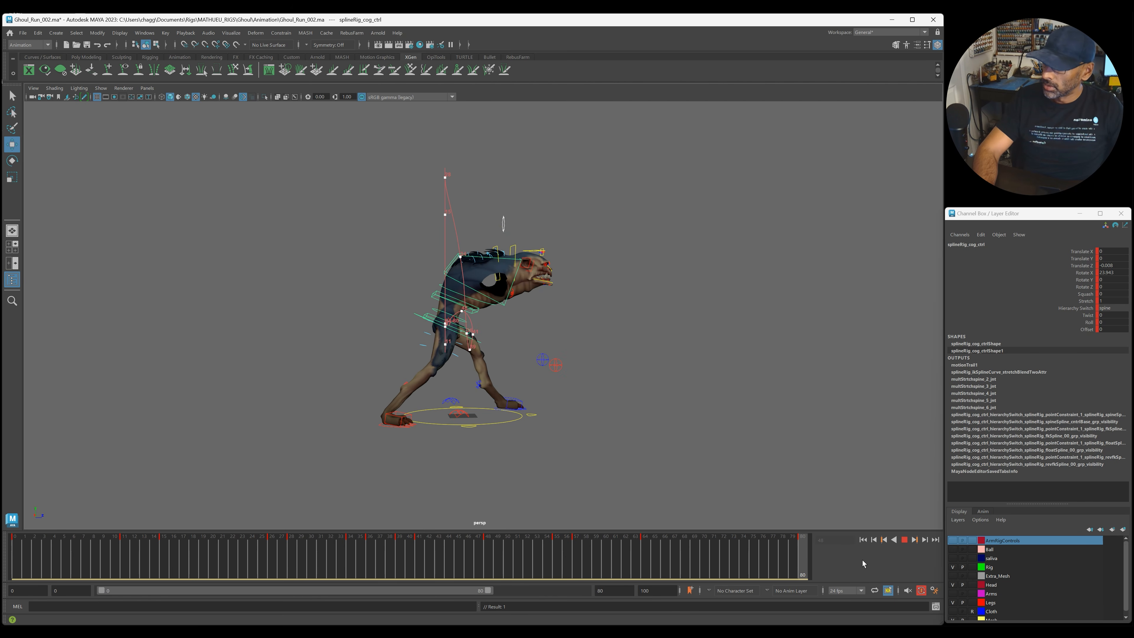
Try moving the COG control forward and down at frame 64, to about Translate Z 17 and Translate Y -5.2.
drag(704, 554, 645, 553)
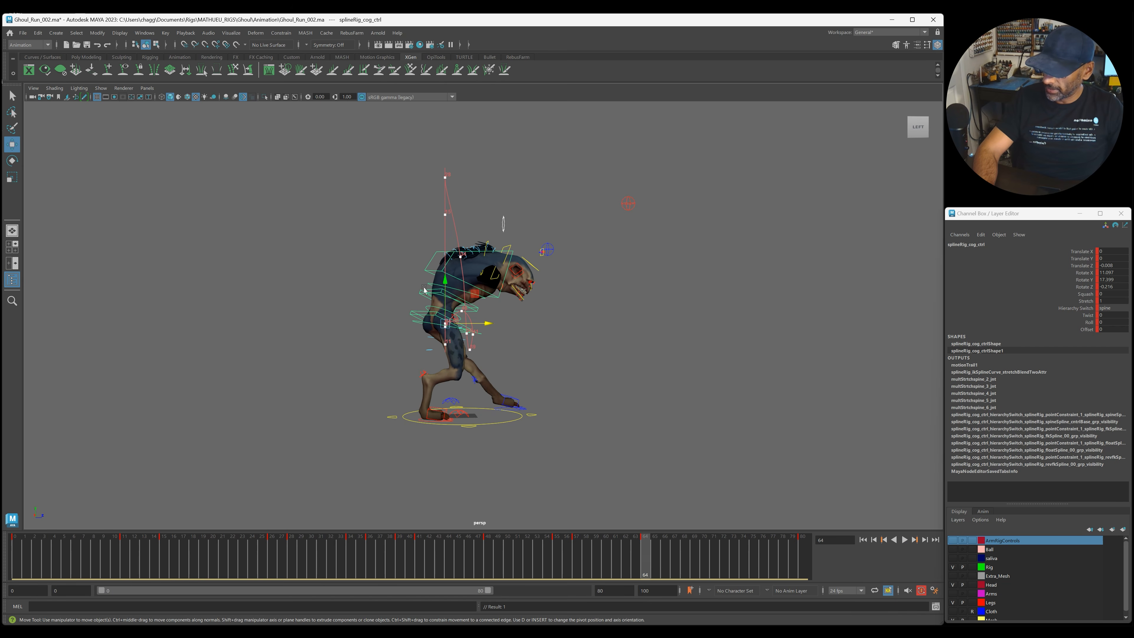
drag(493, 330, 512, 330)
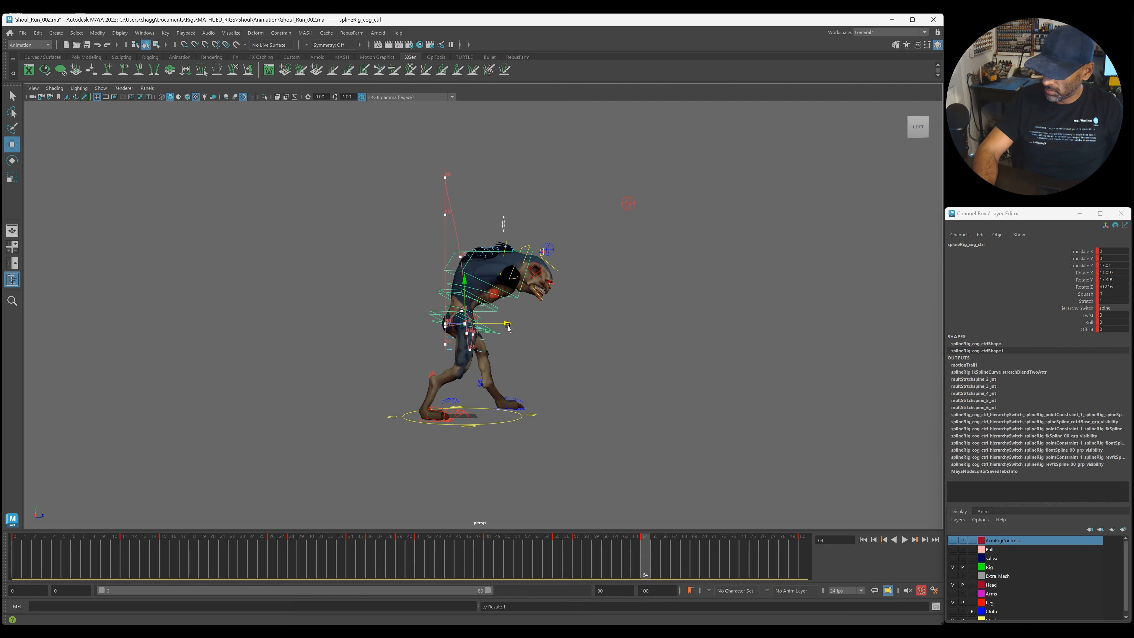
drag(463, 281, 463, 288)
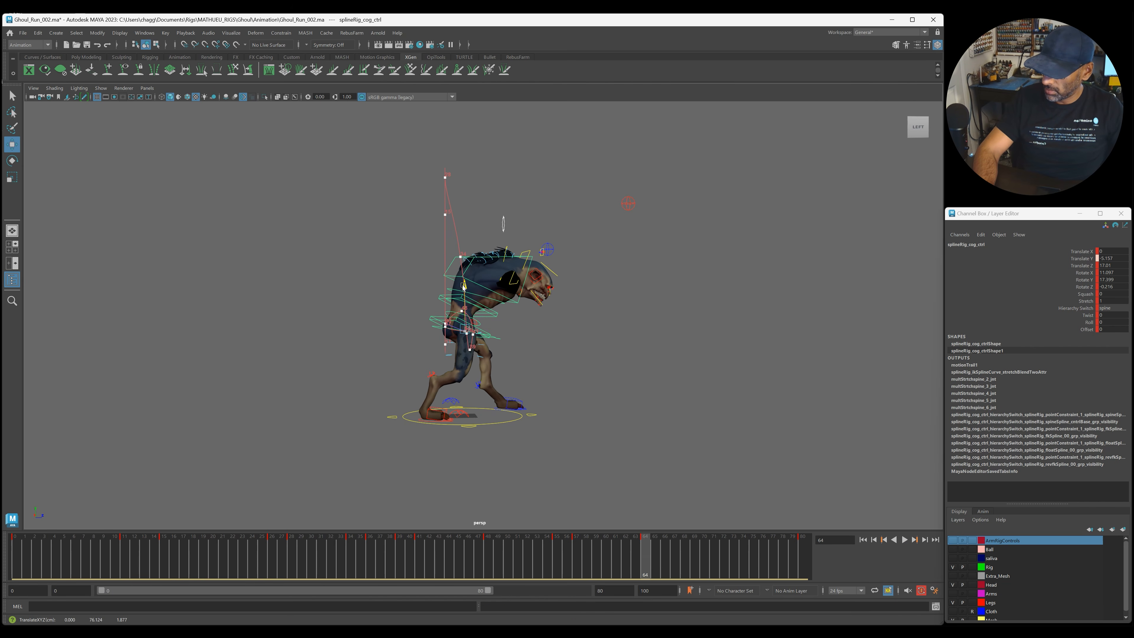
Try raising the COG control at frame 36 to a Translate Y of about 6.
key(comma)
key(period)
key(period)
key(comma)
key(comma)
key(comma)
key(comma)
key(comma)
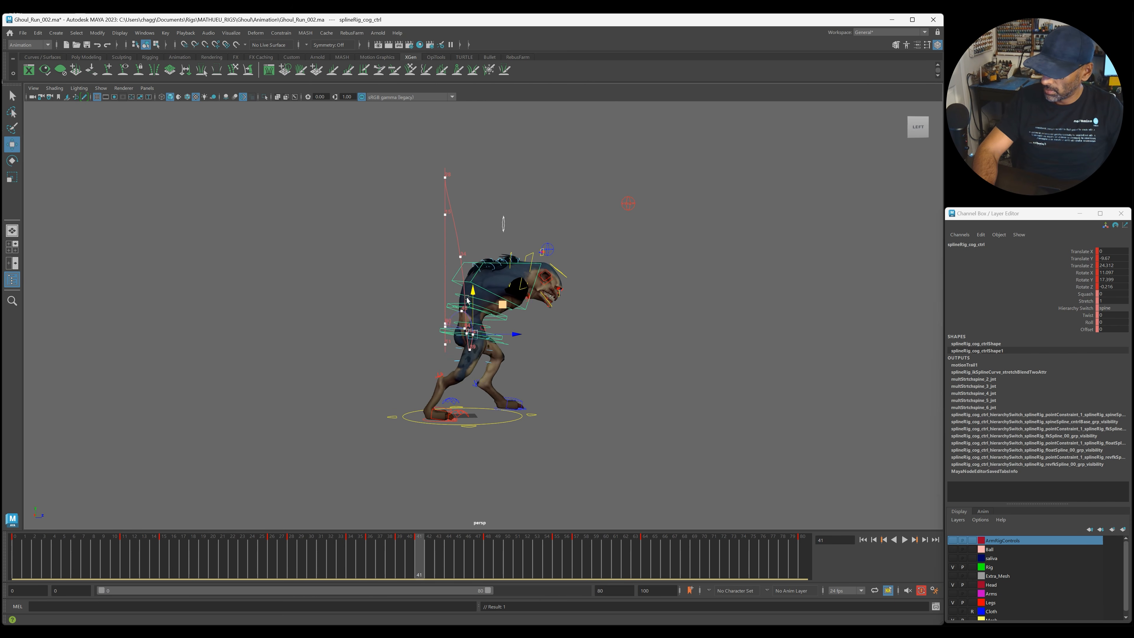
key(comma)
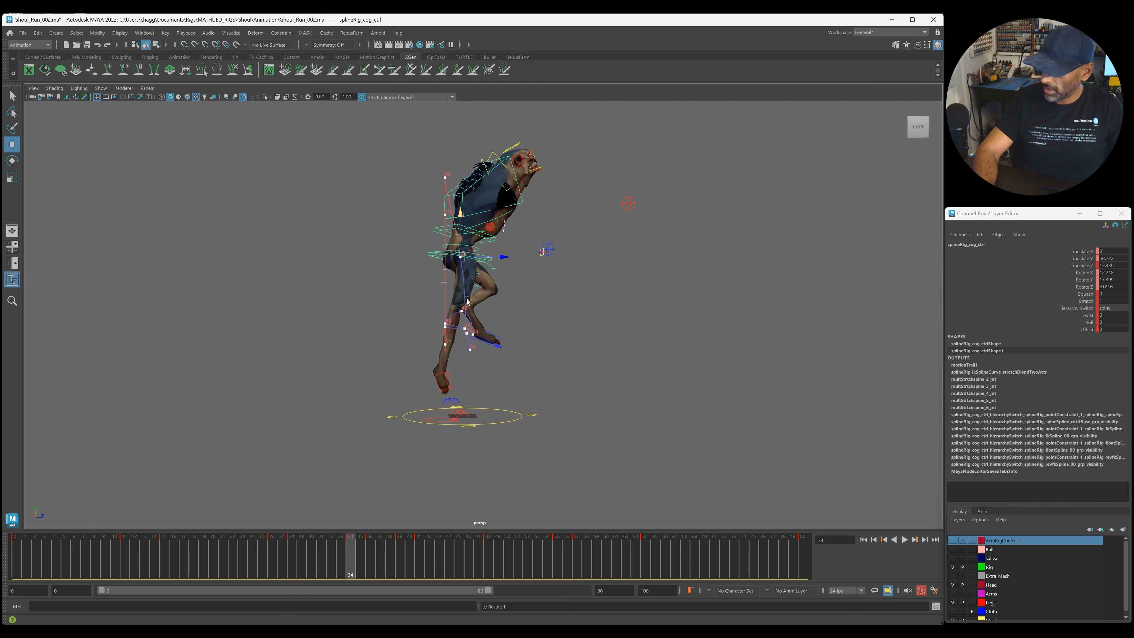
key(period)
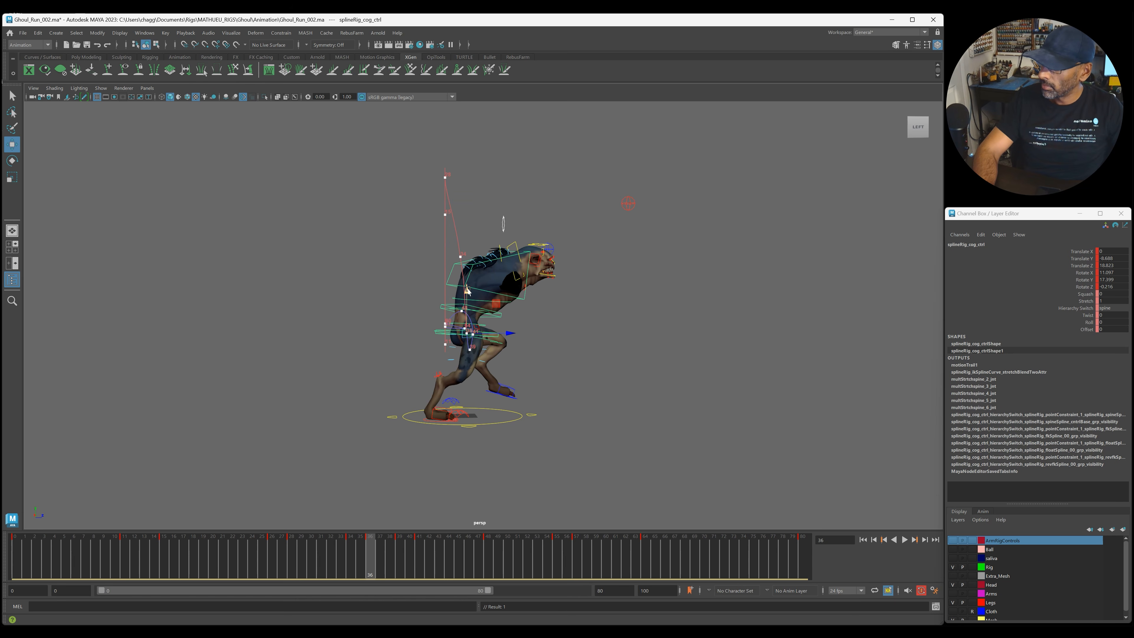
drag(467, 290, 467, 279)
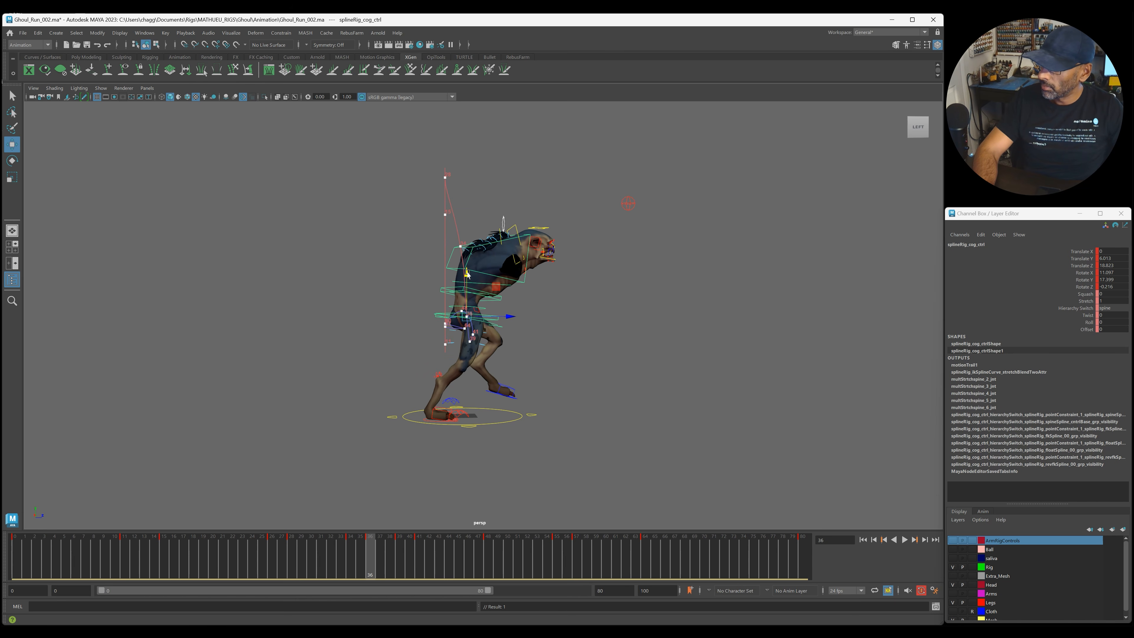
Try raising the COG control to Translate Y about -6.6 at frame 41 and 2.9 at frame 48, and play back the run.
key(period)
key(period)
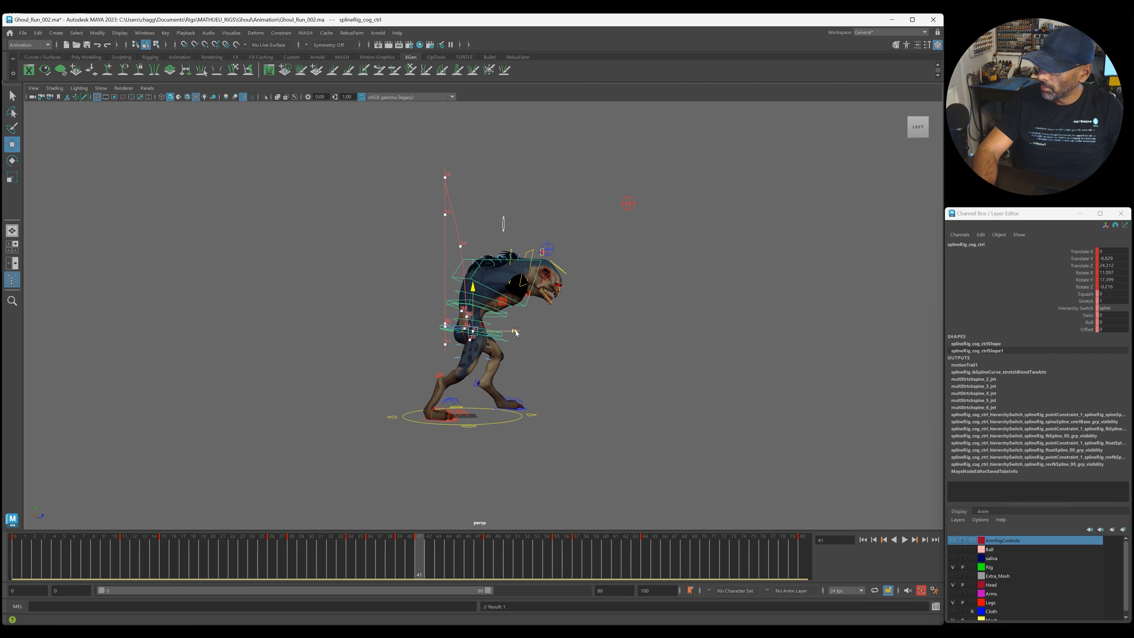
key(period)
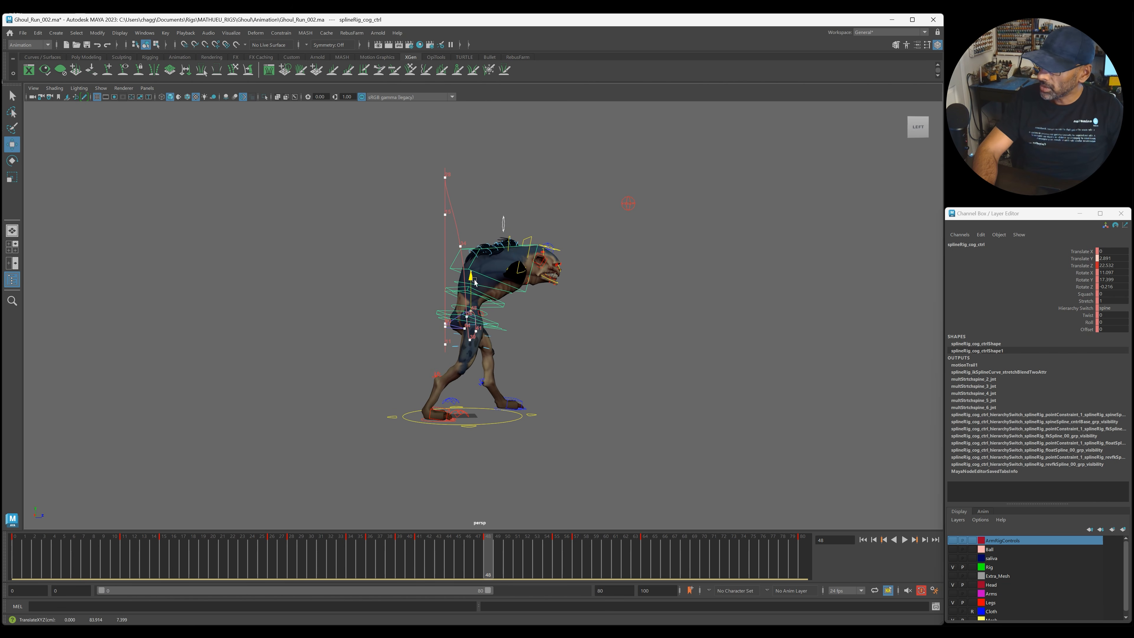
key(period)
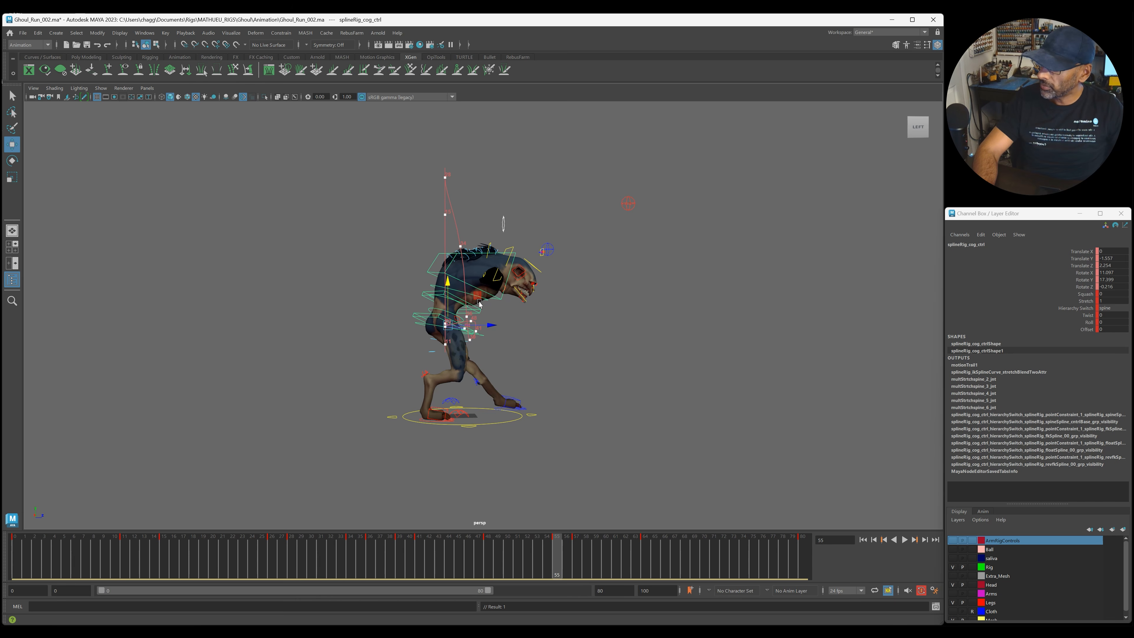
key(alt+v)
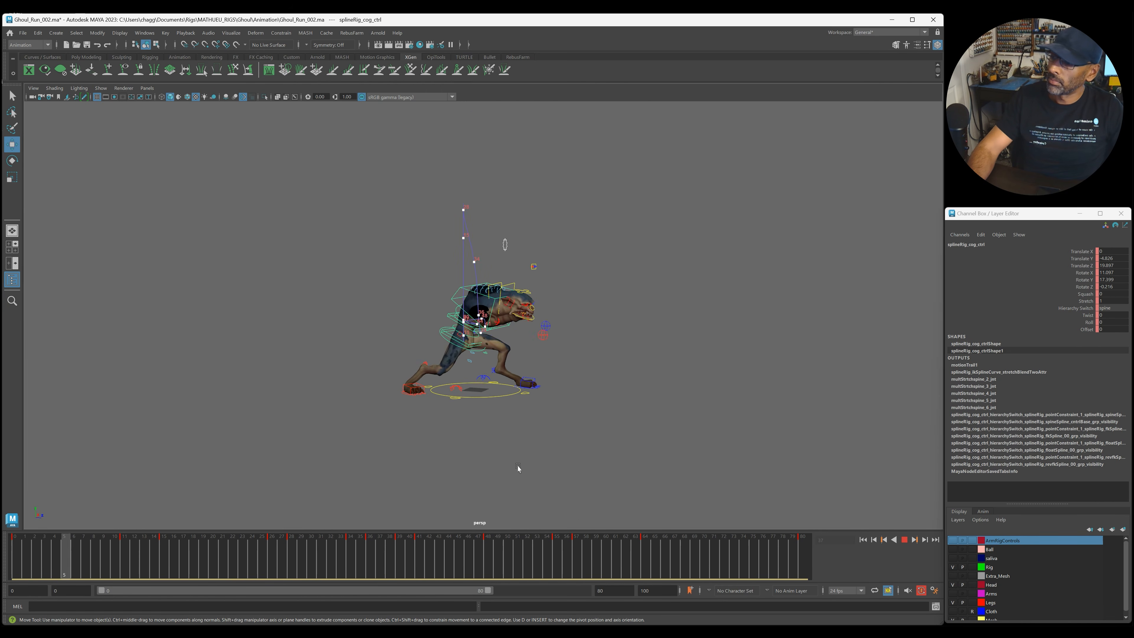
key(Escape)
alt+drag(506, 468, 493, 474)
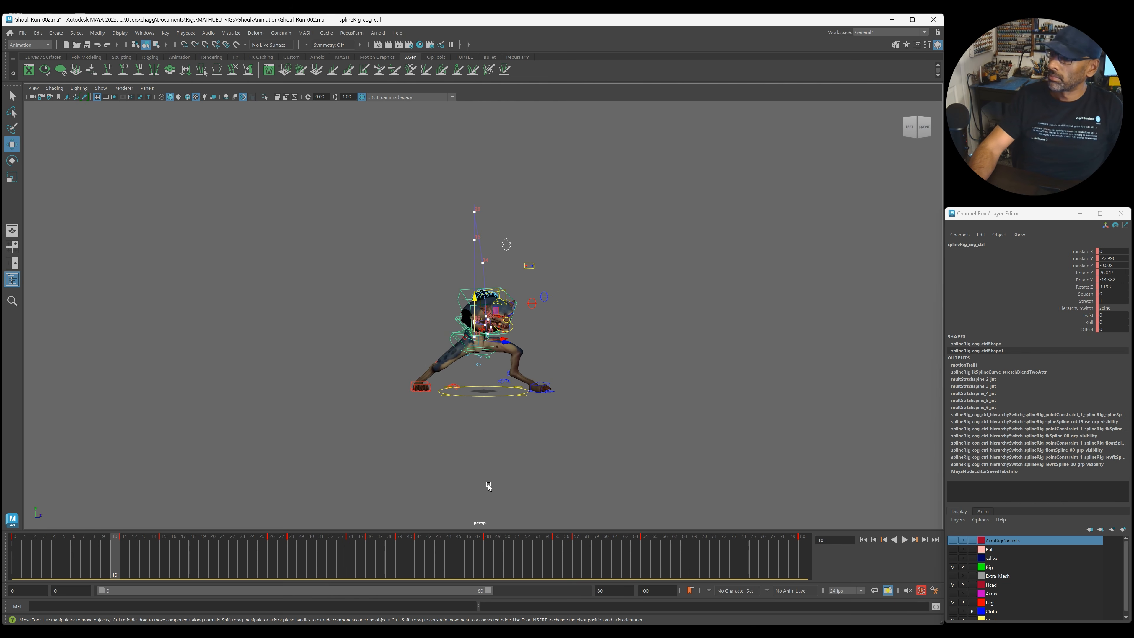
Undo the COG control edits, its motion trail and the preceding pose copies at the end of the run.
key(ctrl+z)
key(ctrl+z)
key(ctrl+z)
key(ctrl+z)
key(ctrl+z)
key(ctrl+z)
key(ctrl+z)
key(ctrl+z)
key(ctrl+z)
key(ctrl+z)
key(ctrl+z)
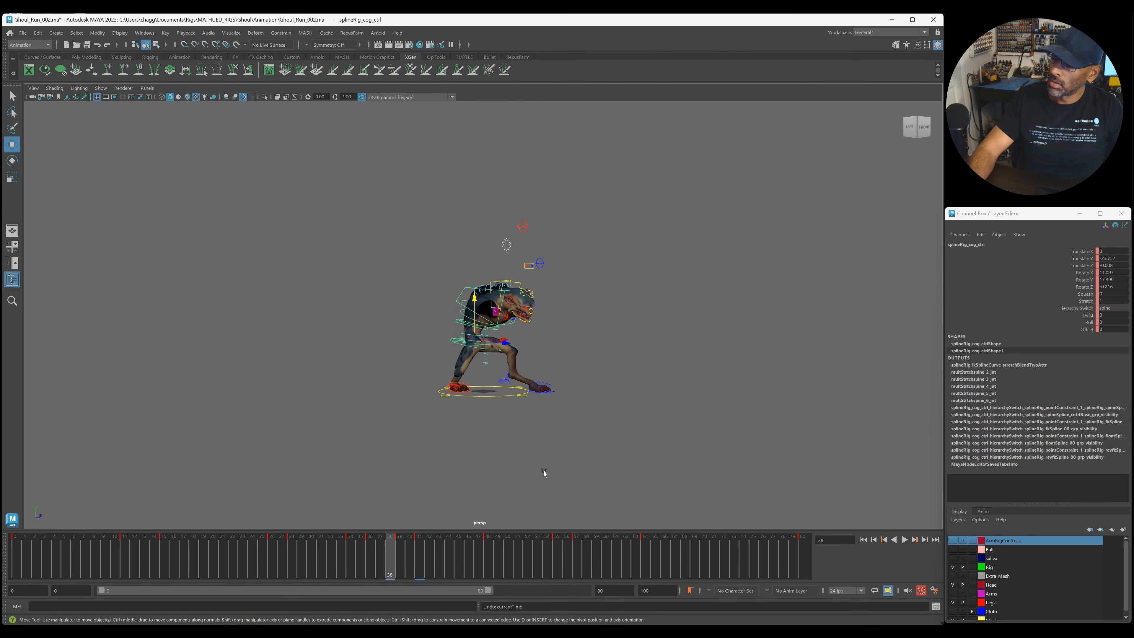
key(ctrl+z)
key(ctrl+z)
key(ctrl+z)
key(ctrl+z)
key(ctrl+z)
key(ctrl+z)
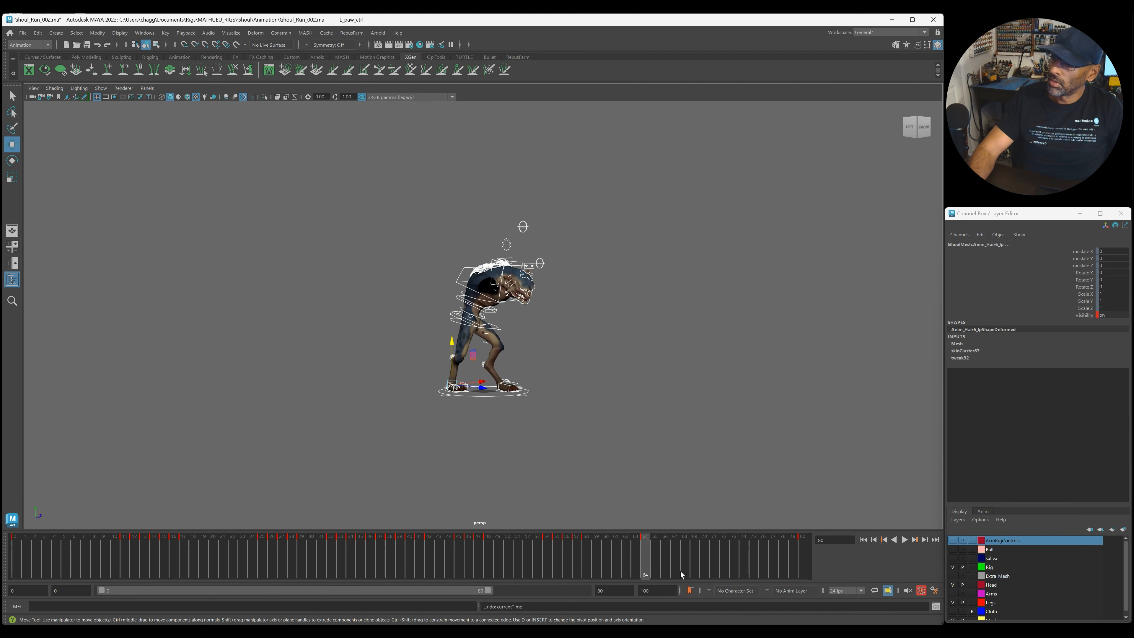
Compress the whole rig's keyframes toward frame 0 to shorten the run's timing, and play it back from the side and front.
key(alt+v)
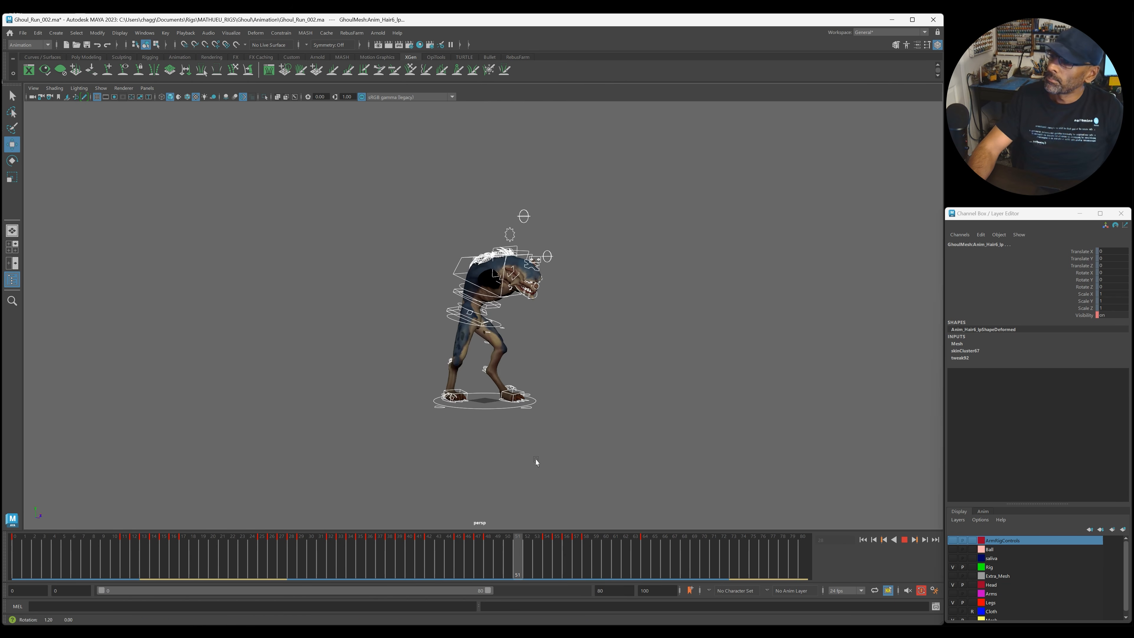
alt+drag(564, 471, 640, 465)
alt+right_drag(566, 464, 558, 464)
key(Escape)
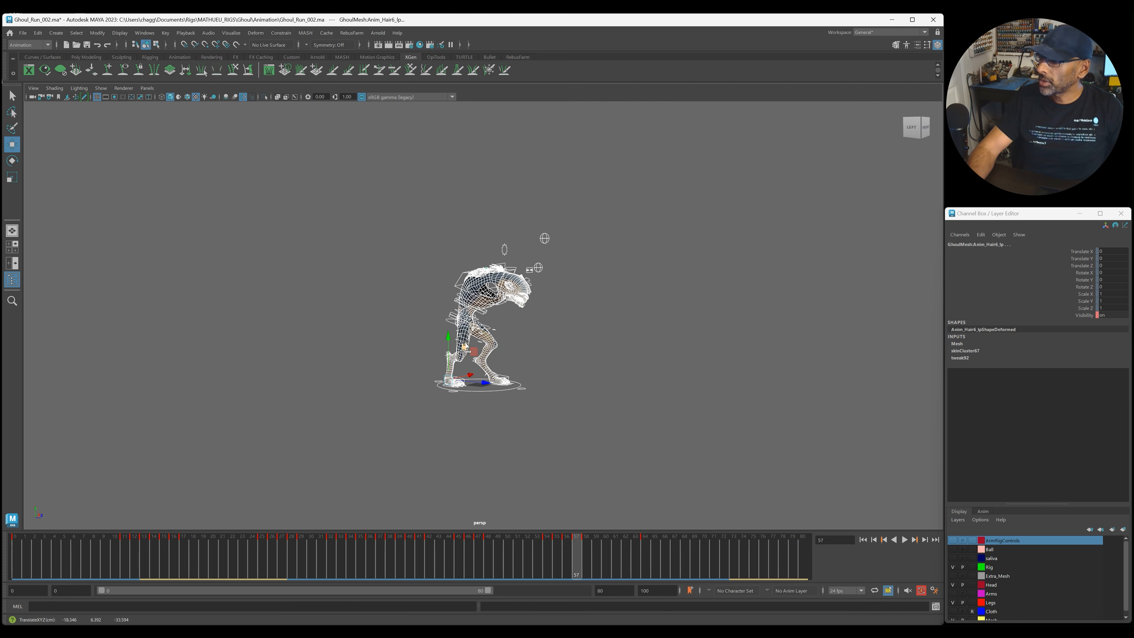
shift+drag(19, 555, 564, 576)
key(alt+v)
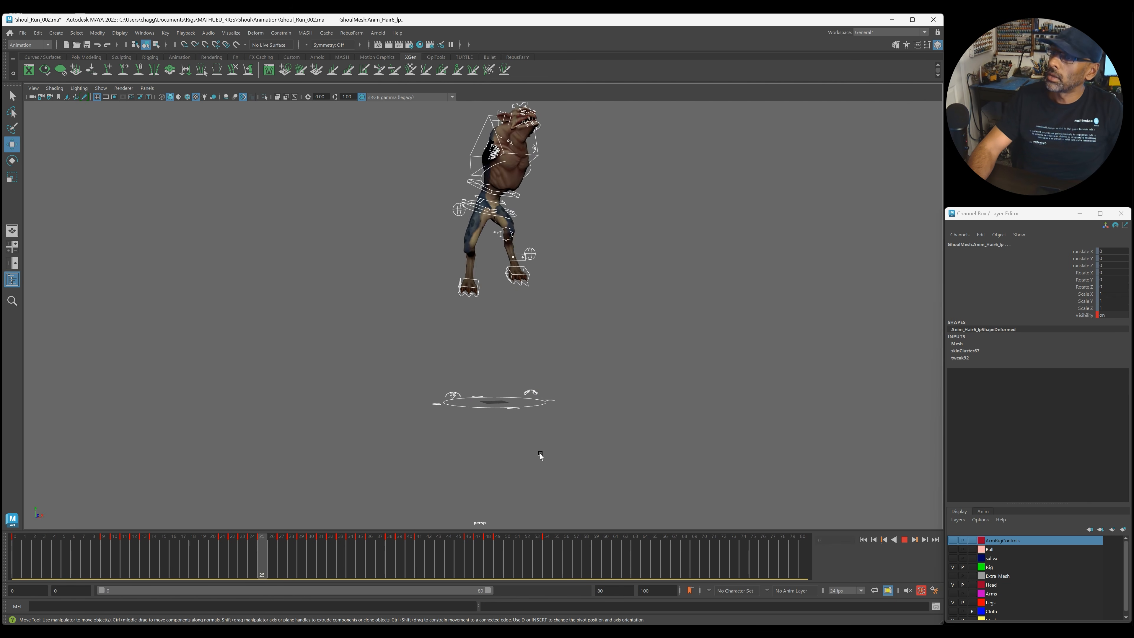
key(Escape)
key(alt+v)
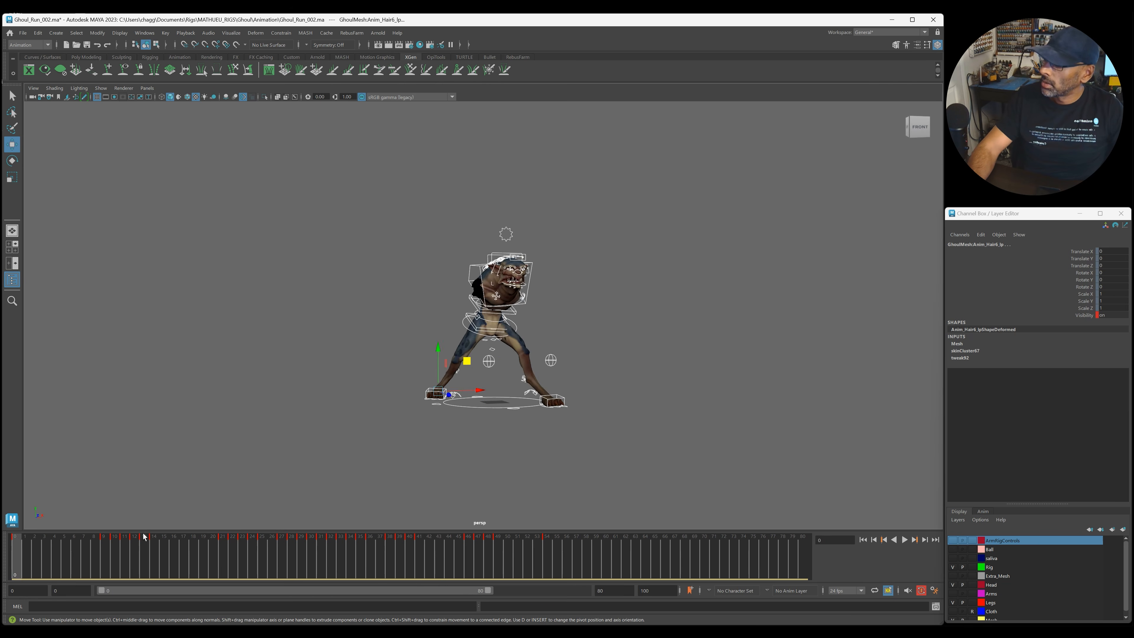
key(Escape)
Select the right paw control and key it at frame 35.
mouse_move(330, 553)
mouse_down()
mouse_move(383, 554)
mouse_move(142, 544)
mouse_move(330, 554)
mouse_up()
mouse_move(404, 566)
mouse_down()
mouse_move(268, 555)
mouse_move(368, 572)
mouse_up()
click(425, 427)
click(428, 417)
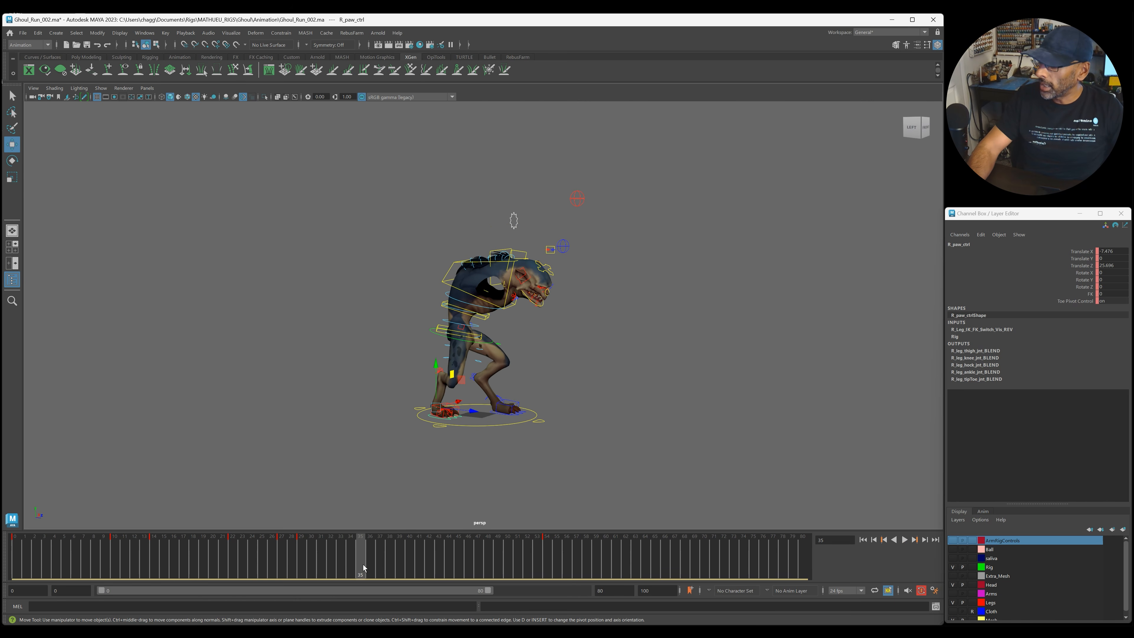
key(s)
Lift the right paw control and bring it forward at frame 38, with a Translate Y of about 18.
alt+right_drag(321, 473, 502, 410)
alt+drag(502, 410, 500, 435)
drag(360, 556, 390, 569)
click(417, 562)
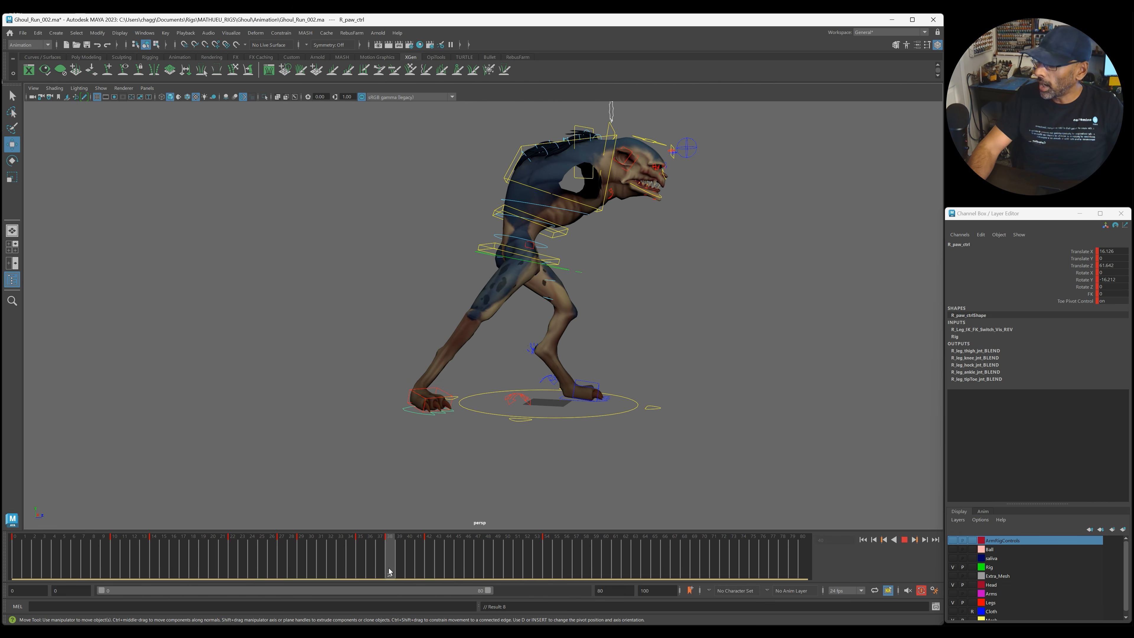
drag(414, 357, 501, 383)
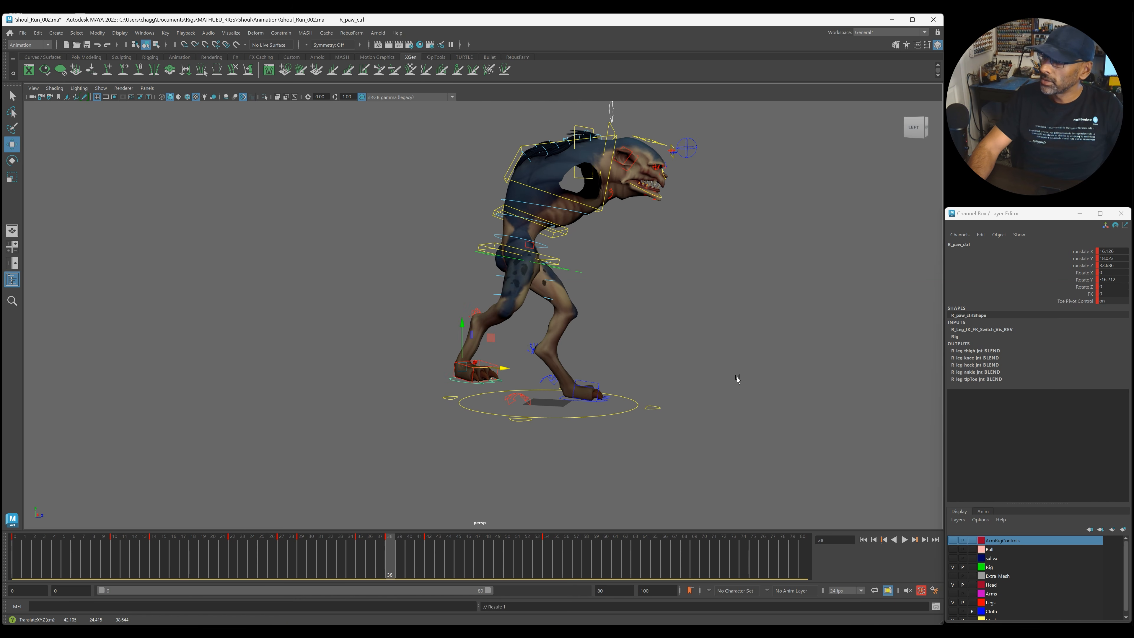
Lower the right leg's pole vector control to paw height at frame 38 and shift it sideways to the outside of the leg.
alt+right_drag(737, 379, 641, 183)
click(624, 199)
shift+click(671, 150)
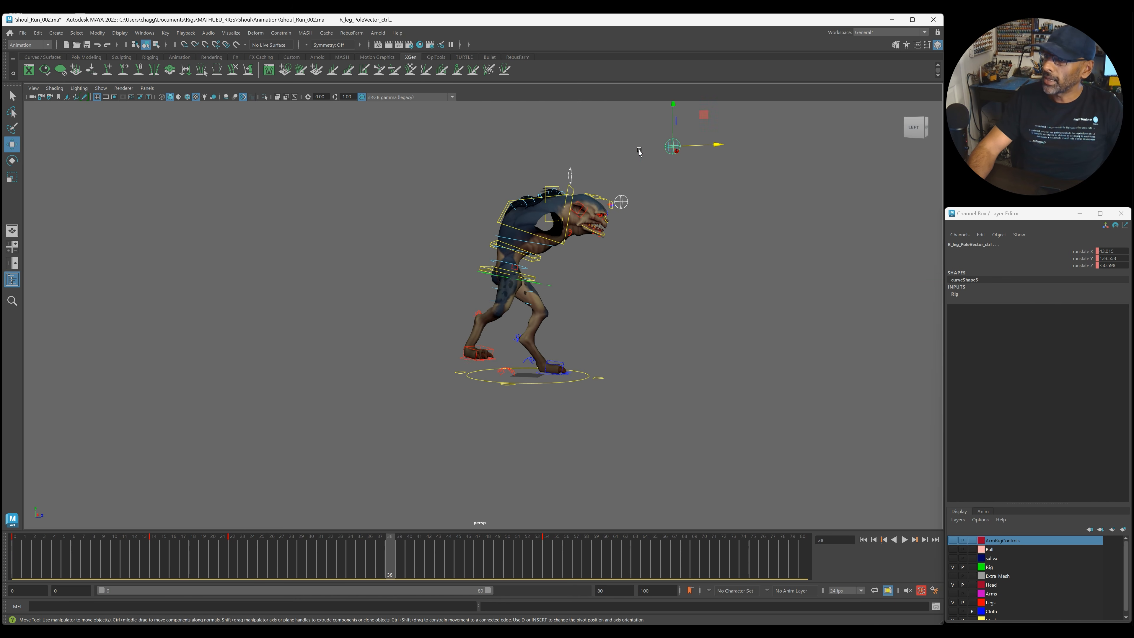
drag(672, 127, 531, 355)
drag(455, 318, 468, 356)
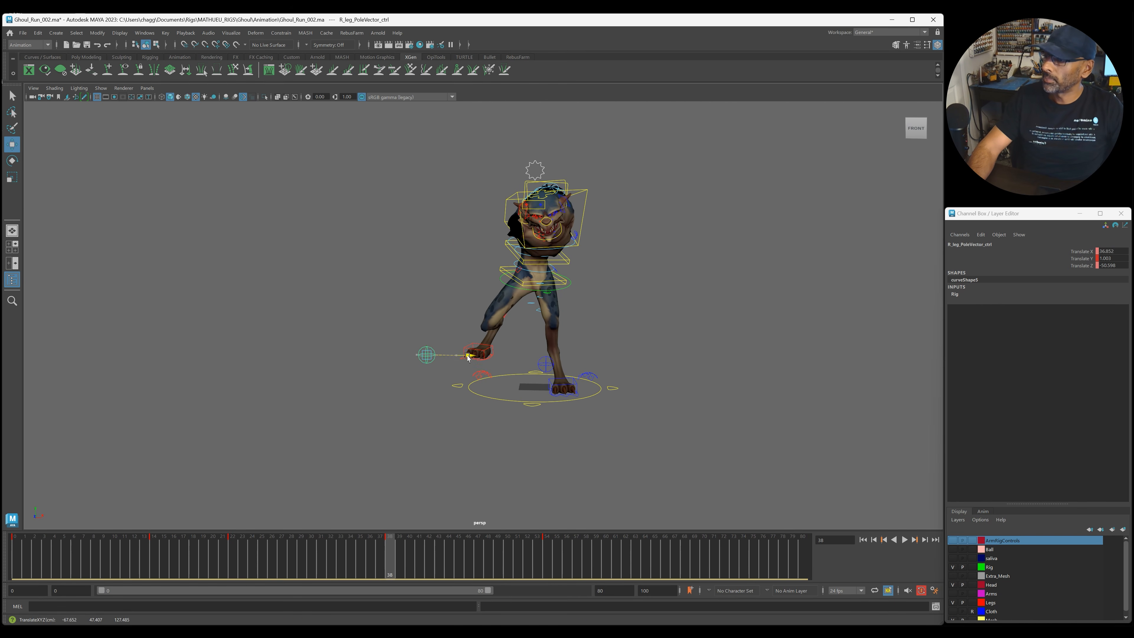
Shift the COG control sideways over the planted leg, with Translate X about 4.3 at frame 38 and about 4.7 at frame 35.
click(488, 350)
drag(349, 557, 387, 562)
alt+drag(408, 520, 415, 516)
key(alt+v)
mouse_move(397, 565)
mouse_down()
mouse_move(449, 569)
mouse_move(390, 565)
mouse_up()
alt+drag(397, 491, 588, 278)
click(581, 279)
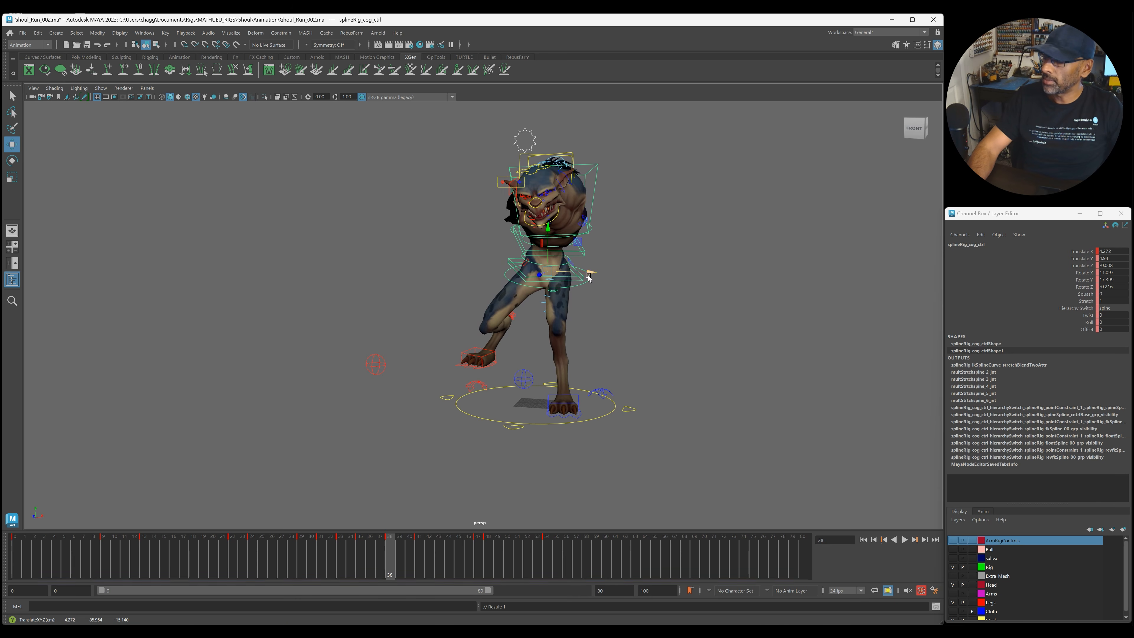
mouse_move(351, 568)
mouse_down()
mouse_move(415, 574)
mouse_move(360, 570)
mouse_up()
drag(586, 295, 592, 294)
click(522, 371)
alt+drag(522, 370, 557, 377)
click(574, 311)
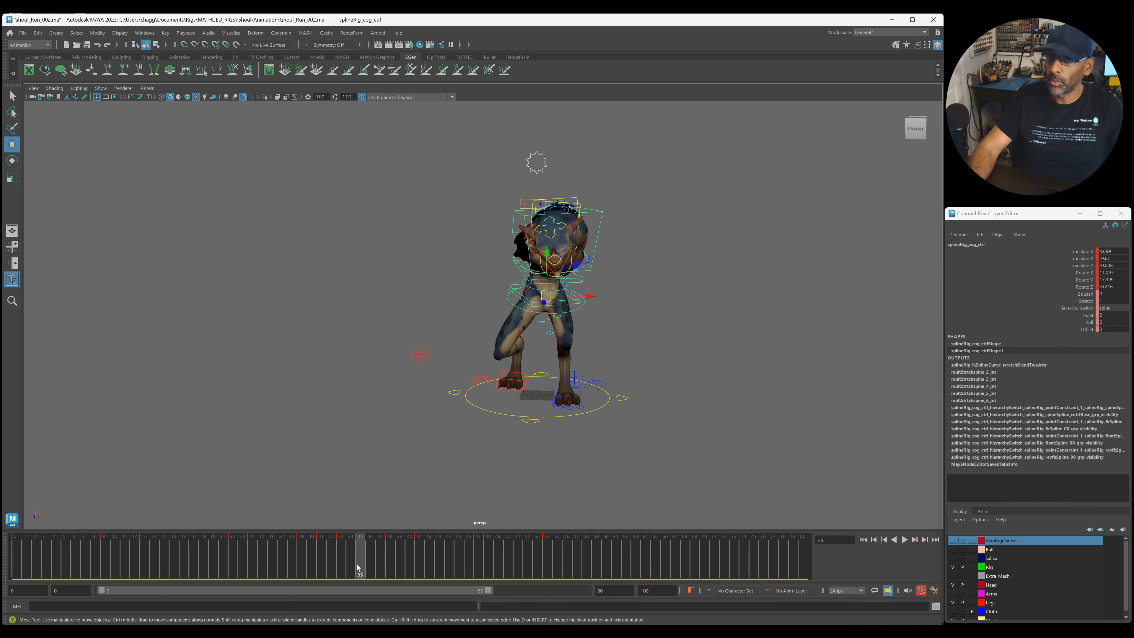
At frame 41, shift the COG control slightly toward the planted leg and bring the right paw control inward to a Translate X of about -3.1.
drag(333, 576, 420, 581)
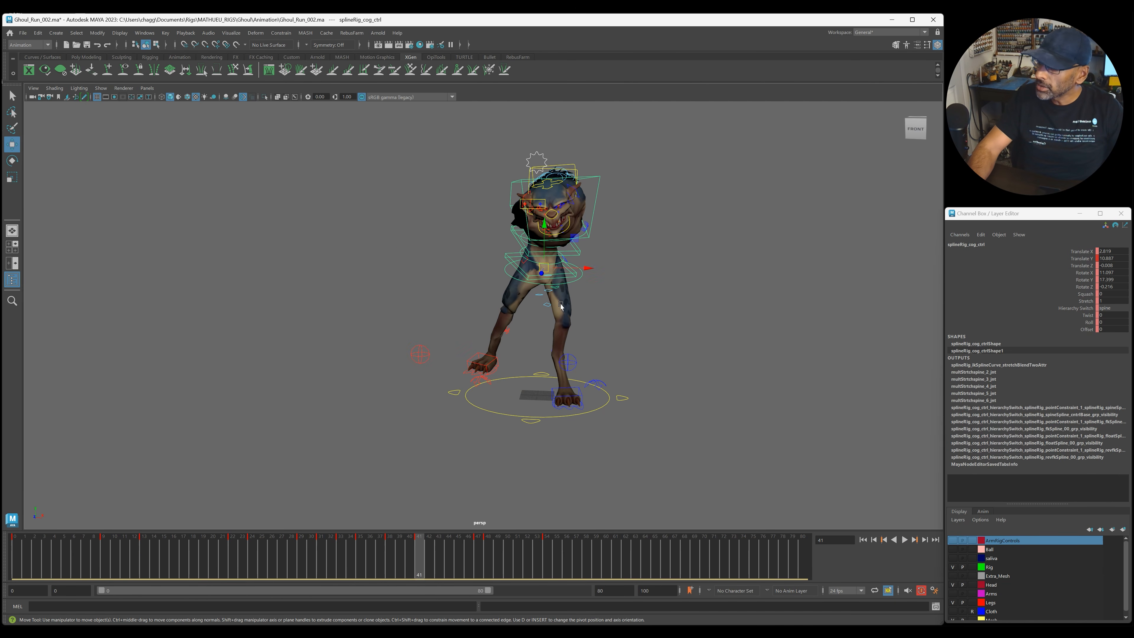
drag(592, 270, 600, 269)
click(471, 376)
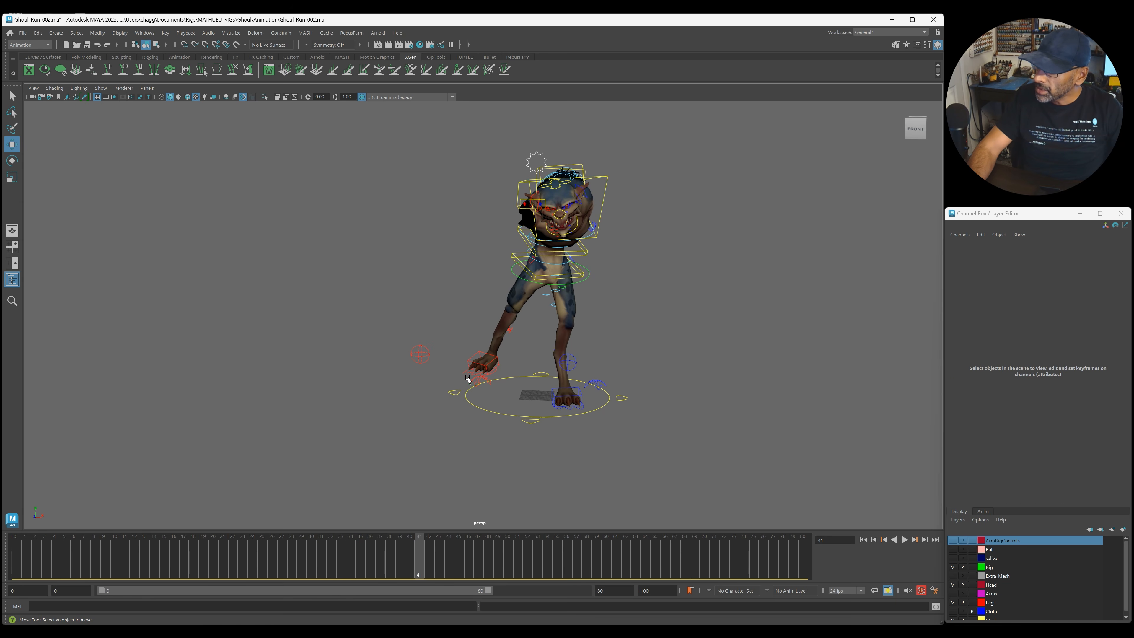
click(473, 375)
drag(487, 360, 548, 351)
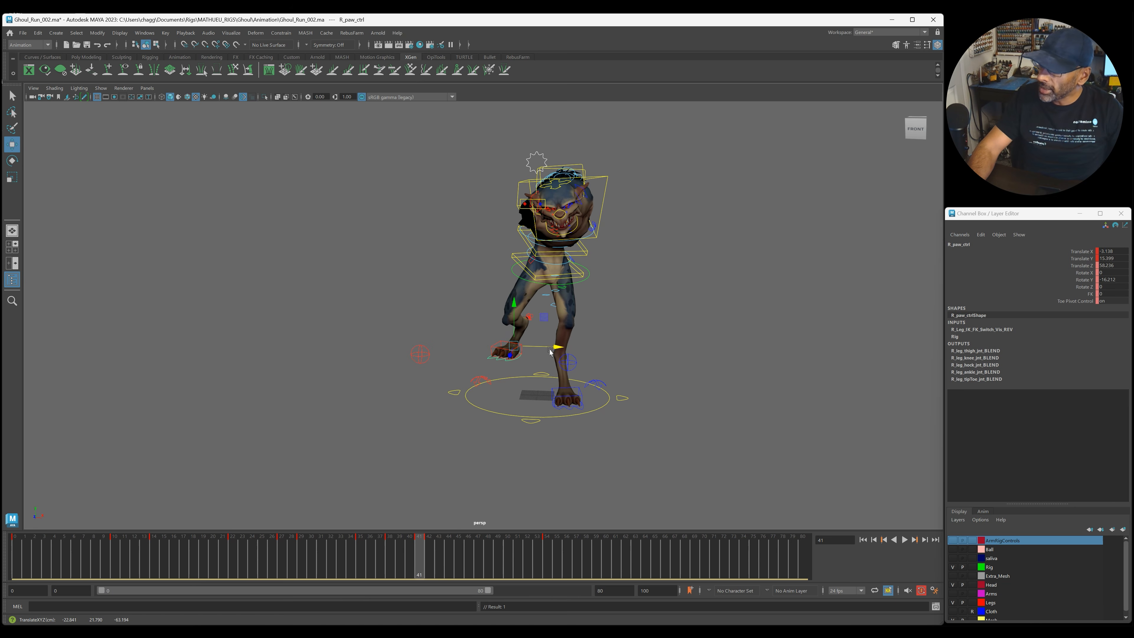
alt+drag(541, 341, 533, 368)
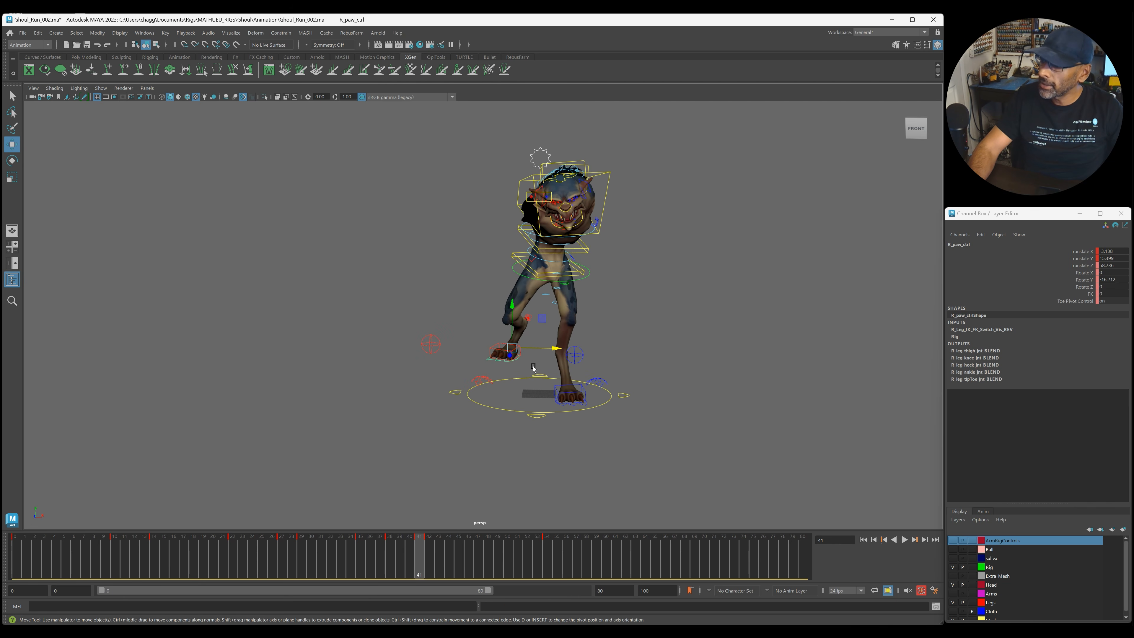
Delete the right paw control's keyframe just after frame 41 and review the landing from the front and side.
right_click(434, 559)
click(467, 417)
click(332, 559)
drag(352, 558, 416, 559)
click(378, 559)
key(alt+v)
key(alt+v)
alt+drag(468, 447, 562, 455)
alt+drag(499, 376, 464, 316)
mouse_move(419, 558)
mouse_down()
mouse_move(358, 561)
mouse_move(464, 559)
mouse_move(400, 561)
mouse_up()
click(17, 548)
key(alt+v)
key(alt+v)
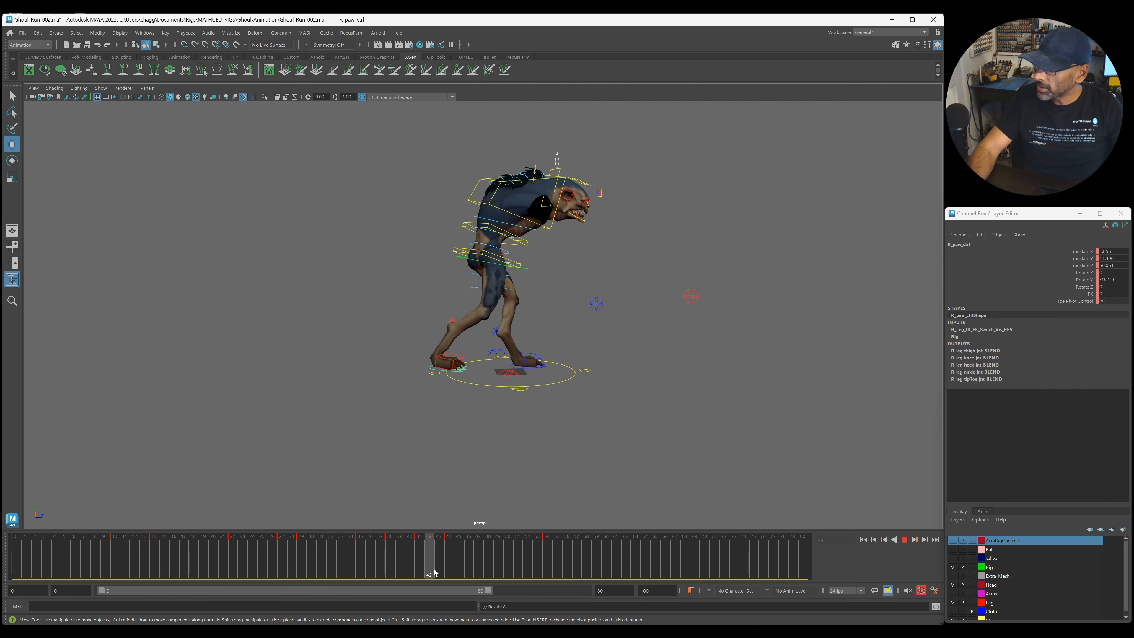
click(446, 569)
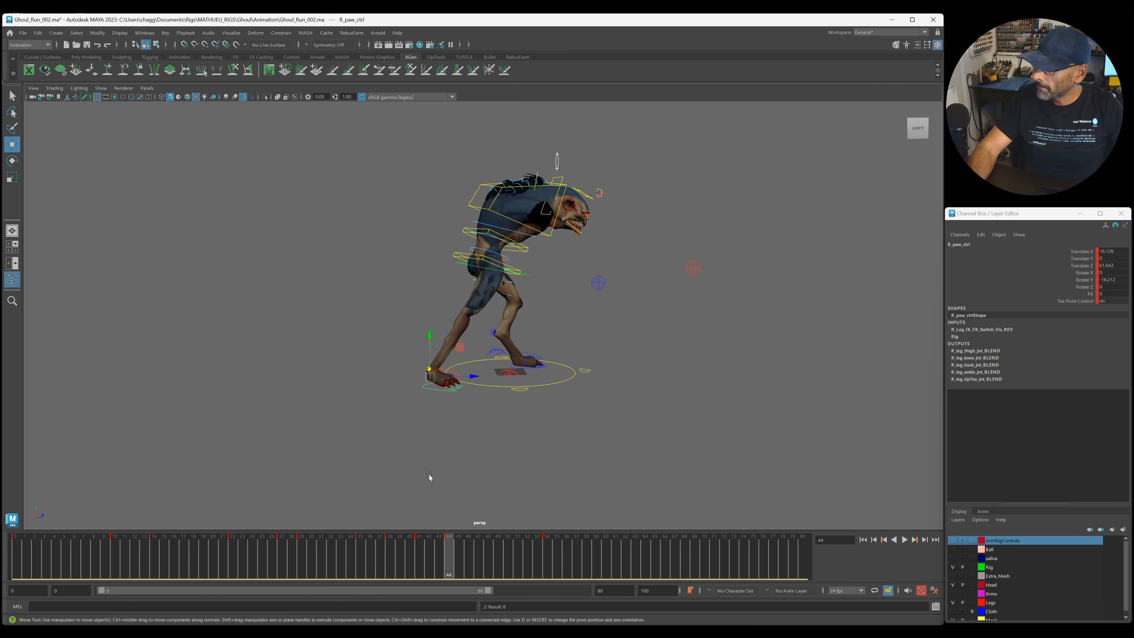
Rotate the right toe pivot control at frame 44 to a Rotate Y of about -27.
click(449, 368)
key(e)
drag(462, 357, 477, 369)
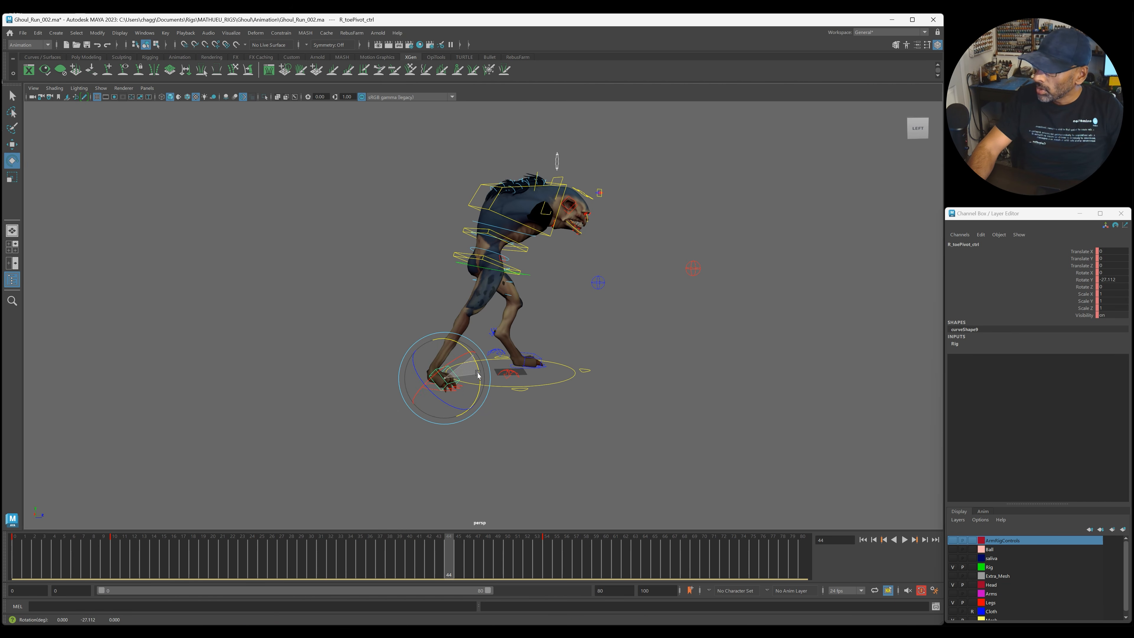
click(421, 445)
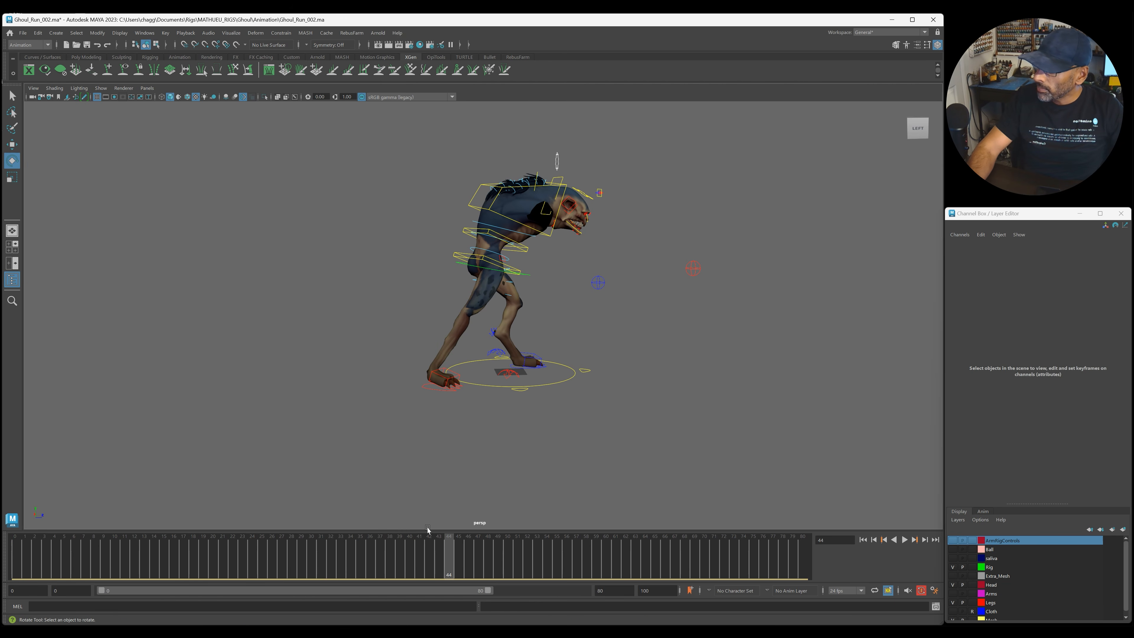
Lower and pull back the COG control at frame 44 to about -10.5 Translate Y and -10.9 Translate Z, and delete a nearby COG key.
click(529, 276)
alt+drag(528, 276, 557, 329)
drag(347, 568, 448, 574)
key(w)
drag(530, 236, 530, 250)
drag(571, 291, 554, 291)
mouse_move(432, 559)
mouse_down()
mouse_move(505, 560)
mouse_move(432, 560)
mouse_move(450, 563)
mouse_up()
right_click(477, 568)
click(494, 429)
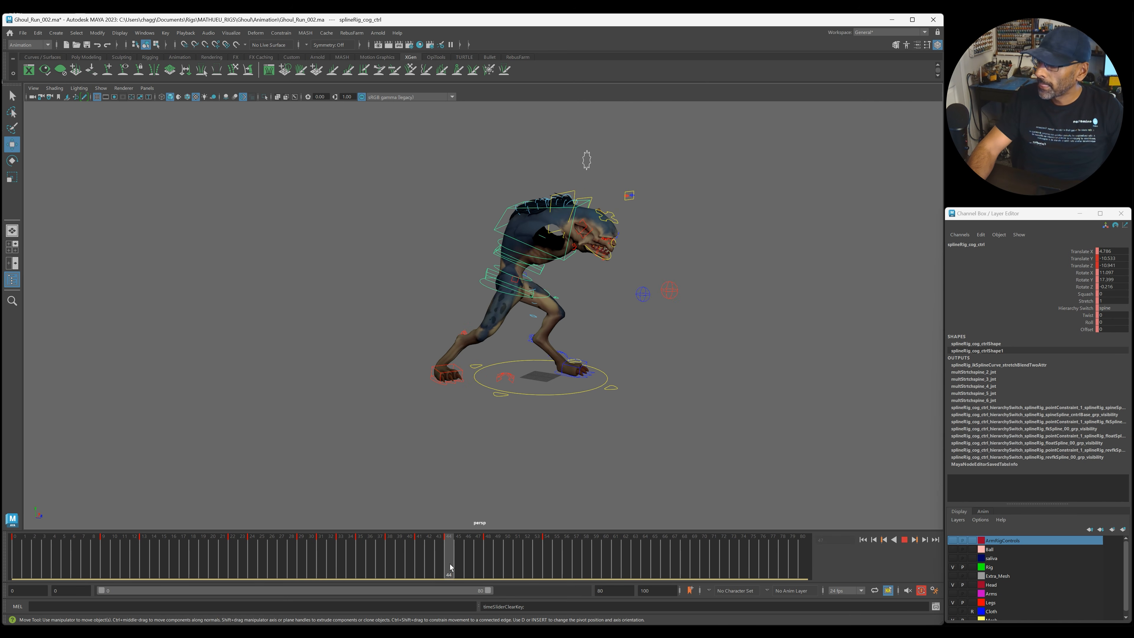
Select the right paw control, key it at frame 44, and check the pose at frame 54.
click(443, 384)
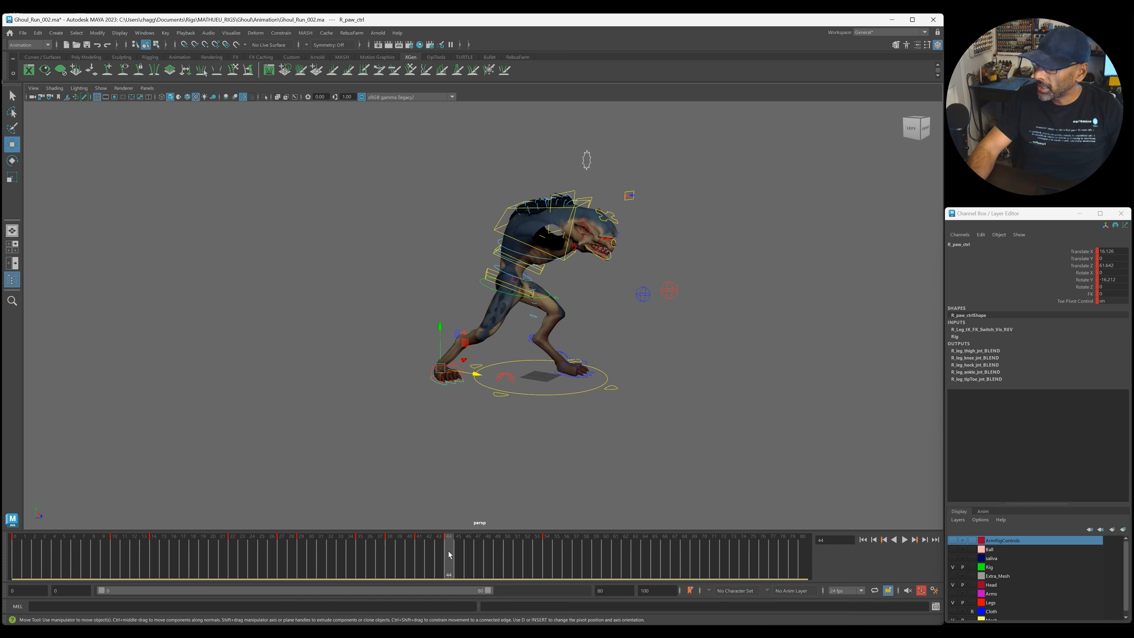
key(s)
mouse_move(543, 565)
mouse_down()
mouse_move(379, 564)
mouse_move(547, 565)
mouse_up()
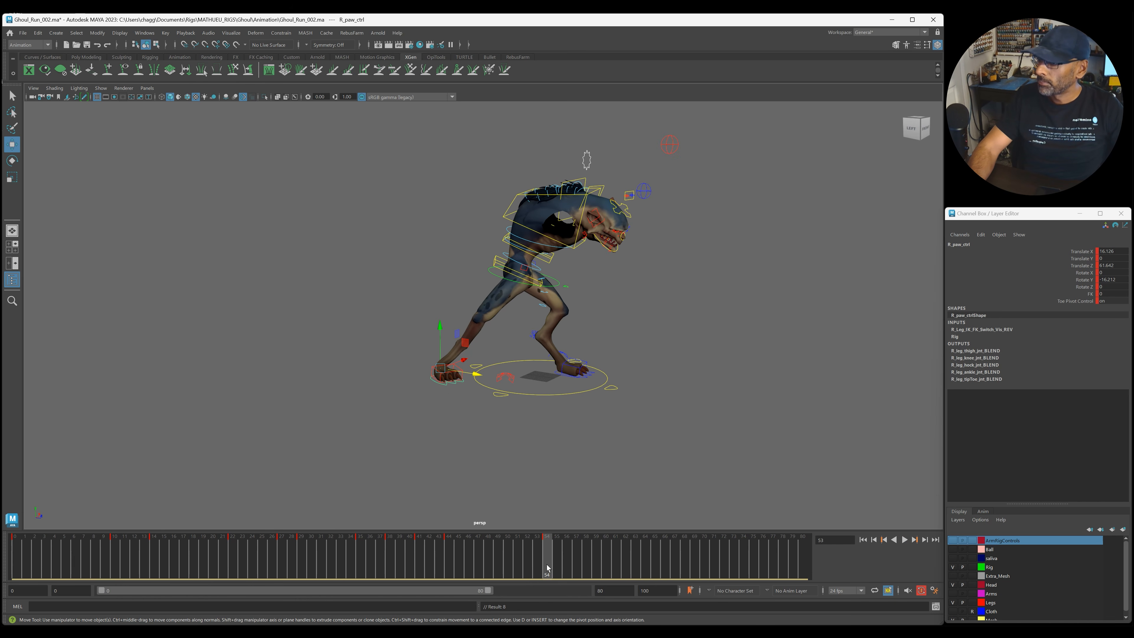
alt+drag(481, 394, 538, 389)
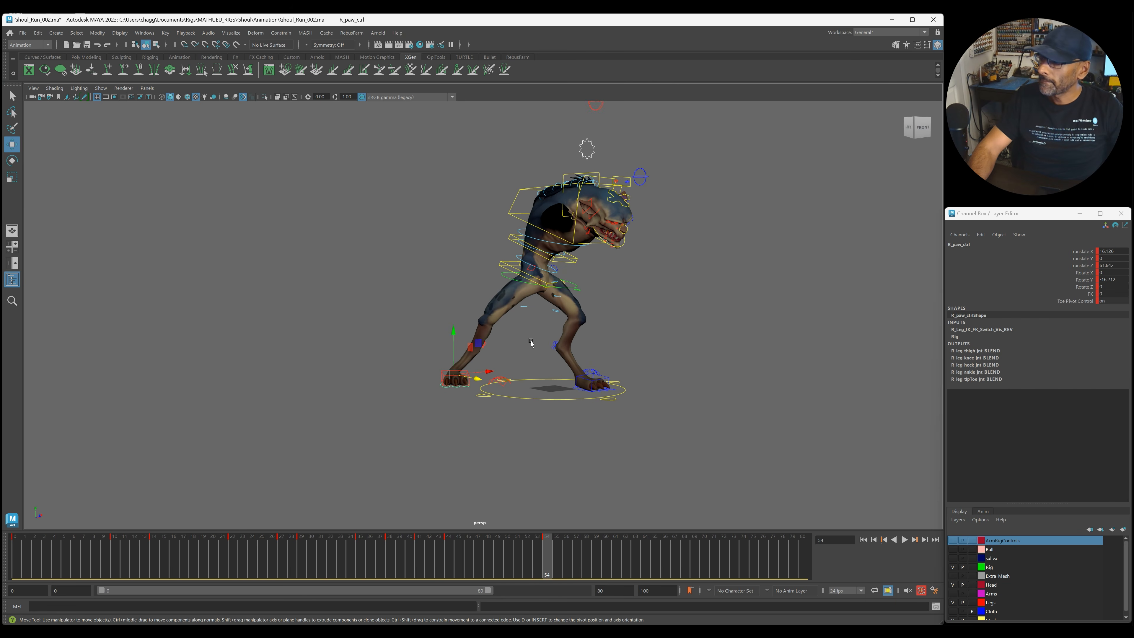
Copy the COG control's pose from frame 0 to frame 54 and scrub through the settle.
click(501, 277)
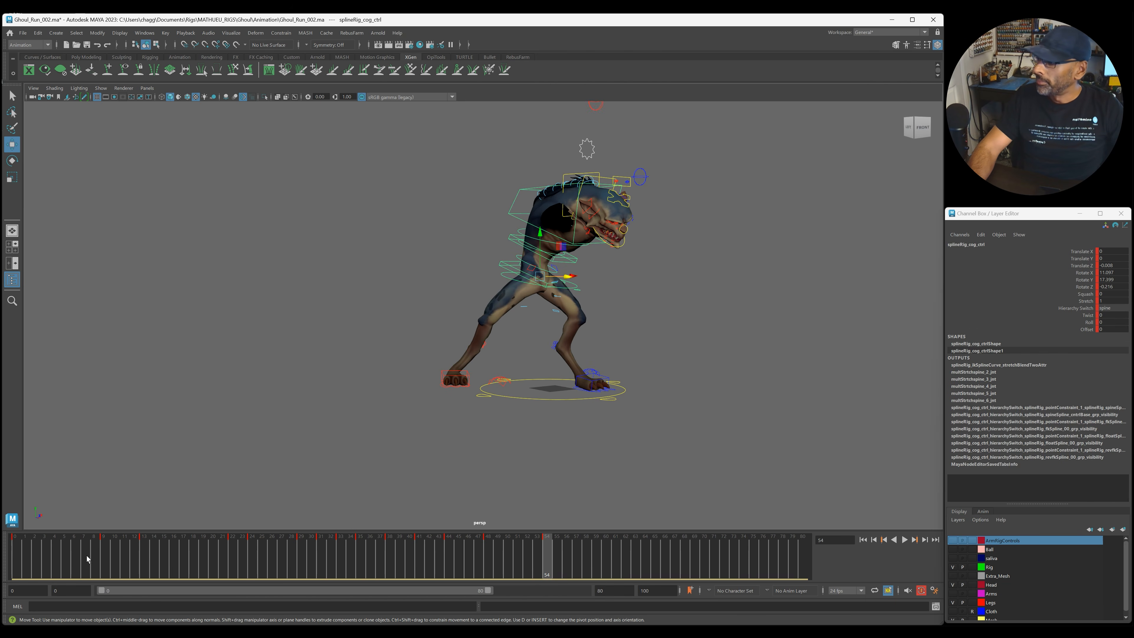
click(13, 572)
key(alt+v)
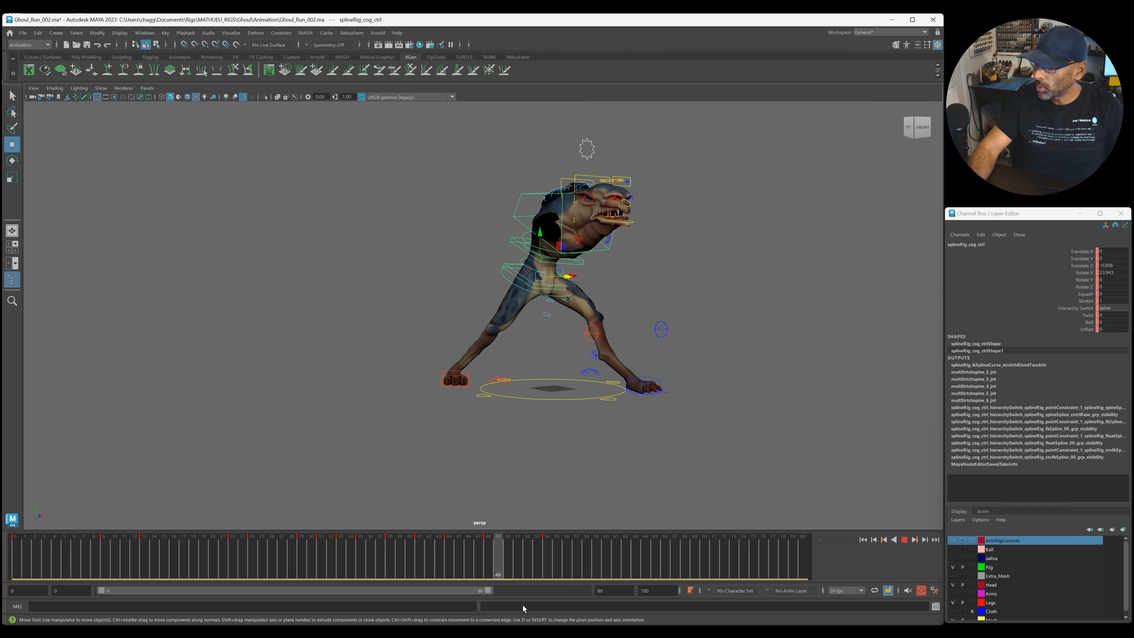
key(e)
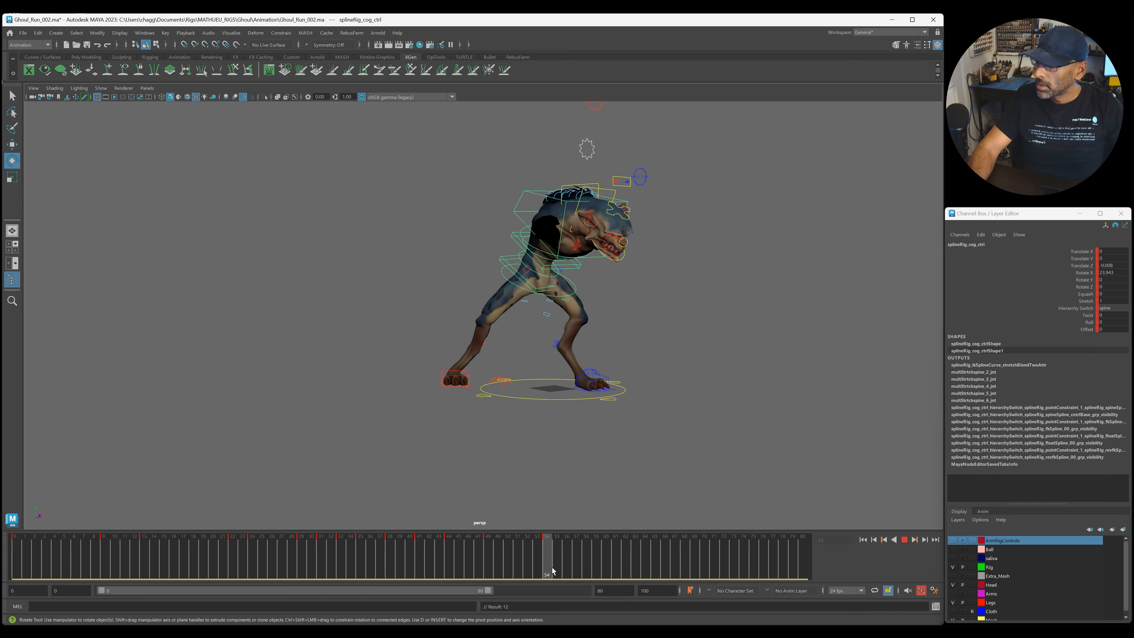
drag(566, 565, 344, 551)
key(alt+v)
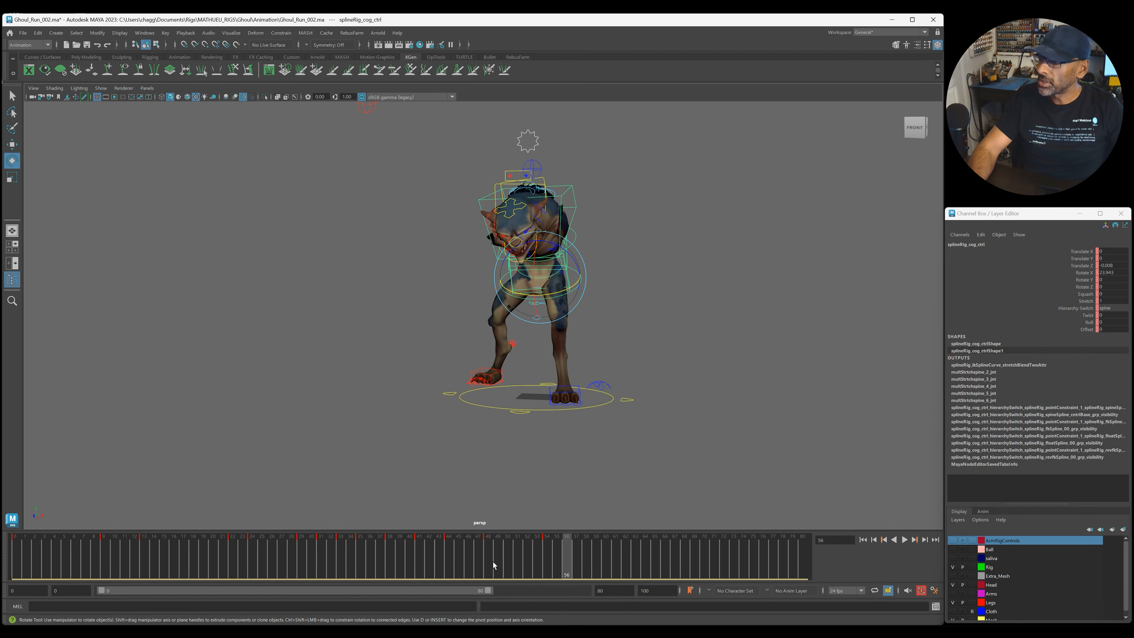
mouse_move(502, 560)
mouse_down()
mouse_move(487, 559)
mouse_move(530, 561)
mouse_up()
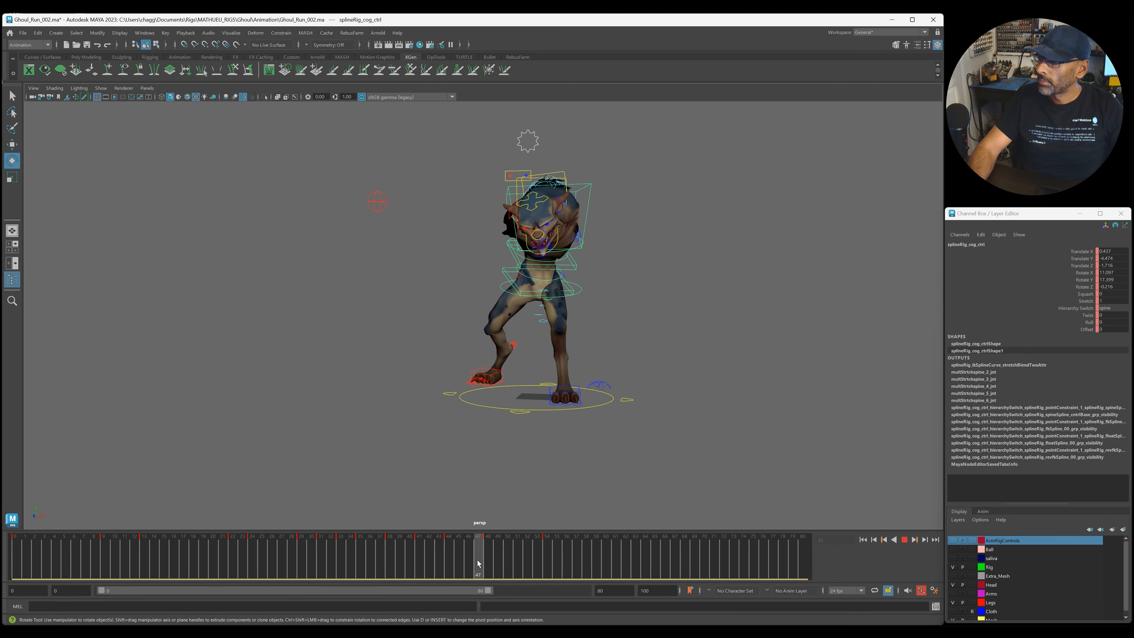
mouse_move(526, 567)
mouse_down()
mouse_move(551, 559)
mouse_move(14, 556)
mouse_up()
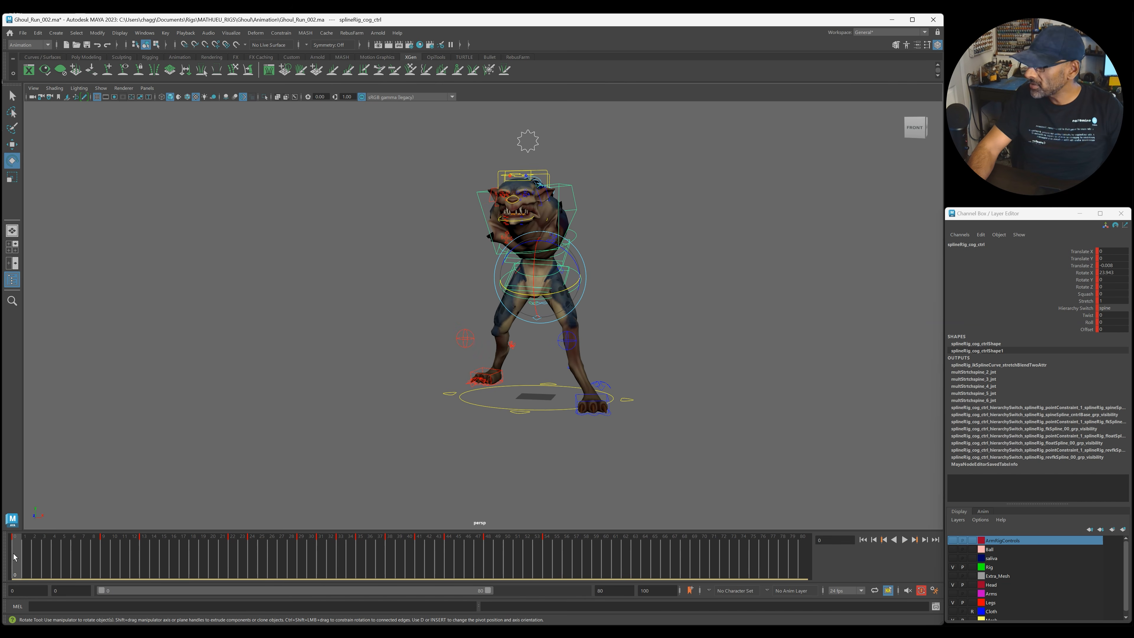
Copy the COG control's pose from a slightly later frame of the settle back to frame 48 and check the motion.
click(547, 557)
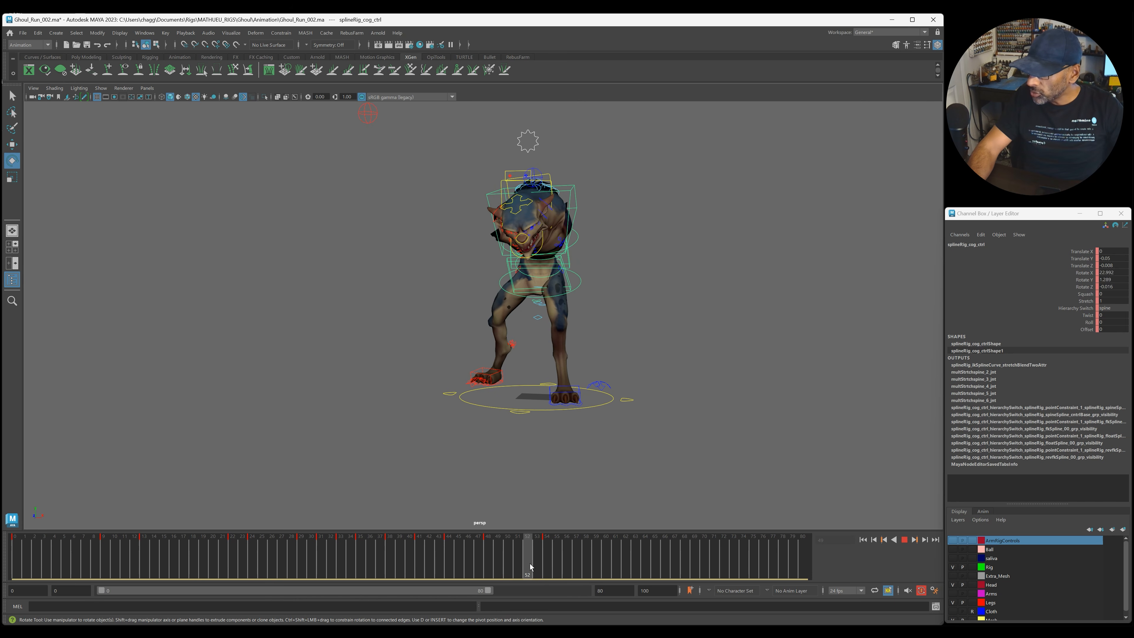
drag(530, 564, 490, 562)
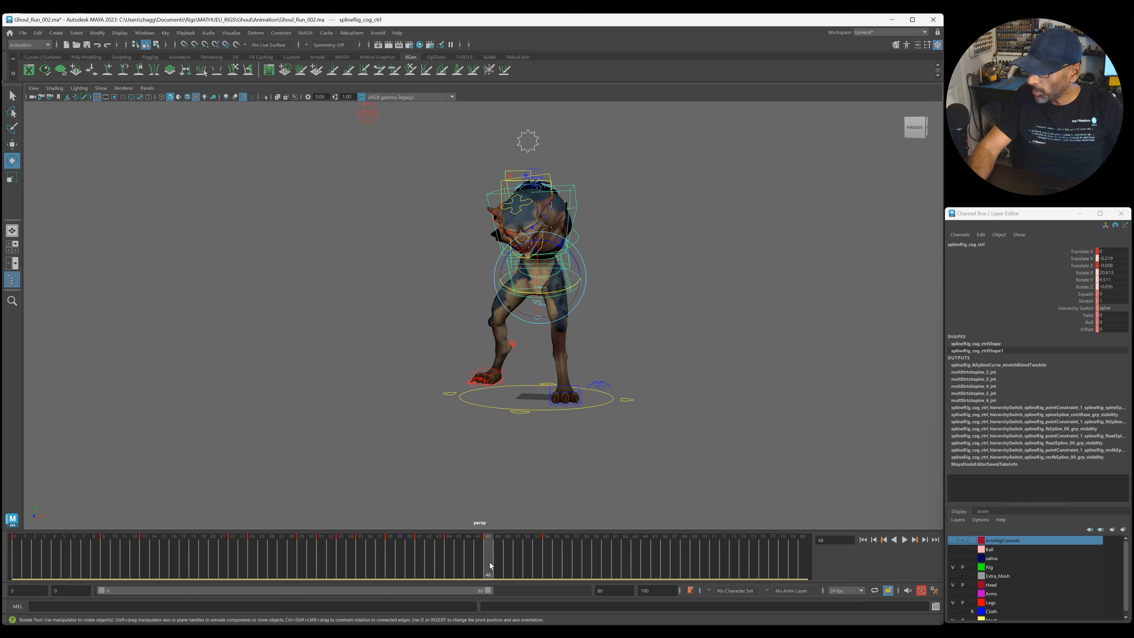
click(459, 565)
key(alt+v)
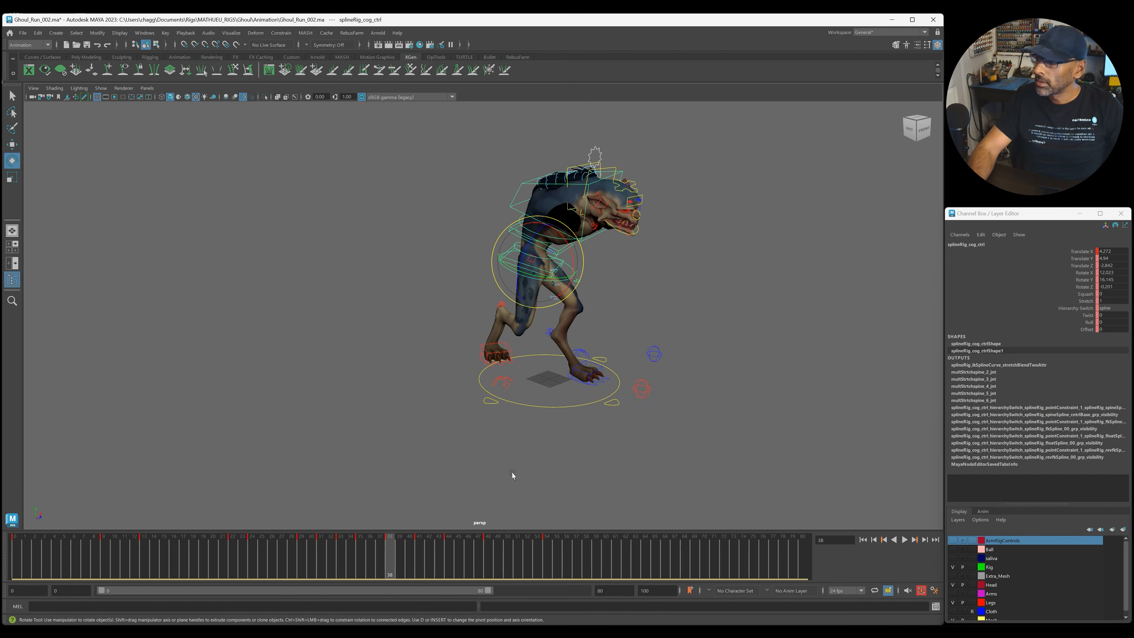
Hide the rig controls and scrub through the landing from the side.
alt+drag(544, 468, 564, 465)
key(alt+1)
drag(489, 552, 349, 555)
mouse_move(429, 561)
mouse_down()
mouse_move(403, 562)
mouse_move(460, 556)
mouse_up()
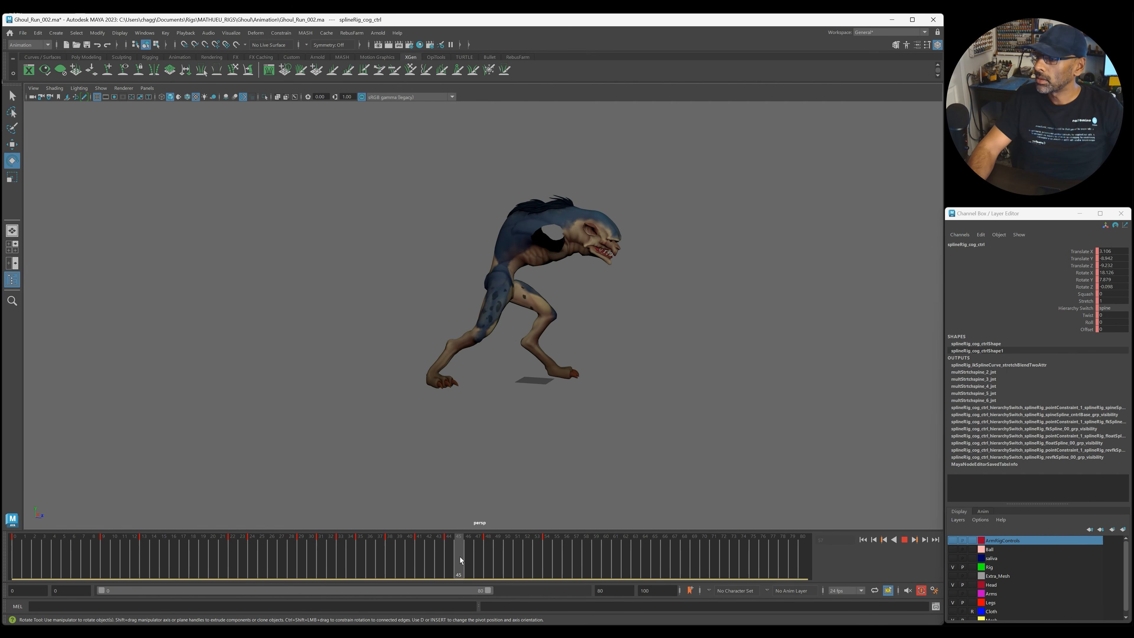
Lower the COG control and shift it slightly back at frame 48, and play the animation from the side and front.
key(w)
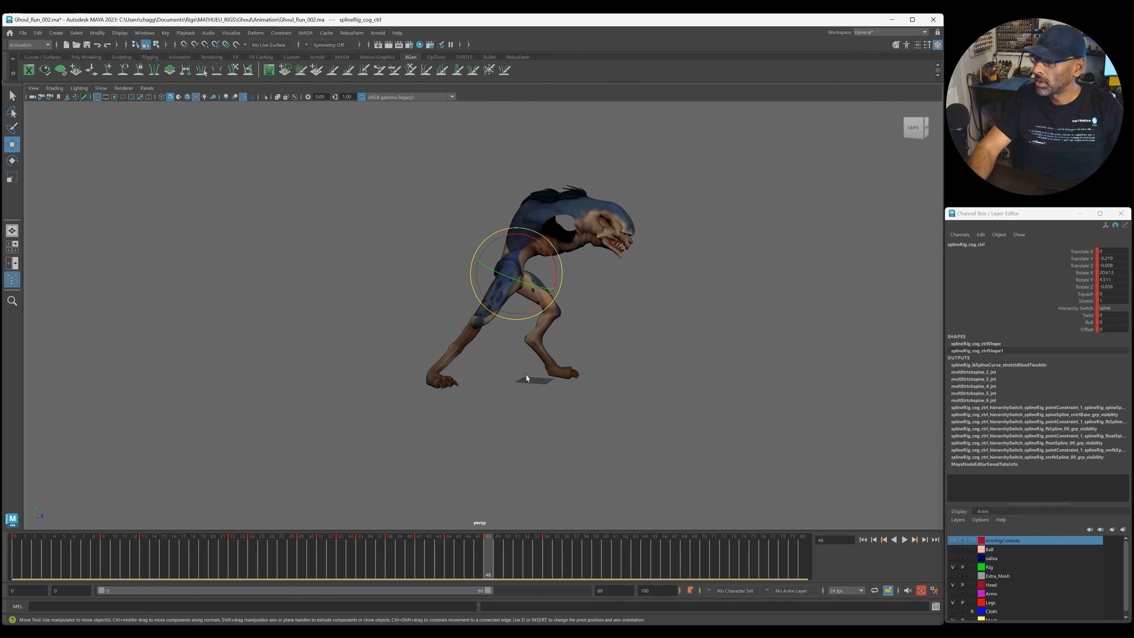
drag(517, 251, 555, 288)
key(alt+v)
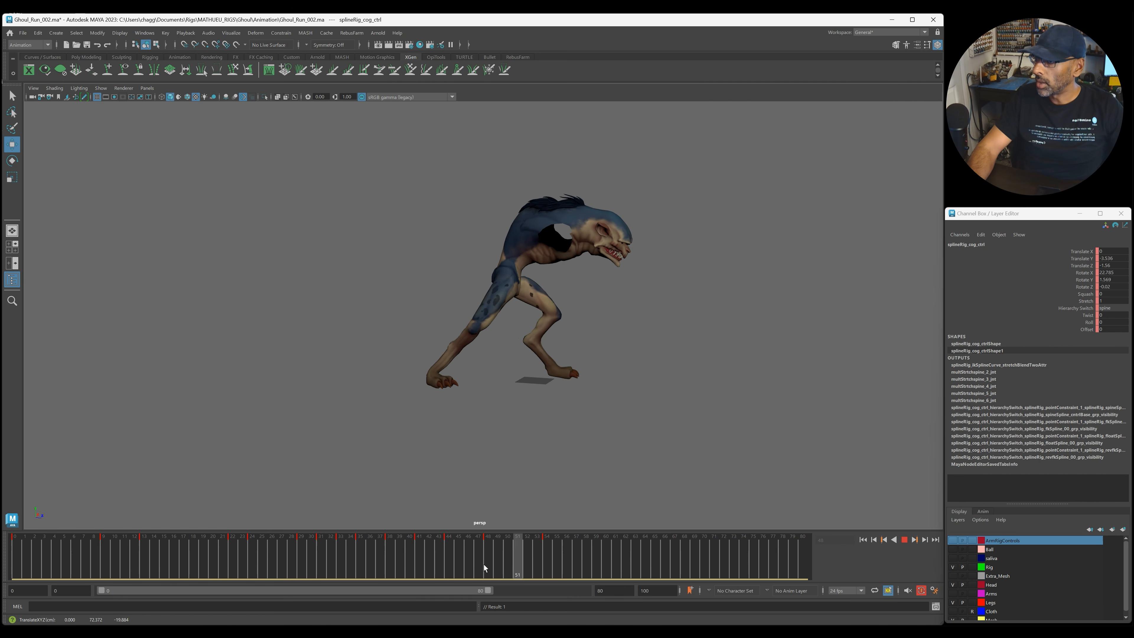
key(alt+v)
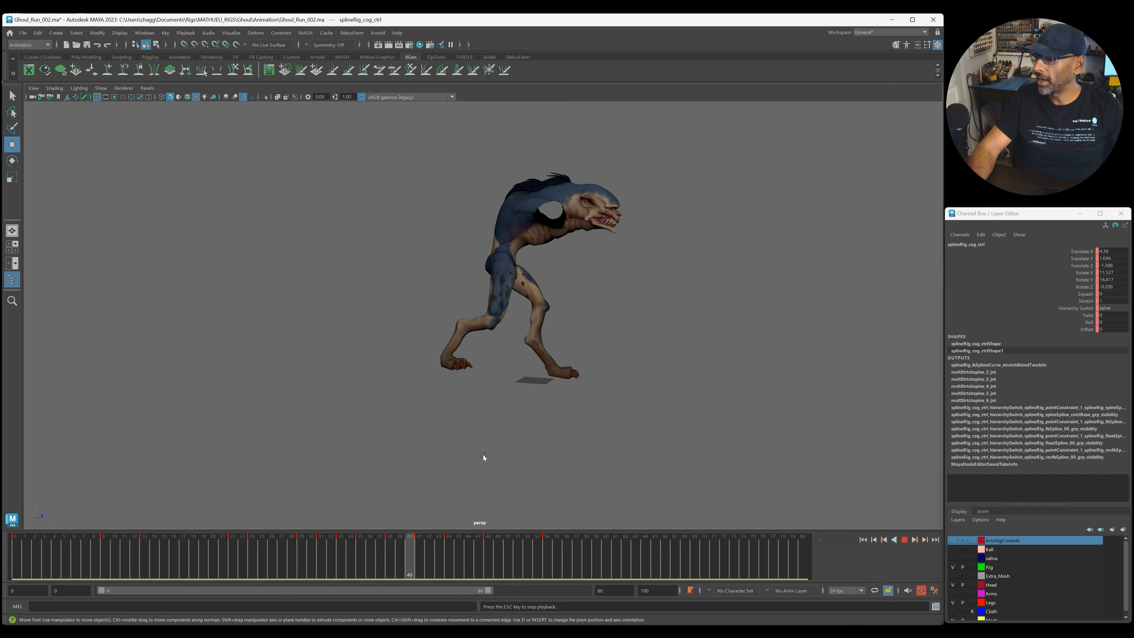
key(alt+v)
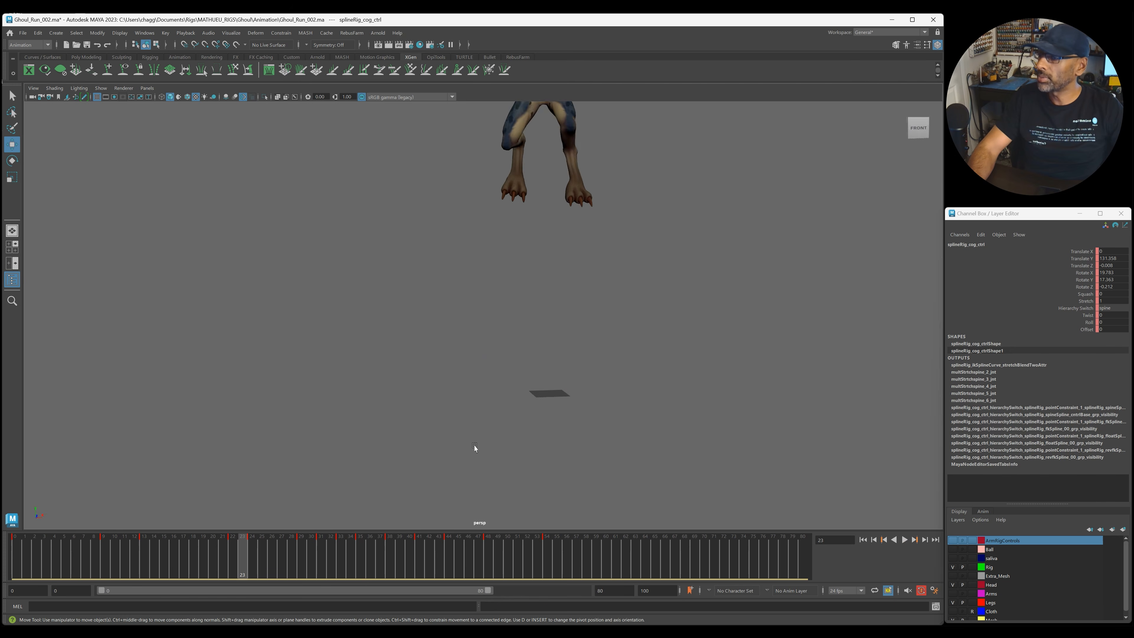
key(alt+v)
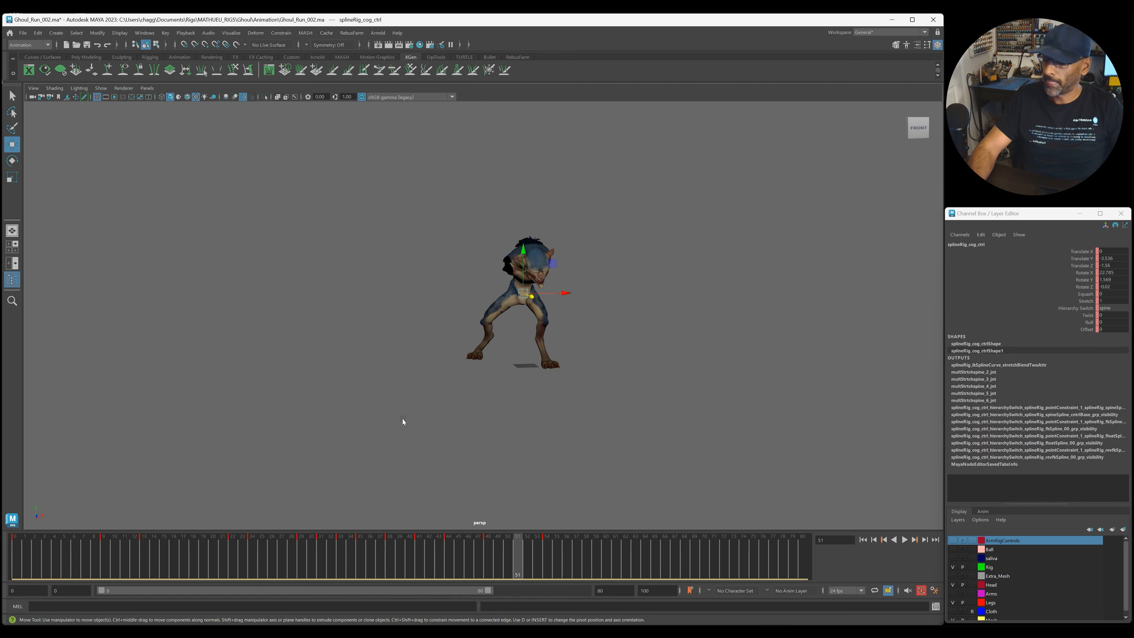
Select the whole rig, copy its frame 0 pose to the end of the animation, and place the closing keyframe at frame 66.
drag(662, 445, 662, 446)
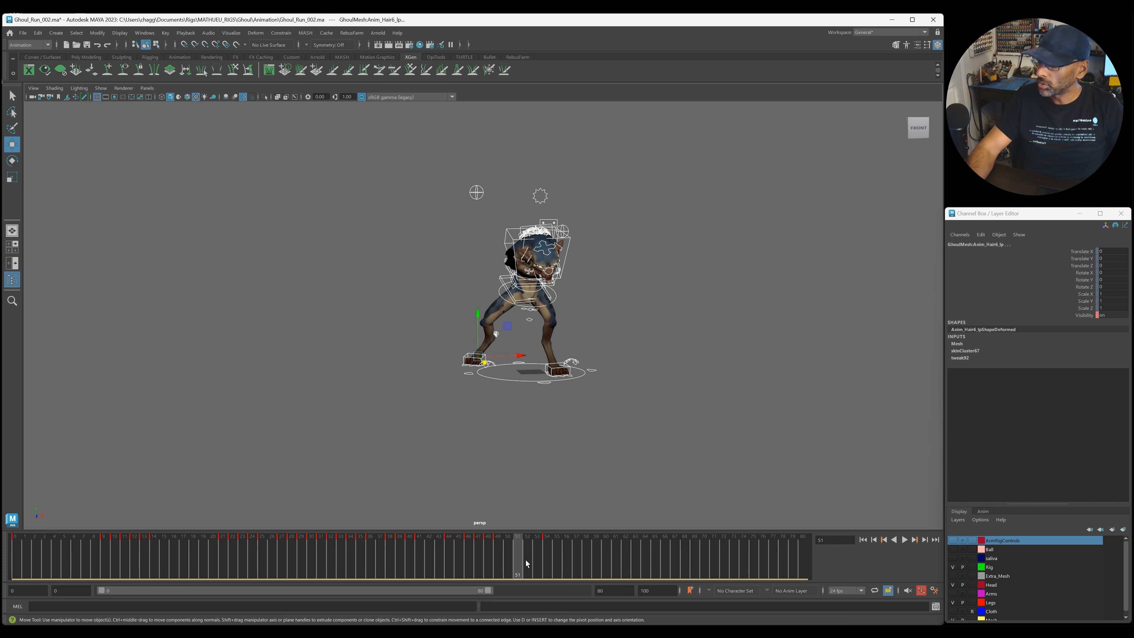
key(alt+shift+v)
mouse_move(18, 558)
mouse_down()
mouse_move(567, 558)
mouse_move(388, 536)
mouse_up()
key(e)
key(alt+v)
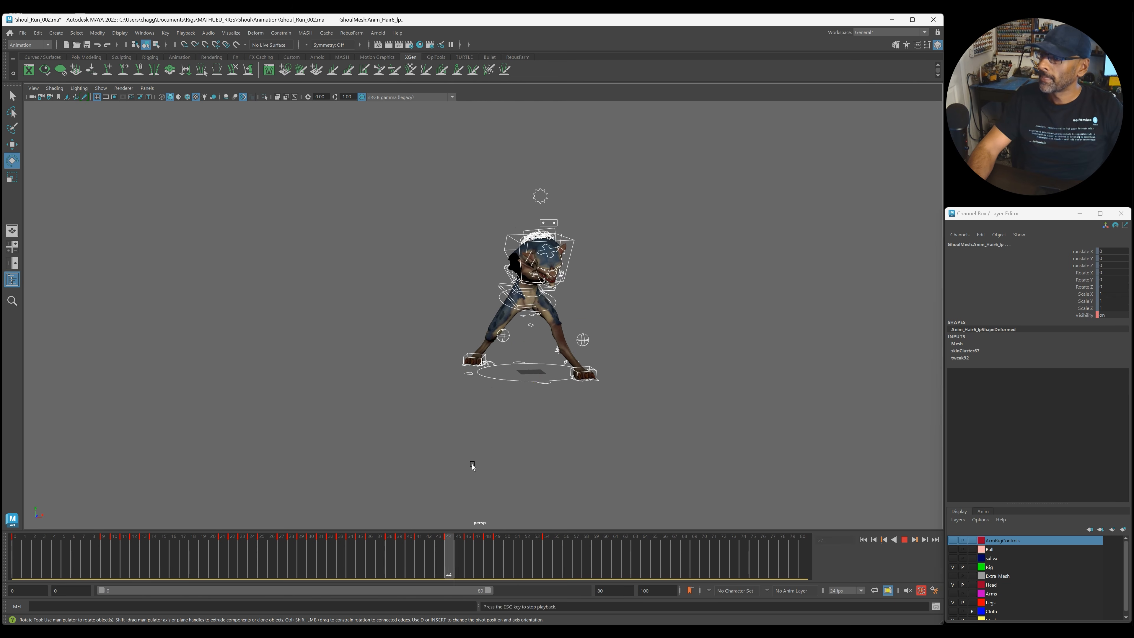
key(Escape)
drag(550, 556, 664, 559)
key(alt+v)
key(Escape)
key(alt+v)
key(Escape)
Delete the left paw control's keys around frames 30 and 31, and key the control at frame 32.
alt+right_drag(428, 458, 600, 456)
click(422, 427)
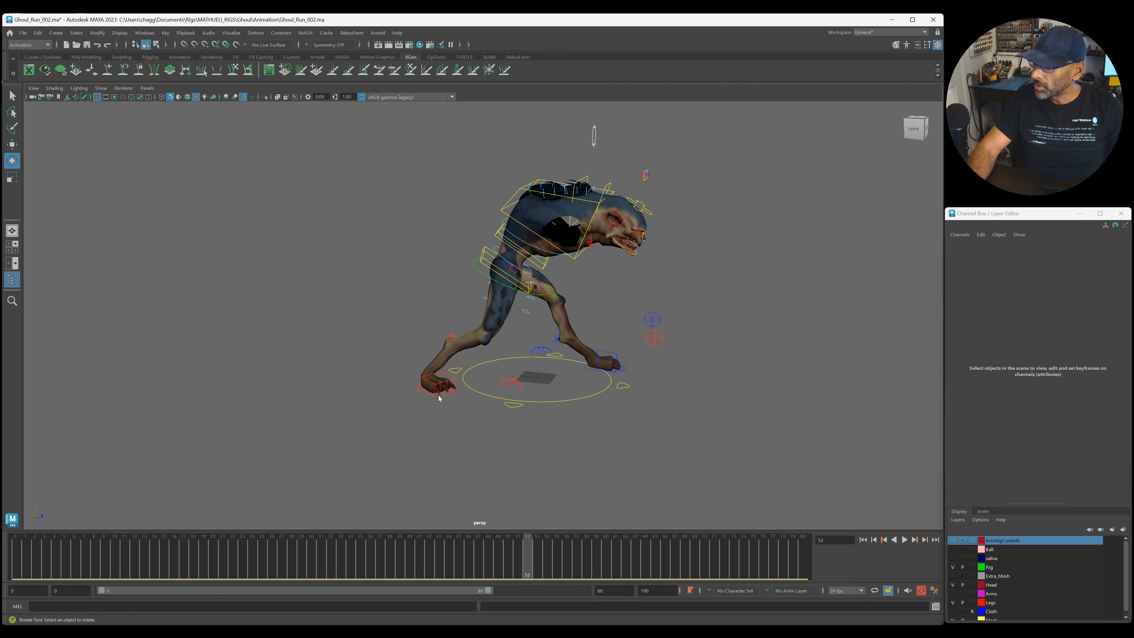
click(439, 397)
drag(366, 563, 324, 566)
key(alt+v)
click(582, 381)
right_click(324, 566)
click(344, 424)
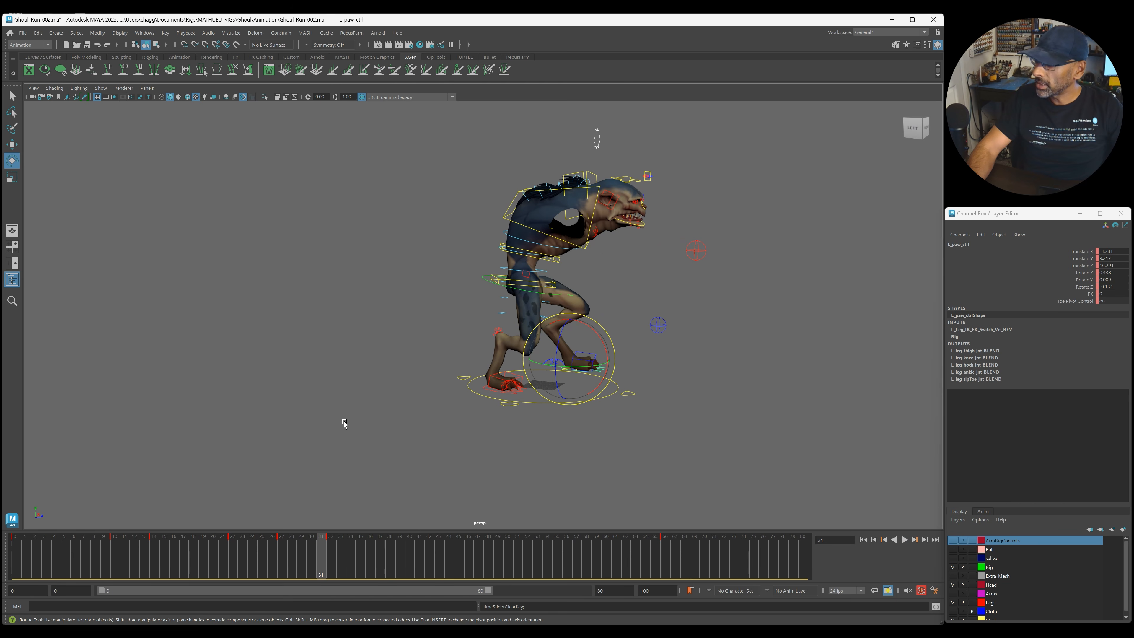
right_click(315, 556)
click(344, 419)
mouse_move(326, 563)
mouse_down()
mouse_move(316, 562)
mouse_move(333, 558)
mouse_up()
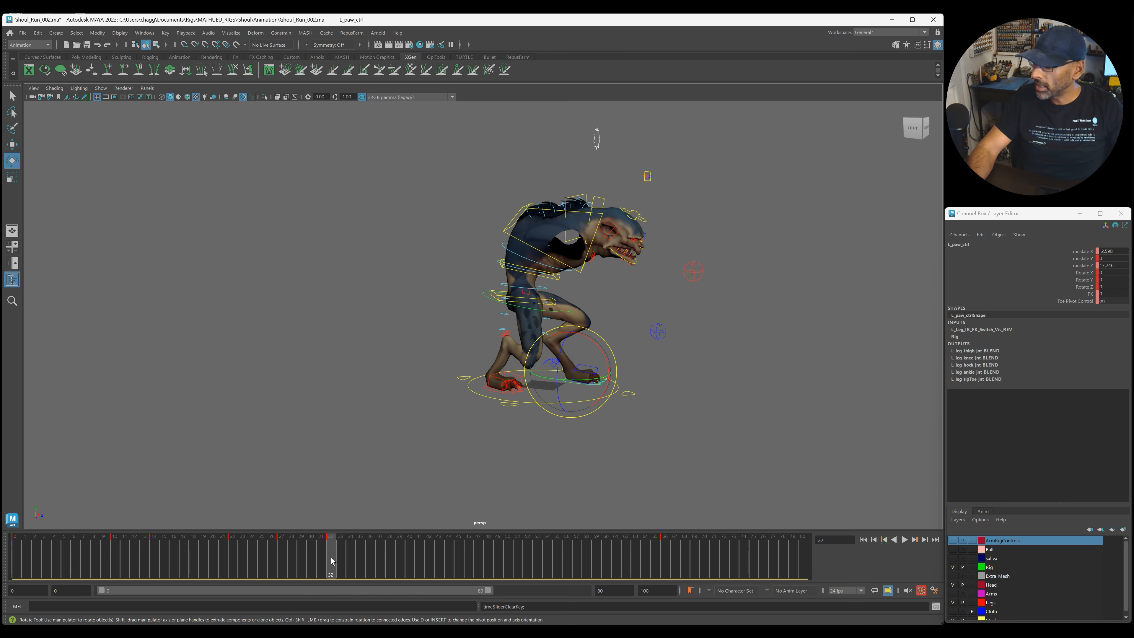
key(s)
Place a keyframe for the left paw control at frame 55 and play the animation back.
click(390, 572)
drag(419, 574, 439, 575)
drag(508, 574, 560, 571)
shift+click(508, 571)
drag(302, 568, 358, 562)
key(alt+v)
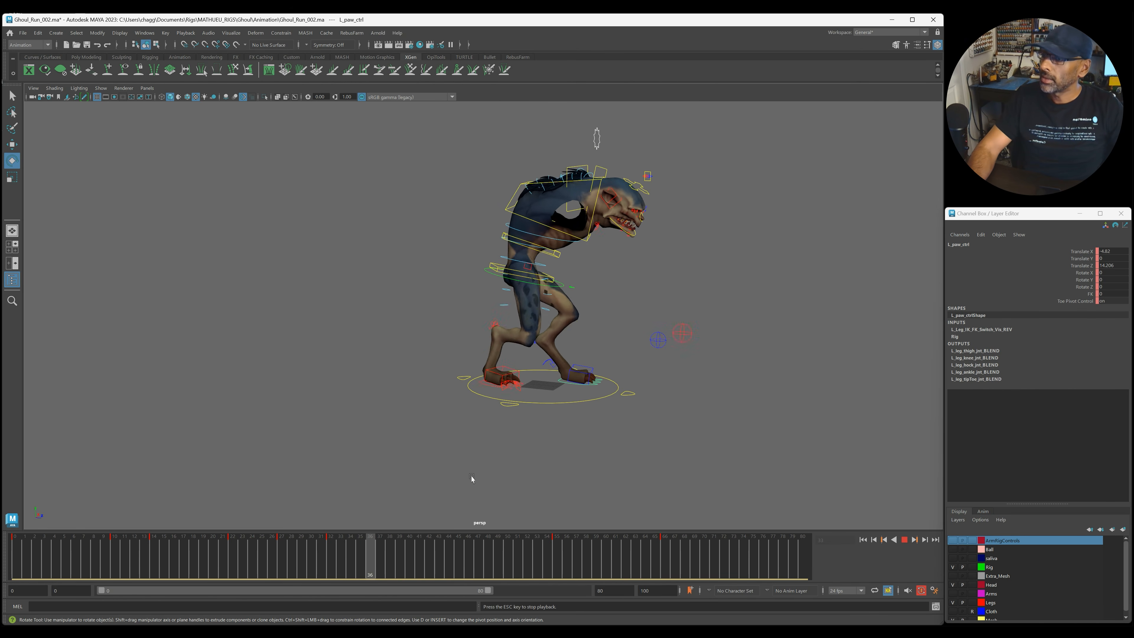
Play and scrub the animation through frames 47 to 55 to check the timing of the left paw control's step.
key(alt+v)
click(413, 561)
key(alt+v)
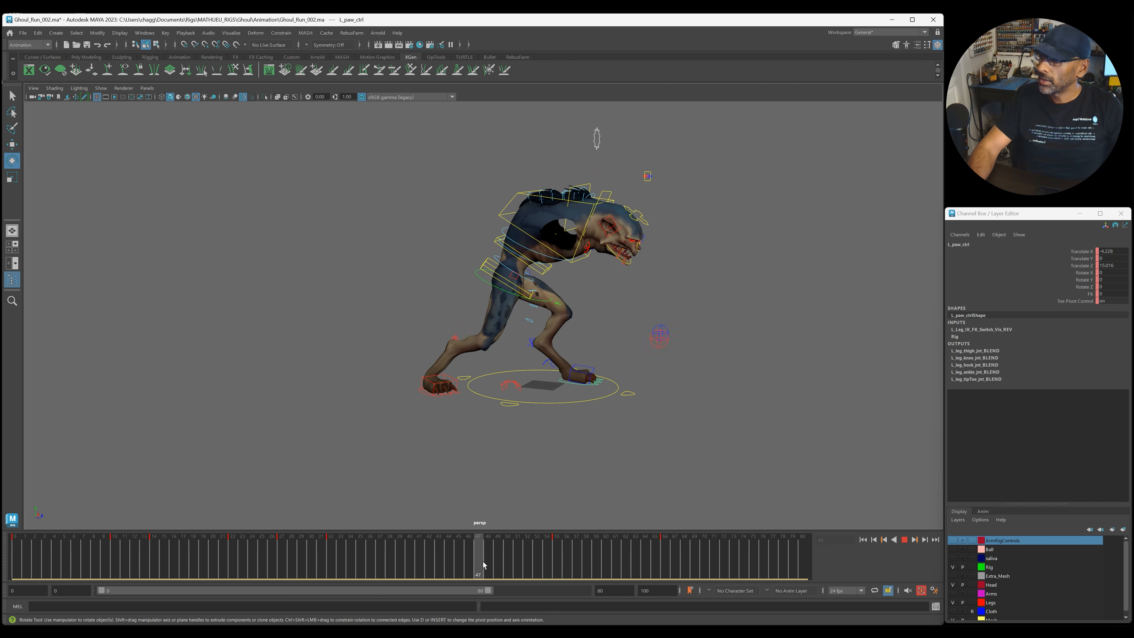
click(449, 555)
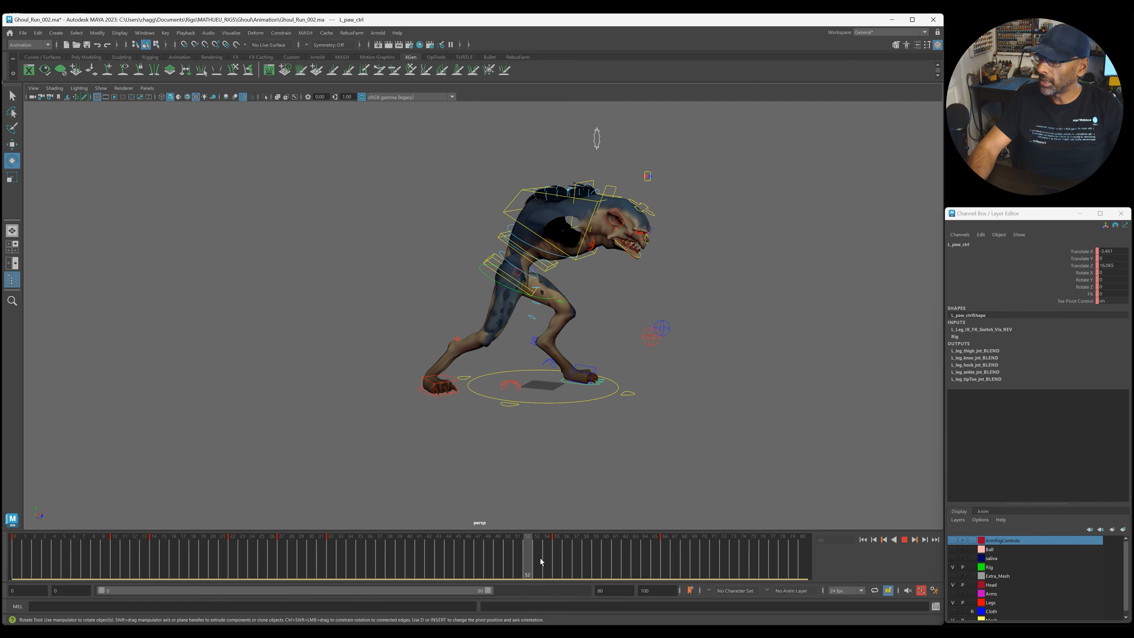
click(584, 551)
click(558, 551)
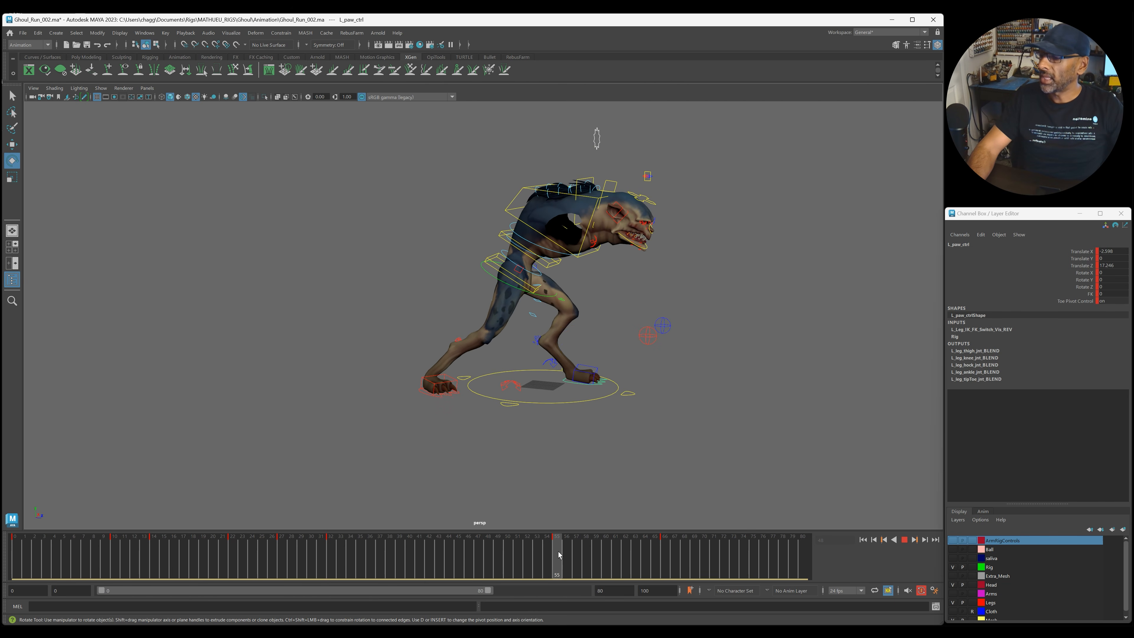
key(alt+v)
click(498, 559)
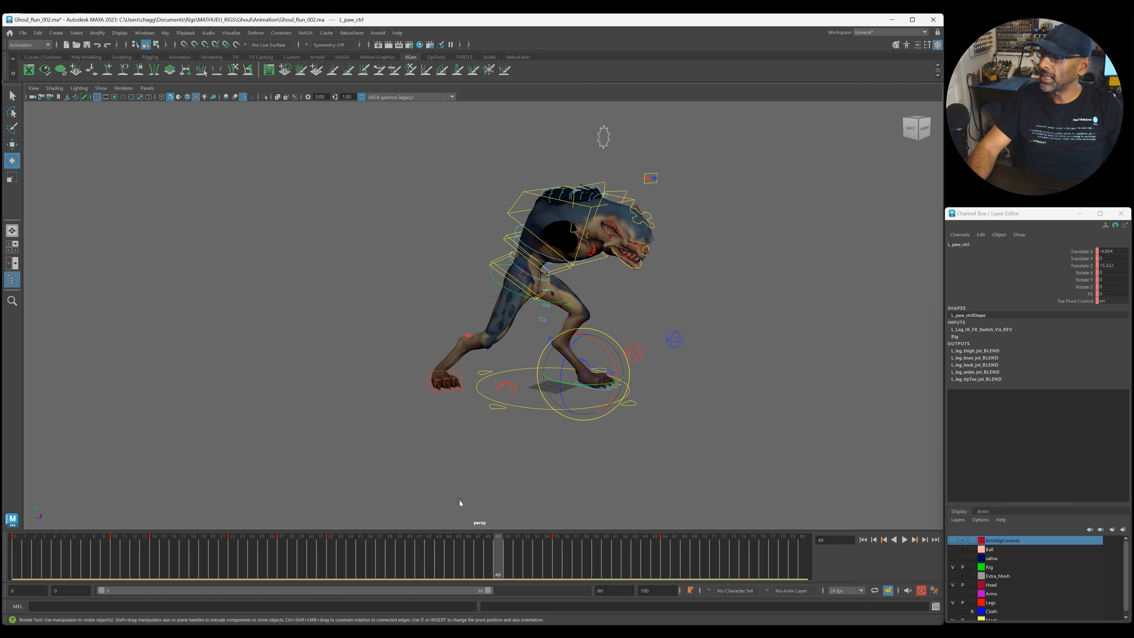
click(391, 321)
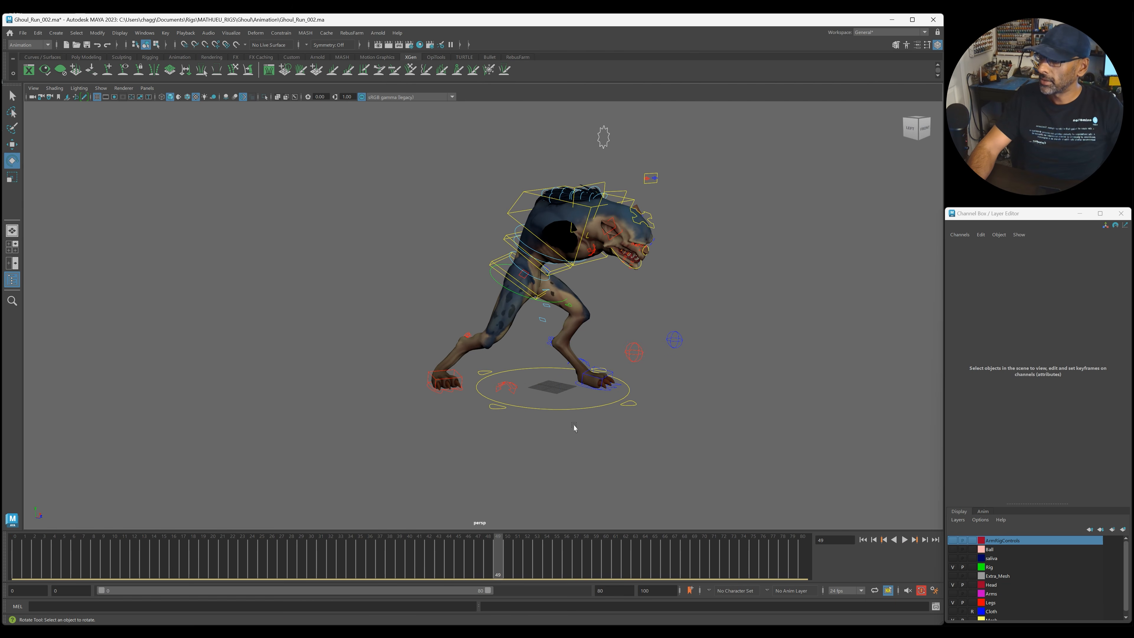
click(603, 393)
key(alt+v)
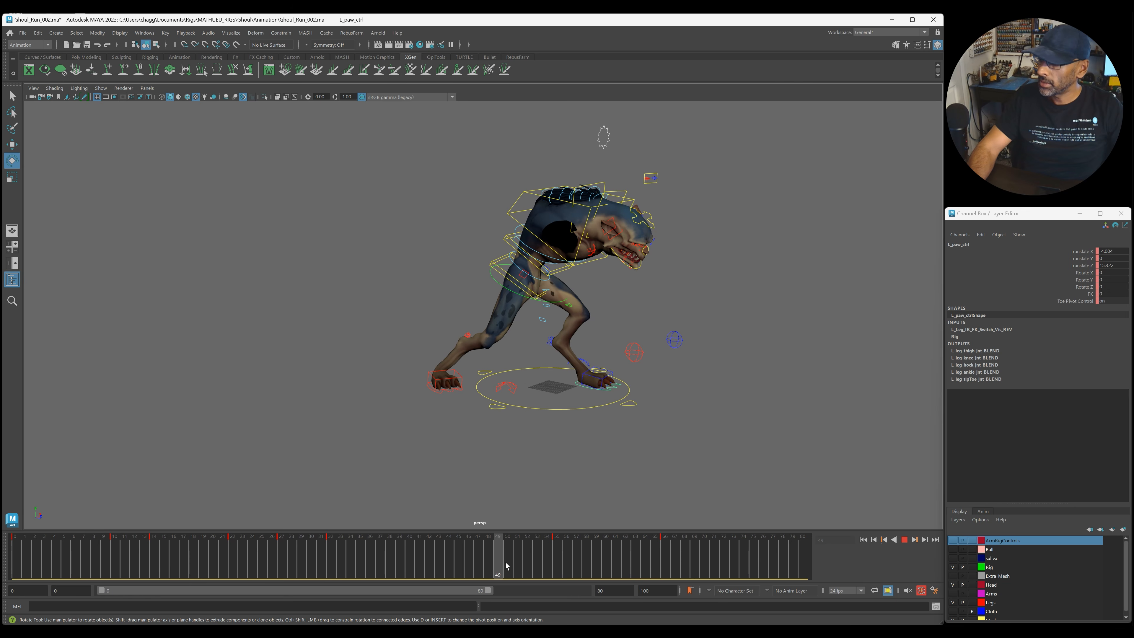
mouse_move(493, 562)
mouse_down()
mouse_move(463, 560)
mouse_move(536, 566)
mouse_move(519, 567)
mouse_up()
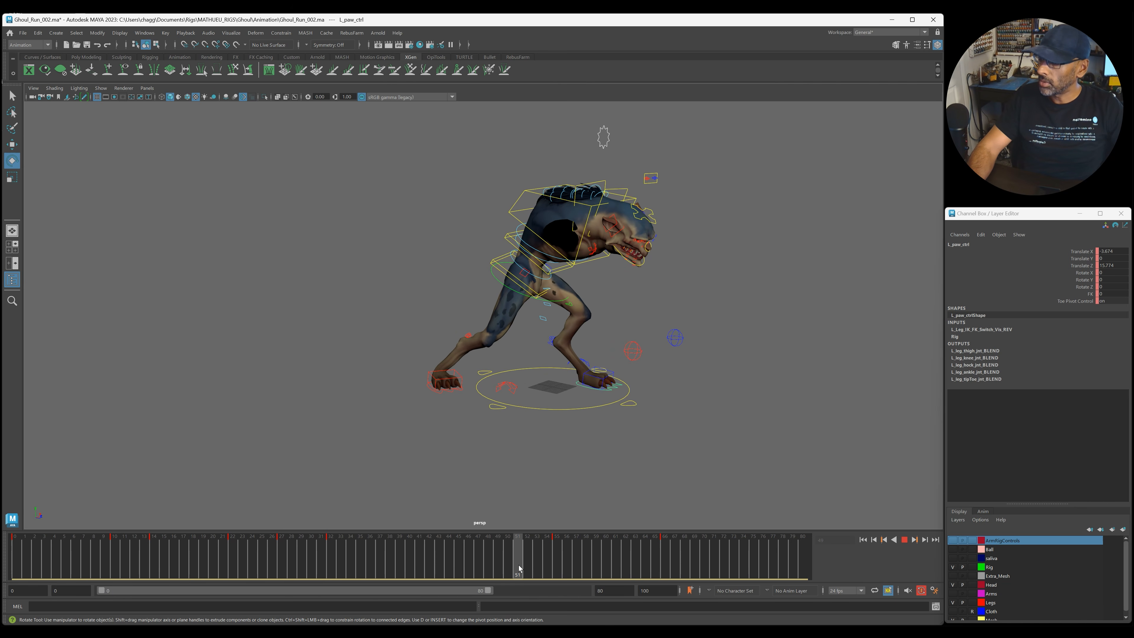
click(607, 392)
click(607, 392)
click(528, 567)
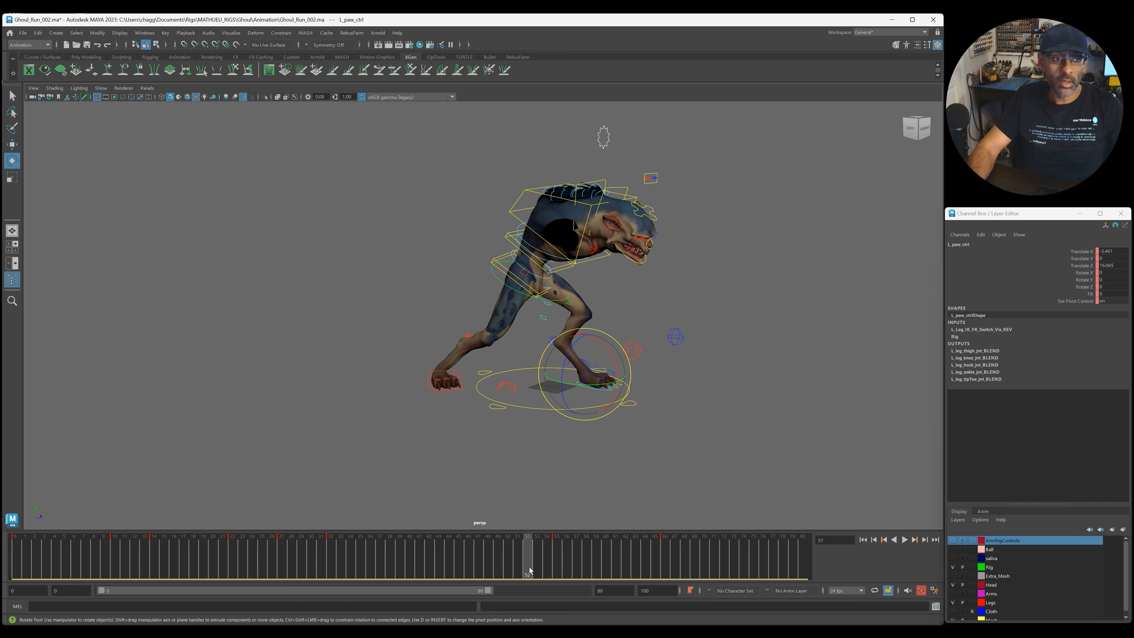
Copy the left paw control's frame 32 pose to frame 55, and retime its keys so it holds until frame 53 and lands by frame 57.
click(332, 553)
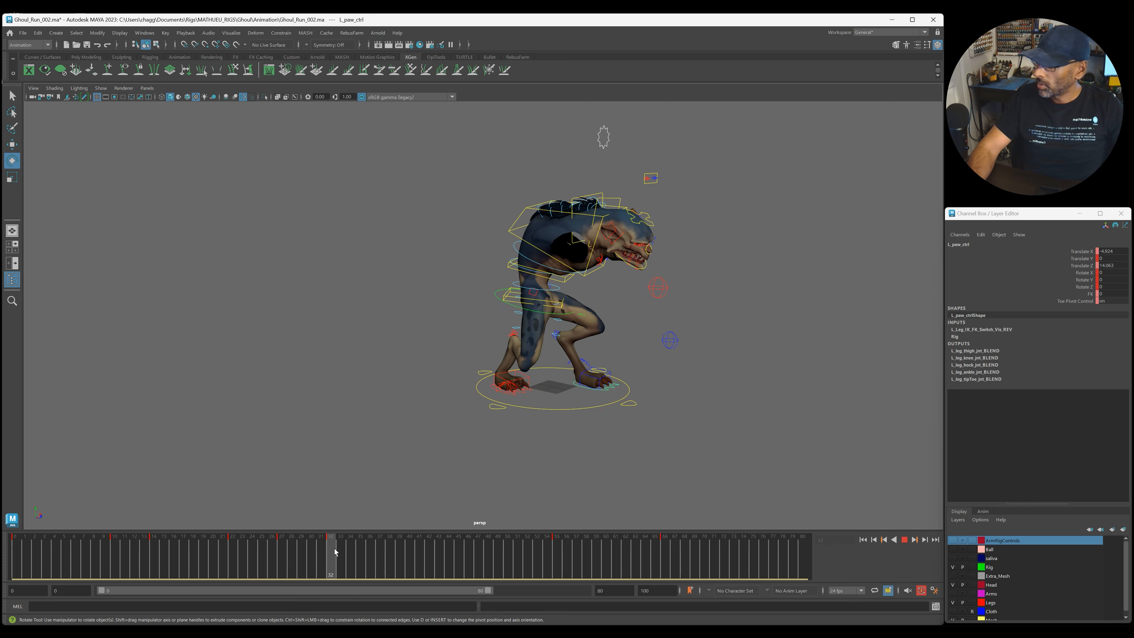
key(alt+v)
click(560, 554)
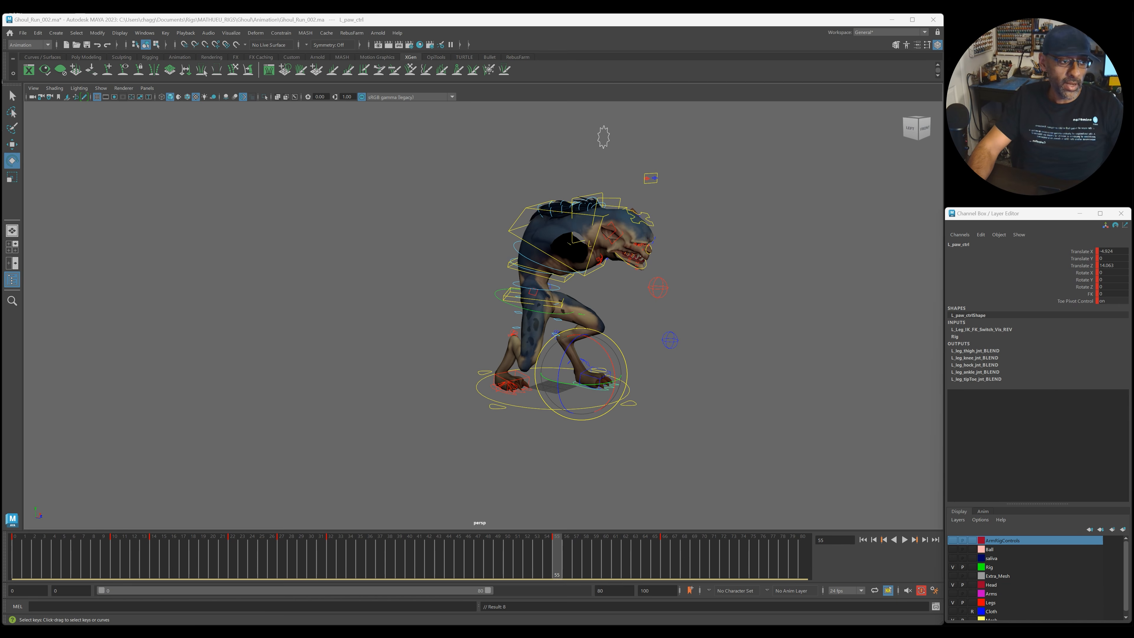
key(alt+v)
mouse_move(488, 551)
mouse_down()
mouse_move(520, 552)
mouse_move(394, 549)
mouse_move(664, 567)
mouse_up()
shift+click(556, 560)
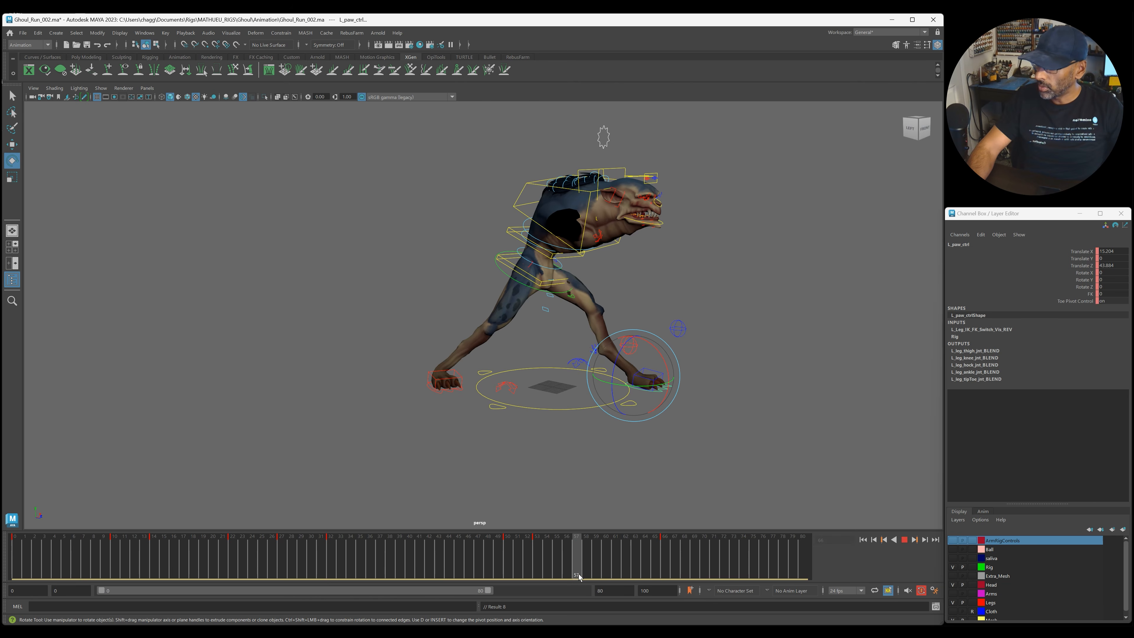
drag(578, 576, 536, 563)
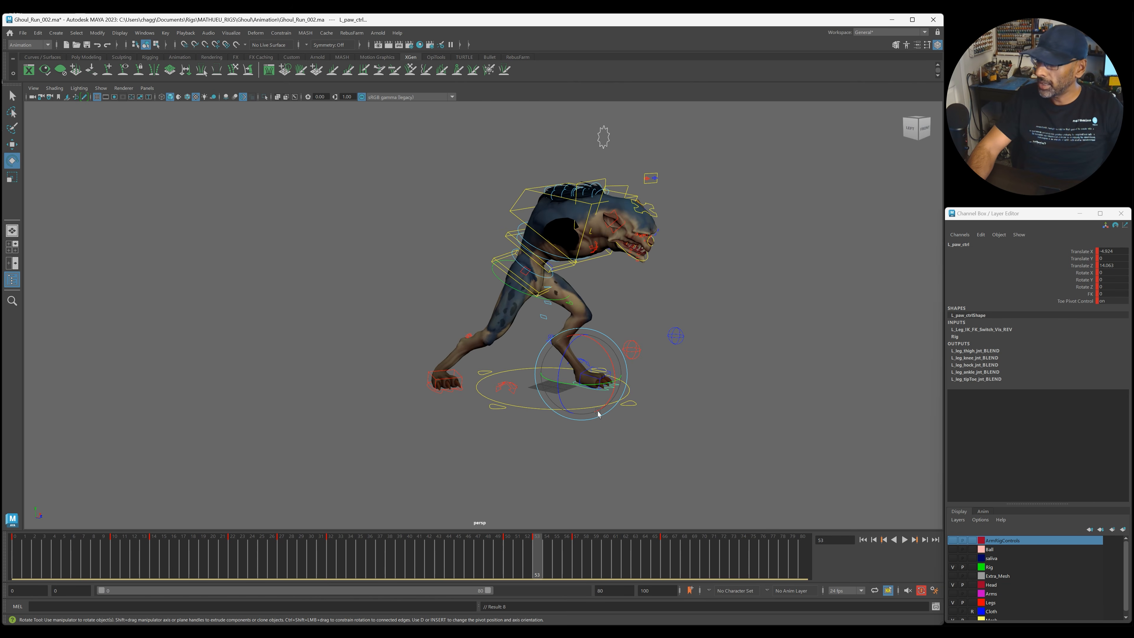
At frame 53, lift the left paw control to about 4.8 in Y, tilt it about -17 in Rotate X and move it forward.
key(w)
drag(577, 337, 576, 329)
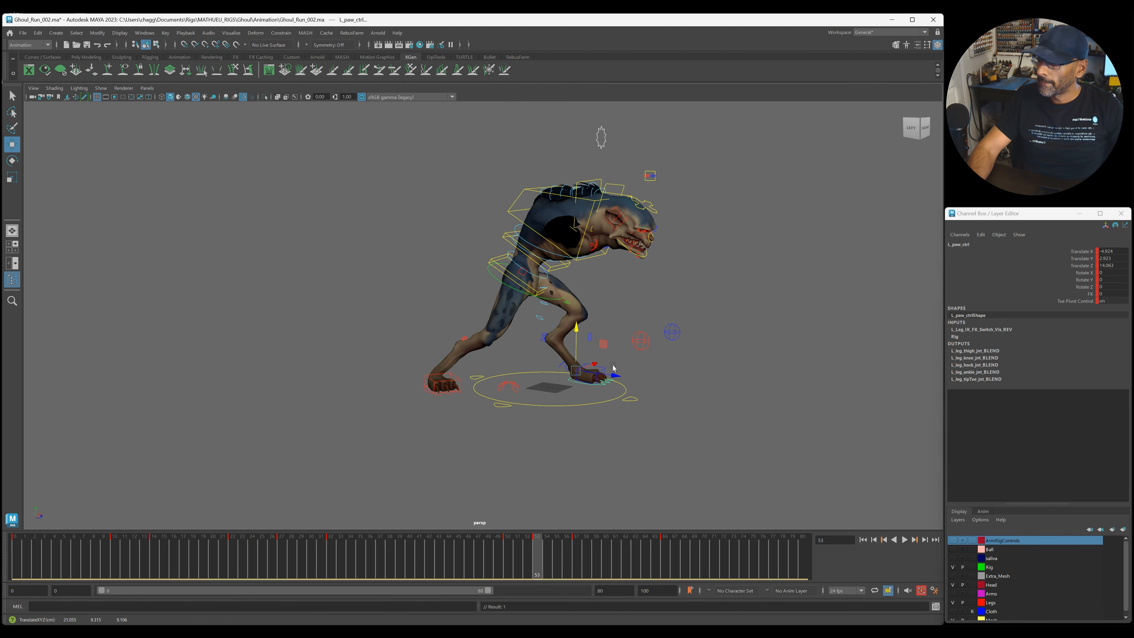
key(e)
drag(623, 376, 620, 361)
key(w)
middle_drag(617, 354, 616, 347)
From the front view, move the left paw control outward to about 9.2 in Translate X at frame 53, and play the step.
alt+drag(616, 347, 617, 391)
drag(537, 541, 537, 574)
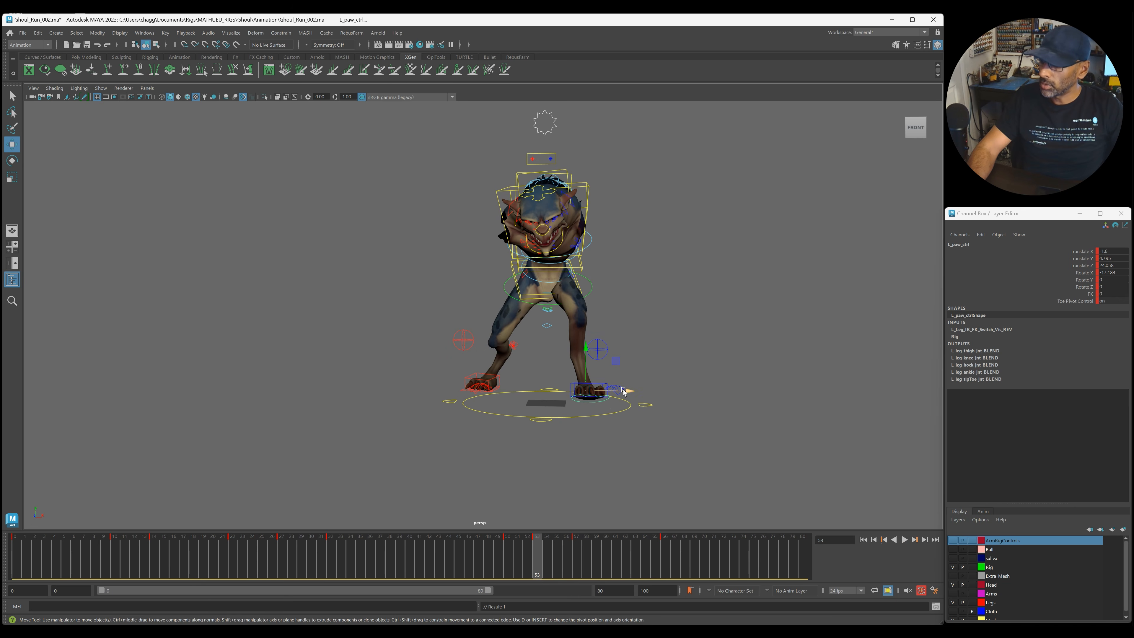
drag(625, 392, 640, 395)
drag(532, 542, 537, 568)
key(alt+v)
Shift the COG control sideways over the right leg at frame 53, and to about -16.2 in Translate X at frame 48.
click(532, 310)
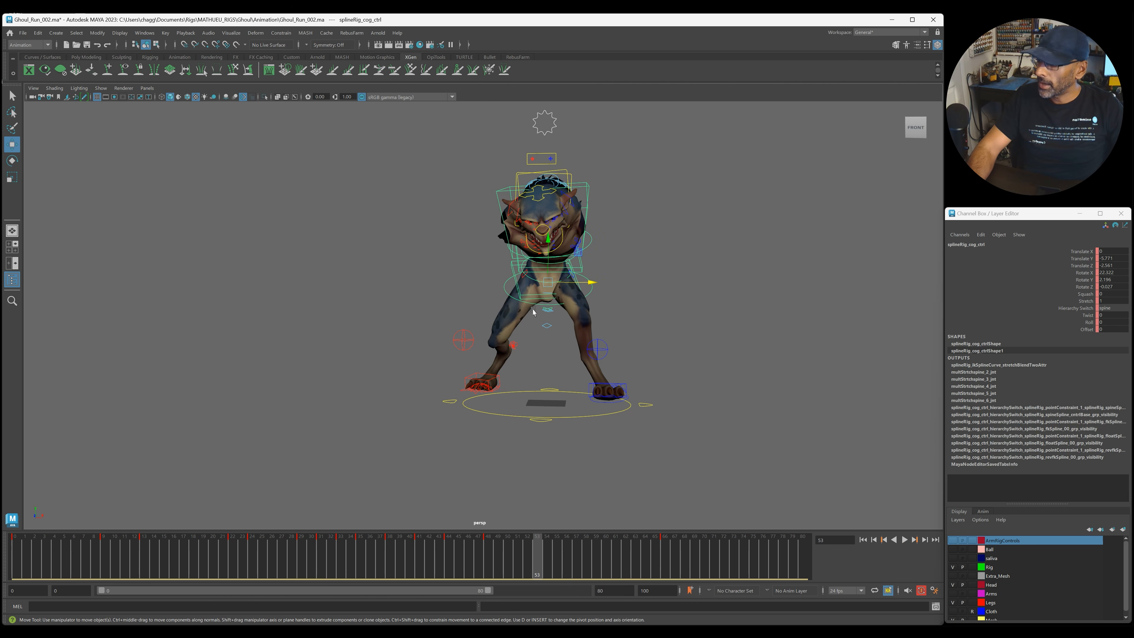
drag(591, 282, 579, 284)
drag(537, 566, 381, 556)
drag(474, 570, 489, 568)
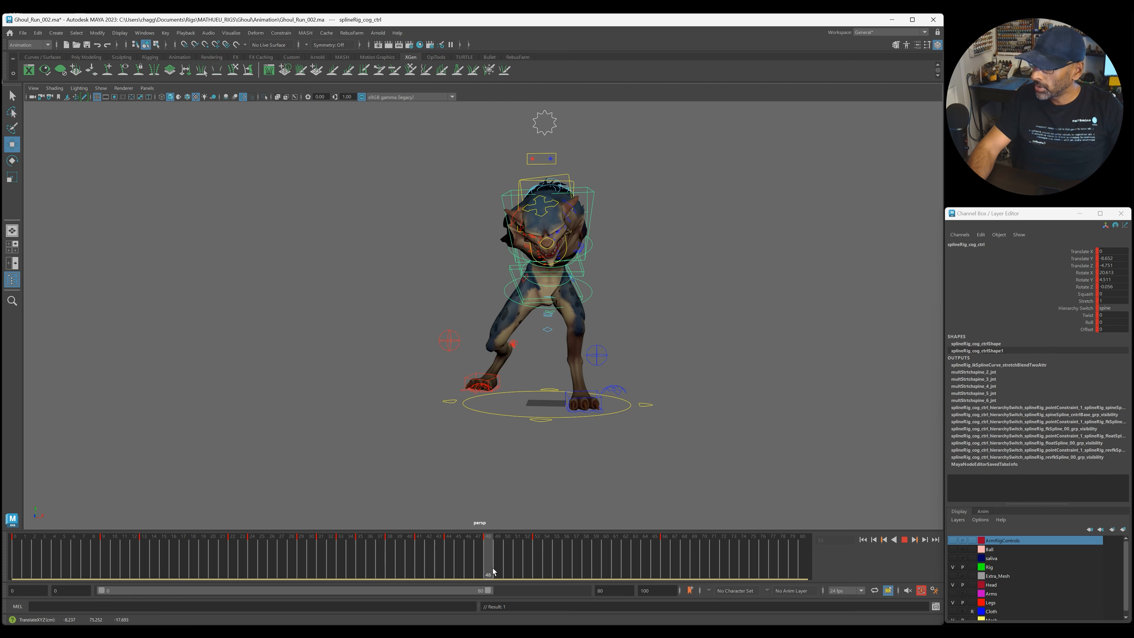
drag(590, 288, 582, 288)
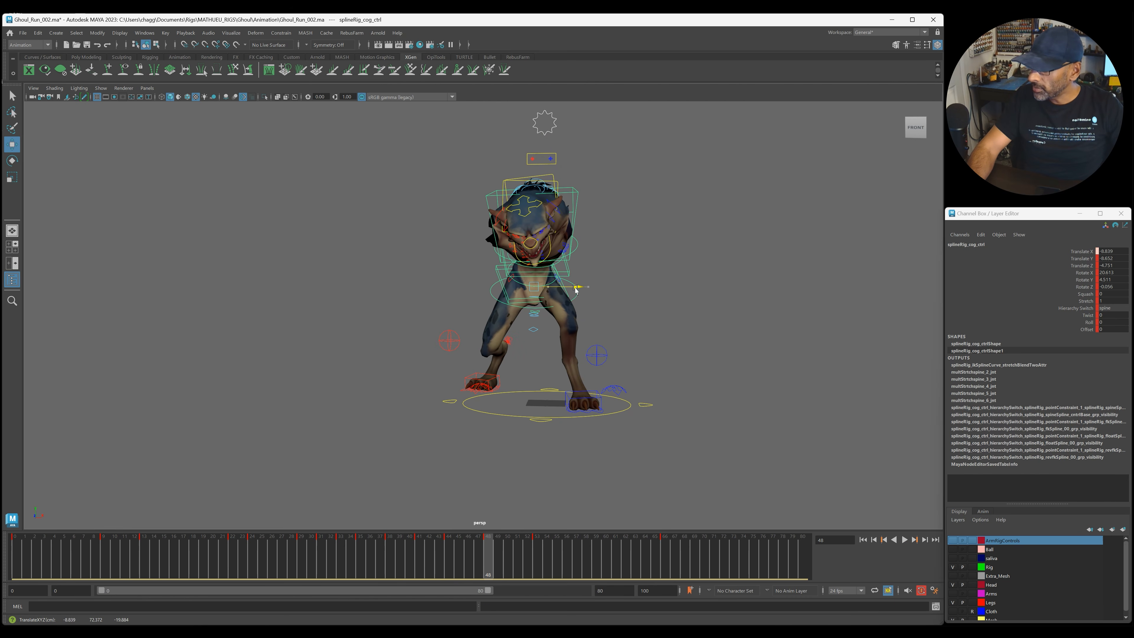
mouse_move(480, 558)
mouse_down()
mouse_move(424, 567)
mouse_move(488, 574)
mouse_up()
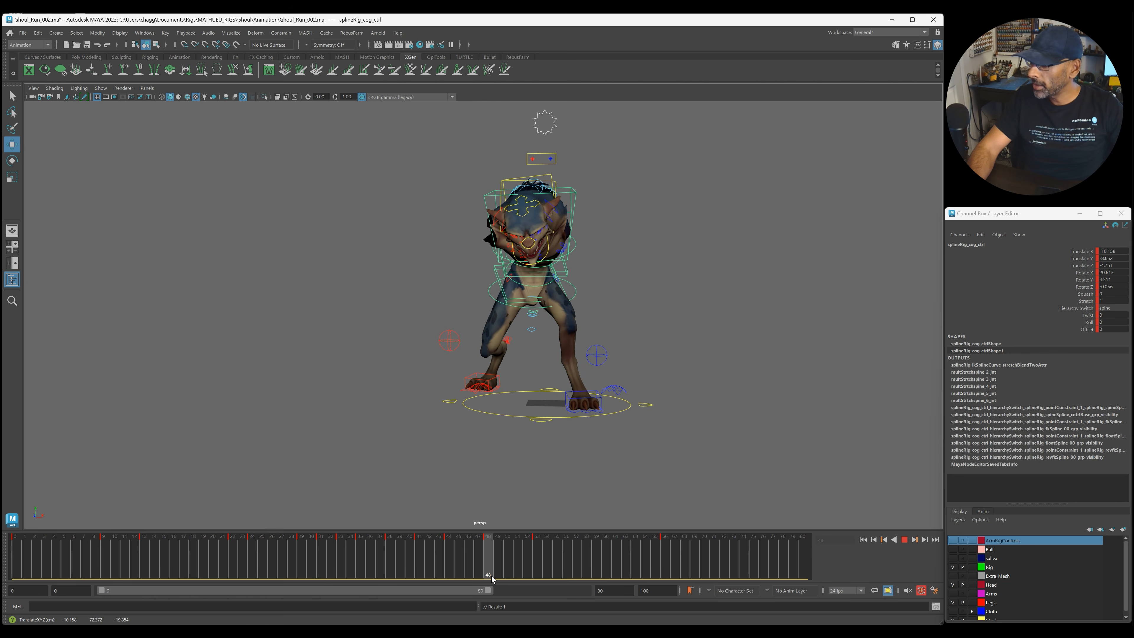
drag(579, 289, 570, 289)
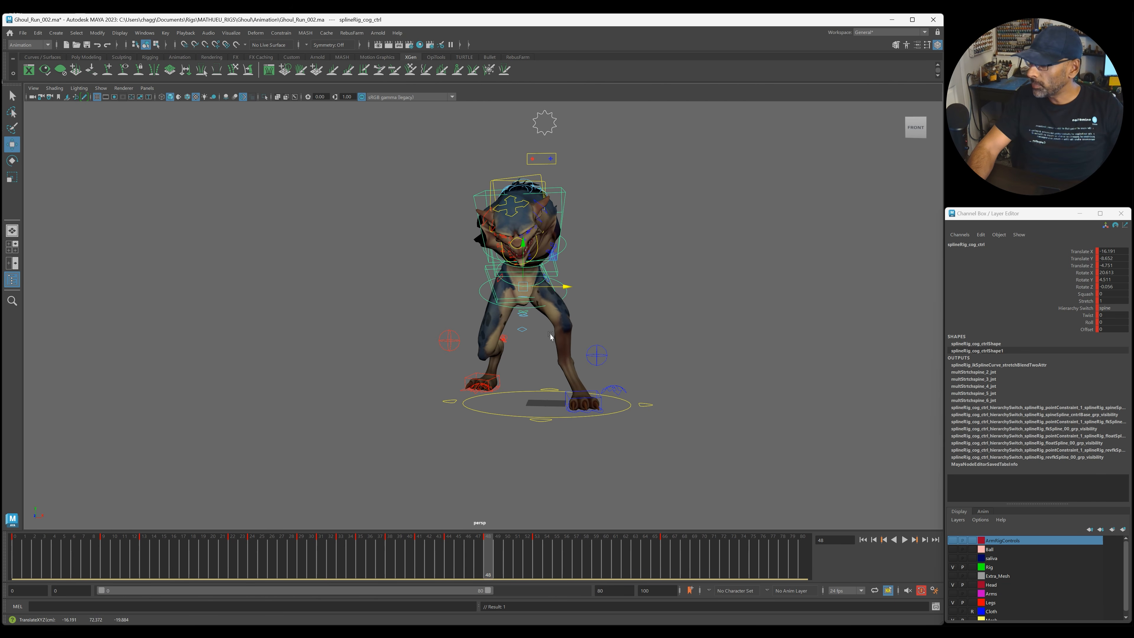
Set the COG control's Translate X to about -13.9 at frame 53, and shift it back toward the left leg at frame 61.
drag(487, 551, 537, 563)
drag(580, 283, 575, 284)
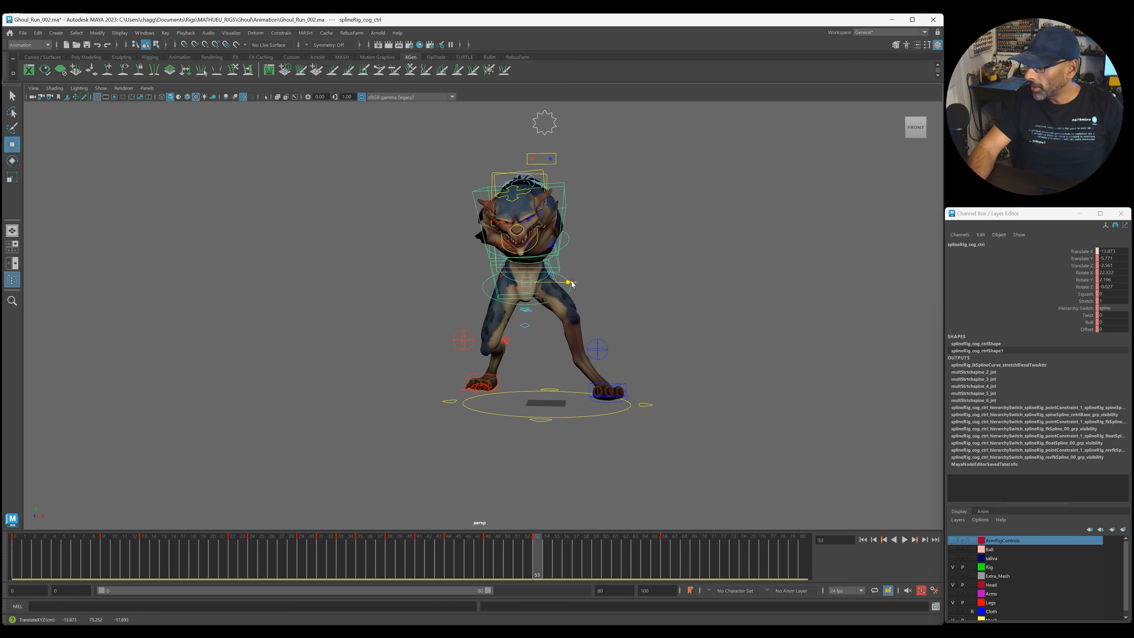
drag(479, 542, 616, 568)
drag(586, 277, 599, 281)
Play and scrub the animation from the front and side to check the COG weight shift during the step.
mouse_move(619, 566)
mouse_down()
mouse_move(660, 568)
mouse_move(544, 561)
mouse_up()
click(648, 572)
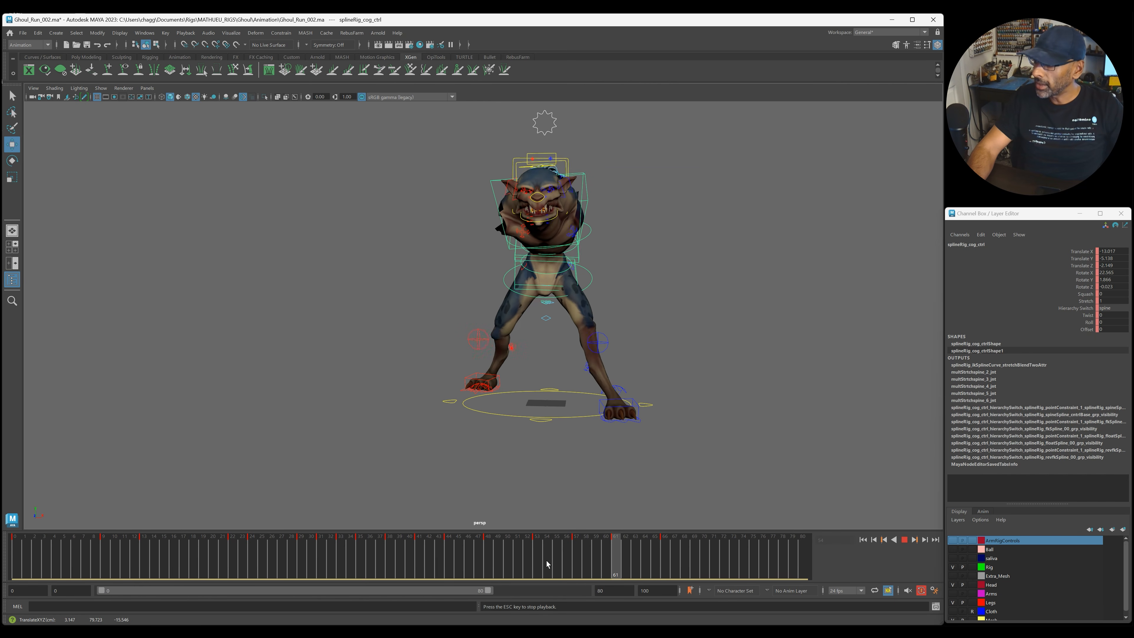
click(684, 567)
alt+drag(532, 461, 664, 546)
click(467, 551)
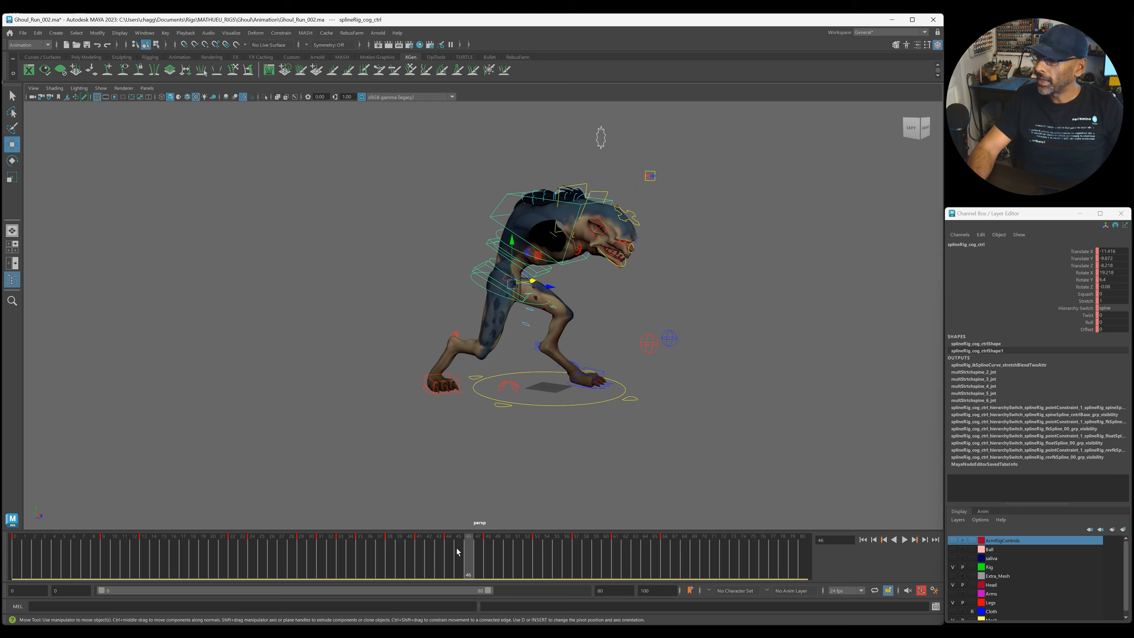
key(alt+v)
alt+drag(597, 468, 605, 465)
key(alt+v)
drag(535, 566, 578, 571)
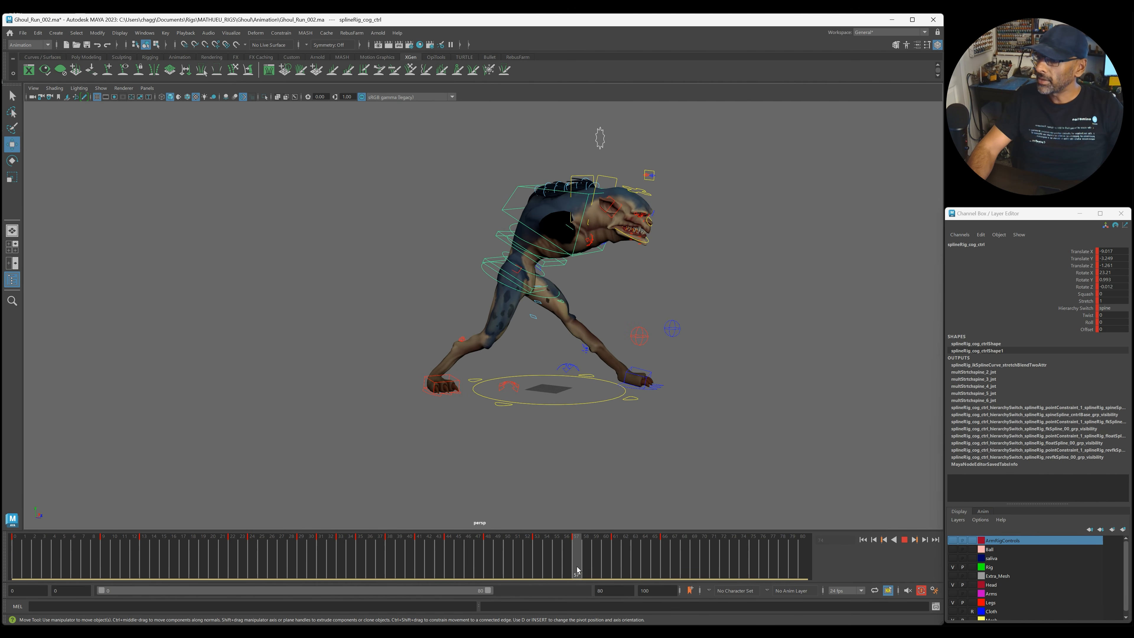
Tilt the left paw control's toes up and pull it back at frame 57, then pull it back to about 19 in Translate Z at frame 53.
click(650, 391)
key(e)
mouse_move(660, 380)
mouse_down()
mouse_move(651, 364)
mouse_move(658, 381)
mouse_up()
key(w)
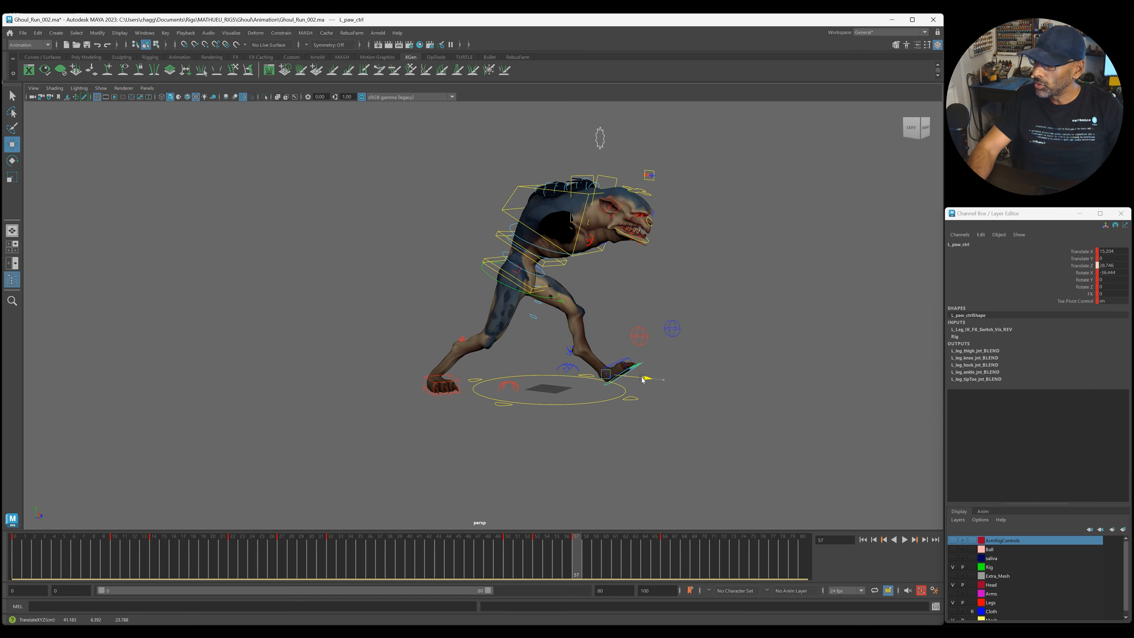
drag(588, 549, 537, 564)
drag(635, 375, 630, 374)
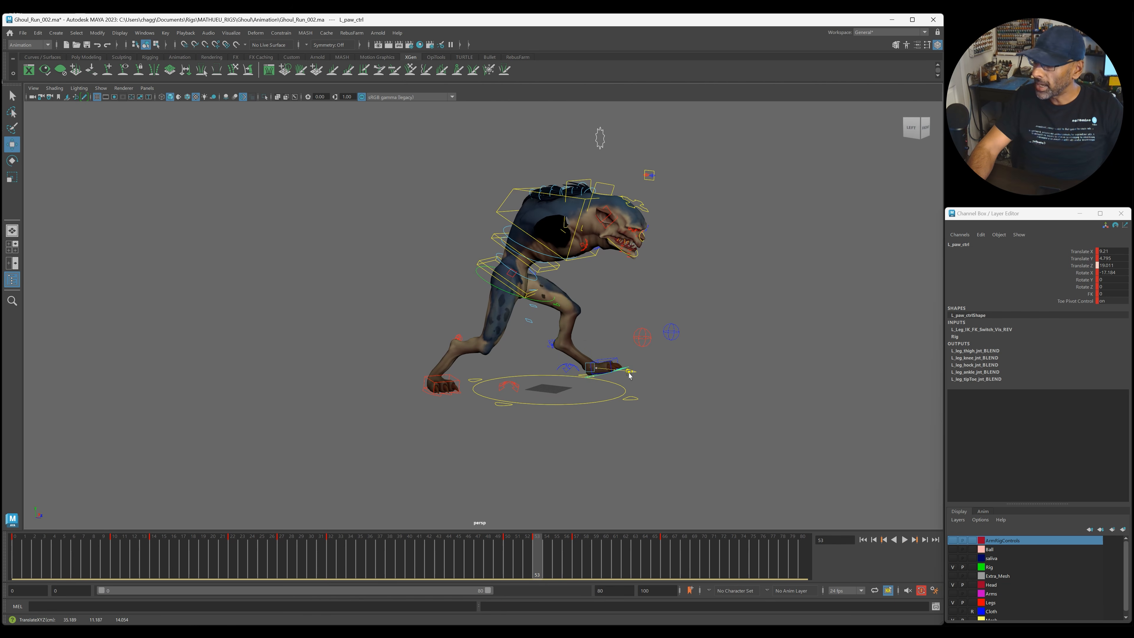
Copy the left paw control's planted frame 66 pose to frame 60, and play the animation.
drag(507, 559, 669, 566)
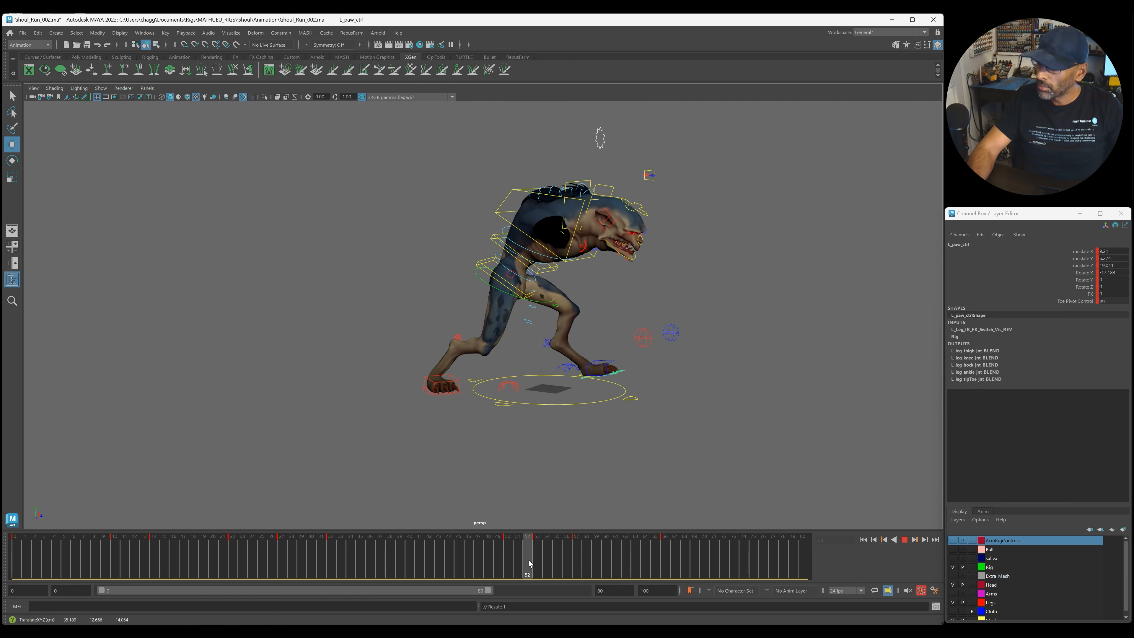
key(Escape)
drag(664, 563, 607, 564)
key(alt+v)
Play the animation from the front and three-quarter angles to review the step and landing.
drag(514, 558, 547, 563)
key(alt+v)
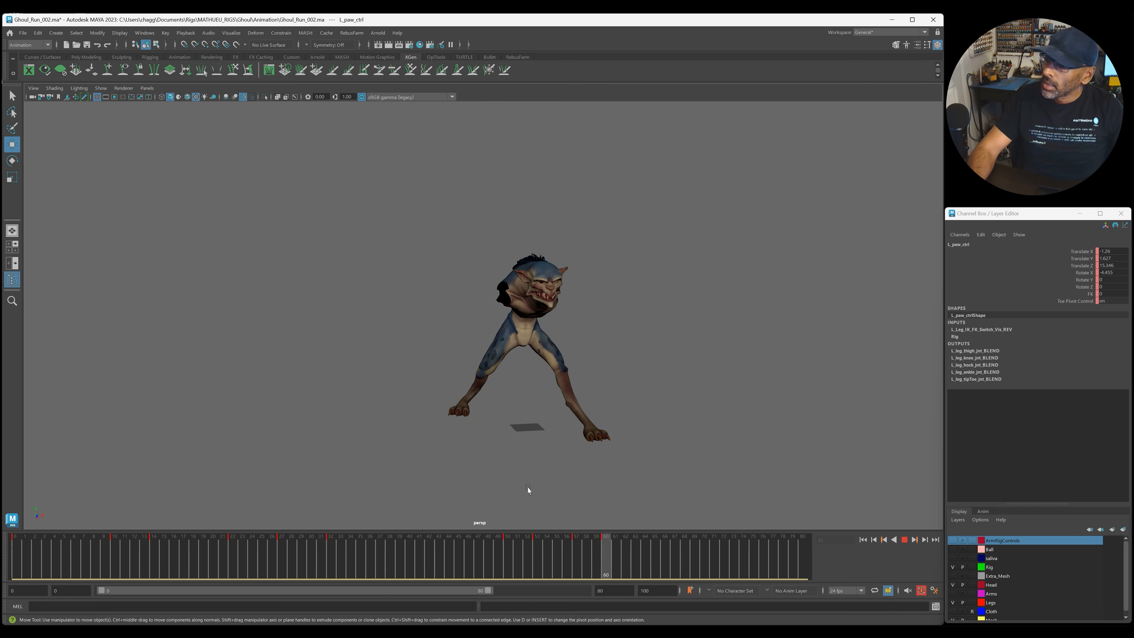
key(Escape)
drag(572, 554, 493, 562)
key(alt+v)
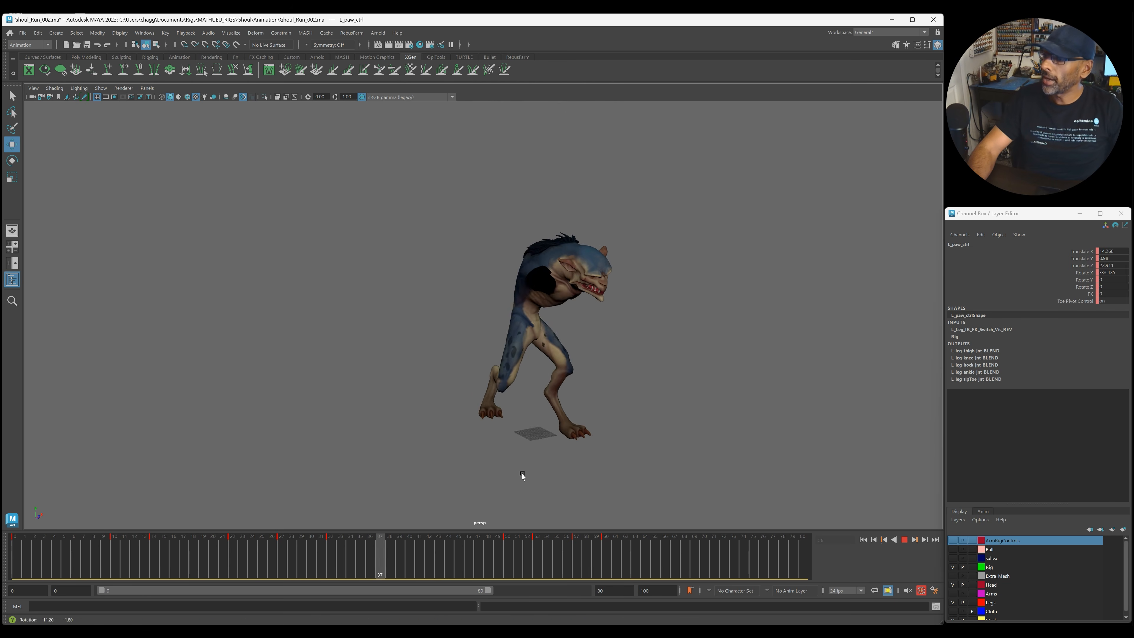
key(Escape)
drag(519, 539, 335, 525)
key(alt+v)
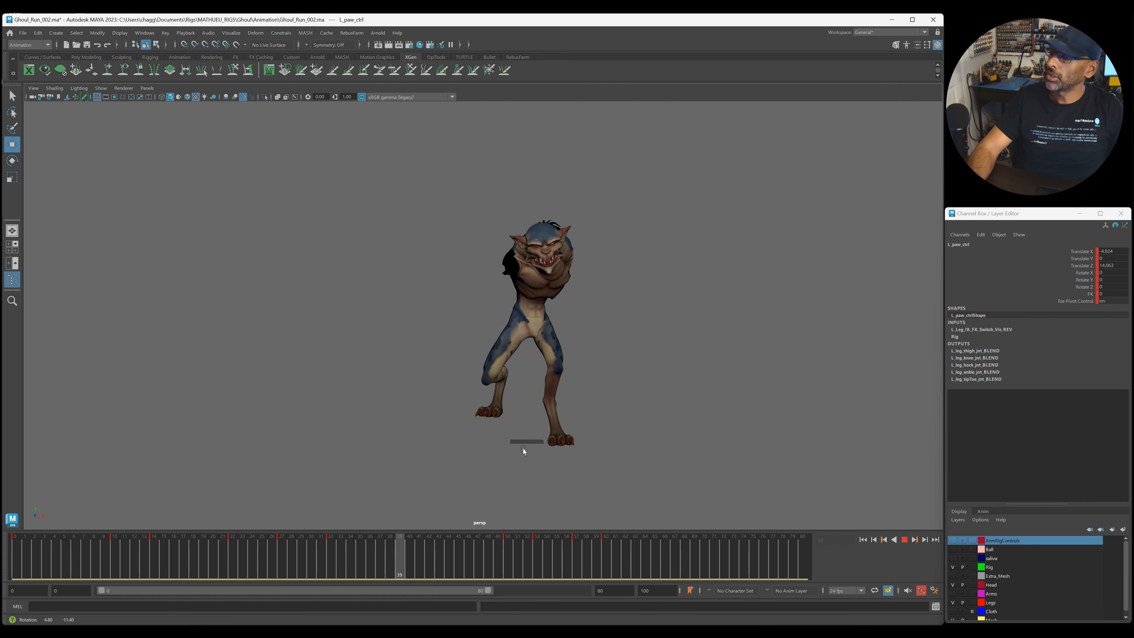
key(Escape)
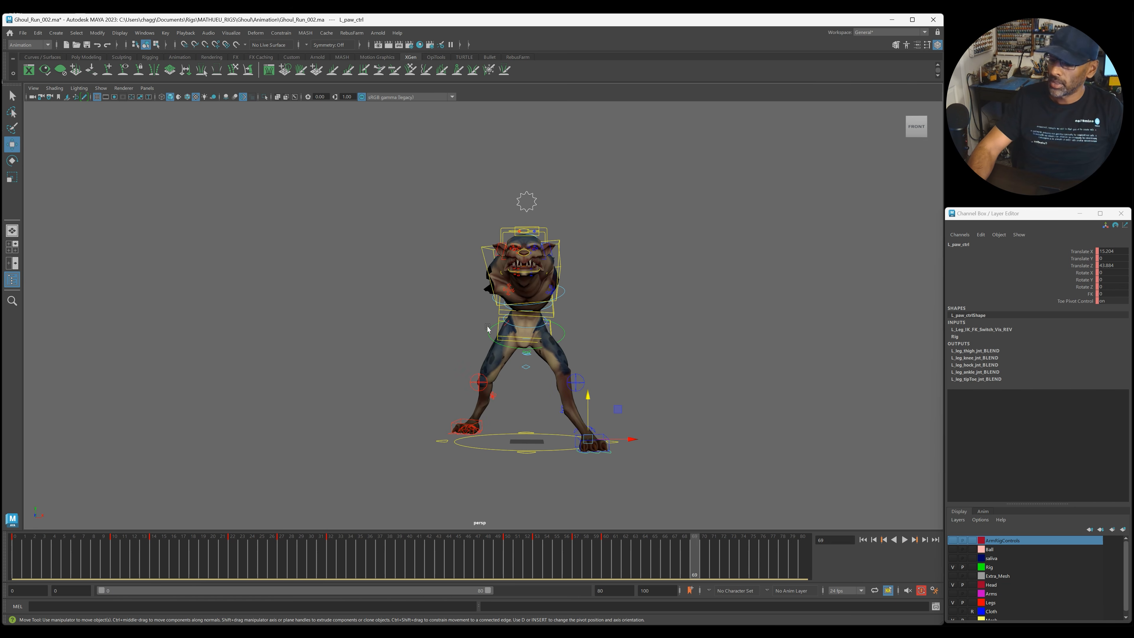
Select the COG control and isolate its Translate X curve in the Graph Editor, framing the character beside it.
click(567, 341)
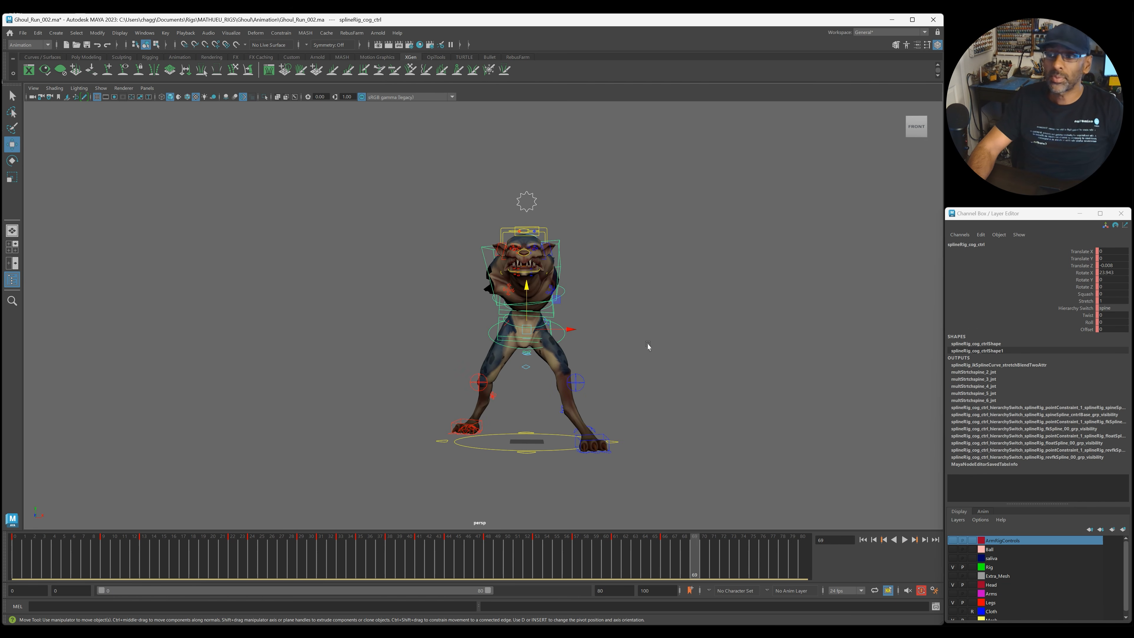
alt+middle_drag(648, 346, 342, 329)
alt+drag(342, 329, 372, 338)
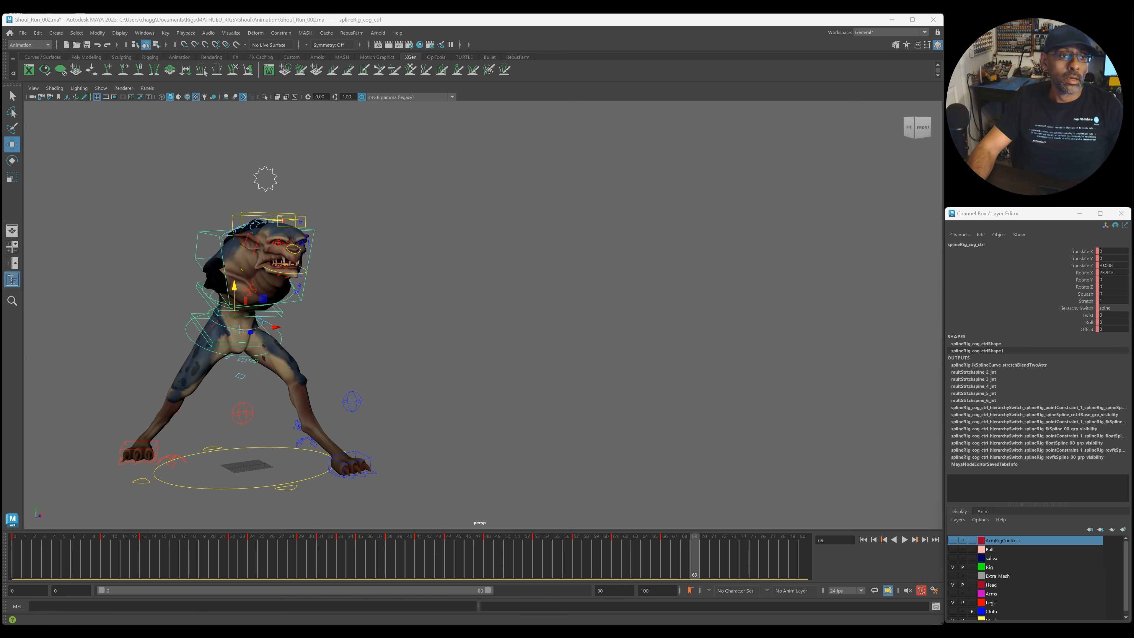
drag(531, 106, 428, 120)
click(386, 169)
Delete the COG control's Translate X key at frame 38 to smooth the dip in the curve.
drag(362, 562, 374, 562)
mouse_move(285, 496)
alt+mouse_down()
mouse_move(249, 473)
mouse_move(278, 466)
mouse_move(299, 486)
alt+mouse_up()
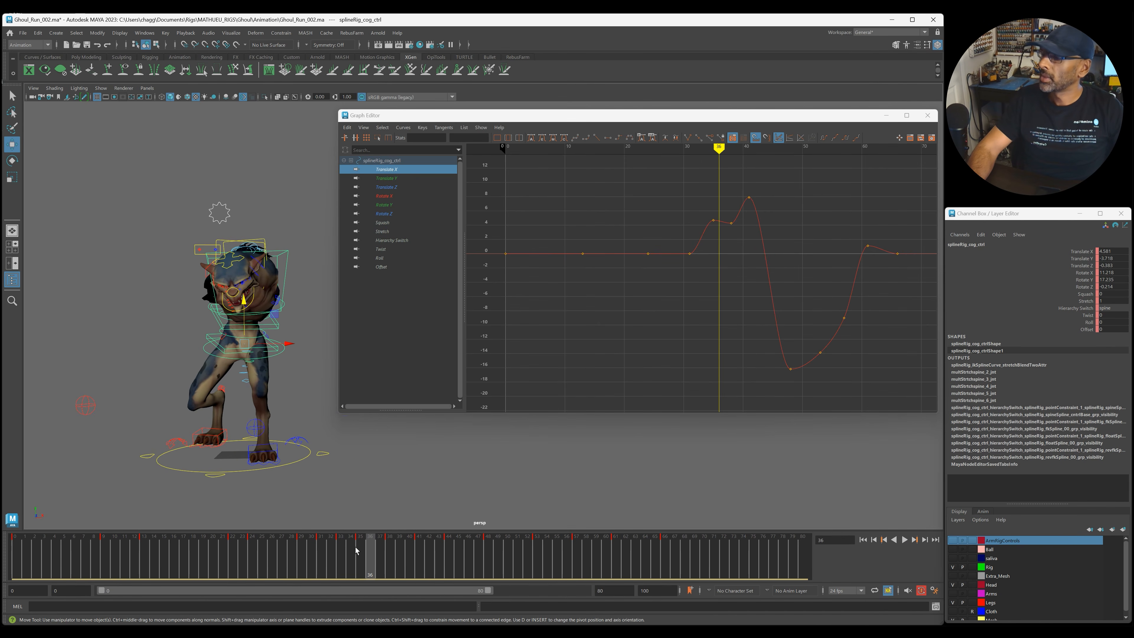
click(388, 553)
drag(725, 215, 741, 236)
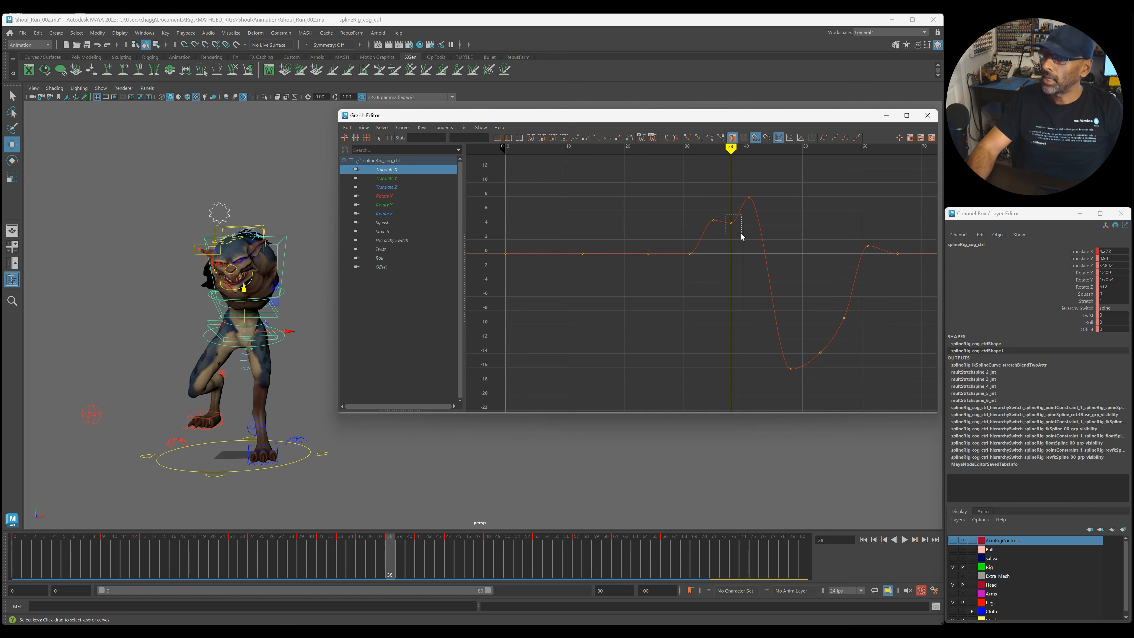
key(Delete)
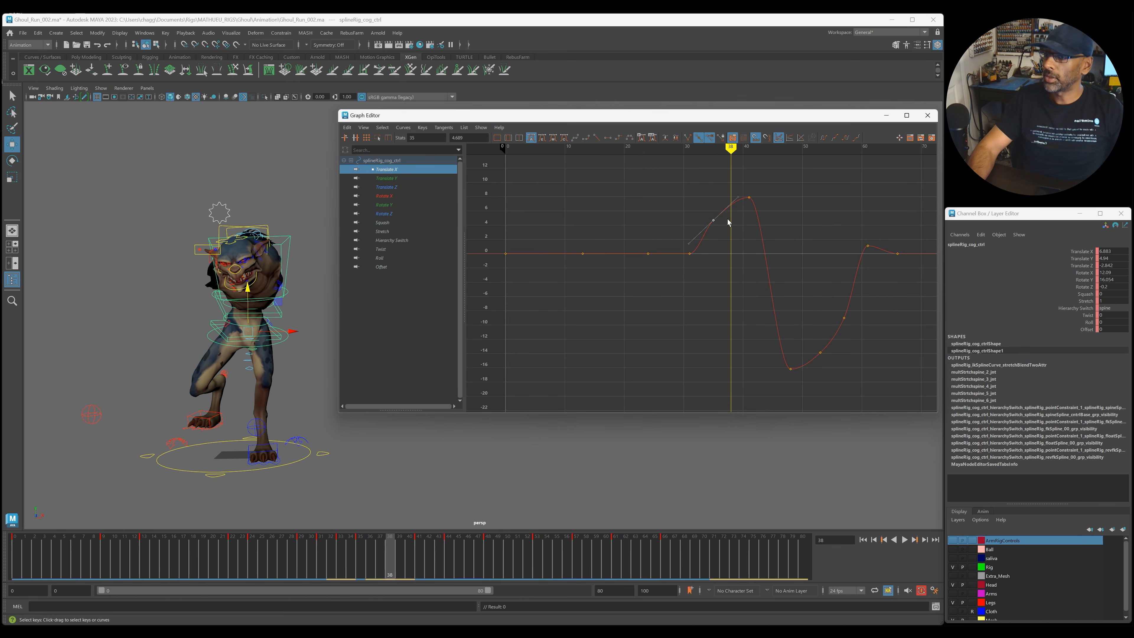
Lower the COG control's Translate X key at frame 61 to about -3.1, and play the animation back.
drag(389, 569, 606, 554)
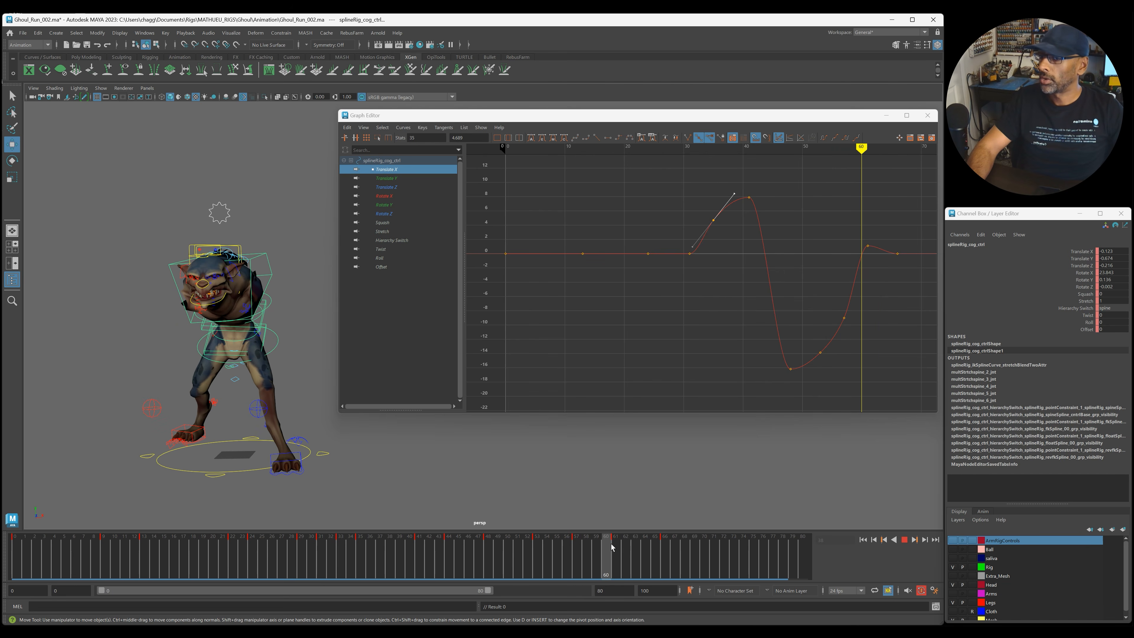
drag(851, 237, 881, 271)
key(a)
shift+middle_drag(875, 264, 874, 286)
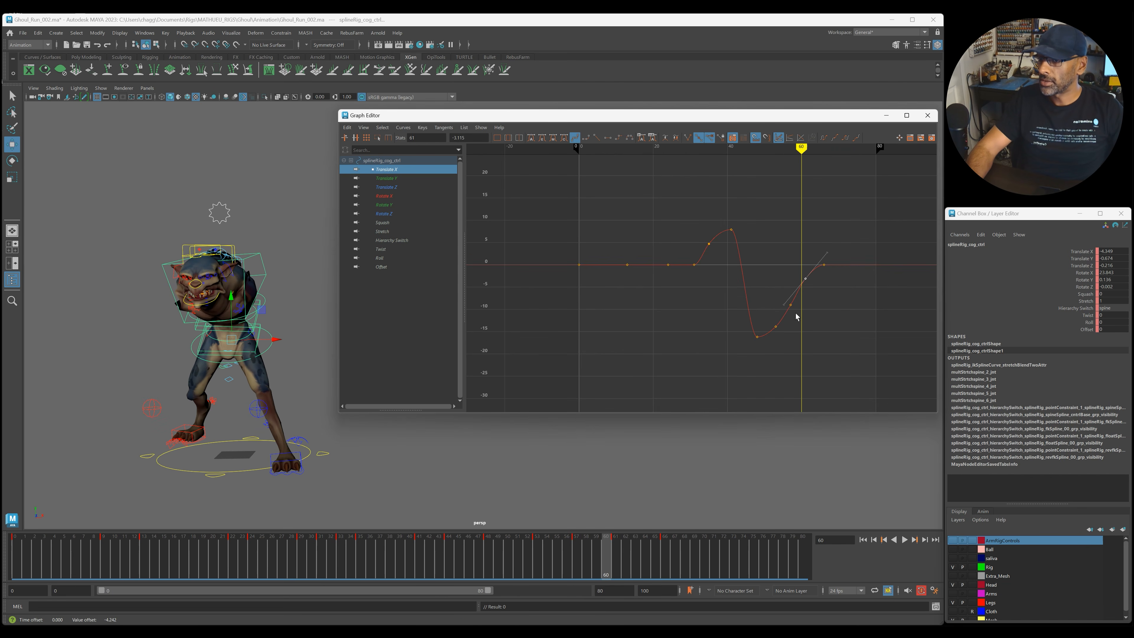
drag(623, 564, 548, 554)
key(alt+v)
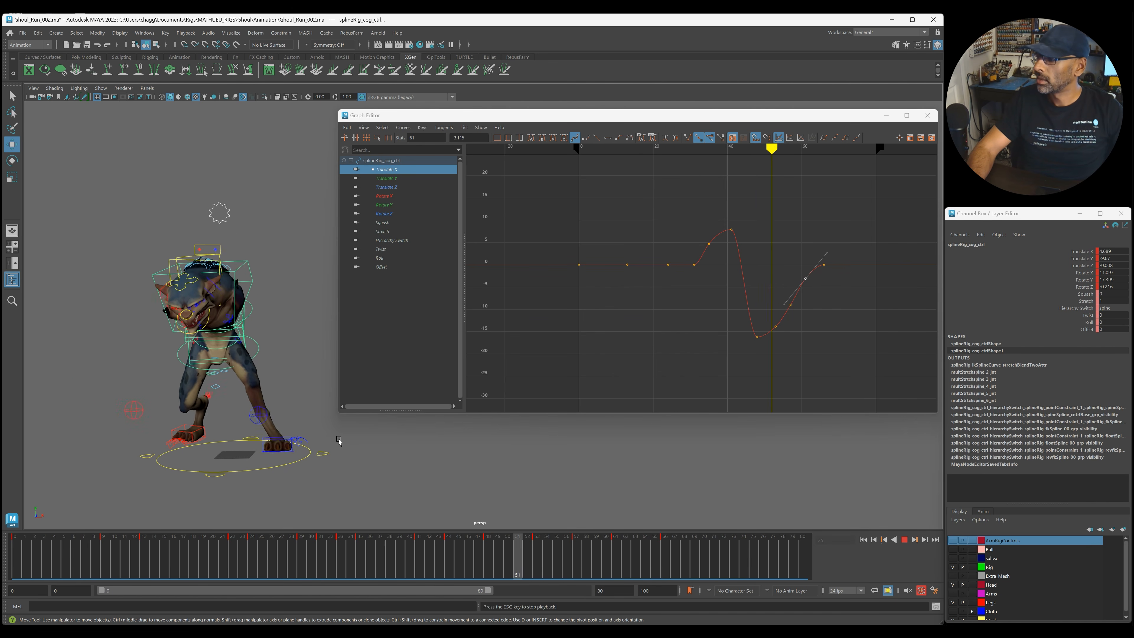
drag(474, 558, 430, 560)
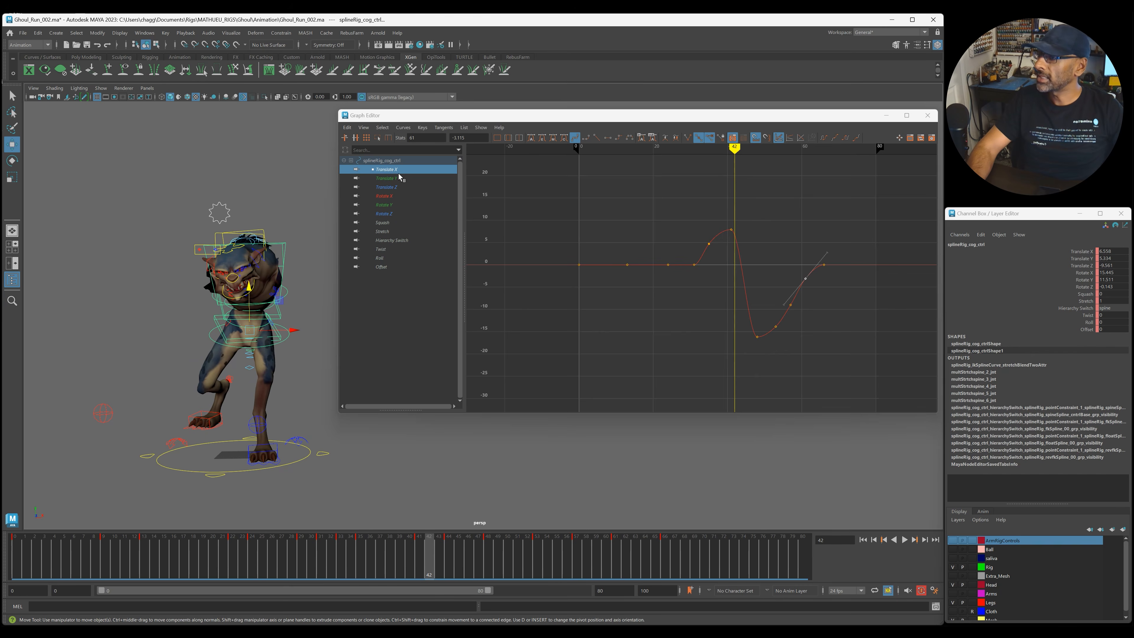
Compare the COG control's Translate Y and Translate X curves, and move its frame 41 keys to frame 39.
click(387, 177)
ctrl+alt+drag(811, 384, 813, 382)
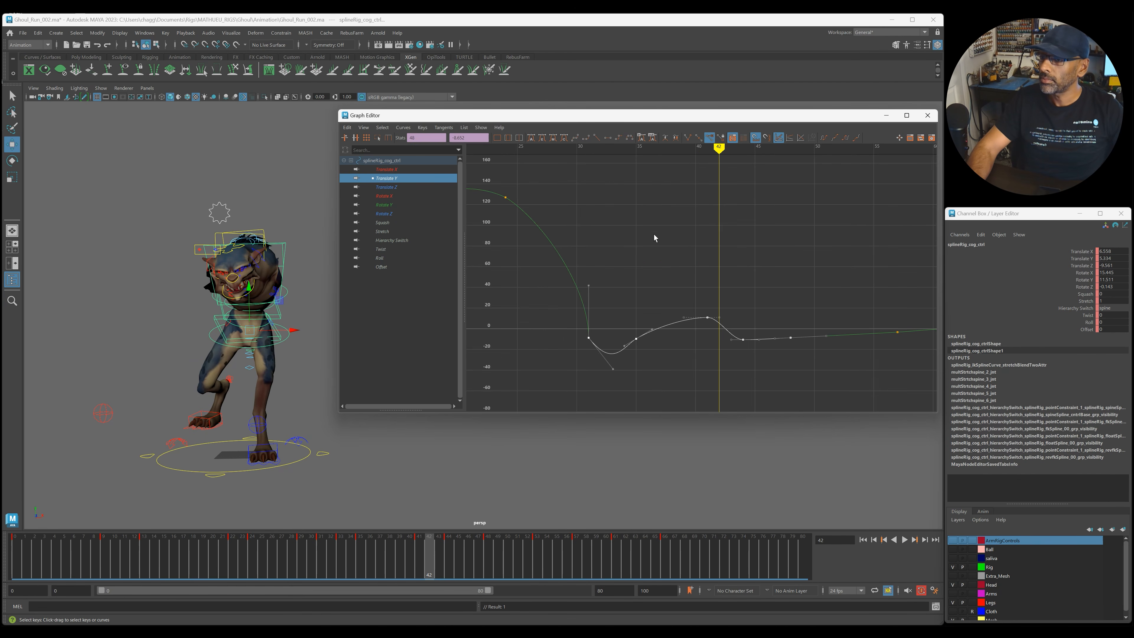
click(402, 170)
key(f)
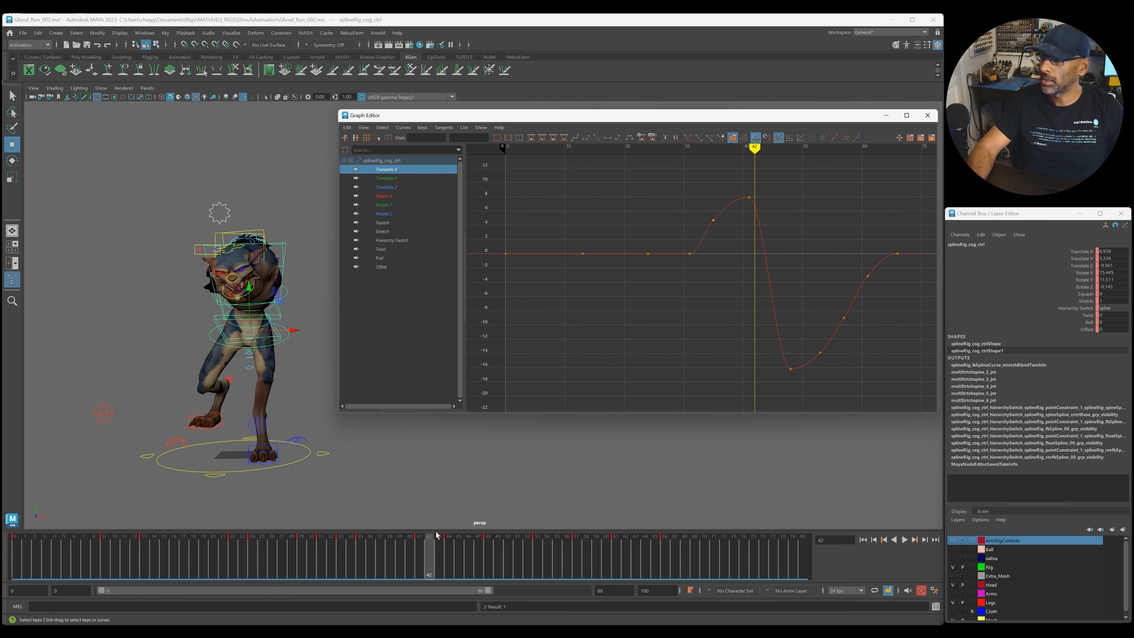
mouse_move(423, 565)
mouse_down()
mouse_move(388, 565)
mouse_move(416, 568)
mouse_move(402, 567)
mouse_up()
shift+click(417, 567)
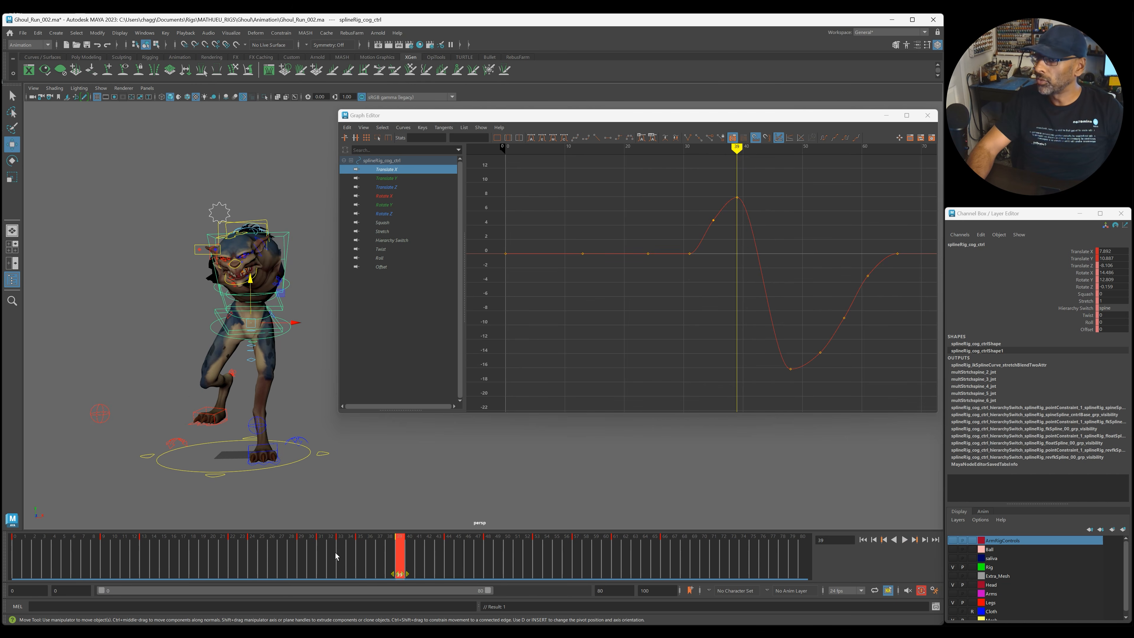
Delete the COG control's Translate X key at frame 35, and play the animation to check the weight shift.
click(360, 558)
drag(705, 209, 724, 230)
key(Delete)
middle_click(561, 476)
key(alt+v)
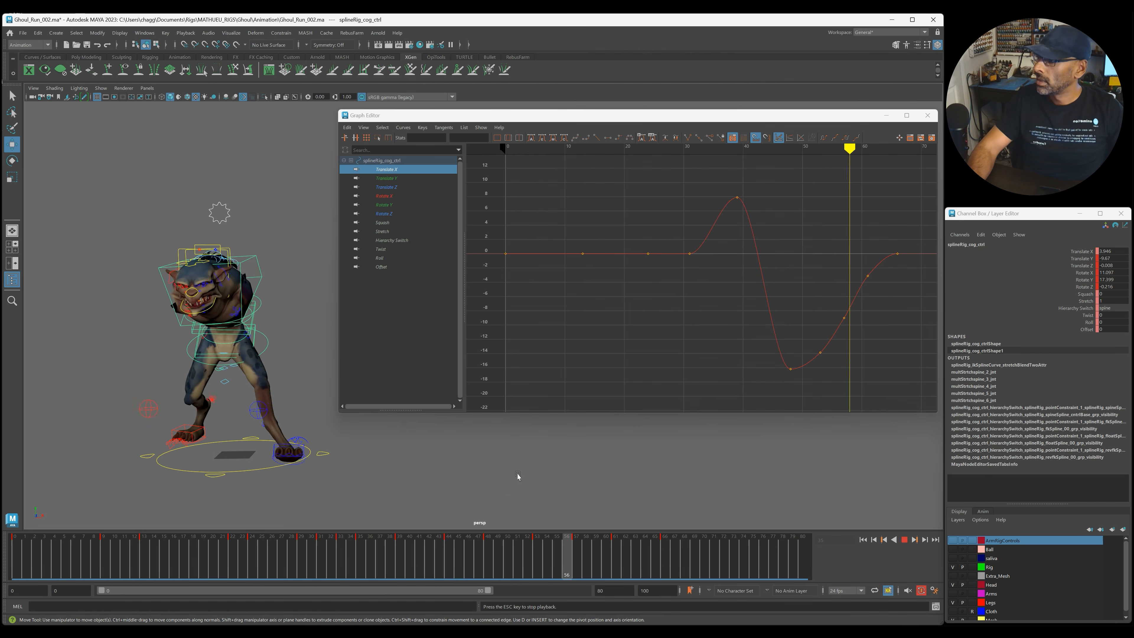
drag(430, 559, 399, 562)
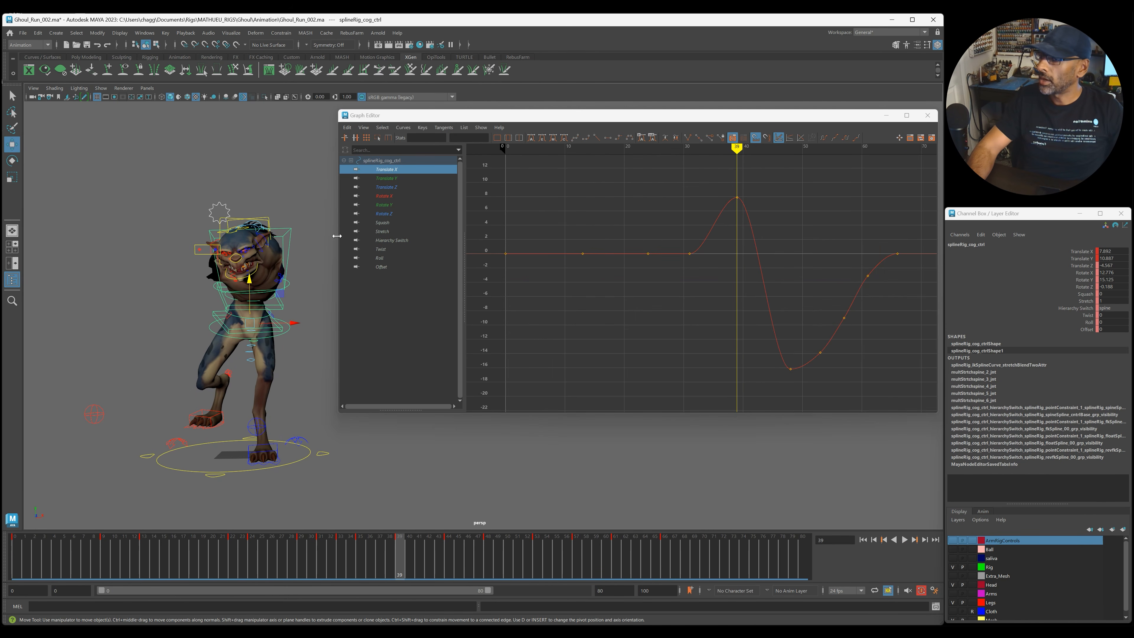
Isolate the COG control's Translate Y curve and lower its key at frame 39 to about 6.4.
click(396, 178)
key(f)
drag(725, 311, 745, 337)
key(f)
middle_drag(748, 302, 740, 338)
alt+shift+right_drag(722, 324, 726, 257)
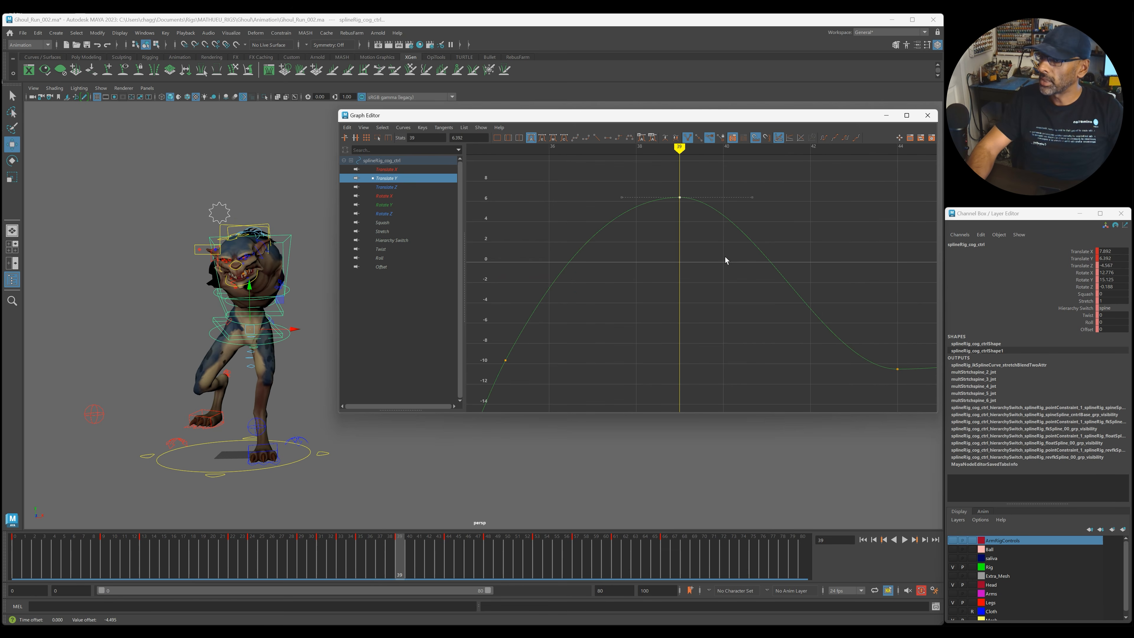
Isolate the COG control's Translate Z curve, and review the landing motion from the front and the side.
click(386, 187)
key(f)
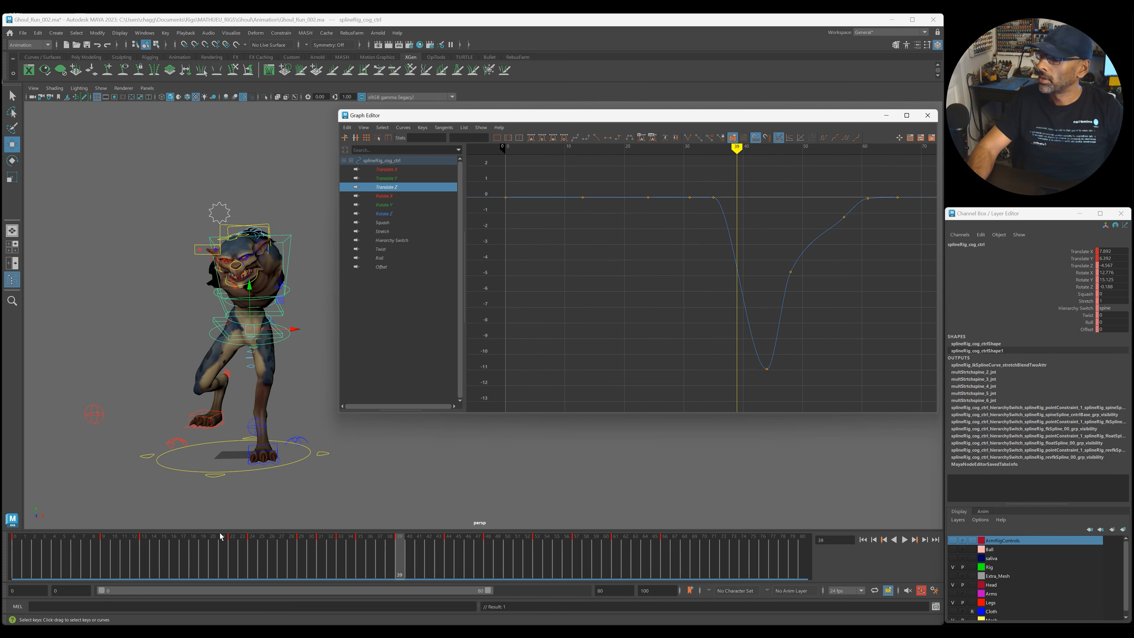
key(alt+v)
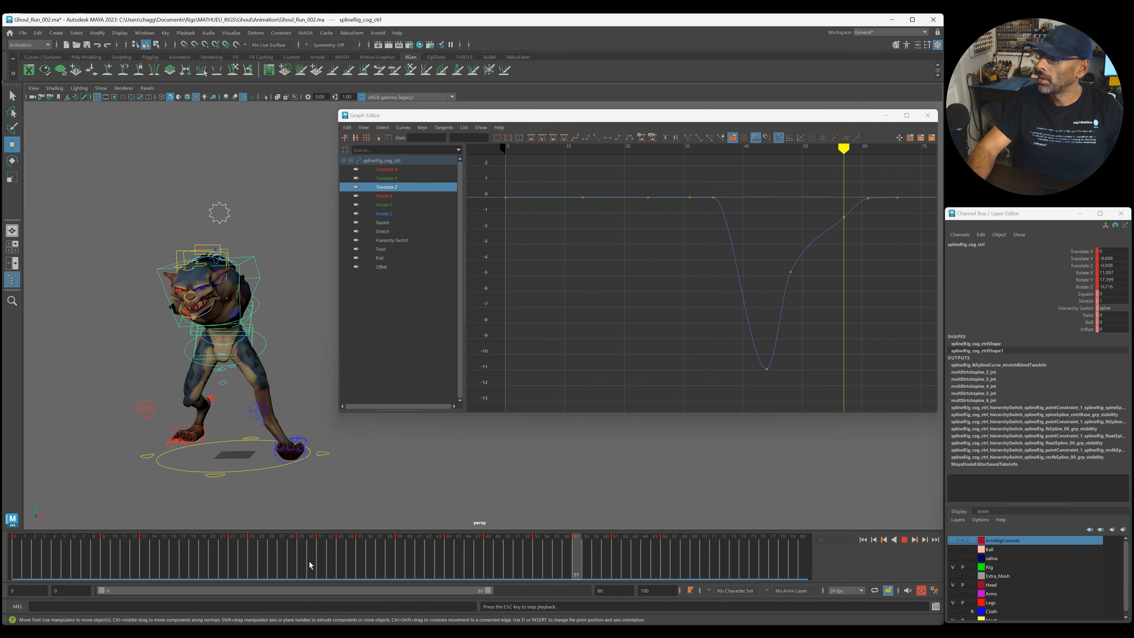
mouse_move(336, 565)
mouse_down()
mouse_move(478, 568)
mouse_move(337, 565)
mouse_move(392, 562)
mouse_up()
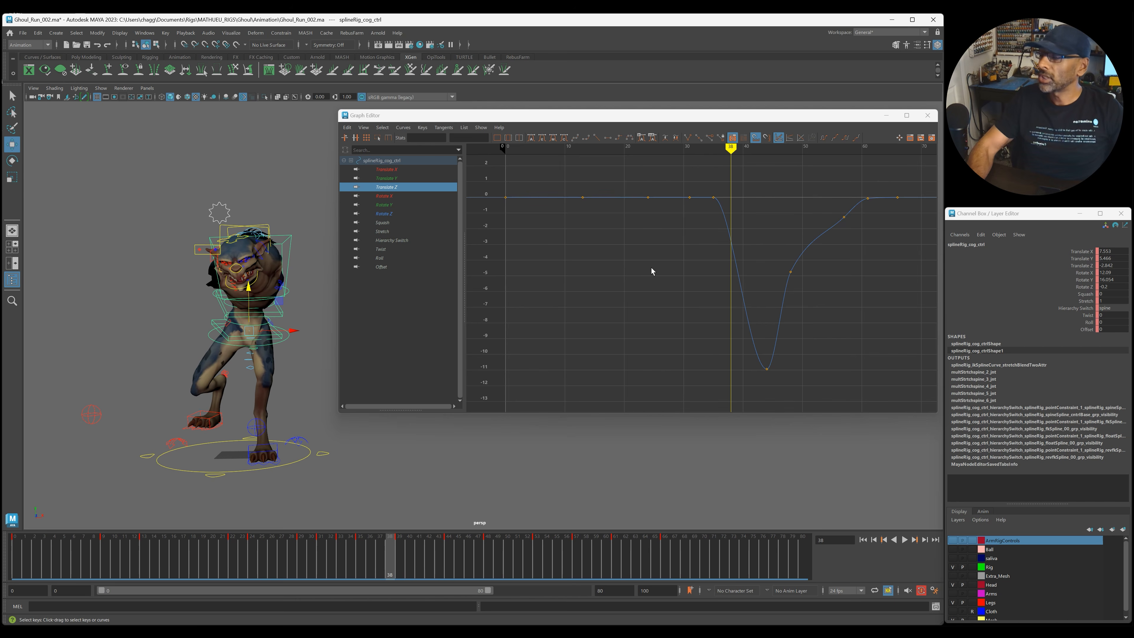
drag(404, 562, 363, 558)
alt+drag(264, 456, 293, 433)
alt+middle_drag(294, 433, 210, 380)
alt+right_drag(246, 379, 193, 383)
alt+middle_drag(194, 383, 92, 400)
alt+right_drag(179, 393, 214, 409)
drag(310, 550, 489, 543)
Lower the COG control's Translate Z key at frame 48 to about -6.9.
drag(784, 250, 812, 284)
shift+middle_drag(812, 284, 812, 318)
scroll(839, 250, up, 4)
key(a)
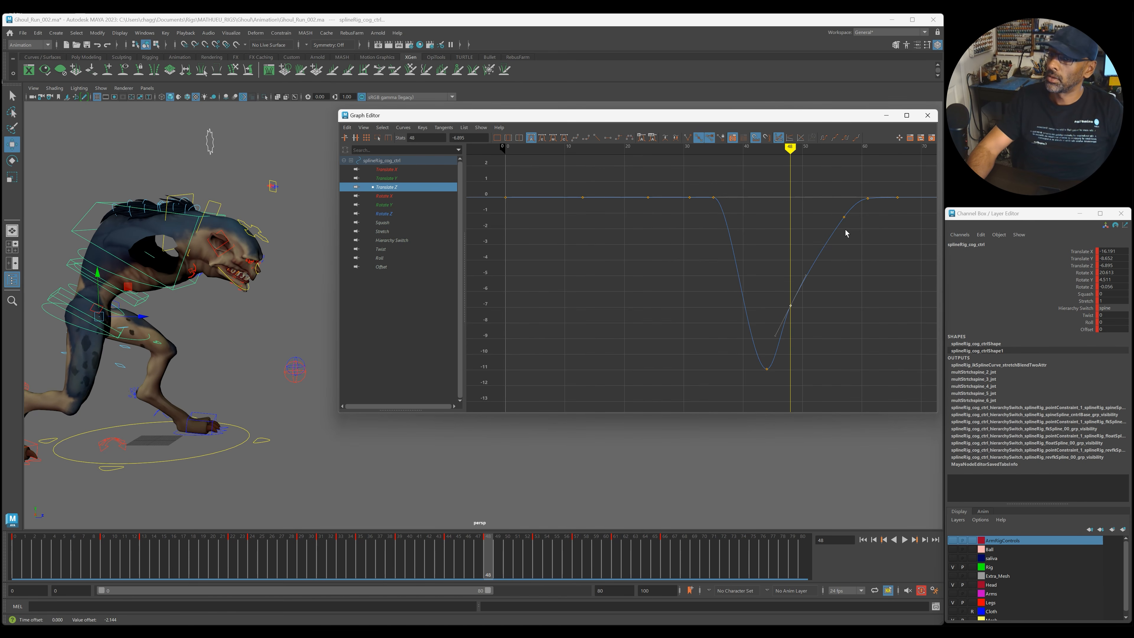
Delete the COG control's Translate Z keys at frames 57 and 48, and play the animation.
key(Delete)
drag(801, 305, 779, 280)
drag(779, 279, 810, 321)
key(Delete)
drag(409, 557, 389, 553)
key(alt+v)
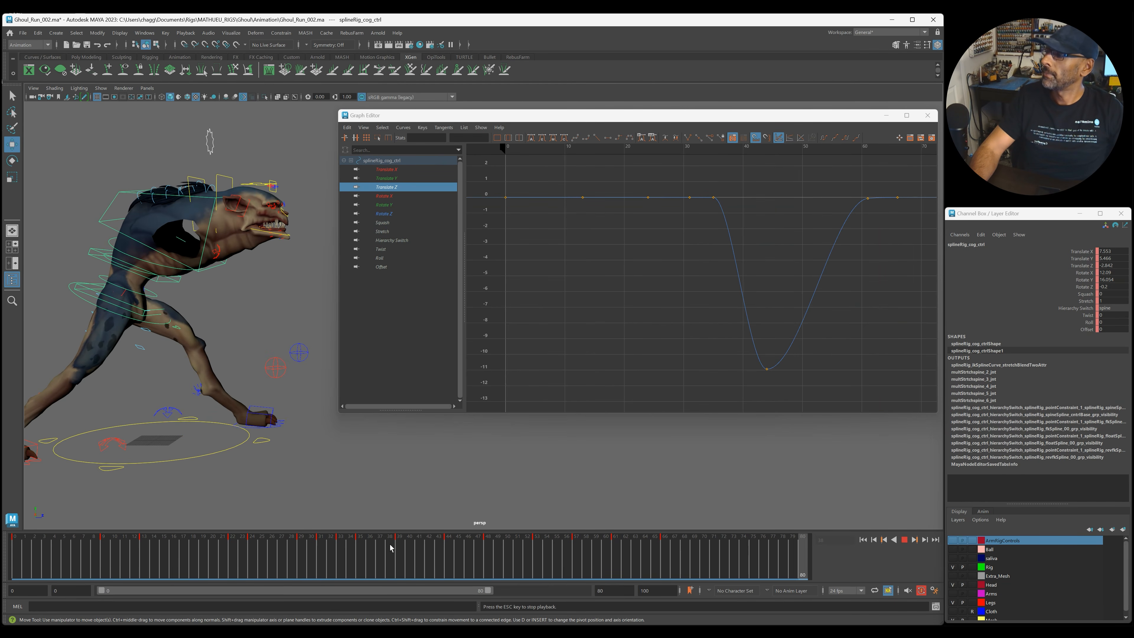
Delete the COG control's Translate Z key at frame 61, and review the settle from the side.
key(Escape)
drag(853, 185, 874, 216)
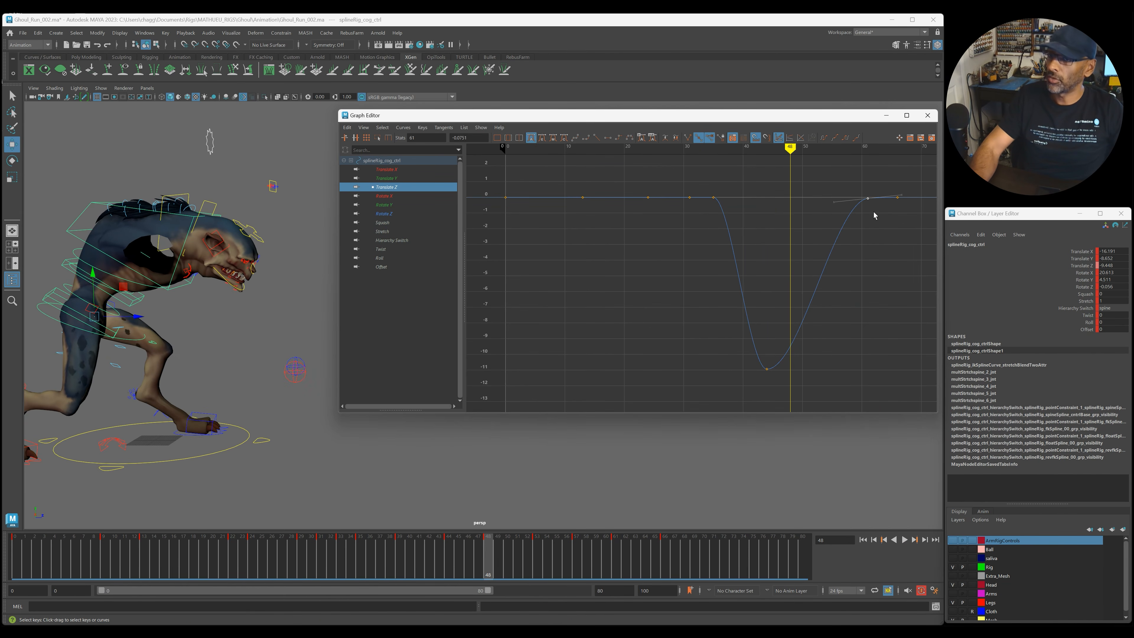
click(369, 556)
key(alt+v)
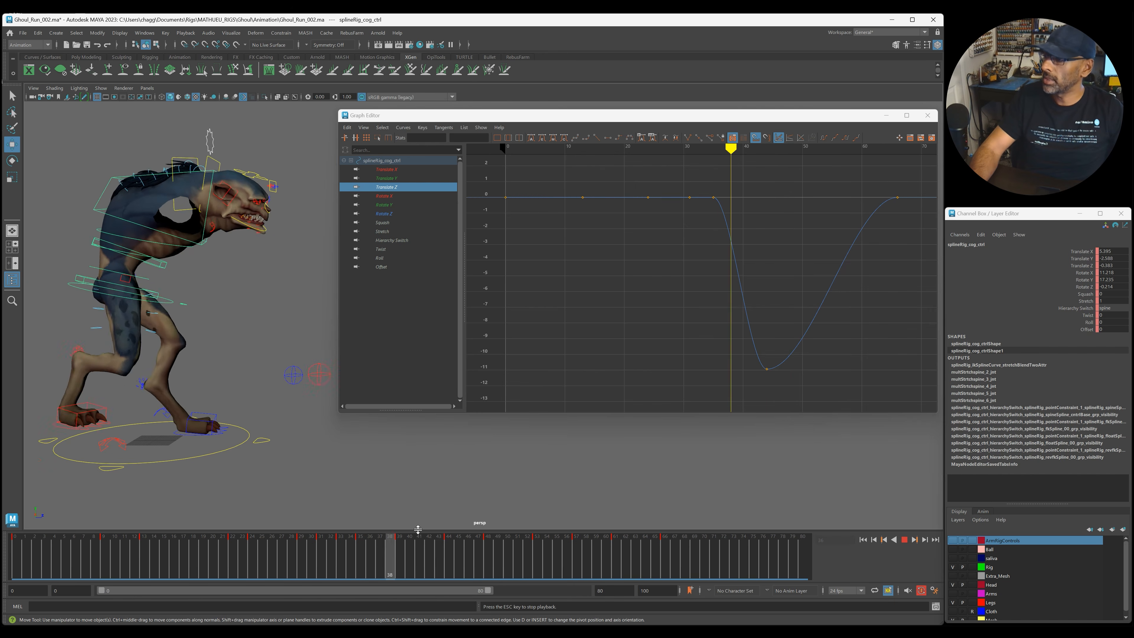
key(Escape)
drag(518, 558, 478, 564)
key(Escape)
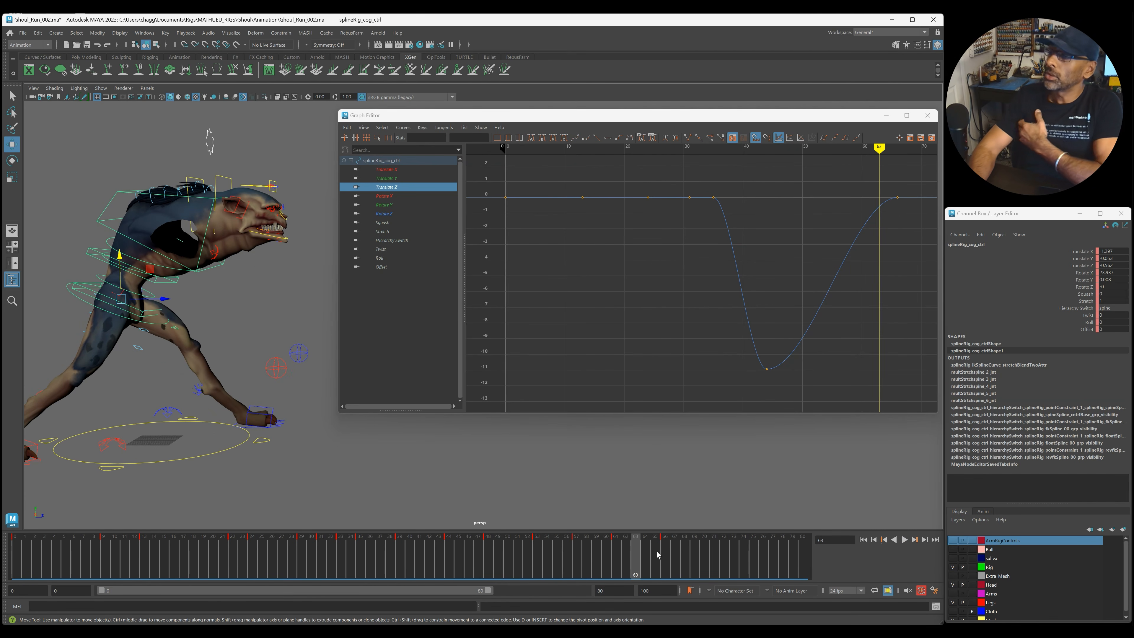
Isolate the COG control's Translate Y curve and delete its keys at frames 48 and 57.
click(419, 179)
drag(884, 376, 884, 375)
key(f)
alt+right_drag(827, 349, 747, 322)
drag(716, 341, 716, 338)
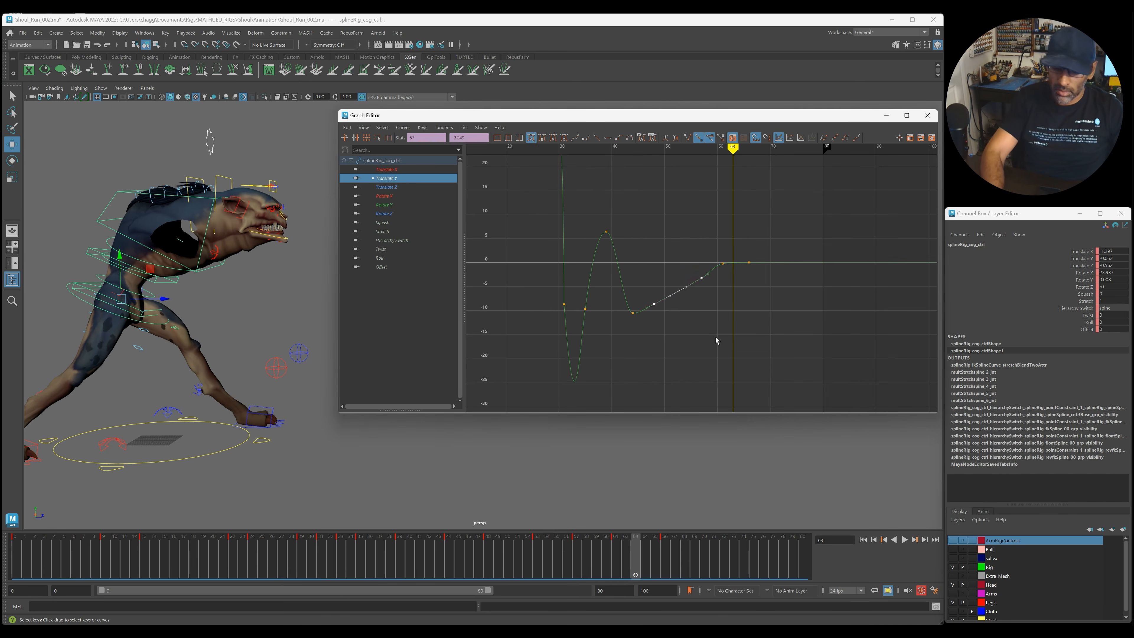
key(Delete)
key(ctrl+z)
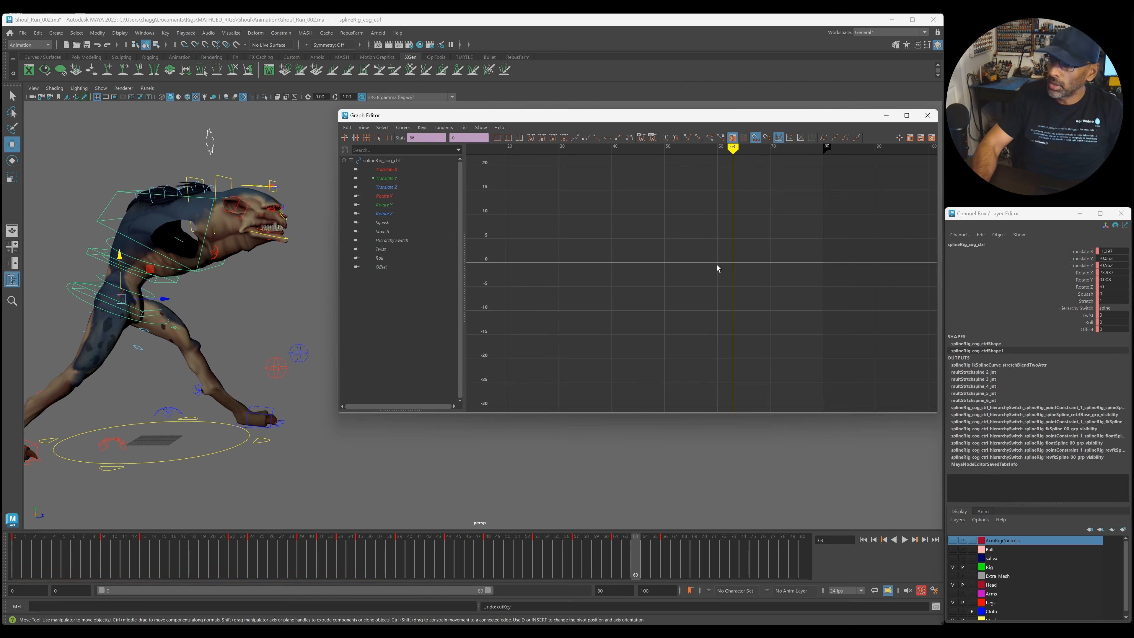
Delete the COG control's Translate Y key at frame 61, and play the animation.
click(387, 179)
drag(774, 248, 727, 345)
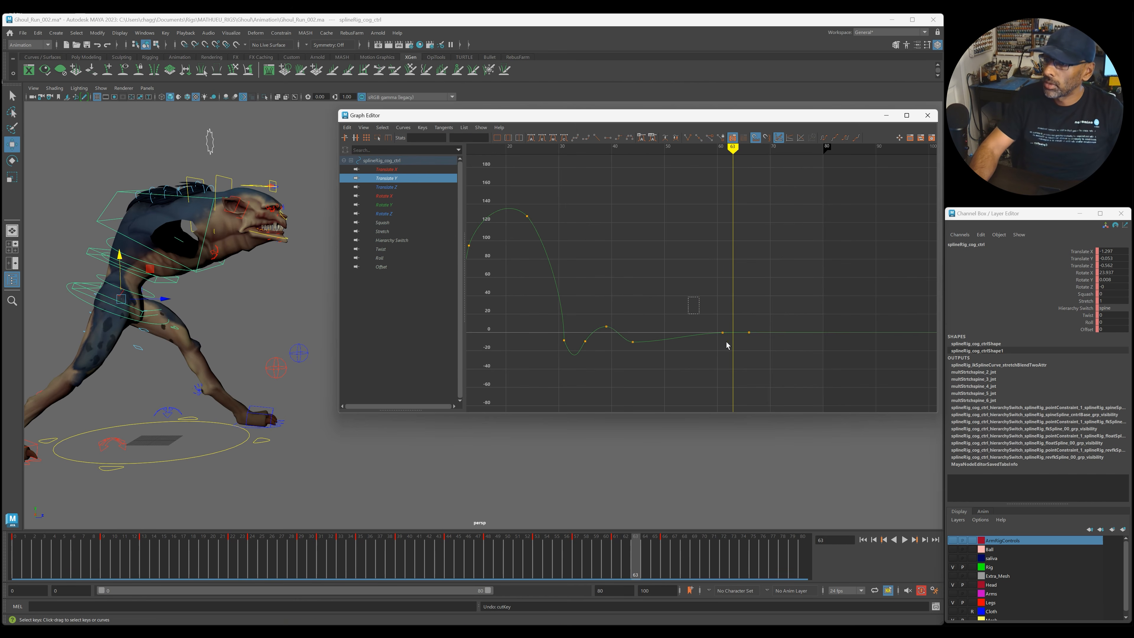
key(f)
scroll(729, 347, down, 3)
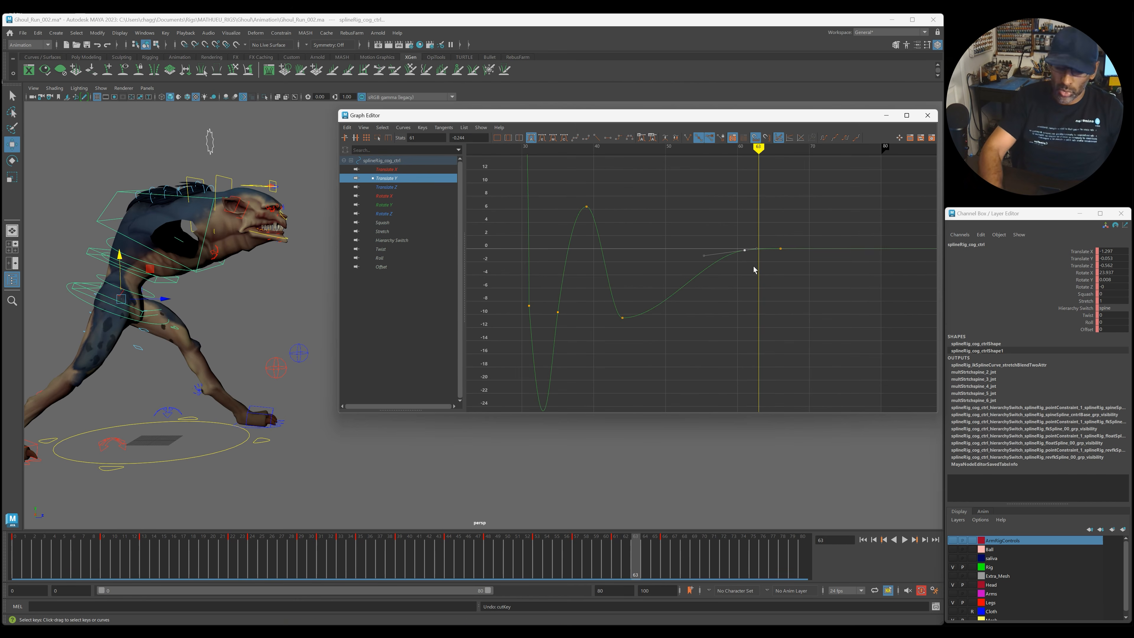
key(Delete)
key(alt+v)
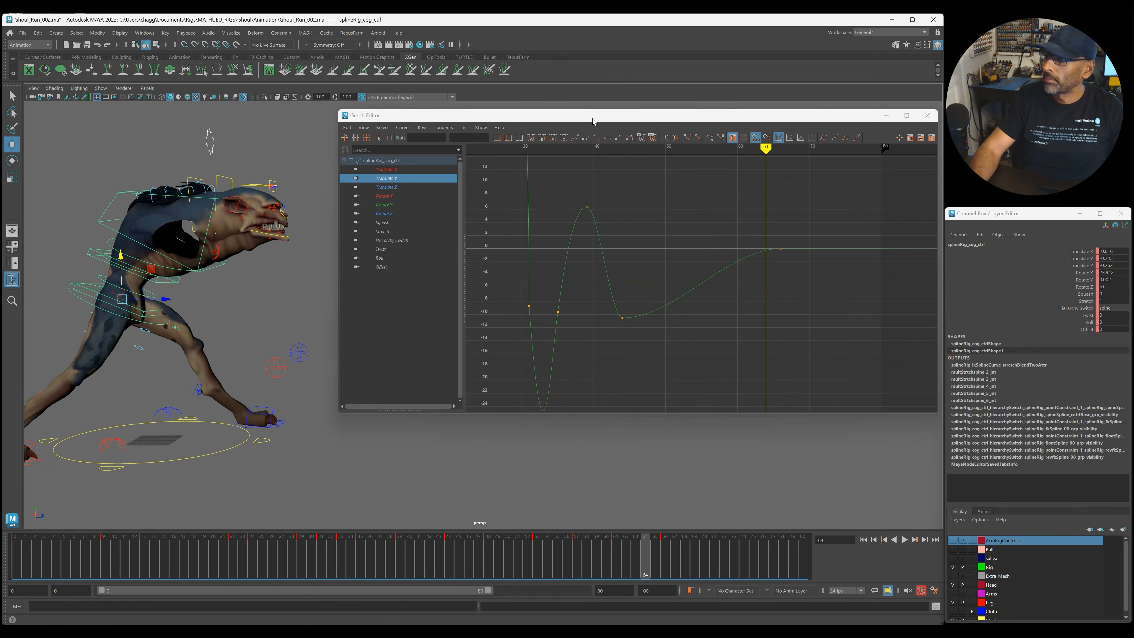
Close the Graph Editor and play the animation with the whole character framed in a three-quarter view.
click(927, 115)
alt+drag(232, 344, 290, 343)
alt+middle_drag(289, 343, 567, 402)
scroll(185, 500, up, 3)
scroll(185, 501, down, 3)
key(alt+v)
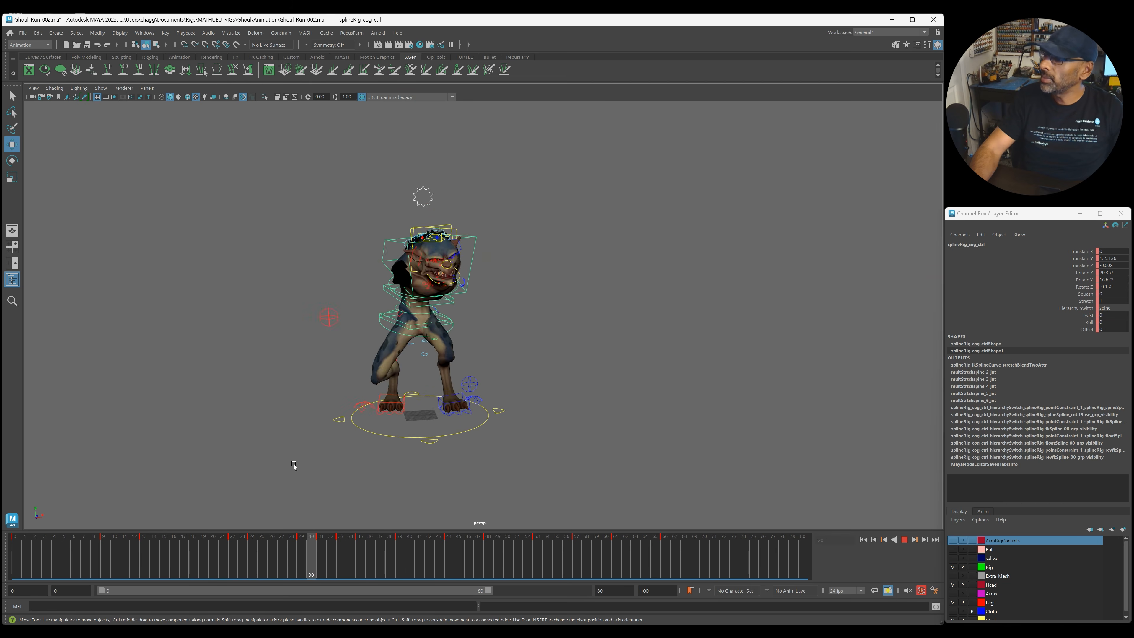
key(alt+v)
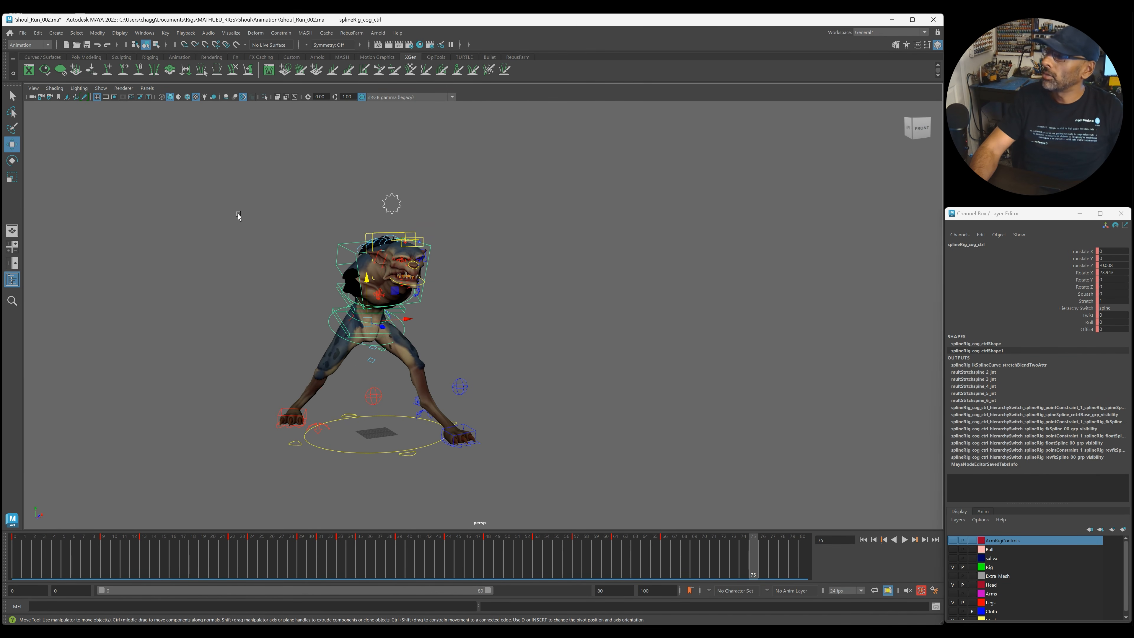
Create an editable motion trail for the COG control and frame it closely in the front view.
click(232, 32)
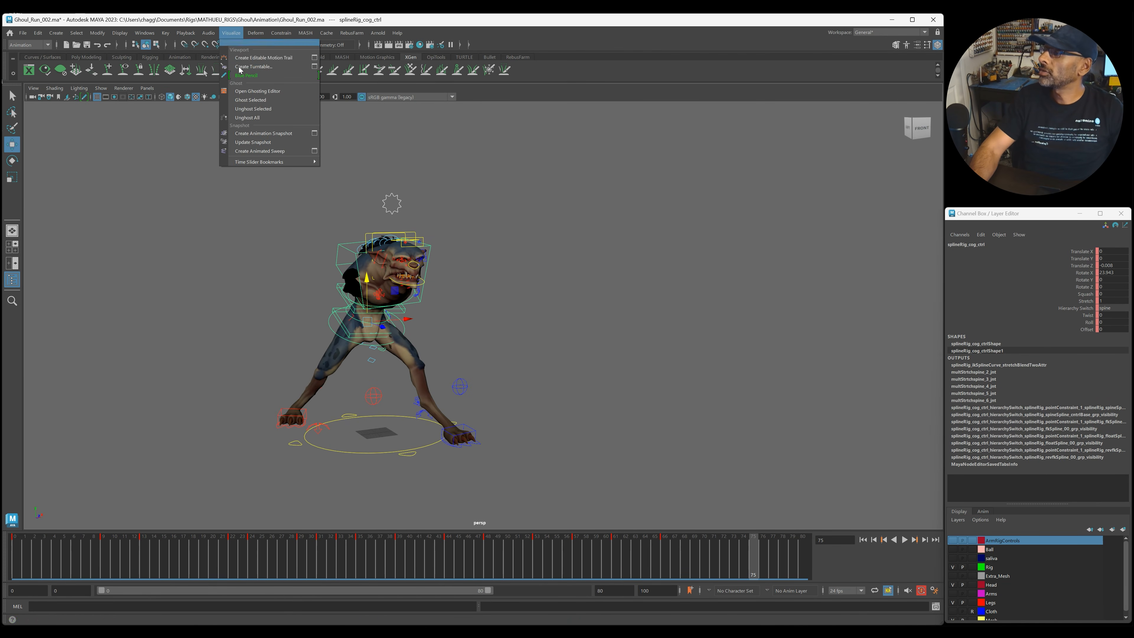
click(250, 63)
key(space)
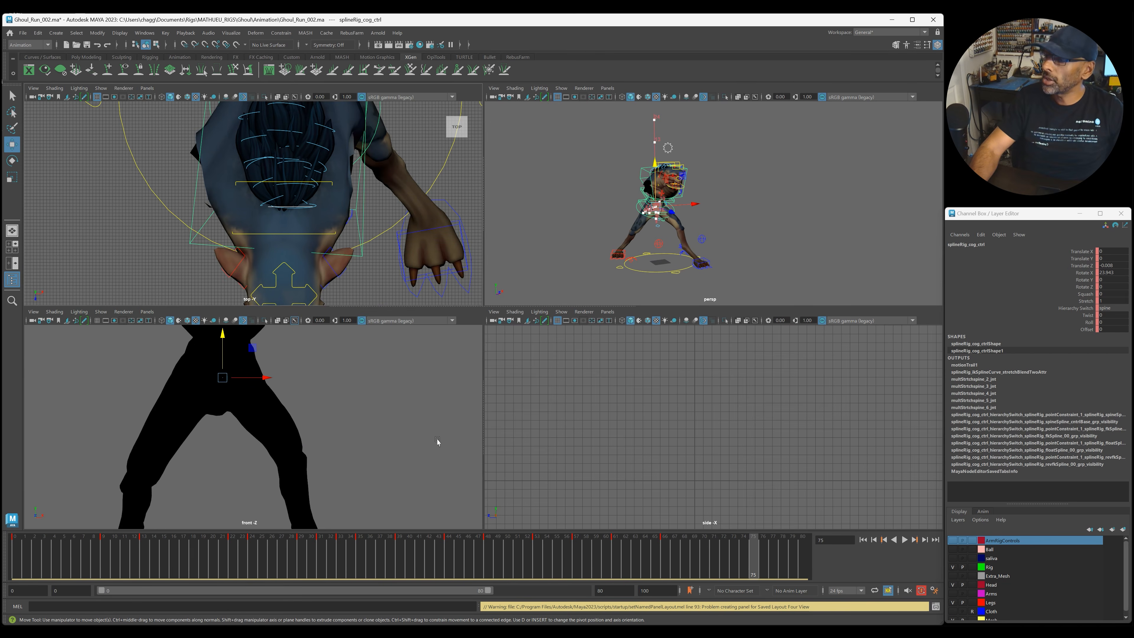
click(102, 312)
click(126, 560)
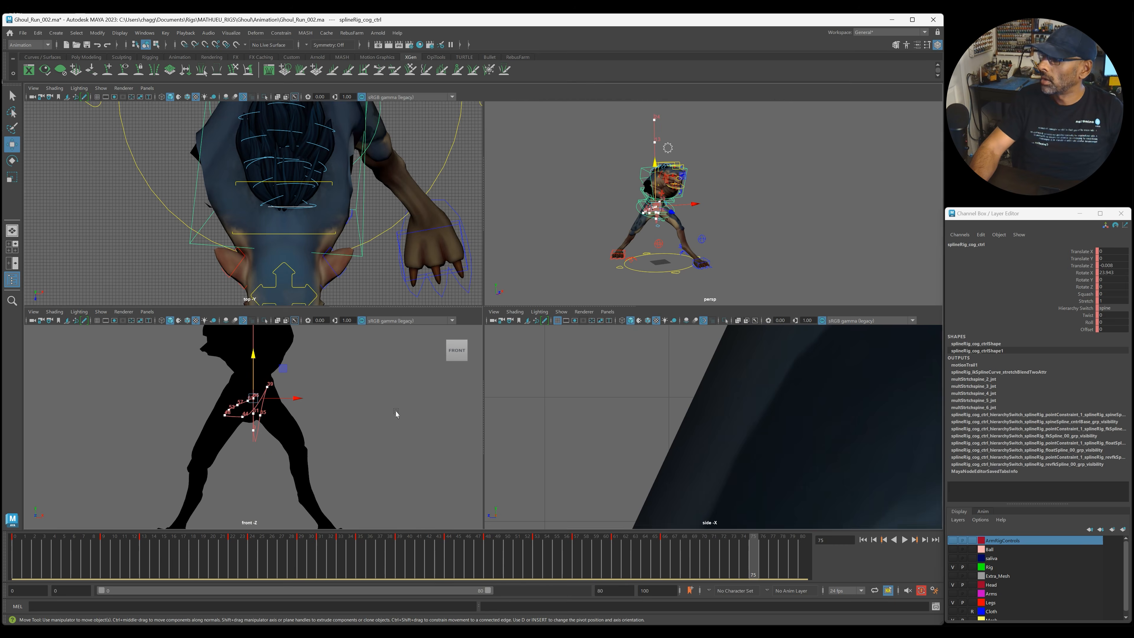
key(space)
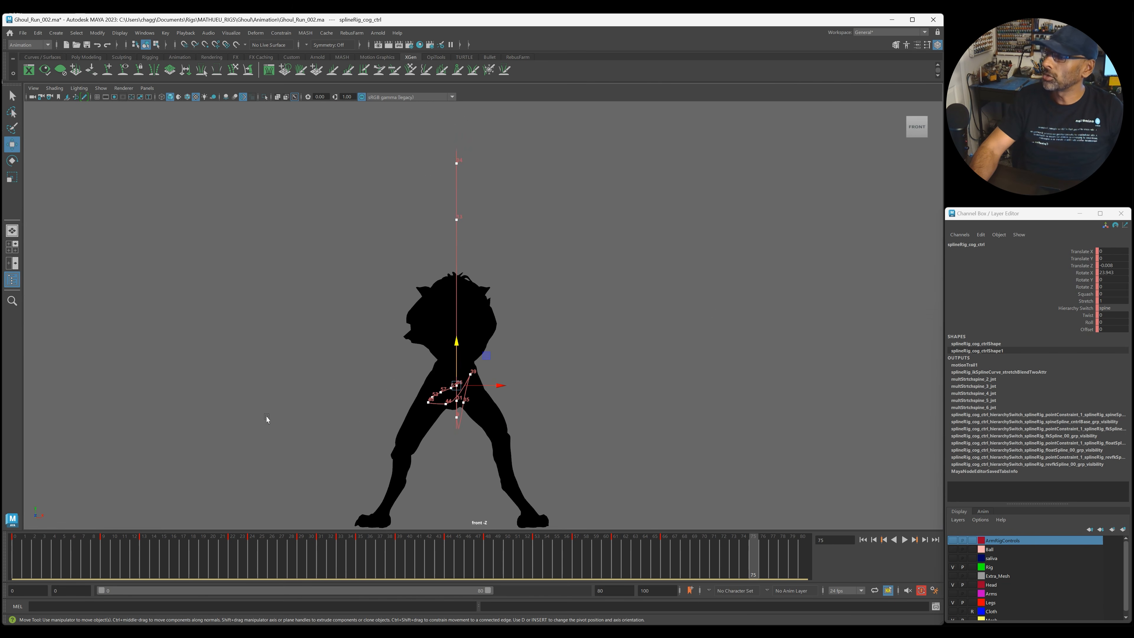
scroll(359, 332, up, 10)
alt+middle_drag(474, 411, 625, 266)
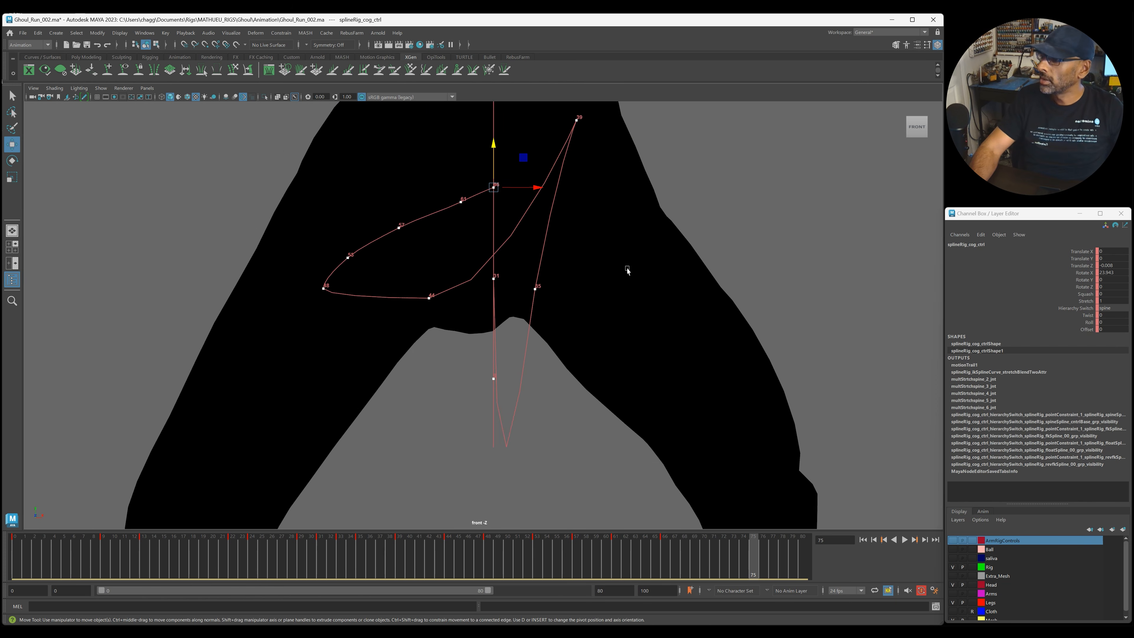
At frame 35, move the COG control sideways to a Translate X of about 7 to widen its arc.
key(alt+v)
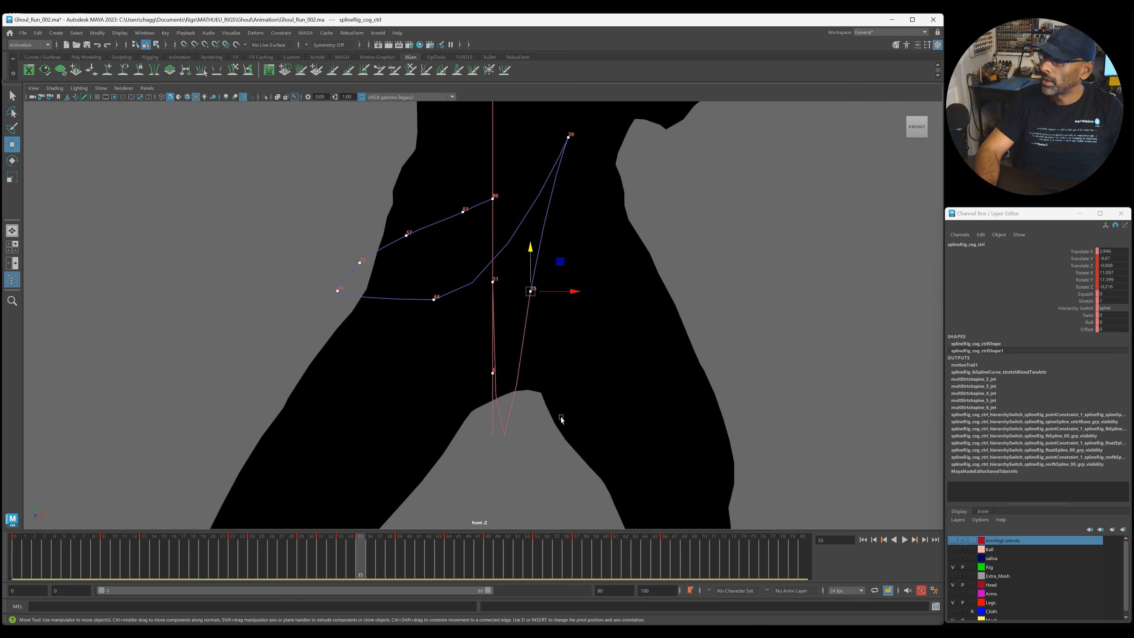
drag(573, 293, 600, 295)
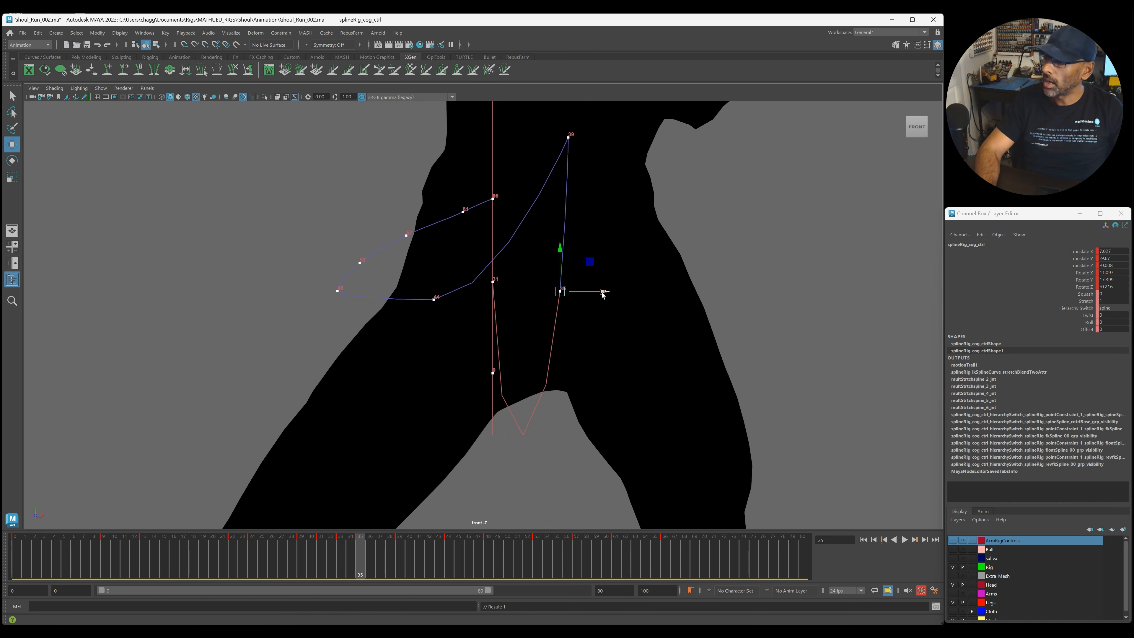
key(alt+v)
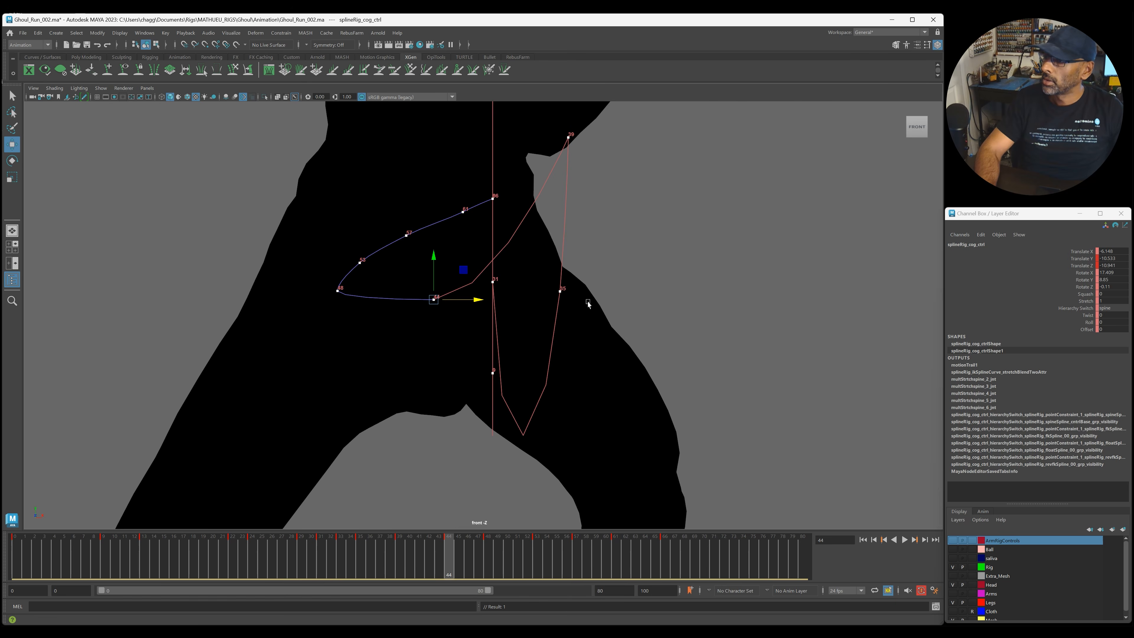
At frame 41, reposition the COG control lower and slightly inward to round the motion trail between frames 39 and 44.
drag(464, 542, 423, 556)
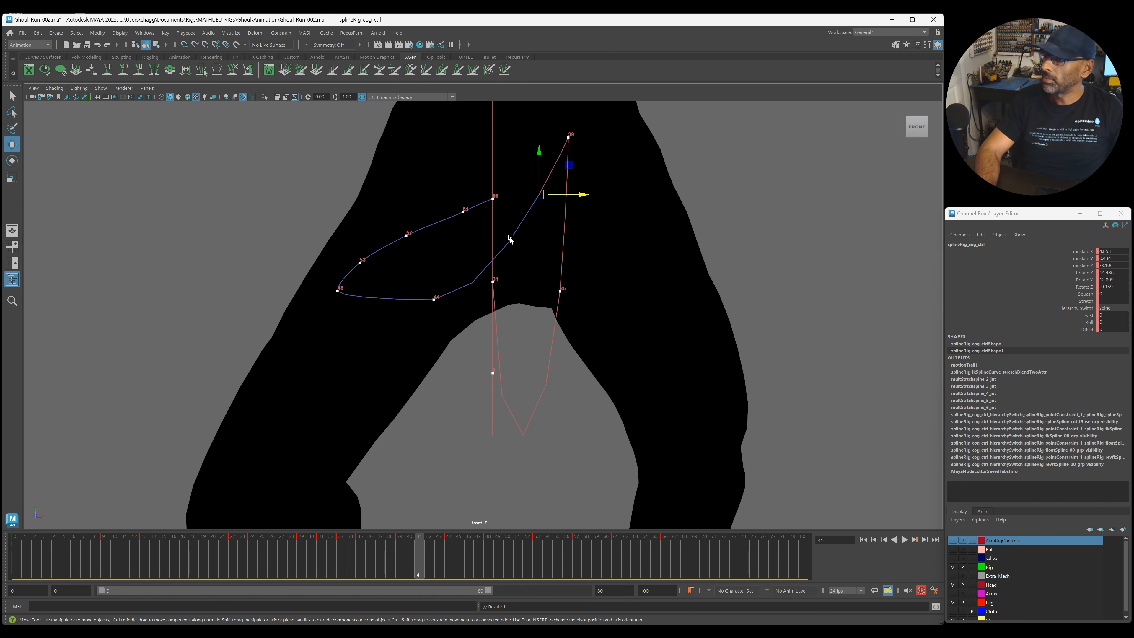
drag(538, 160, 562, 220)
drag(524, 176, 526, 191)
key(period)
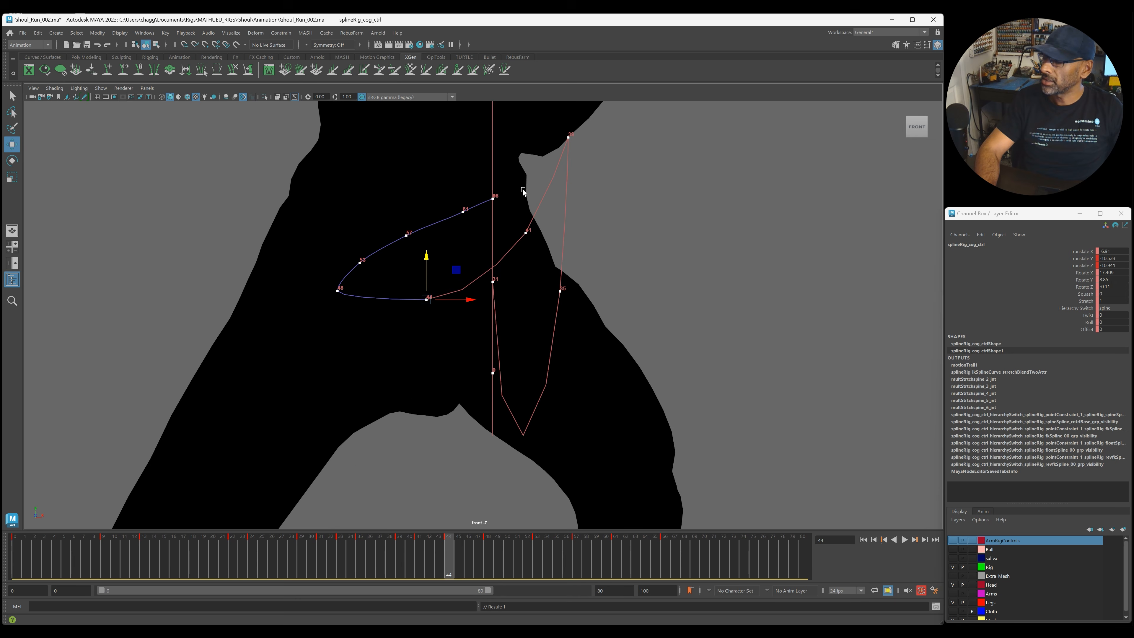
Shift the COG control inward to a Translate X of about -5.2 and slightly up at frame 44, and lower it at frame 46.
drag(469, 299, 485, 300)
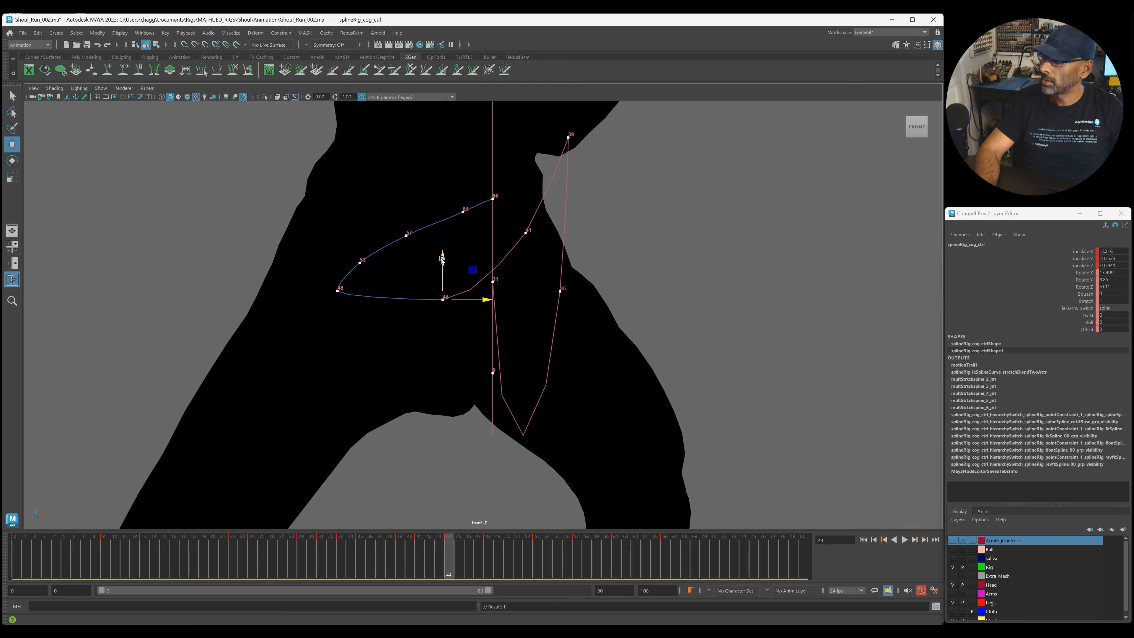
drag(442, 260, 445, 253)
key(alt+period)
key(alt+period)
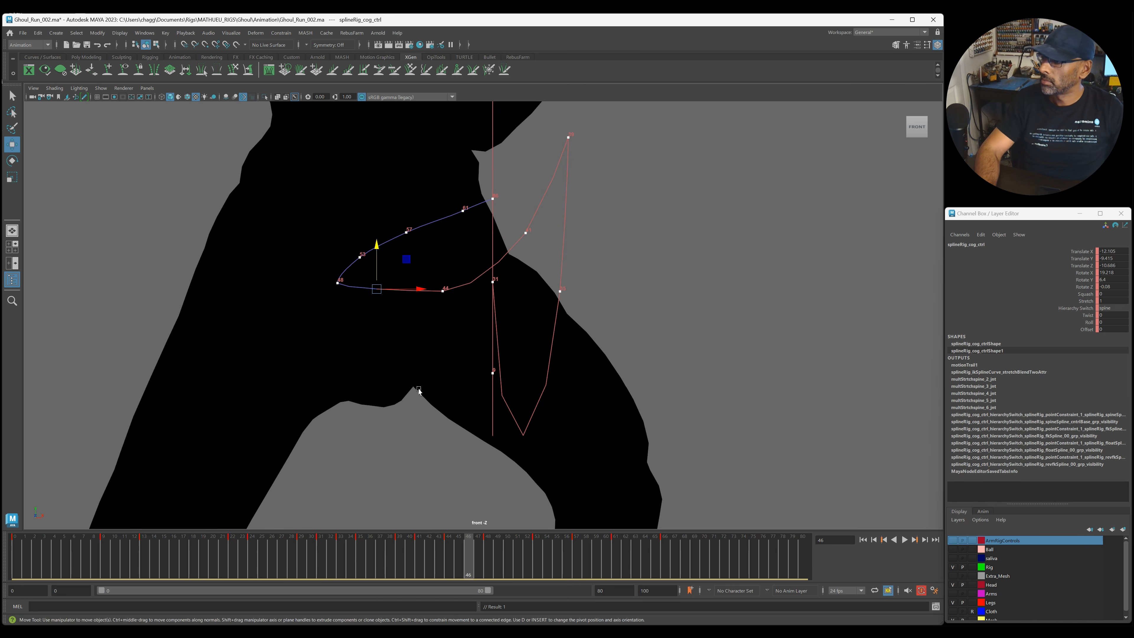
drag(376, 246, 376, 260)
drag(419, 302, 379, 301)
At frames 48 and 53, reposition the COG control inward to round the outer end of the motion trail, with Translate X about -12.9 at frame 53.
click(493, 554)
drag(346, 262, 402, 274)
key(period)
drag(369, 236, 368, 230)
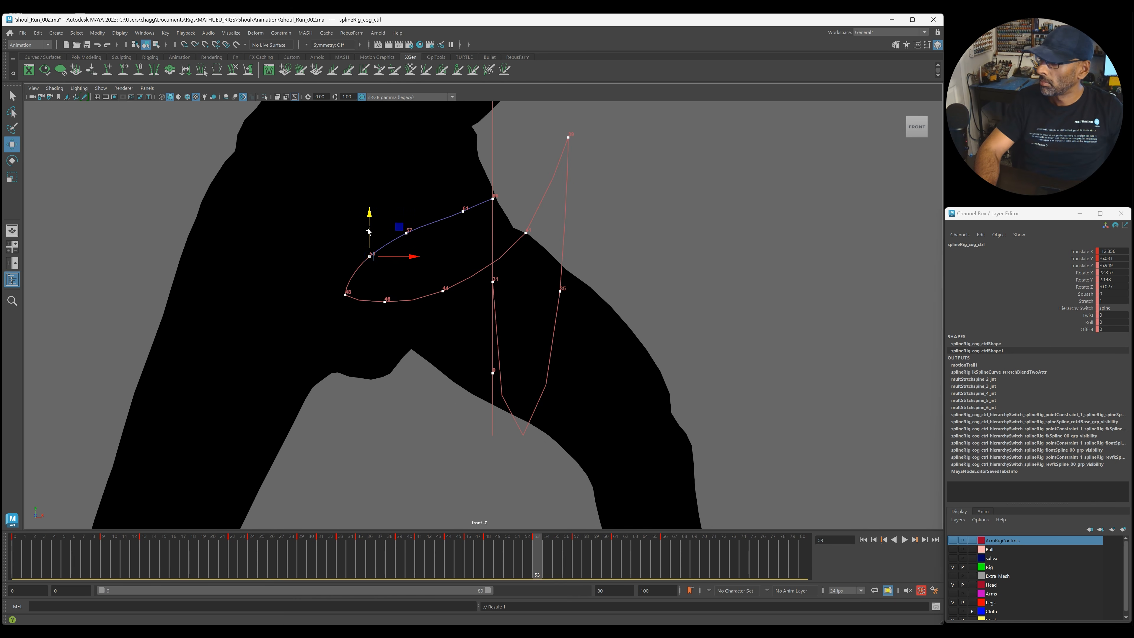
At frame 50, move the COG control slightly up and inward to even out the trail between frames 48 and 53.
click(509, 556)
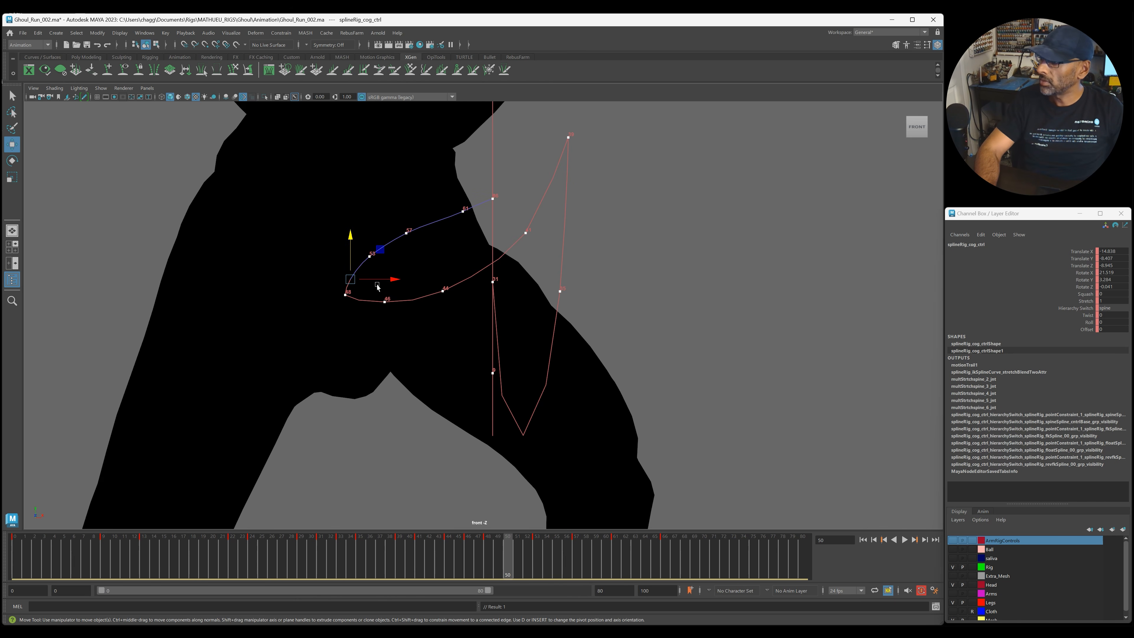
drag(350, 255, 392, 272)
key(period)
At frames 57 and 61, lower the COG control slightly to smooth the returning arc, with a Translate Y of about -4.2 at frame 57.
key(period)
key(period)
key(period)
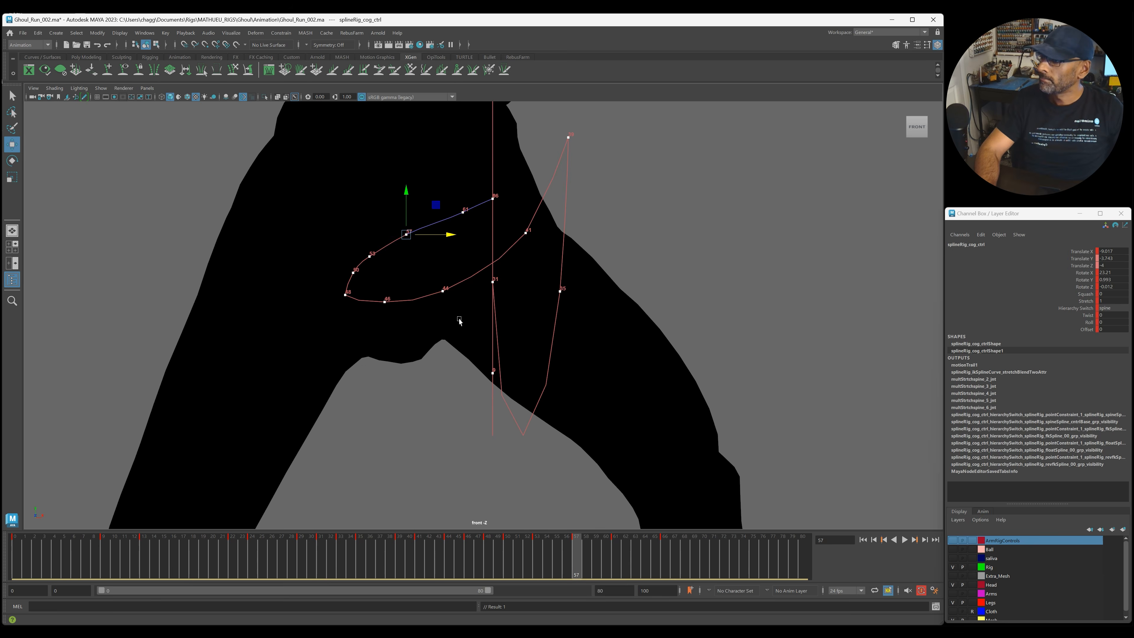
key(comma)
key(comma)
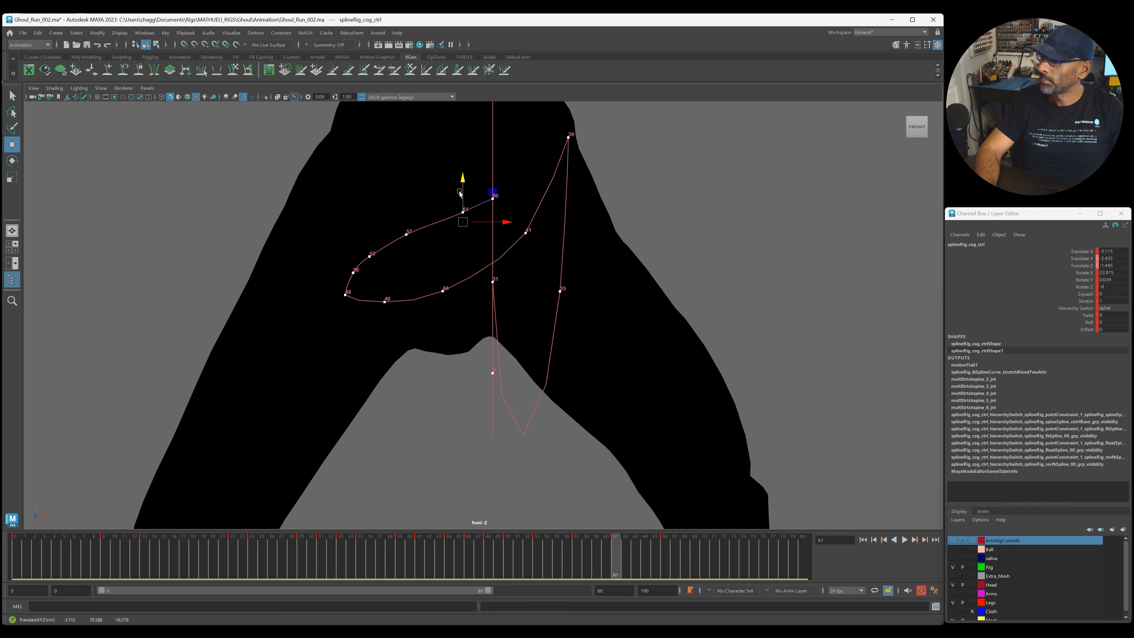
key(period)
key(period)
Switch to the side view, show only polygons and motion trails, and frame the COG's motion trail around the hips.
key(space)
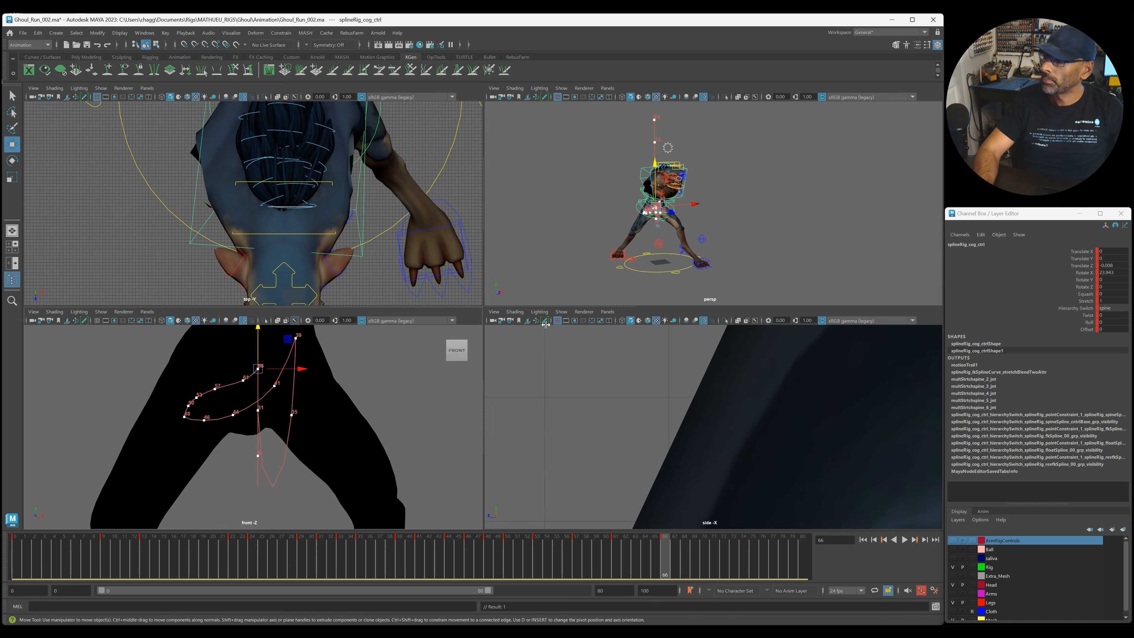
key(space)
scroll(687, 454, down, 6)
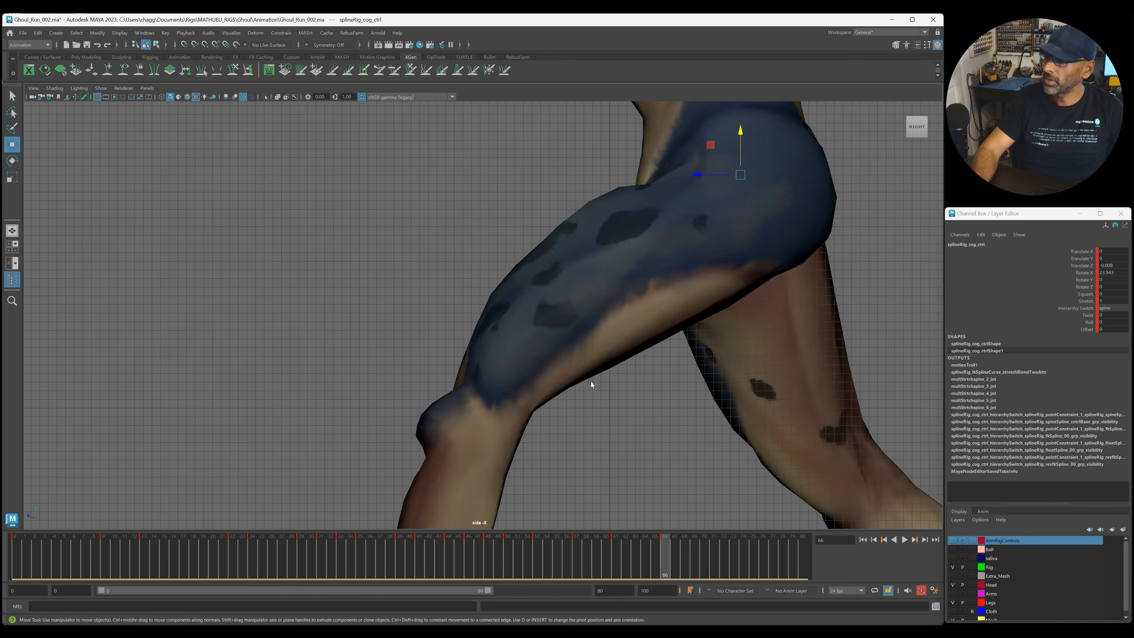
click(100, 88)
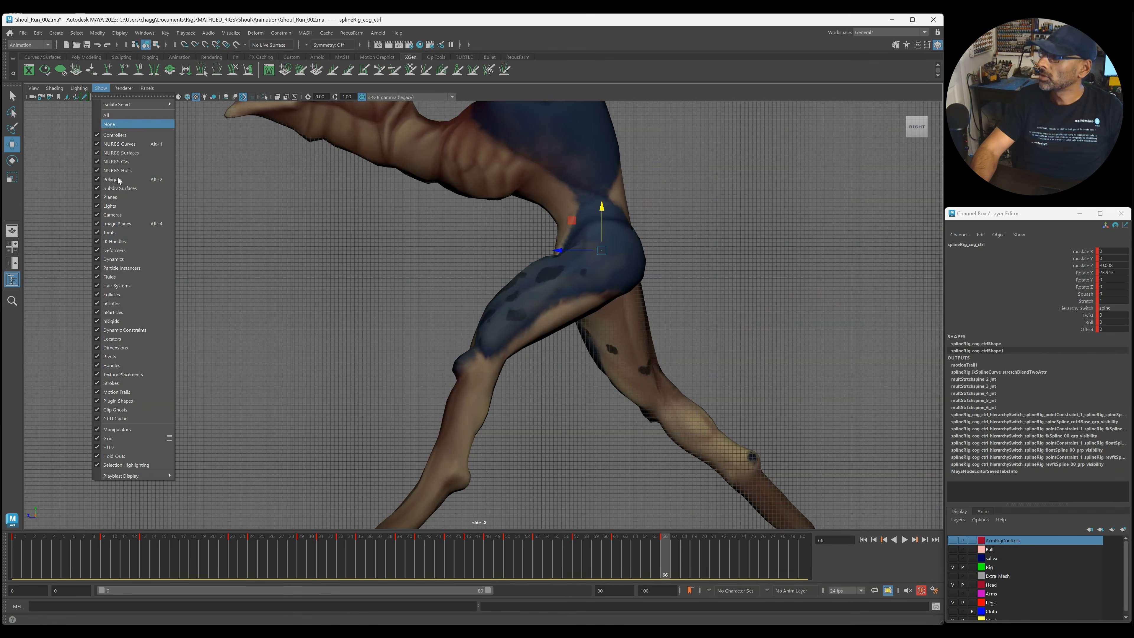
click(109, 124)
click(101, 88)
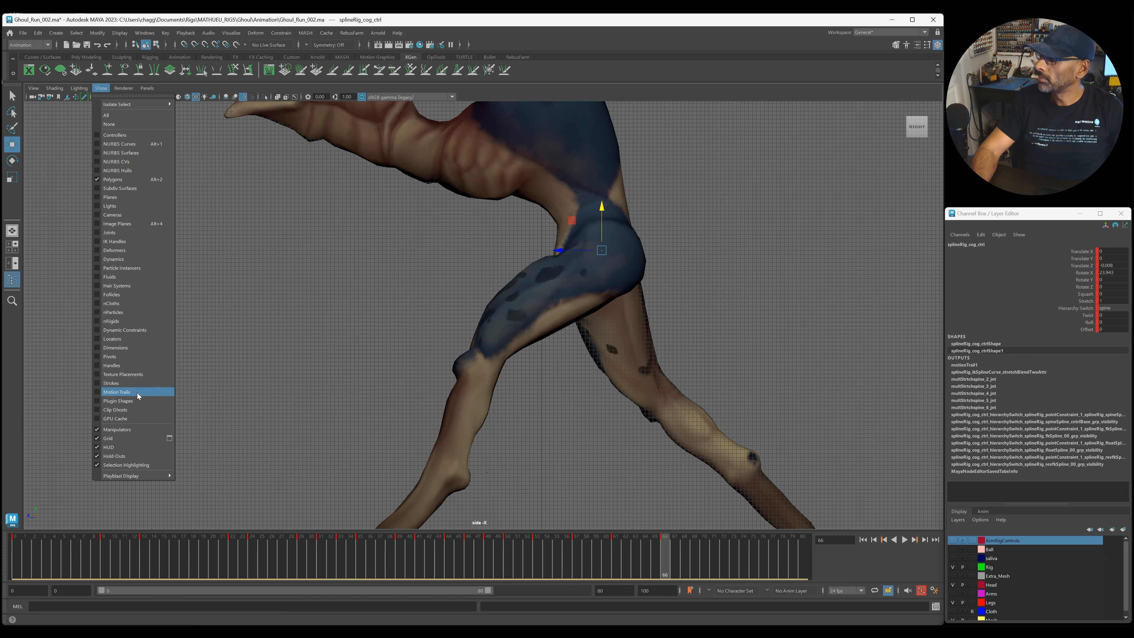
click(117, 392)
alt+middle_drag(430, 350, 331, 250)
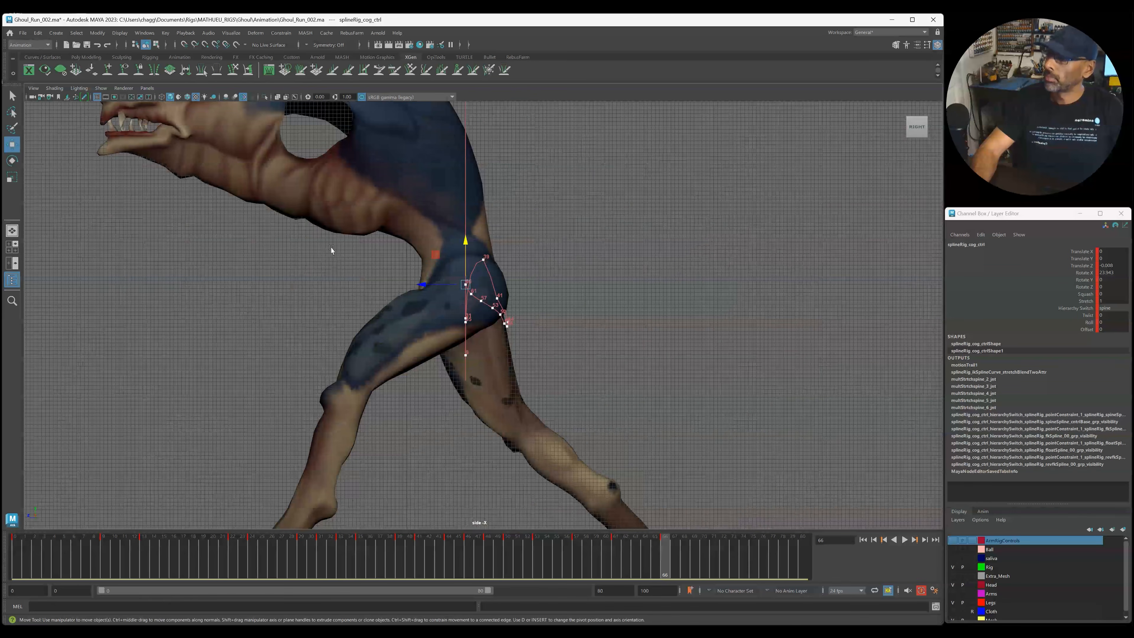
alt+right_drag(331, 250, 478, 362)
alt+middle_drag(478, 363, 502, 337)
Step back through the COG keys in the side view to examine the motion trail from the settle to the jump's peak.
key(comma)
key(comma)
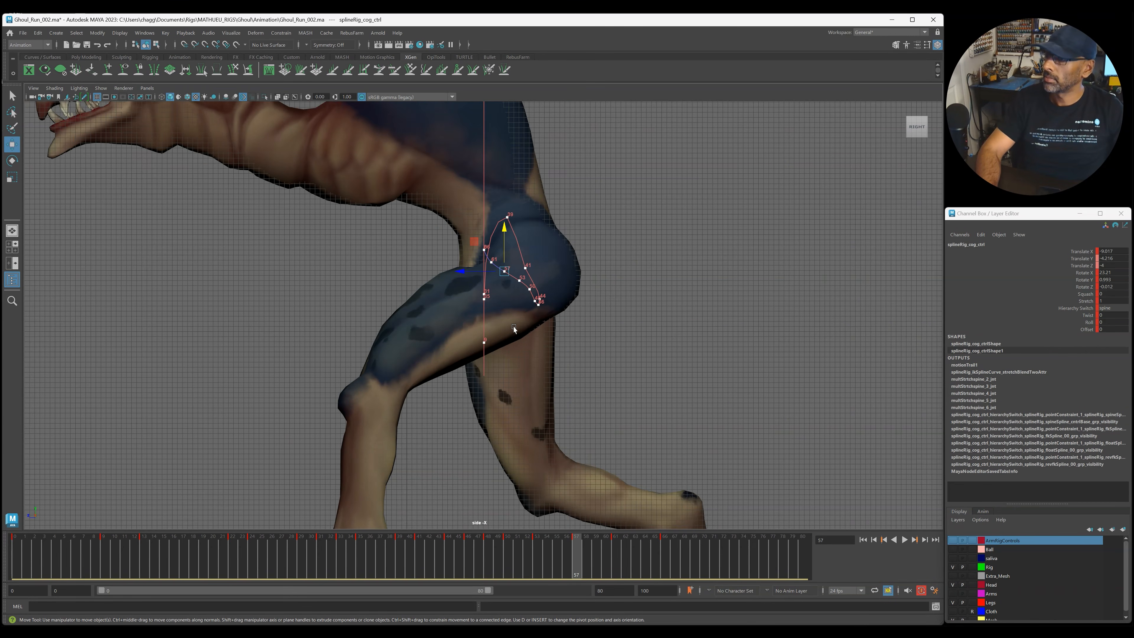
key(comma)
key(comma)
key(comma)
key(comma)
key(comma)
key(comma)
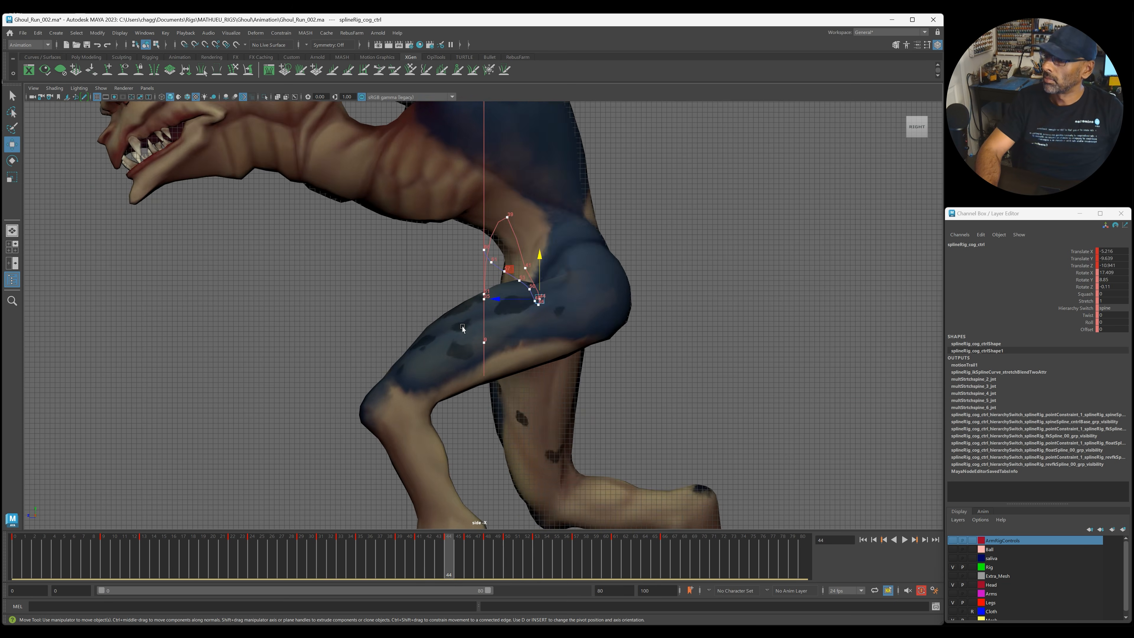
key(comma)
key(comma)
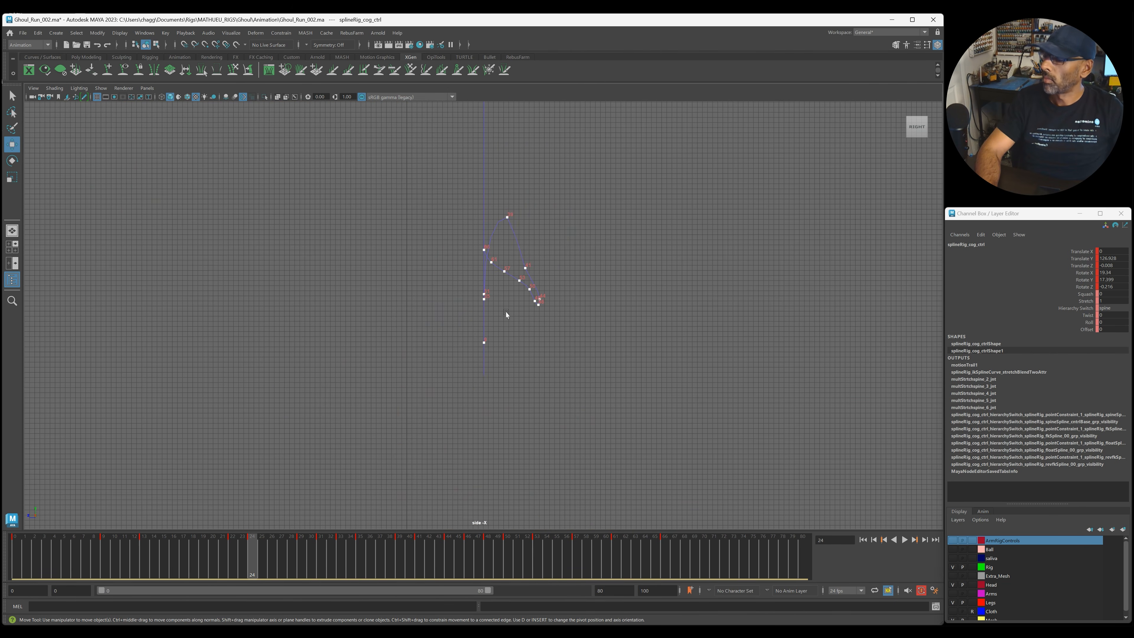
scroll(589, 303, down, 11)
alt+middle_drag(562, 305, 562, 494)
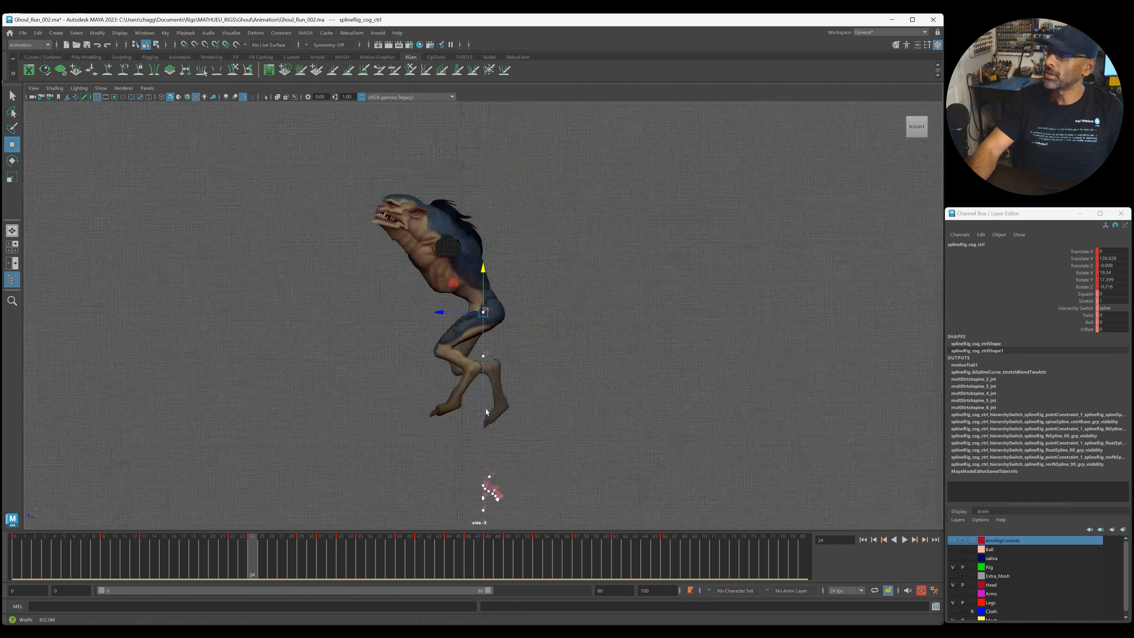
scroll(402, 429, down, 1)
alt+middle_drag(383, 417, 369, 321)
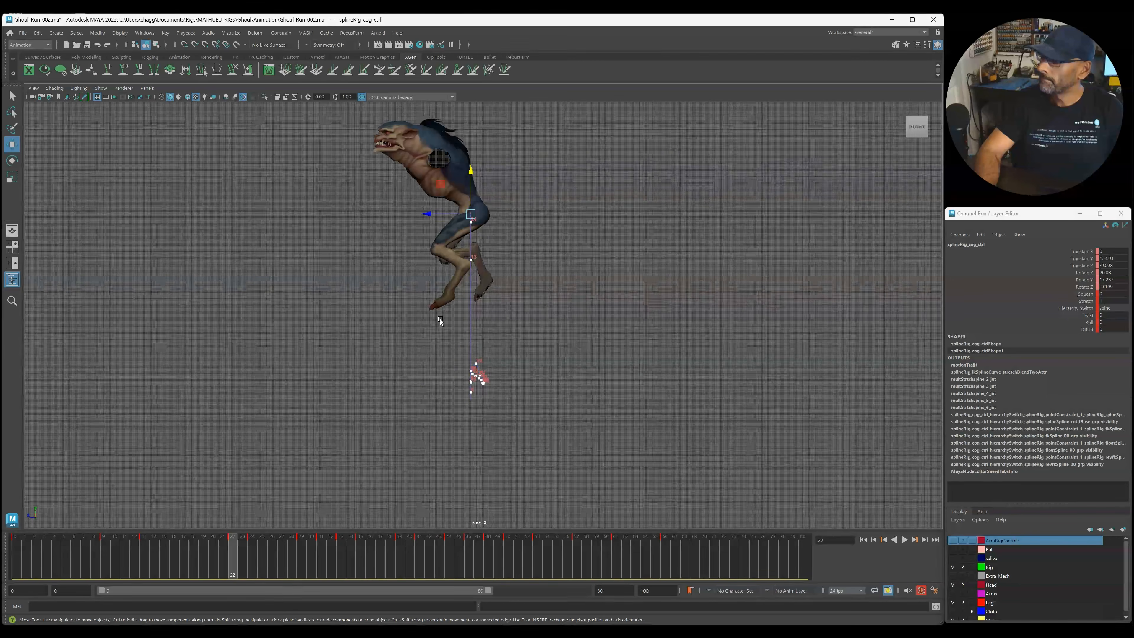
Move the COG control forward in the side view to a Translate Z of about 6 at frame 29 and 2.5 at frame 31.
drag(427, 297, 420, 297)
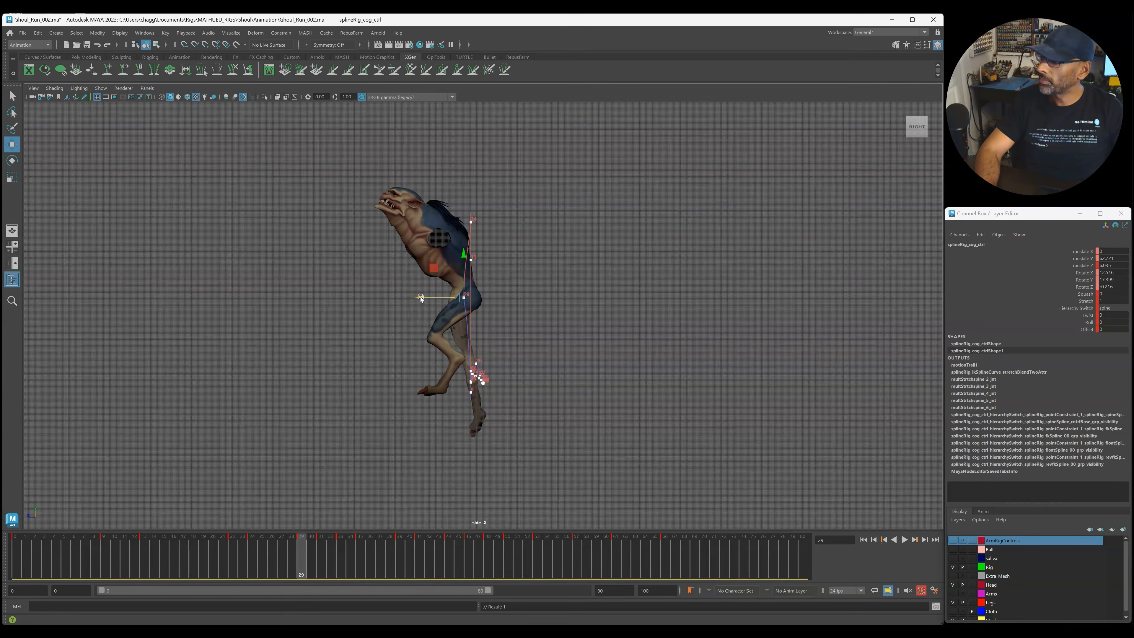
drag(429, 385, 427, 383)
scroll(480, 375, up, 10)
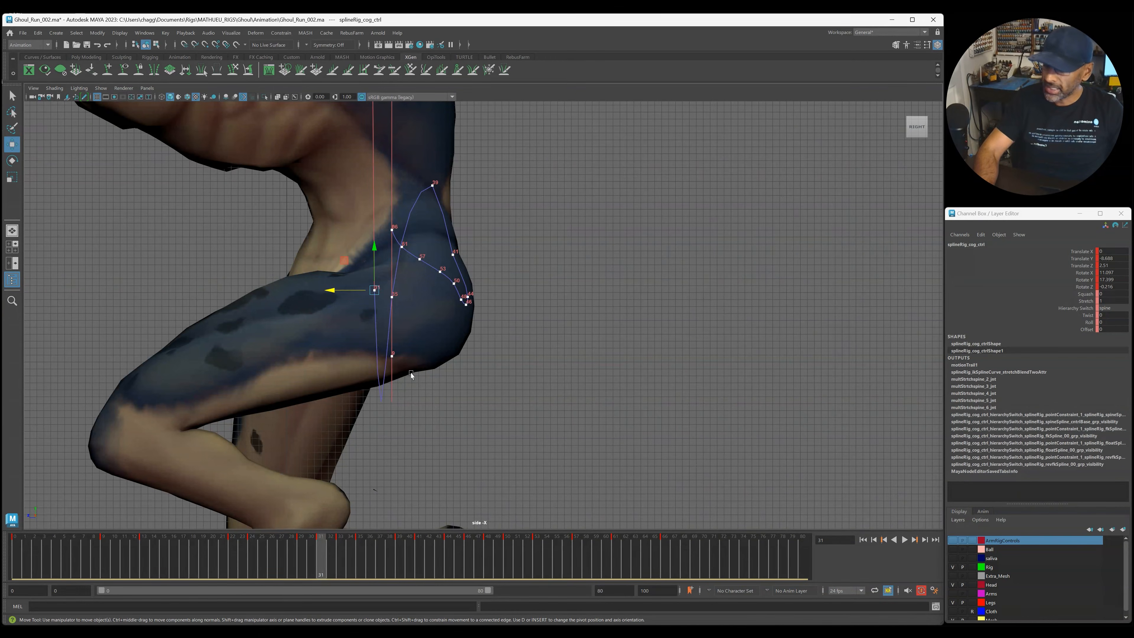
At frame 35, lower the COG control to a Translate Y of about -11.5.
key(alt+period)
key(alt+period)
key(alt+period)
key(alt+period)
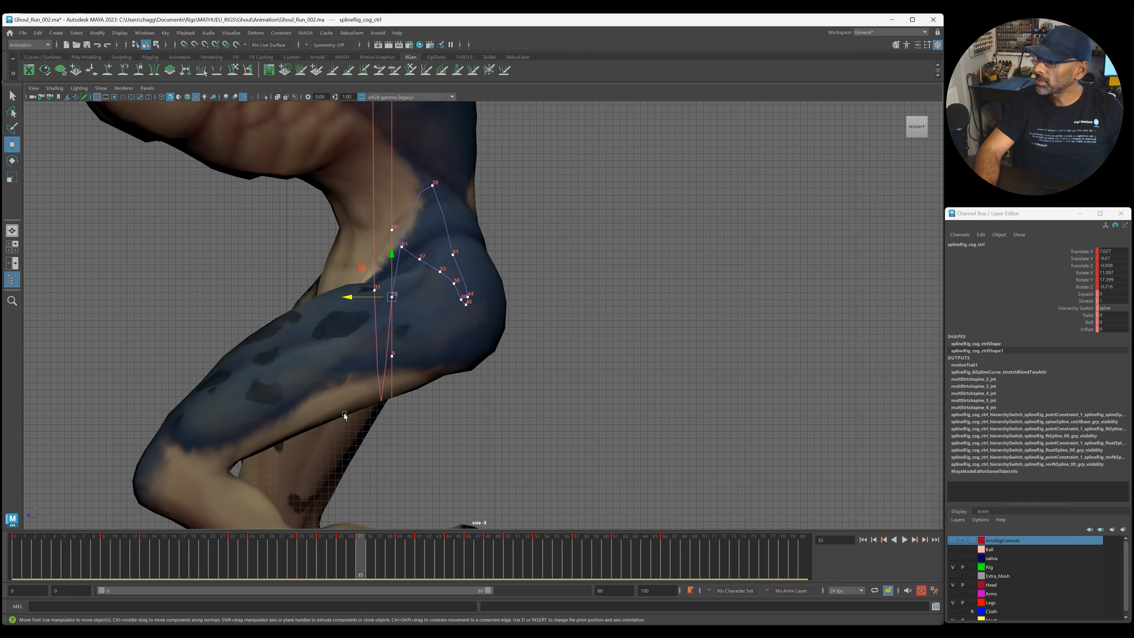
drag(386, 247, 390, 265)
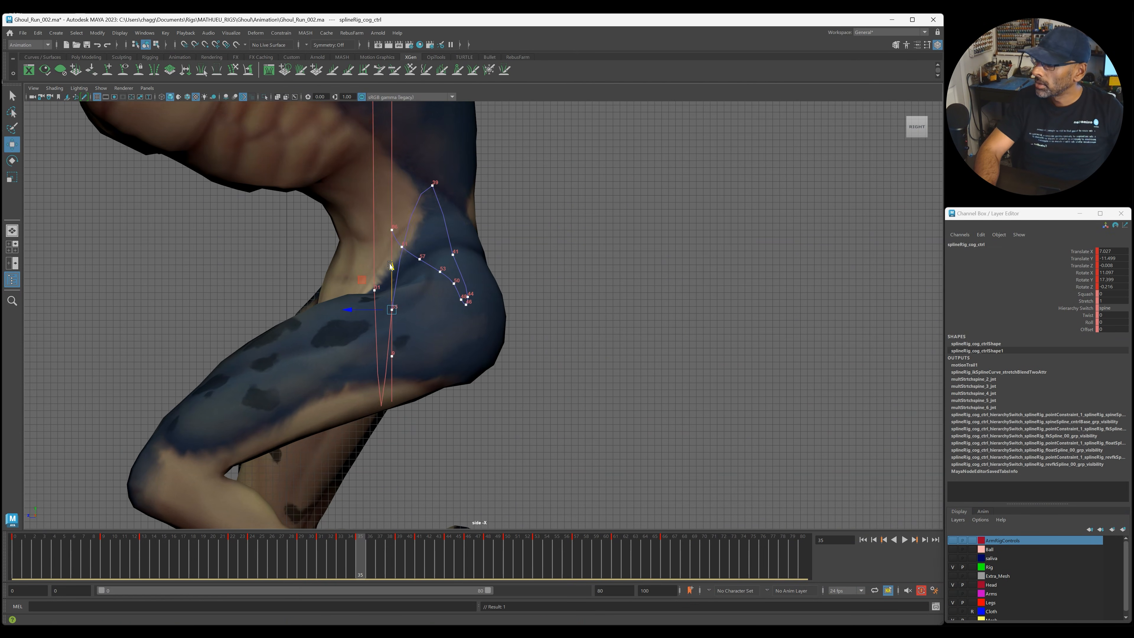
At frame 41, raise the COG control to a Translate Y of about -5.3 to reshape the arc in the side view.
key(period)
key(period)
drag(452, 215, 453, 192)
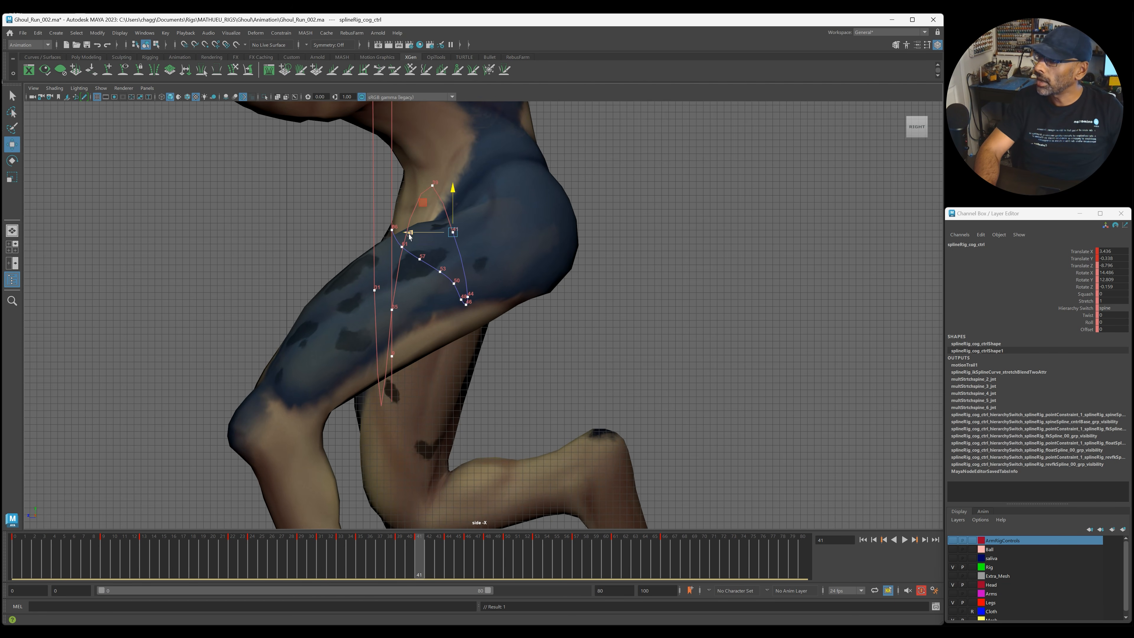
In the side view, move splineRig_cog_ctrl upward at frame 44 and raise it at frame 41 to Translate Y about 1.15.
key(period)
drag(468, 254, 472, 232)
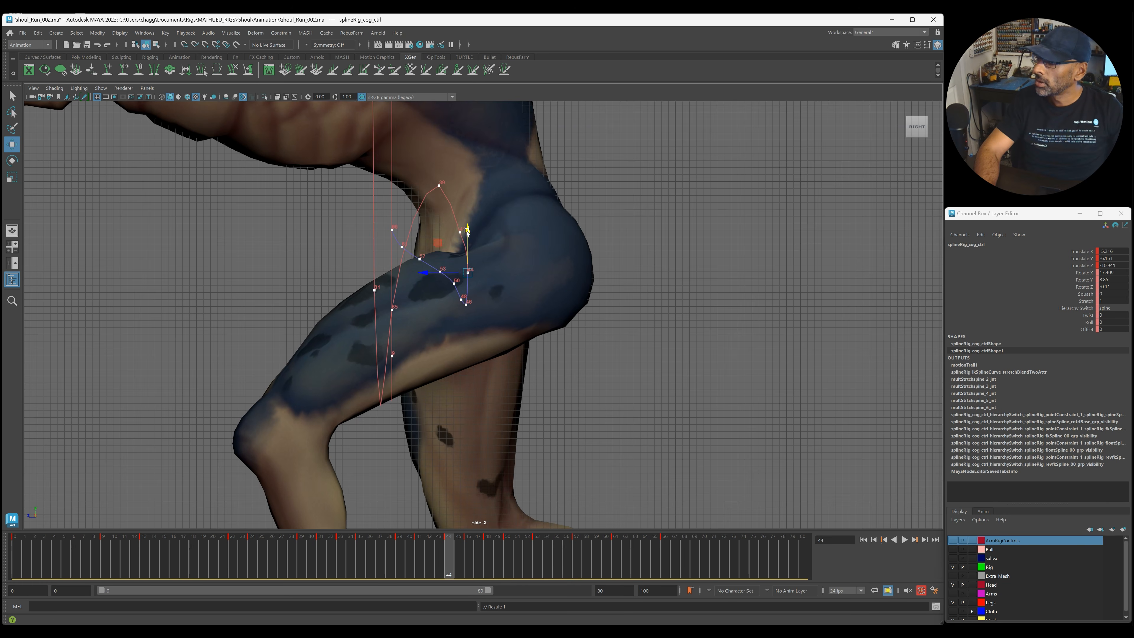
key(comma)
drag(459, 193, 460, 178)
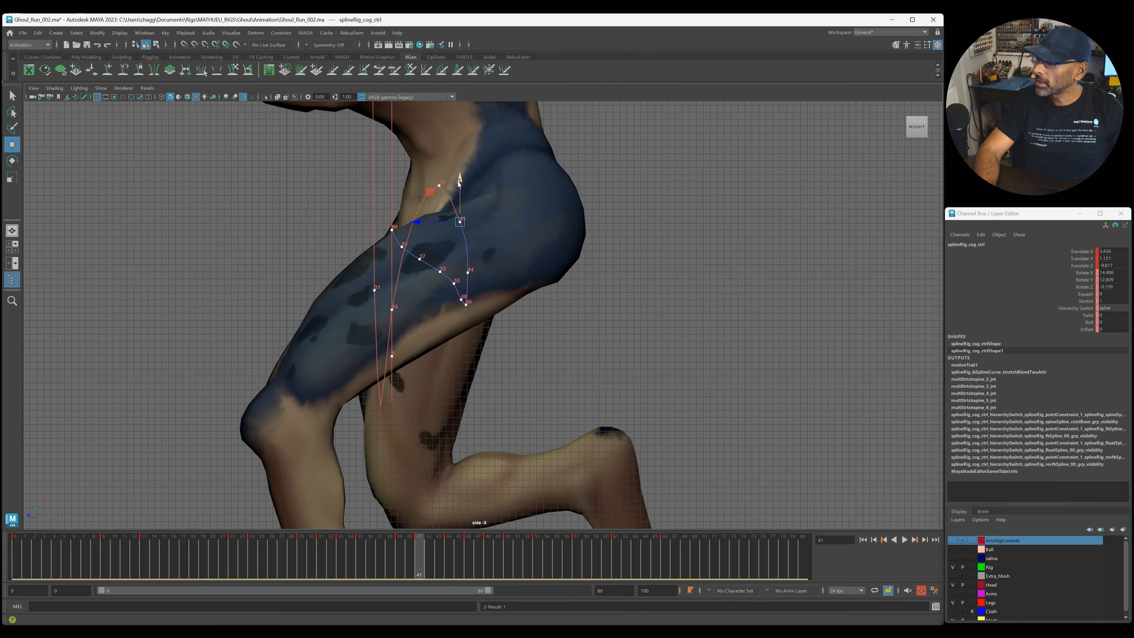
Raise the cog control to Translate Y -5.087 at frame 44 and -9.527 at frame 48, finishing with it deselected.
key(period)
key(comma)
key(period)
key(alt+period)
key(alt+period)
key(alt+period)
key(alt+period)
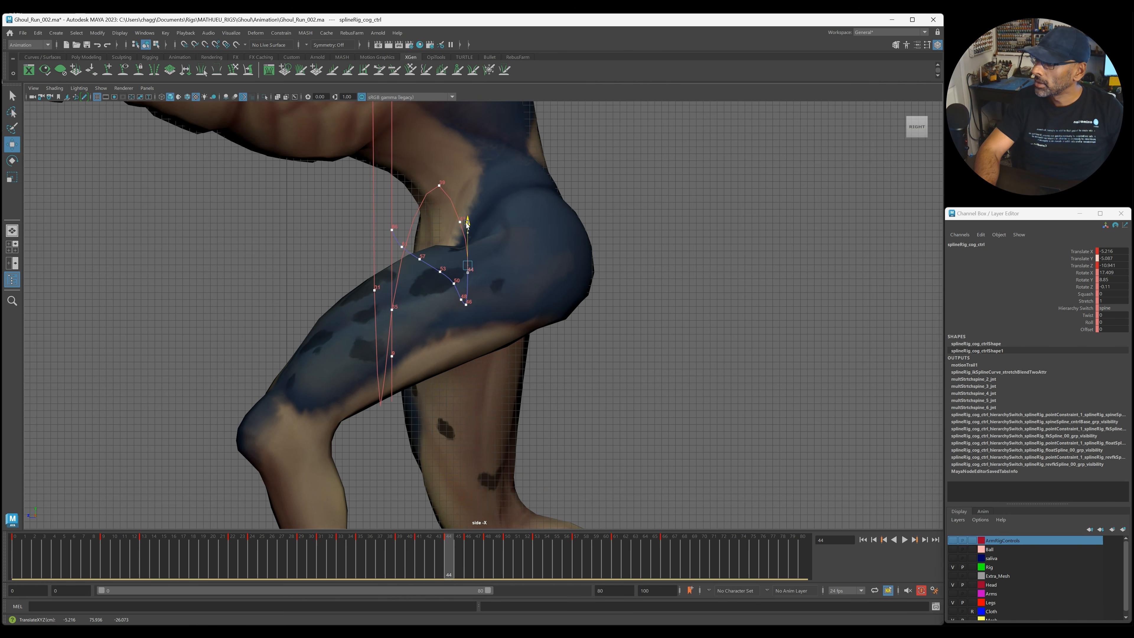
drag(459, 255, 460, 251)
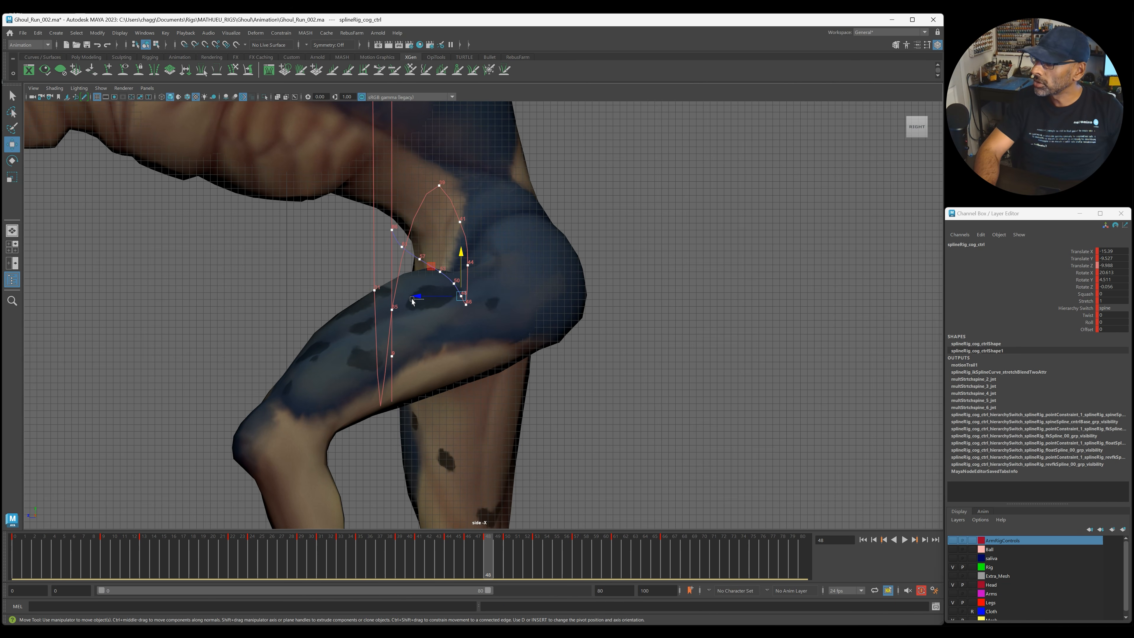
click(412, 300)
click(562, 331)
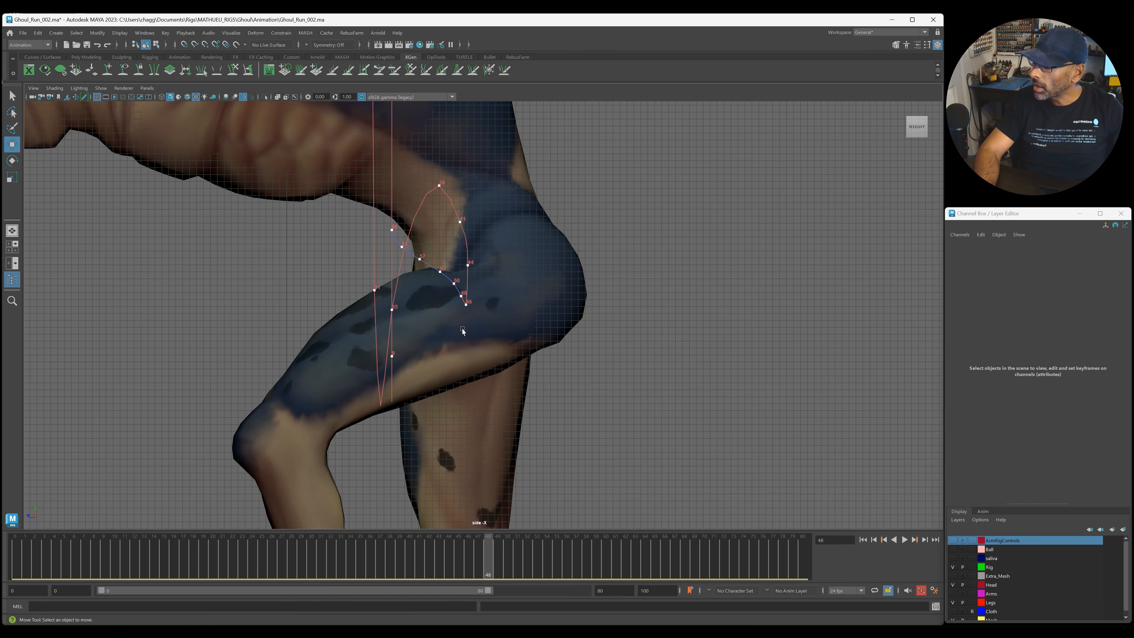
Play back the run in the side and perspective views, and scrub it in the front view to examine the hip motion.
key(alt+v)
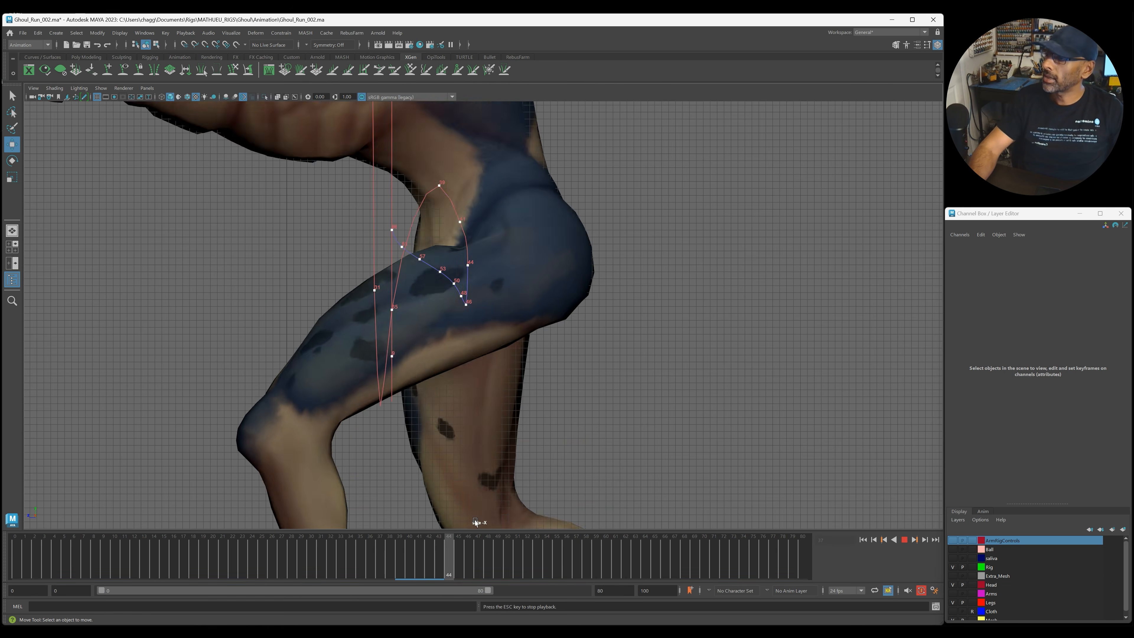
key(alt+v)
key(space)
key(space)
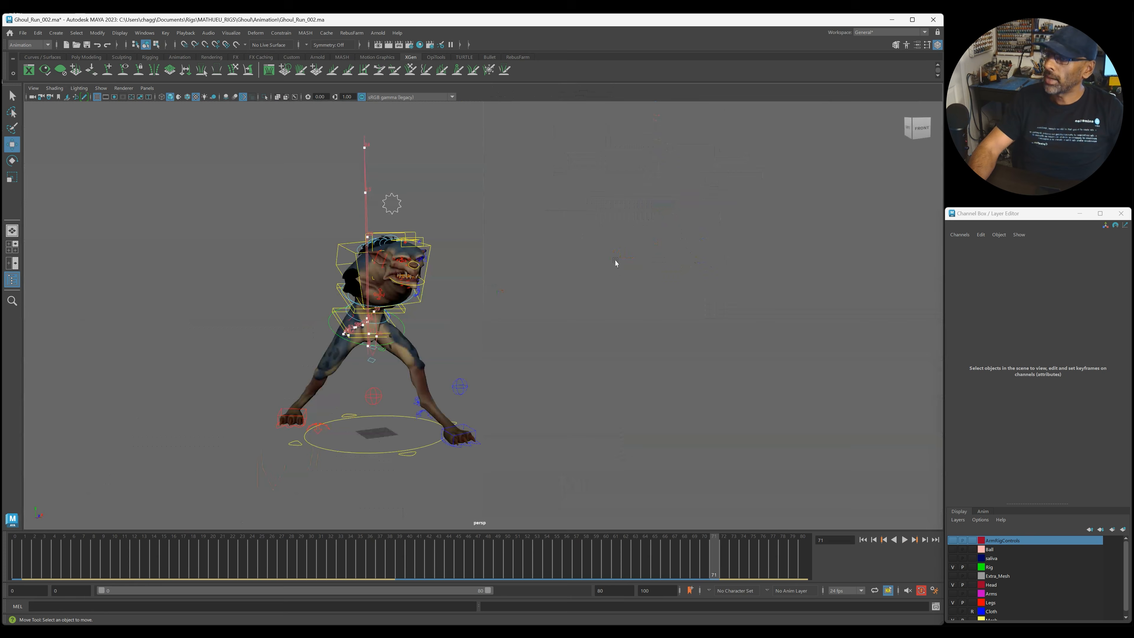
key(alt+v)
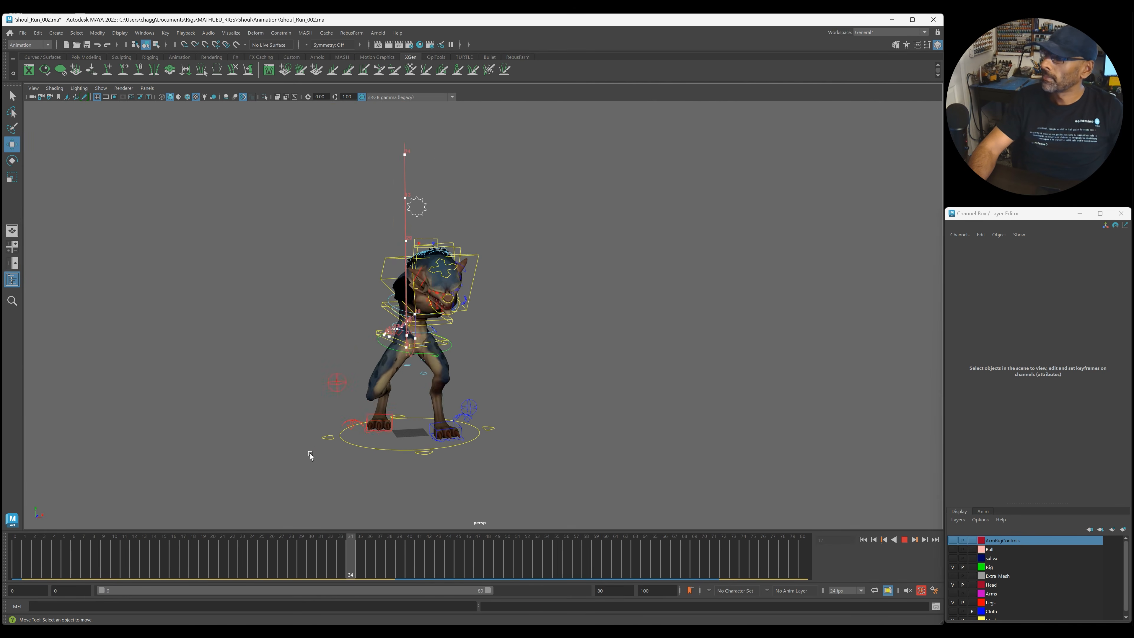
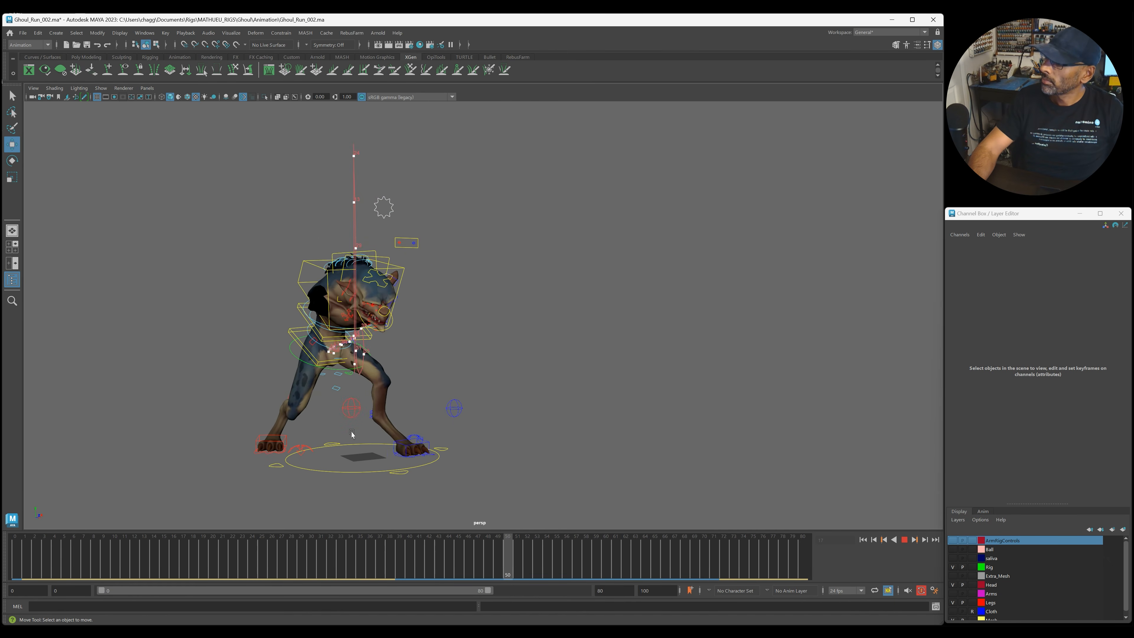
key(space)
key(space)
scroll(462, 387, down, 5)
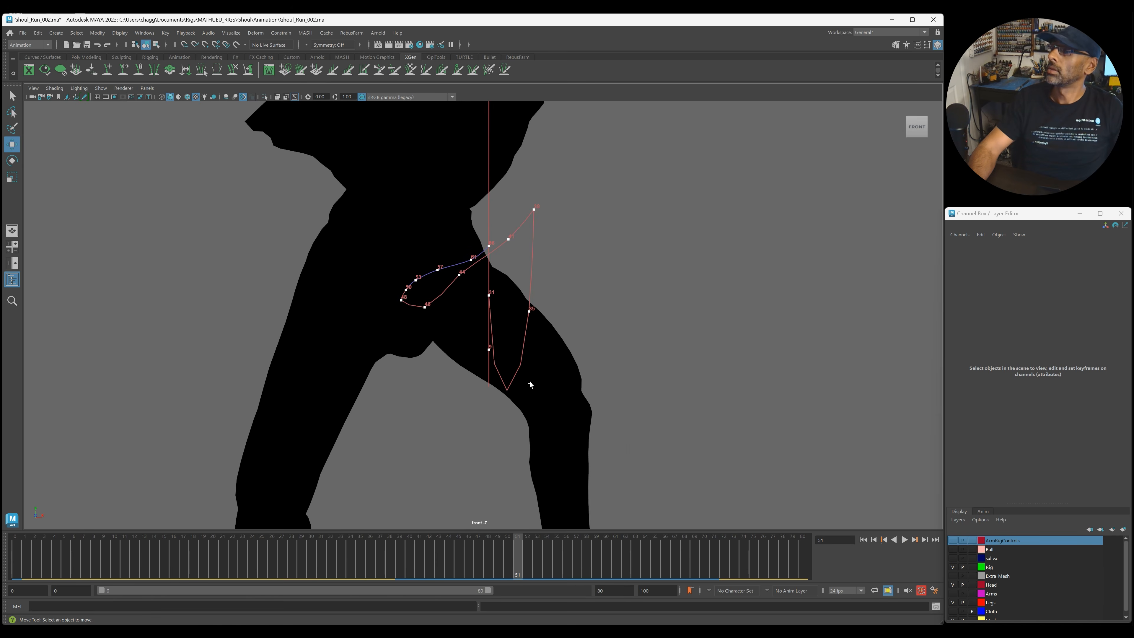
mouse_move(438, 569)
mouse_down()
mouse_move(319, 563)
mouse_move(454, 568)
mouse_up()
Select the cog control and raise it at frame 41 in the front view to Translate Y 5.142.
key(space)
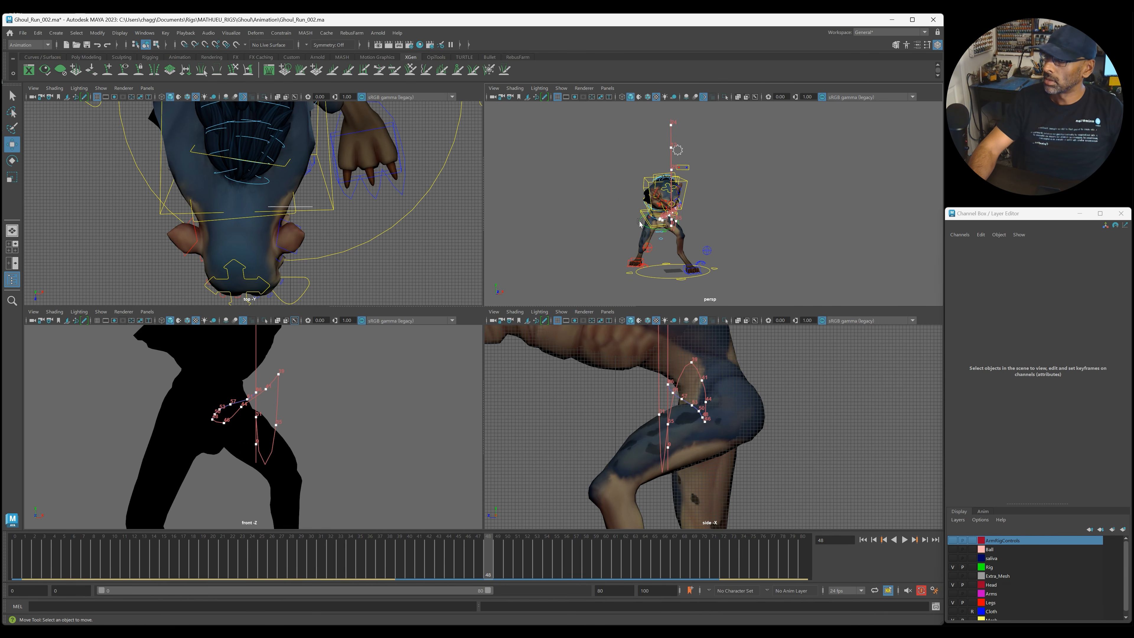
click(639, 223)
key(space)
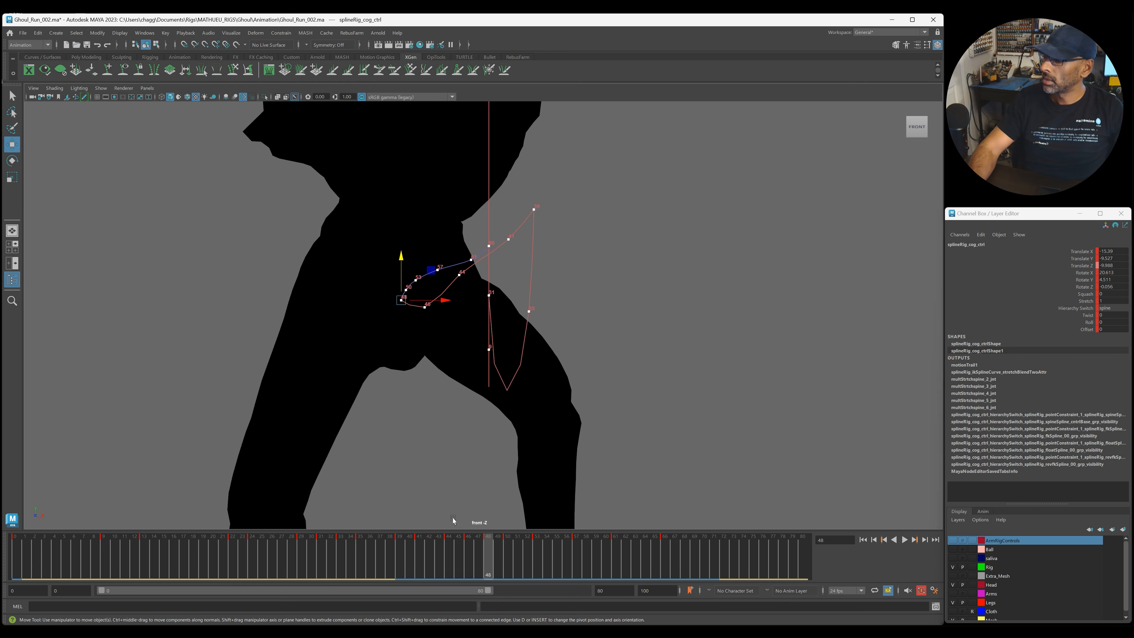
key(comma)
key(comma)
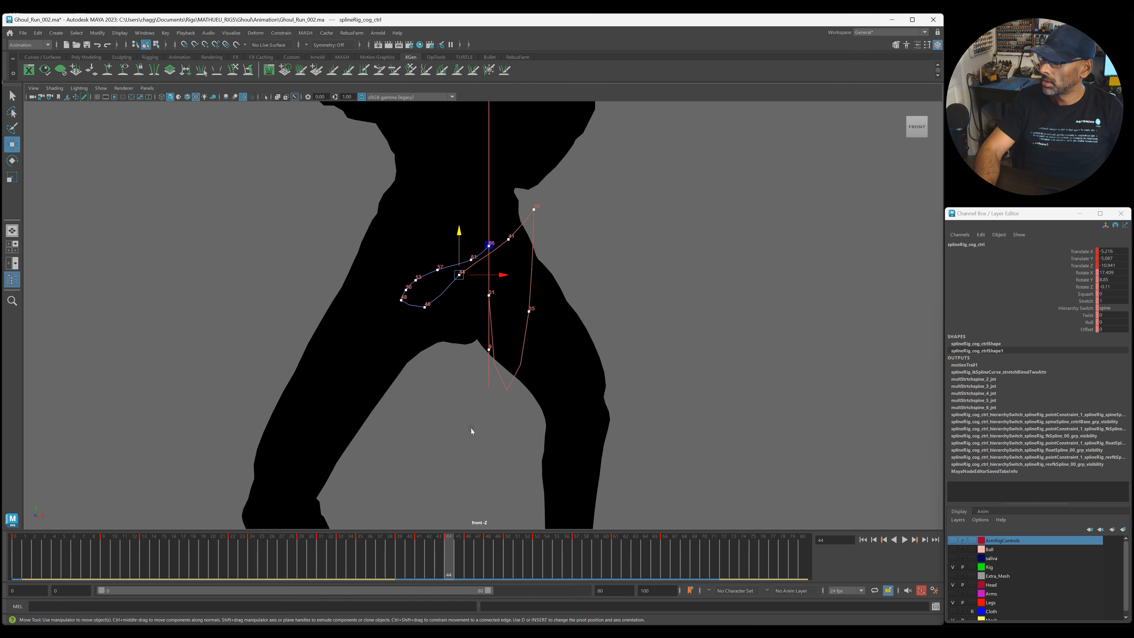
key(comma)
drag(509, 210, 508, 183)
Shape the top of the cog's front-view arc by moving it up at frame 37 and to Translate X 7.426 at frame 39.
key(comma)
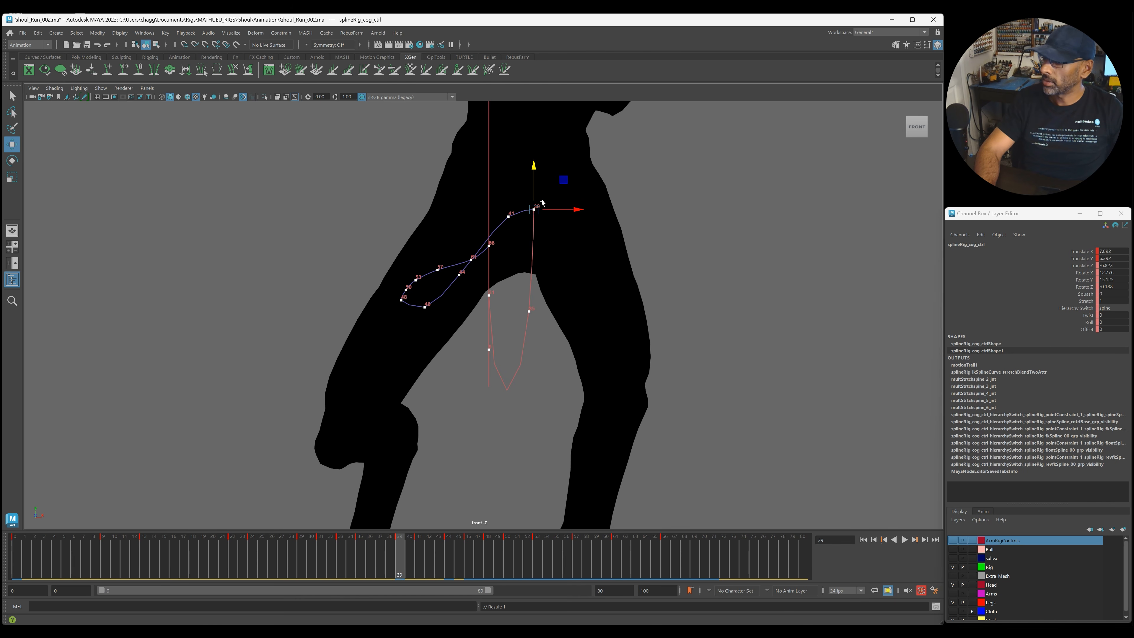
click(376, 570)
drag(572, 237, 574, 210)
key(comma)
key(period)
key(period)
key(period)
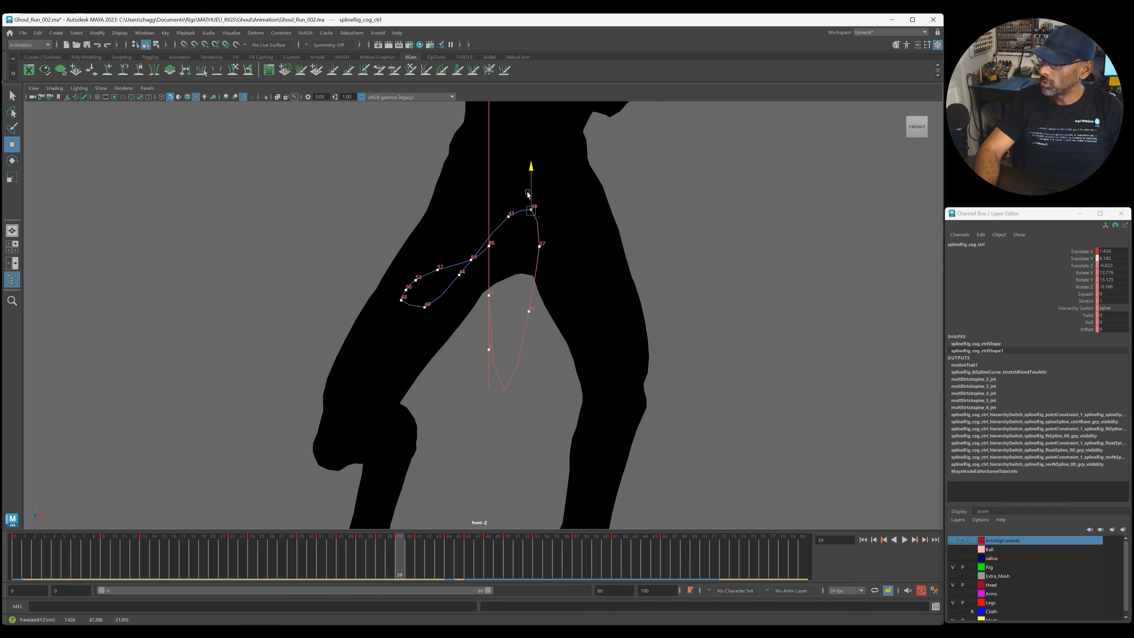
Lower the cog control at frame 44 to Translate Y -6.072 and shift it sideways to Translate X about -4.
key(period)
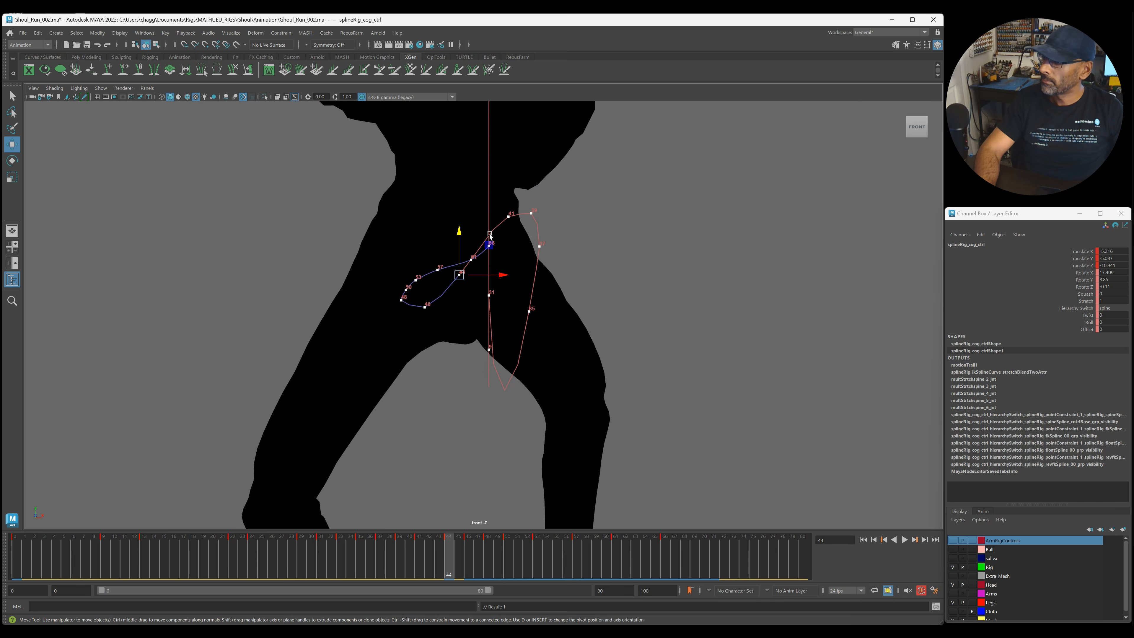
drag(455, 230, 456, 236)
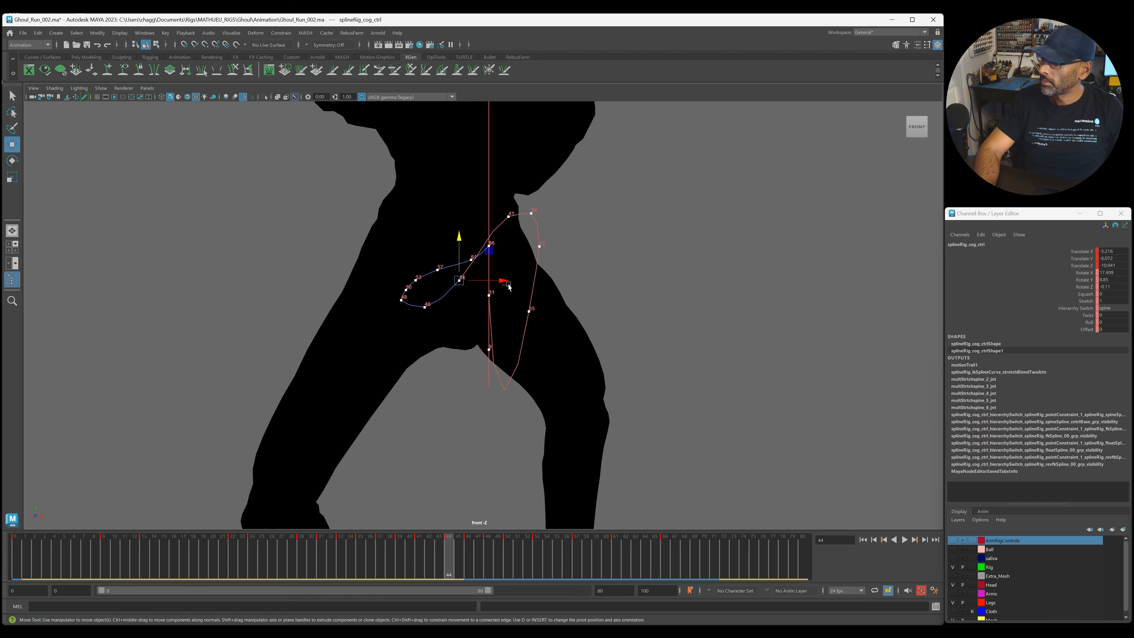
click(508, 287)
click(507, 286)
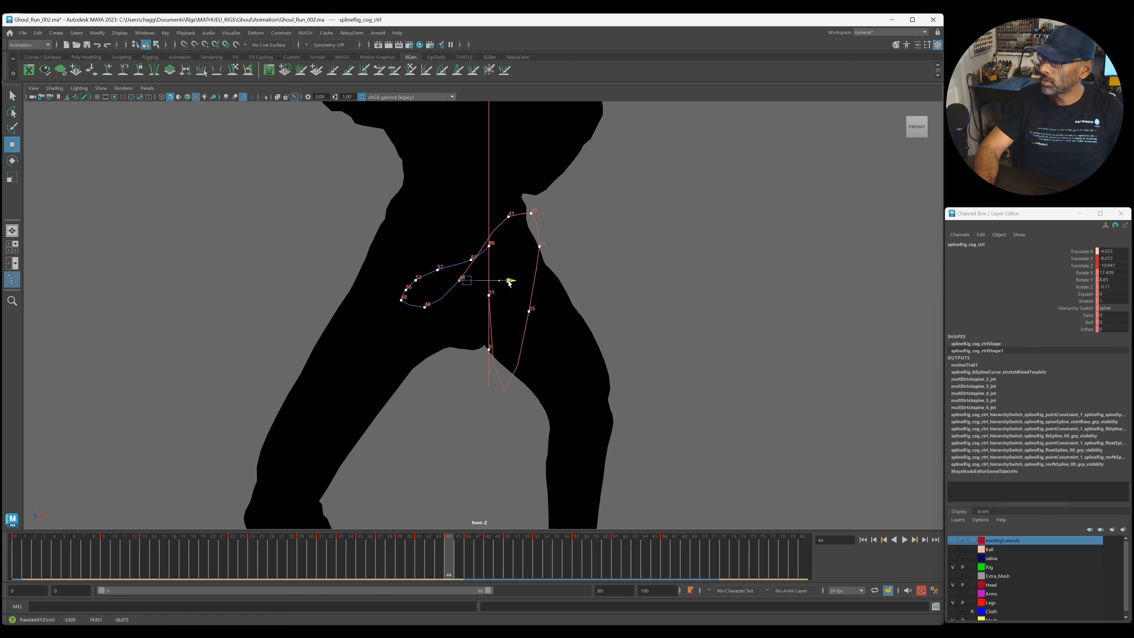
Step through the cog control's keys and play back the front view to examine the arc and timing.
key(period)
key(comma)
key(comma)
key(comma)
key(comma)
key(comma)
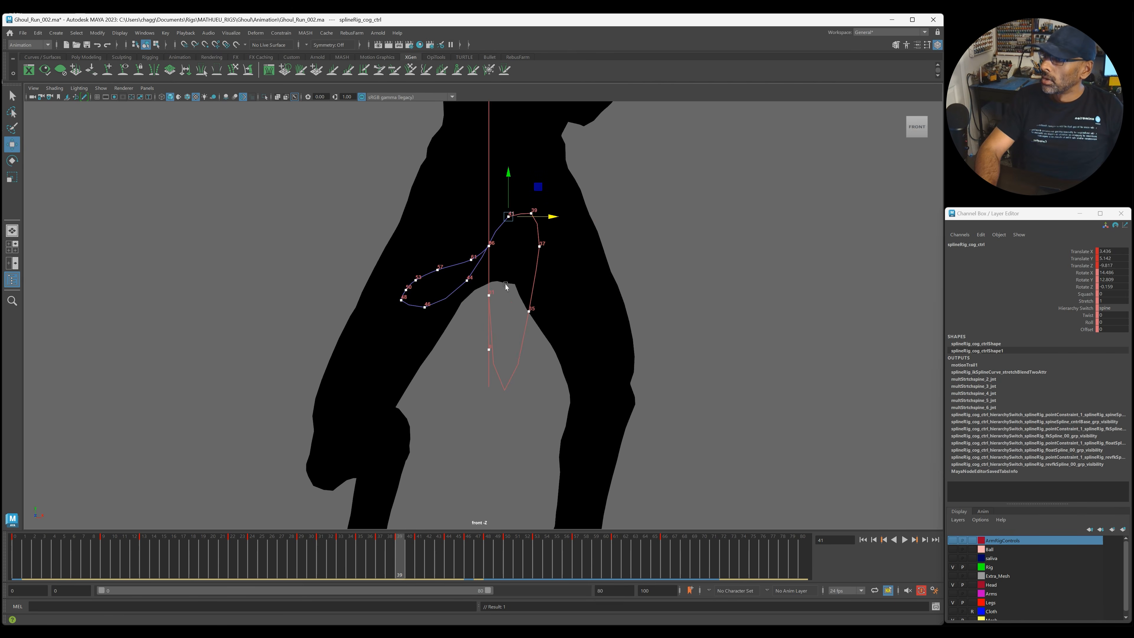
key(period)
key(period)
key(period)
key(period)
key(period)
key(period)
key(period)
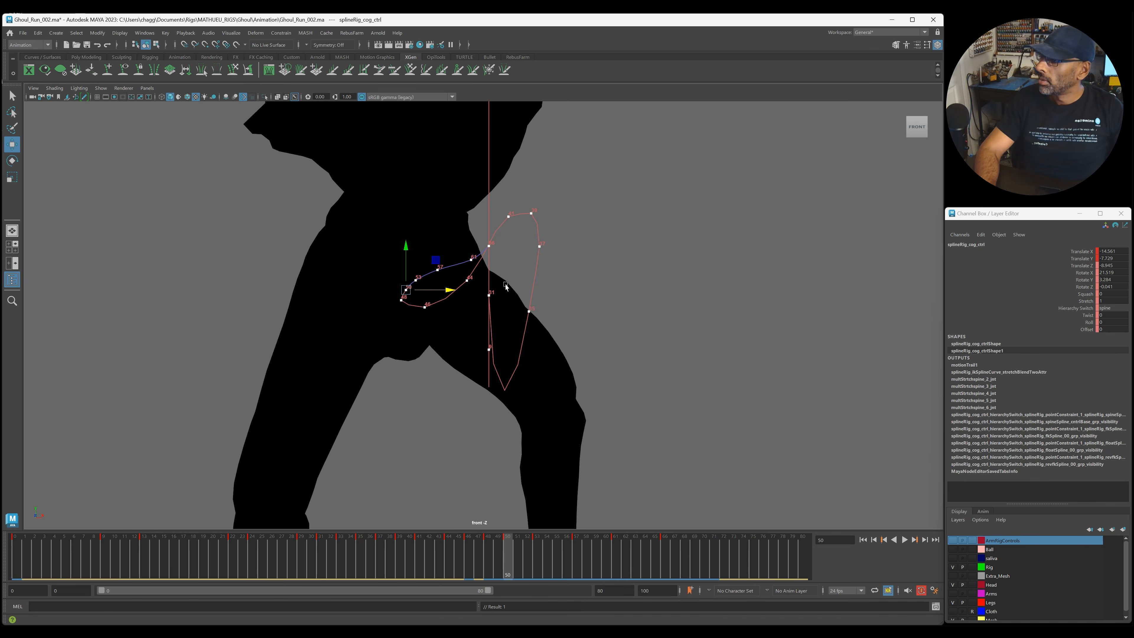
key(alt+v)
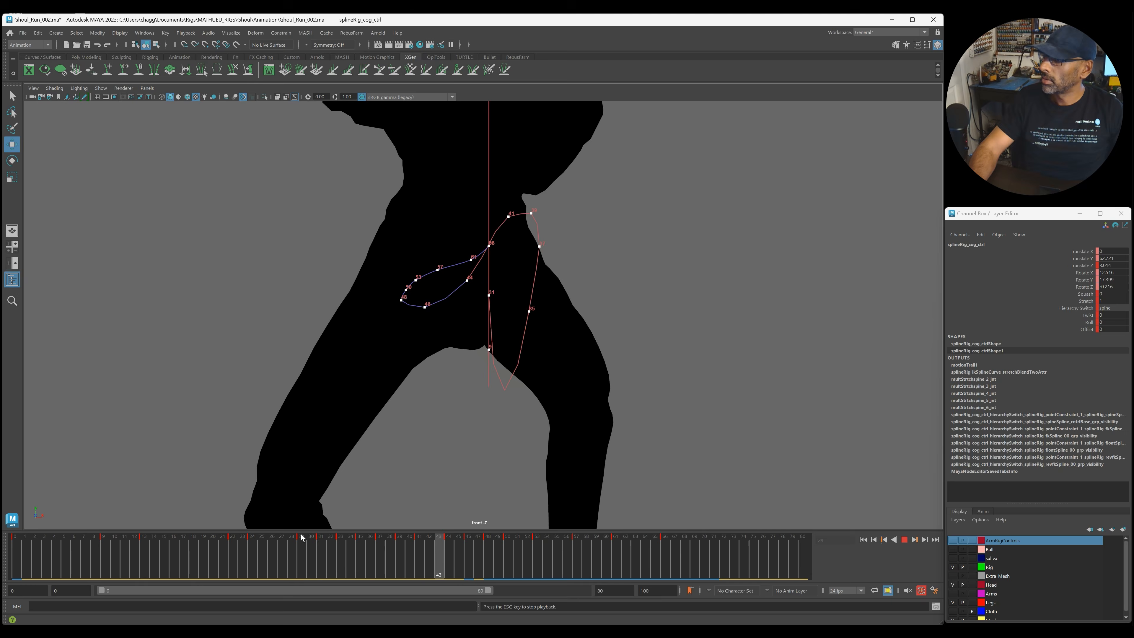
key(Escape)
key(alt+v)
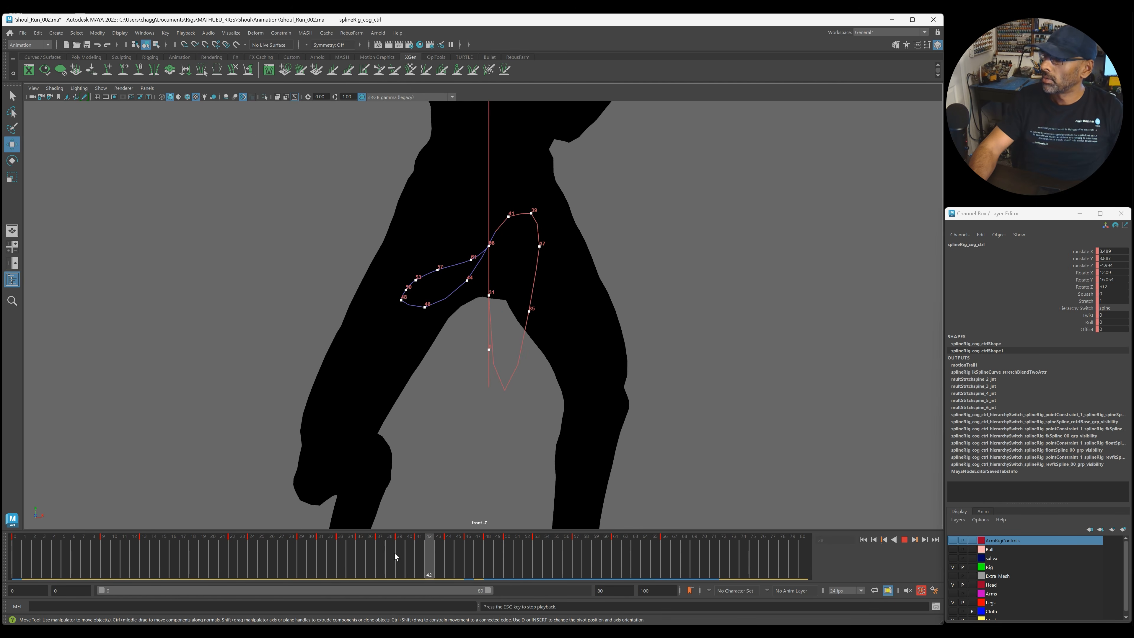
drag(479, 557, 497, 558)
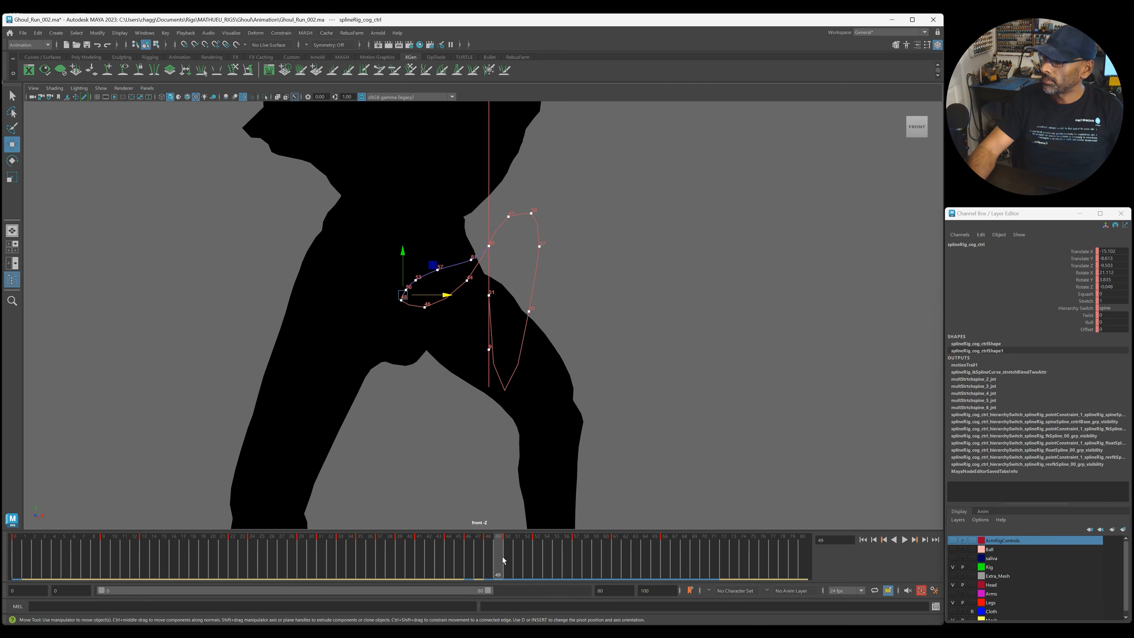
Slide the cog control's keys between frames 47 and 67 about two frames later, and retime the keys from frame 55 onward.
double_click(500, 557)
click(483, 559)
shift+drag(483, 559, 677, 558)
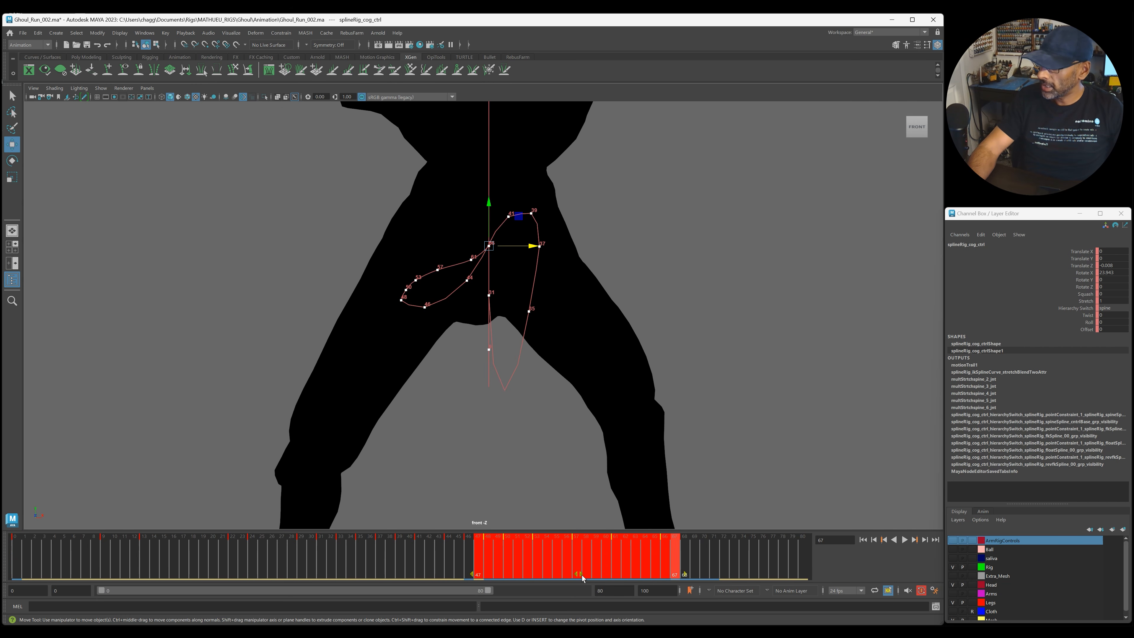
drag(582, 576, 601, 576)
click(471, 564)
drag(470, 564, 663, 577)
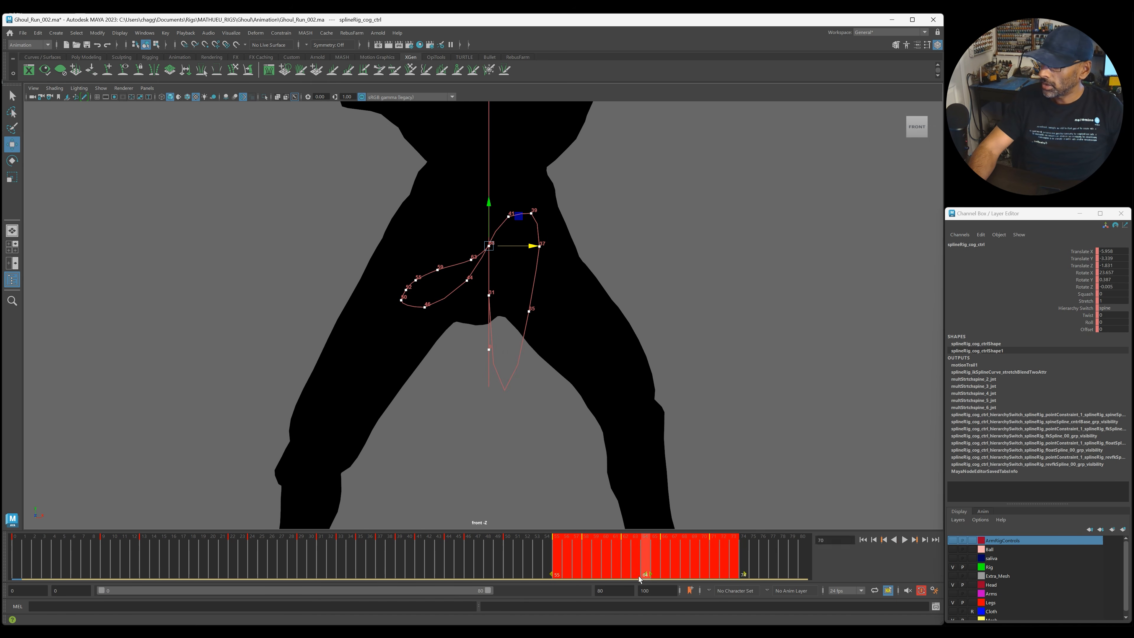
click(517, 559)
Play back the retimed cog motion in the front and perspective views.
key(alt+v)
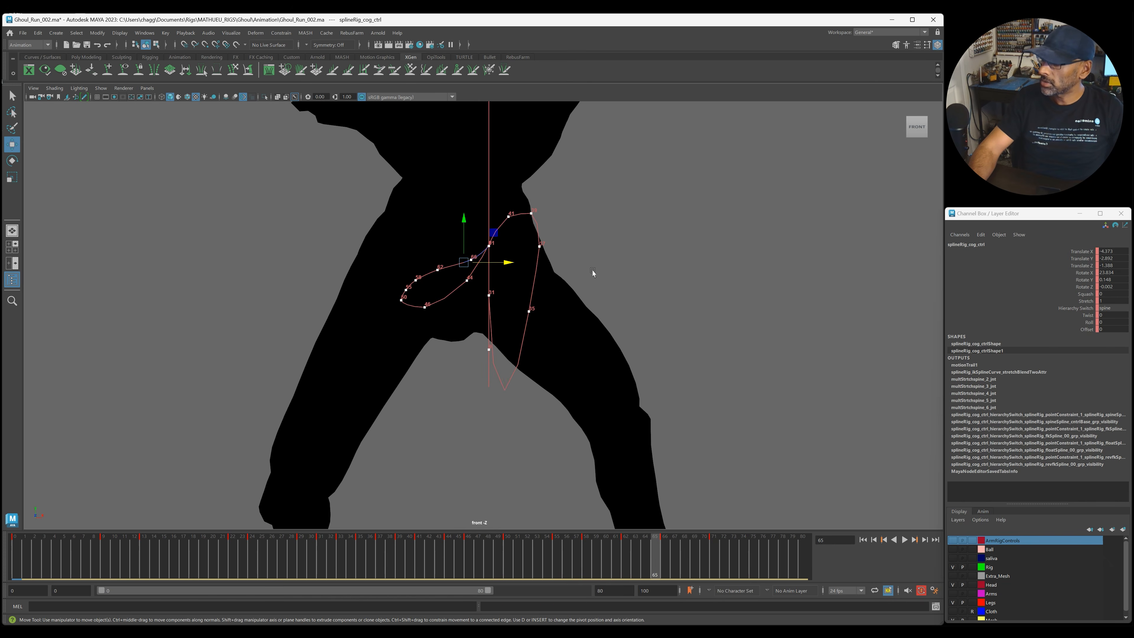
key(alt+v)
key(space)
key(space)
key(alt+v)
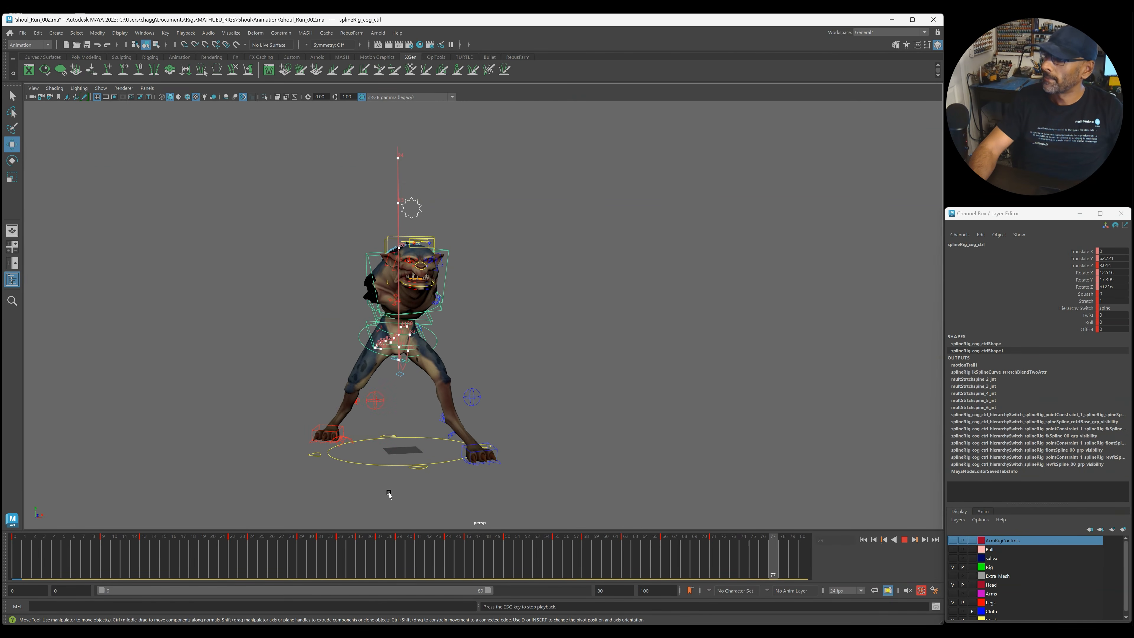
Stop playback and retime the block of cog control keys spanning about frames 51 to 76.
click(365, 561)
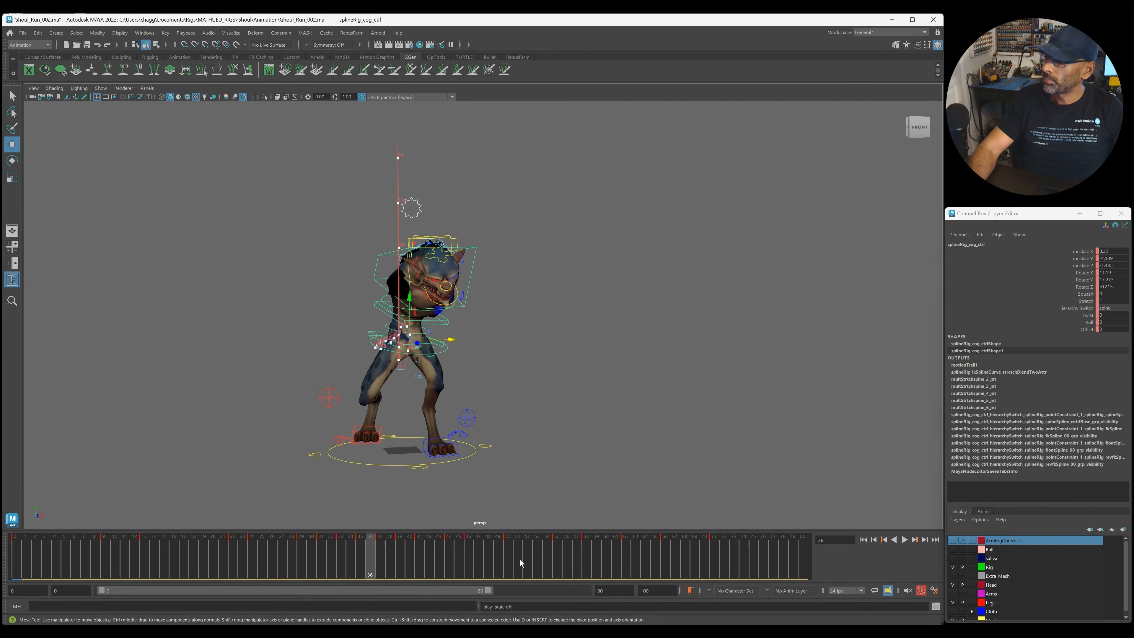
shift+drag(531, 562, 784, 556)
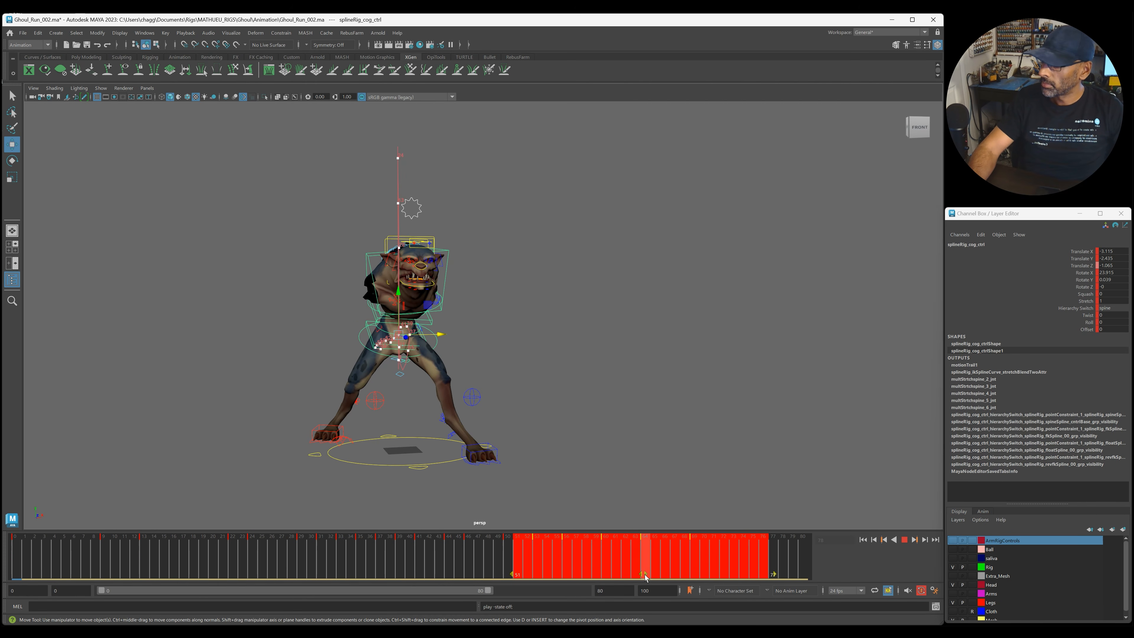
click(437, 554)
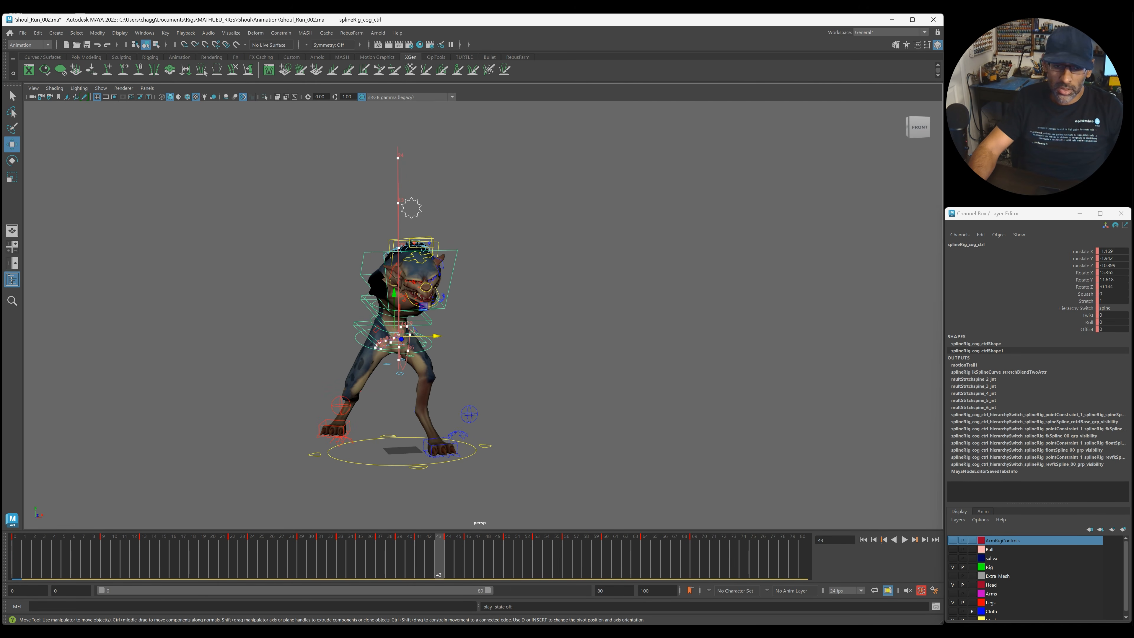
Remove the cog's motion trail and review the run in perspective from another angle, with the cog control reselected.
key(alt+v)
key(Escape)
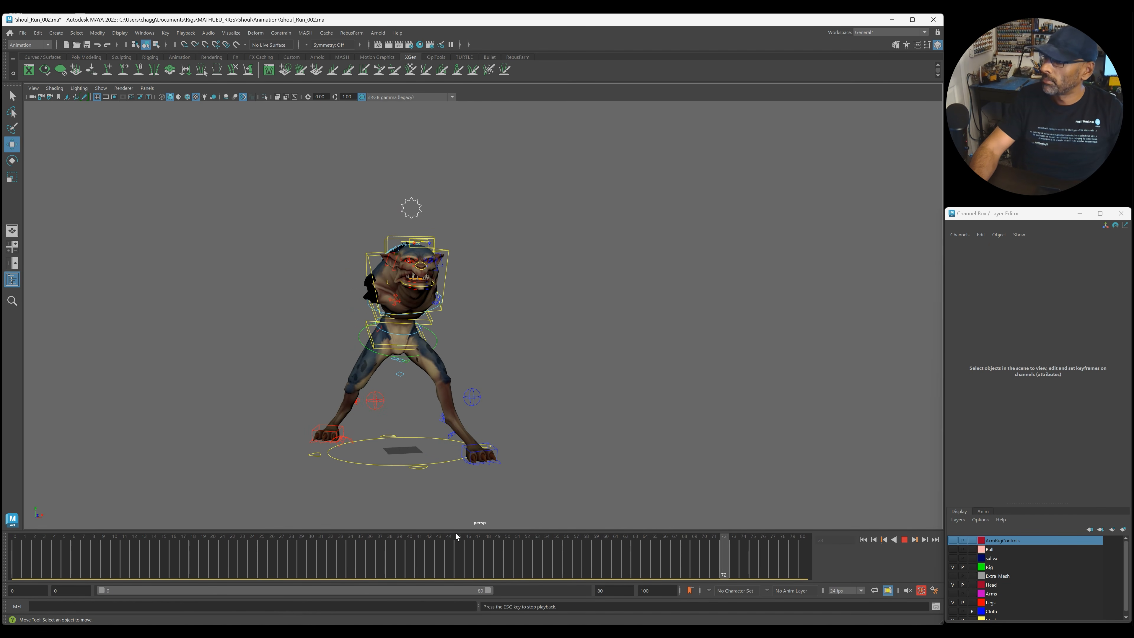
alt+drag(463, 443, 375, 464)
key(alt+v)
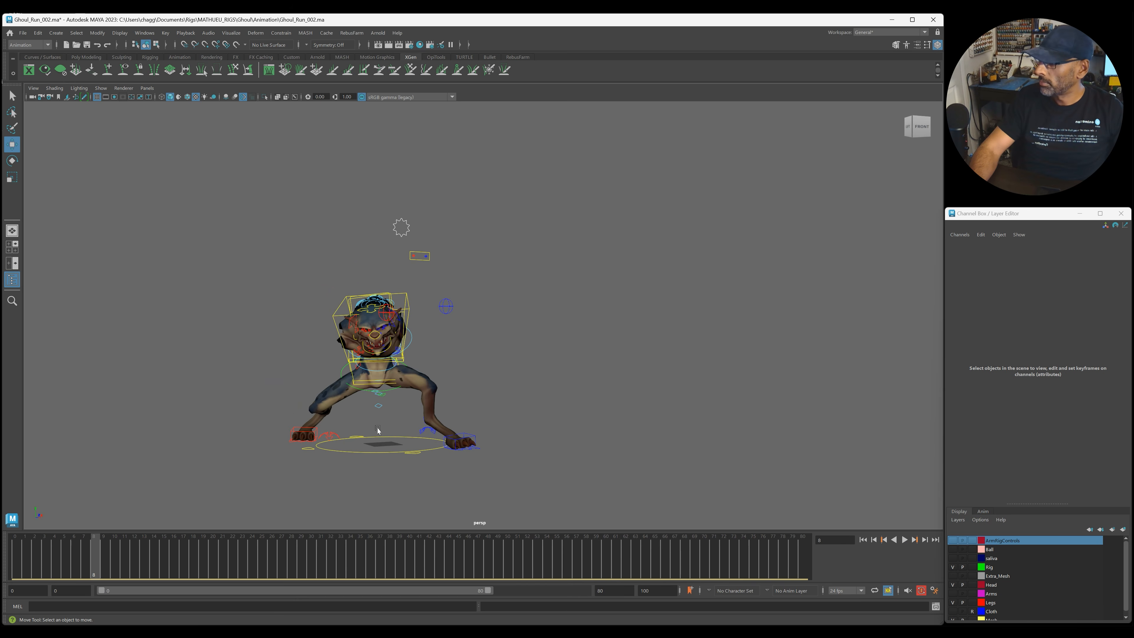
click(367, 392)
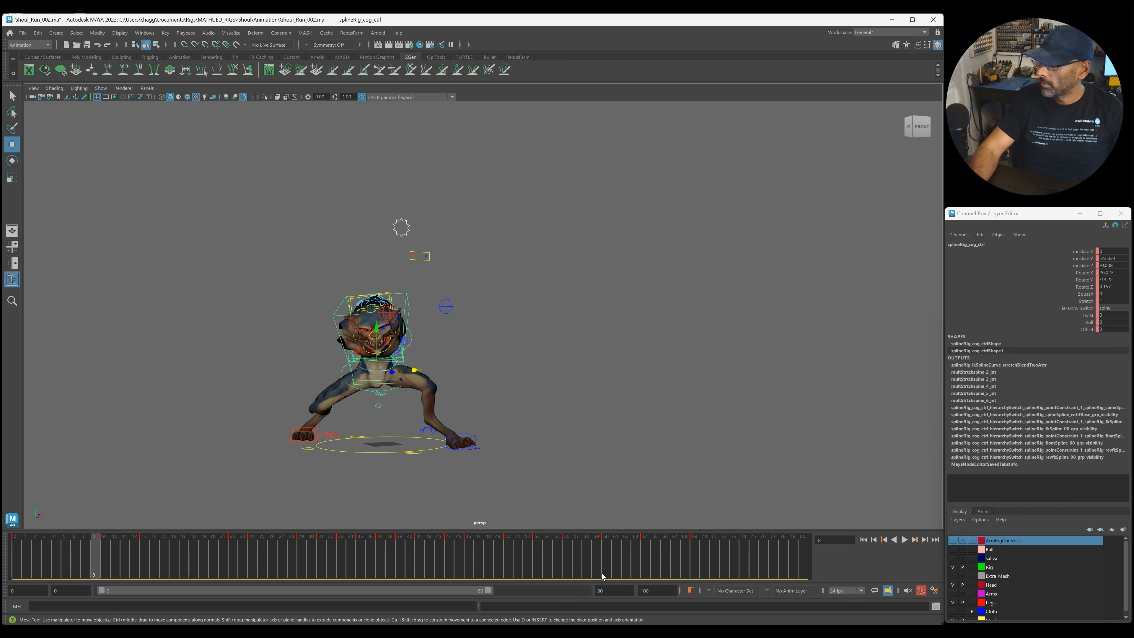
key(alt+v)
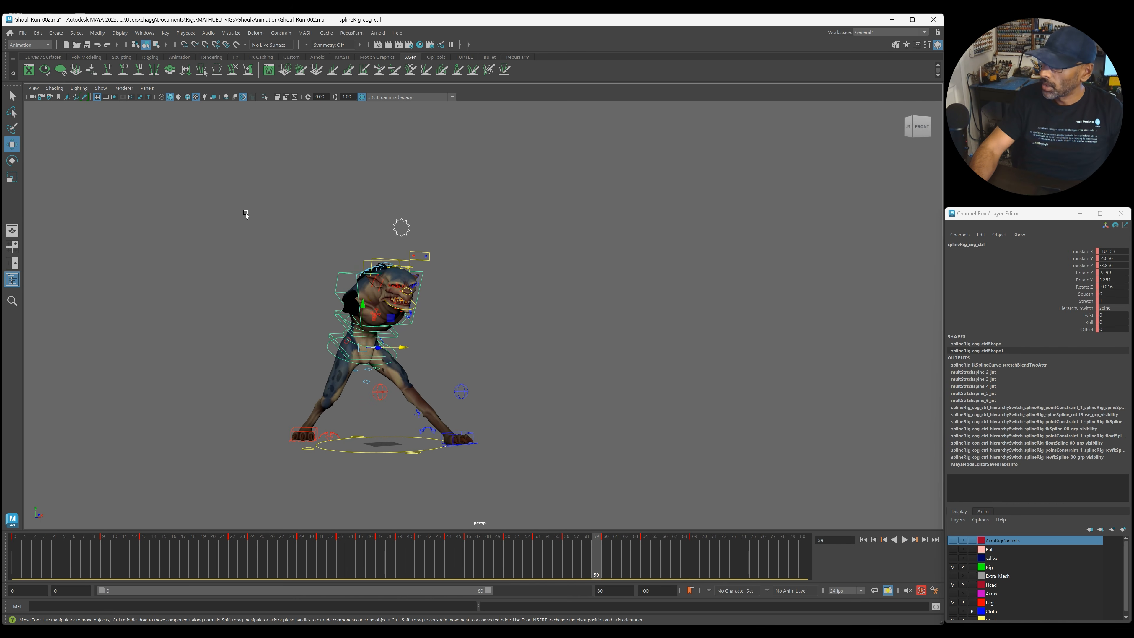
Select all of the ghoul's rig controls, review the run, and edit their keys around frame 65 on the timeline.
drag(715, 491, 277, 210)
alt+drag(531, 444, 473, 447)
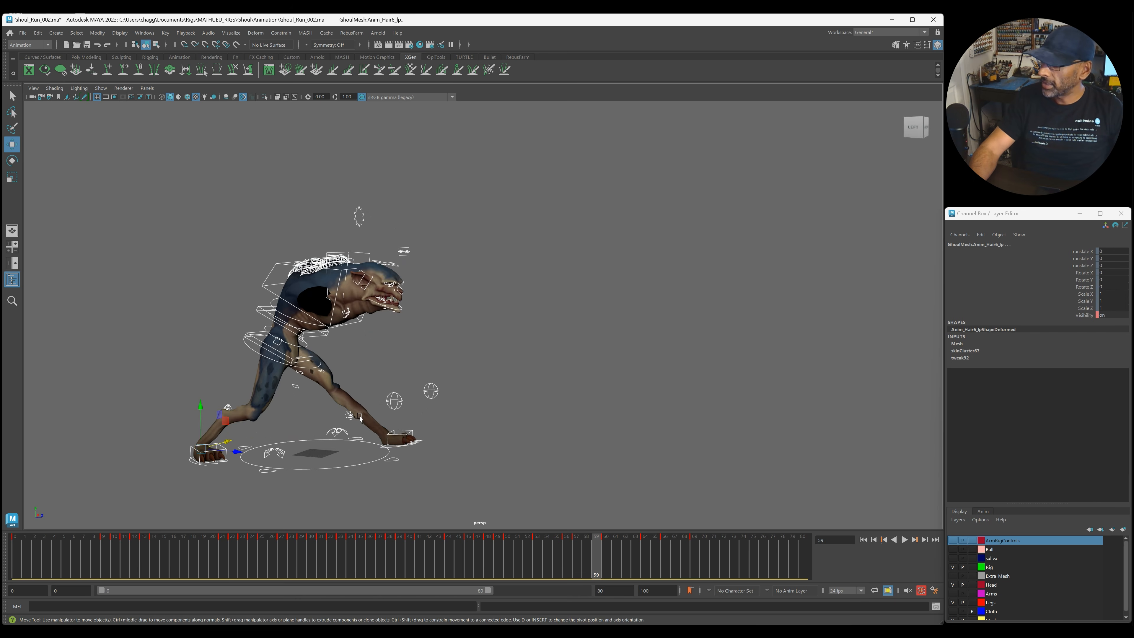
key(alt+v)
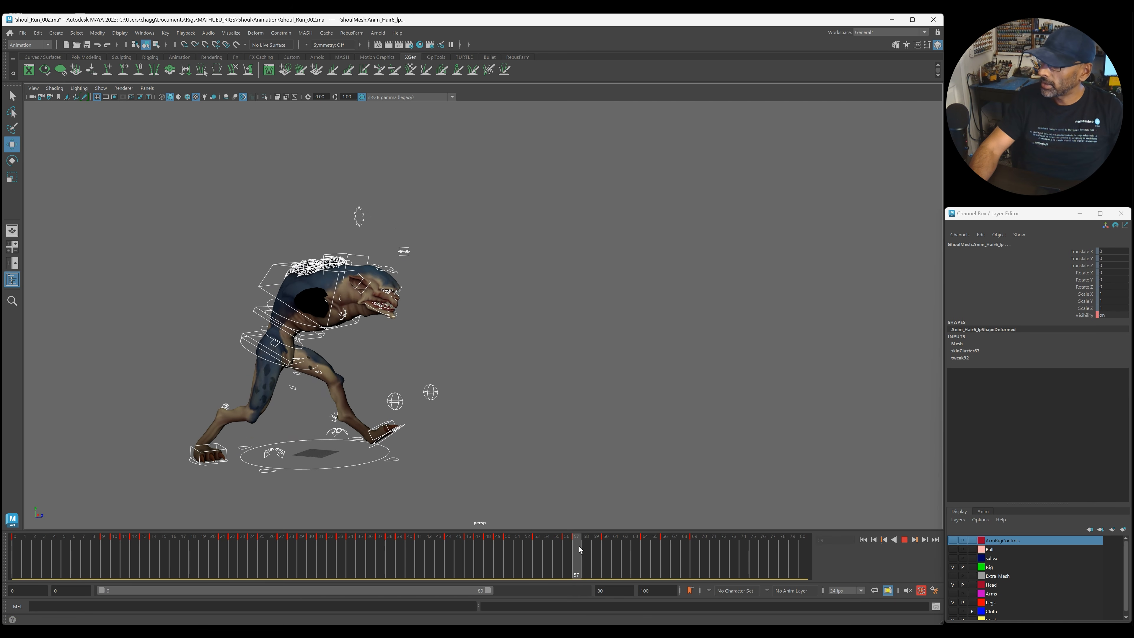
mouse_move(574, 548)
mouse_down()
mouse_move(651, 556)
mouse_move(492, 550)
mouse_move(698, 566)
mouse_move(8, 561)
mouse_up()
key(alt+v)
right_click(662, 558)
click(696, 415)
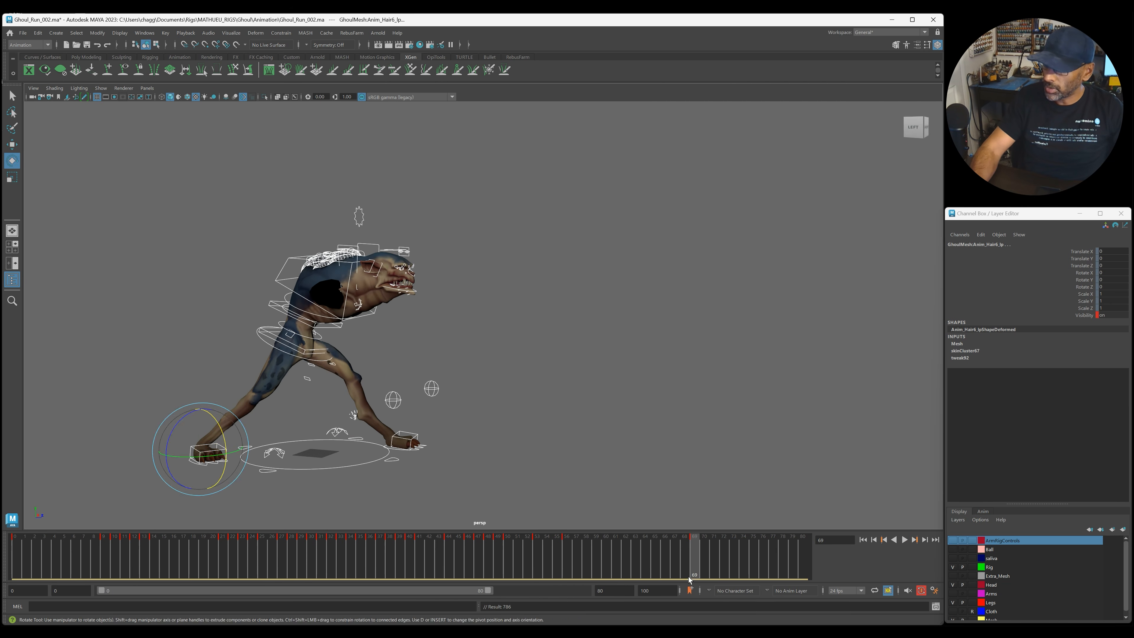
Review the run's leg and body motion from the side and the front, checking the frames around 50 to 66.
mouse_move(520, 558)
mouse_down()
mouse_move(720, 558)
mouse_move(636, 561)
mouse_move(683, 560)
mouse_move(651, 560)
mouse_up()
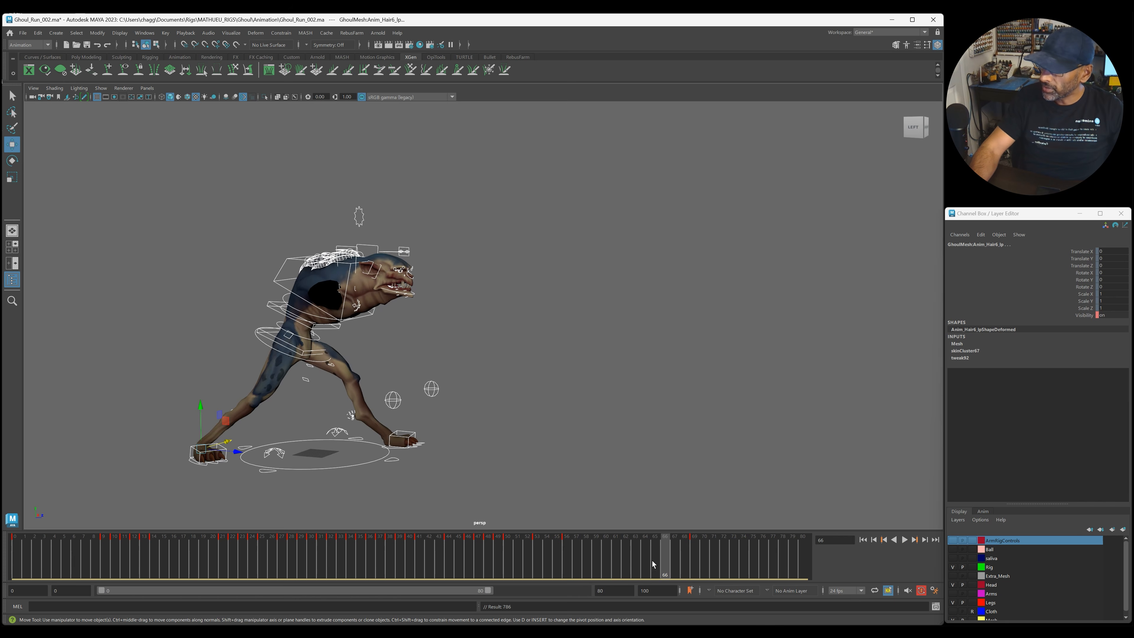
key(e)
key(alt+v)
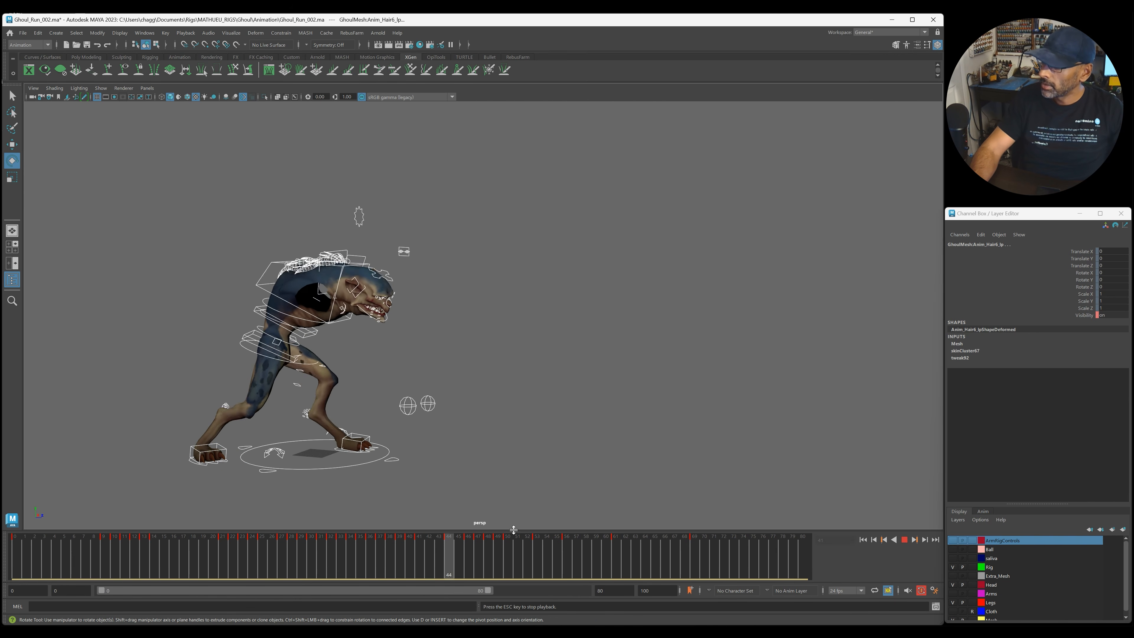
key(Escape)
click(223, 436)
alt+drag(402, 447, 536, 493)
drag(549, 553, 586, 562)
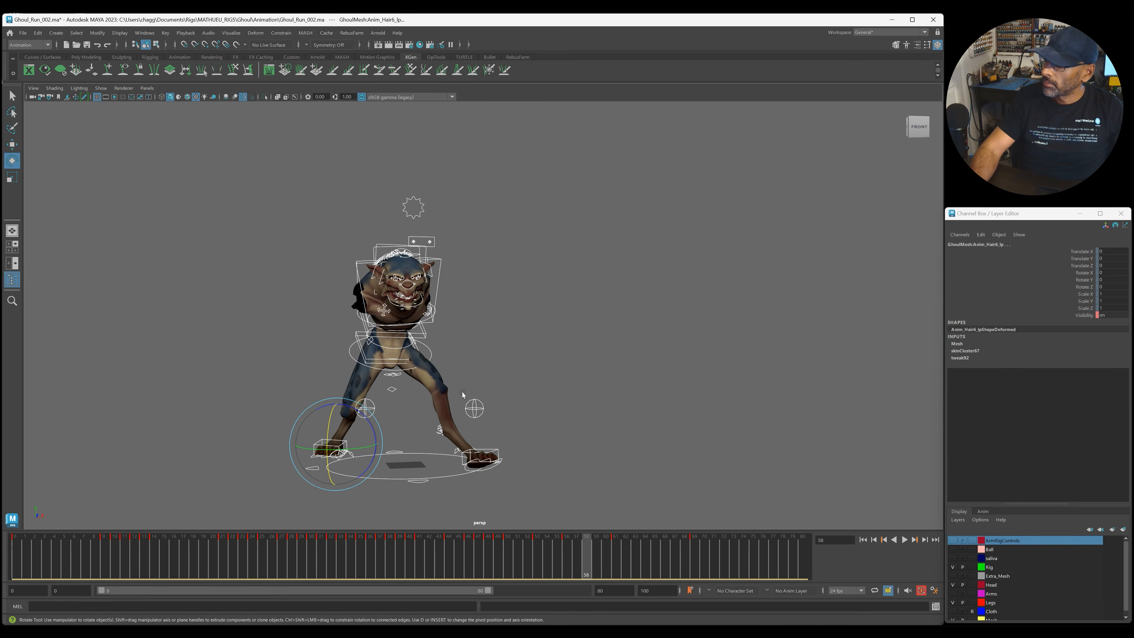
Select the cog control, check its motion, and create an editable motion trail for it in the side view.
click(429, 352)
alt+drag(461, 393, 512, 390)
key(alt+v)
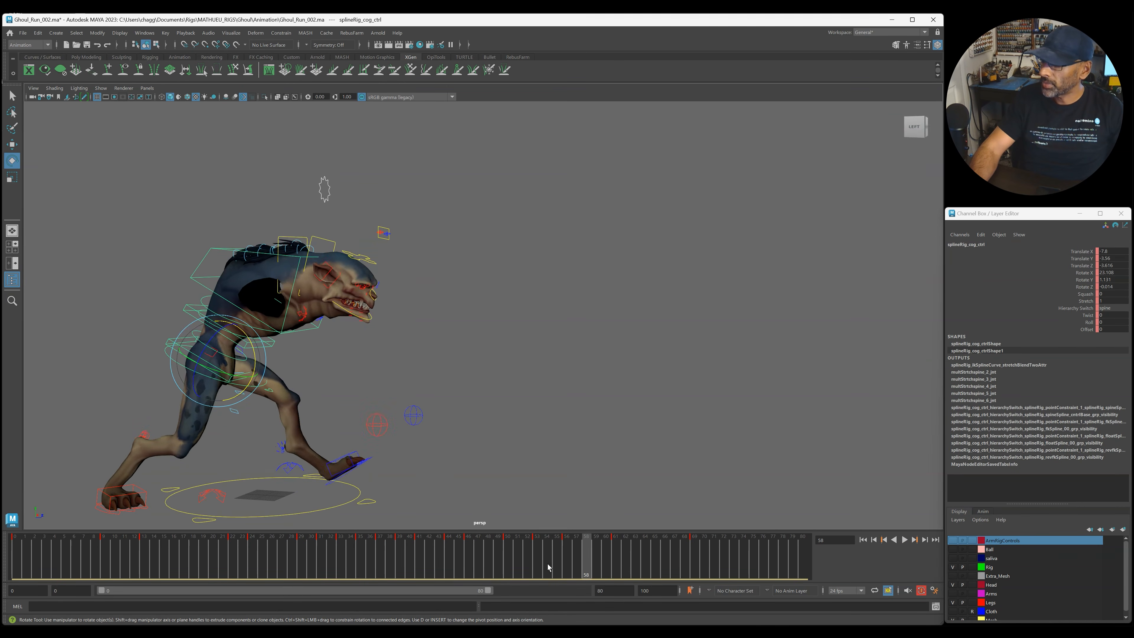
drag(547, 564, 410, 561)
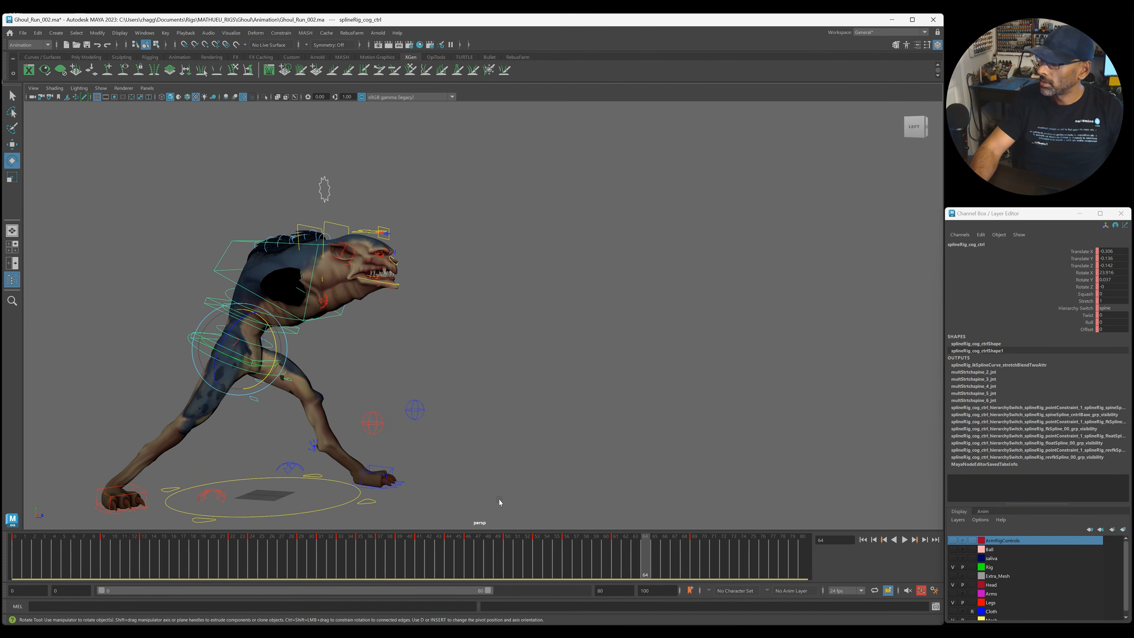
key(Escape)
drag(634, 563, 596, 558)
click(231, 32)
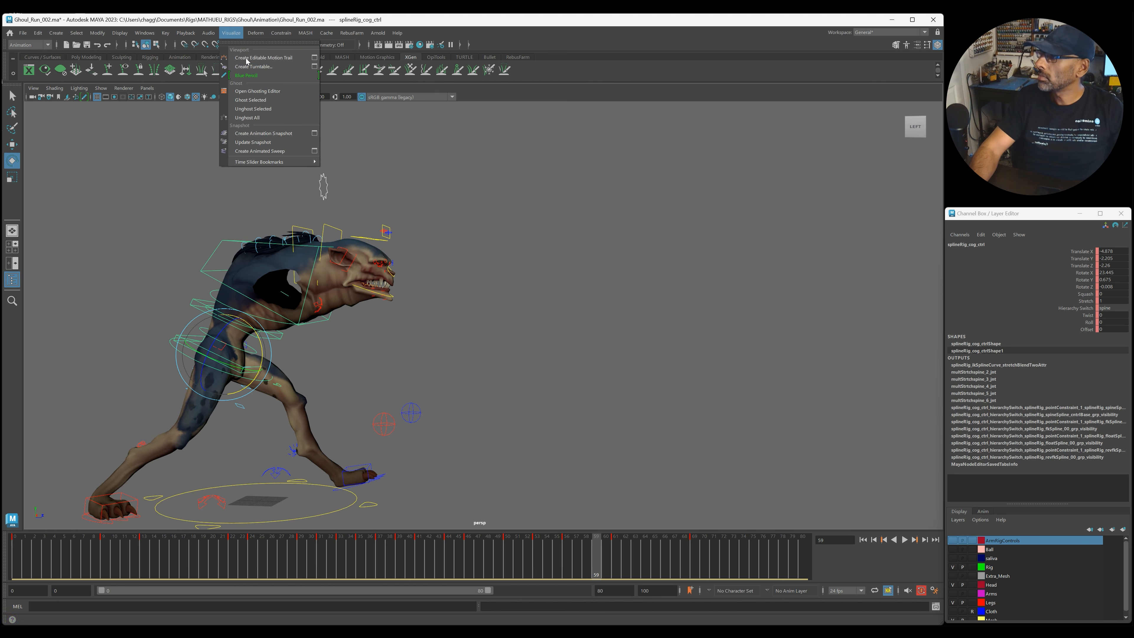
click(264, 57)
key(space)
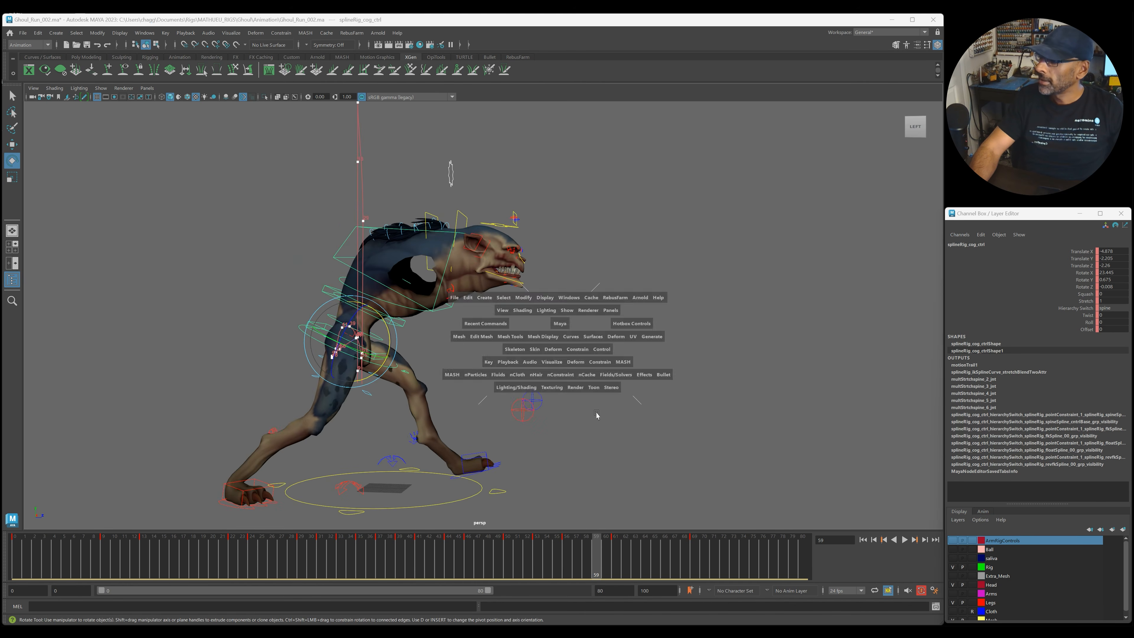
key(space)
Lower the cog control's keys at frames 50 and 53 along its motion trail in the side view.
drag(644, 575, 546, 562)
key(w)
key(comma)
key(comma)
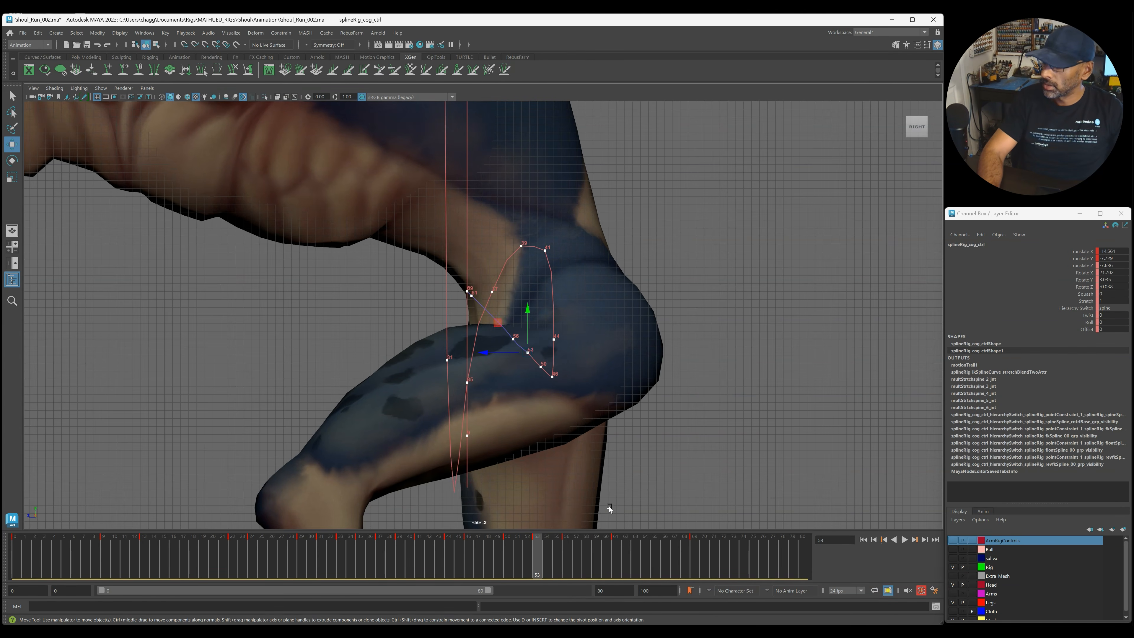
drag(540, 325, 540, 332)
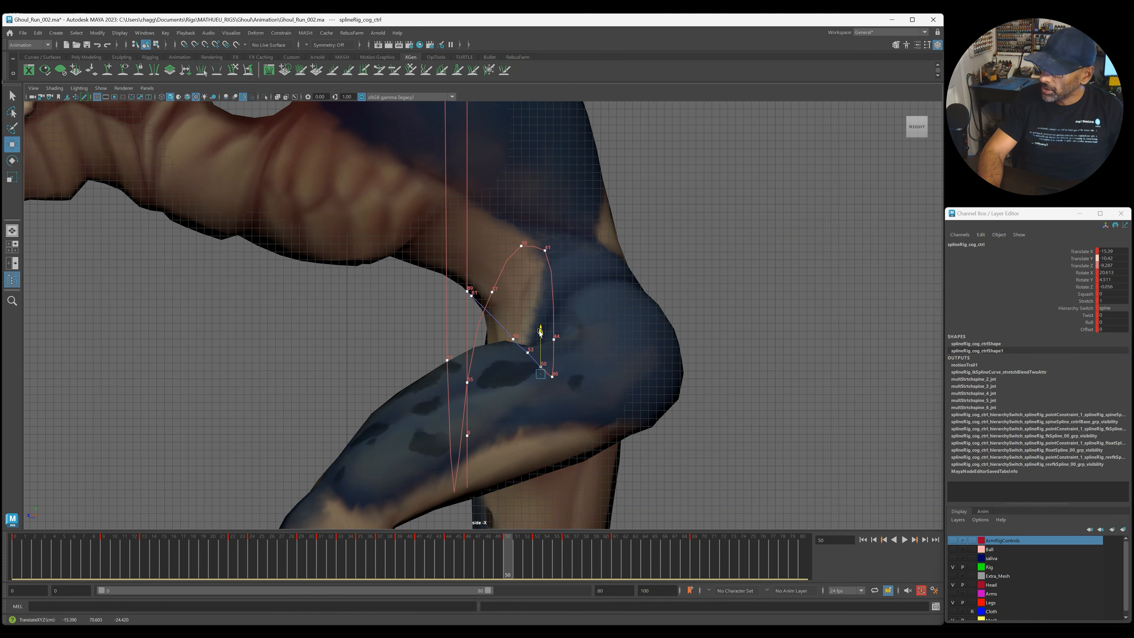
key(period)
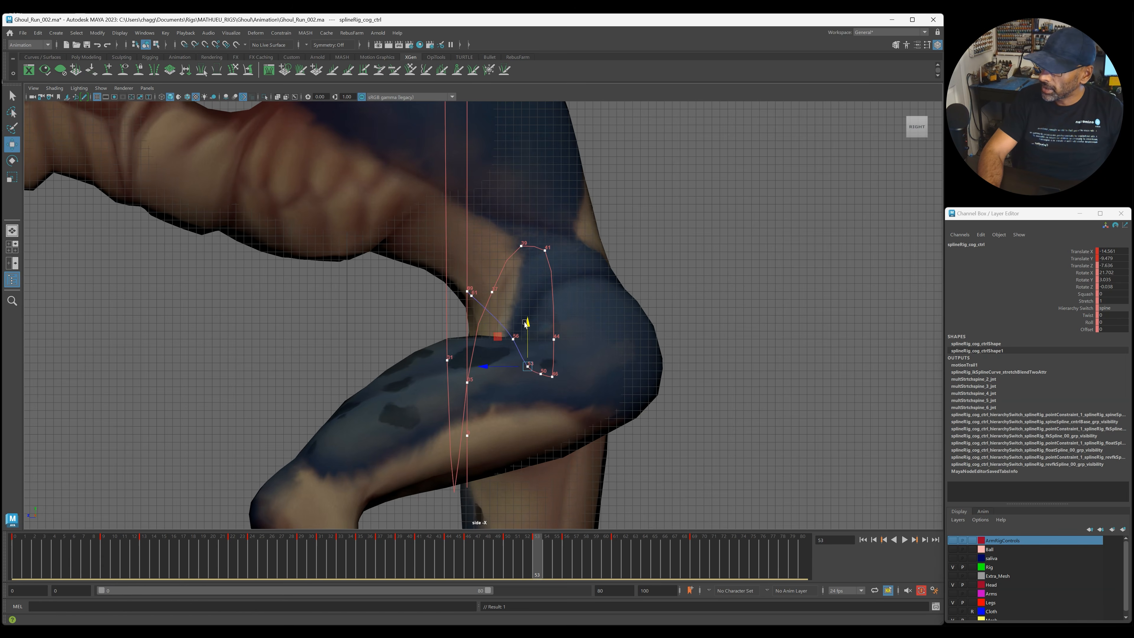
Move the cog's frame 56 key forward and slightly down, and shift the frame 53 and 50 keys forward to follow the arc.
key(period)
key(period)
key(period)
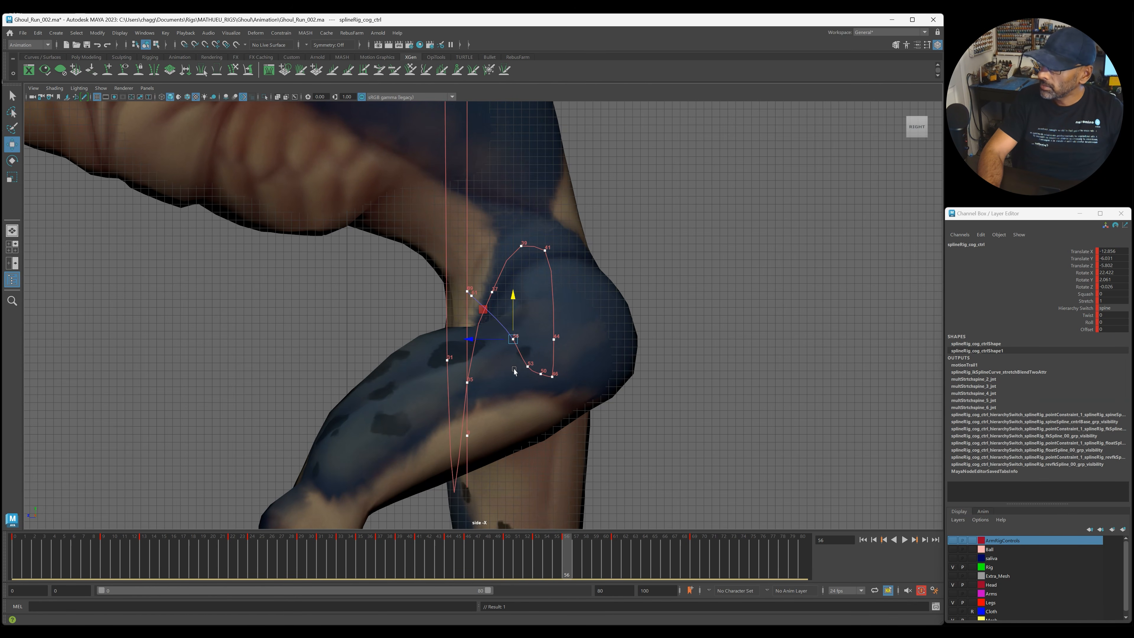
drag(480, 342, 453, 340)
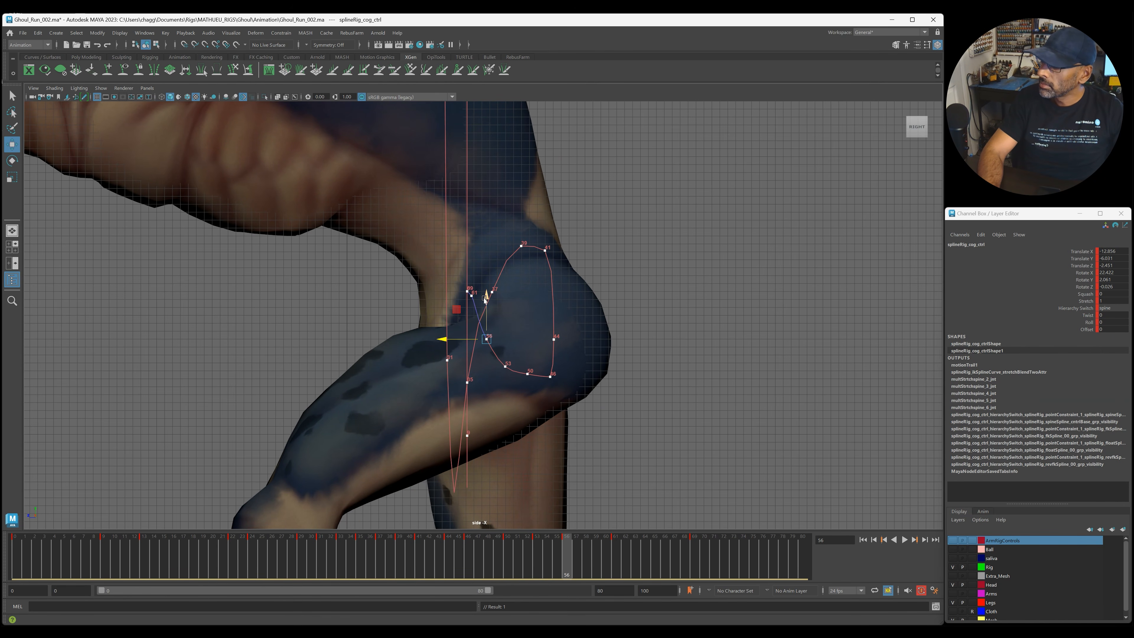
key(comma)
key(period)
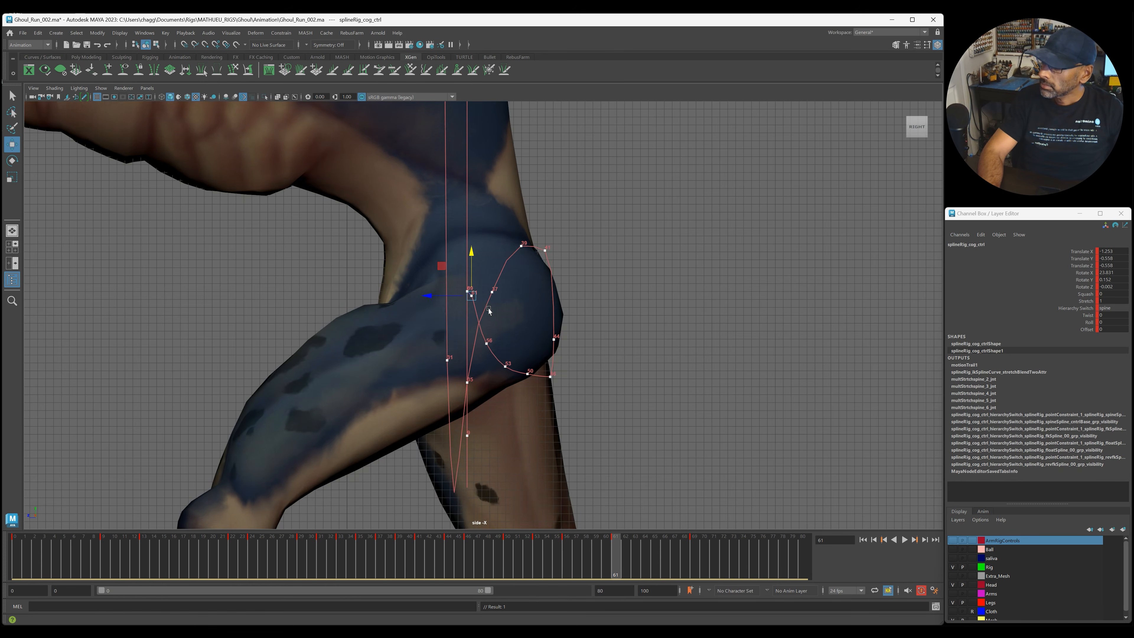
Lower the cog's frame 61 key to a Translate Y of about -2.8 and move it slightly backward.
drag(475, 260, 471, 273)
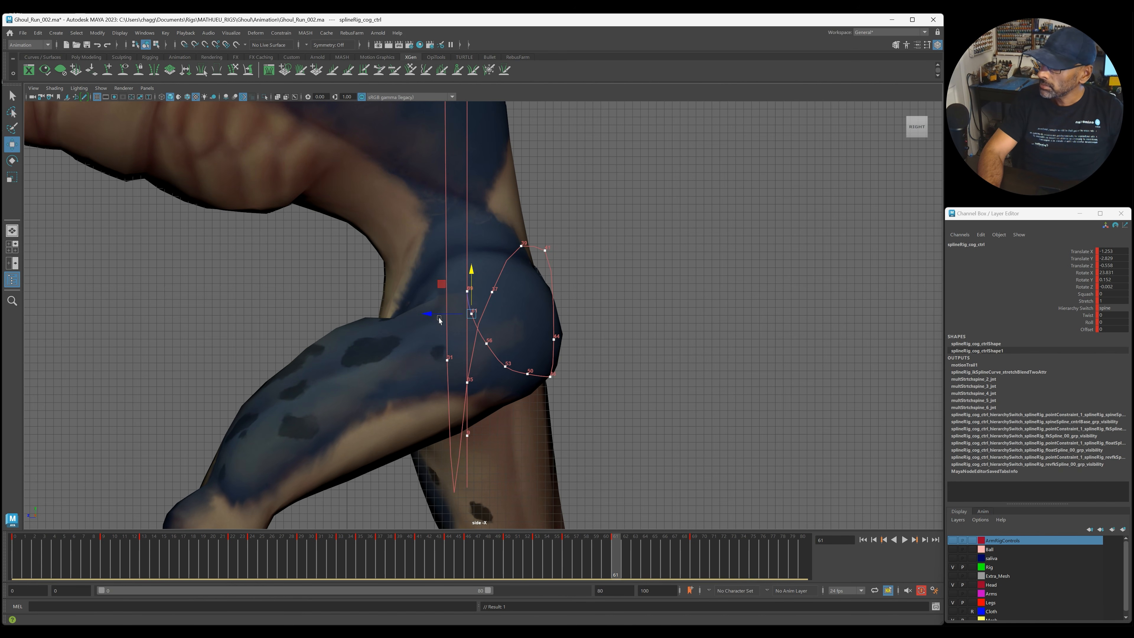
click(438, 321)
key(ctrl+z)
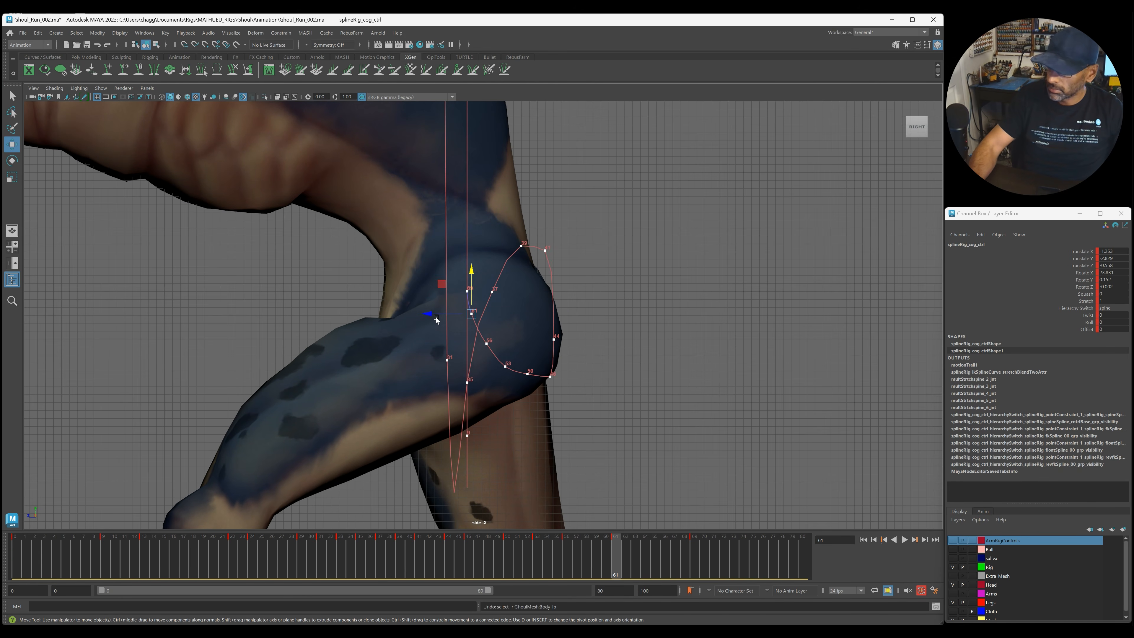
drag(428, 316, 435, 318)
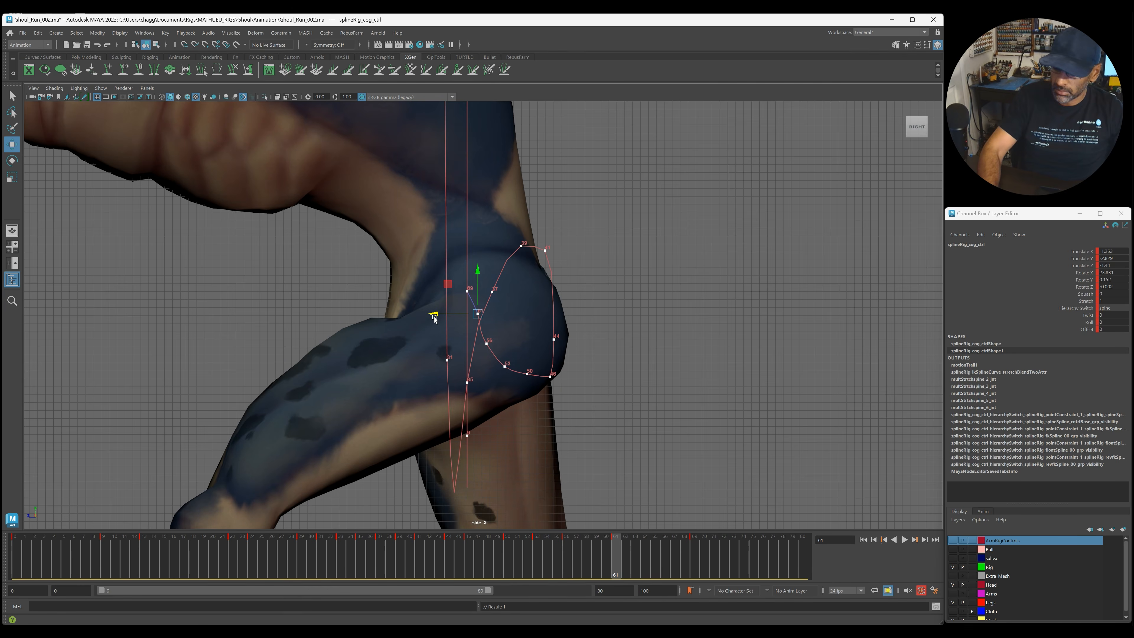
Shift the cog's keys at frames 56, 53 and 50 backward, raising frames 53 and 50 to Translate Y of about -8.2 and -9.2.
key(comma)
key(comma)
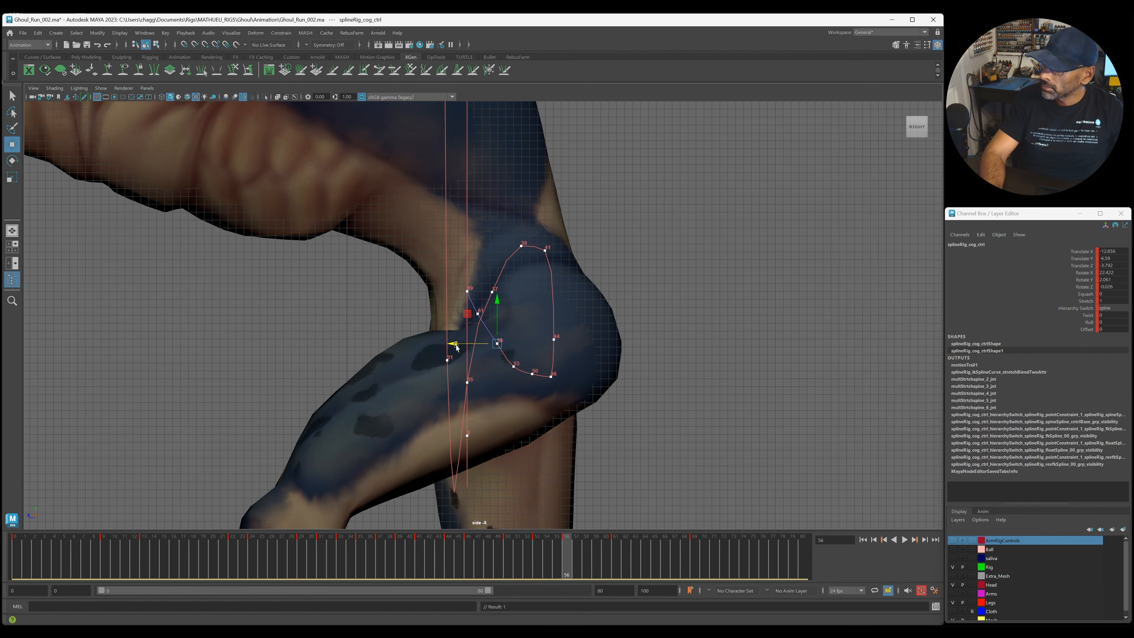
drag(512, 355, 515, 315)
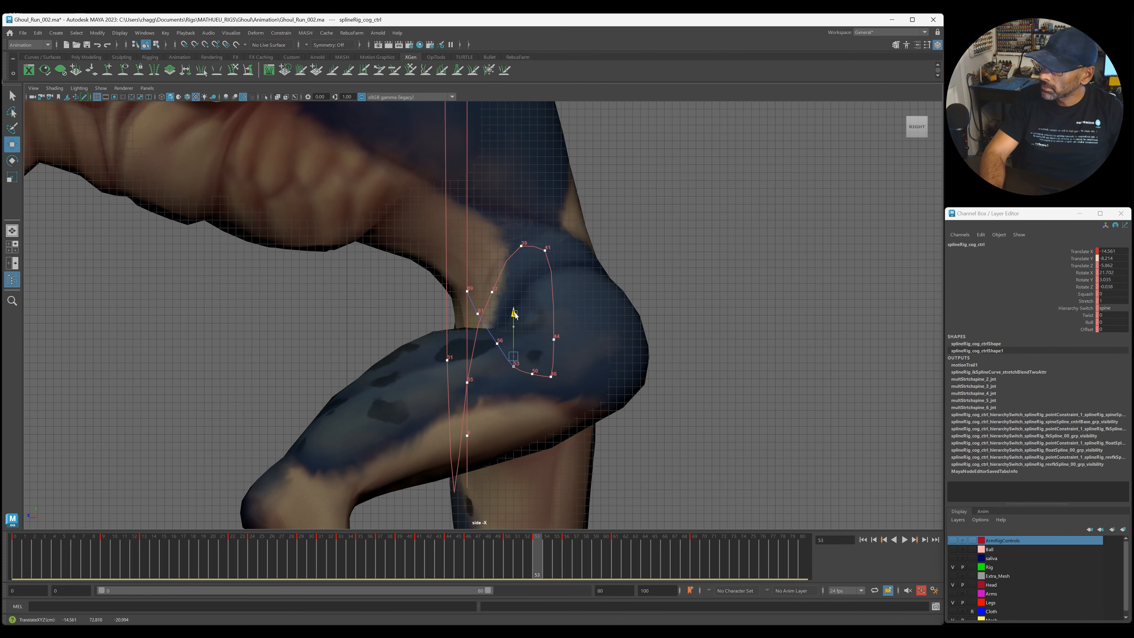
key(alt+comma)
key(alt+comma)
key(alt+comma)
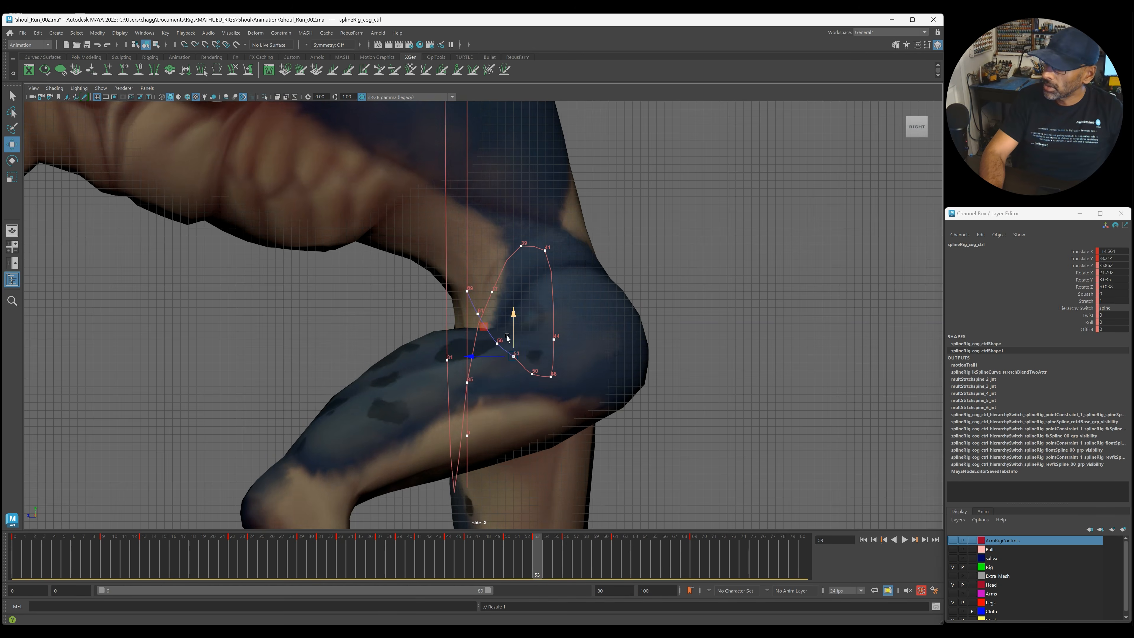
drag(533, 330, 534, 322)
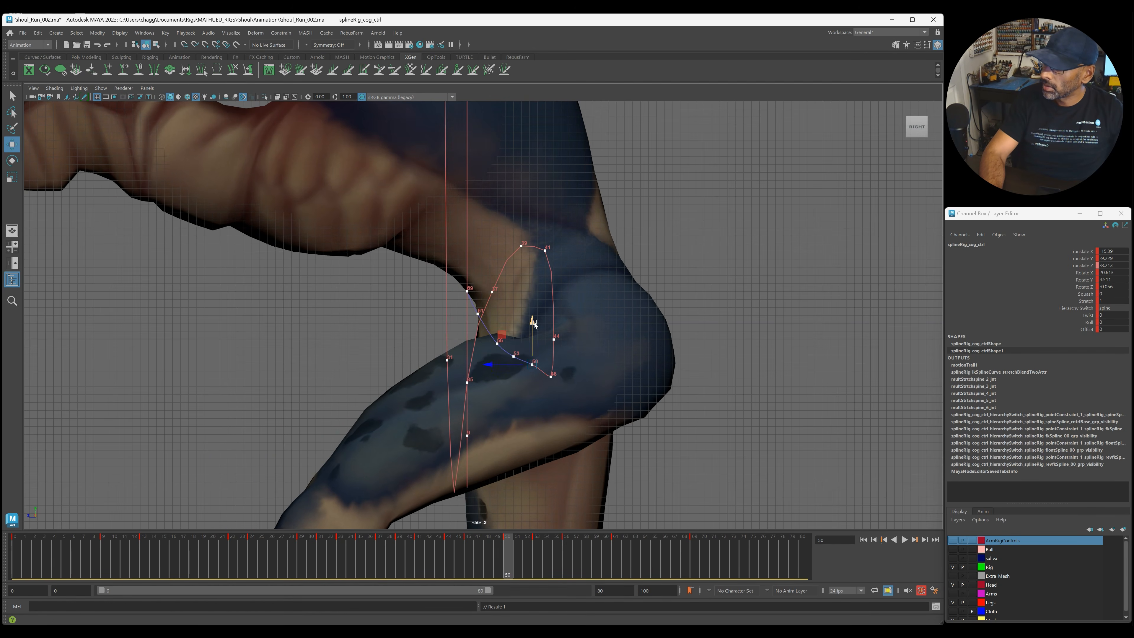
Raise the cog's keys at frames 47 and 44 and push them backward to round the rear of the trail loop.
key(comma)
key(comma)
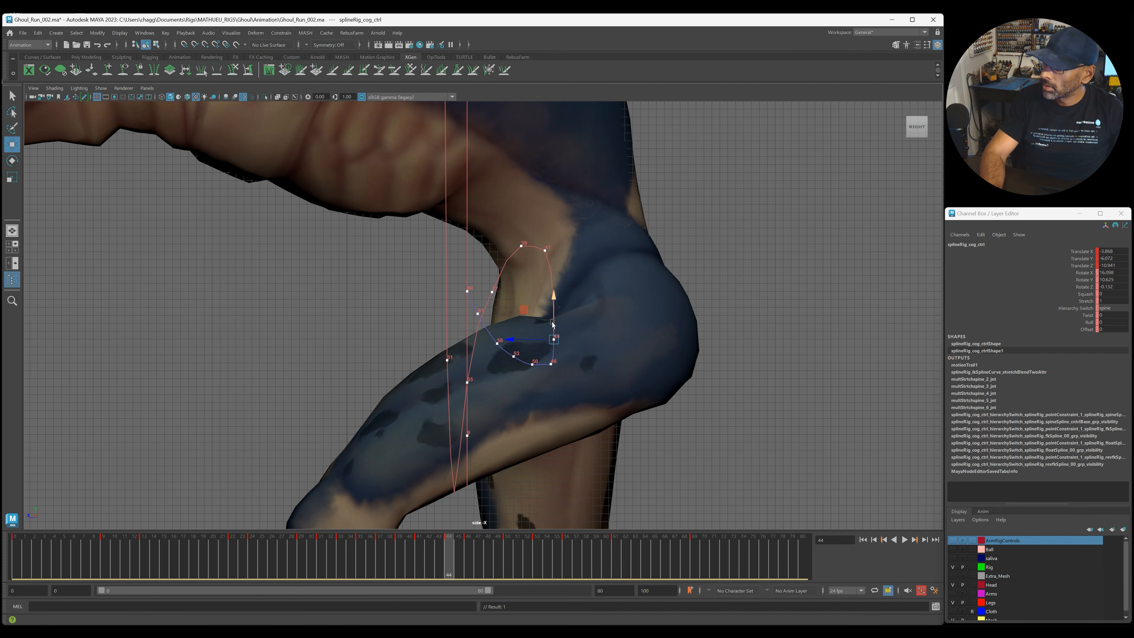
drag(553, 304, 556, 266)
drag(525, 310, 566, 303)
key(period)
Fine-tune the cog's keys at frames 50, 53 and 56, setting frame 50 to about -8.7 and frame 56 to about -5.5 in Translate Y.
key(period)
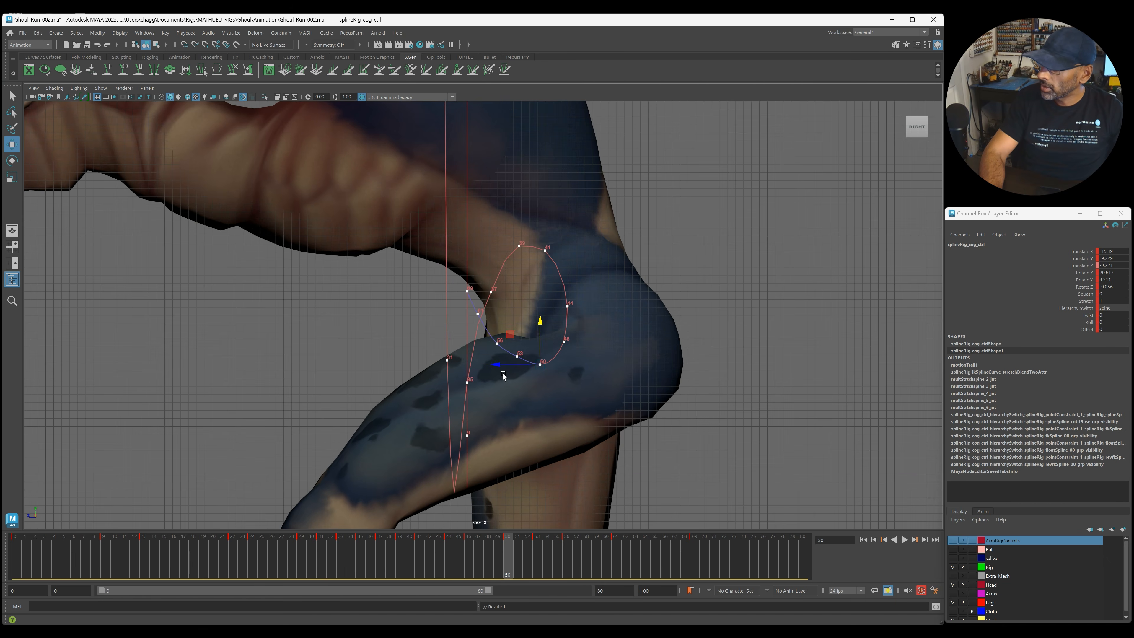
drag(498, 369, 542, 322)
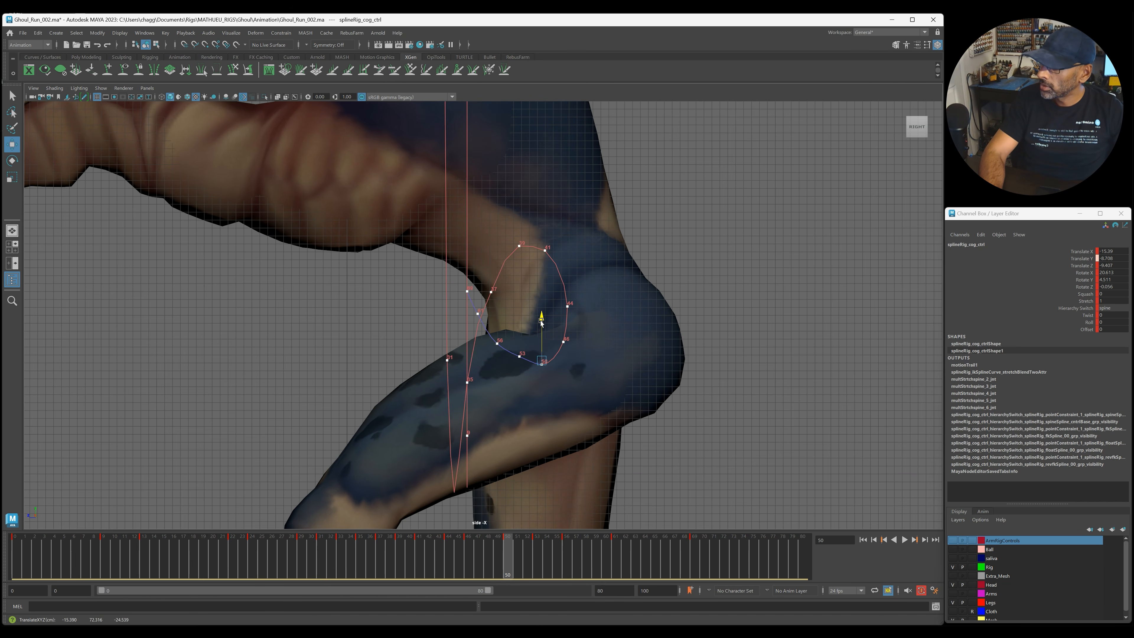
key(period)
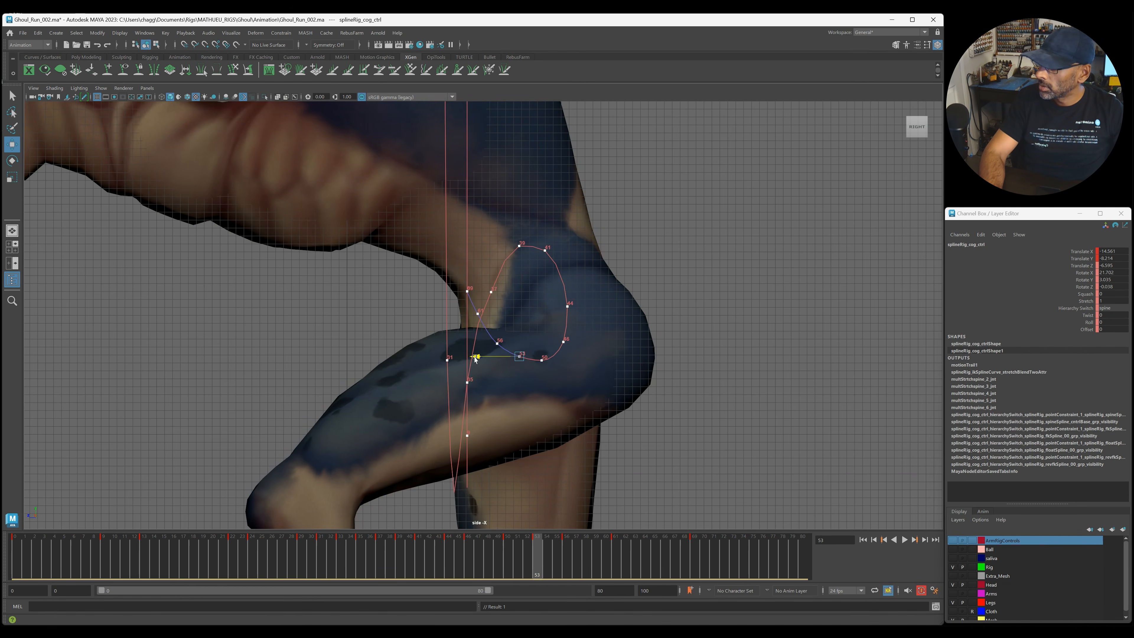
key(period)
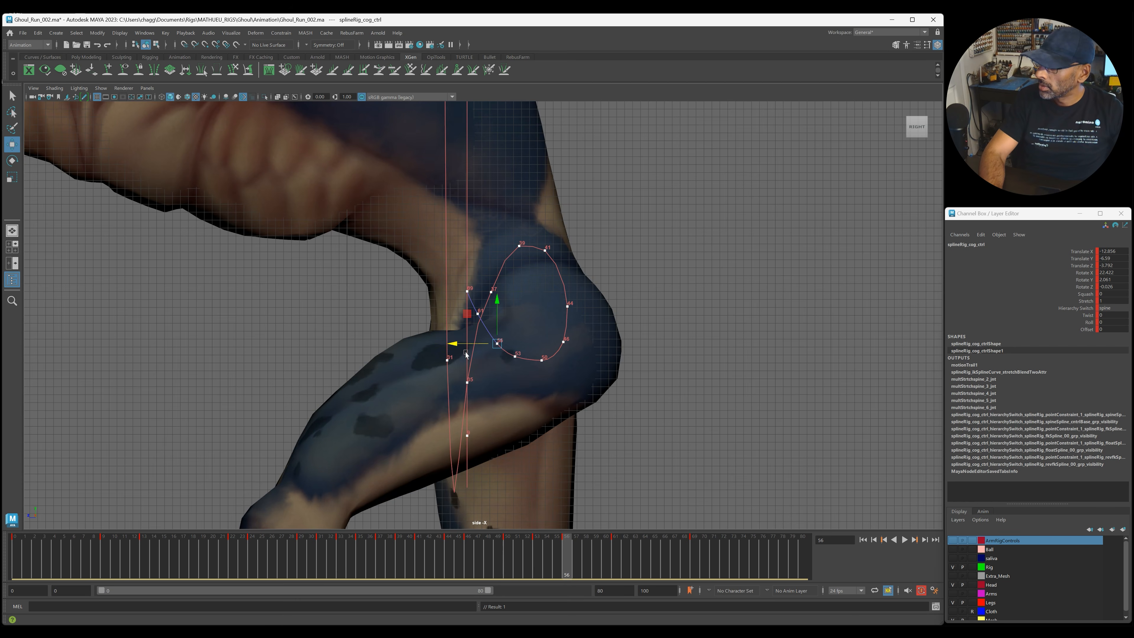
drag(453, 344, 449, 345)
drag(491, 312, 495, 299)
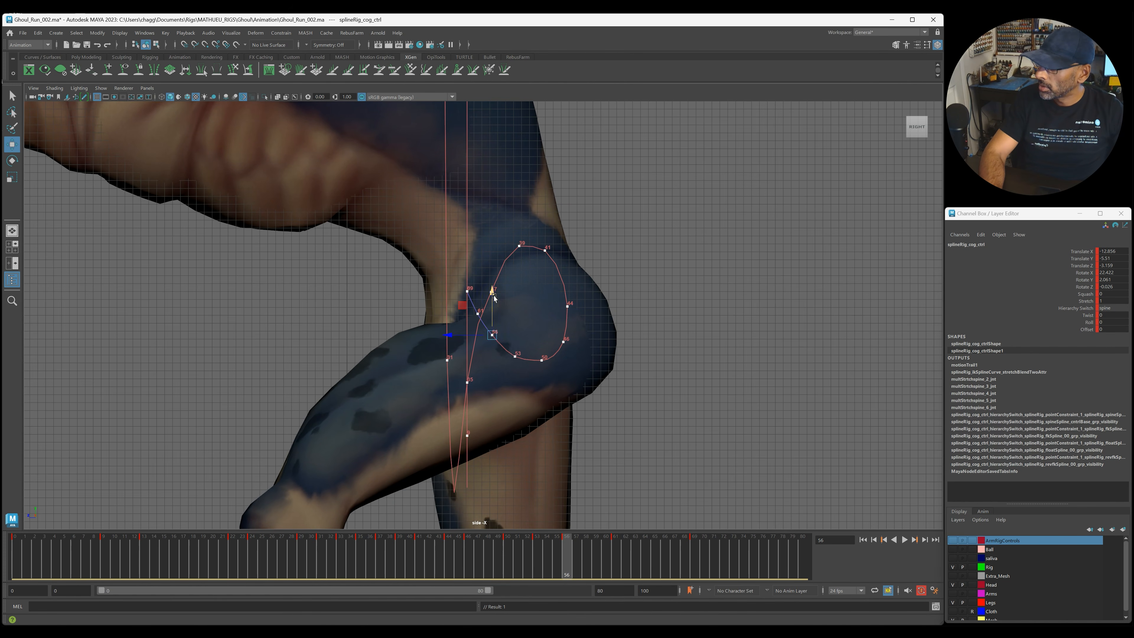
Play back and scrub the adjusted cog motion in perspective, examining it from the side and the front.
mouse_move(661, 553)
mouse_down()
mouse_move(631, 561)
mouse_move(673, 560)
mouse_move(536, 555)
mouse_move(675, 559)
mouse_up()
key(space)
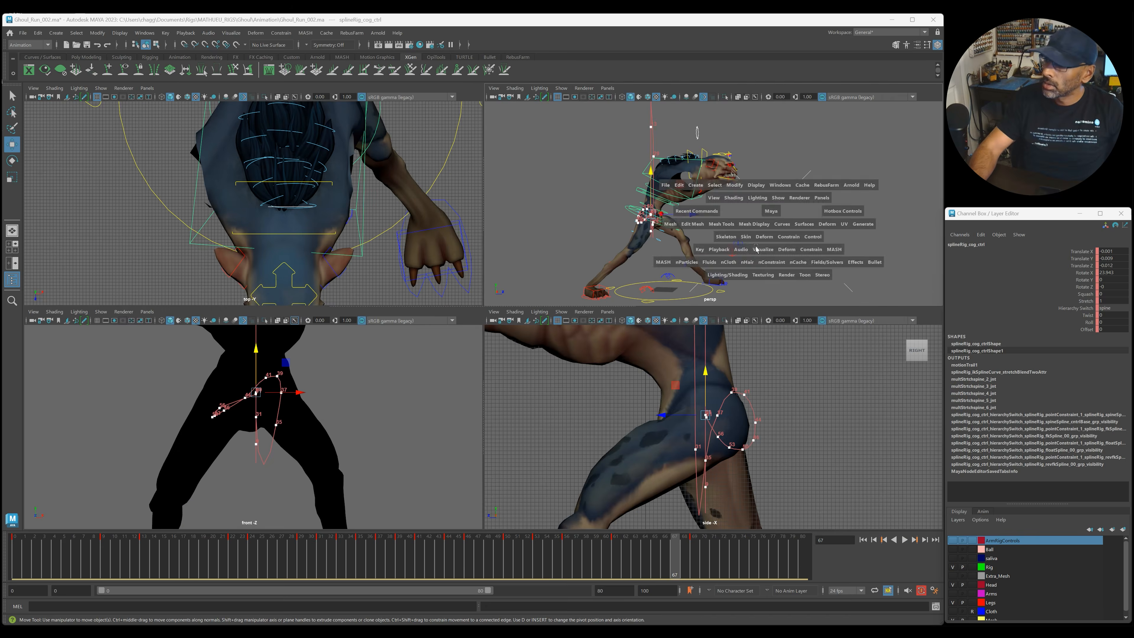
key(space)
key(alt+v)
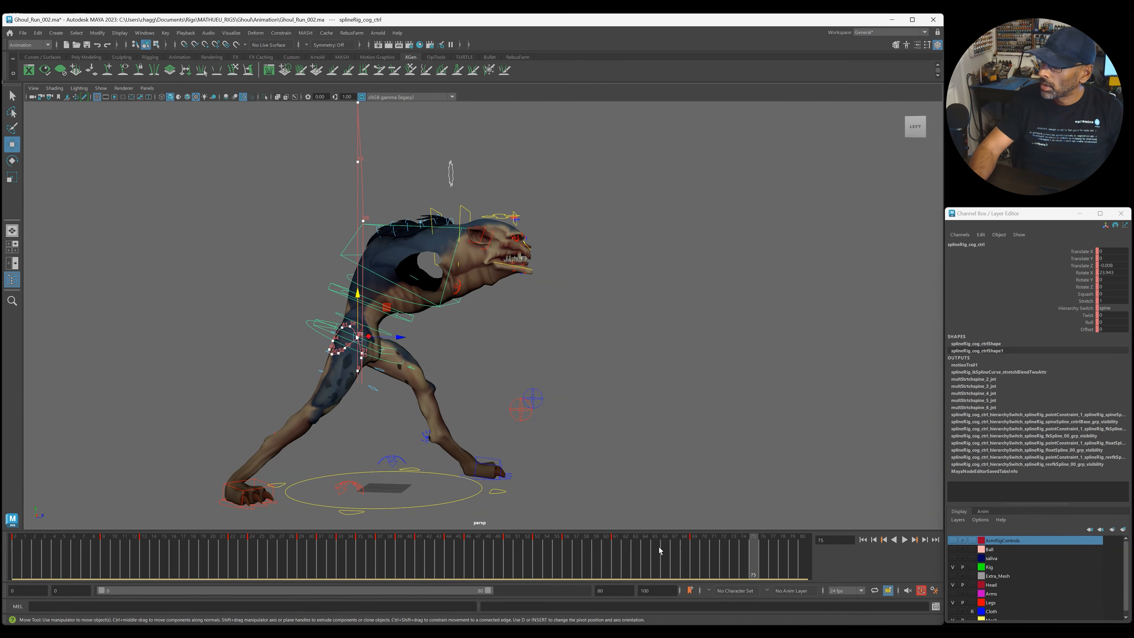
drag(500, 556, 528, 560)
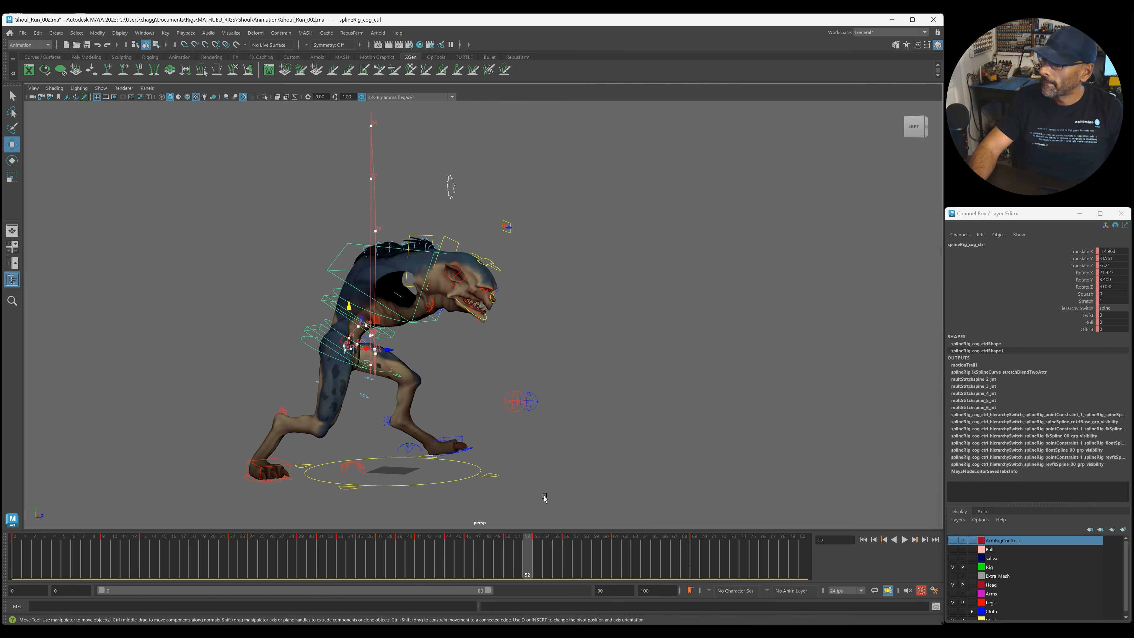
alt+drag(544, 499, 450, 492)
alt+right_drag(451, 492, 608, 500)
alt+drag(608, 500, 399, 559)
key(alt+v)
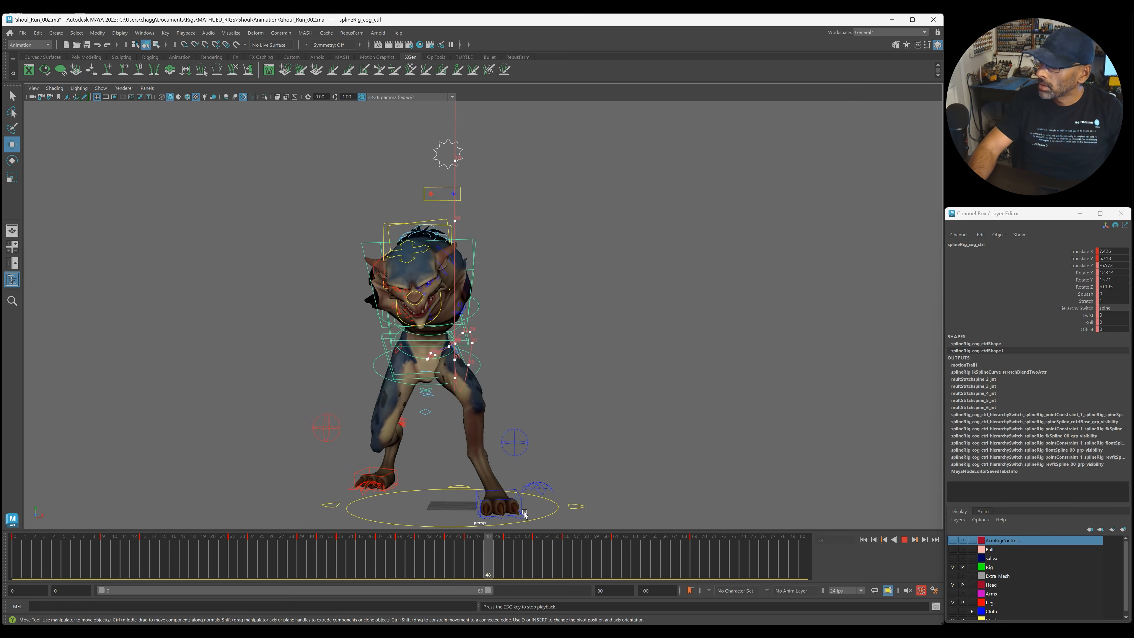
drag(535, 548, 558, 557)
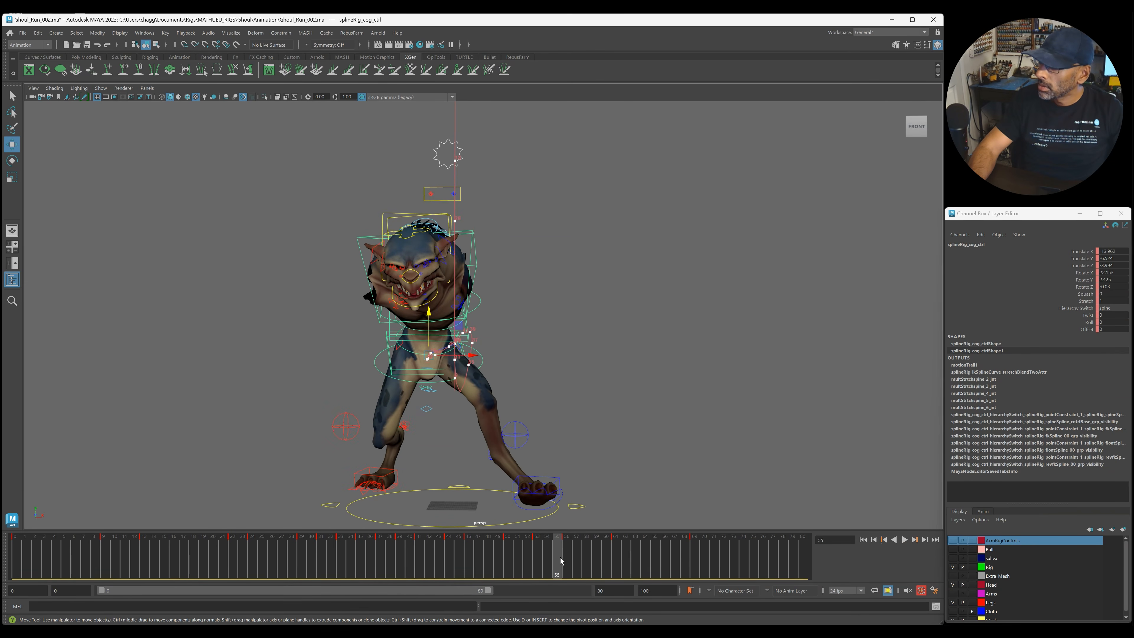
In the front view, move the cog's key at frame 61 to about -6.0 in Translate X and -1.7 in Translate Y.
key(space)
key(space)
scroll(535, 384, up, 5)
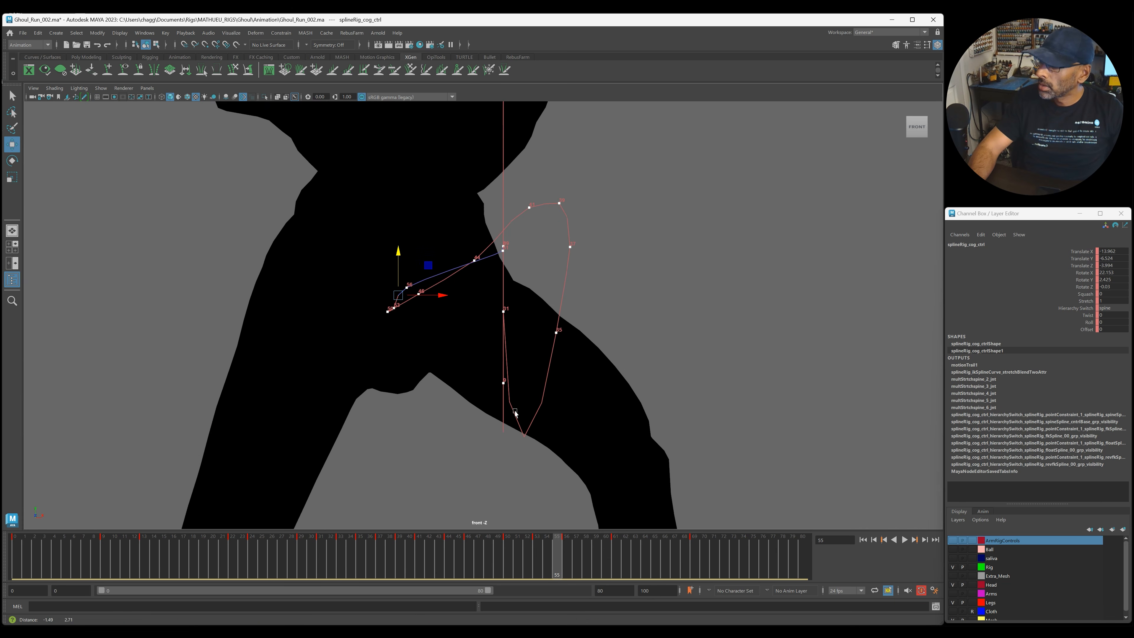
key(comma)
key(period)
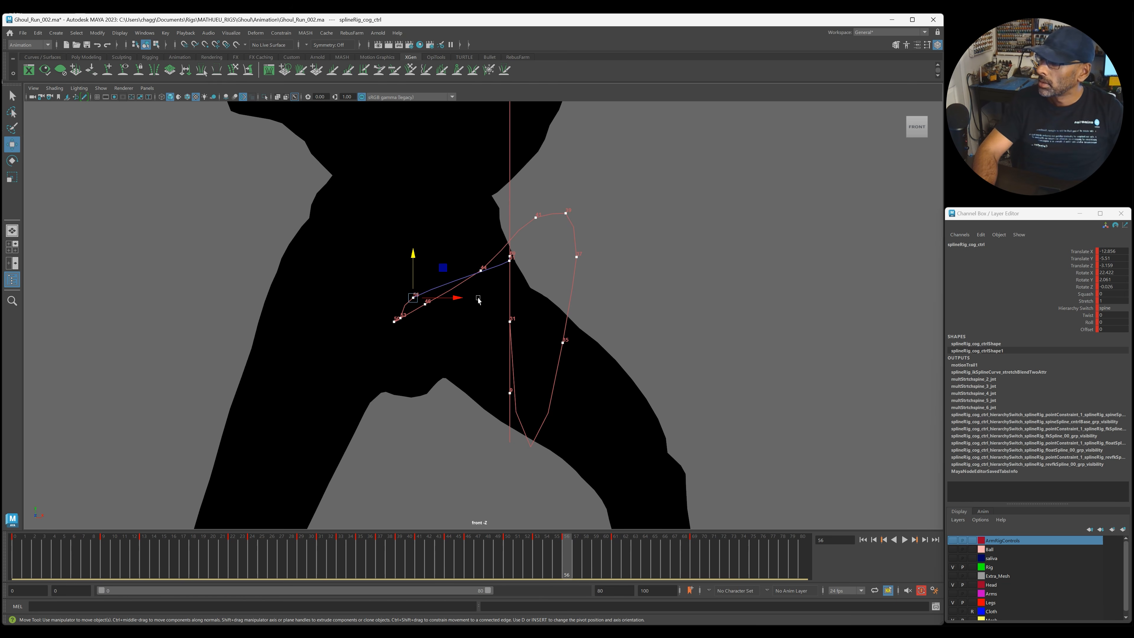
key(comma)
key(comma)
key(period)
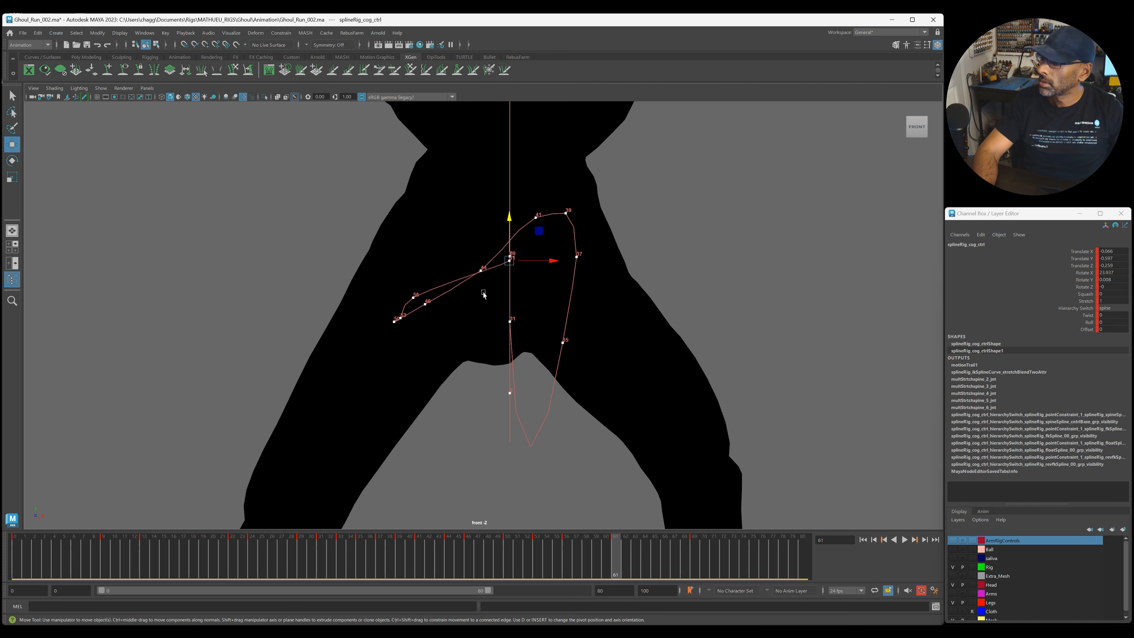
drag(551, 261, 506, 261)
drag(464, 219, 464, 227)
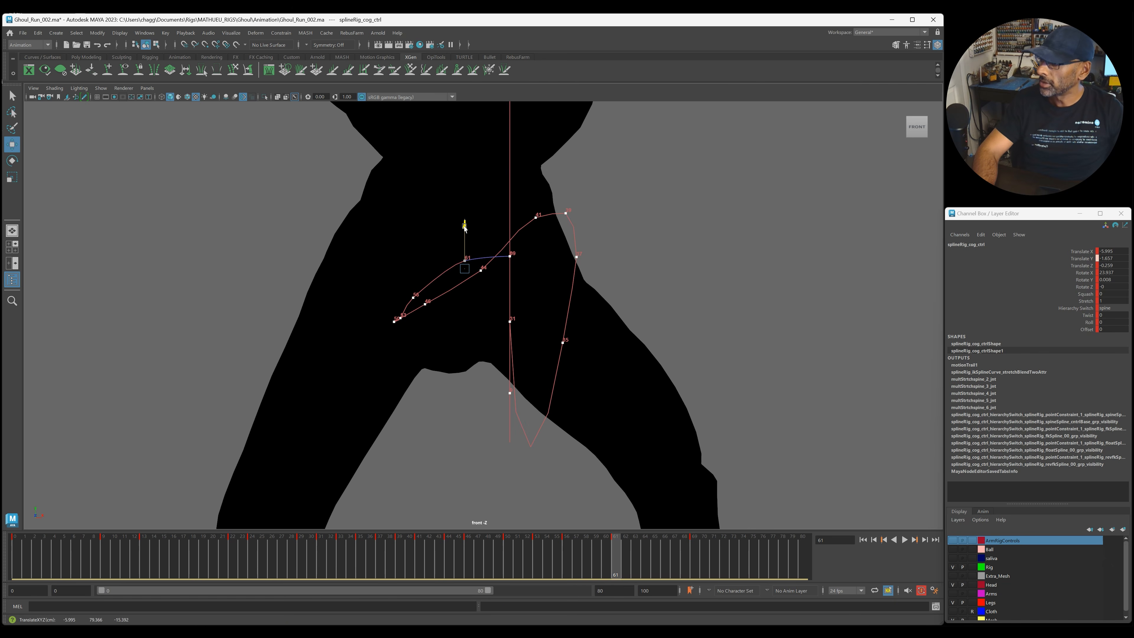
key(comma)
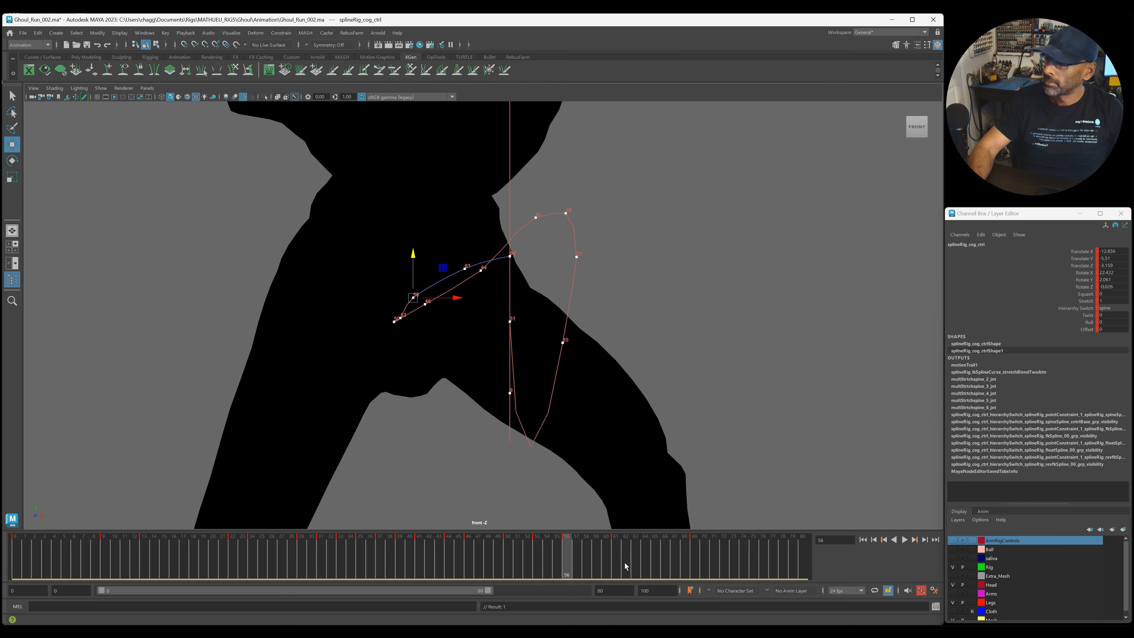
Play back and scrub the run in perspective, examining the revised cog arc from the front and the side.
key(alt+v)
key(alt+v)
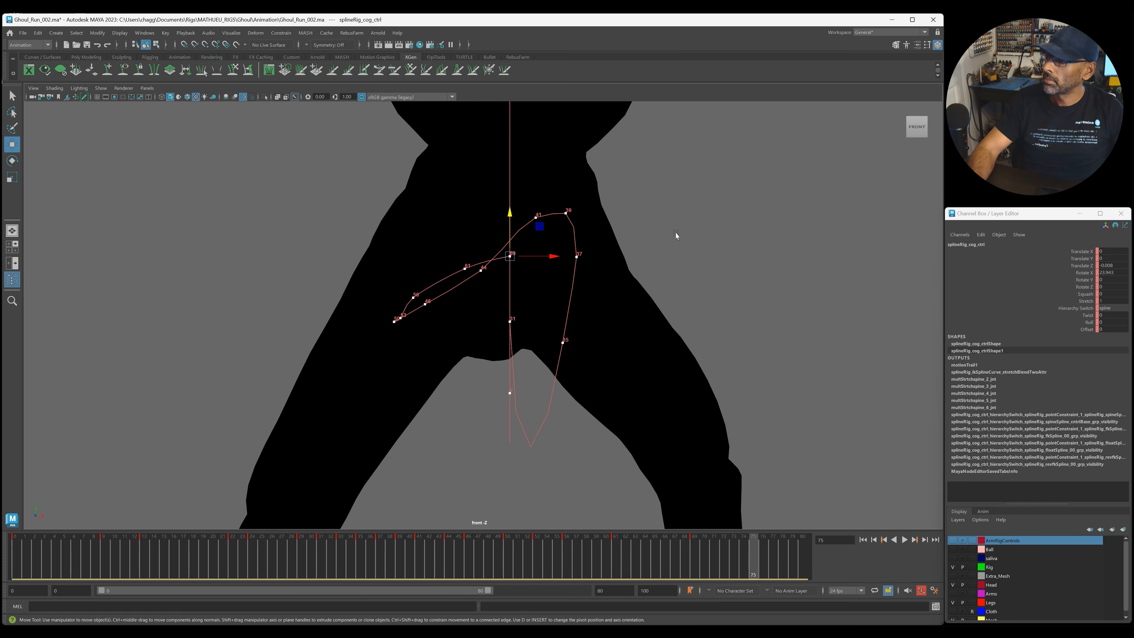
key(space)
key(alt+v)
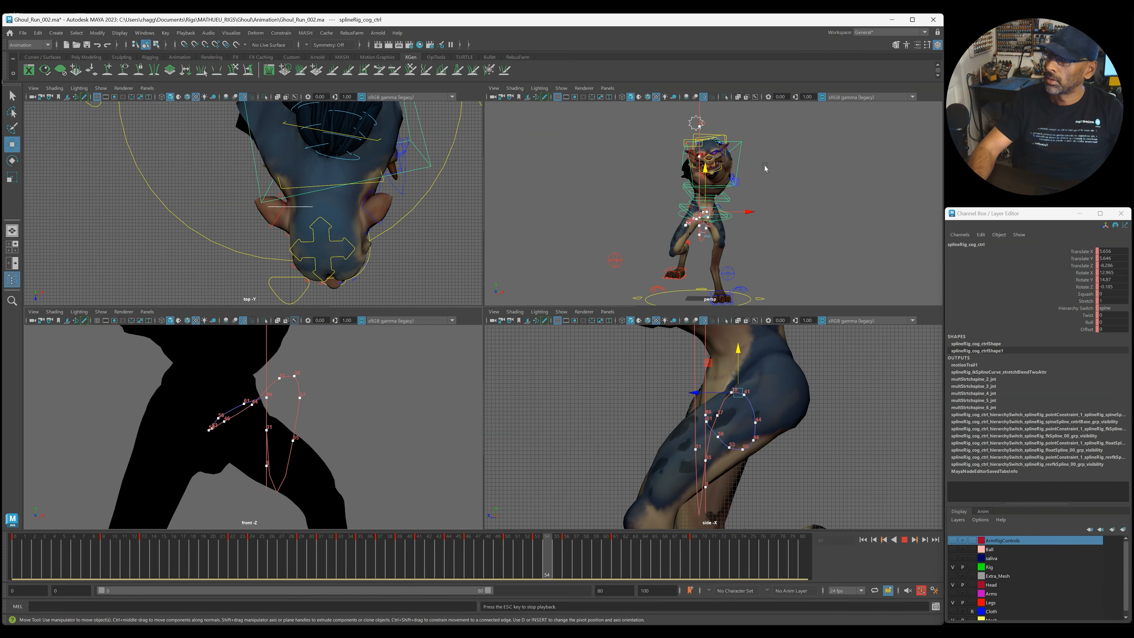
key(space)
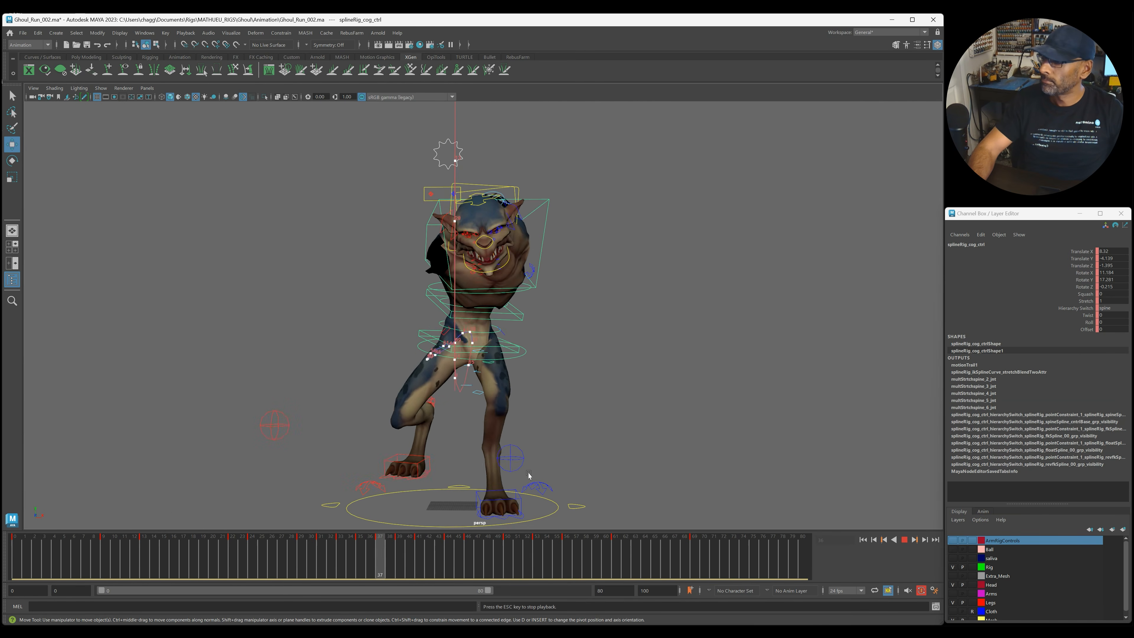
key(alt+v)
key(alt+v)
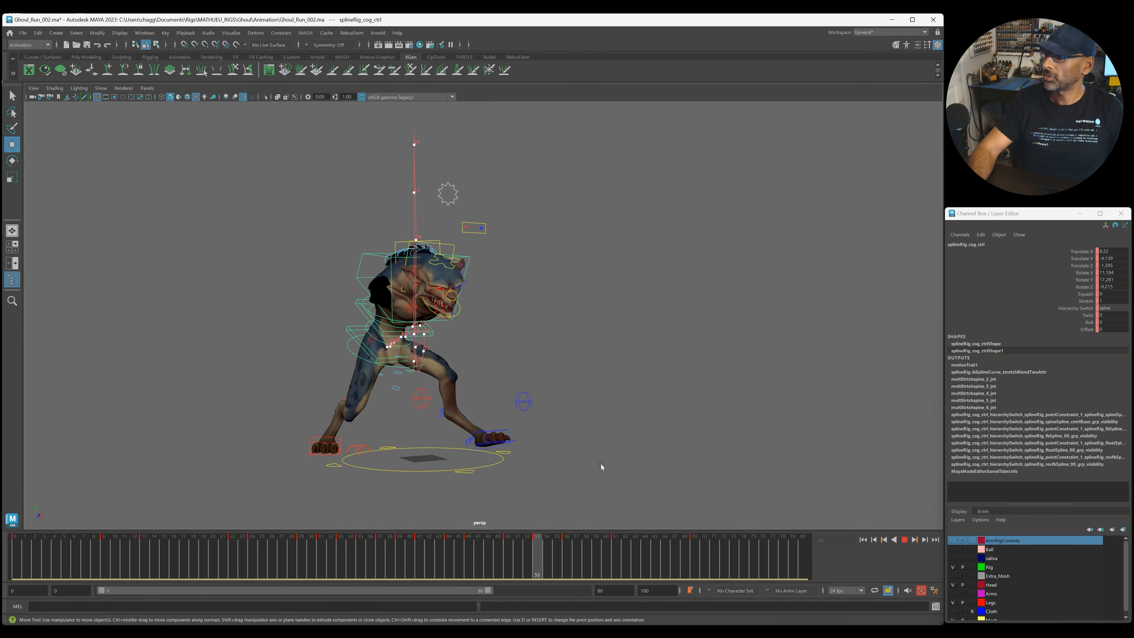
key(alt+v)
key(alt+v)
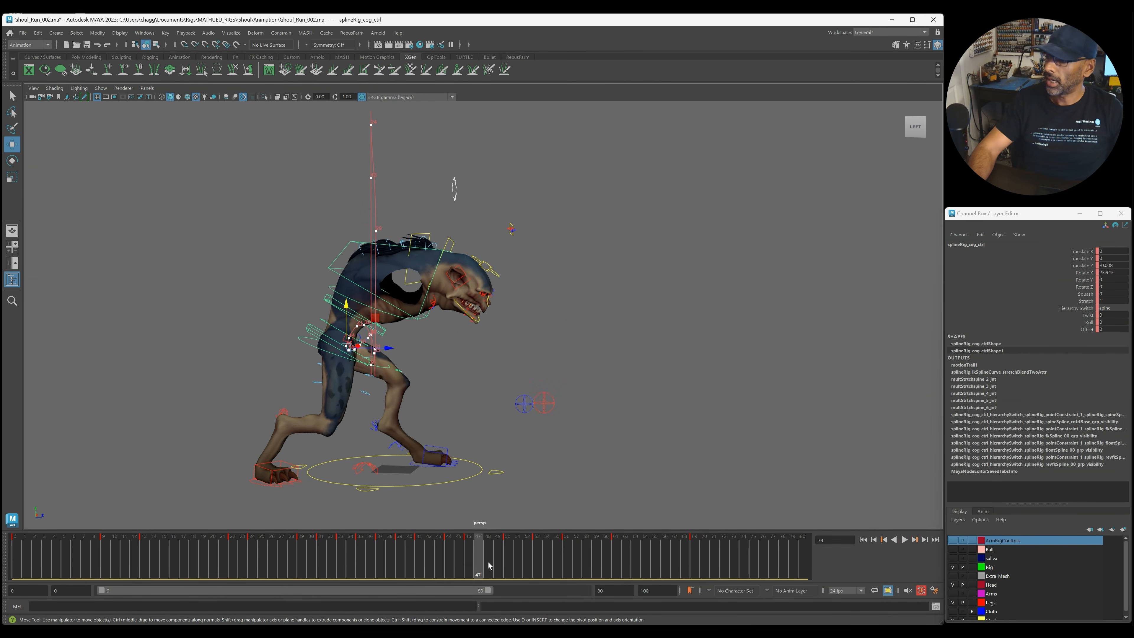
key(alt+v)
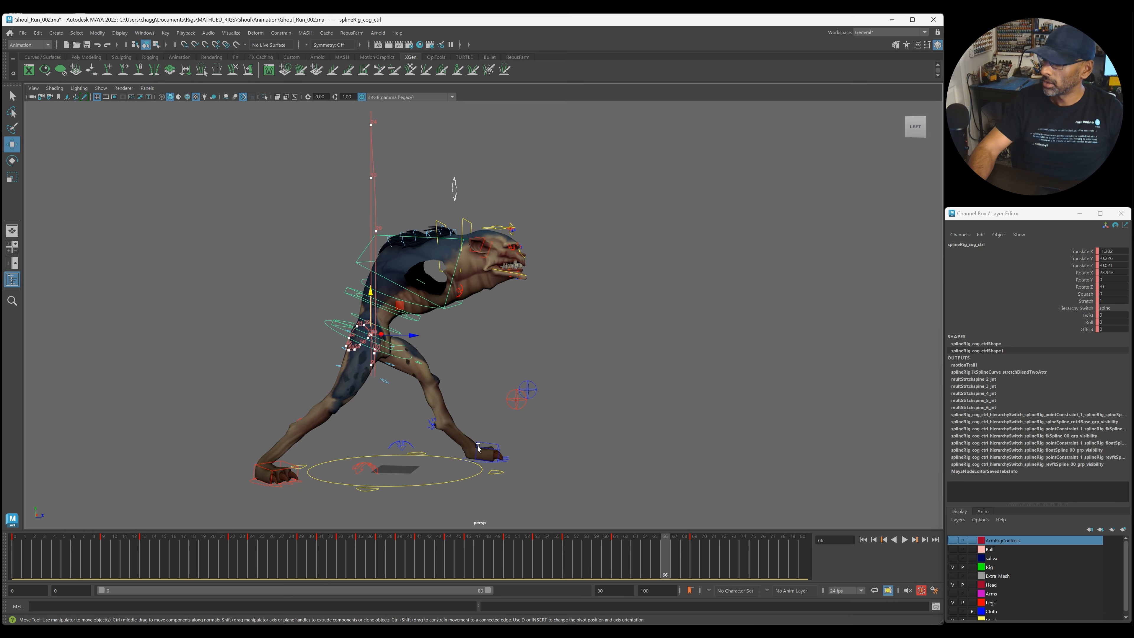
Select the left paw control and scrub through its step, examining the foot plant timing from the side and the front.
click(502, 466)
key(alt+v)
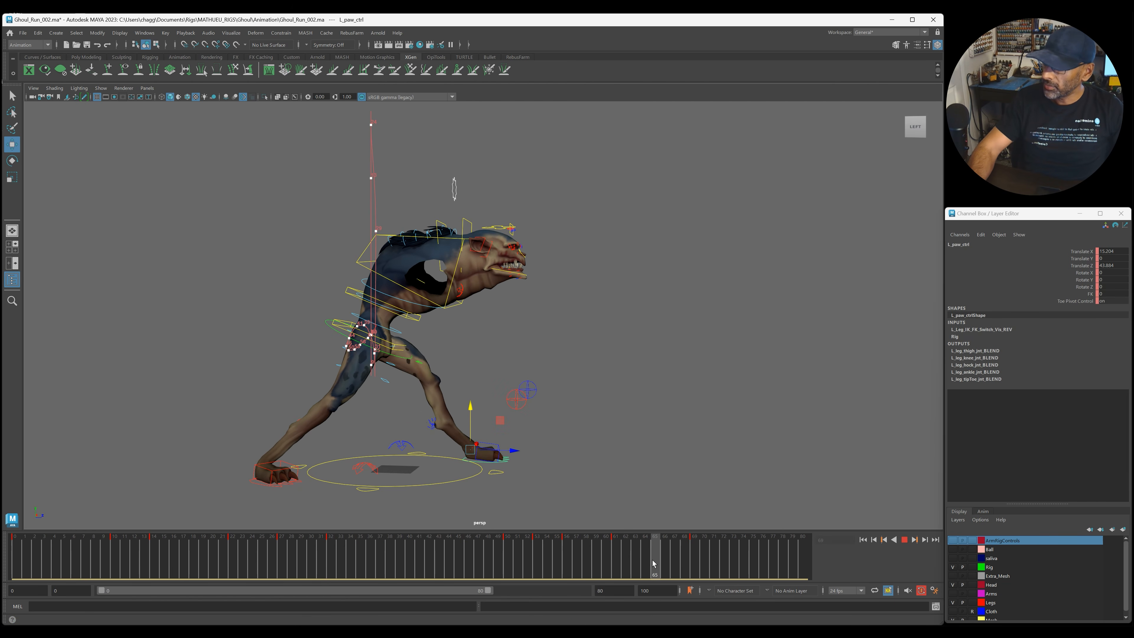
drag(652, 562, 488, 556)
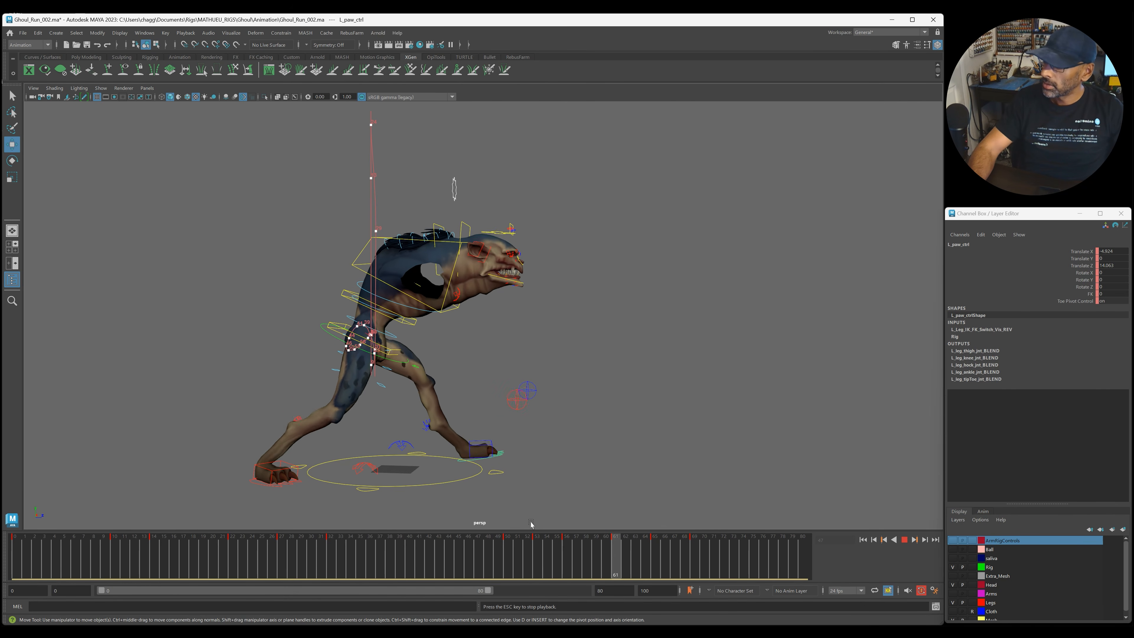
key(Escape)
click(529, 556)
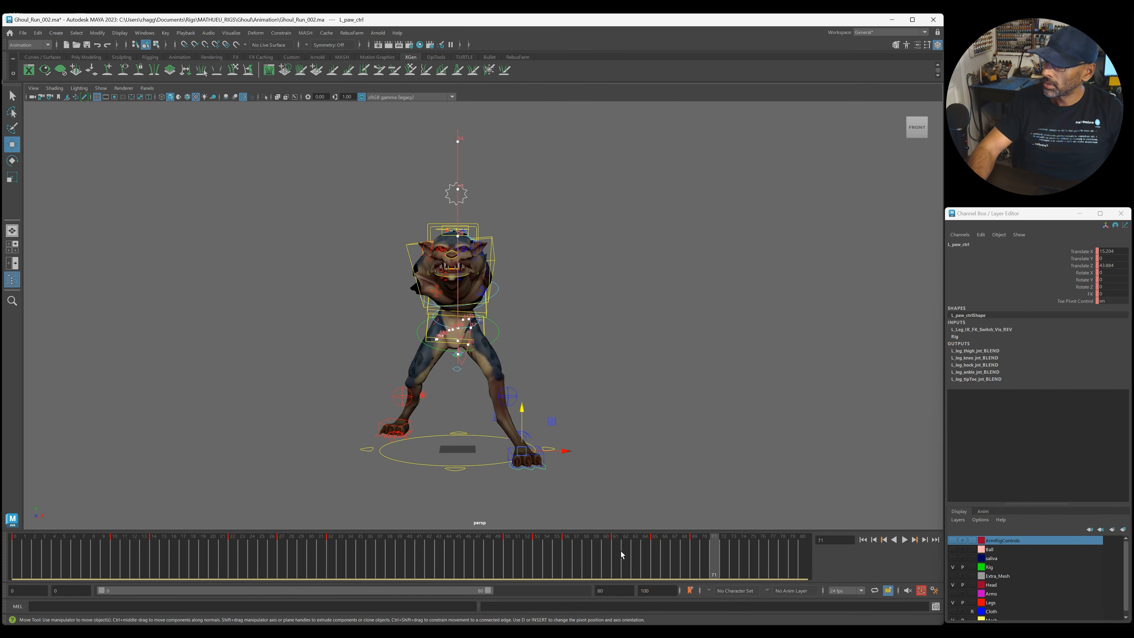
key(alt+v)
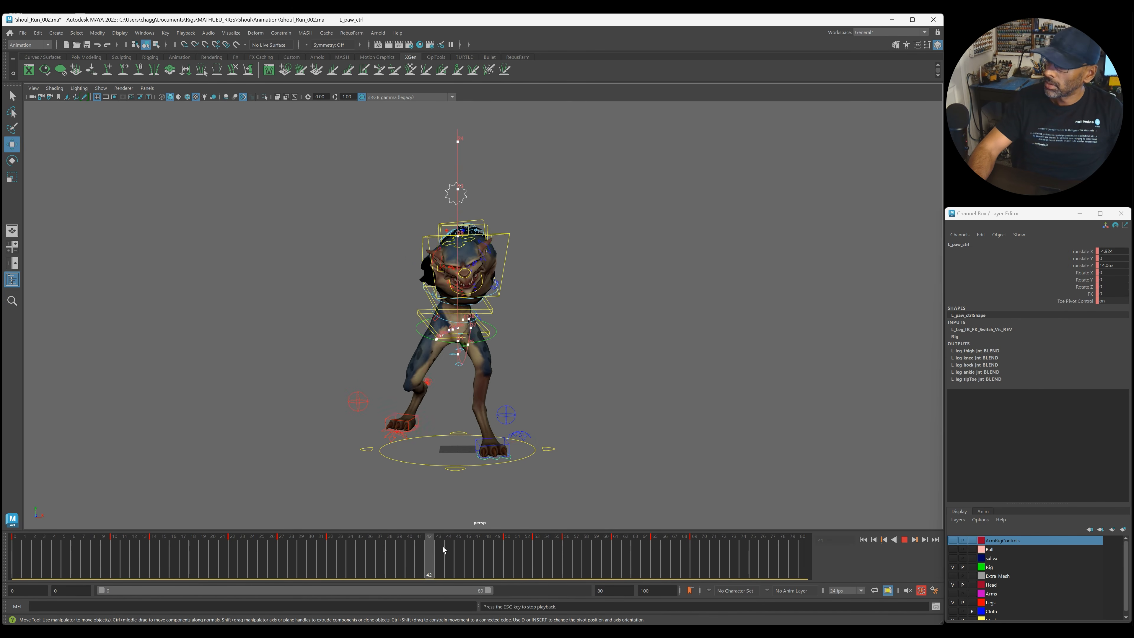
key(Escape)
click(520, 561)
key(alt+v)
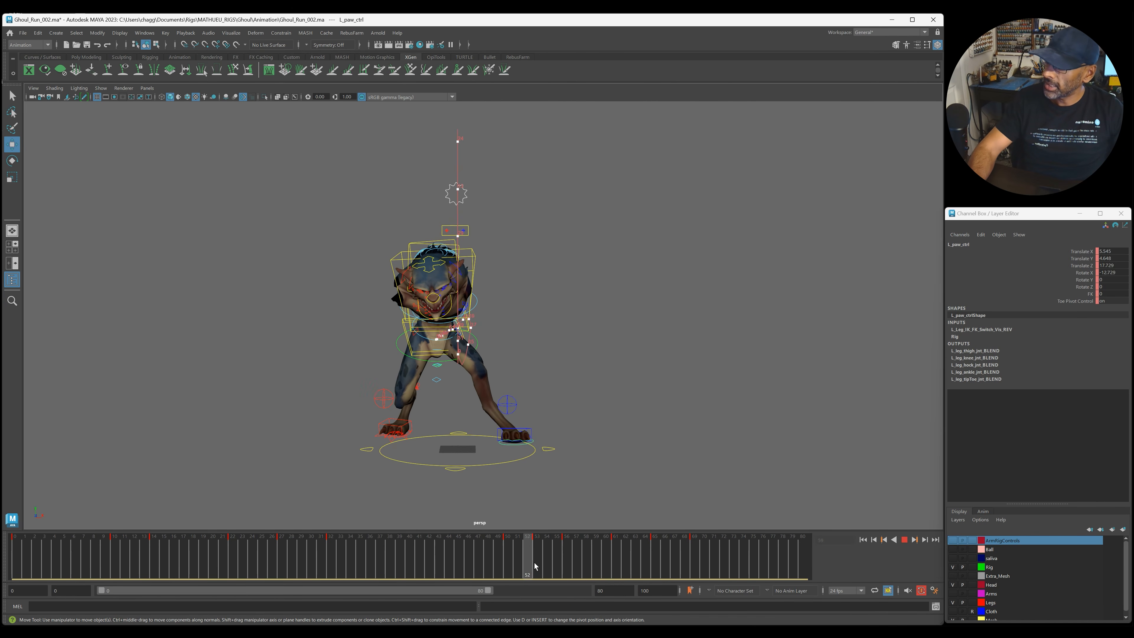
drag(541, 562, 498, 562)
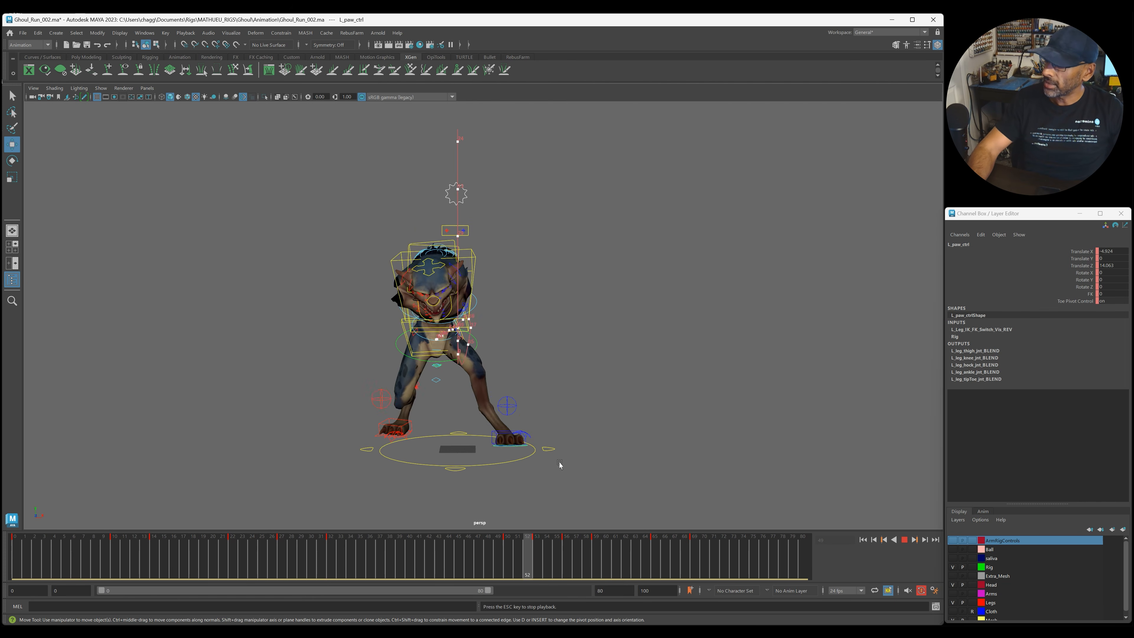
Rotate and reposition the left paw control at frame 59, to about -29 in Rotate X and 38 in Translate Z.
alt+drag(560, 464, 491, 465)
drag(537, 562, 597, 560)
click(577, 560)
key(e)
drag(507, 433, 509, 448)
key(w)
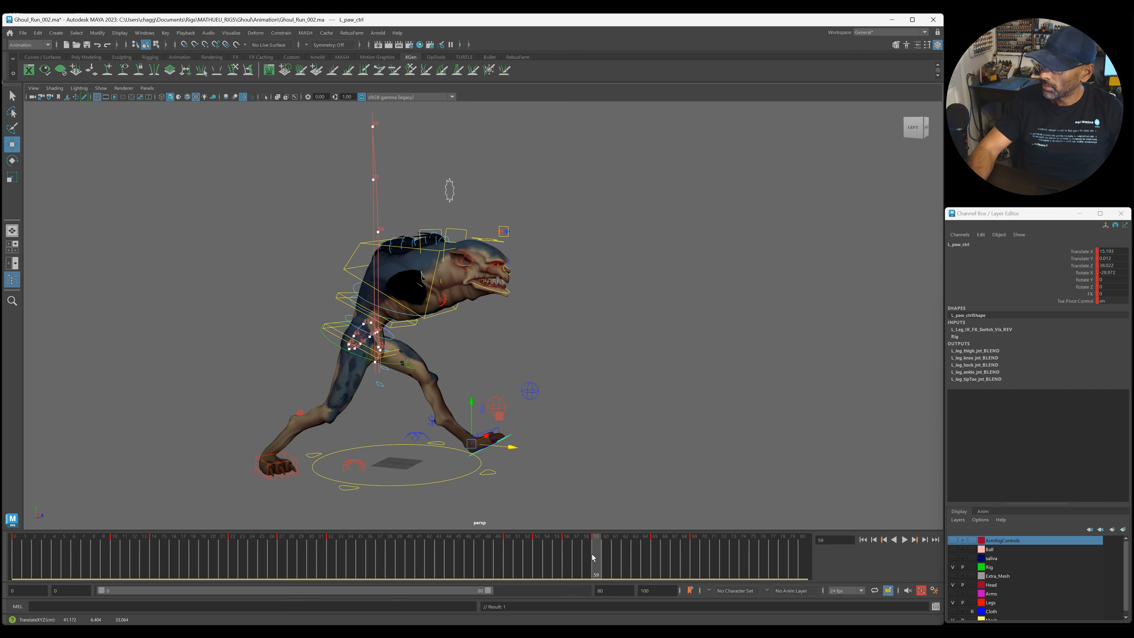
Play back the run with the rig controls hidden, examining the left foot's landing from several angles, and reselect the left paw control.
key(alt+v)
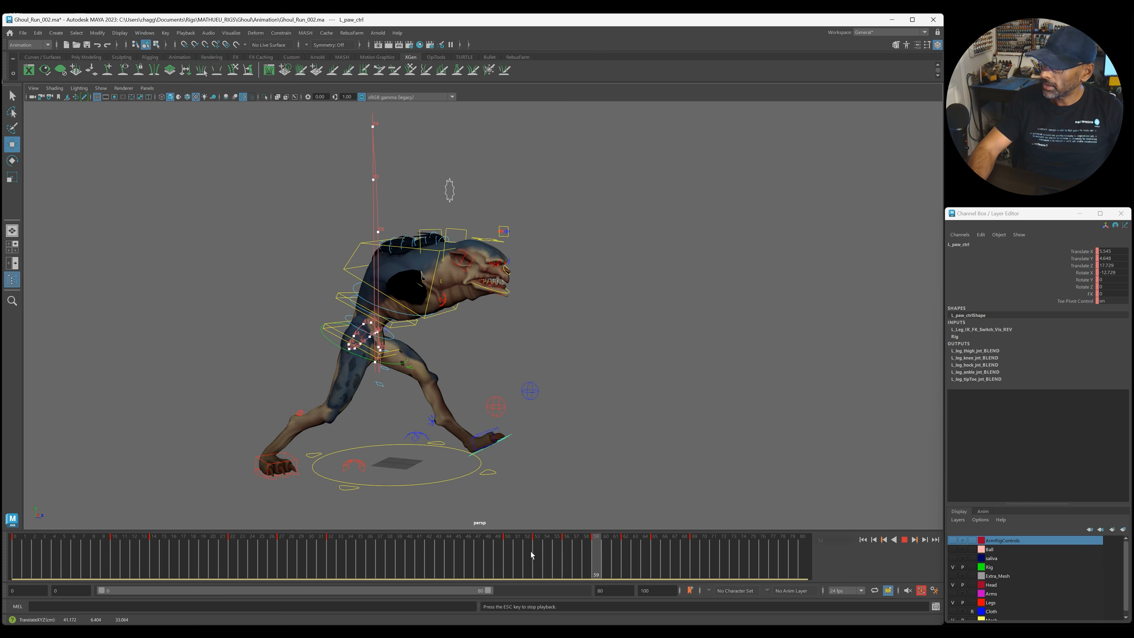
key(alt+v)
key(alt+v)
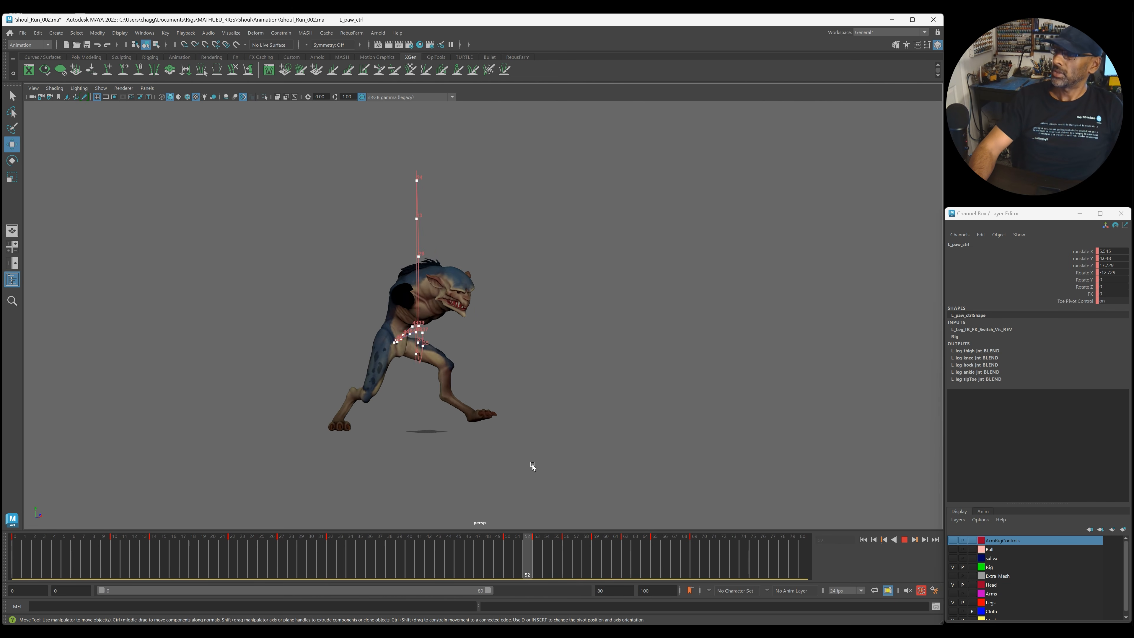
alt+drag(528, 467, 499, 467)
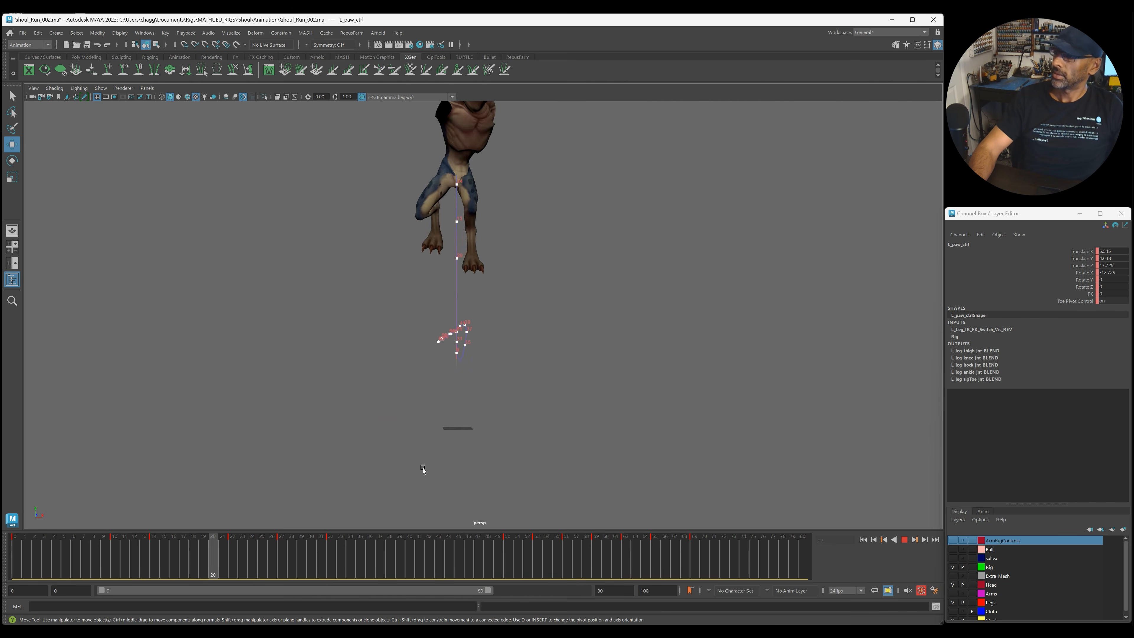
key(Escape)
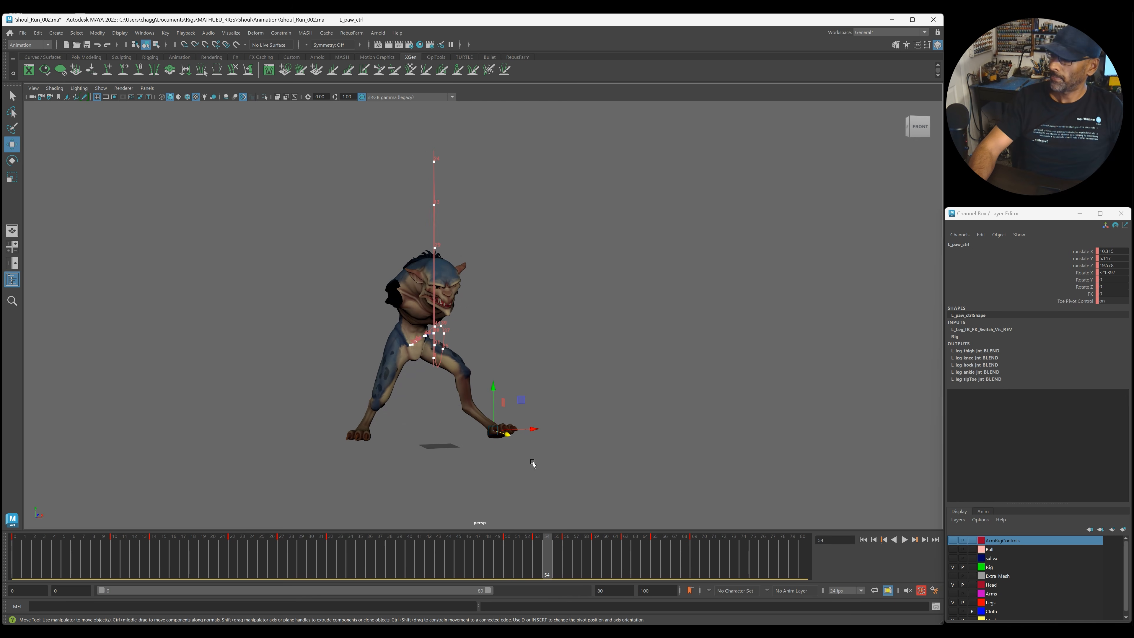
click(512, 462)
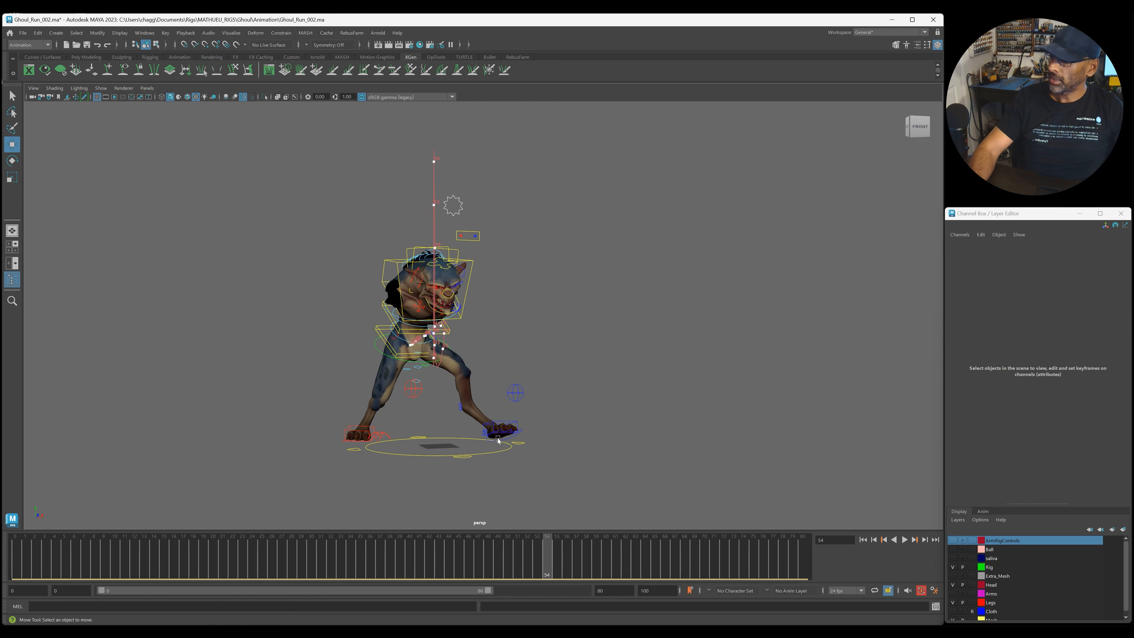
alt+drag(527, 442, 530, 442)
click(514, 433)
key(alt+v)
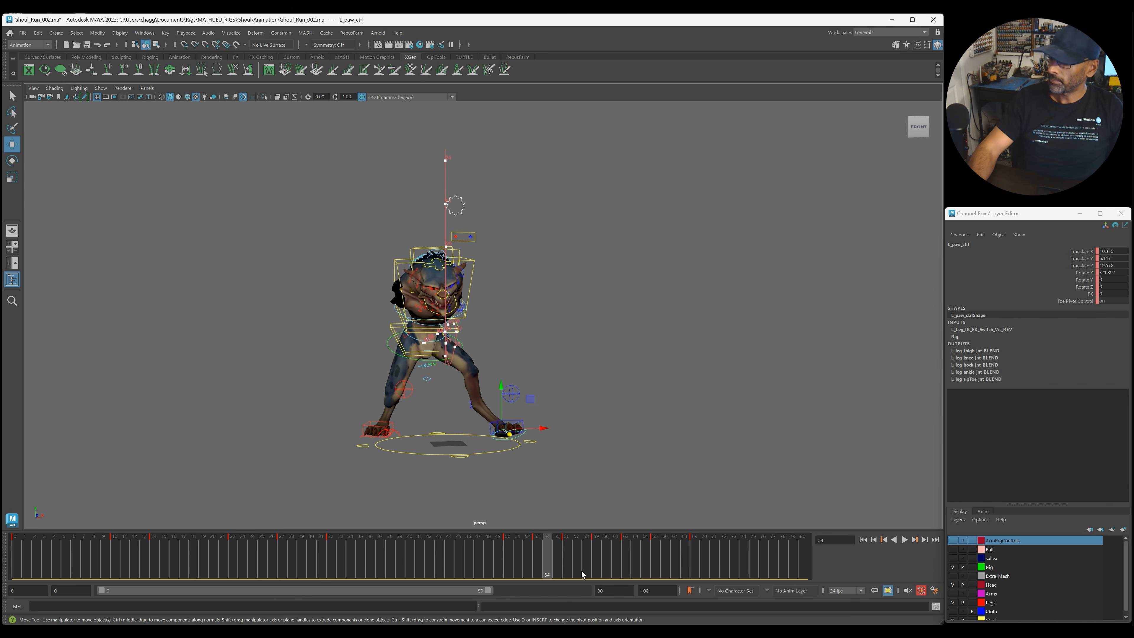
Shift the left paw's keys from frame 50 onward four frames earlier and check the foot plant in playback.
mouse_move(505, 557)
mouse_down()
mouse_move(619, 563)
mouse_move(425, 566)
mouse_move(489, 564)
mouse_up()
click(361, 436)
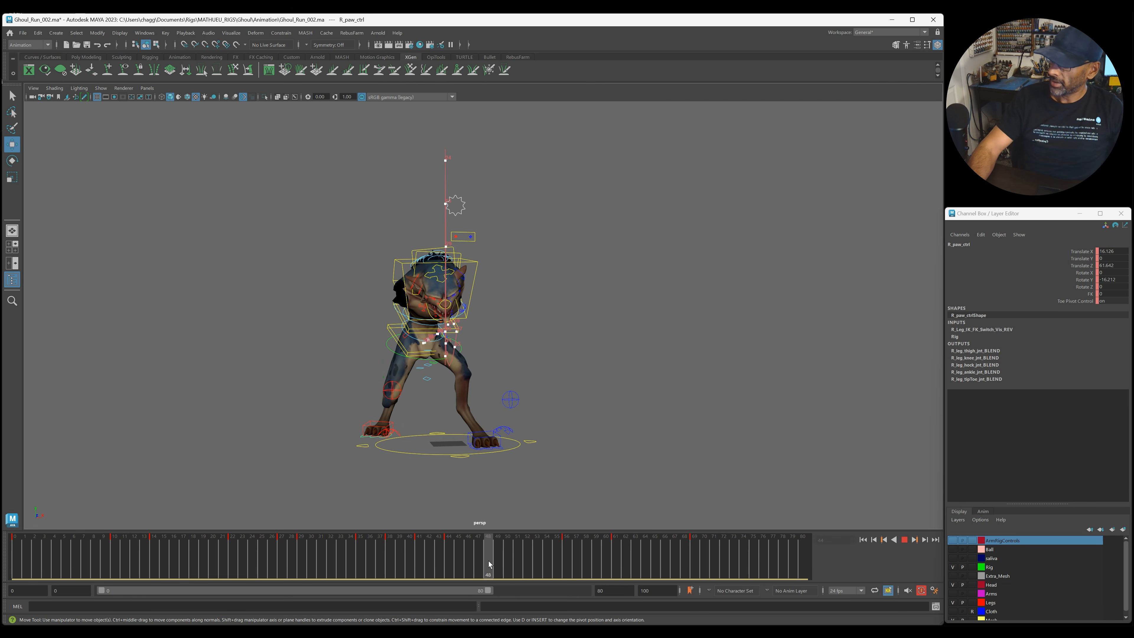
click(472, 441)
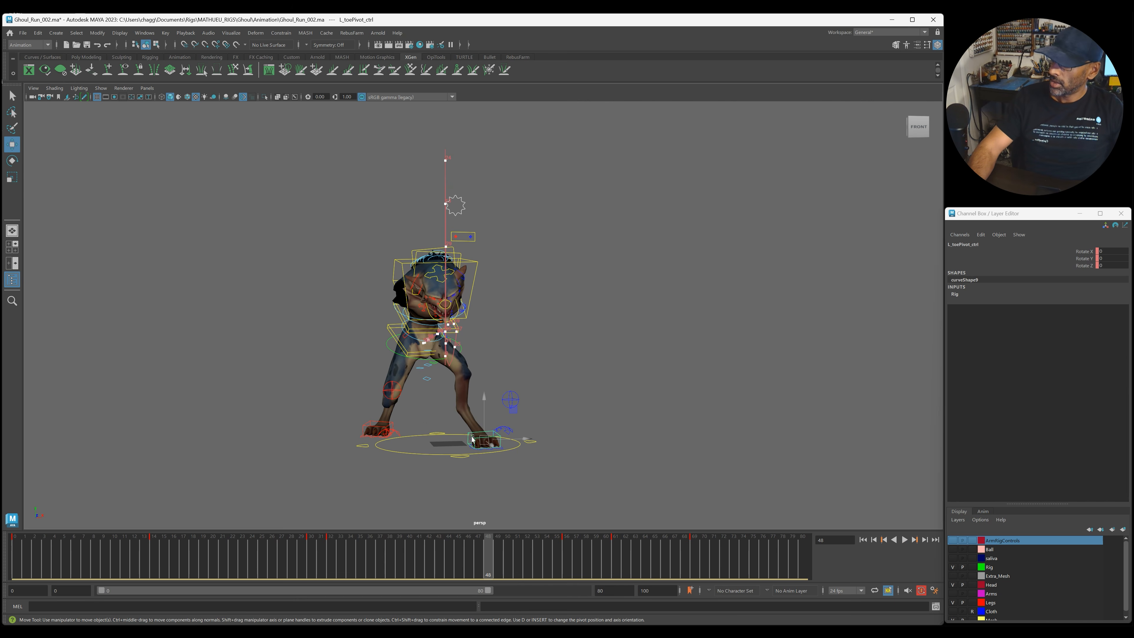
click(490, 452)
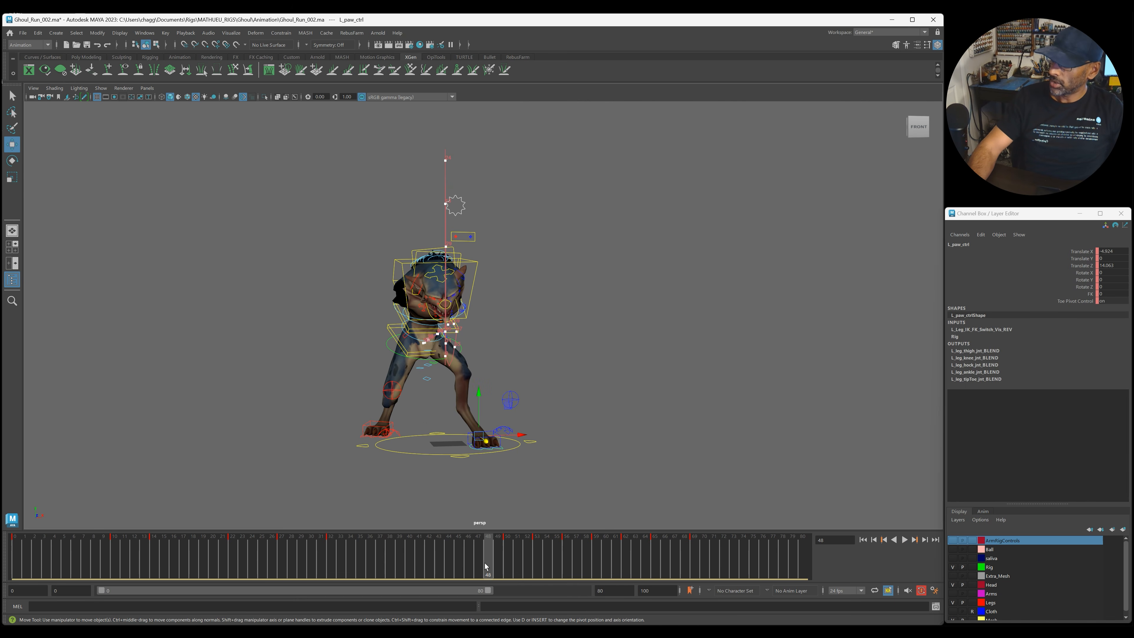
shift+drag(505, 559, 702, 562)
drag(608, 574, 568, 575)
drag(440, 558, 468, 557)
key(alt+v)
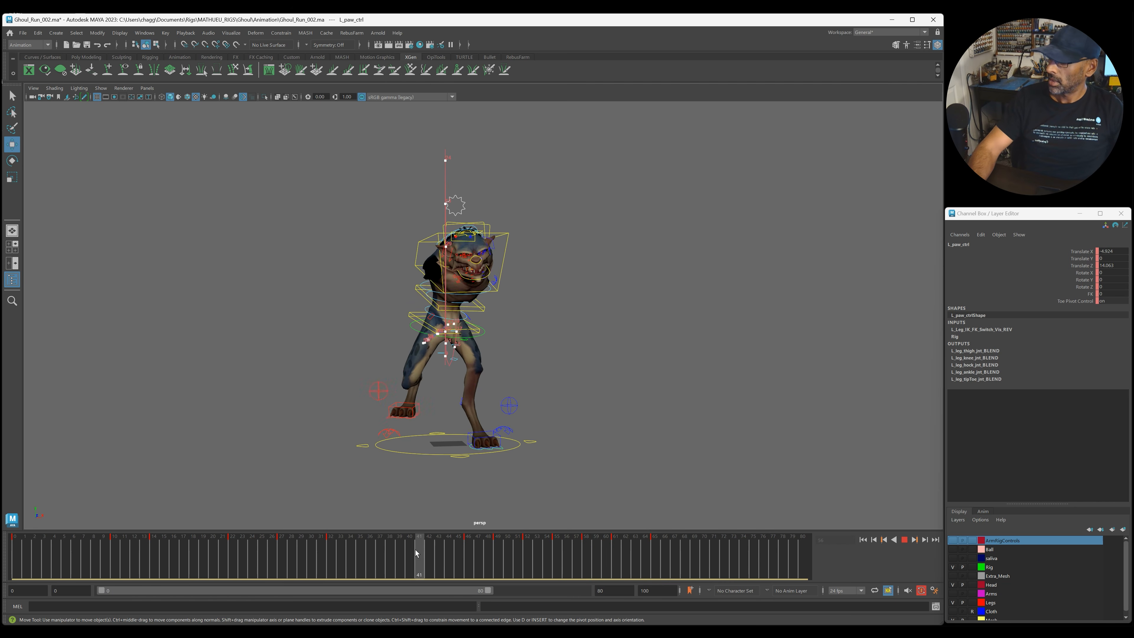
drag(426, 551, 514, 560)
alt+drag(480, 479, 532, 476)
key(alt+v)
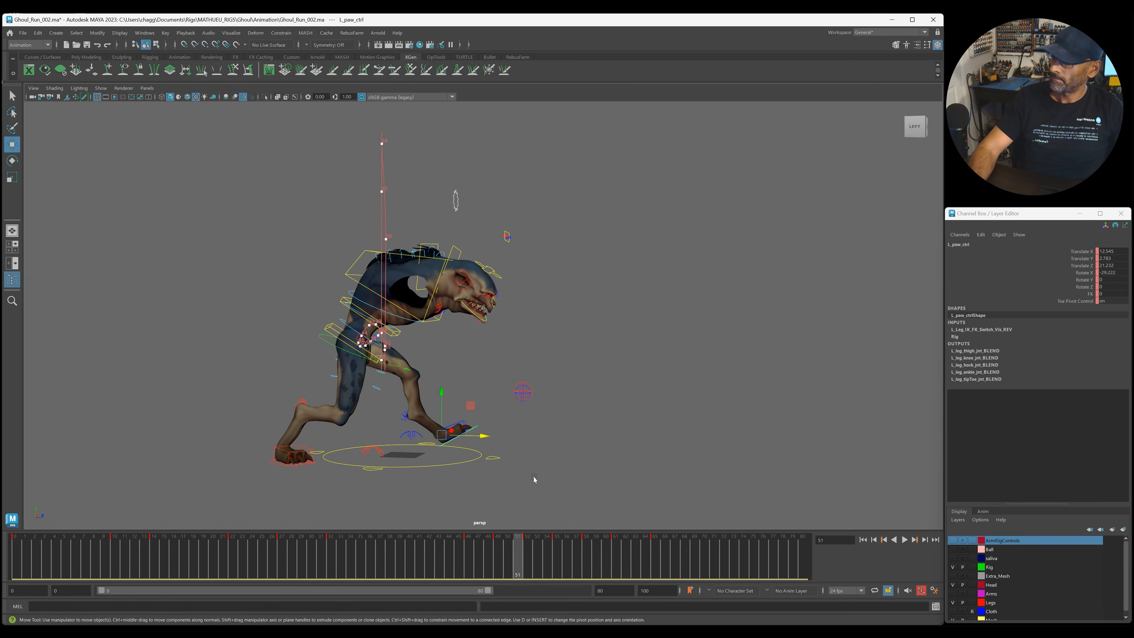
Move the same range of left paw keys two frames later and play back the step.
drag(471, 563, 699, 562)
drag(590, 574, 568, 574)
click(388, 558)
key(alt+v)
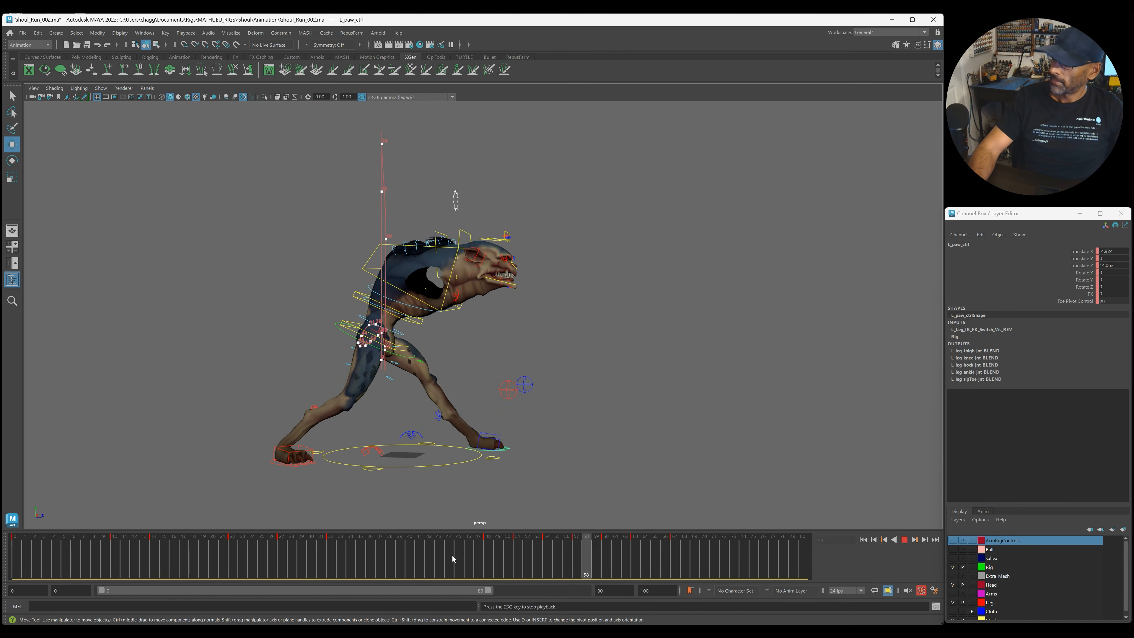
Raise and pull back the left paw at frame 57 to about 4.0 in Translate Y and 30.7 in Translate Z.
click(518, 561)
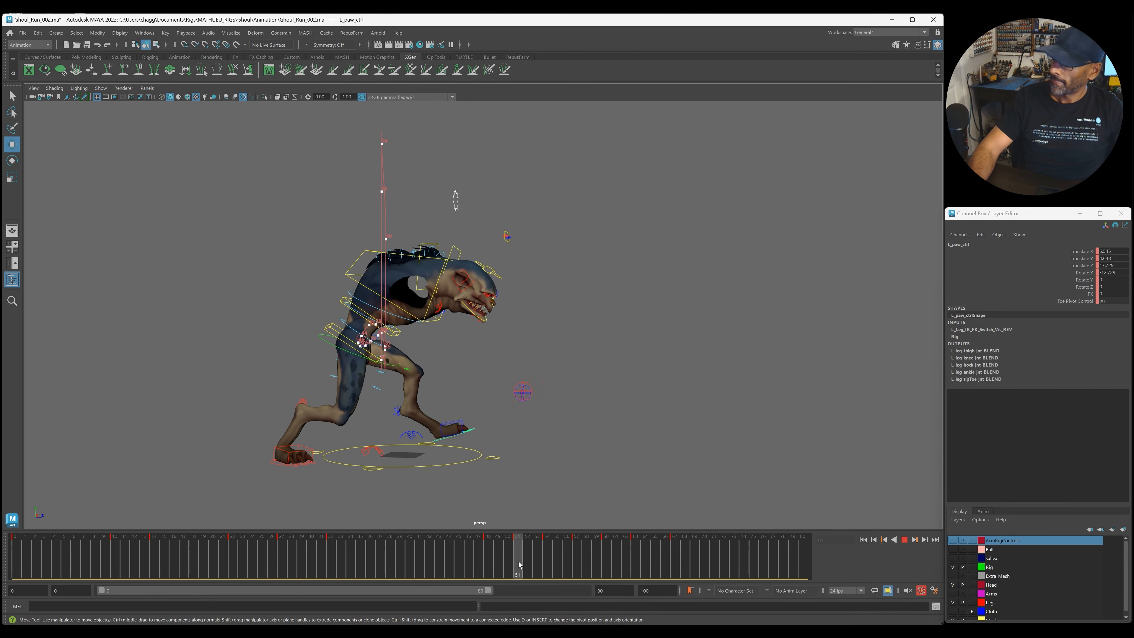
click(572, 563)
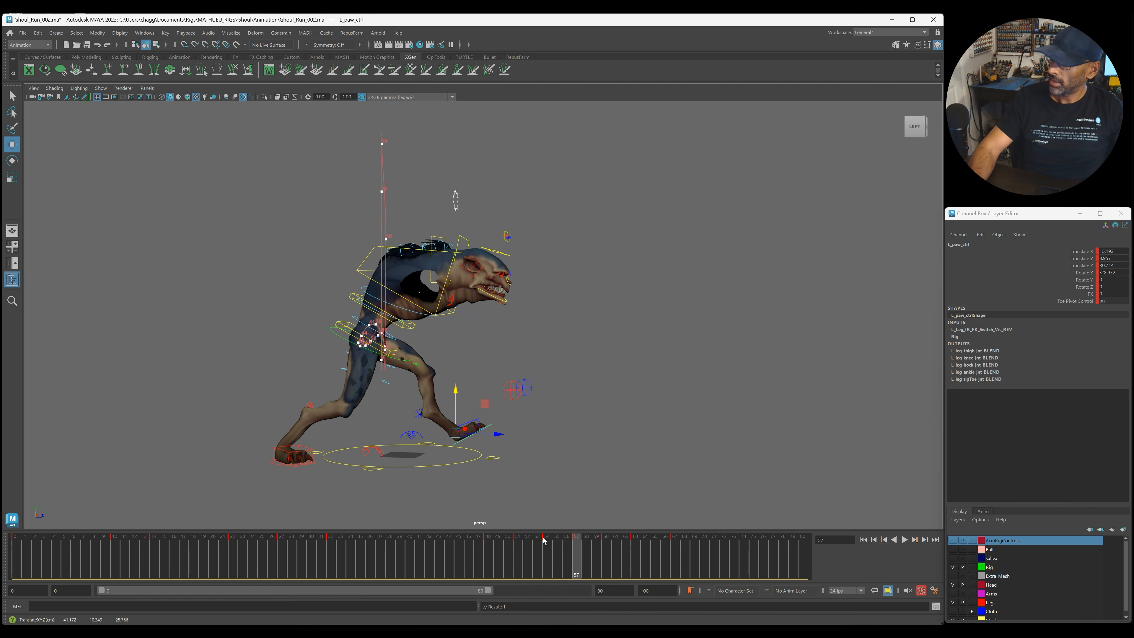
click(552, 564)
key(alt+v)
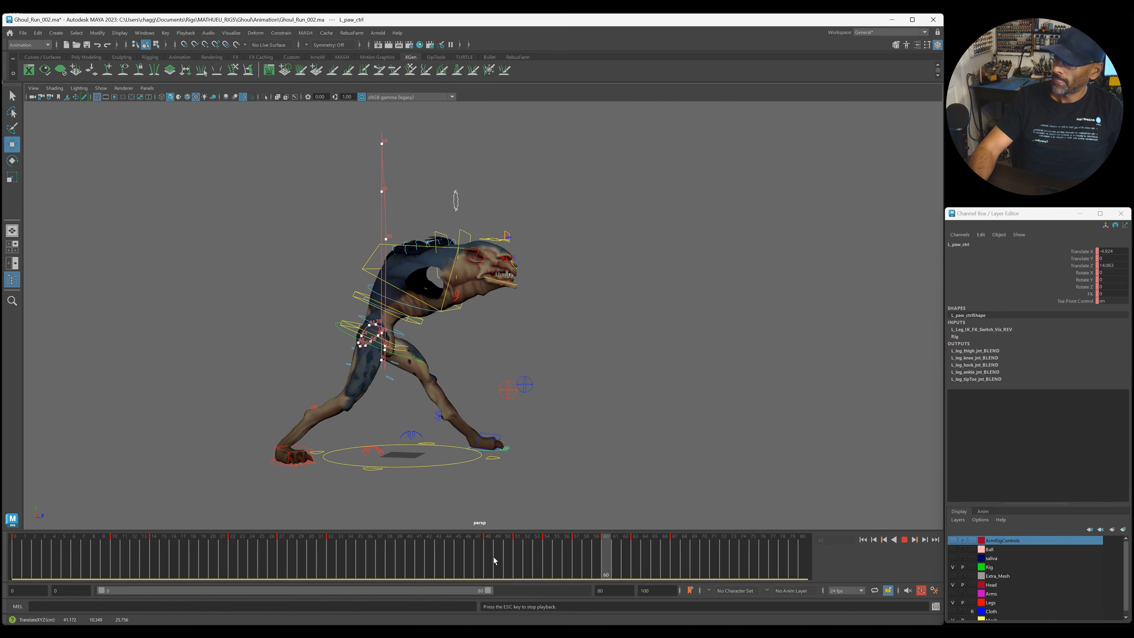
click(562, 562)
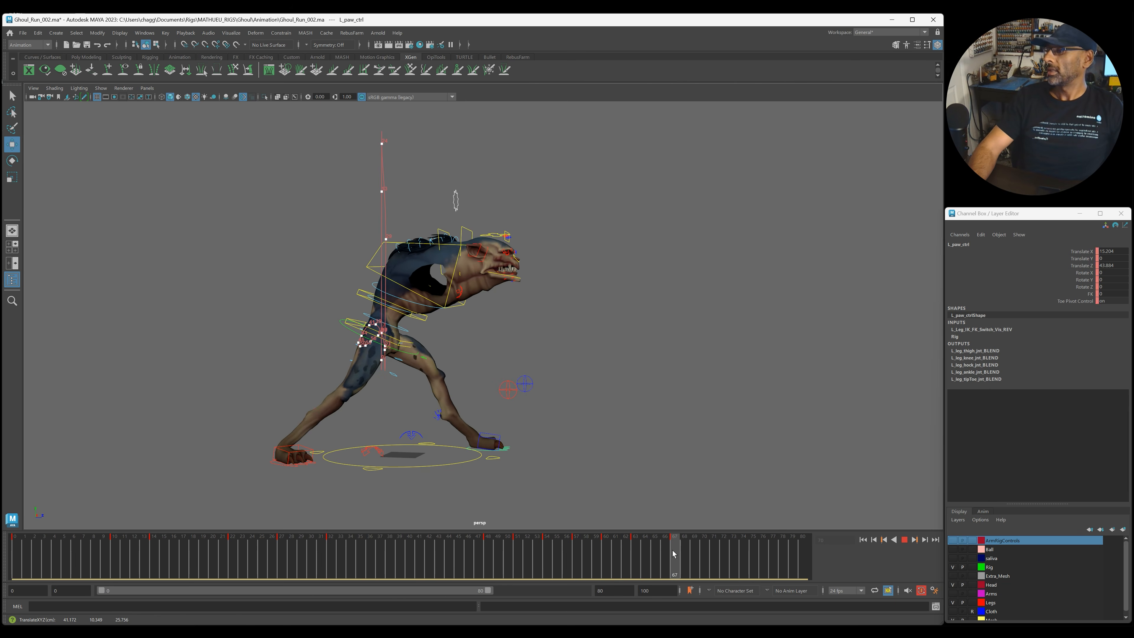
key(alt+v)
alt+drag(518, 448, 446, 464)
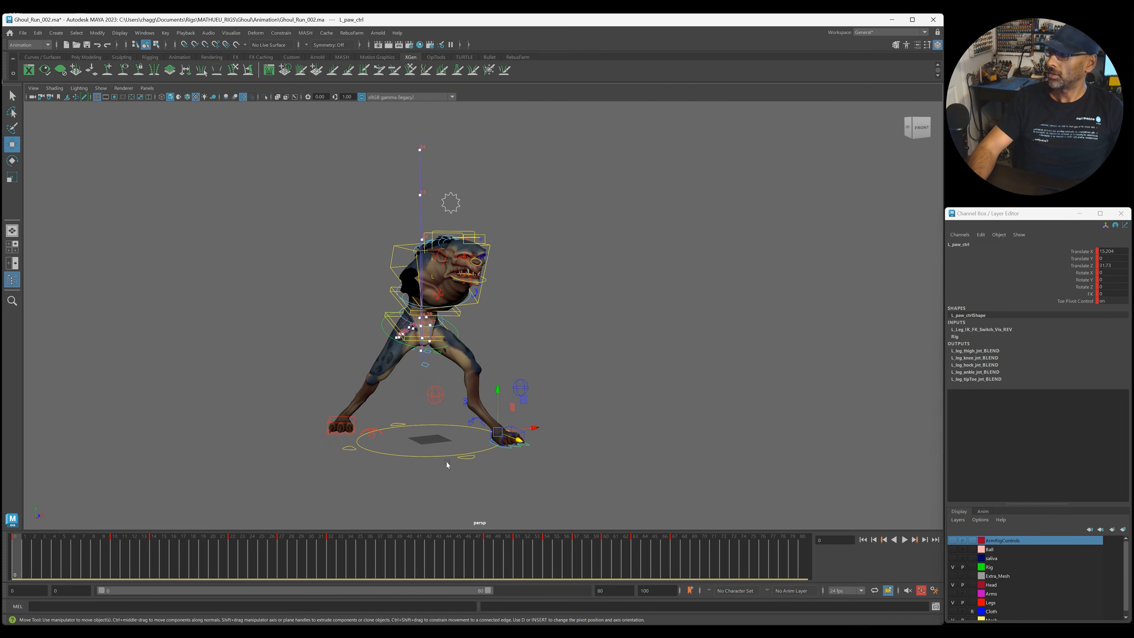
Compare the left paw's starting pose with its pose at frame 67 and scrub back to frame 49.
key(alt+v)
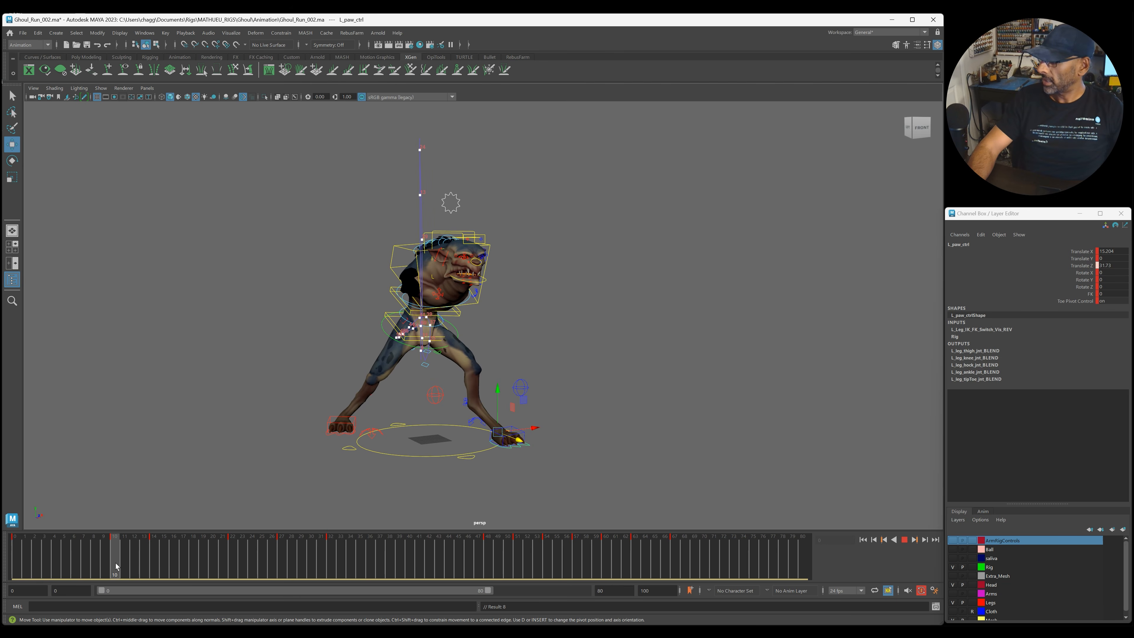
click(24, 558)
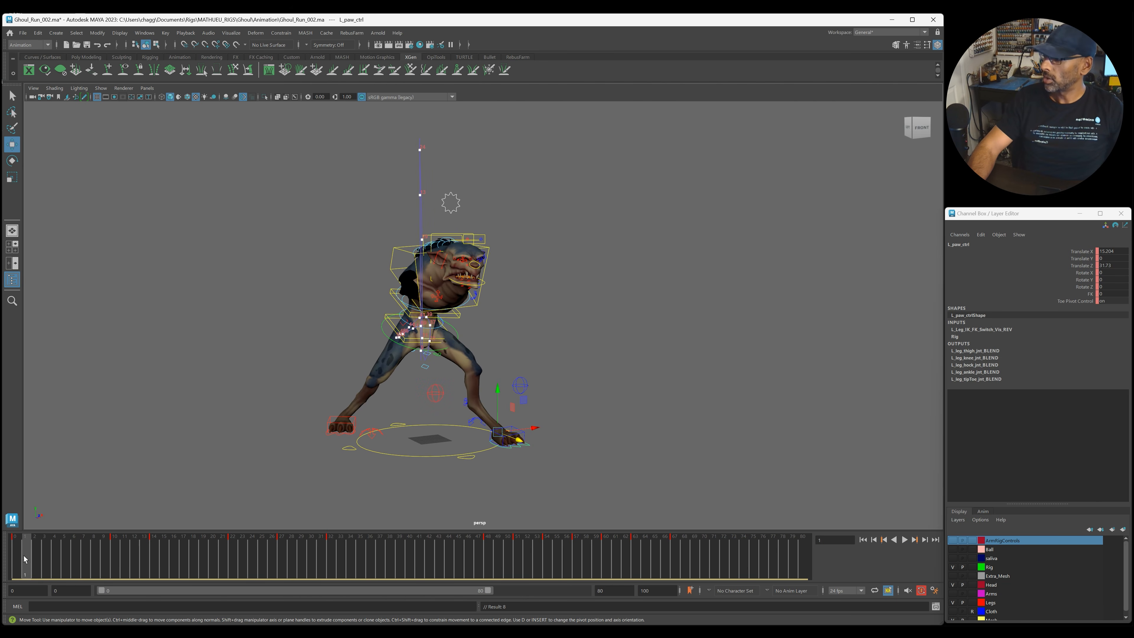
key(e)
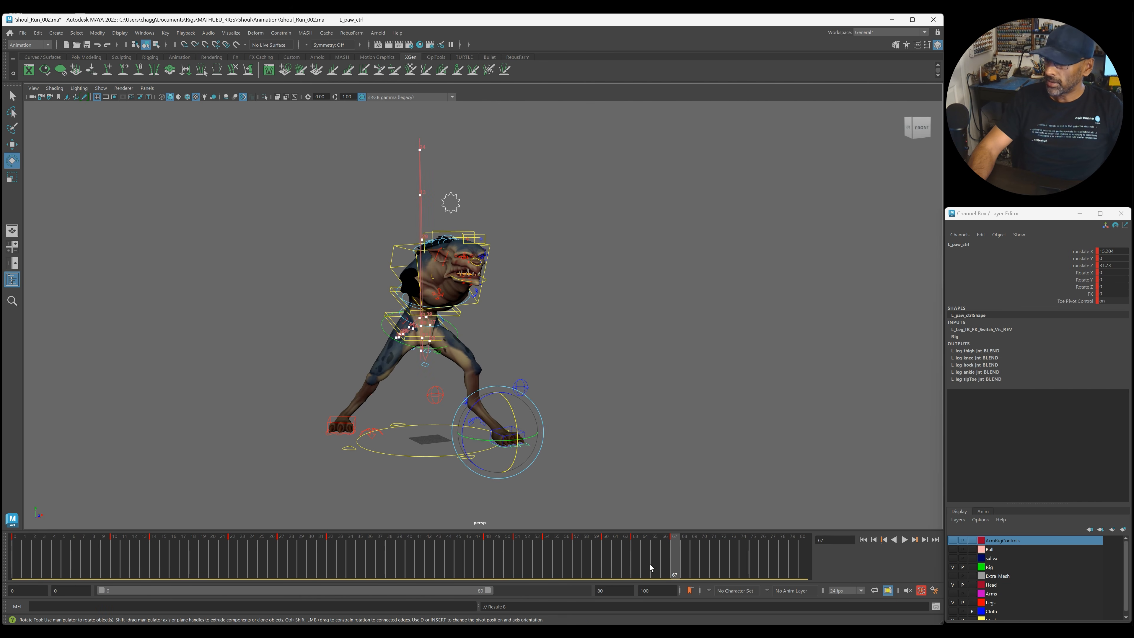
click(576, 559)
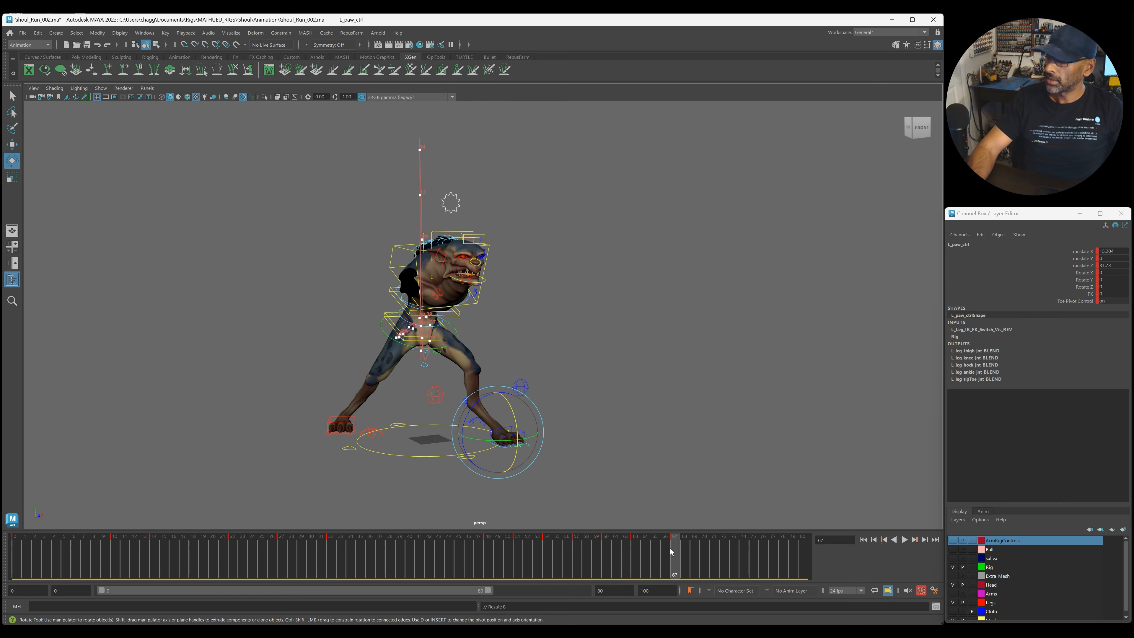
drag(635, 552, 507, 542)
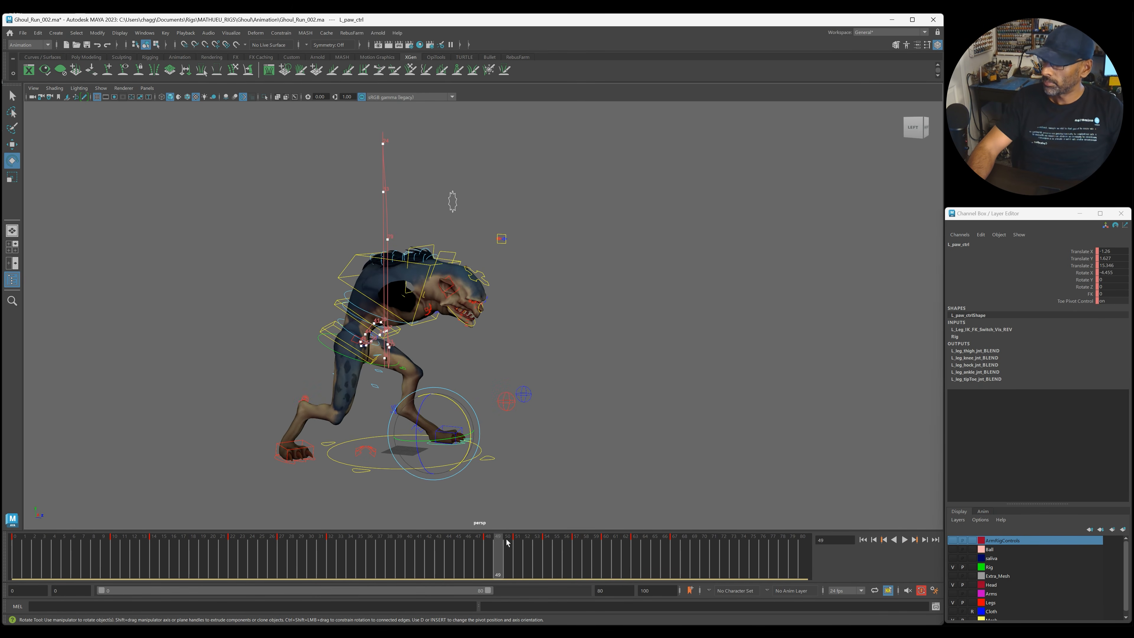
Play back and scrub the run from the front, examining how the left foot lands and the body settles.
key(alt+v)
alt+drag(586, 473, 482, 474)
key(alt+v)
drag(554, 559, 370, 554)
key(alt+v)
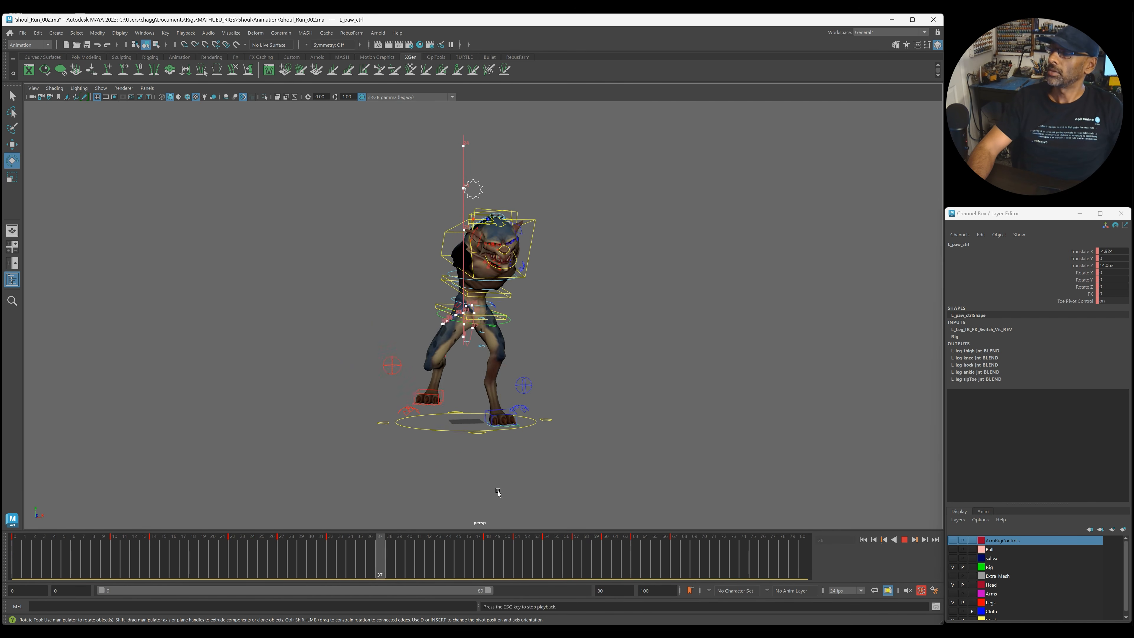
key(alt+v)
drag(551, 550, 449, 548)
key(alt+v)
key(alt+v)
Delete the cog control's motion trail and play back the run.
alt+right_drag(465, 398, 507, 320)
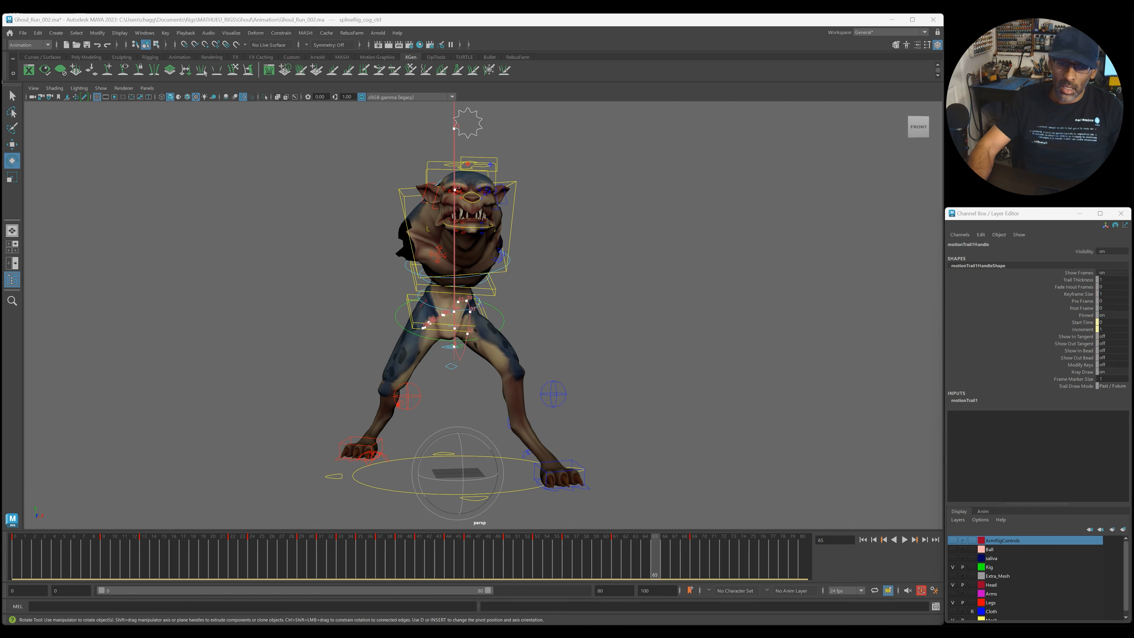
key(Delete)
key(alt+v)
alt+right_drag(608, 476, 524, 470)
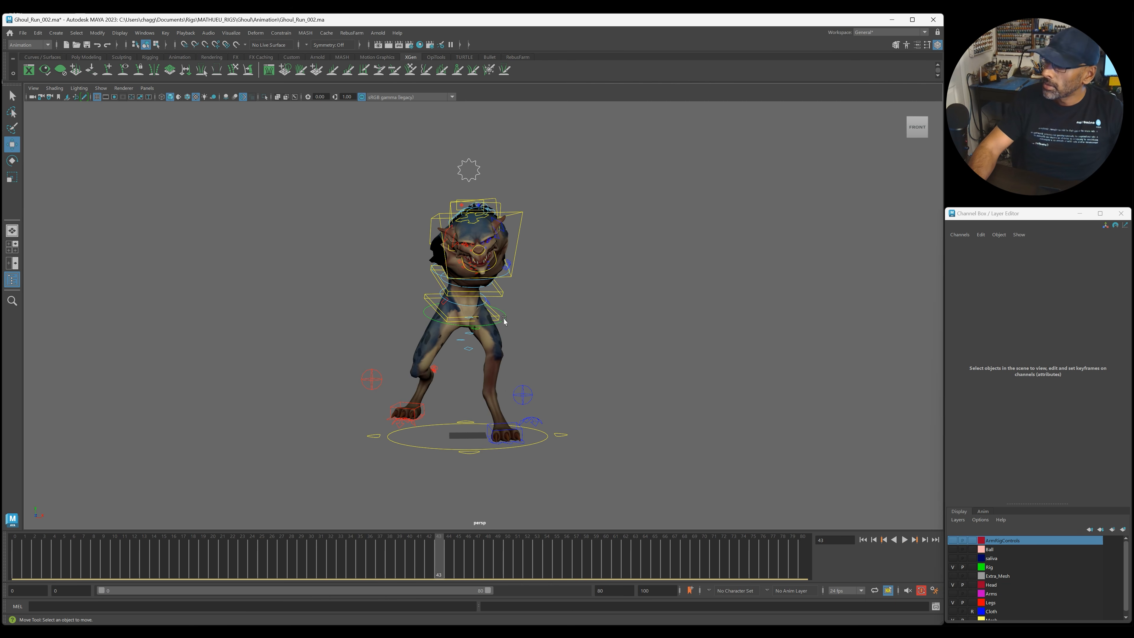
Shift the cog control sideways at frame 69 to 7.108 in Translate X and play back the run.
click(504, 320)
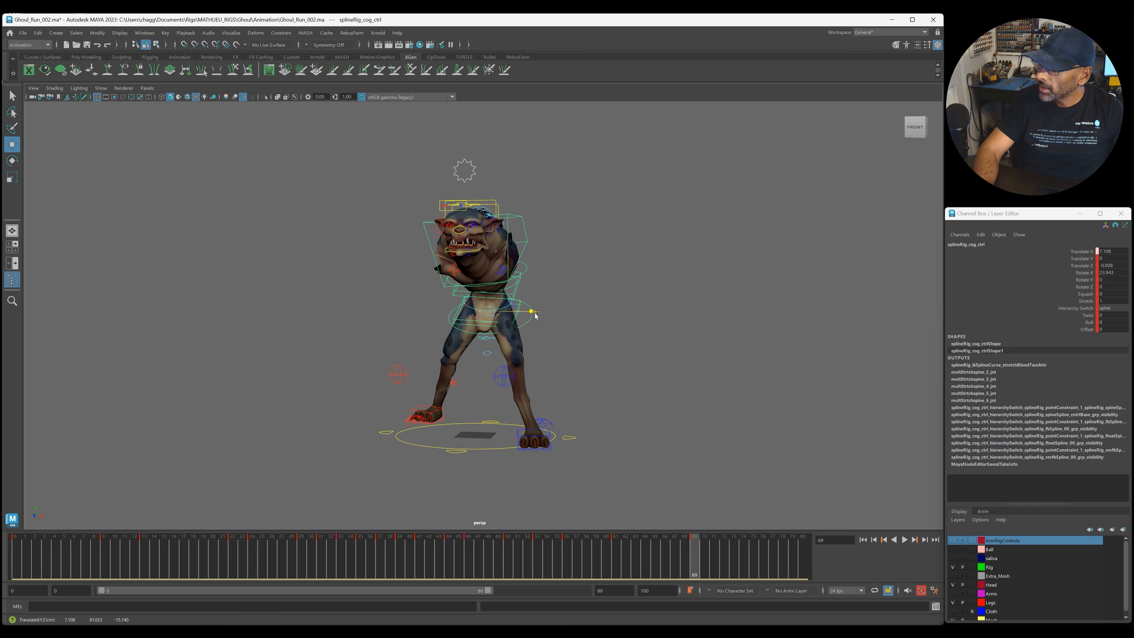
key(alt+shift+v)
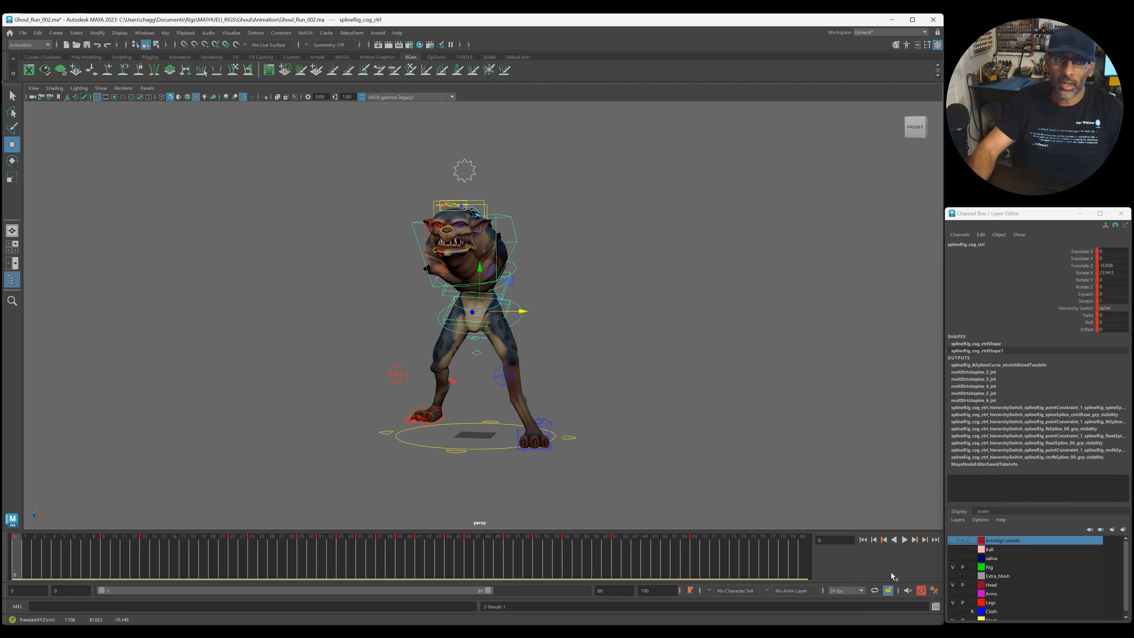
key(alt+v)
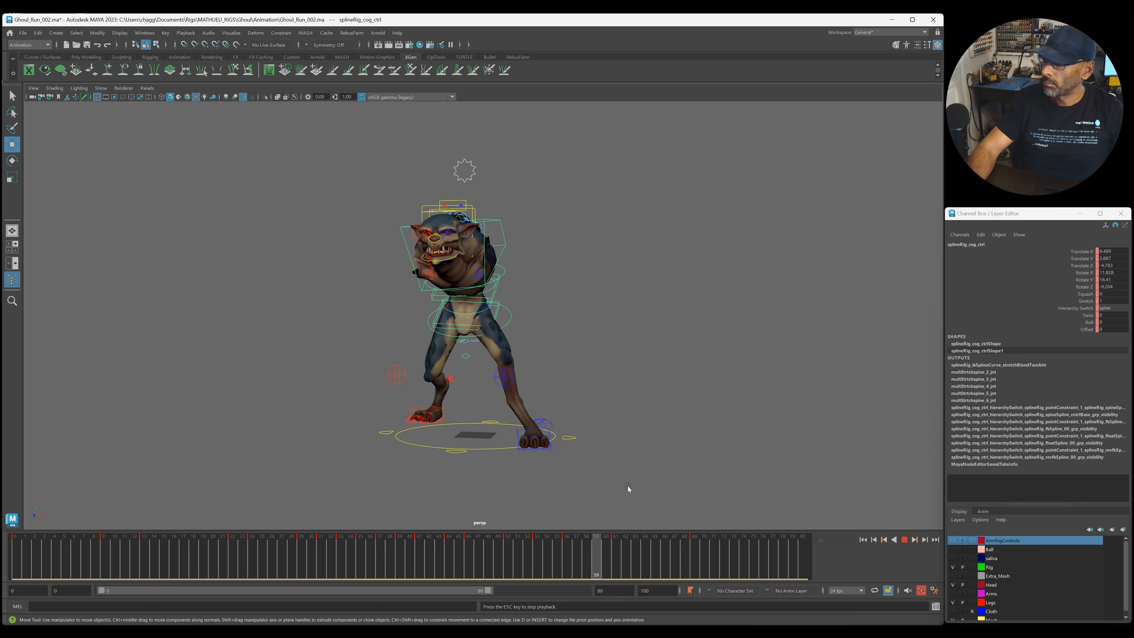
key(alt+v)
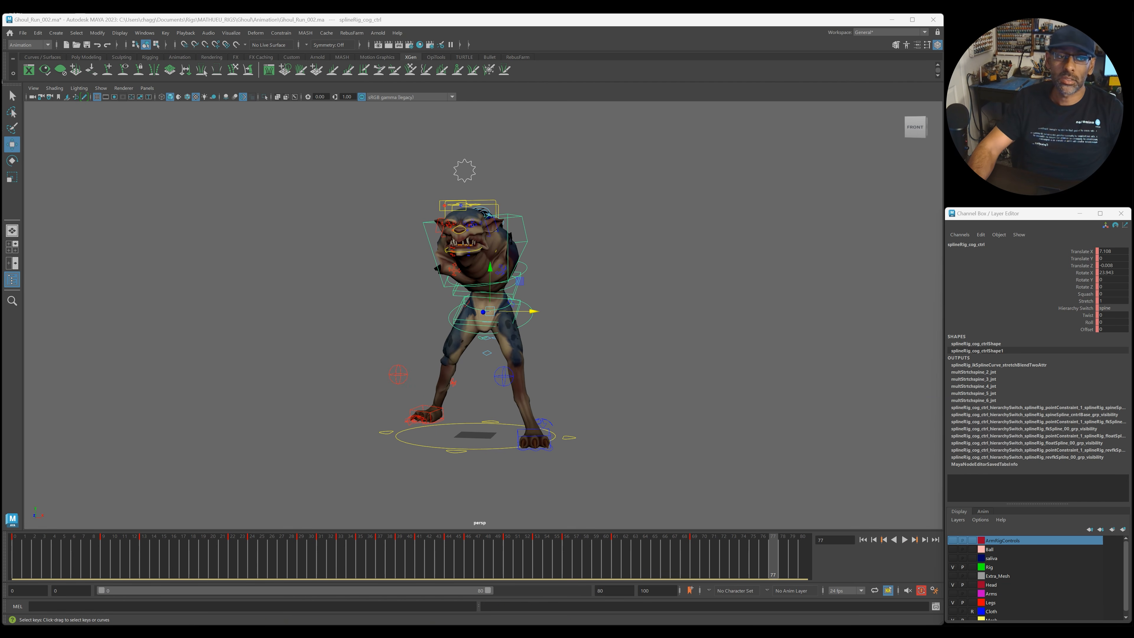
Delete the cog's Translate X keys at frames 35, 39 and 61 in the Graph Editor and play back the result.
drag(1133, 177, 814, 97)
alt+middle_drag(250, 282, 44, 287)
alt+drag(172, 280, 224, 290)
drag(673, 557, 613, 554)
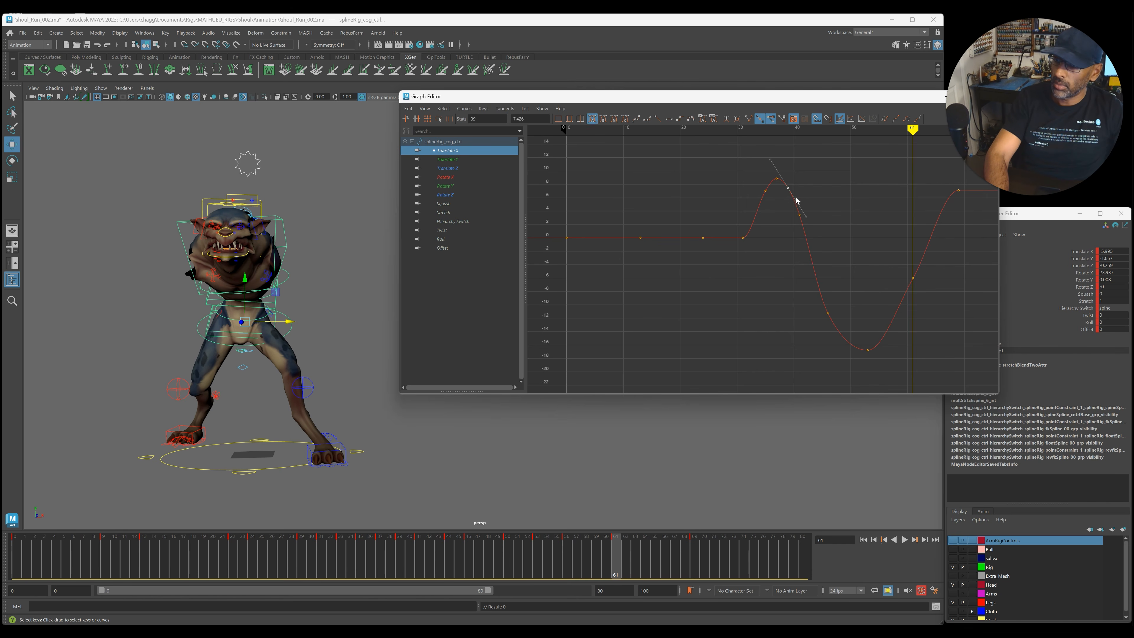
key(Delete)
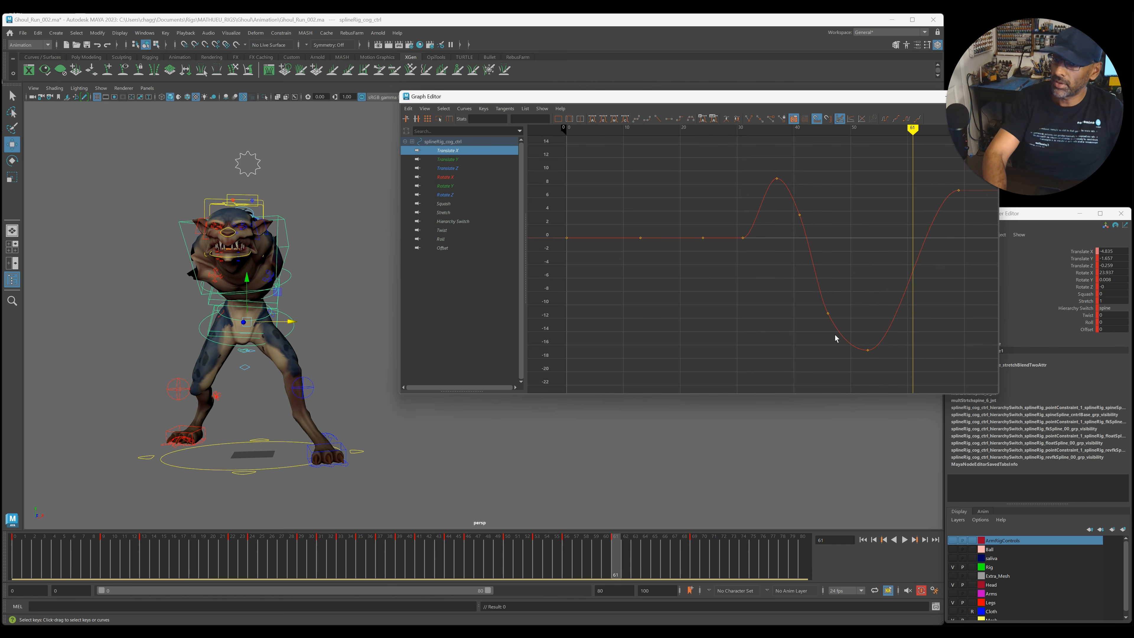
key(alt+v)
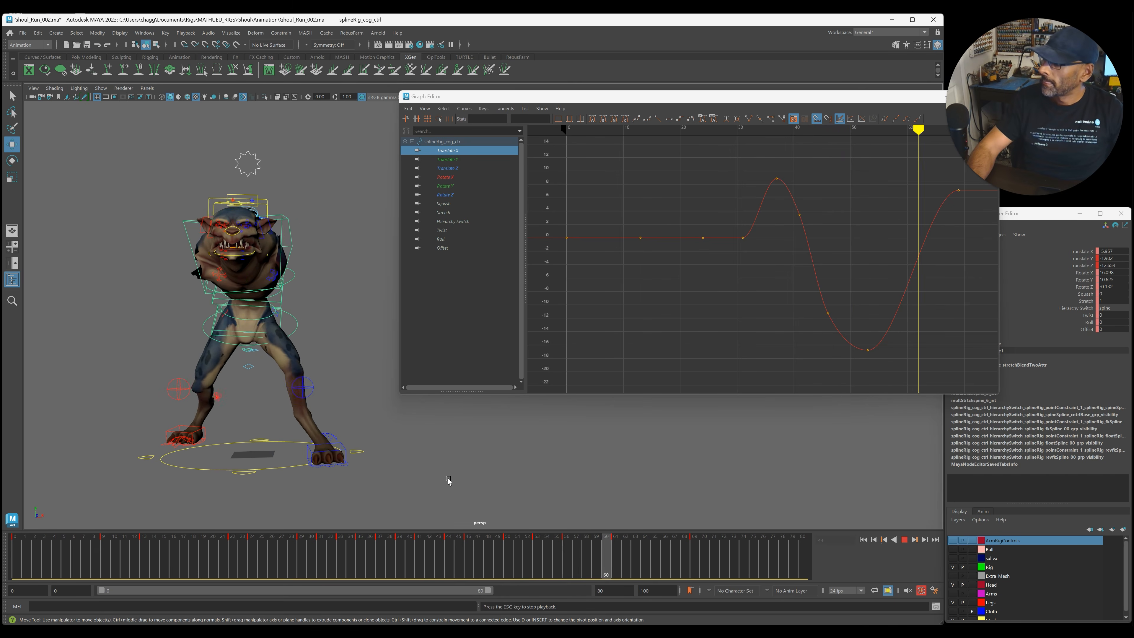
key(alt+v)
Restore the cog's deleted Translate Y keys after frame 41, then delete only its keys at frames 37 and 41.
click(476, 168)
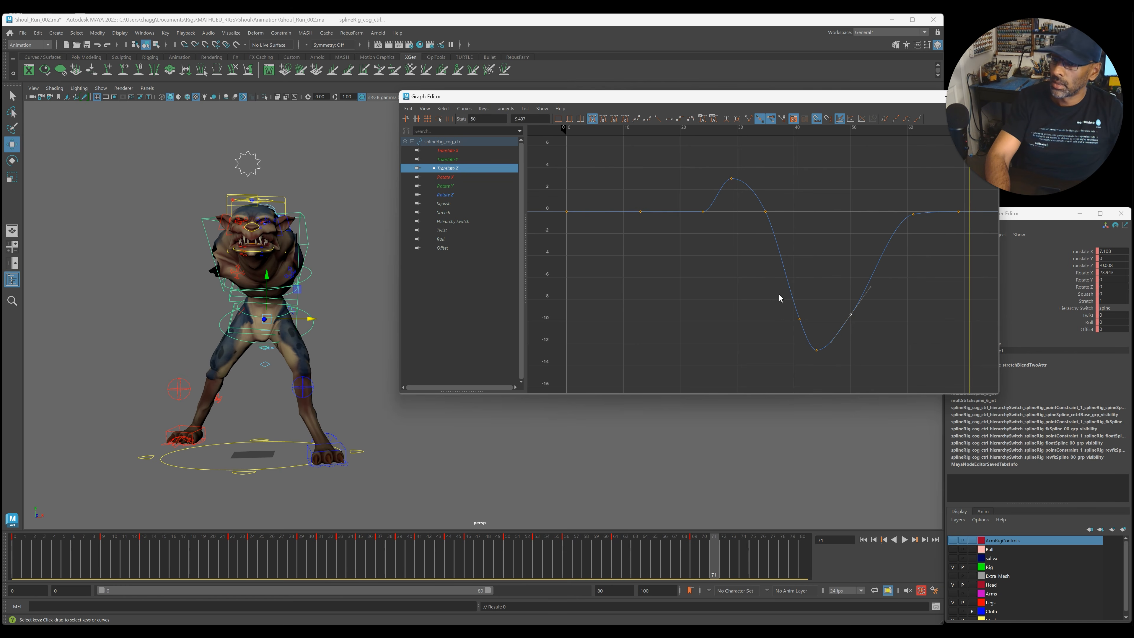
click(464, 160)
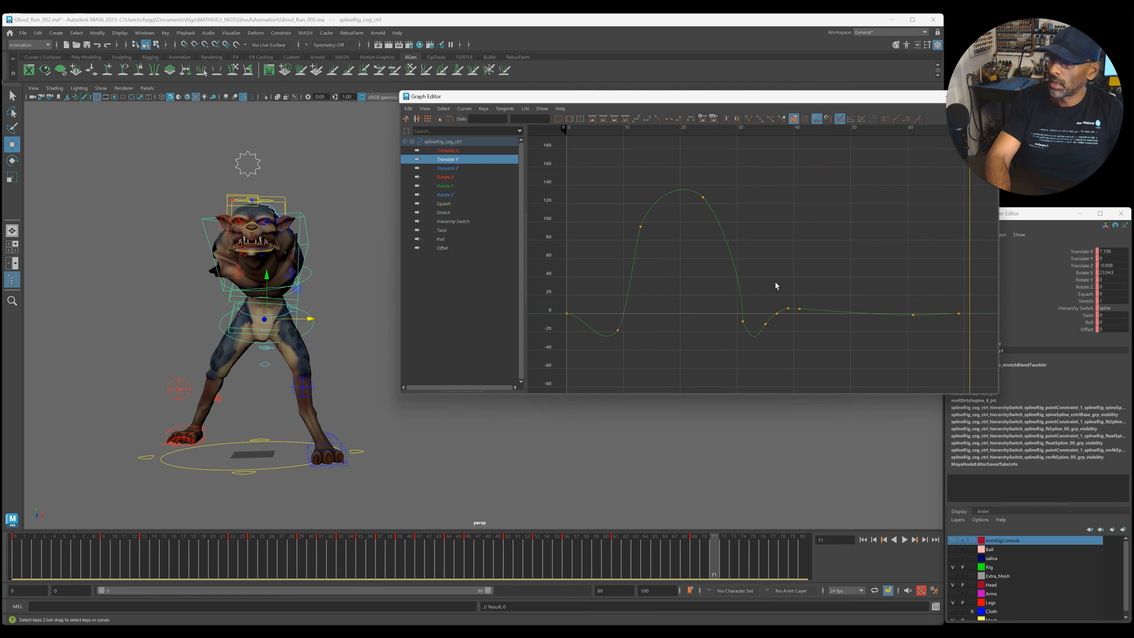
key(ctrl+z)
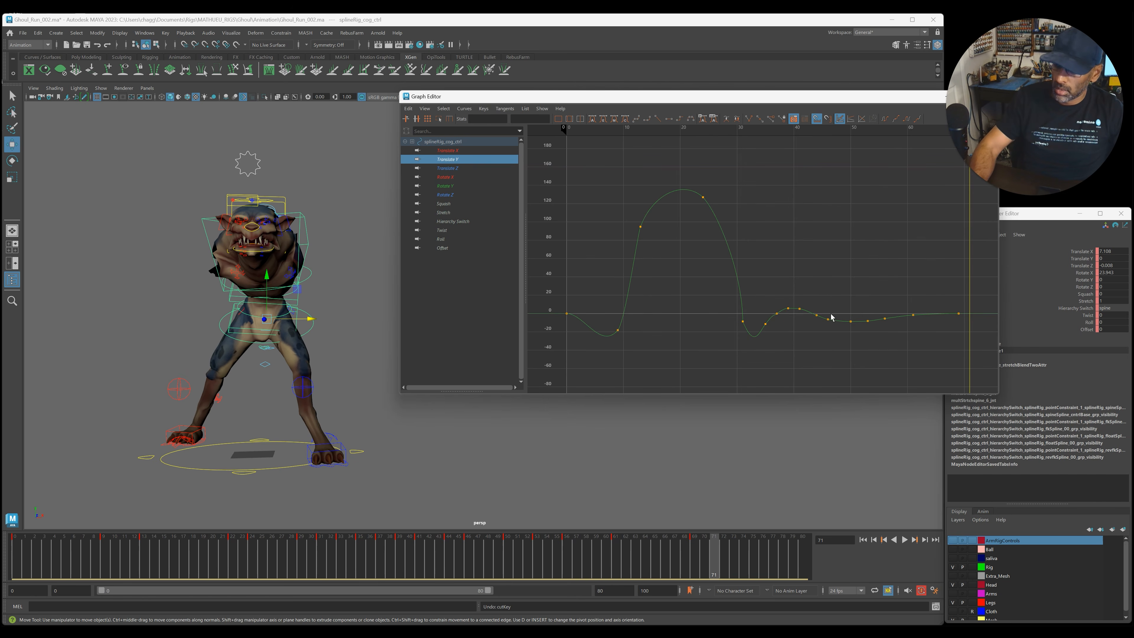
ctrl+alt+drag(910, 354, 910, 354)
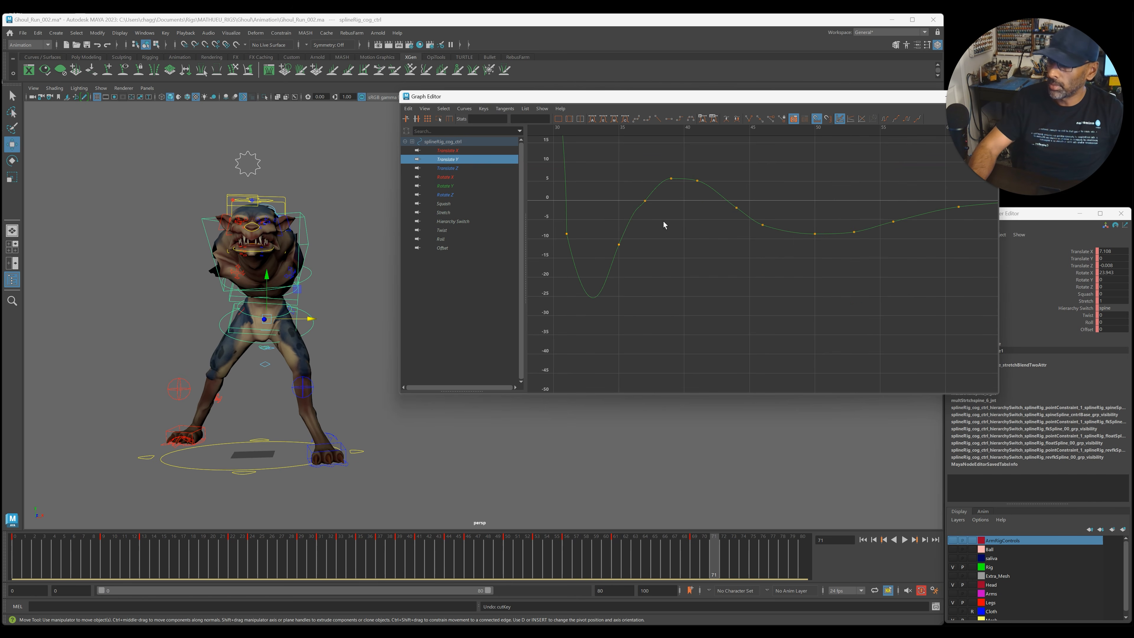
drag(667, 222, 667, 222)
key(Delete)
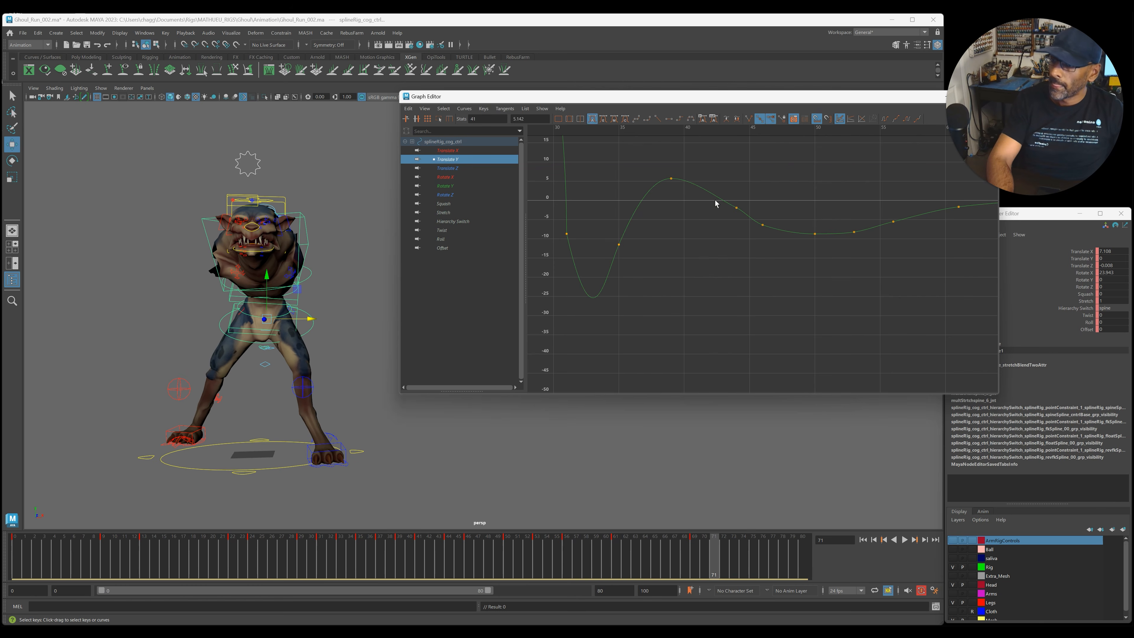
Play back and scrub the run to check the body motion, and move the Graph Editor out of the viewport.
drag(508, 571, 389, 550)
key(alt+v)
alt+right_drag(623, 370, 419, 420)
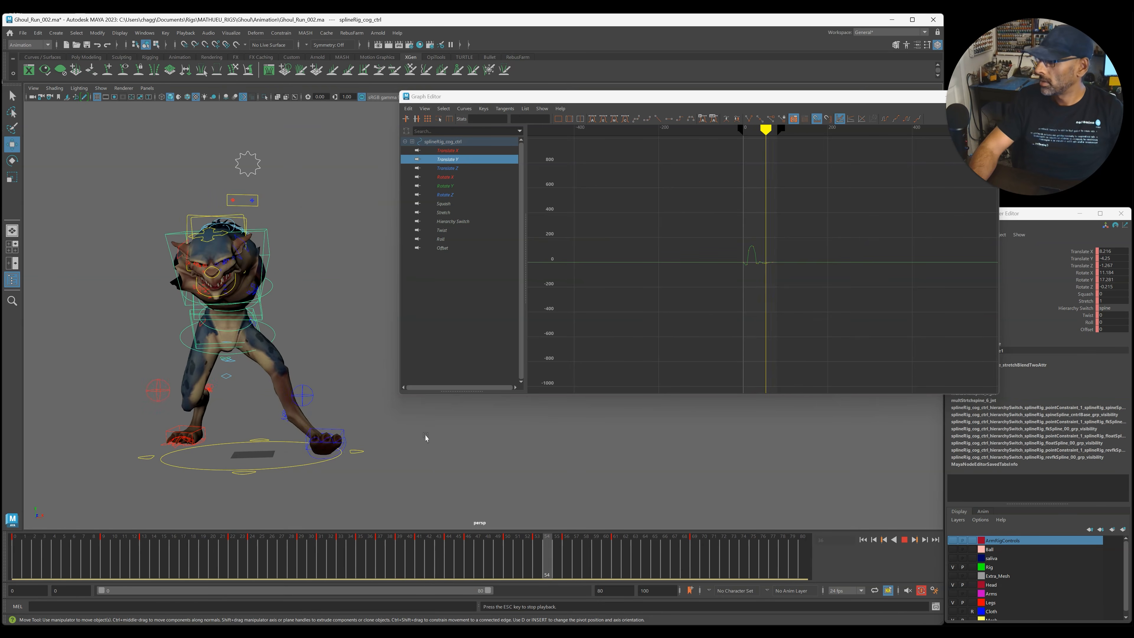
drag(625, 561, 493, 549)
key(alt+v)
key(alt+v)
drag(582, 98, 1133, 178)
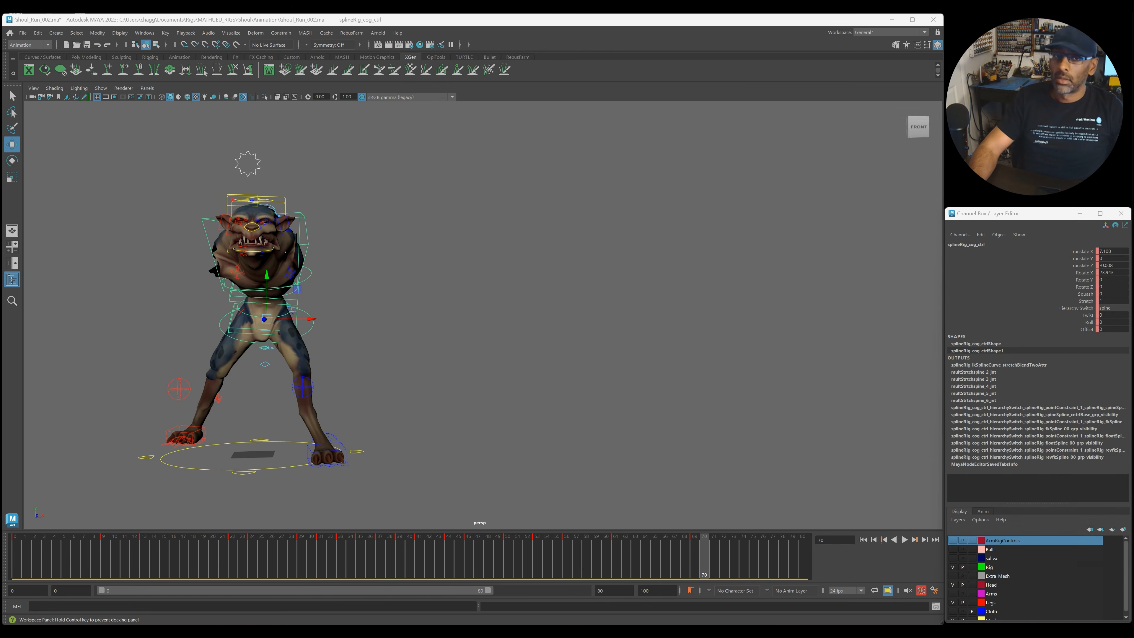
Play back the run from the side to examine the body's settle around frame 60.
alt+drag(402, 346, 593, 340)
click(606, 560)
key(alt+v)
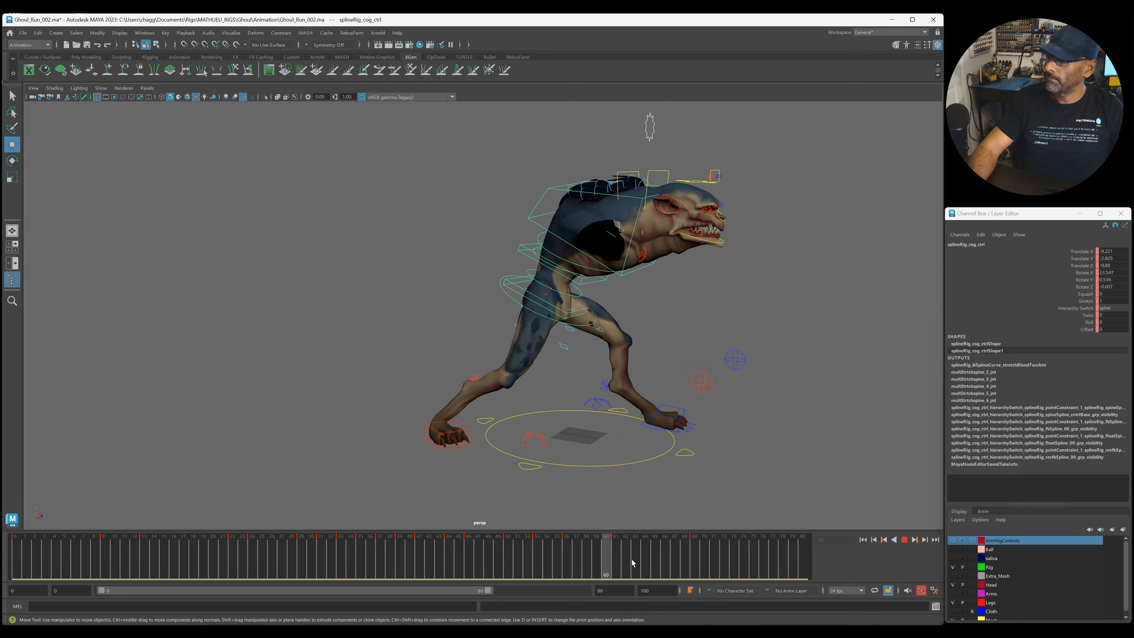
key(alt+v)
alt+drag(656, 513, 681, 514)
Reset the cog's Translate X at frame 69 to its starting value of 0.
click(20, 554)
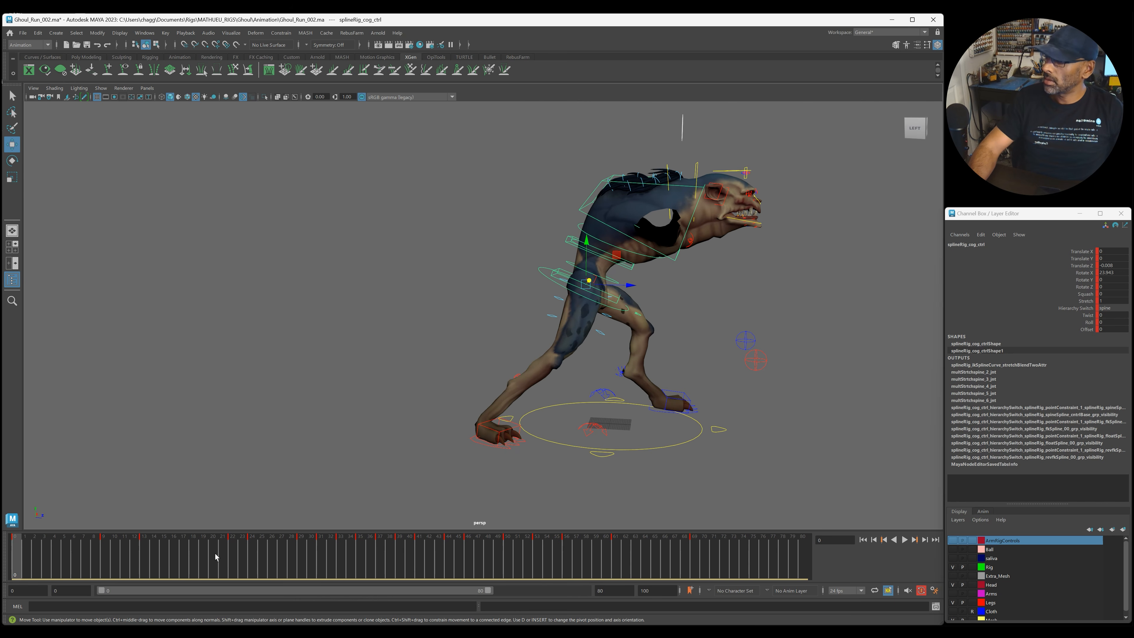
click(699, 555)
alt+drag(670, 524, 648, 522)
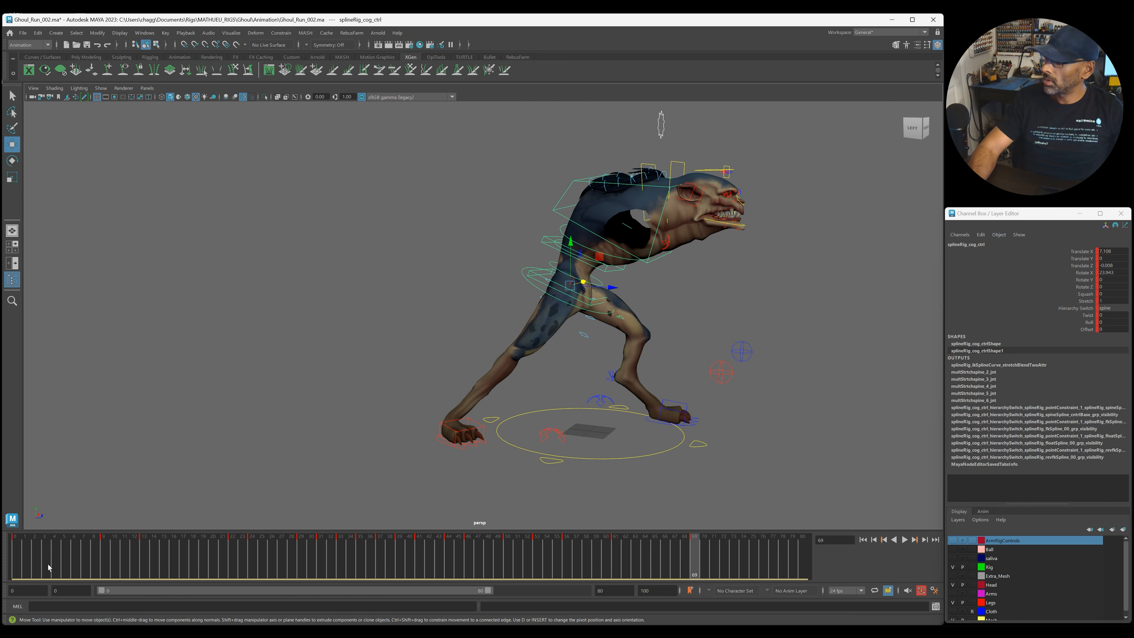
click(49, 568)
key(alt+v)
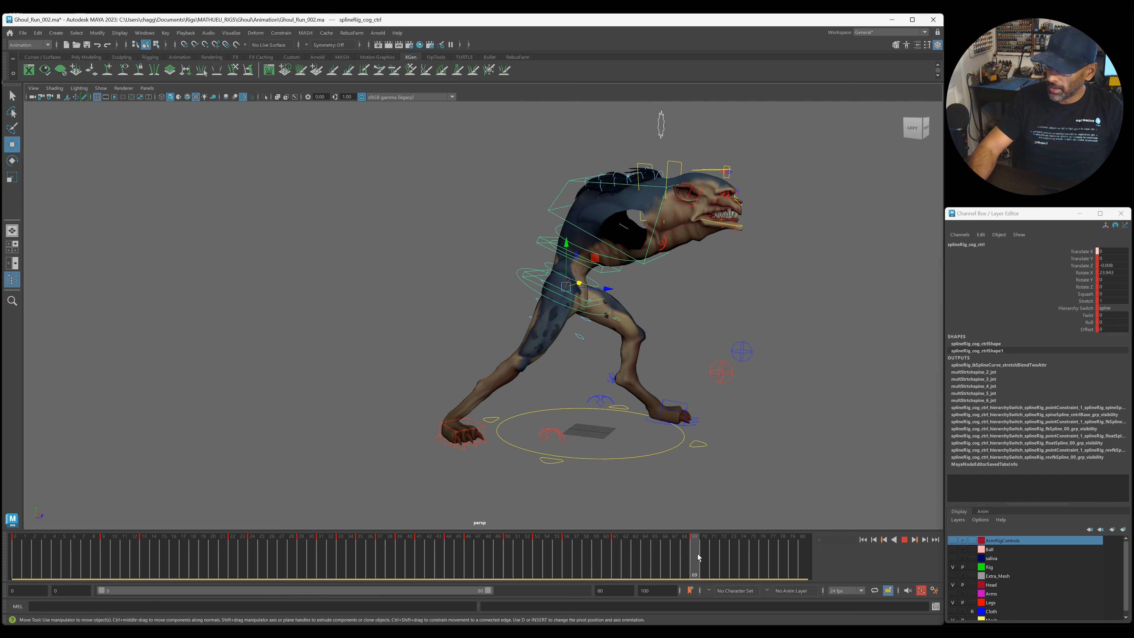
Play back the run and scrub between frames 54 and 62, examining the cog's sideways shift from the side and front.
key(e)
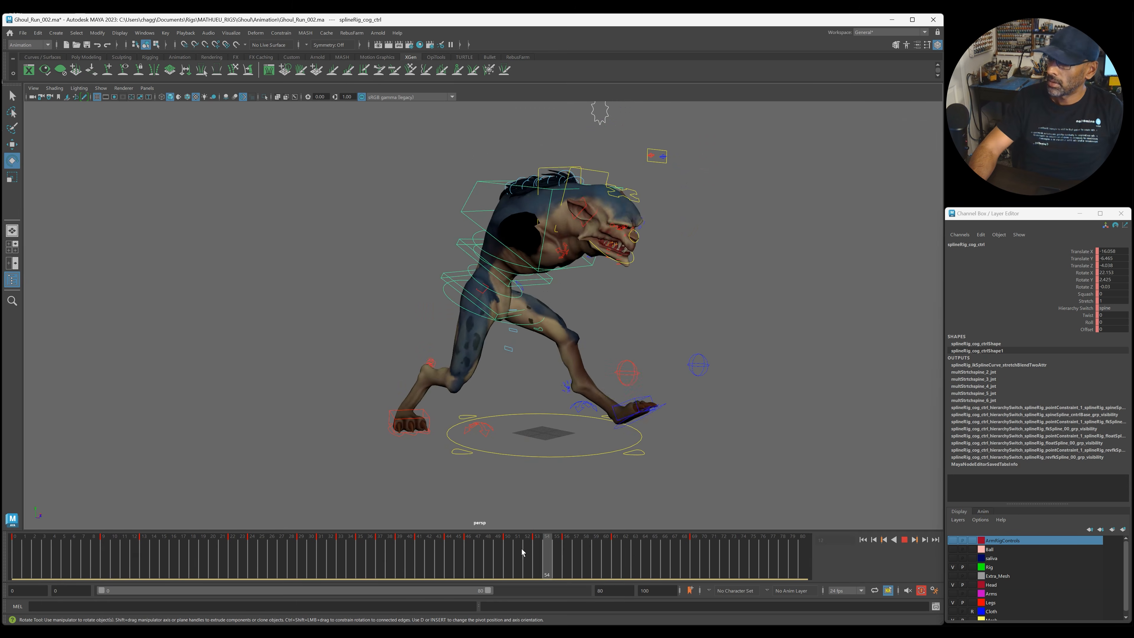
key(Escape)
key(w)
key(alt+v)
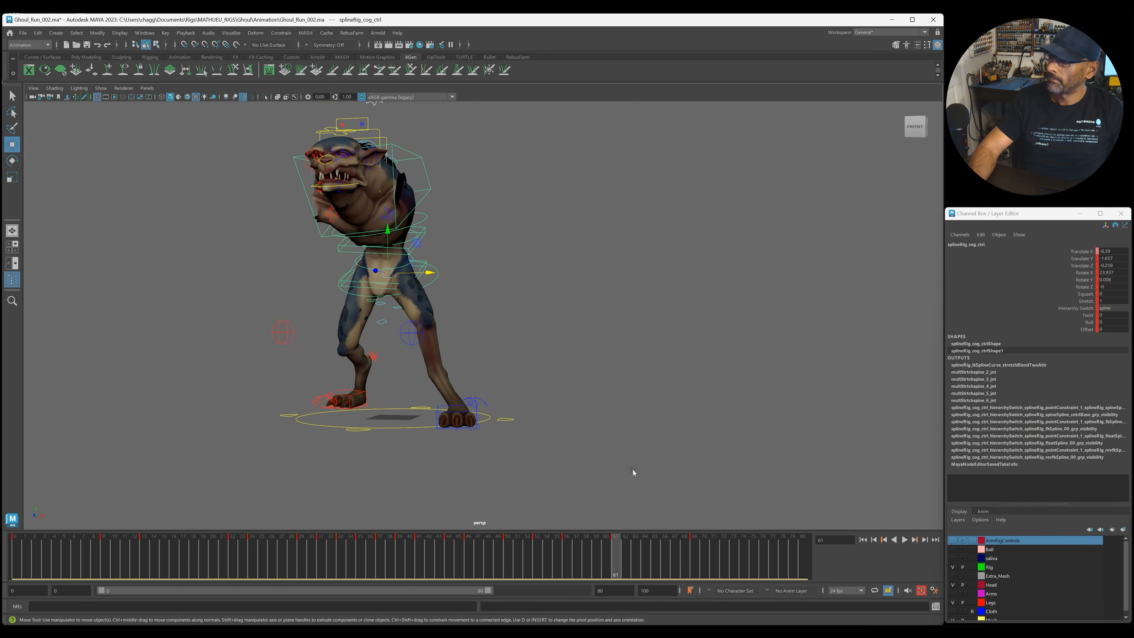
mouse_move(559, 569)
mouse_down()
mouse_move(588, 573)
mouse_move(542, 570)
mouse_move(686, 574)
mouse_move(607, 565)
mouse_move(633, 565)
mouse_move(623, 565)
mouse_up()
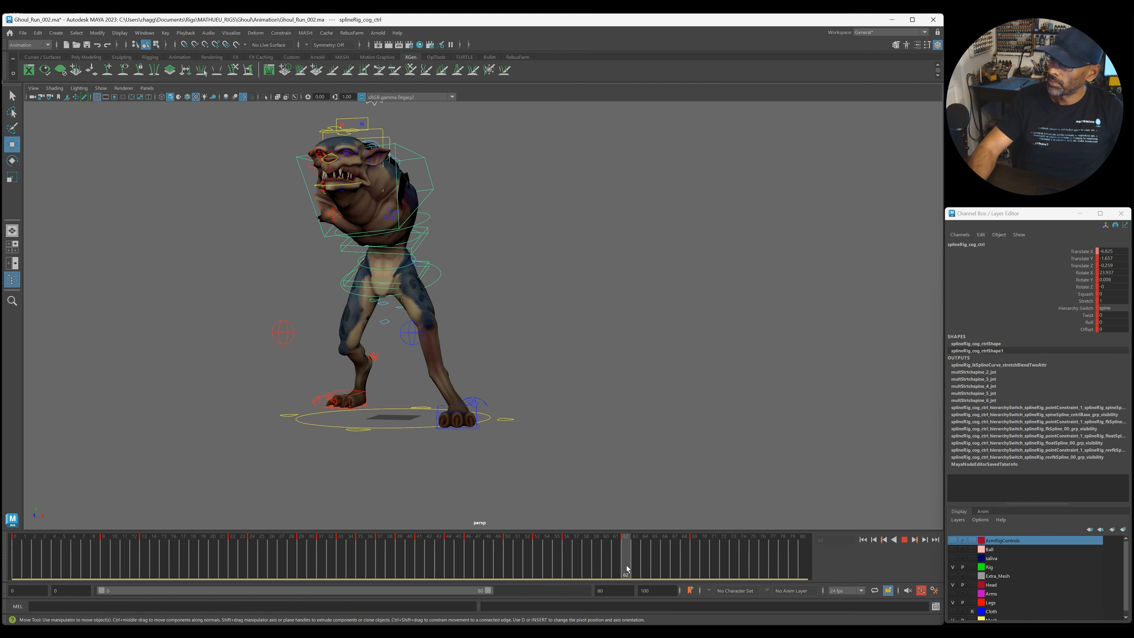
alt+drag(594, 465, 575, 465)
alt+drag(485, 295, 438, 309)
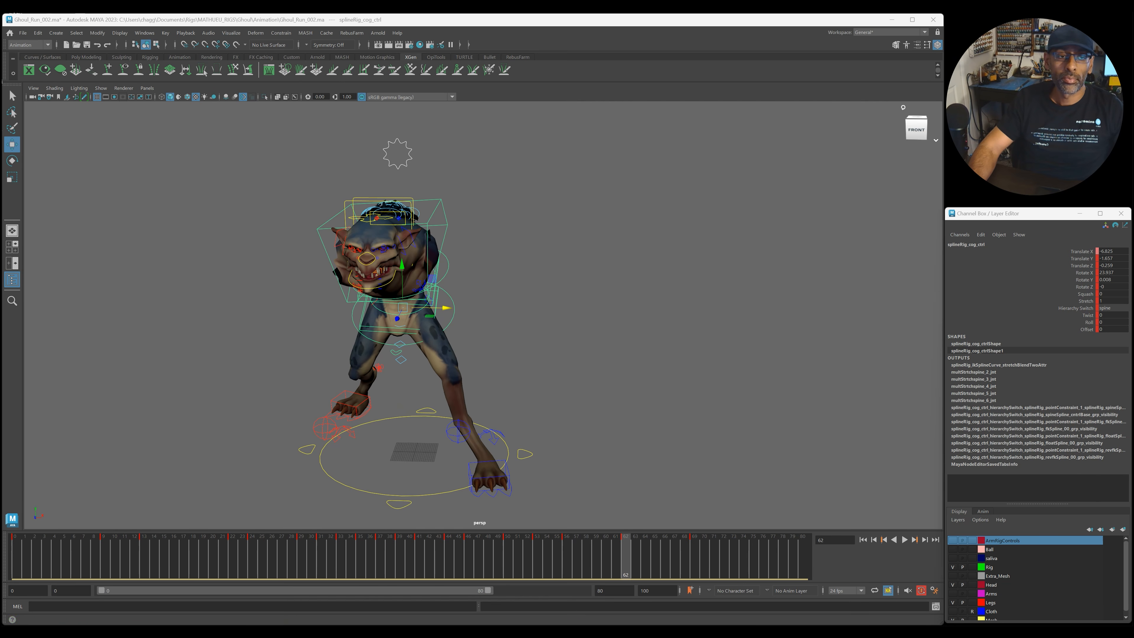
Key the cog's Translate X at frame 62 and raise that key to 2.206 in the Graph Editor.
key(shift+g)
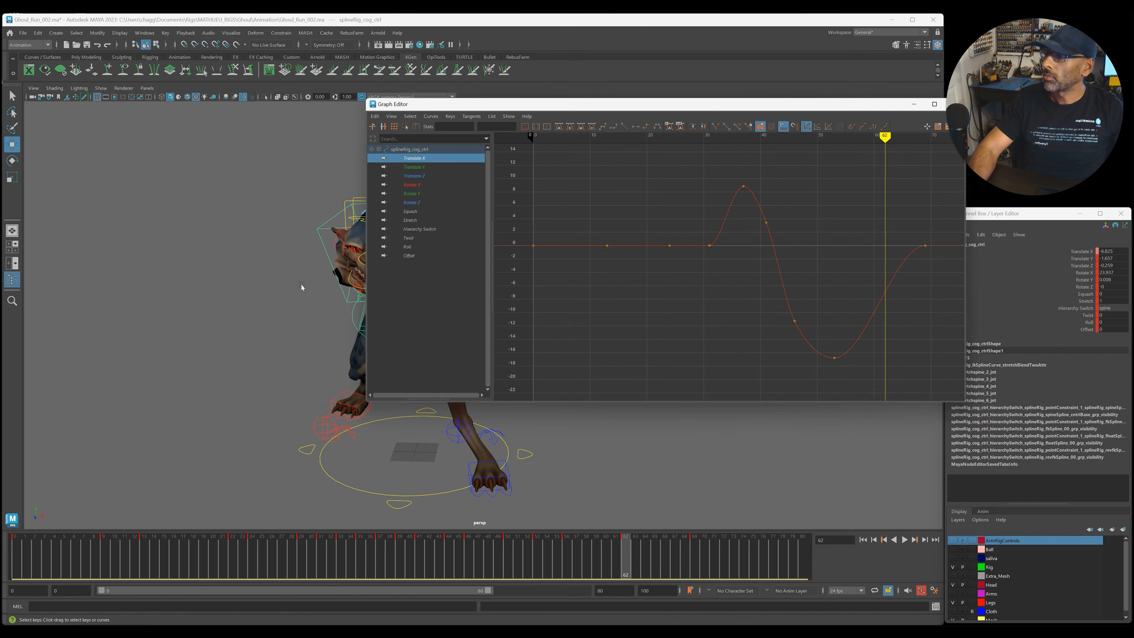
alt+drag(302, 286, 368, 427)
drag(287, 290, 295, 293)
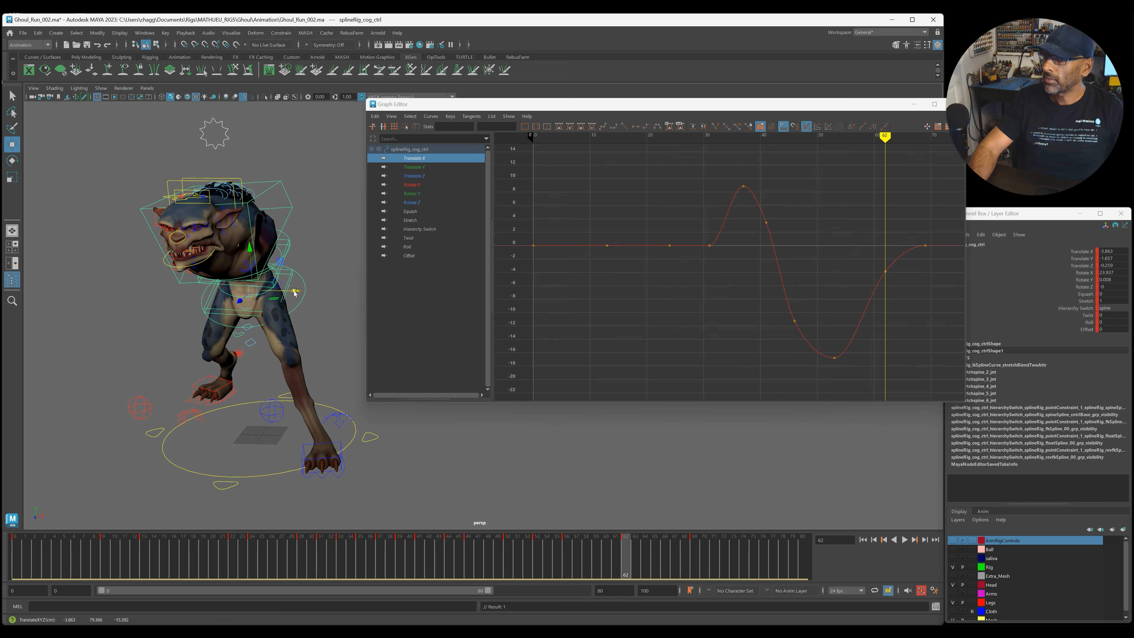
drag(857, 244, 906, 300)
shift+middle_drag(907, 304, 909, 259)
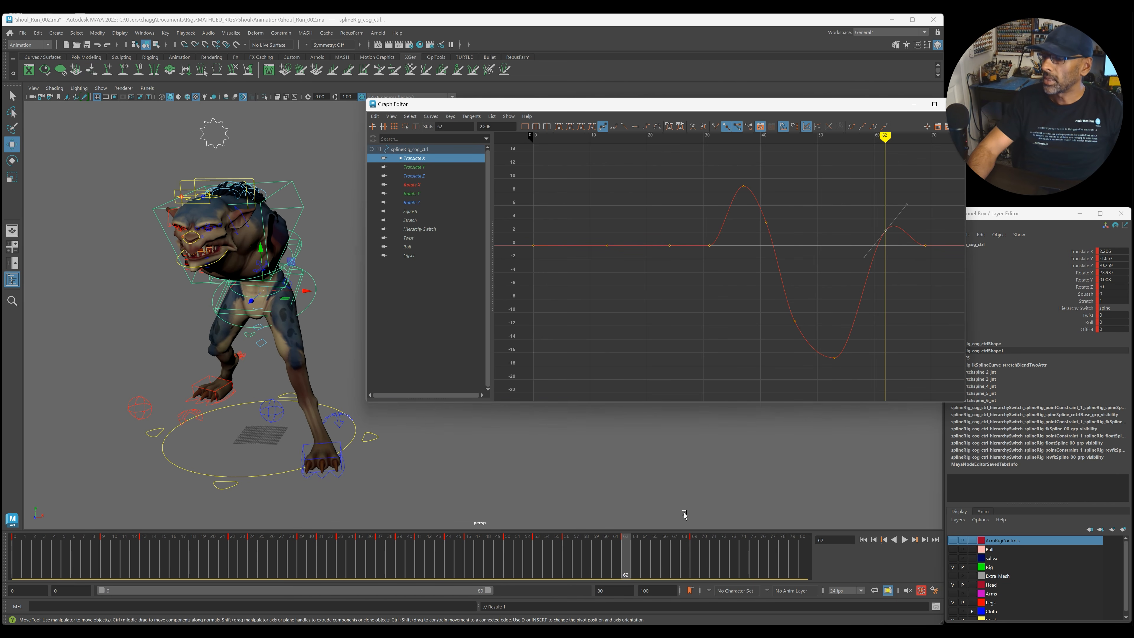
Move the cog's keys at frame 69 to frame 74 and play back the settle.
click(684, 562)
shift+drag(684, 564, 743, 572)
key(alt+v)
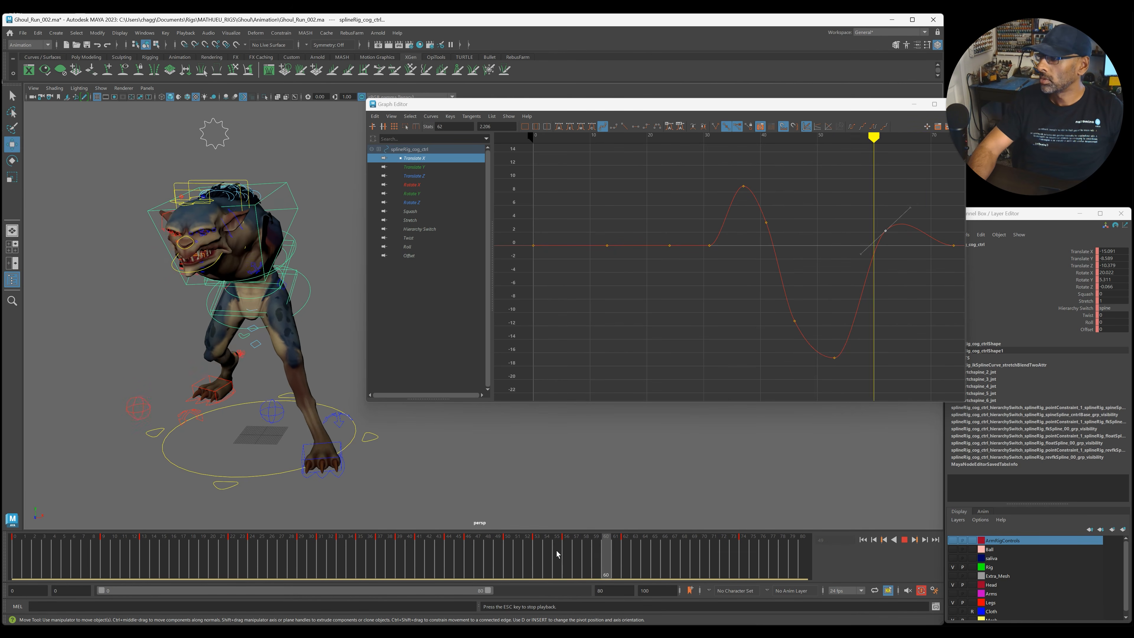
key(Escape)
key(f)
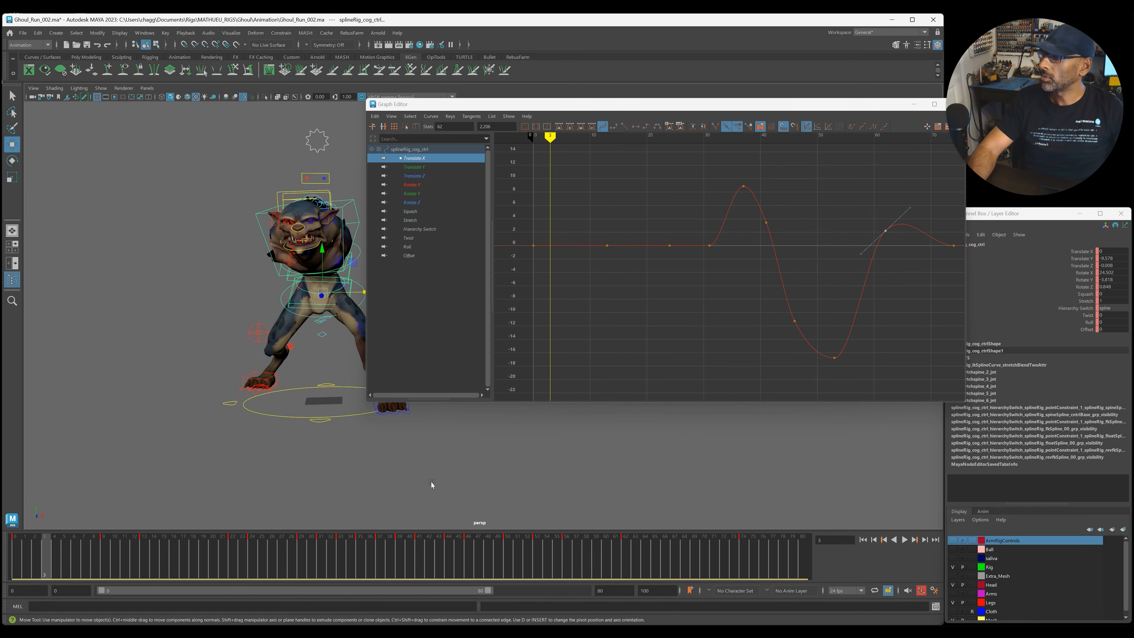
Undo the cog's last key move and shift the frame 69 keys of all rig controls to frame 80, checking the playback.
key(alt+v)
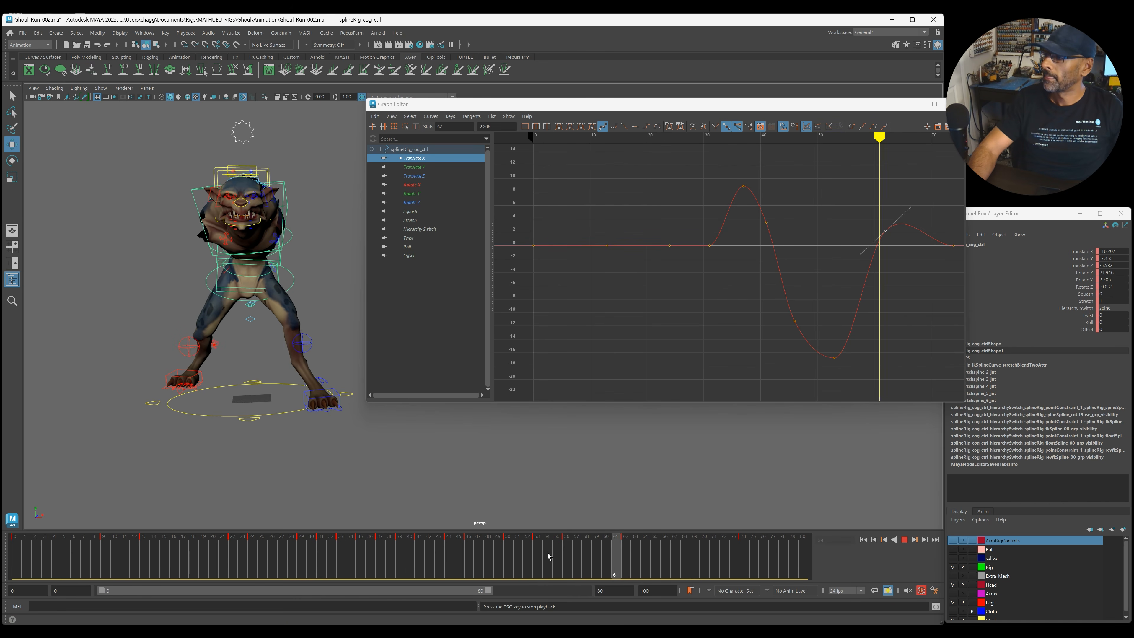
key(Escape)
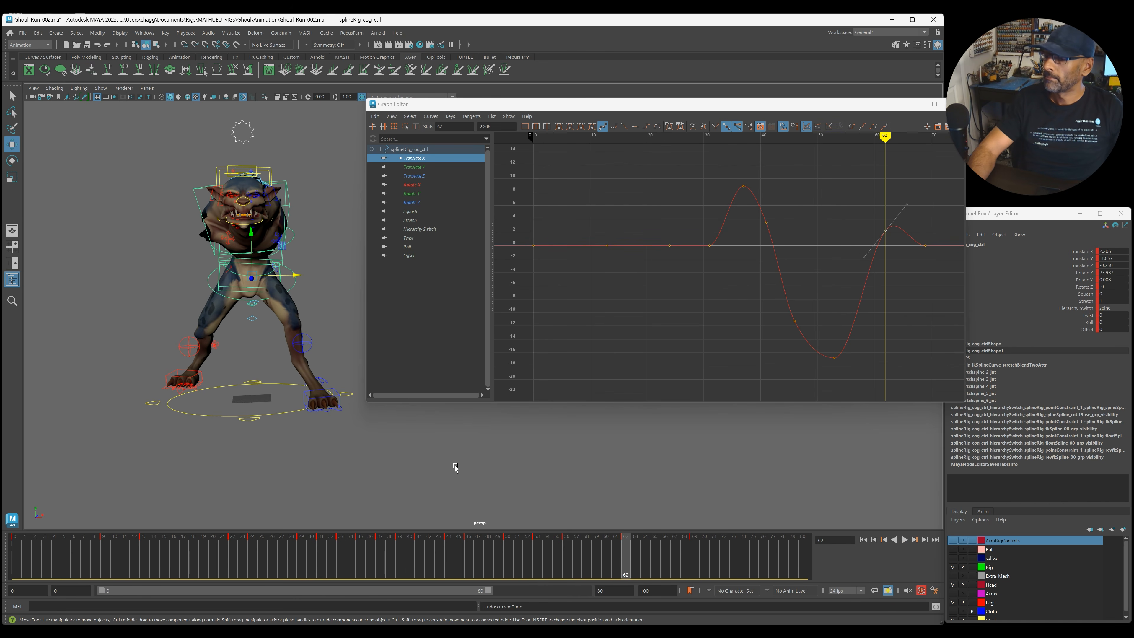
drag(375, 487, 376, 487)
mouse_move(689, 562)
mouse_down()
mouse_move(749, 558)
mouse_move(600, 557)
mouse_move(821, 573)
mouse_up()
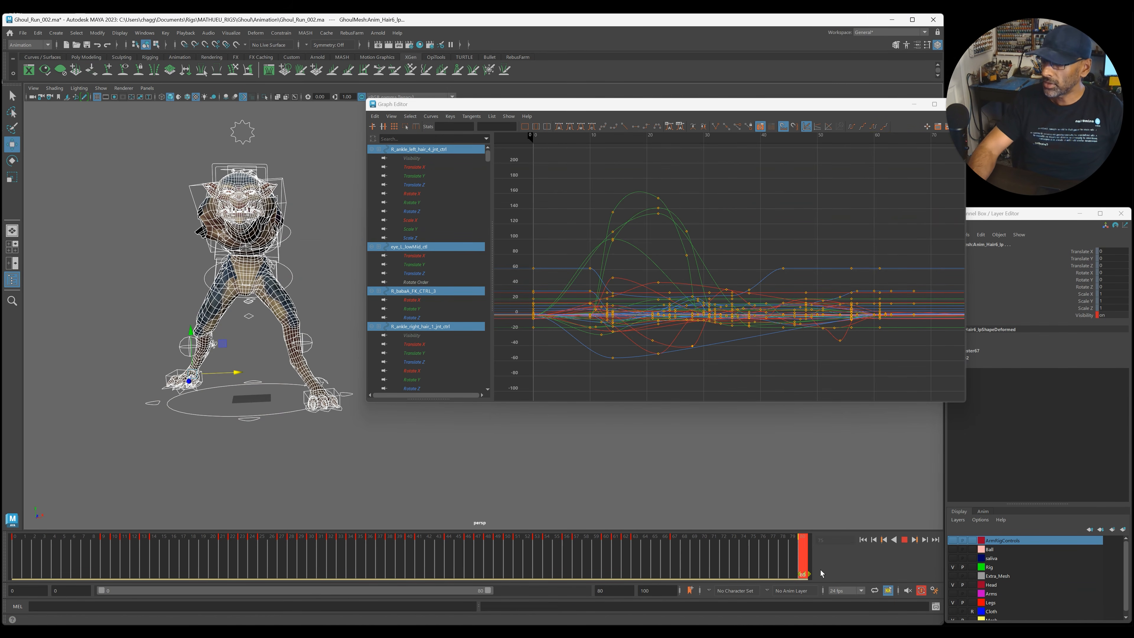
key(alt+v)
click(770, 567)
drag(767, 567, 573, 555)
click(540, 514)
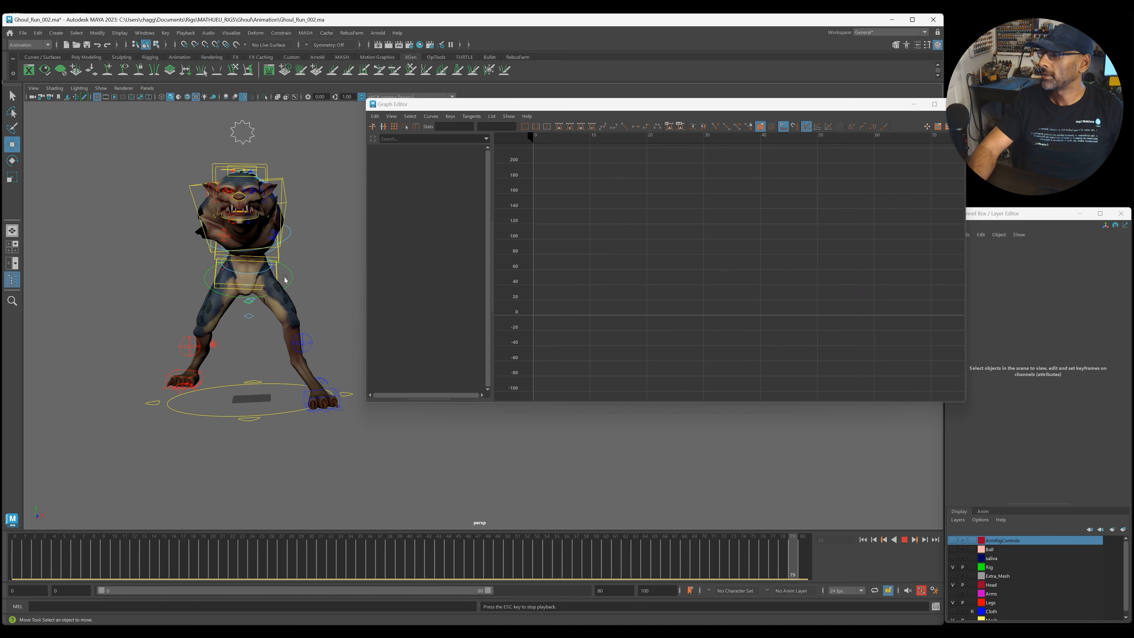
Move the Graph Editor off the viewport and play back the full run, examining it from the front and an angled view.
drag(699, 106, 924, 317)
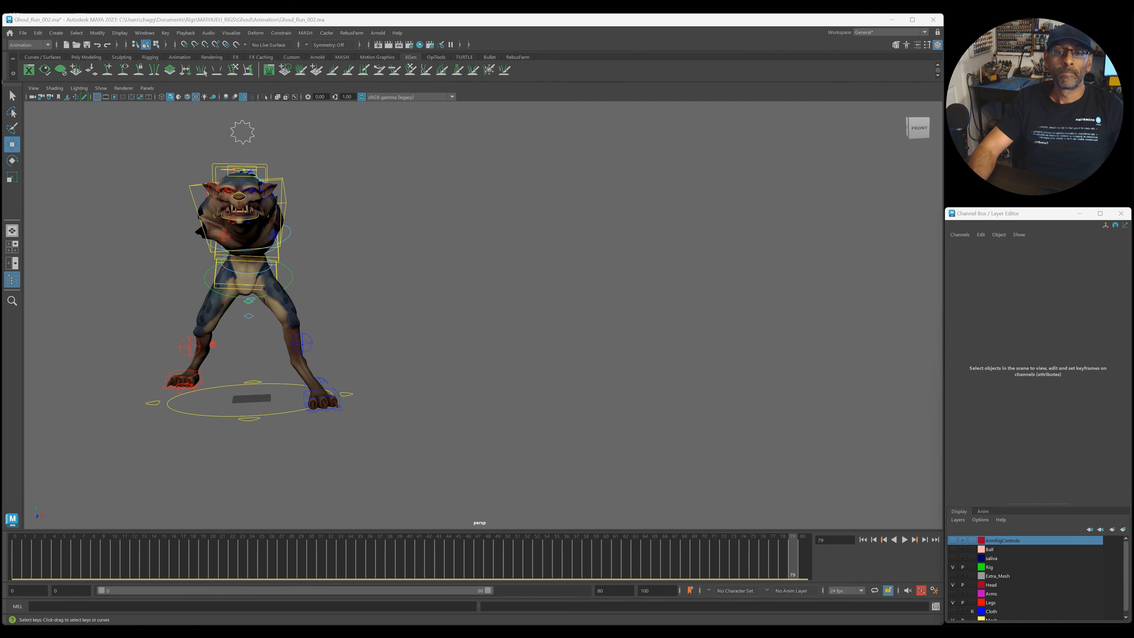
key(alt+v)
alt+drag(304, 397, 464, 411)
key(alt+v)
alt+drag(650, 422, 308, 525)
key(alt+v)
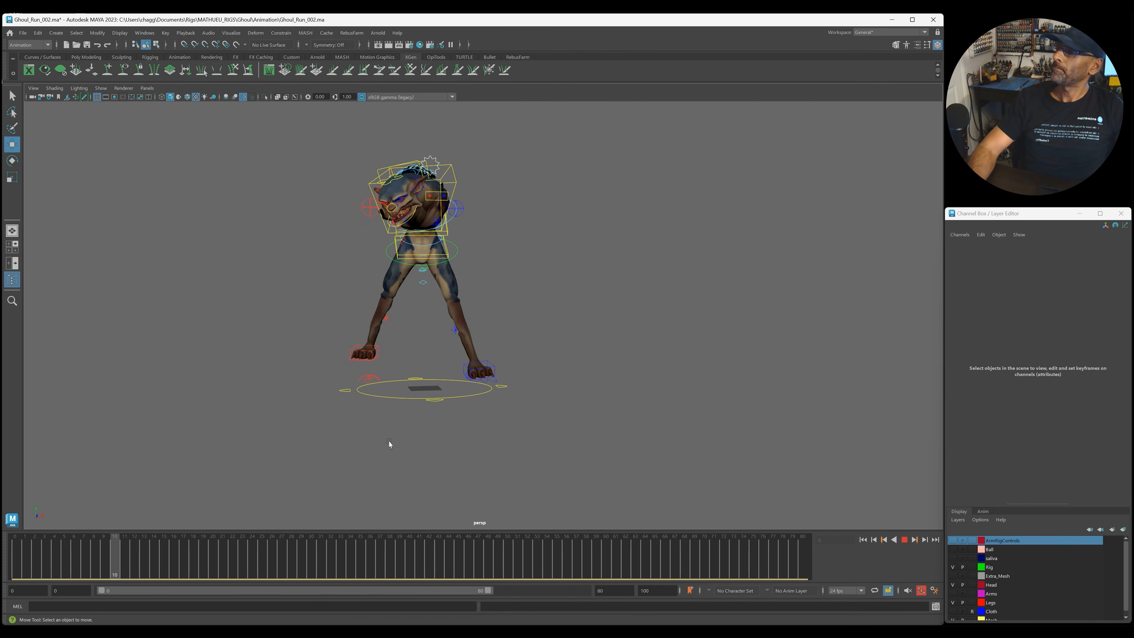
alt+drag(382, 451, 399, 442)
alt+drag(514, 431, 420, 411)
key(alt+v)
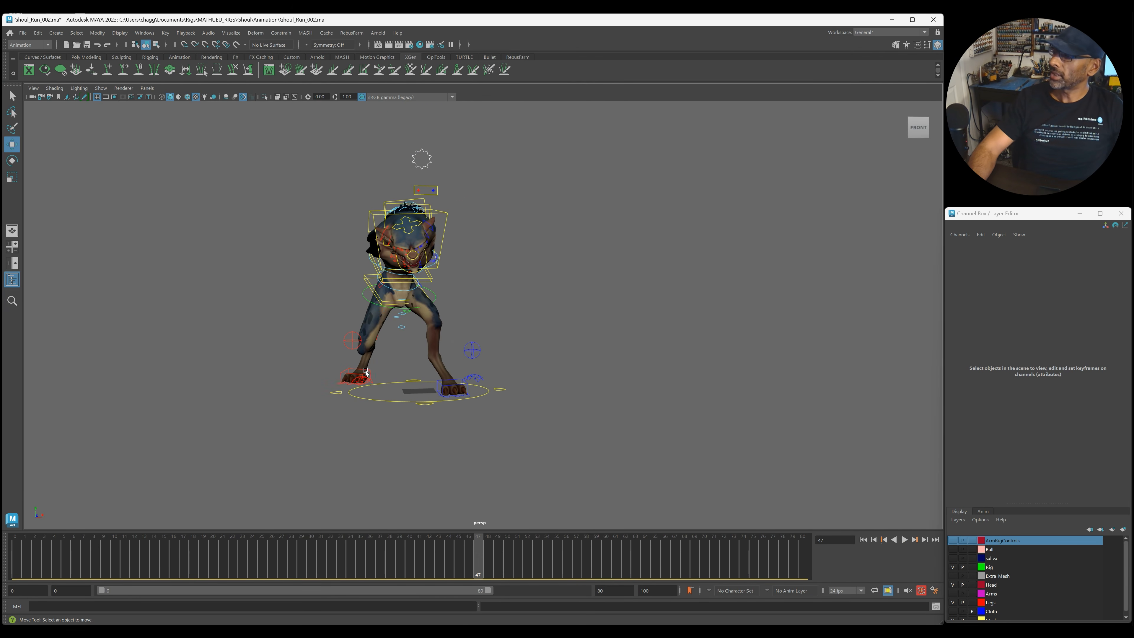
Create a motion trail for the right paw control.
alt+drag(366, 383, 364, 413)
click(355, 406)
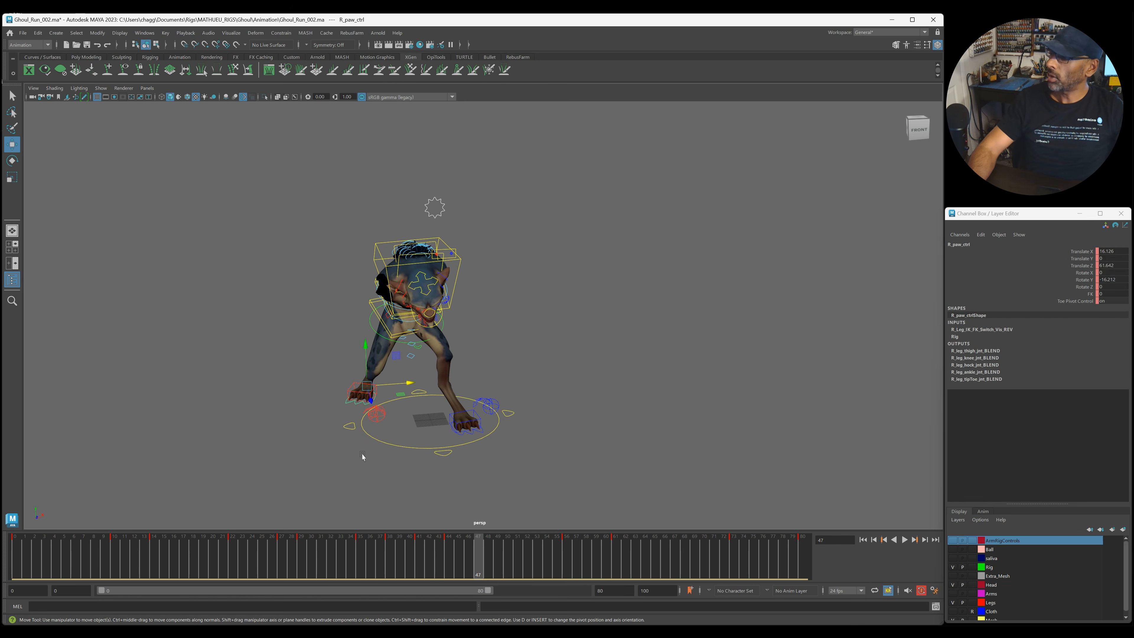
key(alt+v)
scroll(203, 353, down, 2)
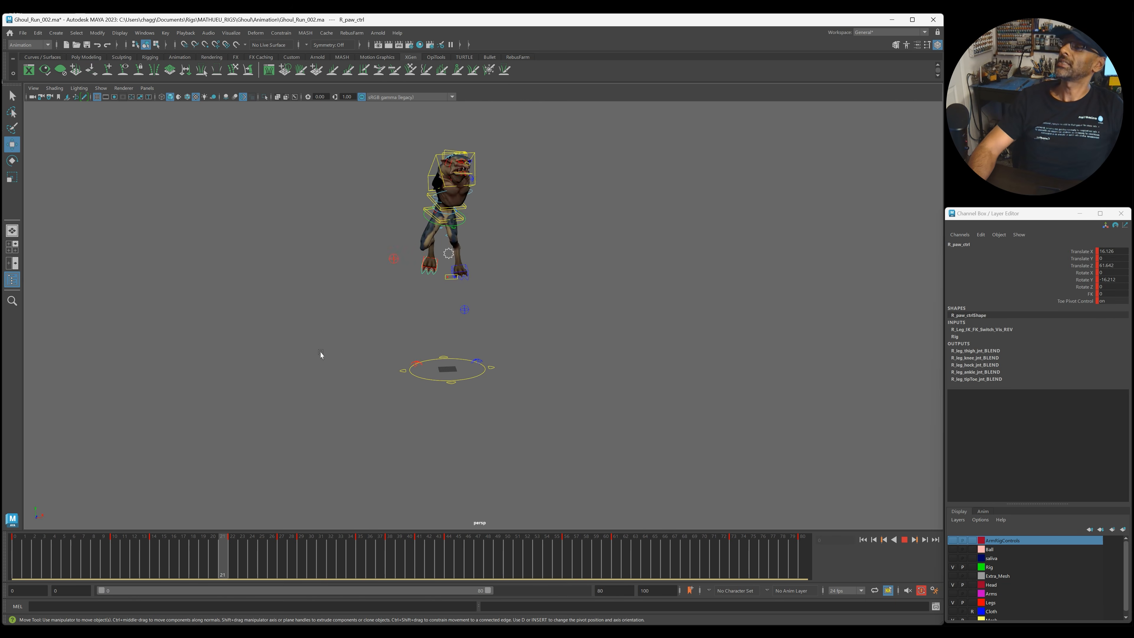
key(alt+v)
click(231, 32)
click(250, 64)
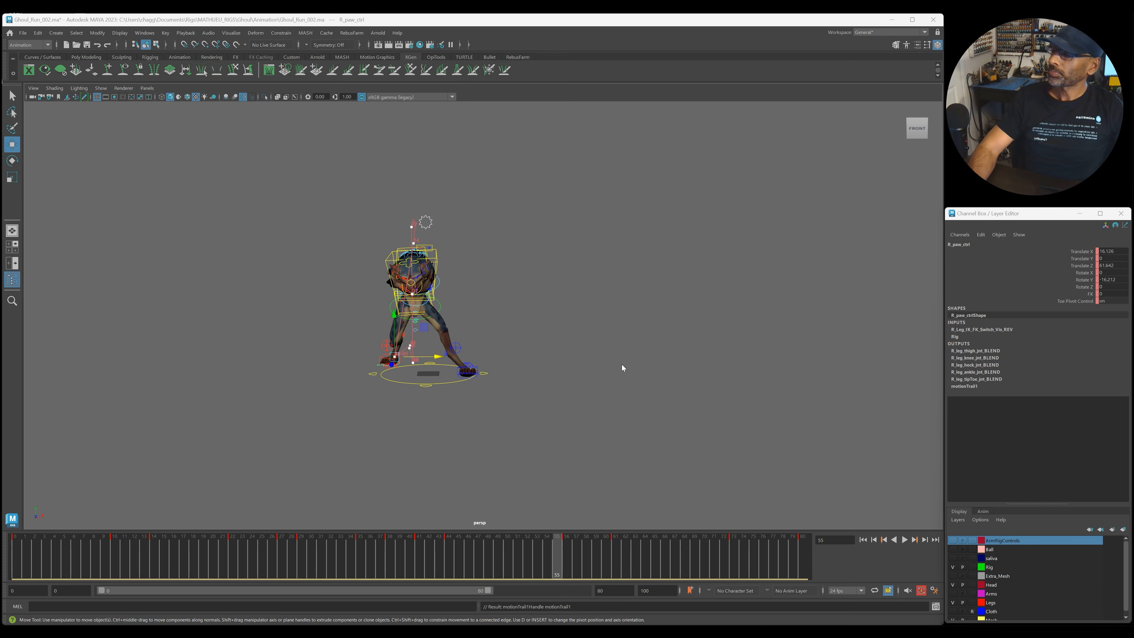
In the front view, reposition the right paw at frame 12 to about 6.1 on Translate X and 73.6 on Translate Y.
key(space)
key(space)
scroll(534, 373, down, 2)
scroll(304, 413, down, 3)
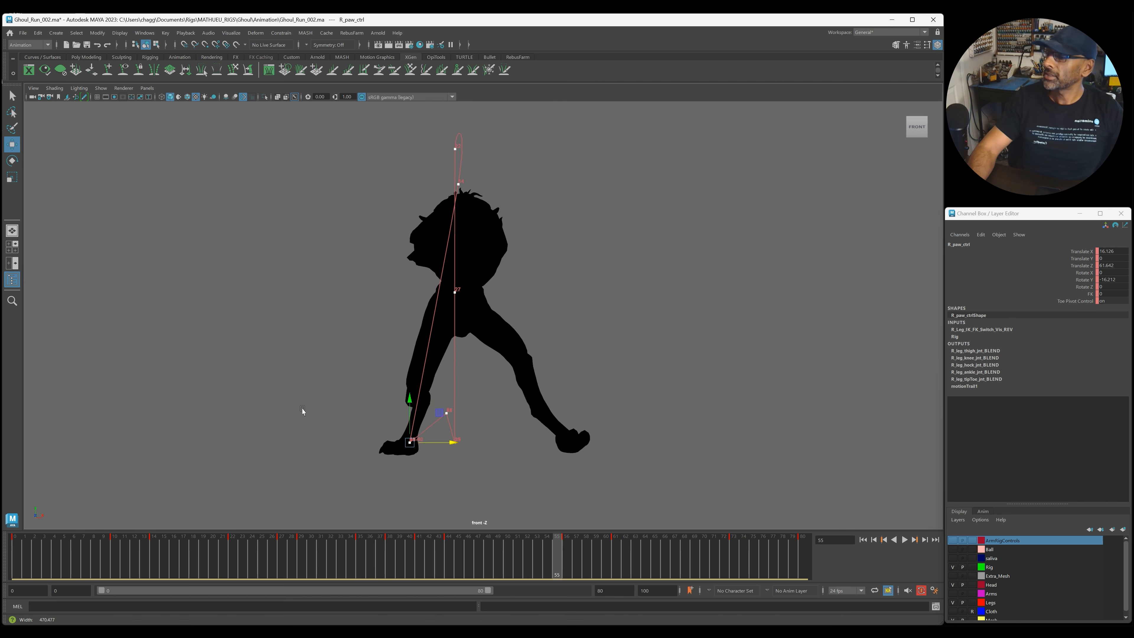
key(alt+shift+v)
key(period)
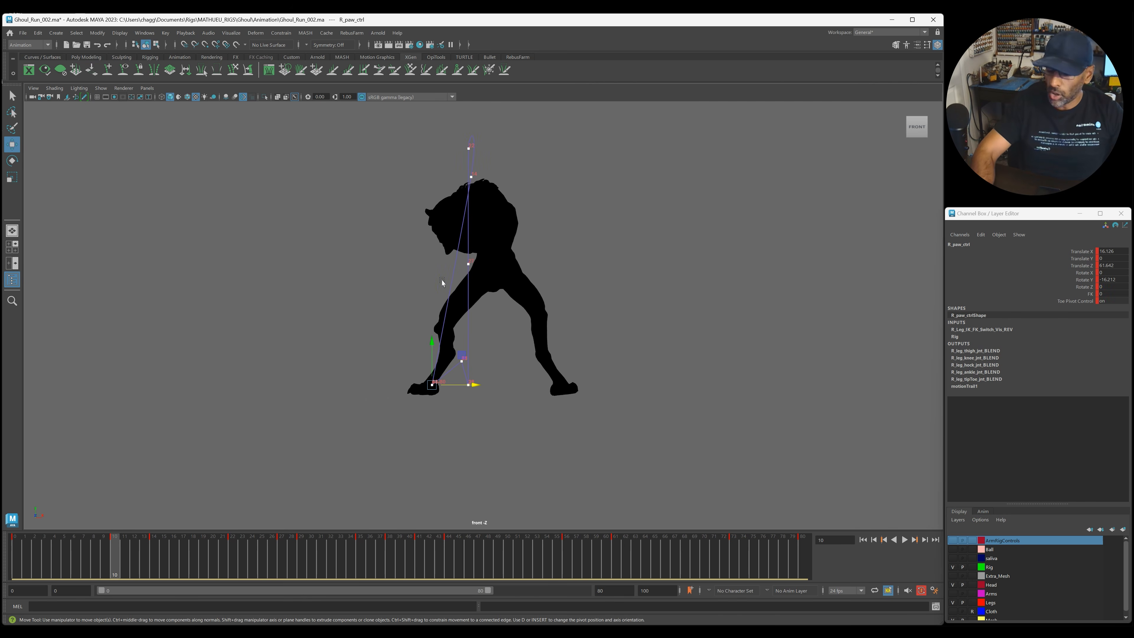
key(period)
key(comma)
key(period)
click(136, 565)
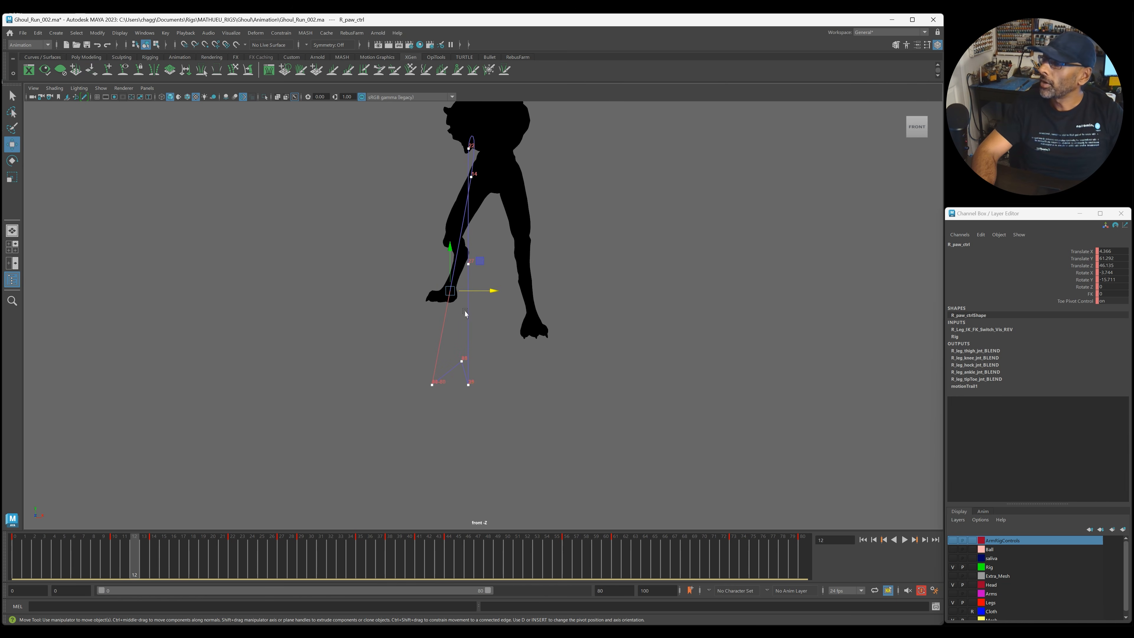
drag(488, 292, 486, 292)
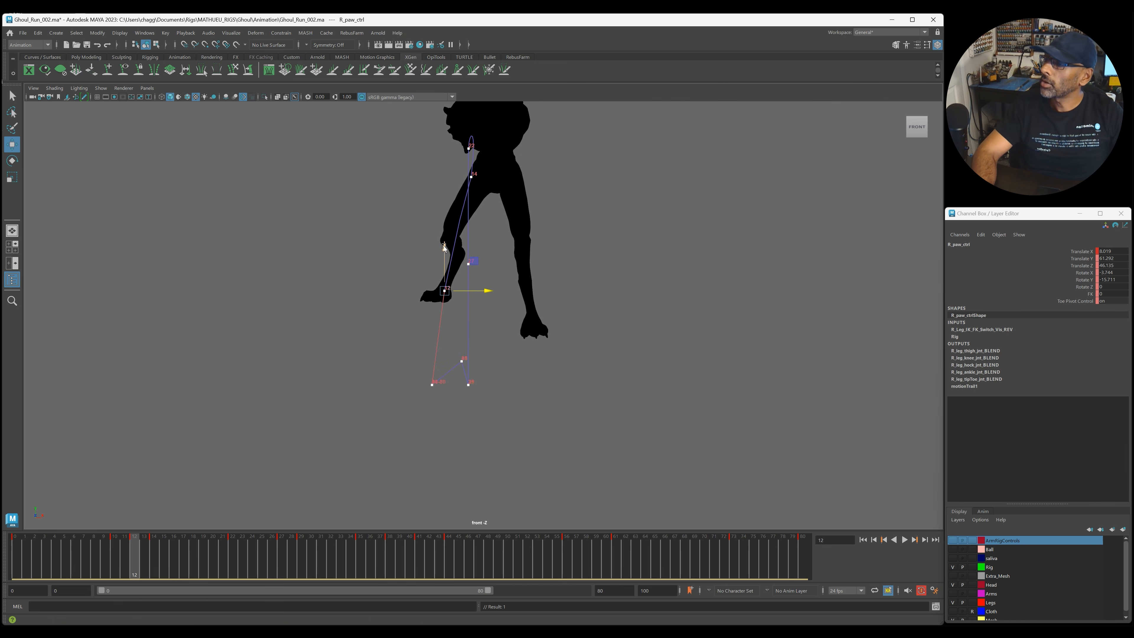
drag(445, 247, 451, 230)
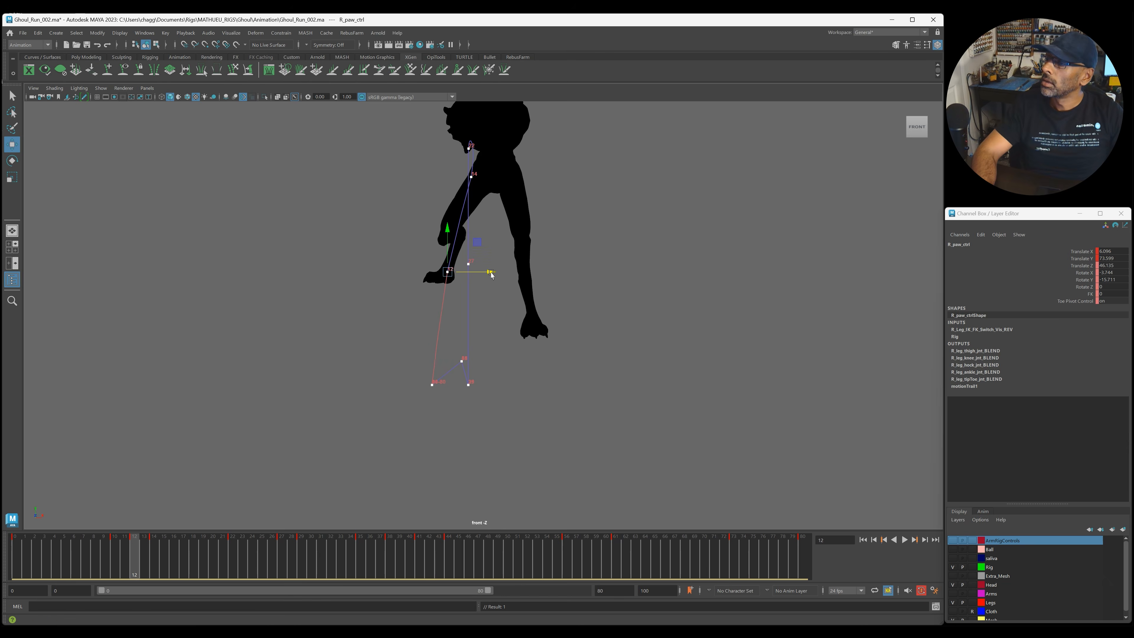
Shift the right paw inward along Translate X to about -13 at frame 27 and -12.6 at frame 29.
key(comma)
key(period)
key(period)
key(period)
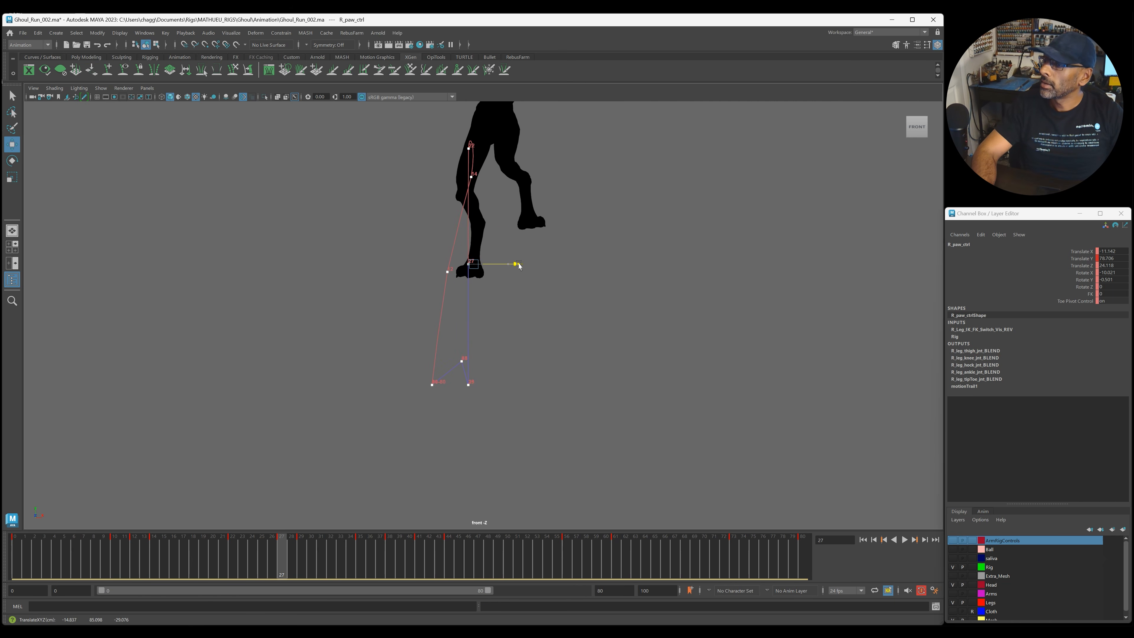
key(period)
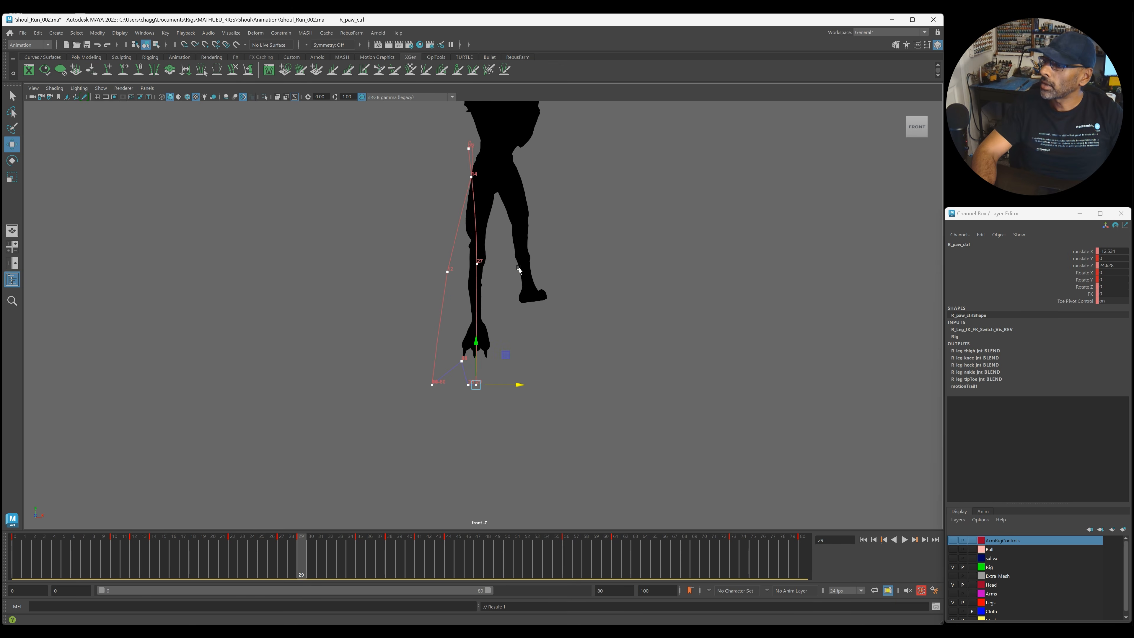
key(period)
Smooth the right paw's arc by moving it to about -1.8 in X and 8.1 in Y at frame 38, and raising it to about 11.2 at frame 41.
key(period)
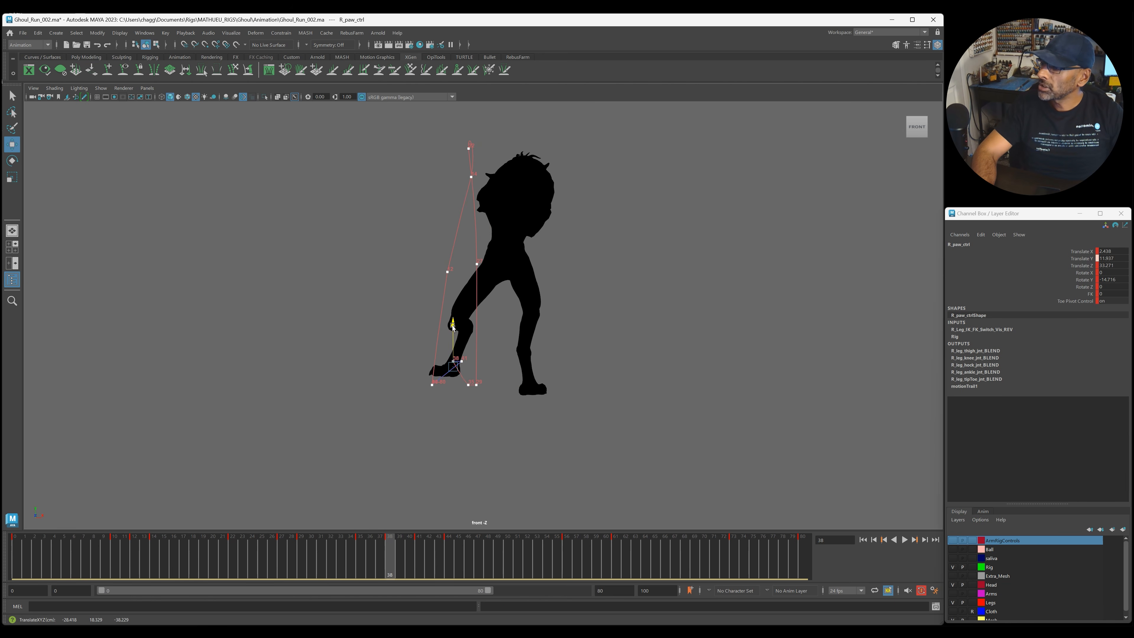
key(period)
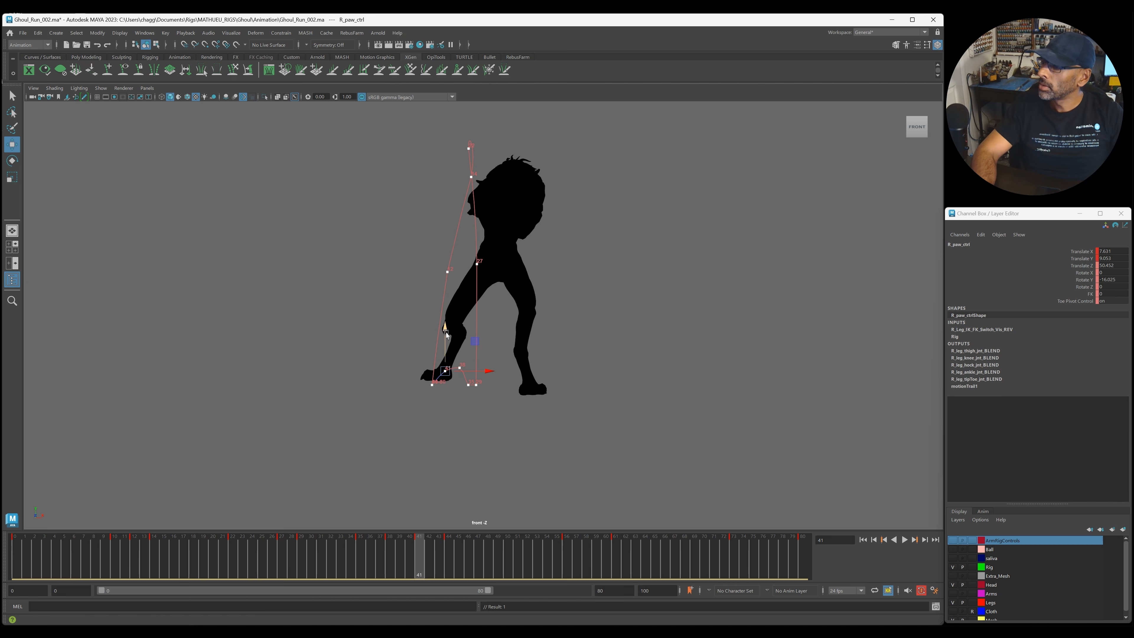
key(comma)
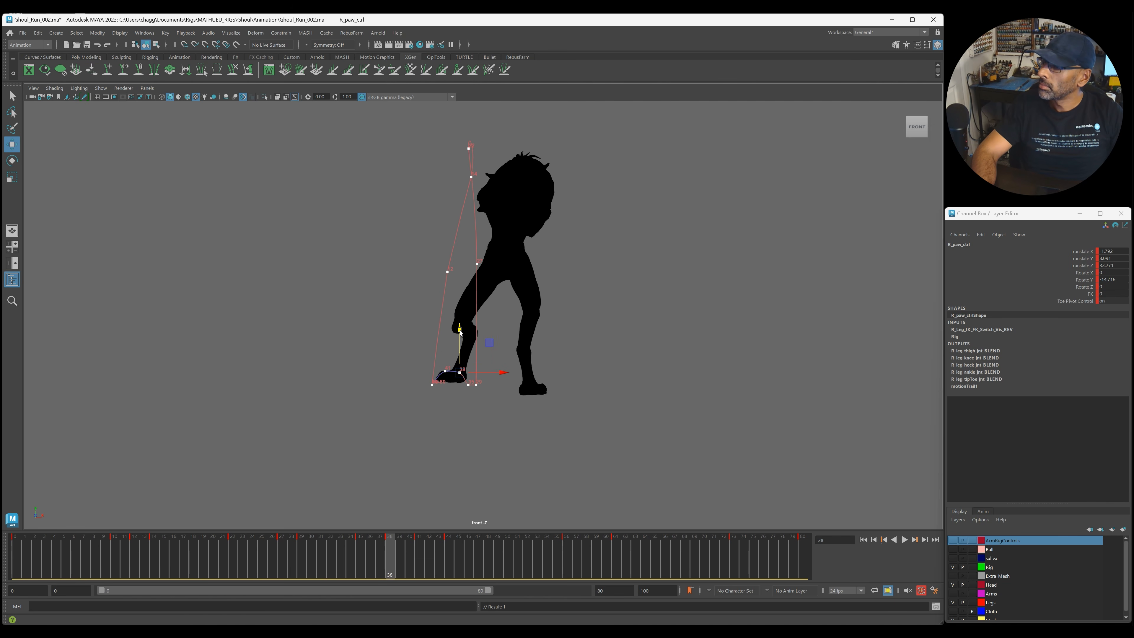
key(period)
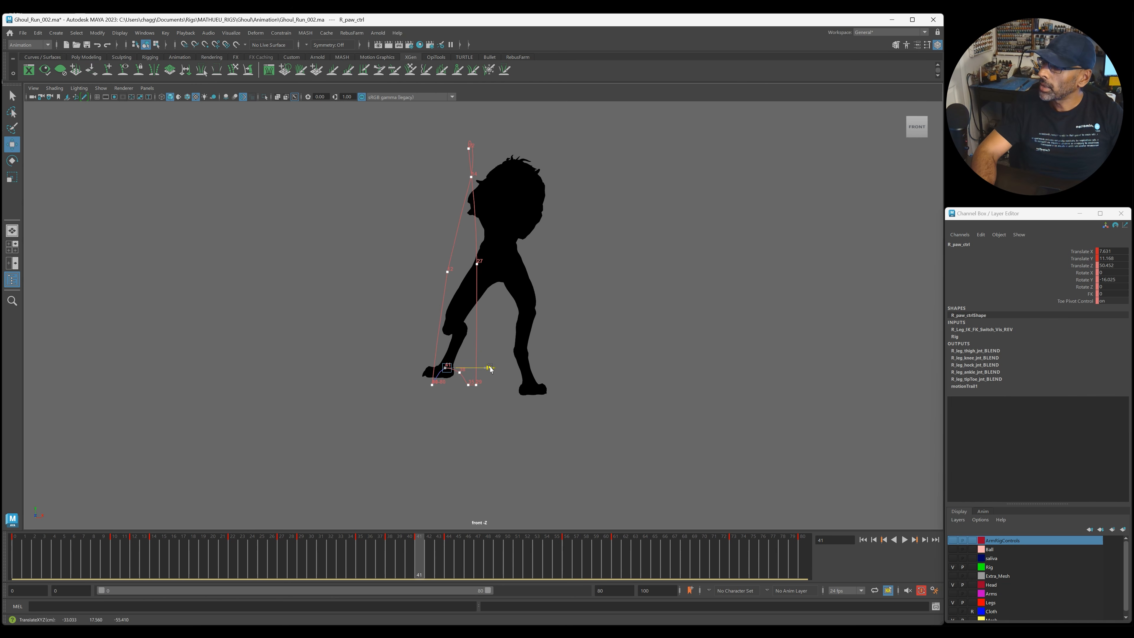
key(comma)
key(comma)
key(comma)
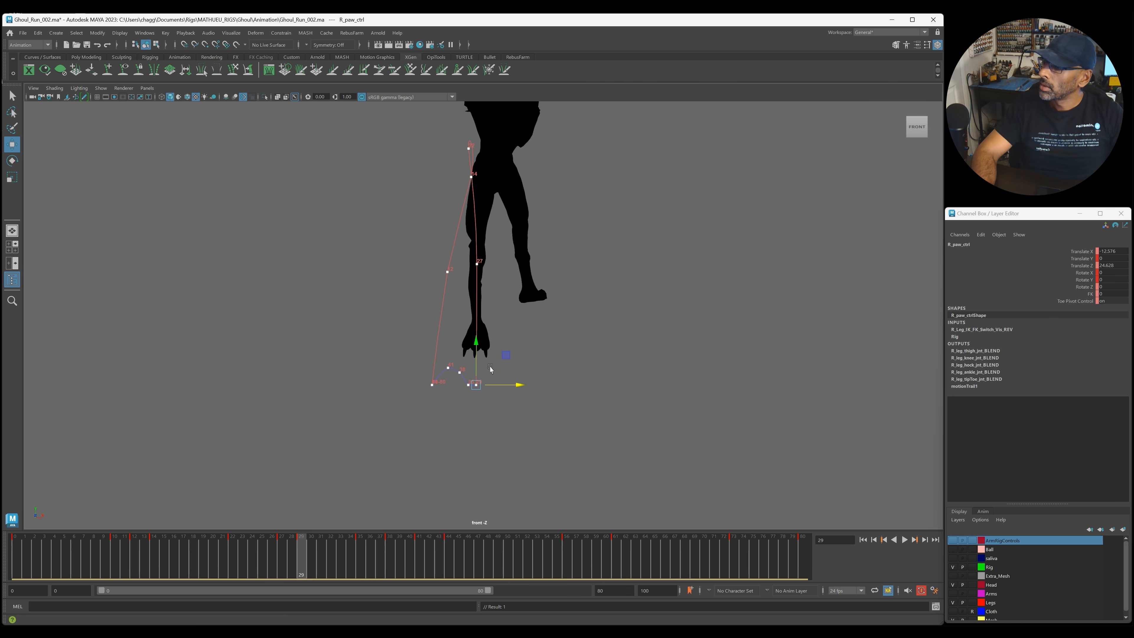
key(period)
key(period)
key(period)
Play back and scrub the right paw's landing, and set a key on its control at frame 31.
drag(404, 541, 155, 540)
key(alt+v)
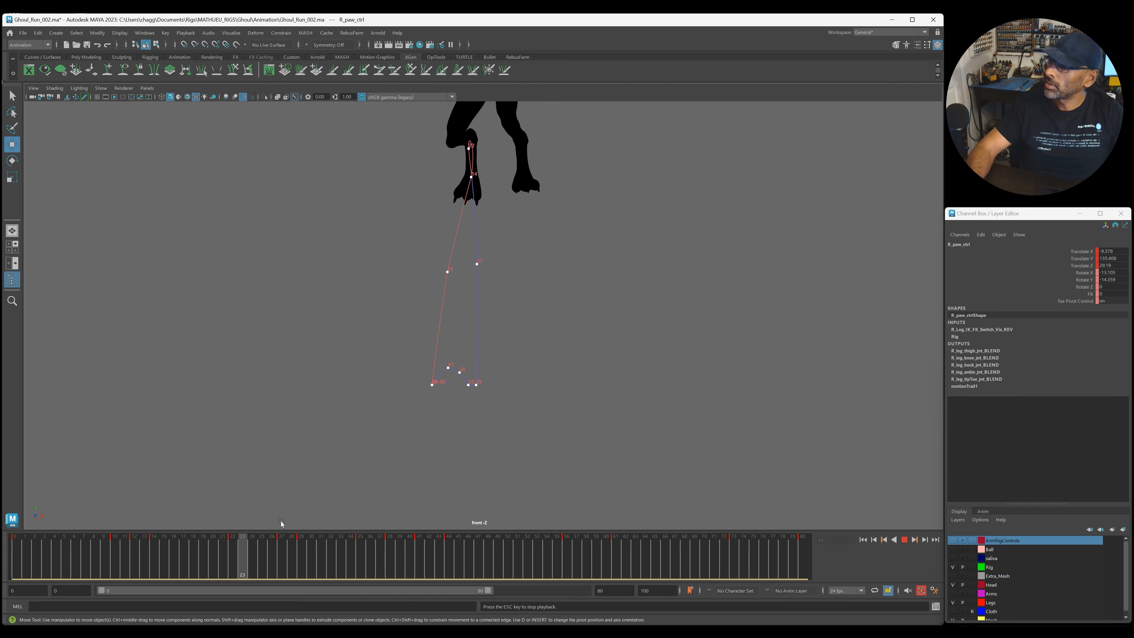
key(alt+v)
drag(227, 562, 328, 563)
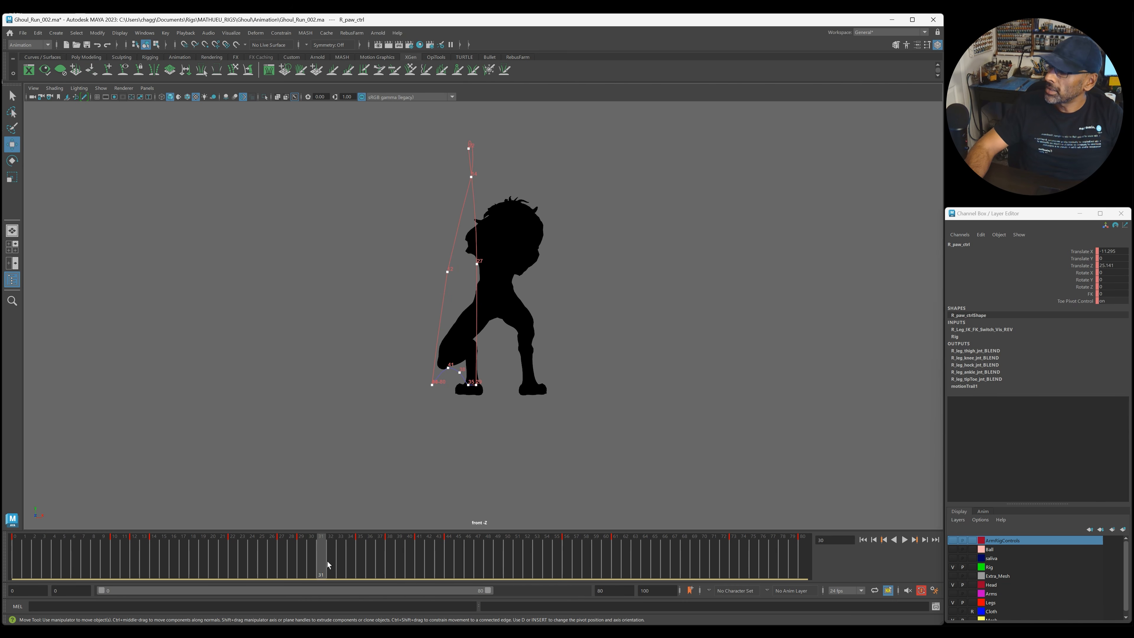
click(322, 560)
key(s)
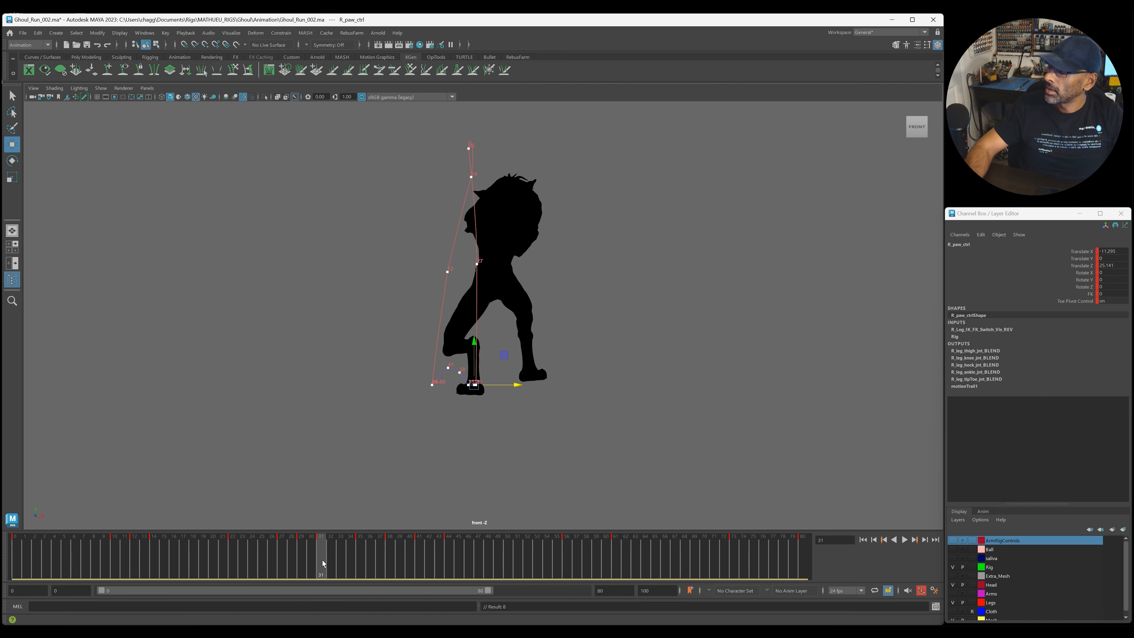
Play back the run in the front and perspective views, examining the right paw's landing and path.
drag(343, 555, 409, 555)
key(e)
key(alt+v)
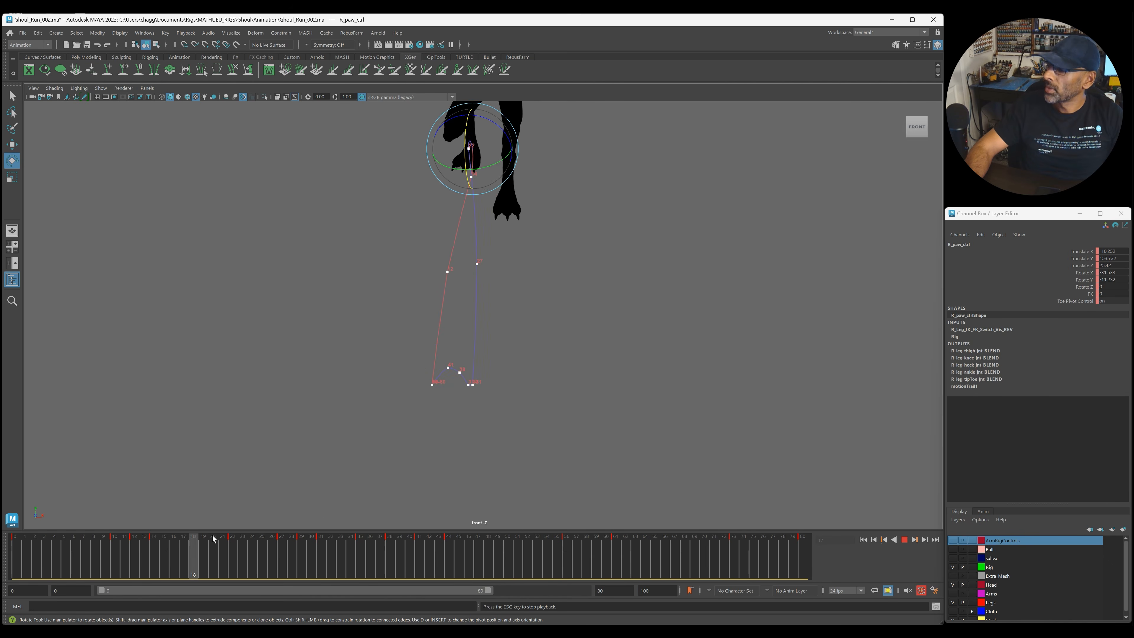
key(alt+v)
key(space)
key(space)
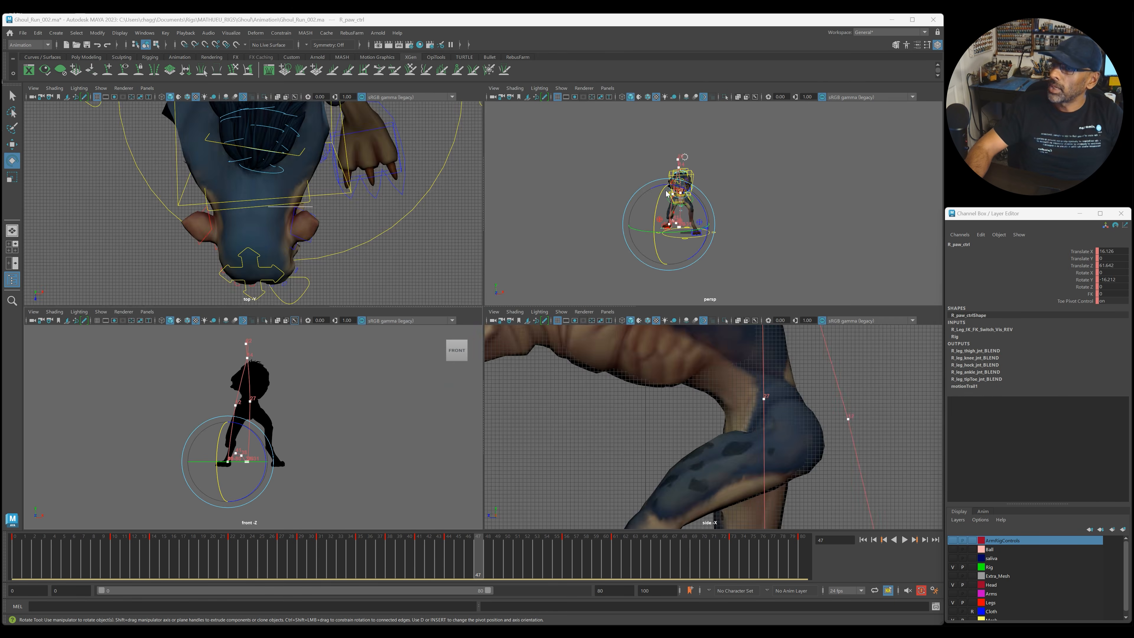
key(alt+v)
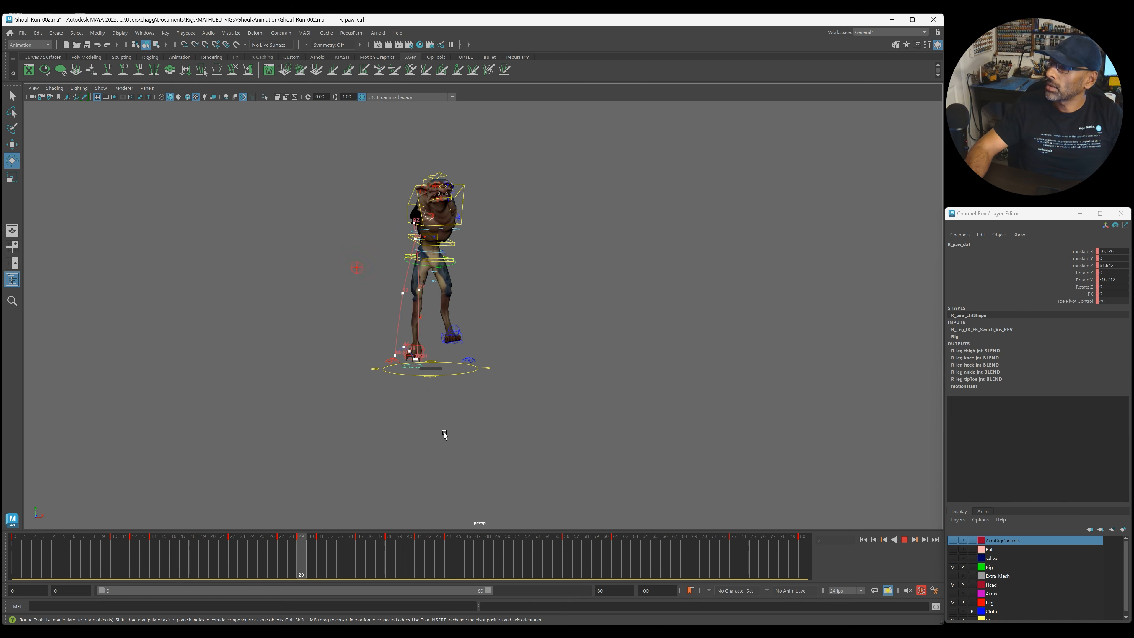
key(alt+v)
Step through the right paw's keys in the front view and move it outward to about -7.1 on Translate X at frame 27.
key(space)
key(space)
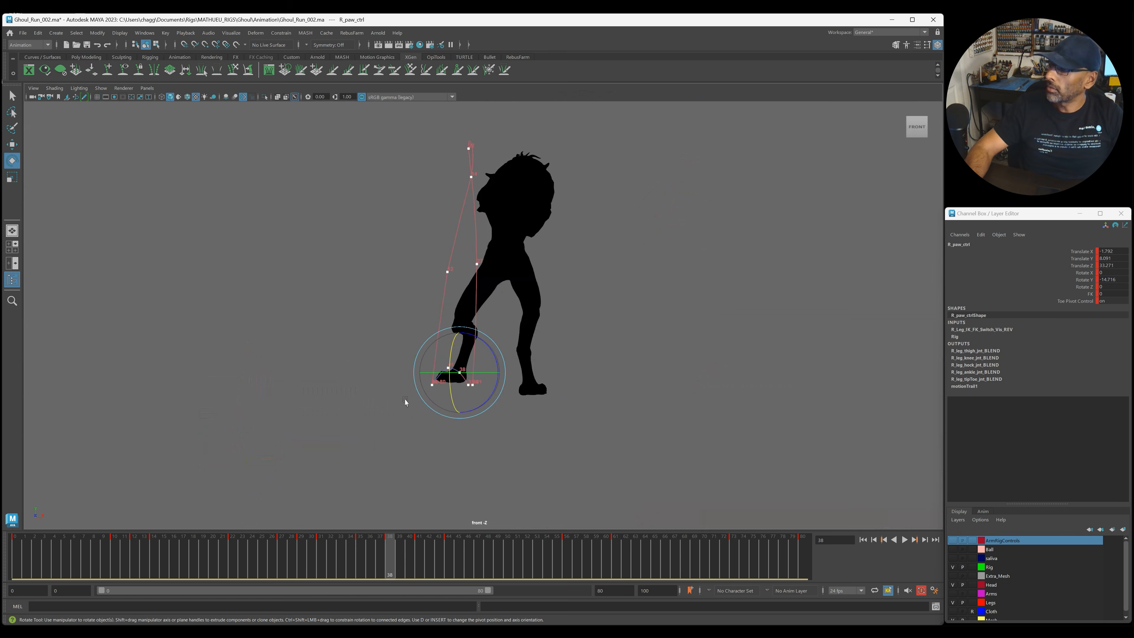
key(comma)
key(comma)
key(comma)
key(comma)
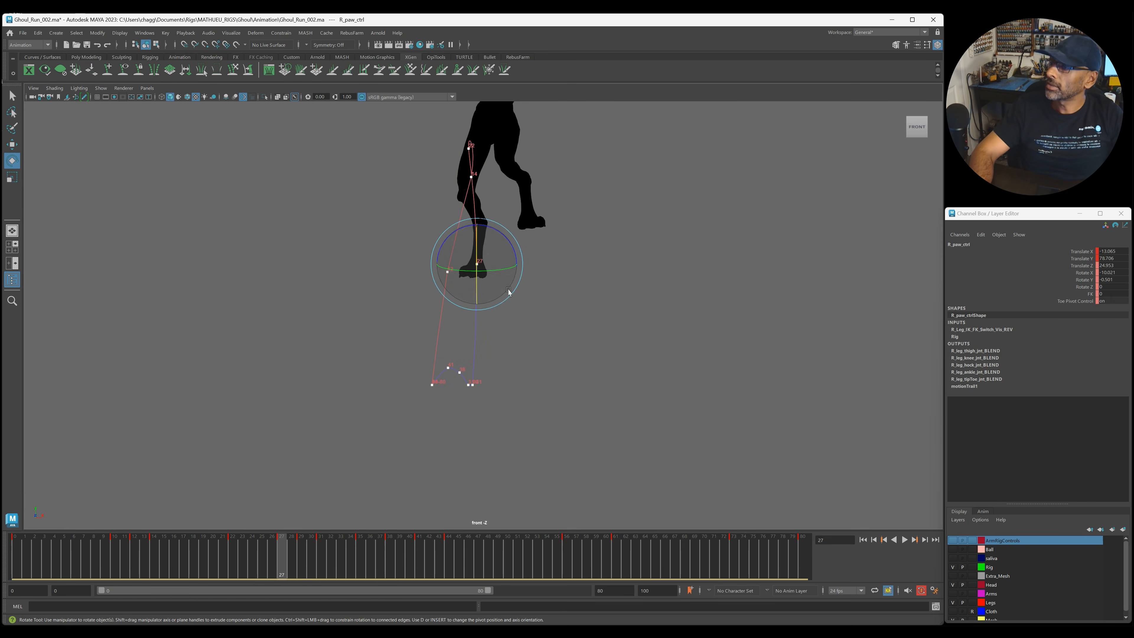
key(period)
key(period)
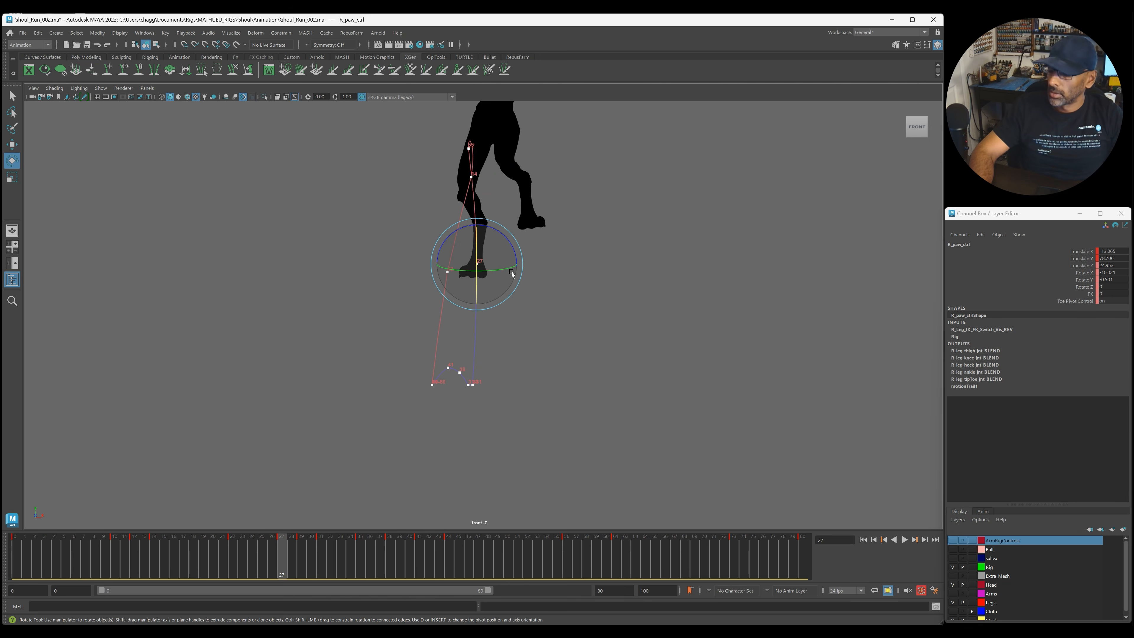
key(w)
drag(514, 267, 508, 267)
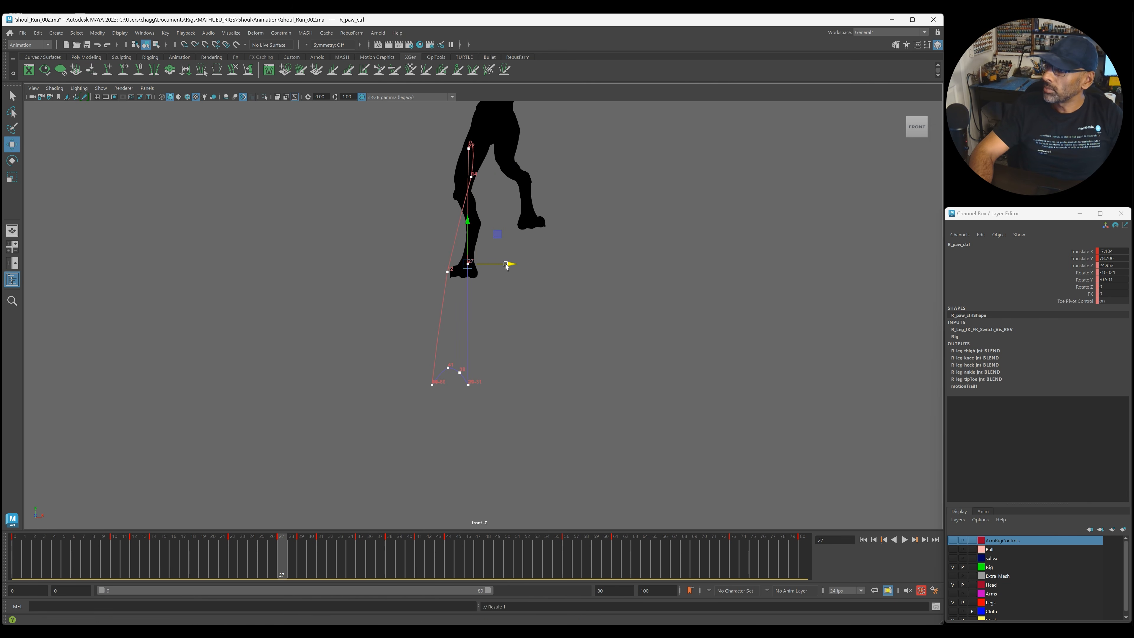
key(period)
Play back the run in the perspective view and examine the ghoul's stance closely at frame 60.
key(space)
key(space)
key(alt+v)
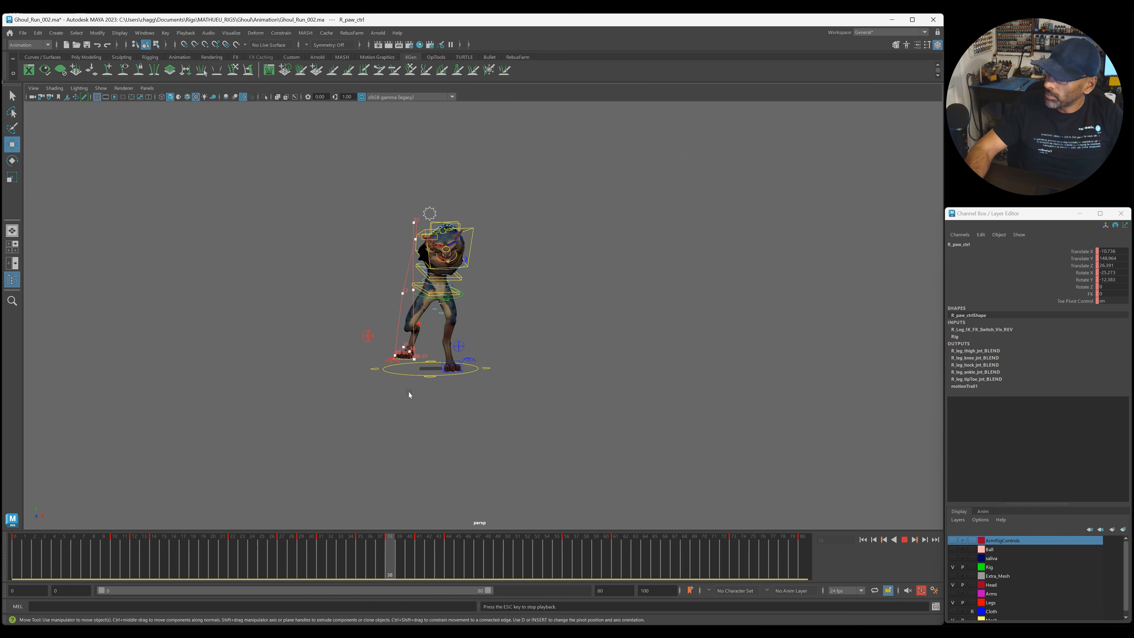
key(alt+v)
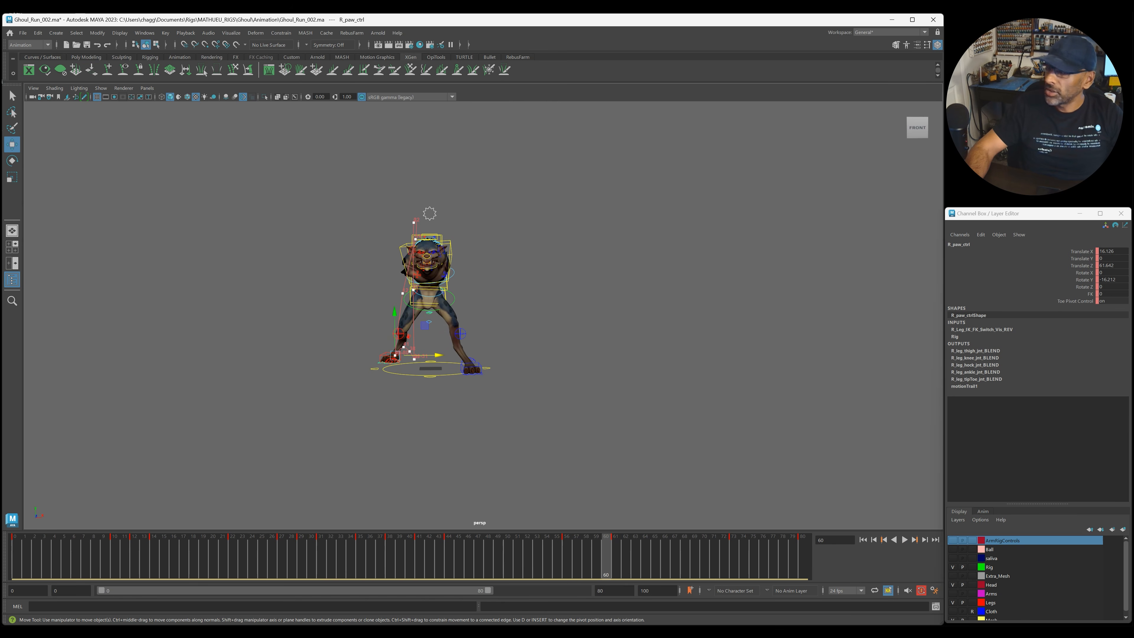
alt+right_drag(536, 405, 690, 407)
alt+drag(502, 440, 519, 471)
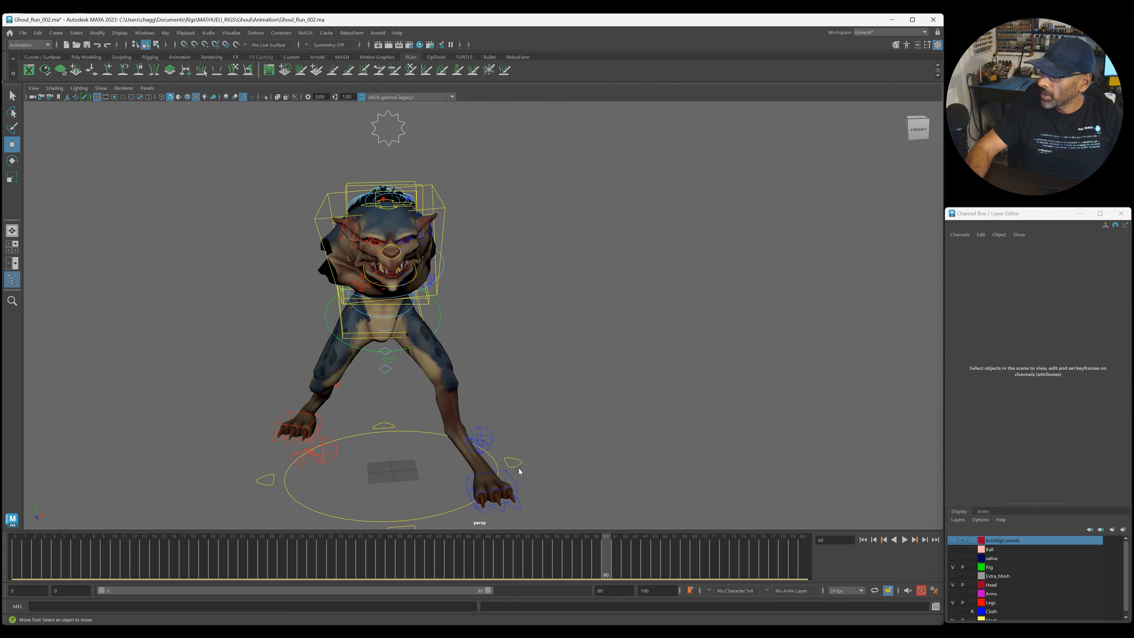
Create an editable motion trail for the ghoul's left paw control and show it in the front view.
click(503, 510)
alt+right_drag(640, 499, 432, 496)
alt+middle_drag(433, 497, 501, 496)
alt+drag(501, 497, 505, 483)
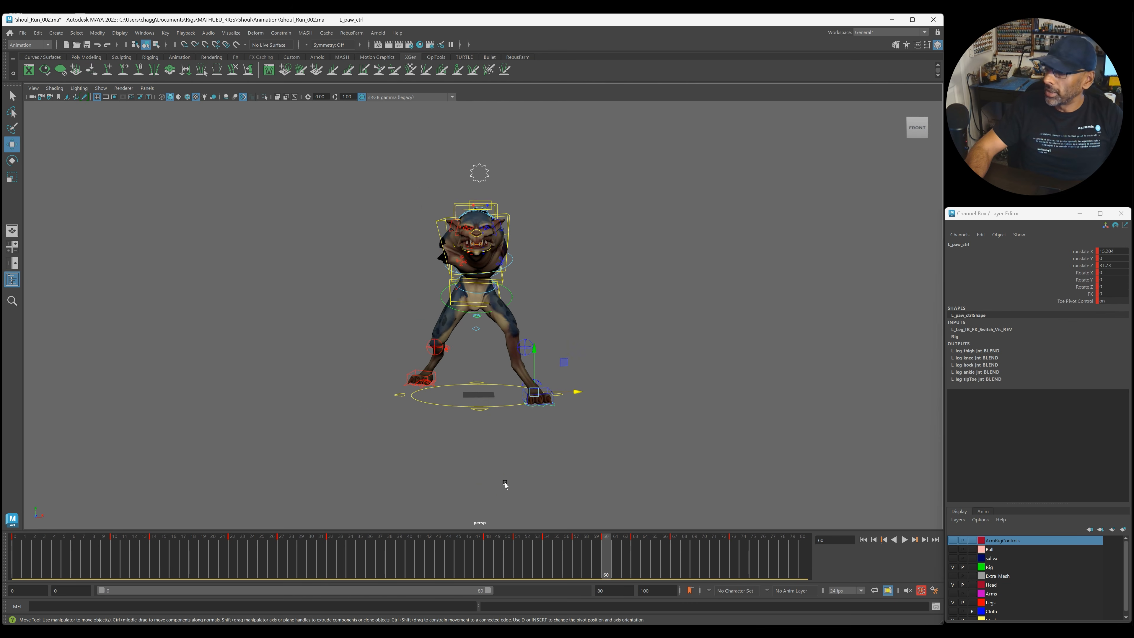
alt+middle_drag(505, 483, 303, 524)
drag(81, 551, 71, 554)
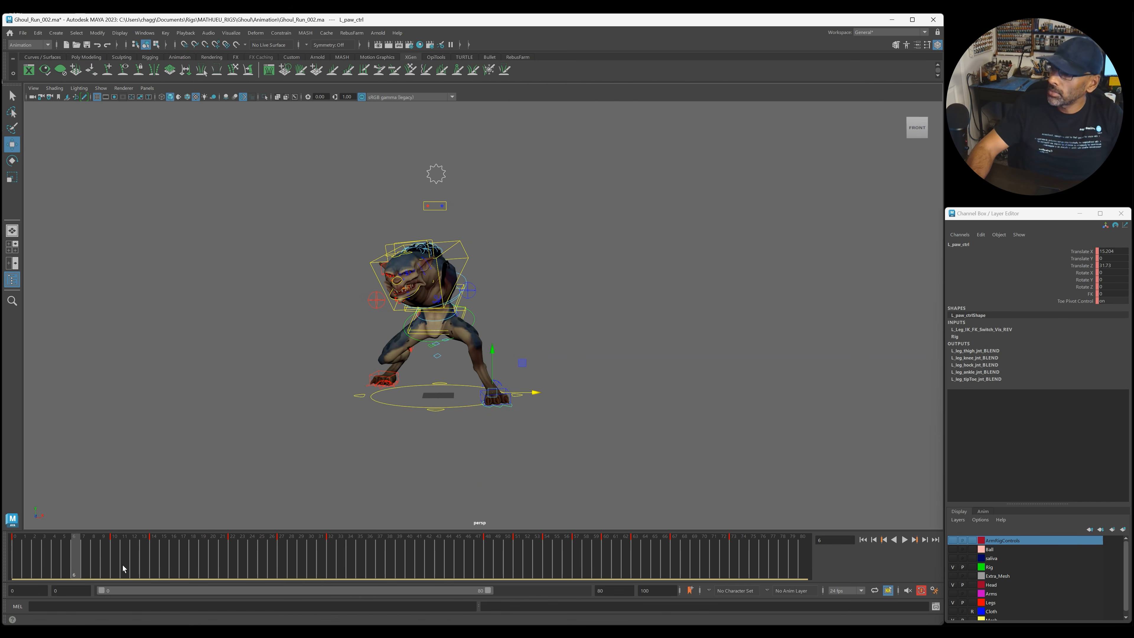
click(231, 34)
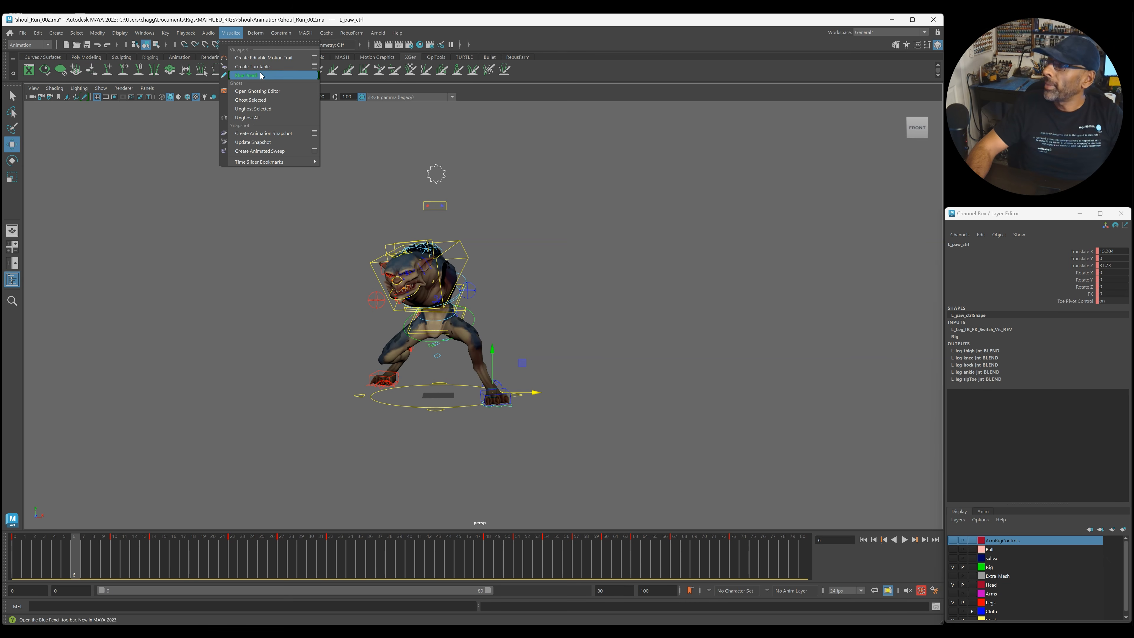
click(263, 58)
key(space)
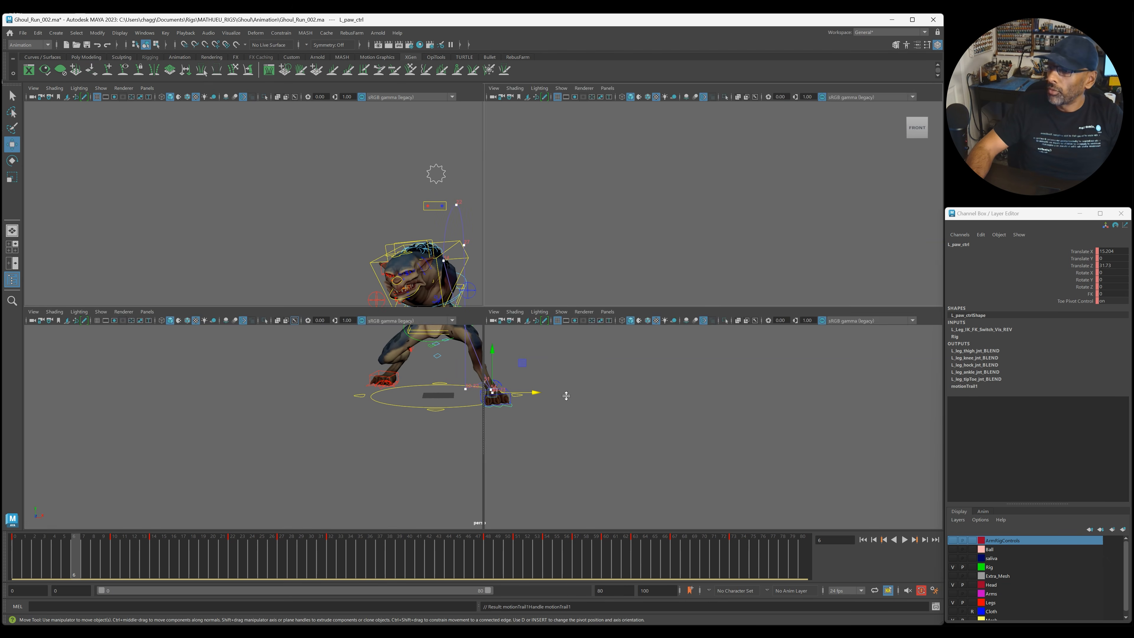
key(space)
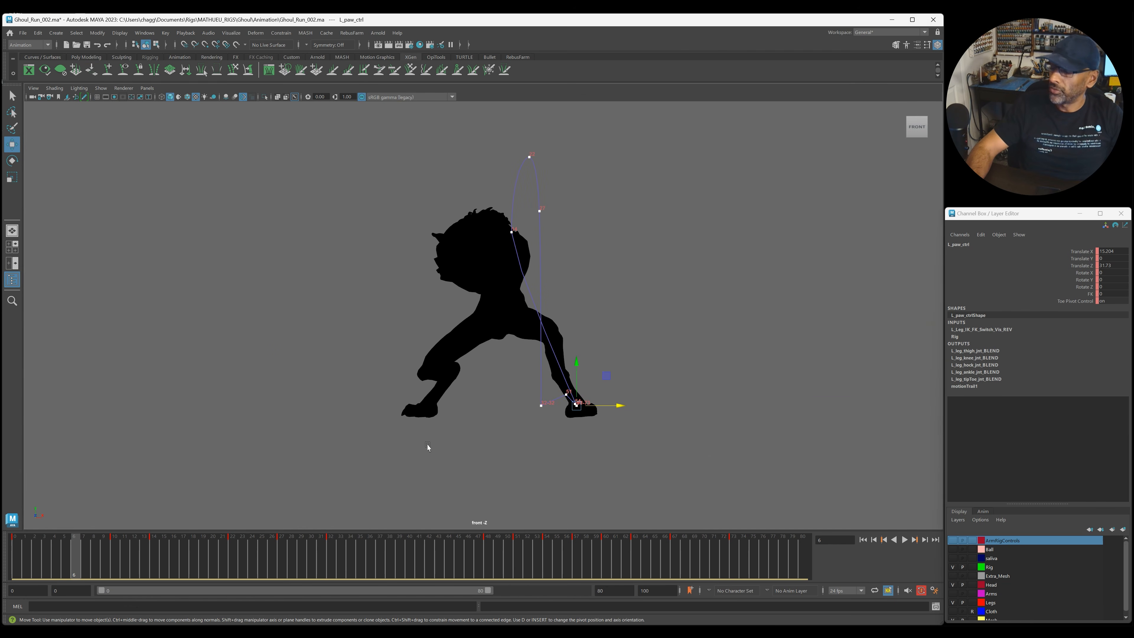
Move the left paw at frame 14 to about -8.1 on Translate X and 92.8 on Translate Y, with textured shading on.
key(period)
key(period)
key(comma)
key(period)
key(comma)
key(comma)
key(period)
key(period)
drag(558, 236, 576, 236)
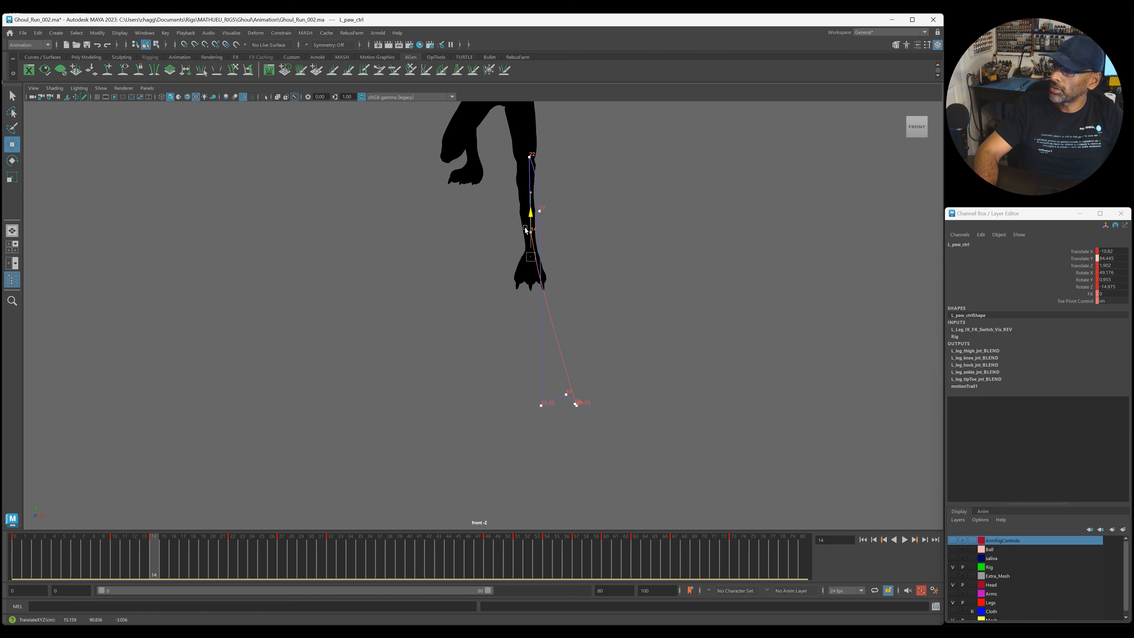
drag(566, 245, 571, 245)
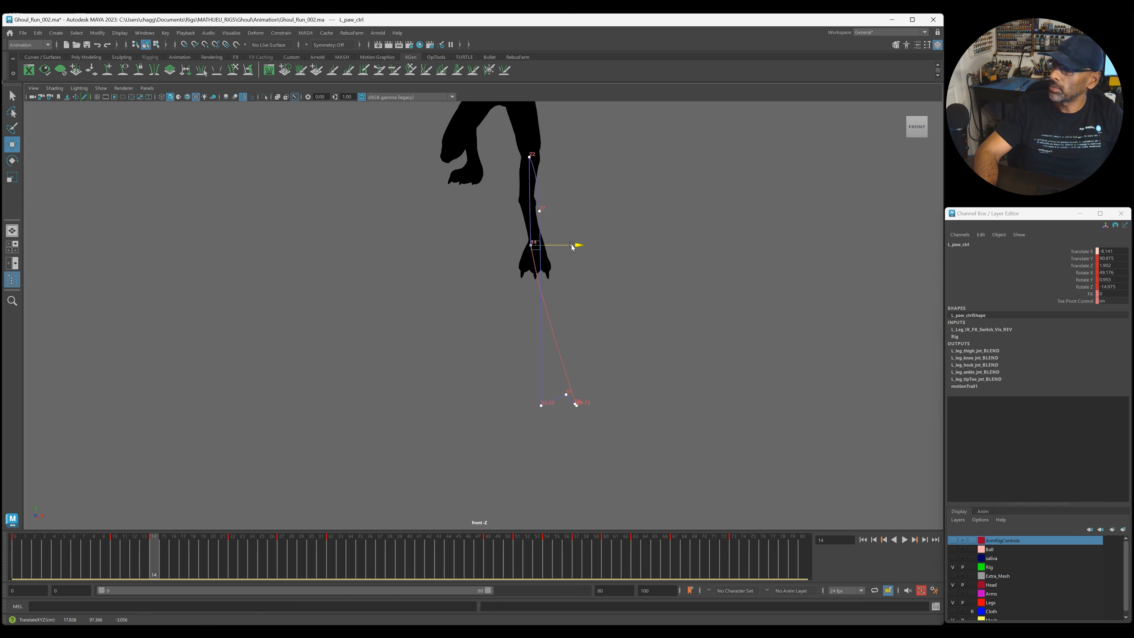
key(6)
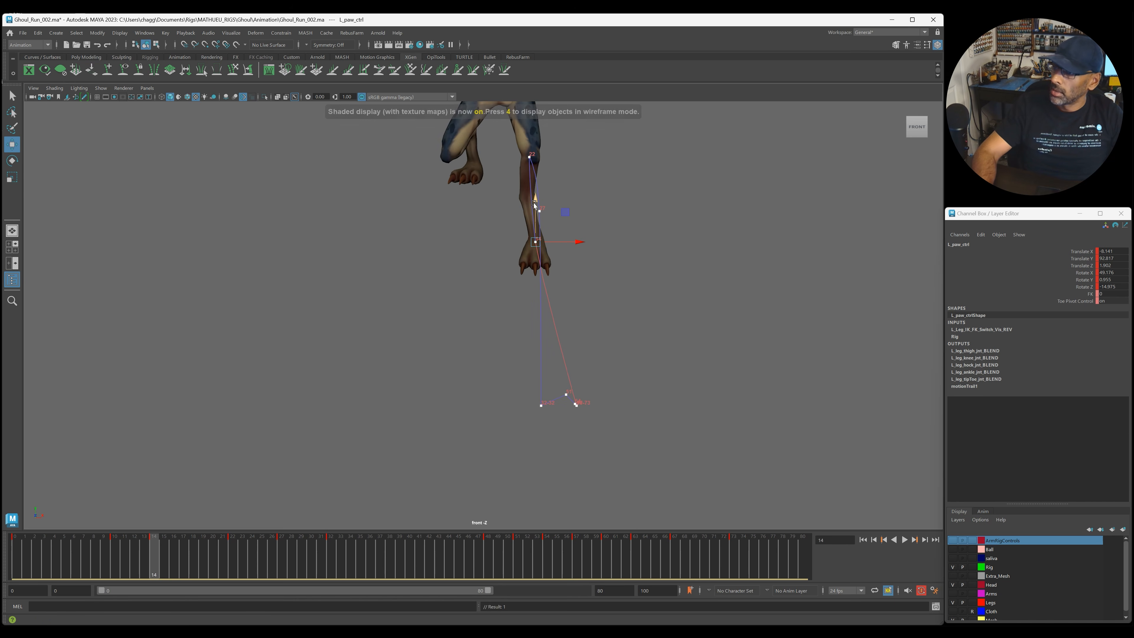
scroll(337, 357, down, 2)
alt+middle_drag(336, 358, 443, 367)
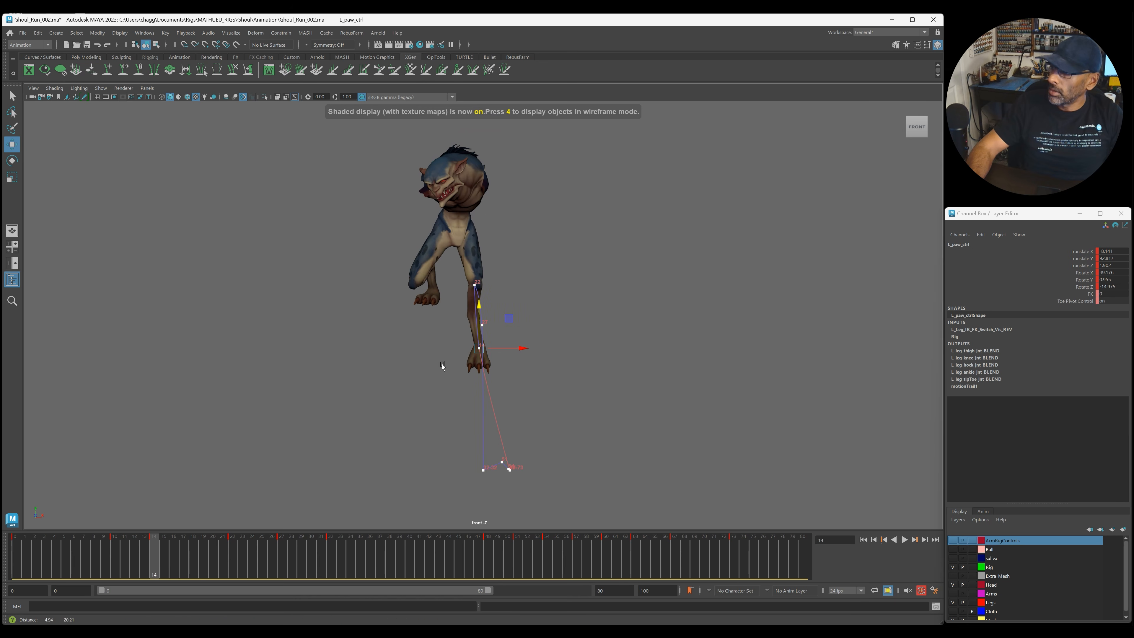
Shift the left paw along Translate X to about -6.8 at frame 27 and about -2.2 at frame 29.
key(comma)
key(period)
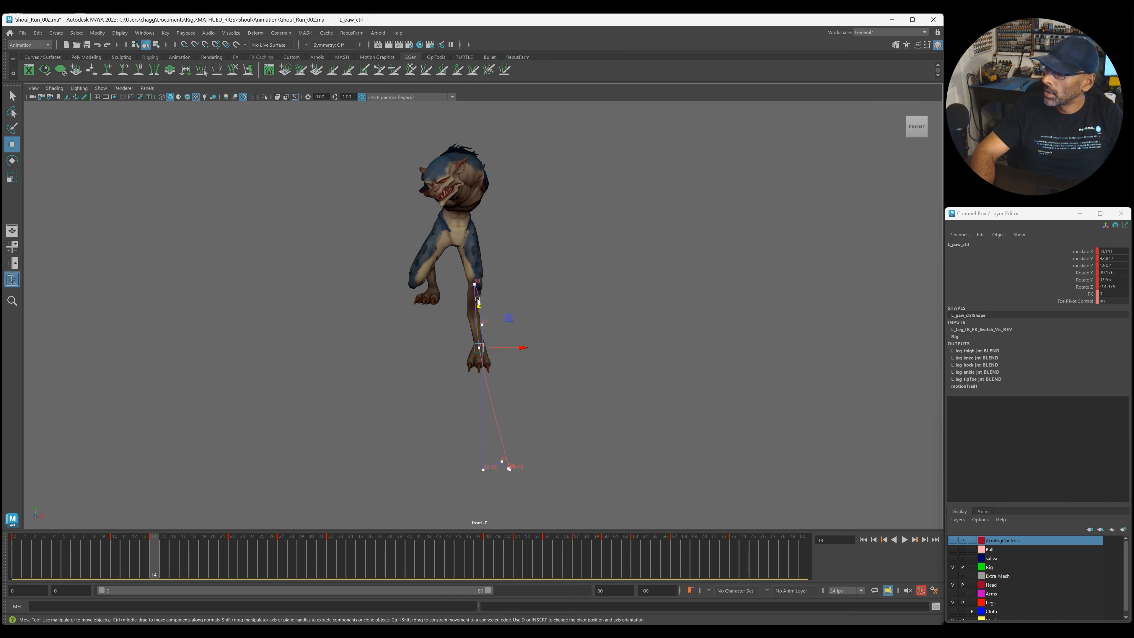
key(period)
key(period)
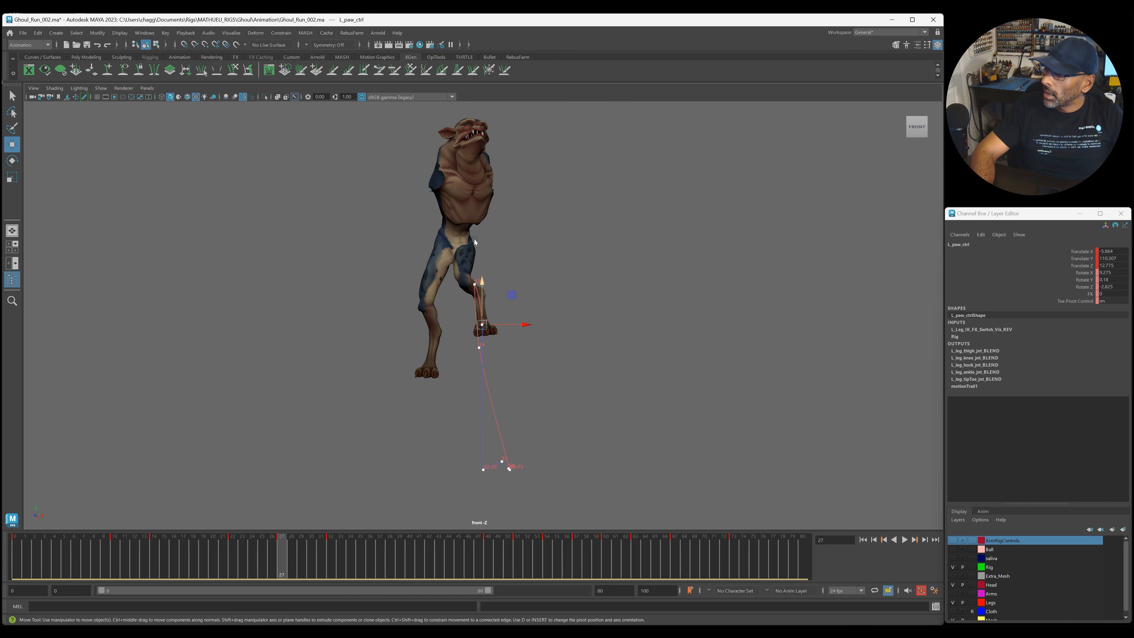
drag(526, 328, 526, 328)
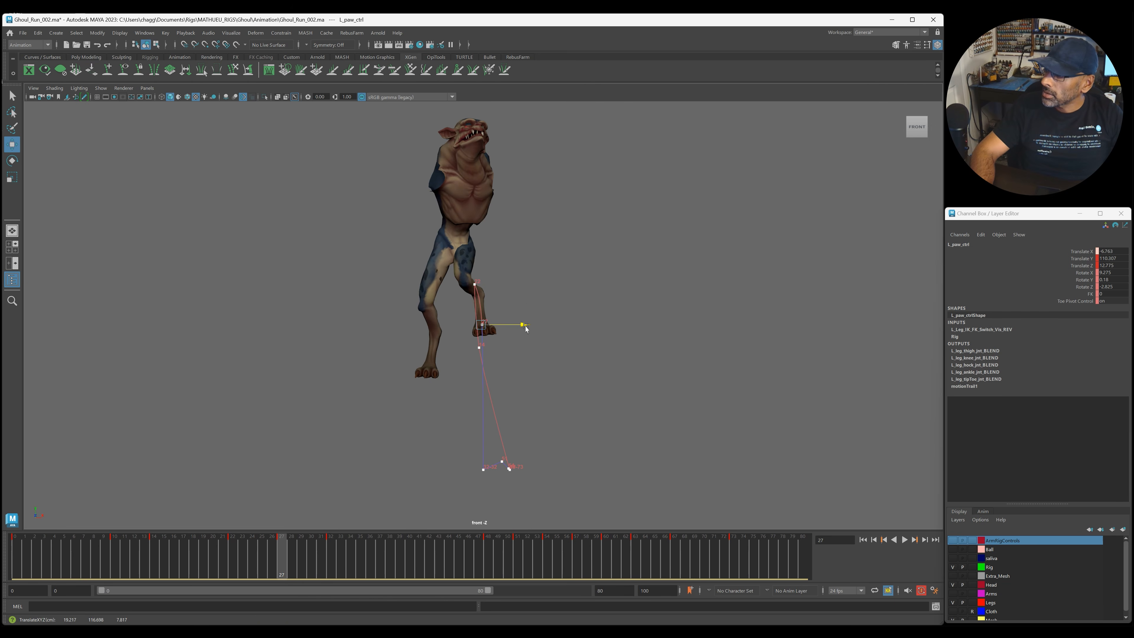
key(period)
click(301, 559)
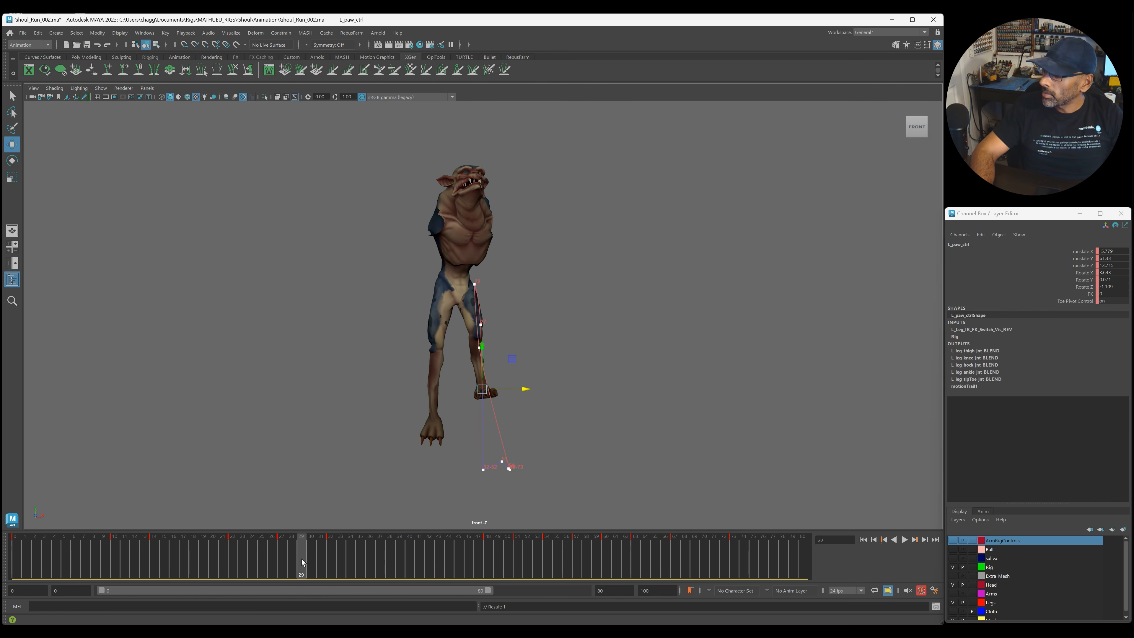
click(285, 560)
click(301, 556)
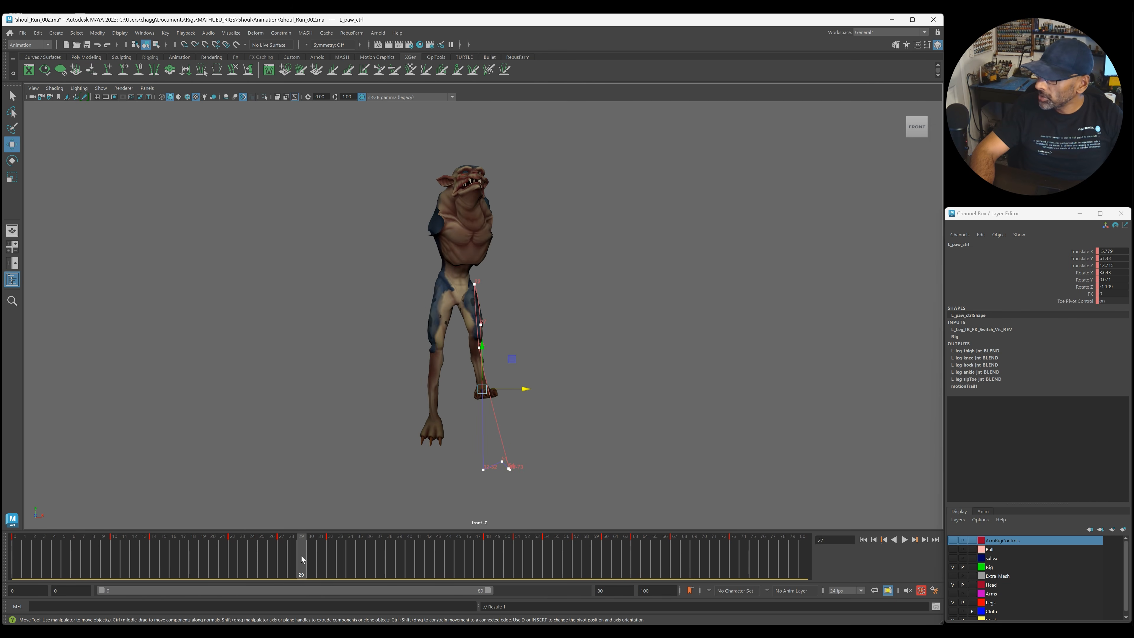
drag(526, 392, 531, 392)
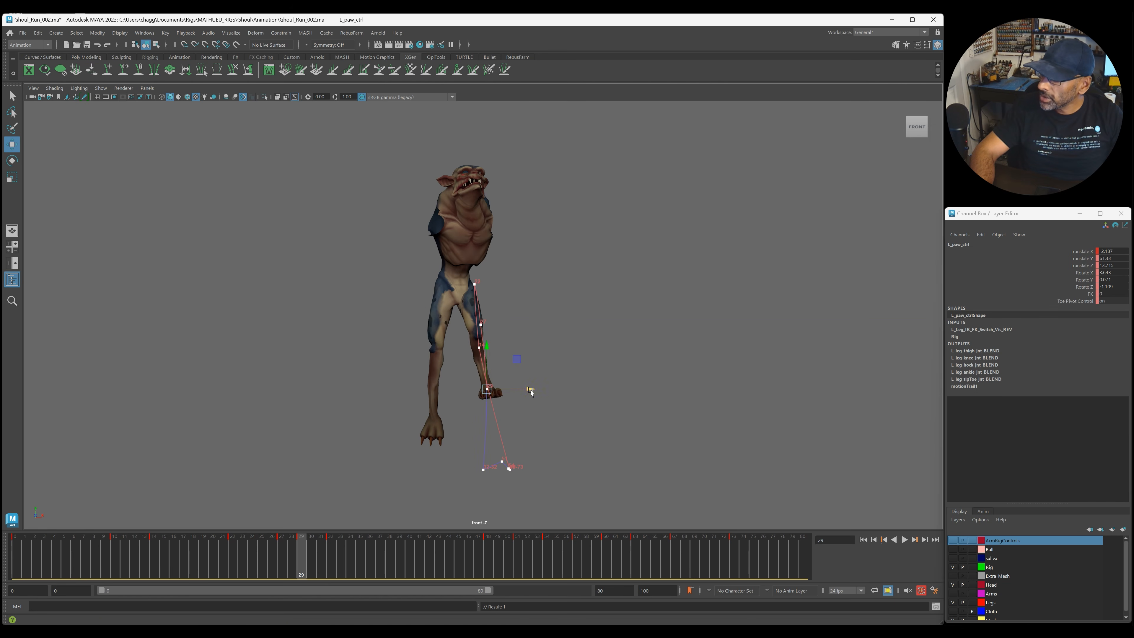
Step through the left paw's keys along its trail and play back the run in the front view.
key(comma)
key(alt+period)
key(alt+period)
key(period)
key(comma)
key(alt+v)
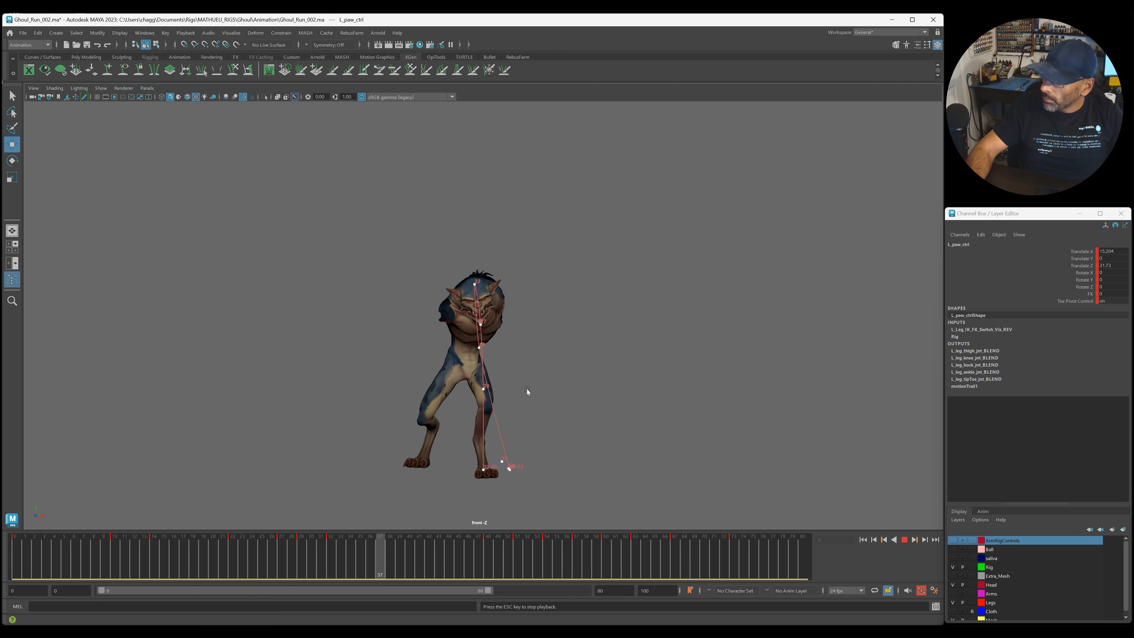
key(alt+v)
Move the left paw inward at frame 51 to about 2.7 on Translate X.
key(period)
key(period)
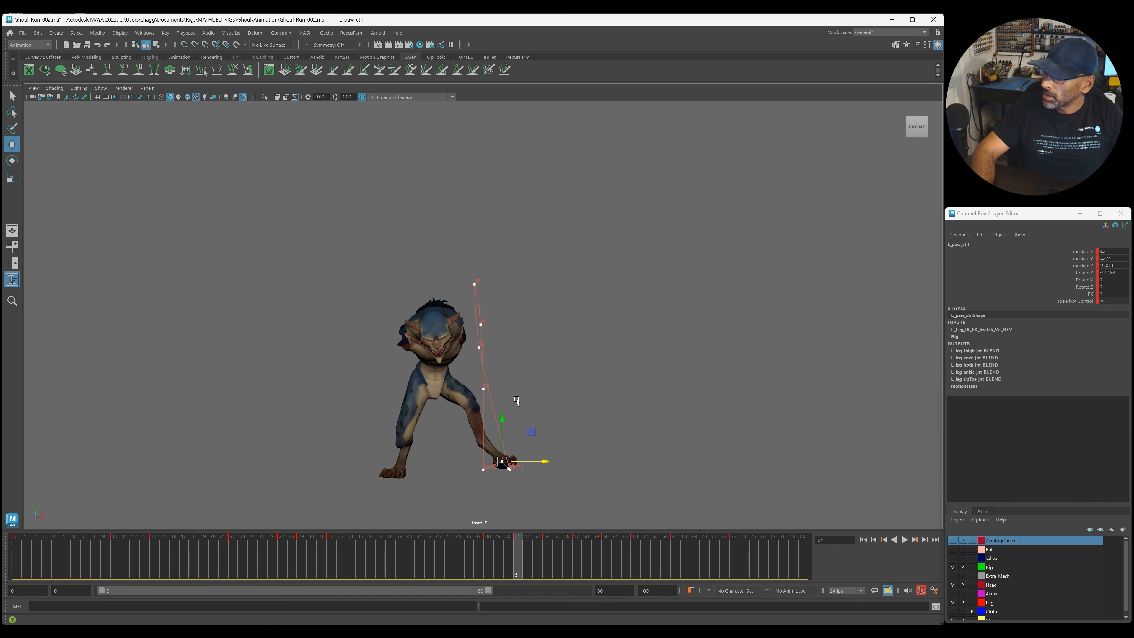
scroll(441, 360, up, 8)
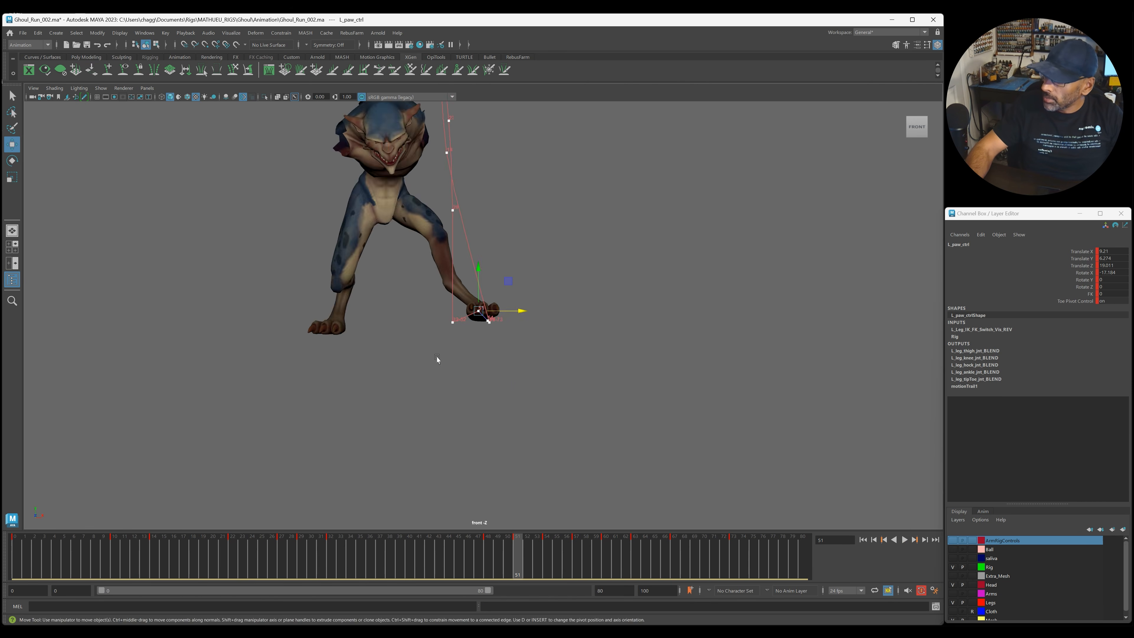
key(comma)
key(period)
key(comma)
key(period)
drag(532, 374, 505, 375)
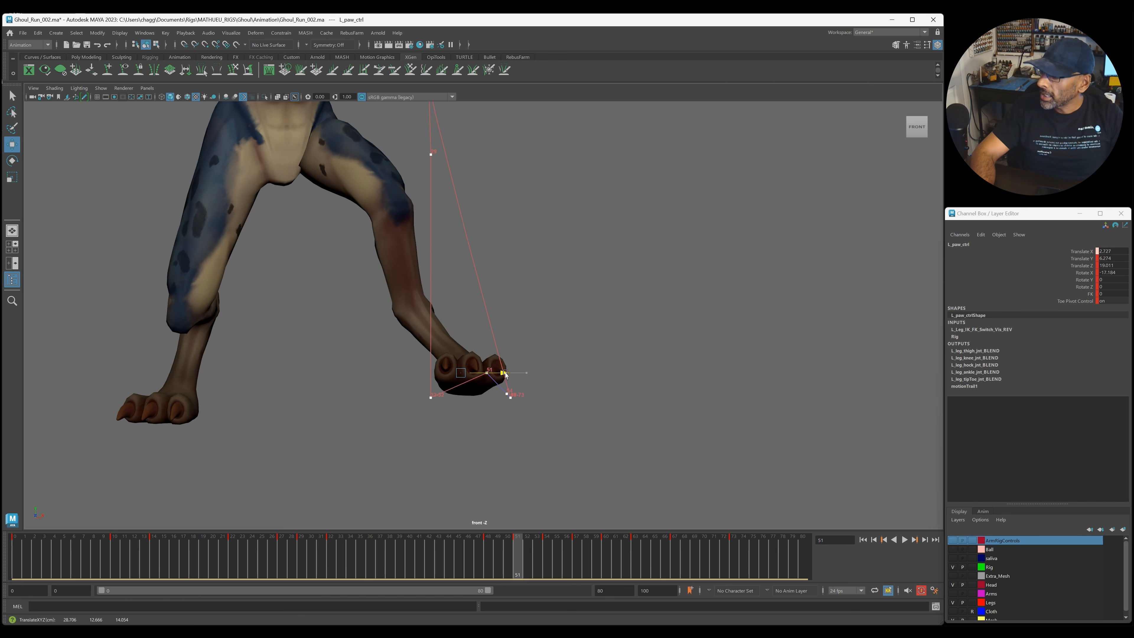
Shift the left paw inward and up at frame 54, and refine frame 51 to about 1.3 on Translate X and 4.4 on Translate Y.
key(period)
key(period)
key(comma)
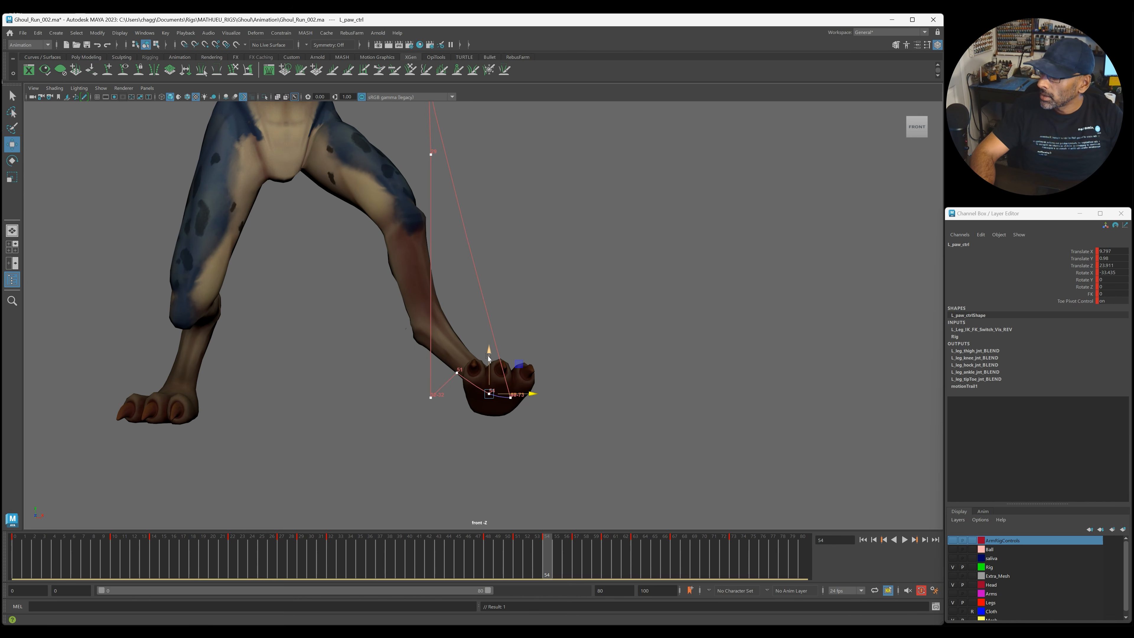
key(comma)
drag(455, 331, 456, 340)
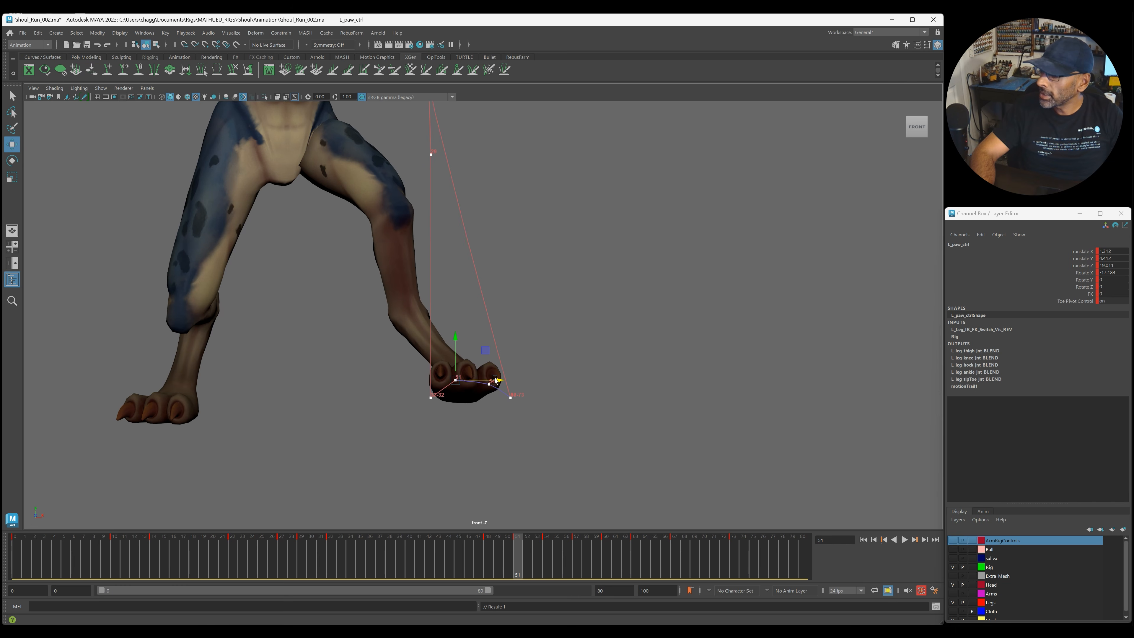
key(period)
Play back the run in the front and perspective views, examining the left paw's motion from an angled side.
key(alt+v)
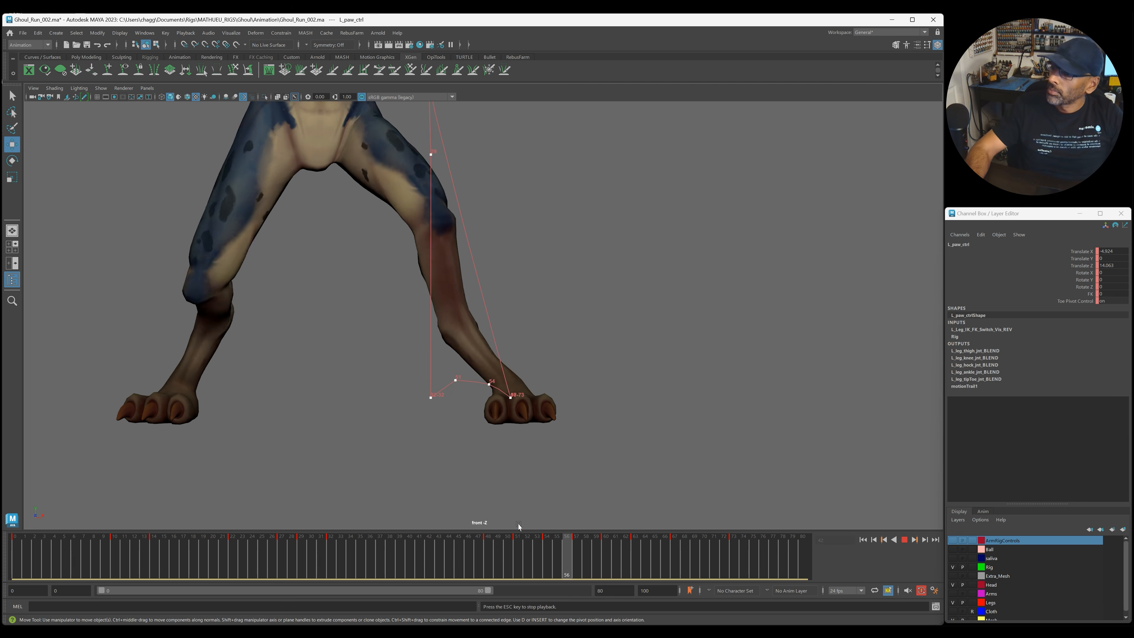
key(alt+v)
key(space)
key(space)
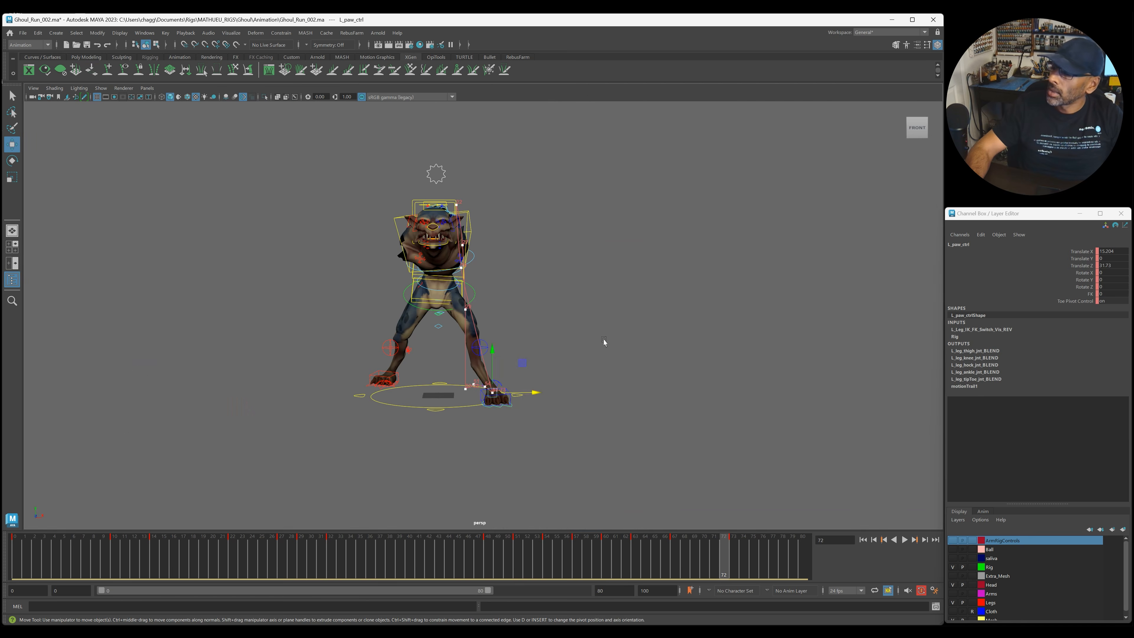
click(604, 341)
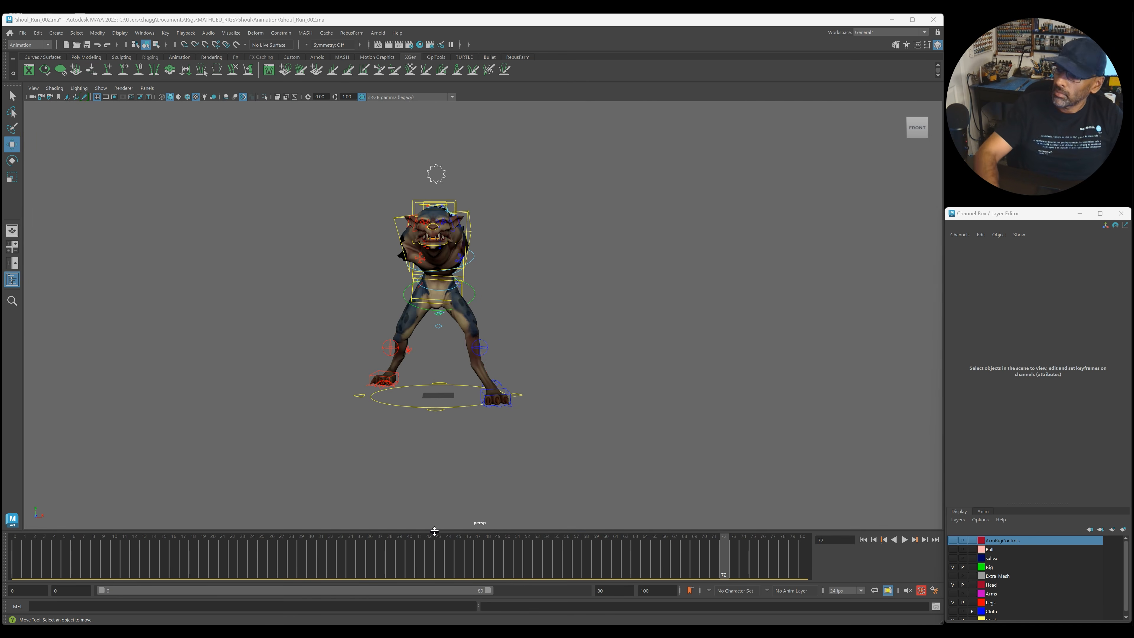
key(alt+v)
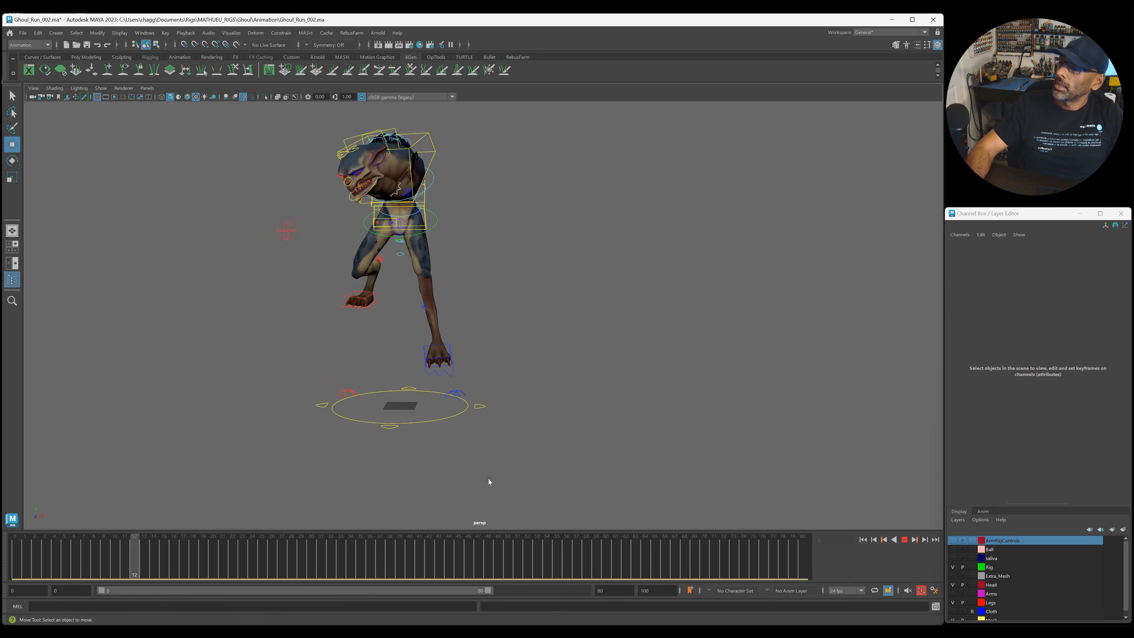
alt+drag(468, 452, 446, 426)
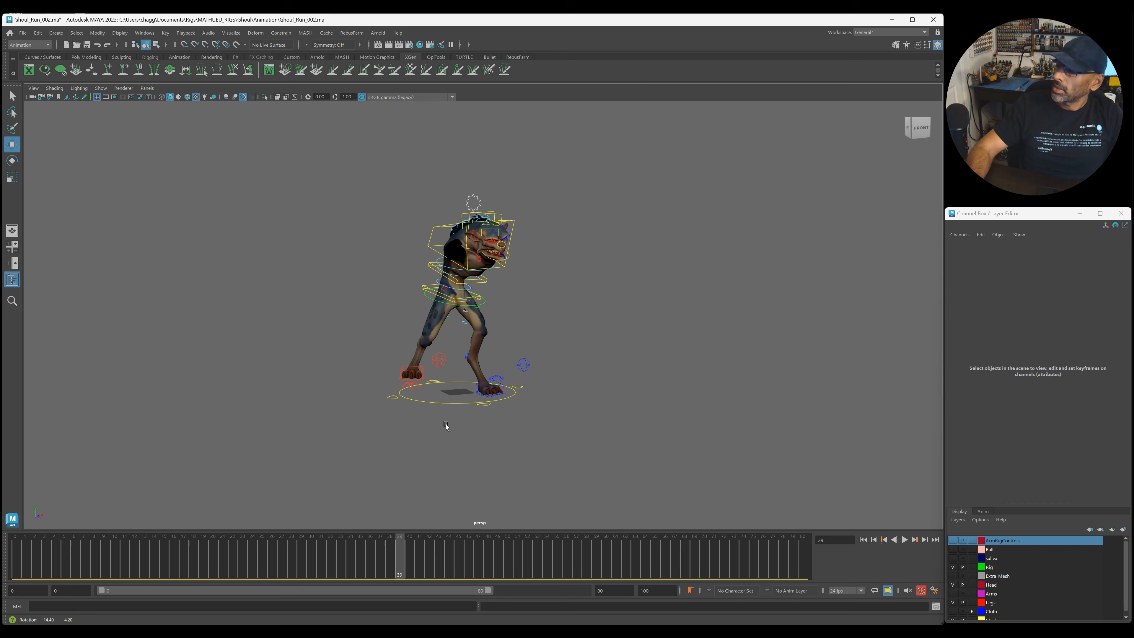
click(483, 396)
key(alt+v)
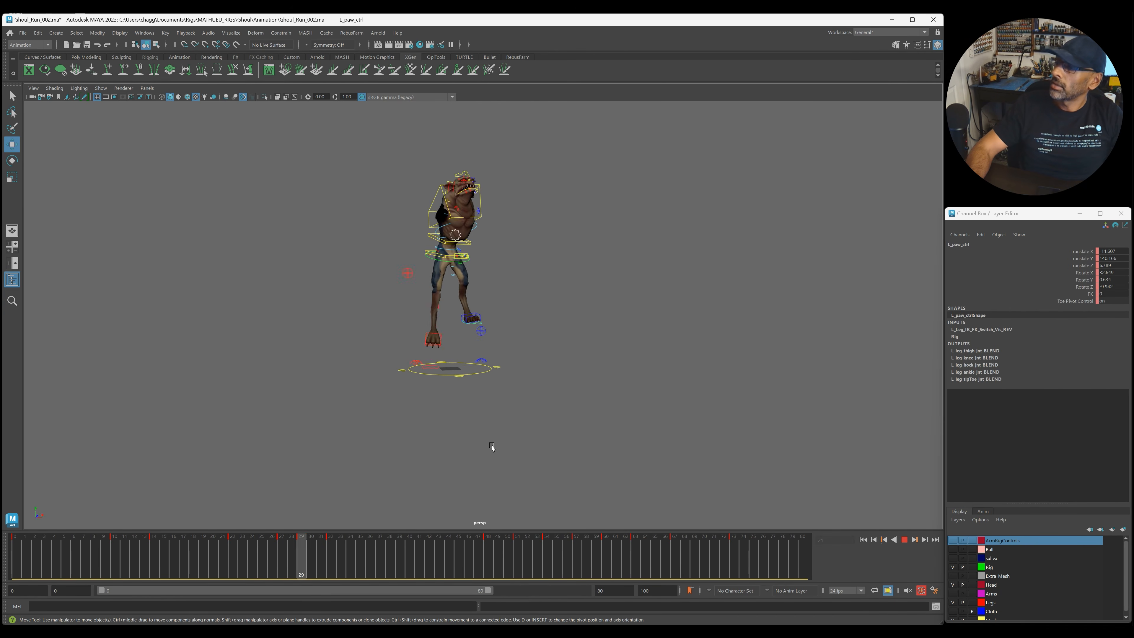
Isolate the left paw's Translate Y curve in the Graph Editor and steepen the incoming tangent of its frame 32 key.
click(320, 571)
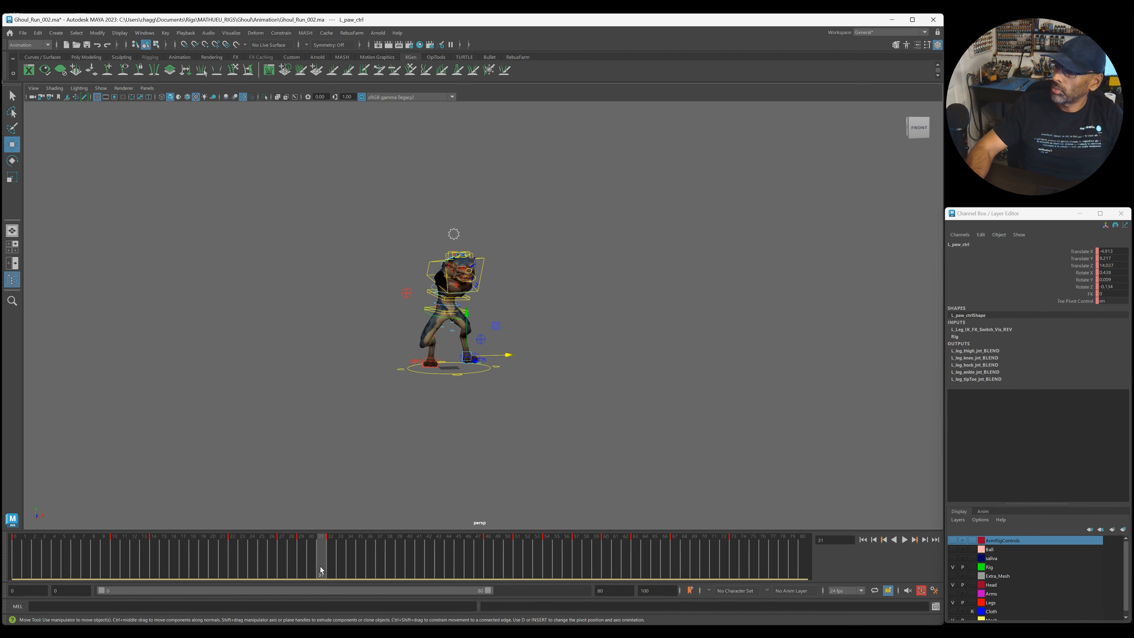
drag(1133, 166, 359, 104)
alt+middle_drag(205, 237, 91, 250)
alt+middle_drag(201, 264, 76, 287)
alt+right_drag(200, 318, 294, 425)
alt+middle_drag(294, 425, 309, 405)
click(357, 181)
drag(688, 389, 687, 388)
key(f)
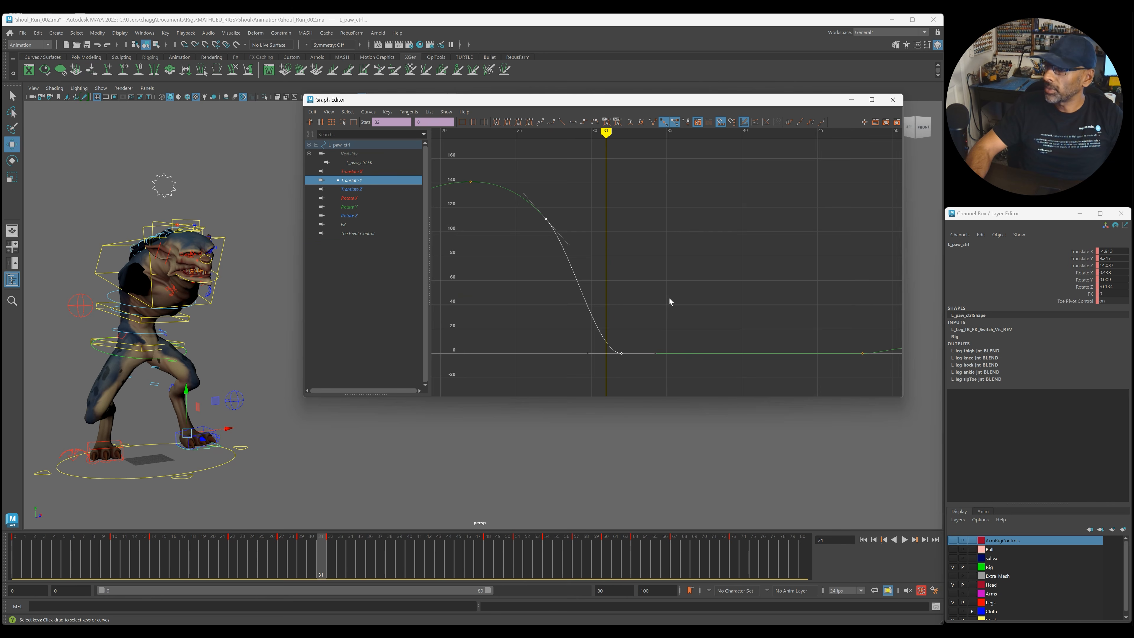
middle_drag(600, 378, 642, 347)
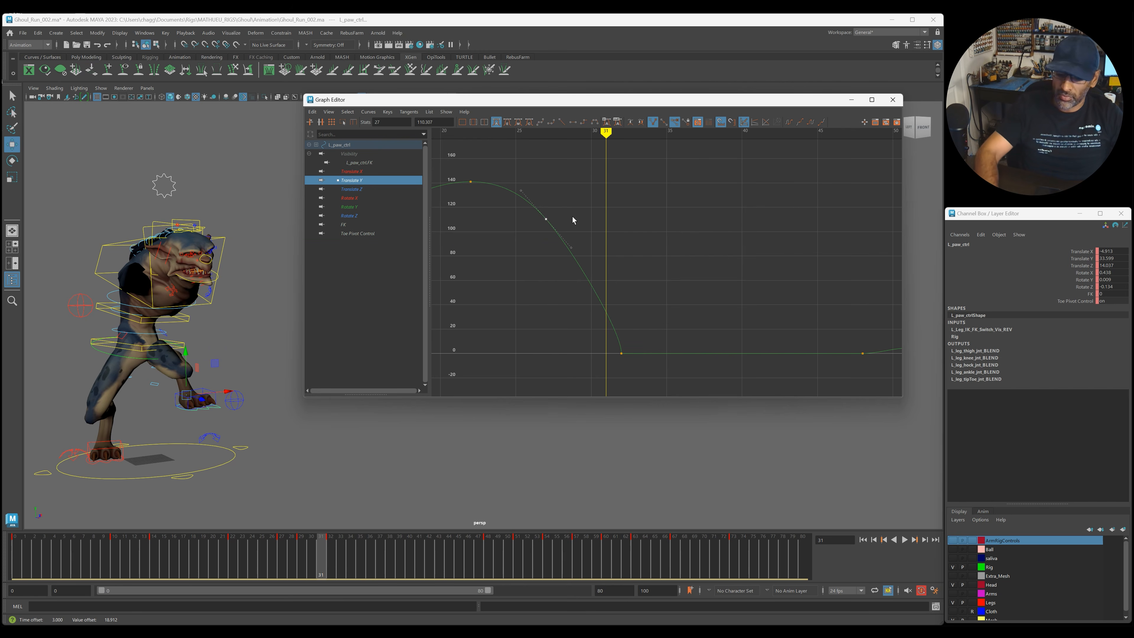
Try deleting the left paw's frame 27 Translate Y key and lowering the frame 22 key to about 107.8, play it back, and undo.
key(Delete)
mouse_move(533, 215)
shift+middle_down()
mouse_move(572, 228)
mouse_move(521, 231)
shift+middle_up()
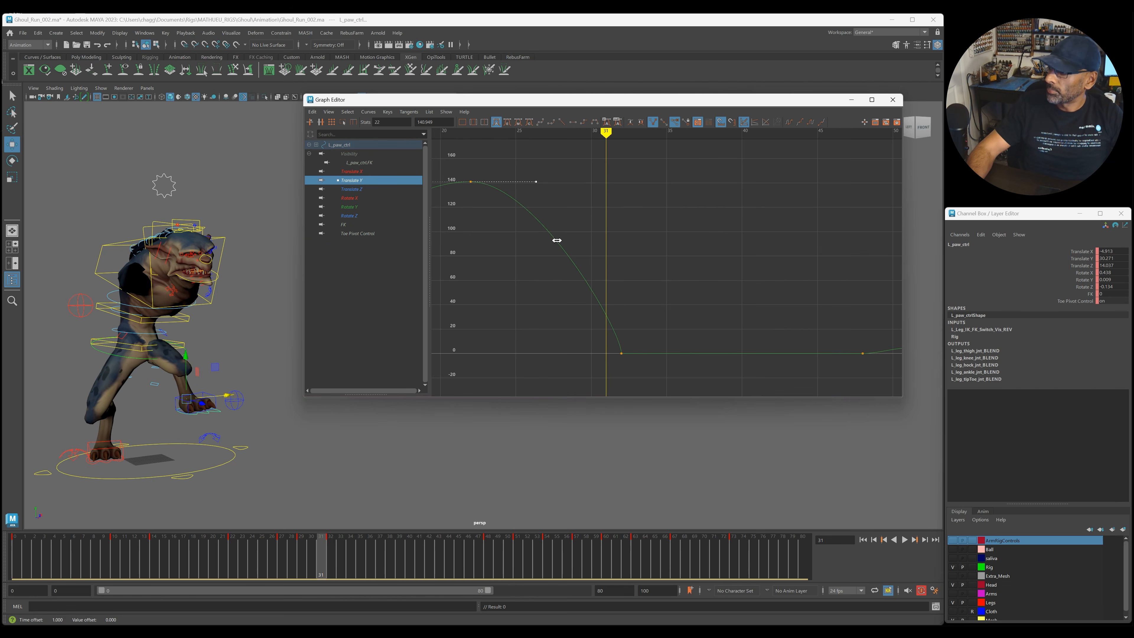
scroll(614, 241, down, 2)
shift+middle_drag(506, 177, 556, 259)
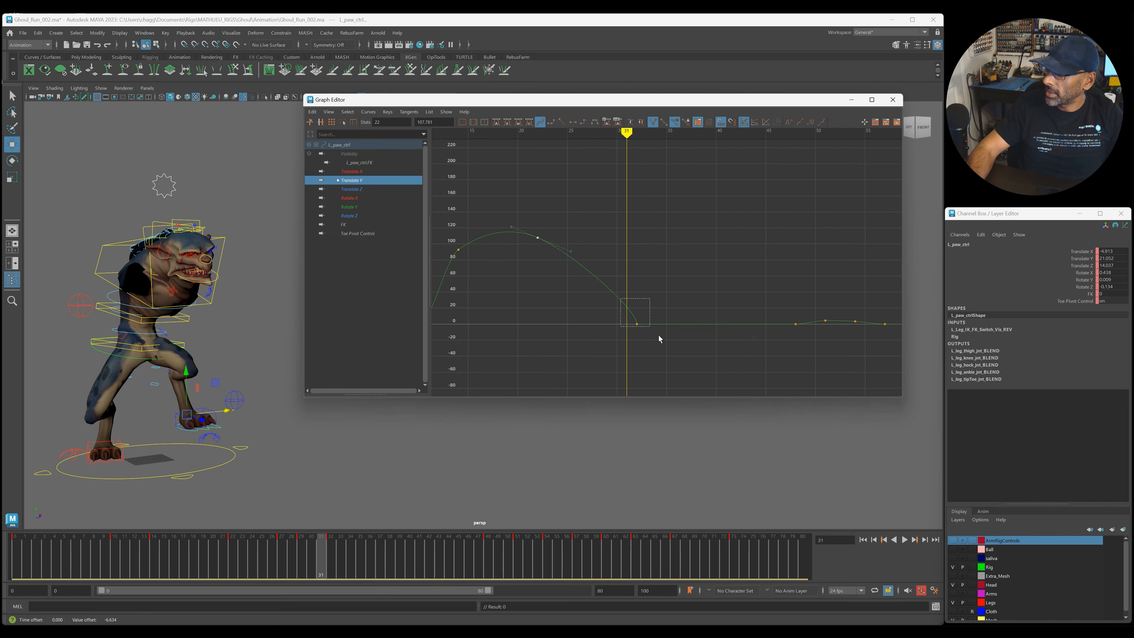
mouse_move(649, 304)
middle_down()
mouse_move(628, 309)
mouse_move(638, 310)
middle_up()
key(alt+v)
scroll(227, 461, down, 5)
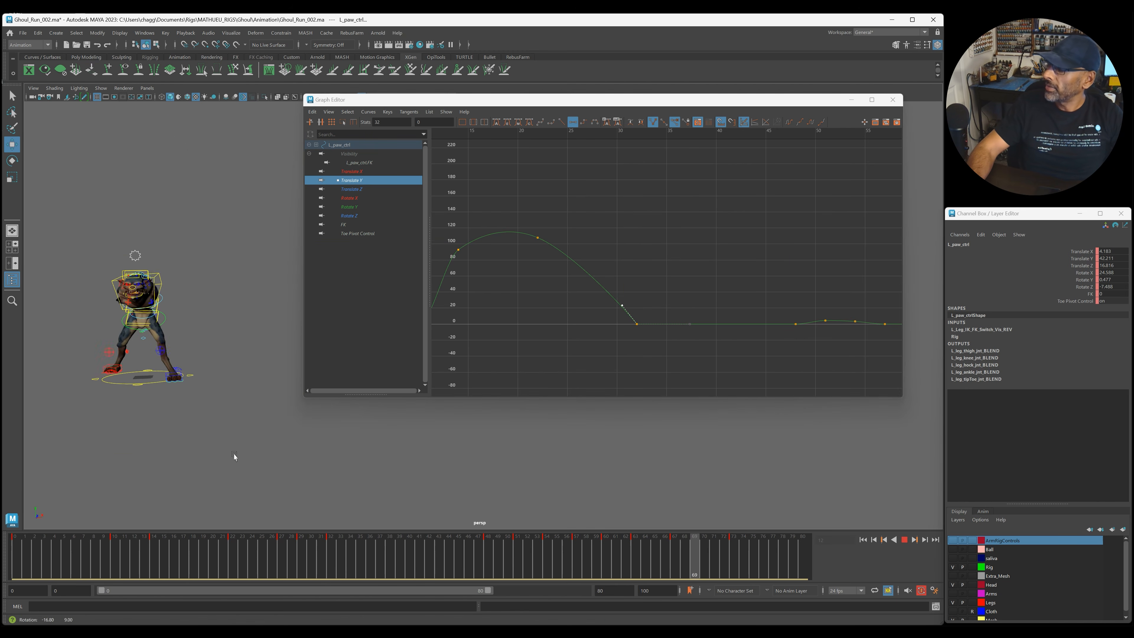
click(319, 541)
key(ctrl+z)
key(ctrl+z)
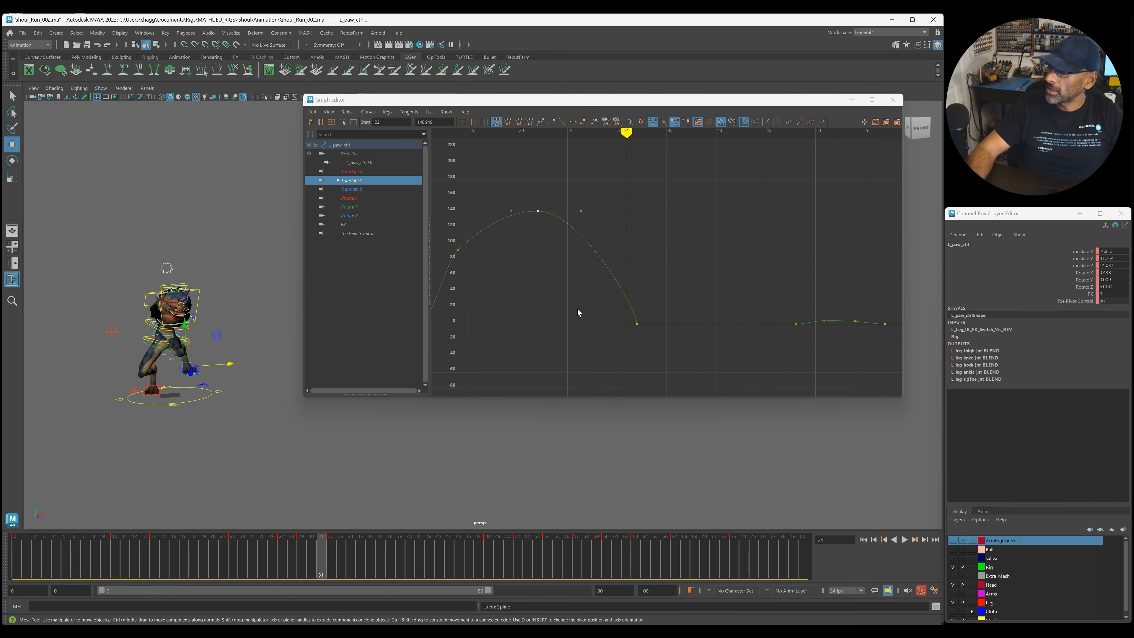
Reshape the incoming tangent of the left paw's frame 32 Translate Y key for a steeper landing, checking it in playback.
drag(617, 312, 623, 338)
middle_drag(624, 338, 629, 314)
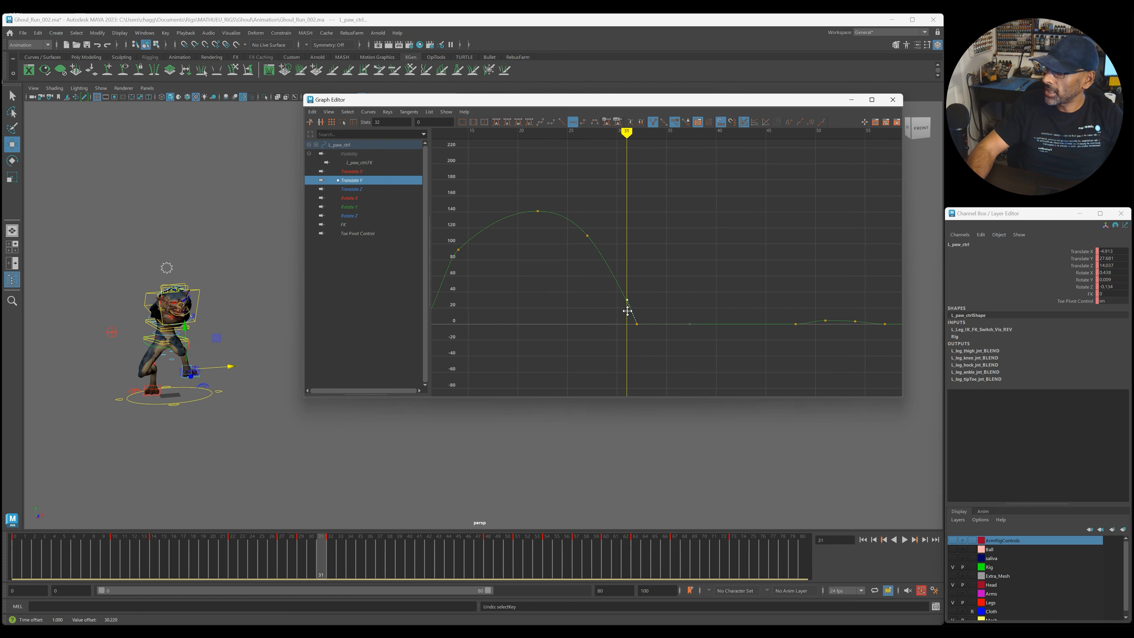
key(alt+v)
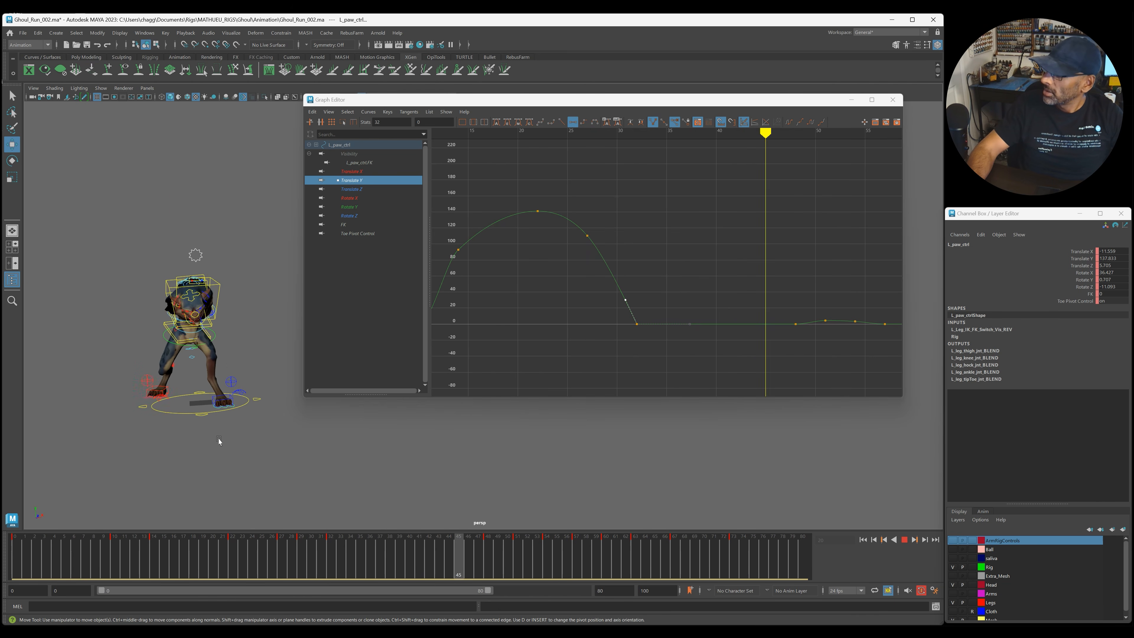
drag(310, 564, 323, 546)
drag(608, 300, 641, 309)
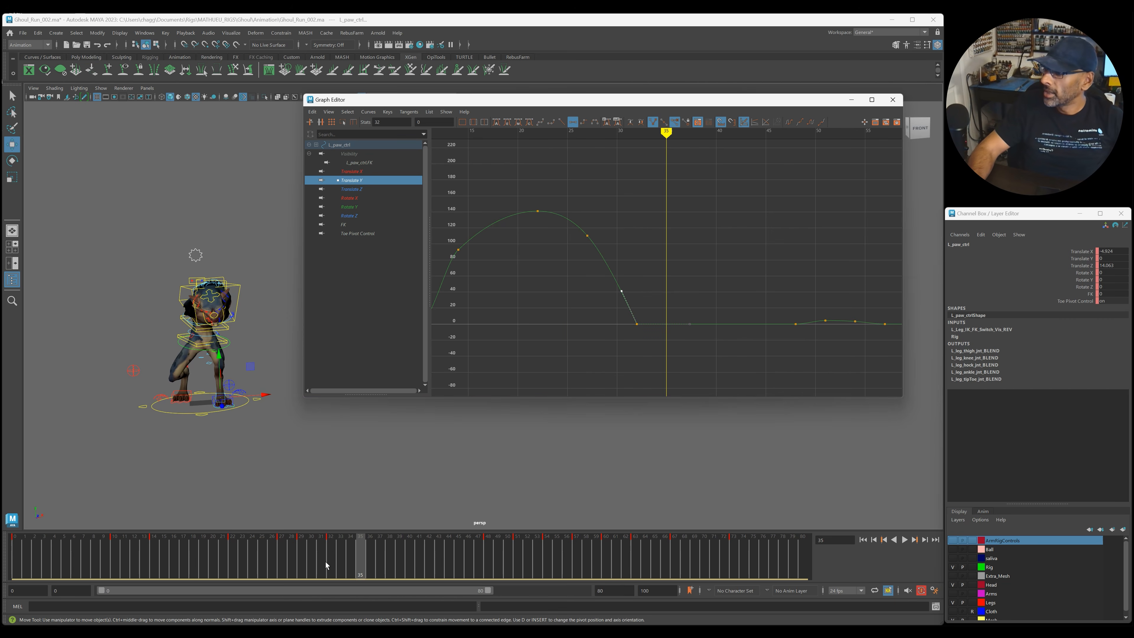
drag(325, 562, 262, 562)
key(alt+v)
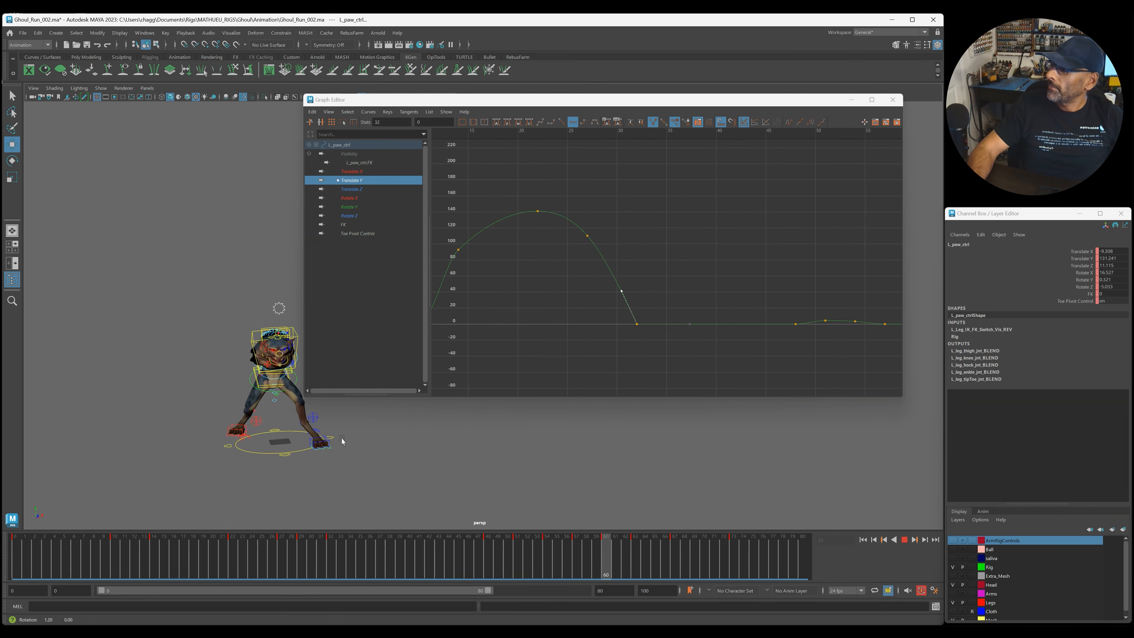
Move the Graph Editor clear of the perspective view and frame the ghoul's legs from the front at frame 26.
drag(585, 100, 1132, 112)
scroll(498, 381, up, 1)
scroll(497, 380, up, 4)
alt+middle_drag(498, 381, 769, 342)
alt+drag(696, 355, 550, 370)
alt+middle_drag(549, 370, 573, 427)
drag(302, 553, 275, 557)
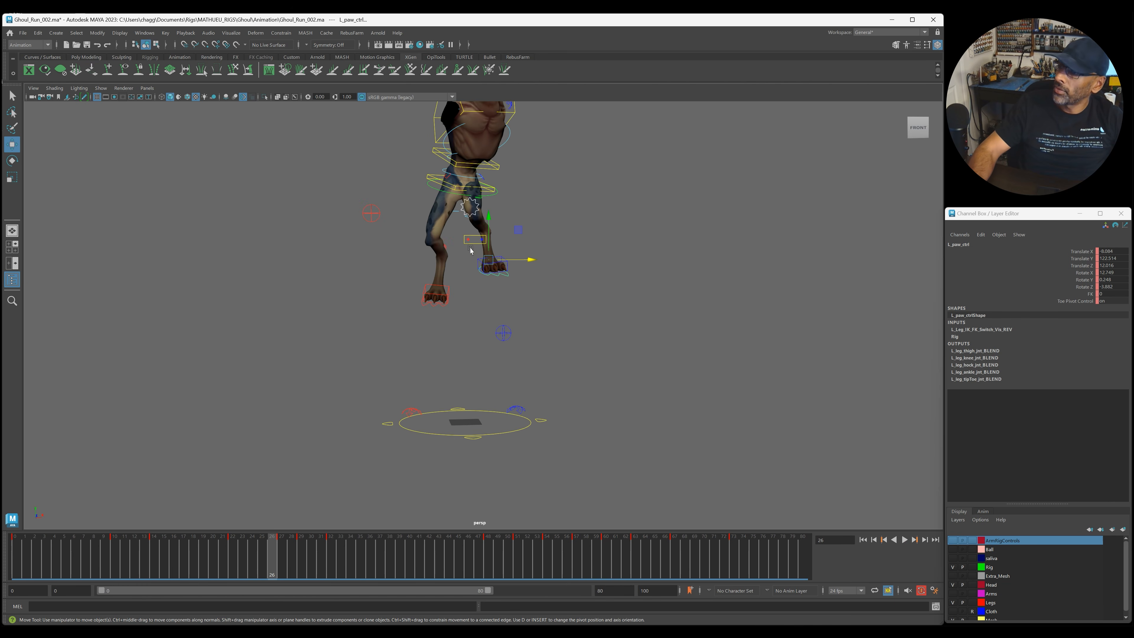
Move the left leg's pole vector outward to about 7.9 on Translate X at frame 25 and play it back.
alt+drag(524, 233, 529, 251)
click(572, 350)
alt+drag(553, 432, 656, 343)
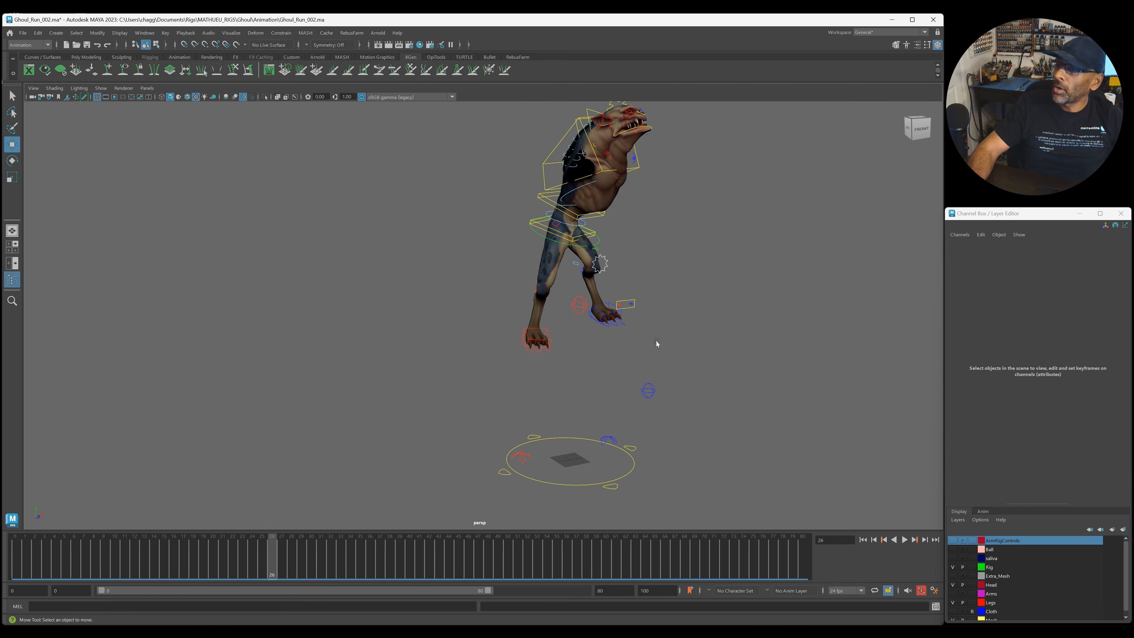
click(649, 391)
alt+drag(651, 402, 660, 429)
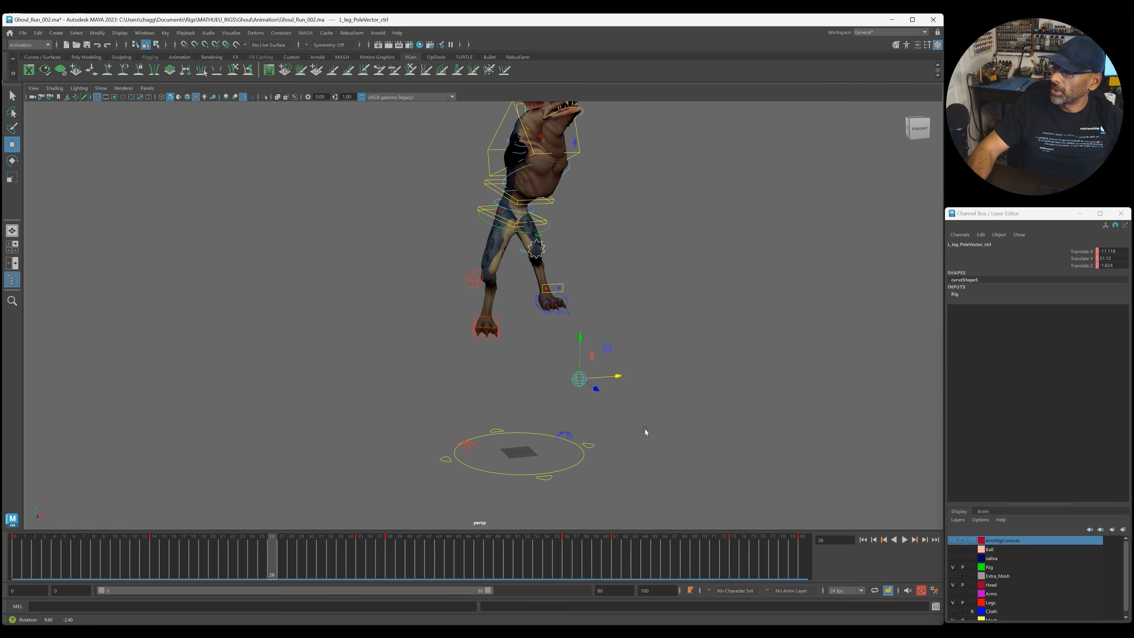
alt+drag(579, 436, 464, 456)
key(alt+v)
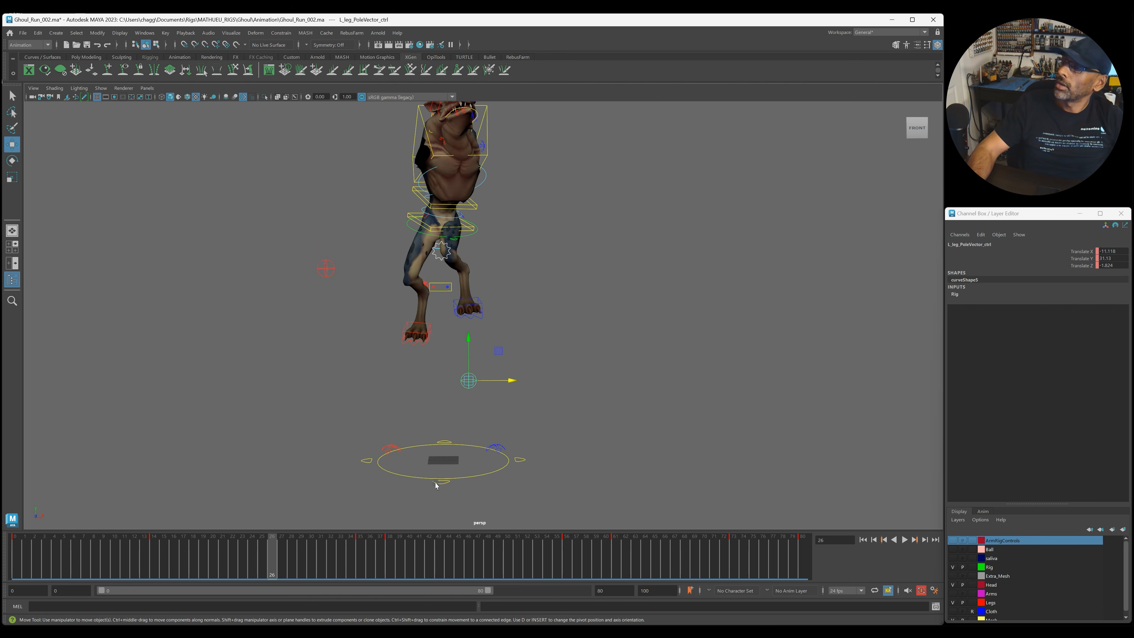
drag(238, 568, 261, 569)
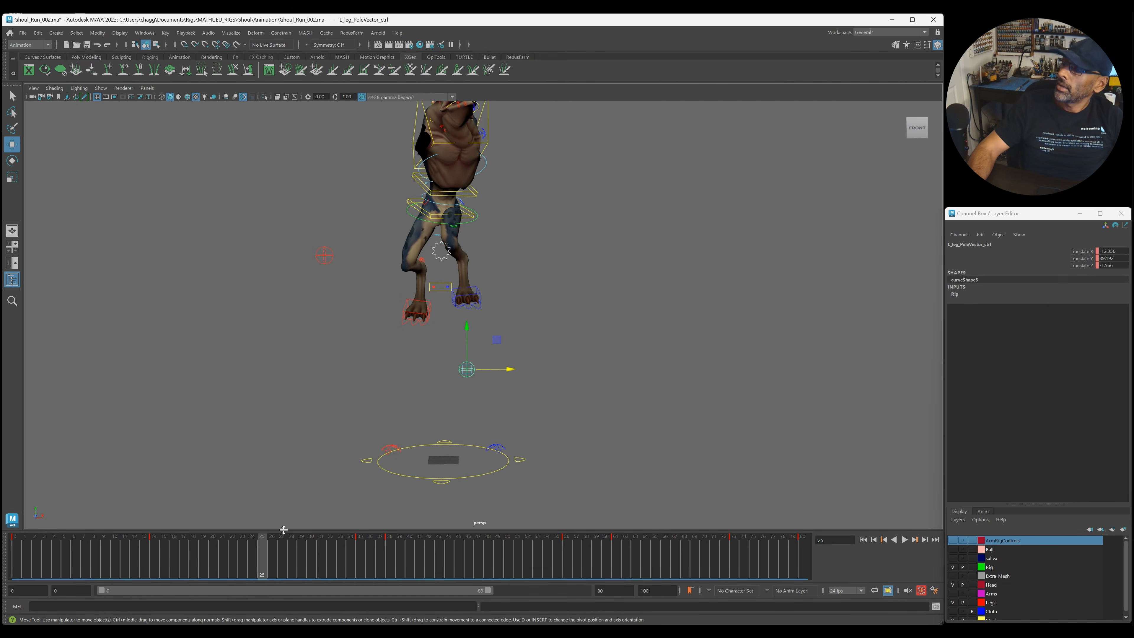
drag(483, 371, 509, 374)
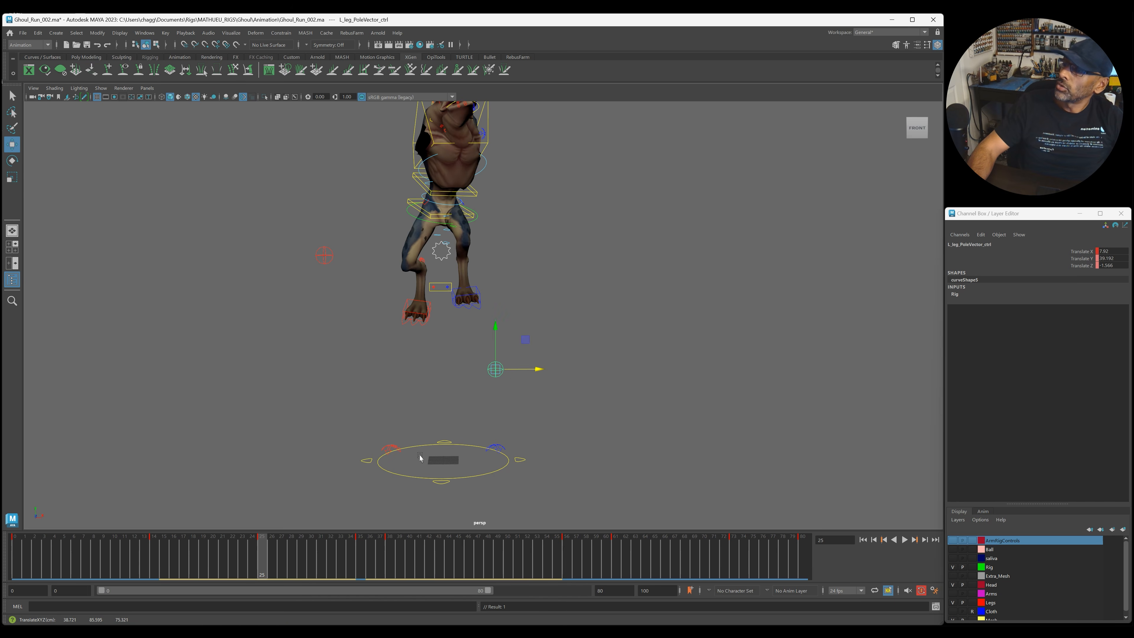
key(alt+v)
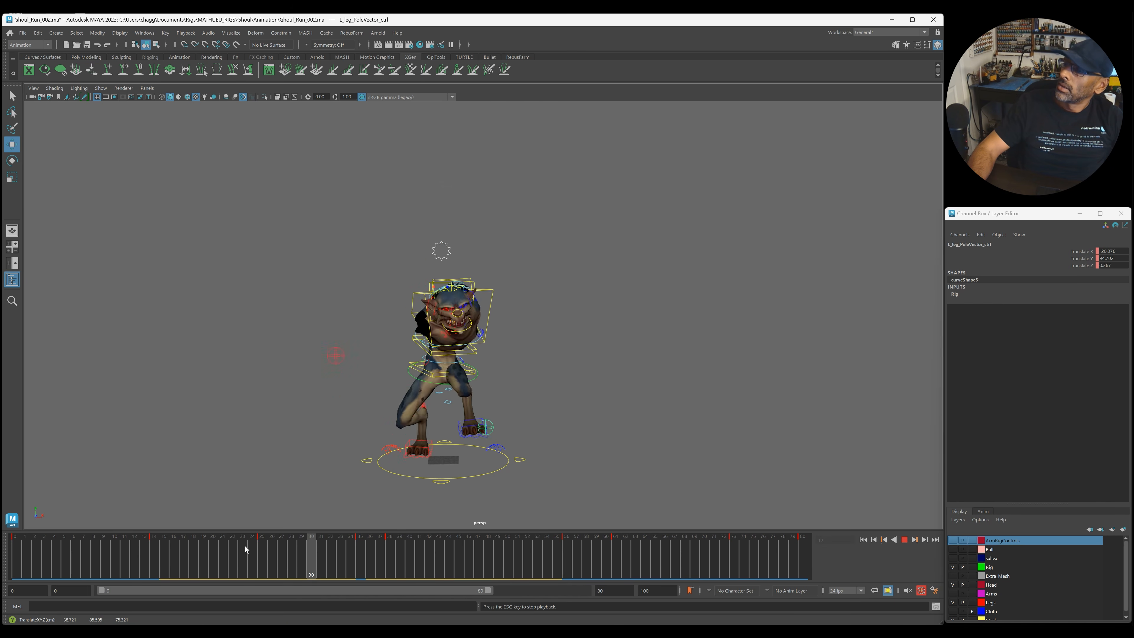
Shift the left leg's pole vector to about -2.4 on Translate X at frame 14 and review the knee in playback.
drag(260, 556, 153, 564)
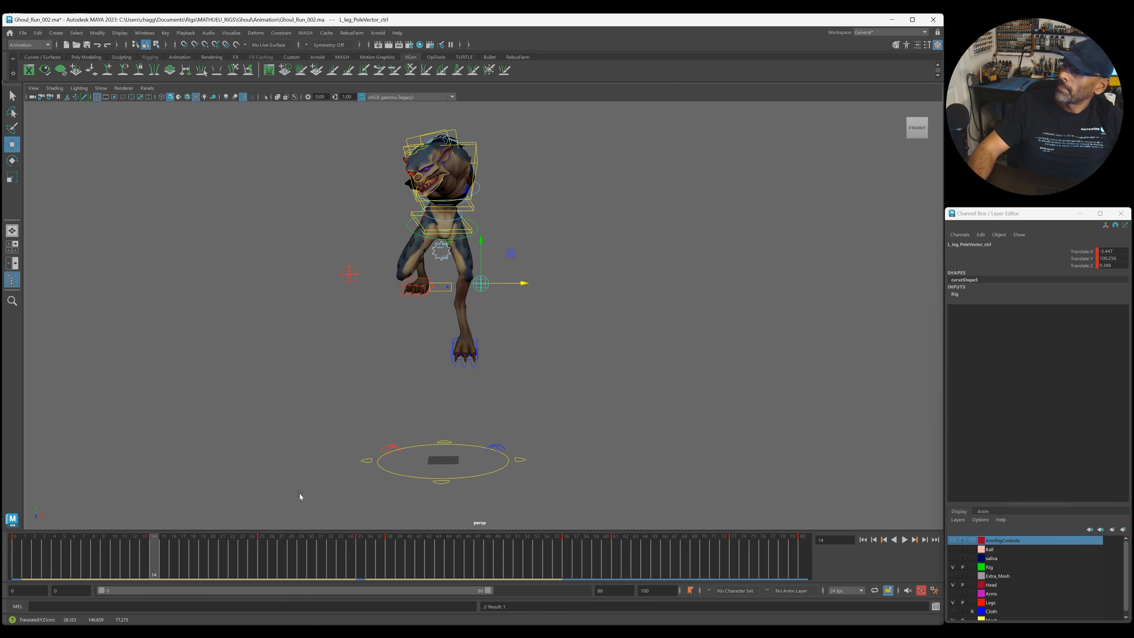
key(alt+v)
key(alt+v)
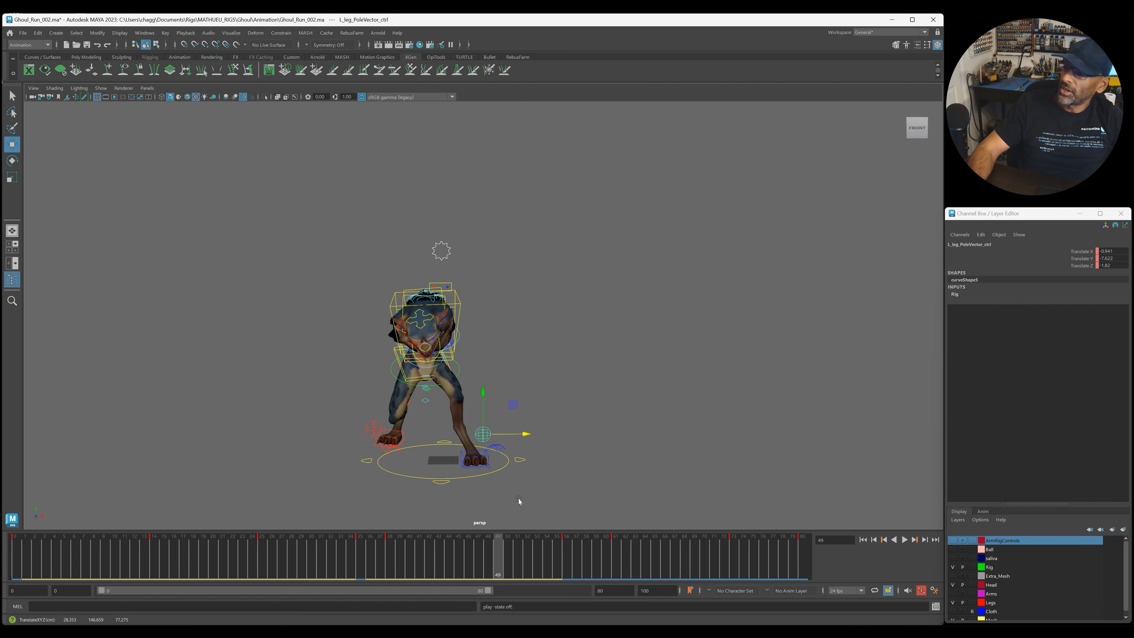
key(alt+v)
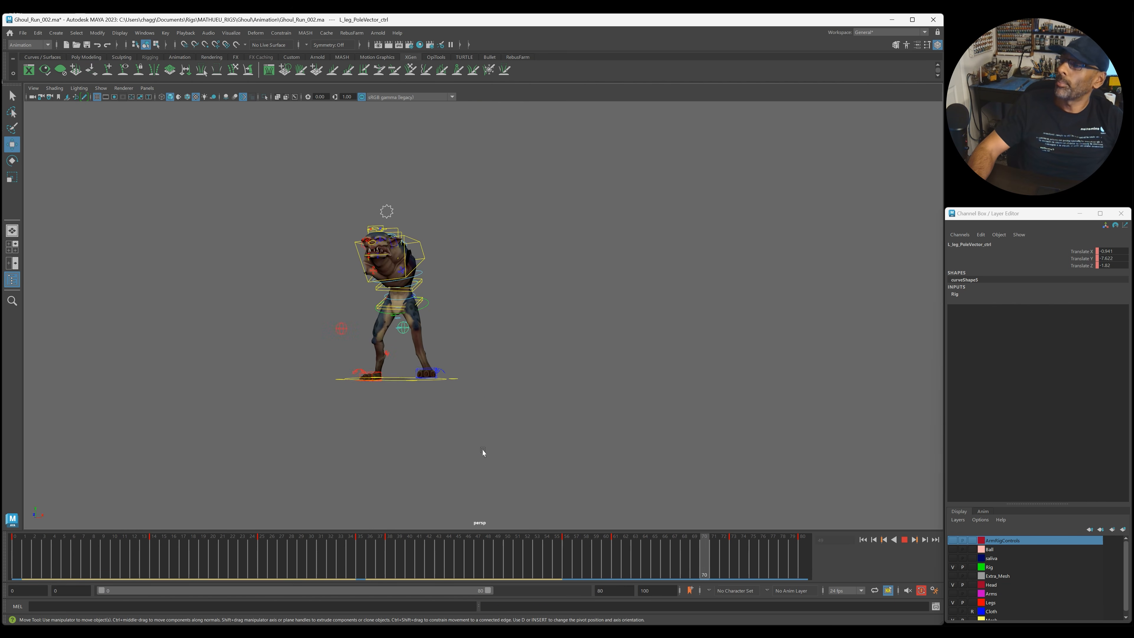
key(alt+v)
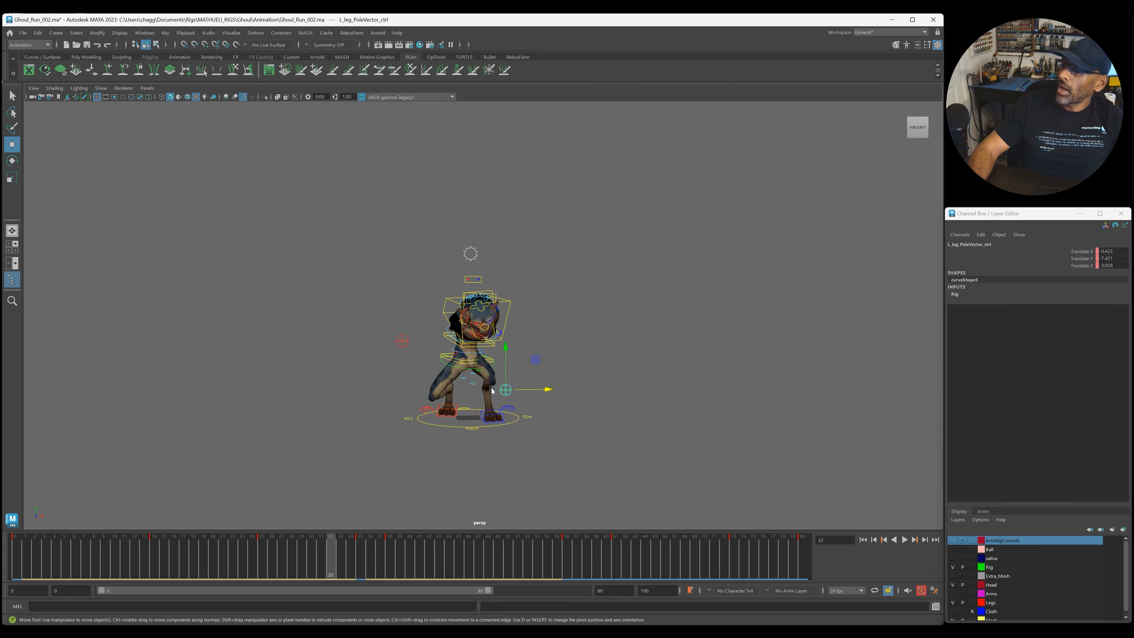
Try shifting the body's centre-of-gravity control at frame 38 to about 14.1 and -9 on Translate X to compare the weight over the planted leg.
click(454, 368)
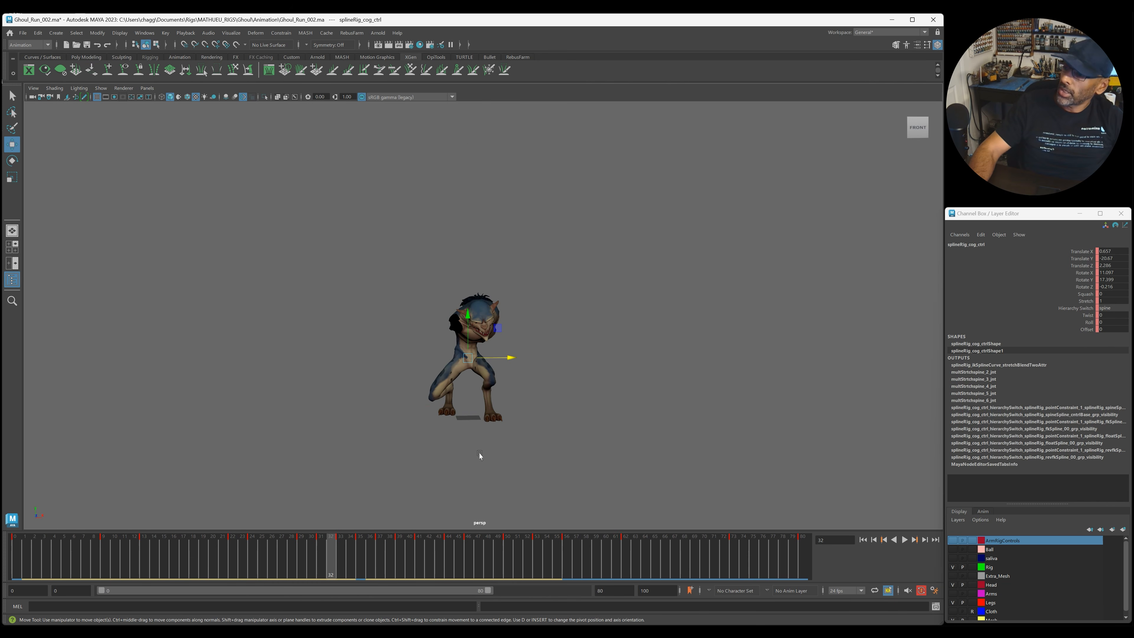
key(alt+v)
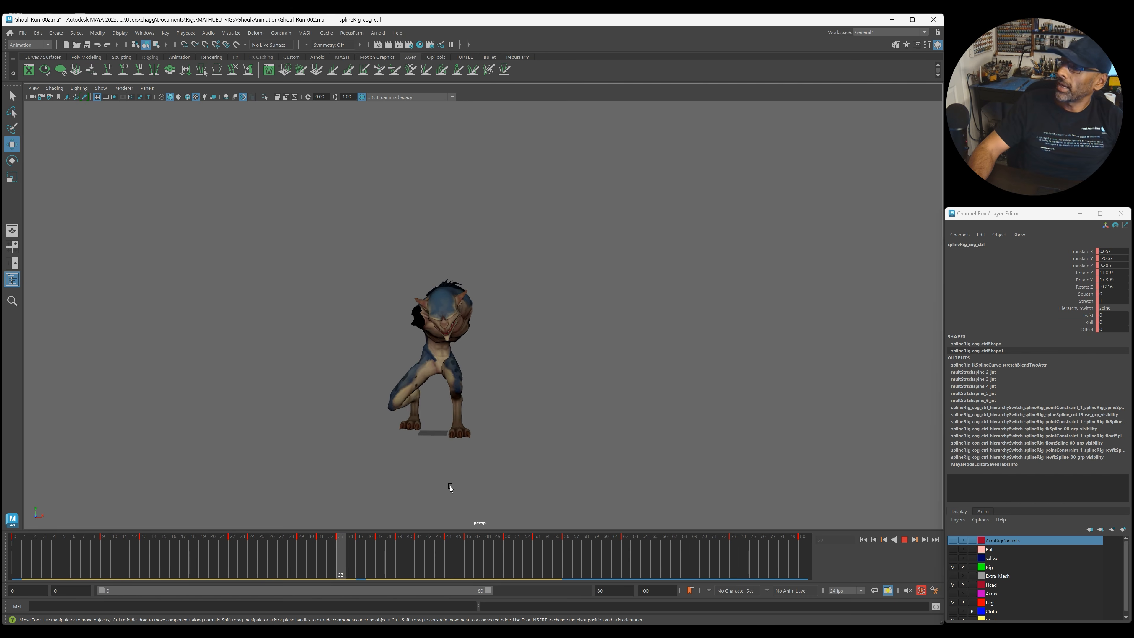
mouse_move(273, 554)
mouse_down()
mouse_move(125, 556)
mouse_move(393, 562)
mouse_up()
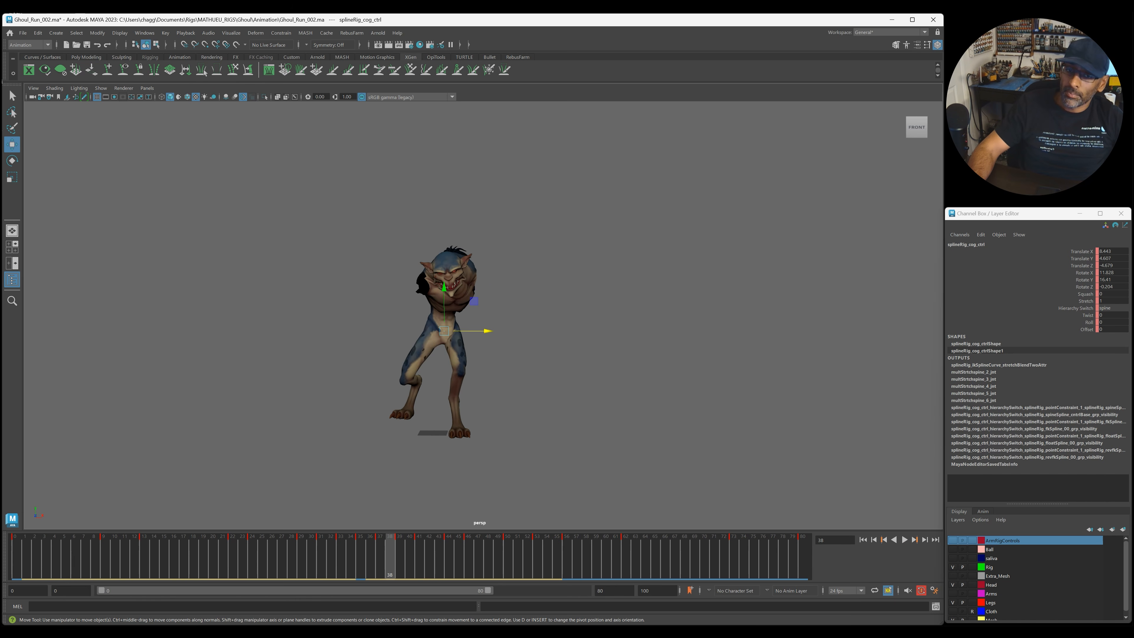
mouse_move(463, 328)
mouse_down()
mouse_move(472, 433)
mouse_move(499, 433)
mouse_up()
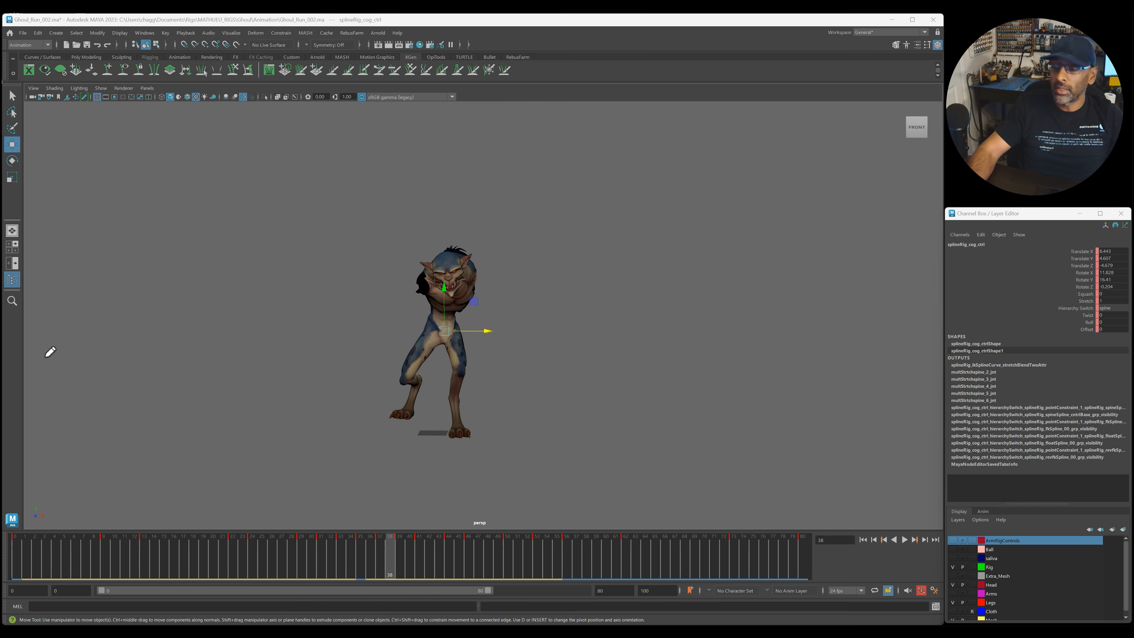
drag(486, 334, 494, 333)
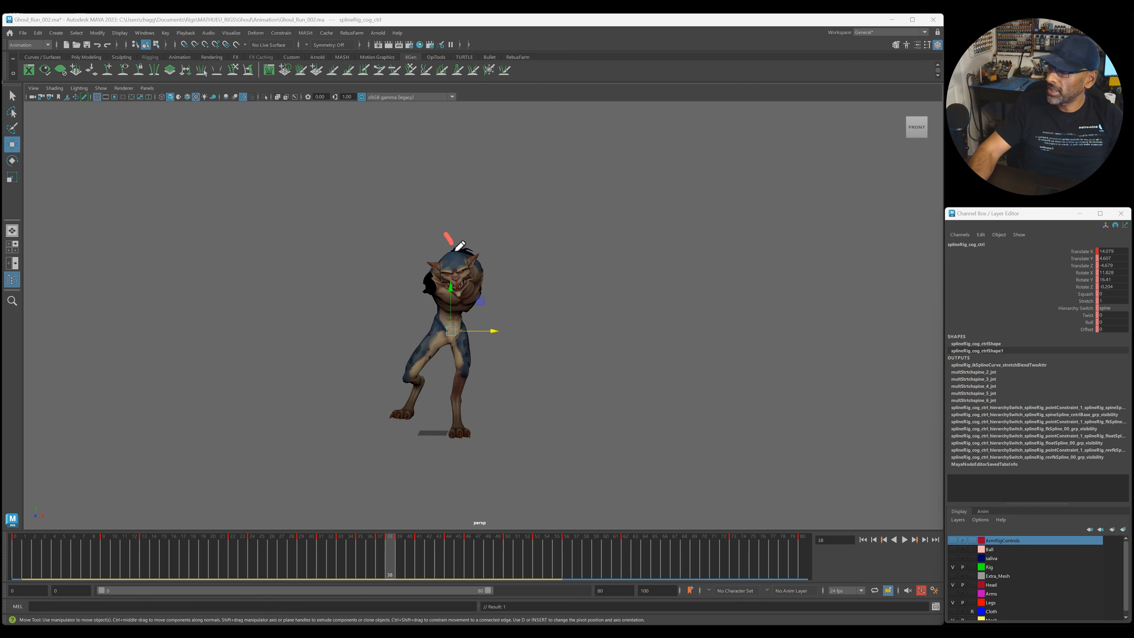
drag(461, 286, 458, 428)
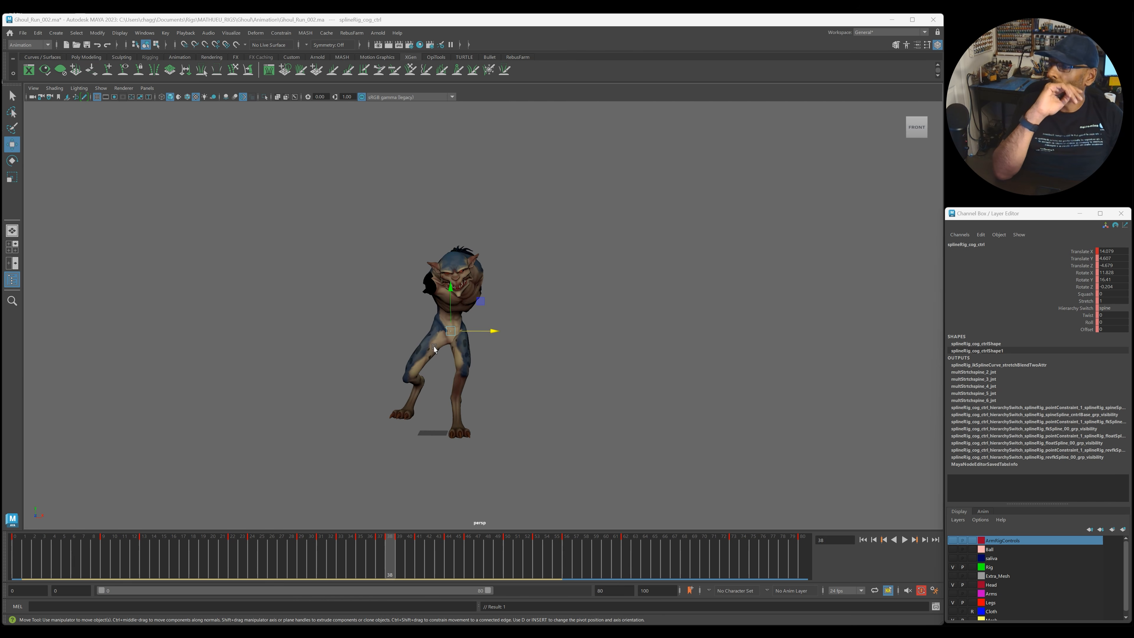
drag(494, 336, 466, 346)
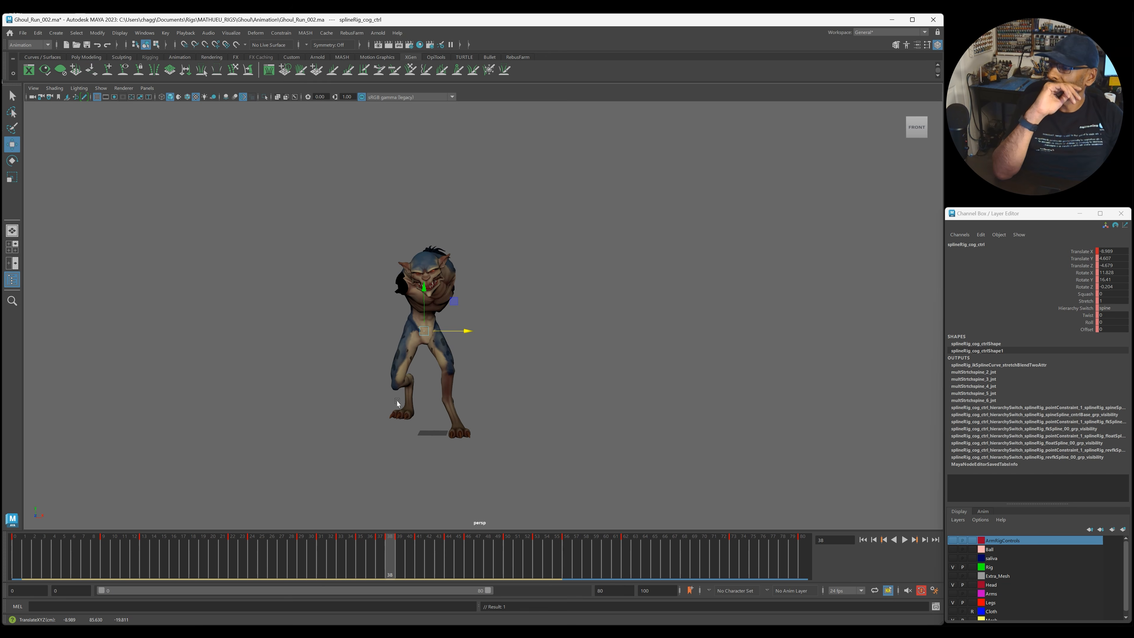
drag(440, 344, 453, 402)
drag(432, 331, 475, 336)
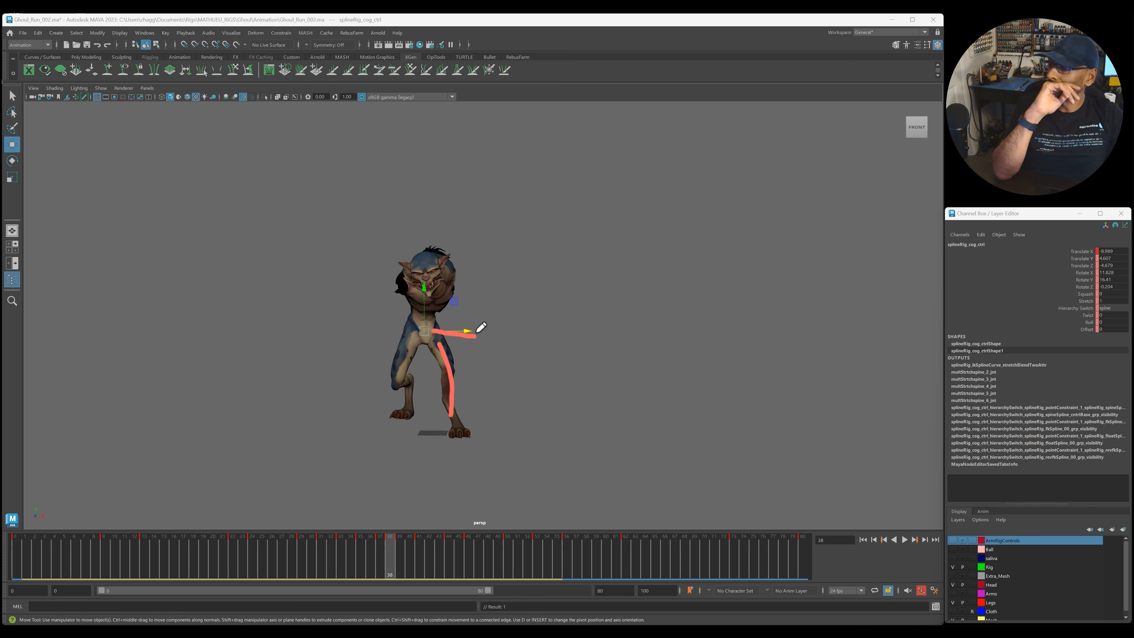
key(Escape)
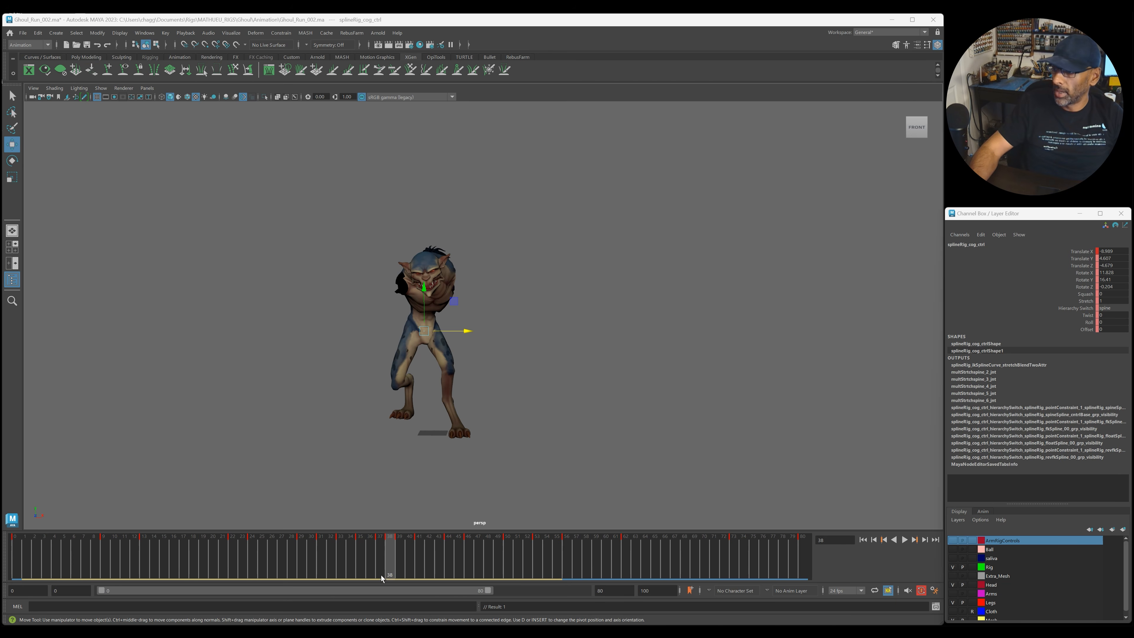
Undo the centre-of-gravity shifts at frame 38 and the selection of that control.
key(ctrl+z)
key(ctrl+z)
key(ctrl+z)
key(ctrl+z)
key(ctrl+z)
key(ctrl+z)
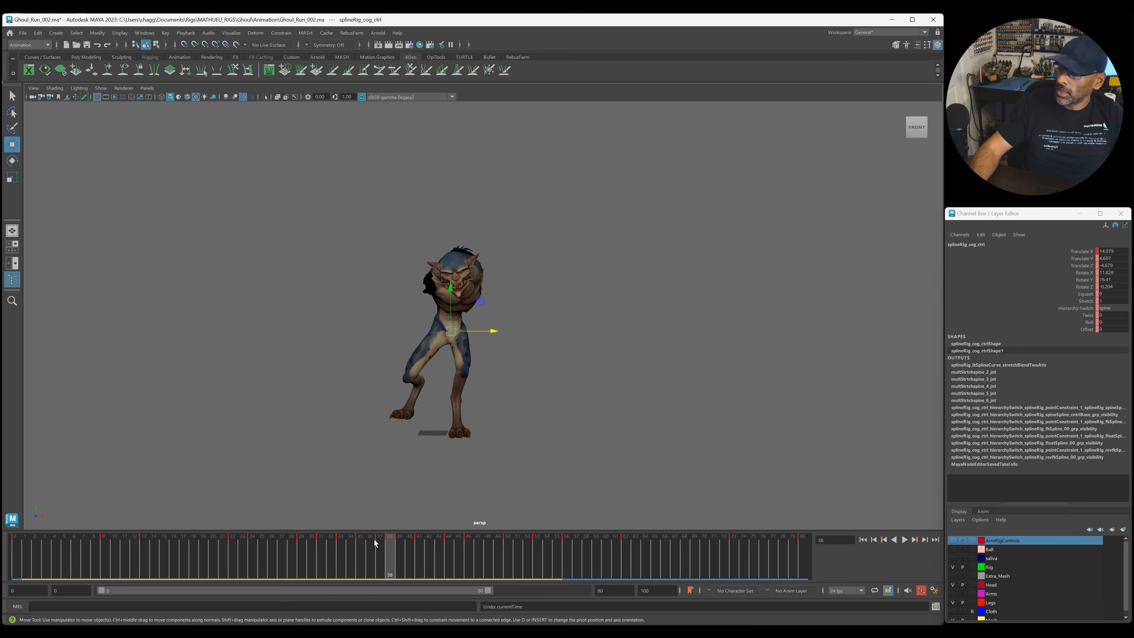
key(ctrl+z)
key(ctrl+z)
key(ctrl+z)
key(ctrl+z)
key(ctrl+z)
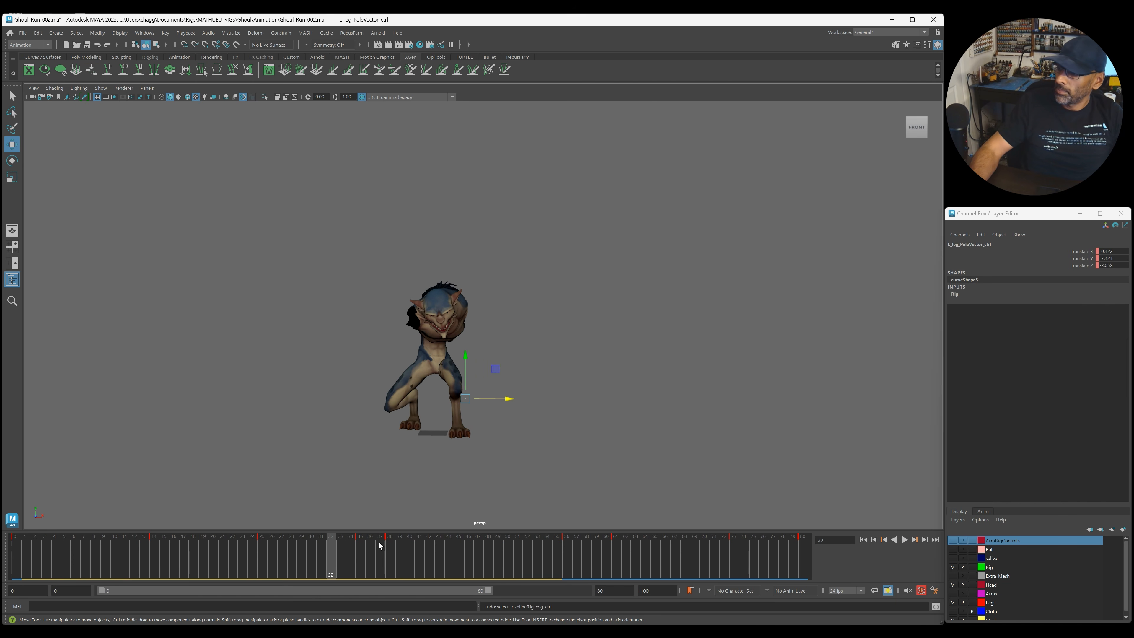
Scrub and play back the run from the landing through the final settle, examining the body's weight shift over the planted foot.
drag(302, 554, 390, 567)
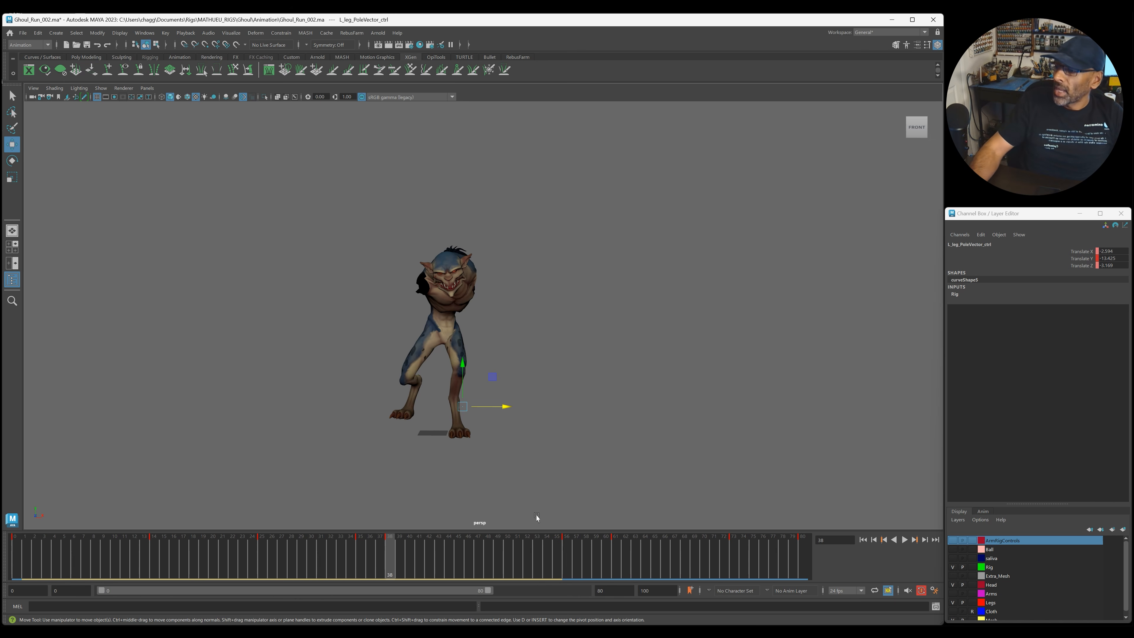
click(396, 559)
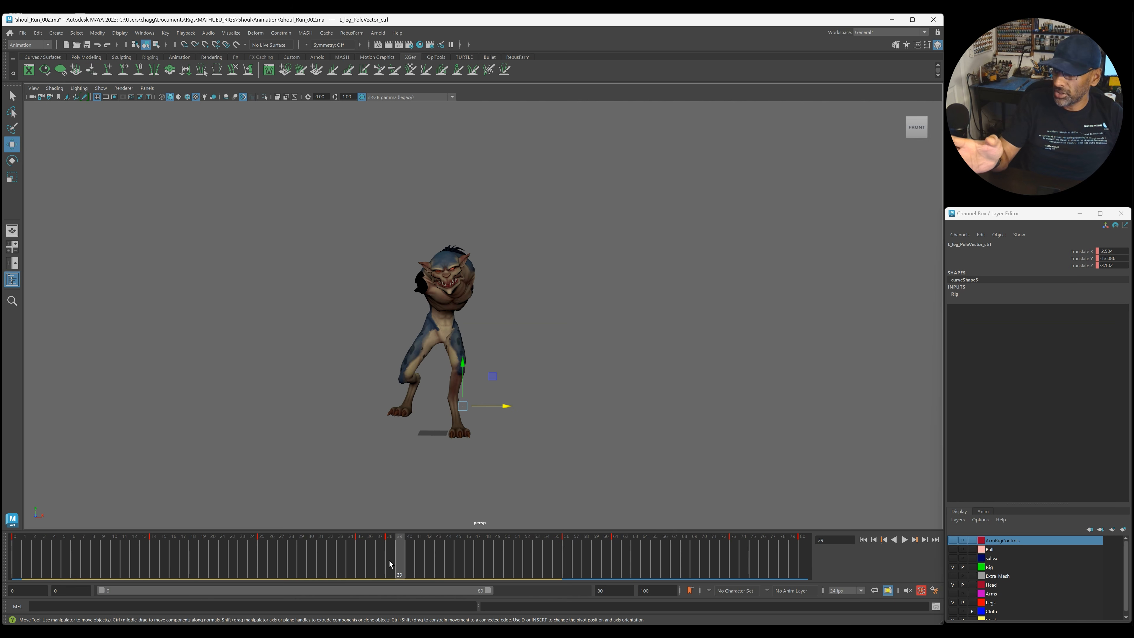
drag(389, 561, 557, 562)
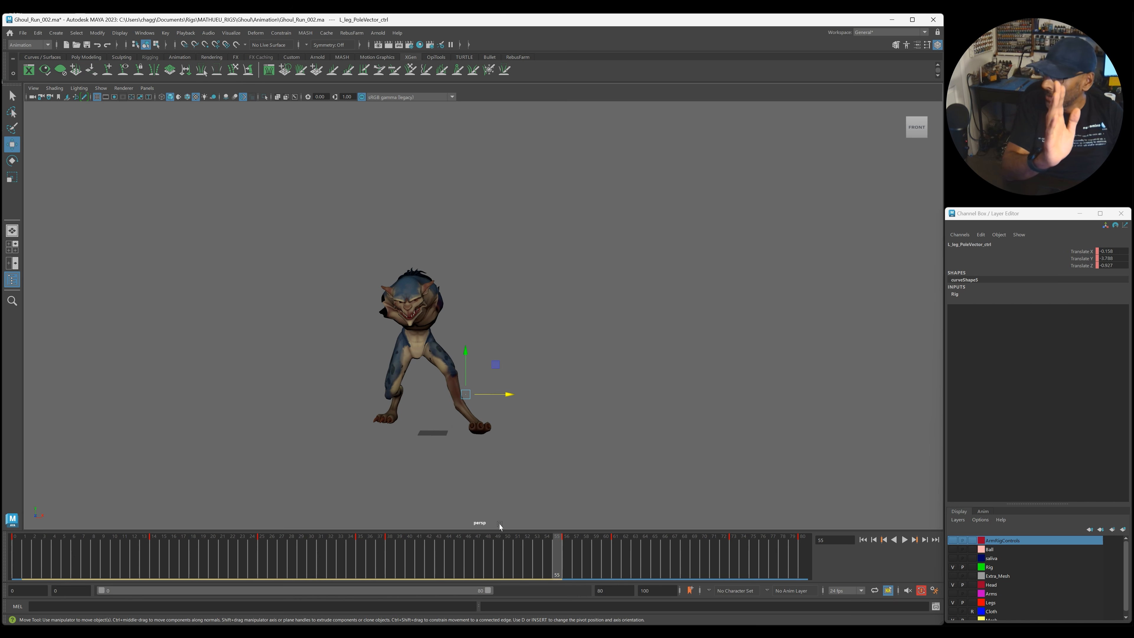
key(alt+v)
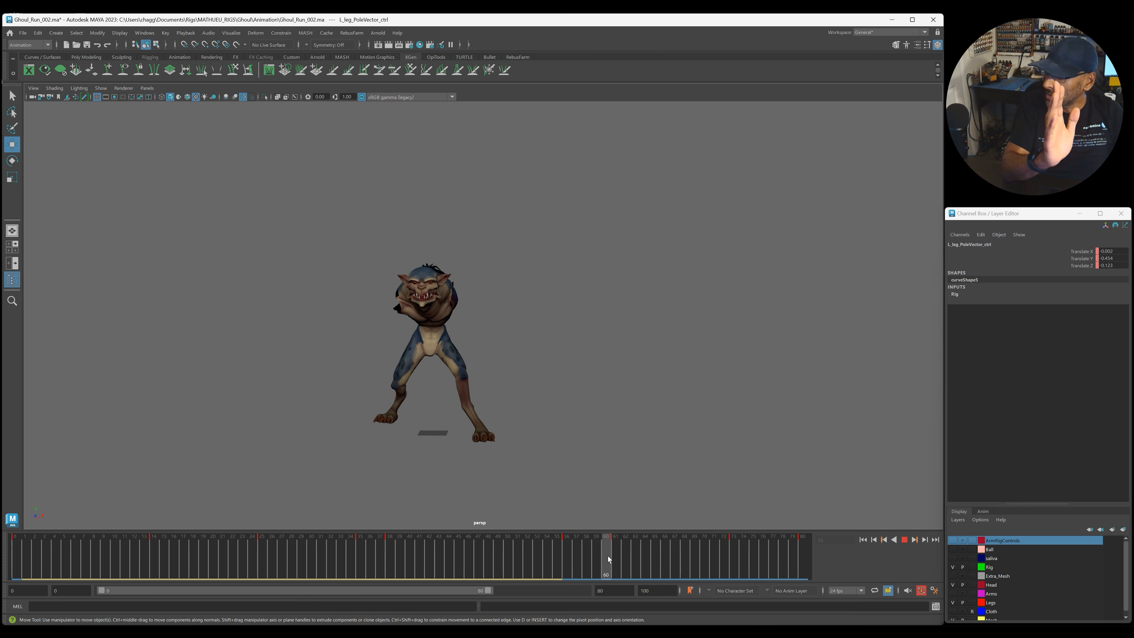
key(alt+v)
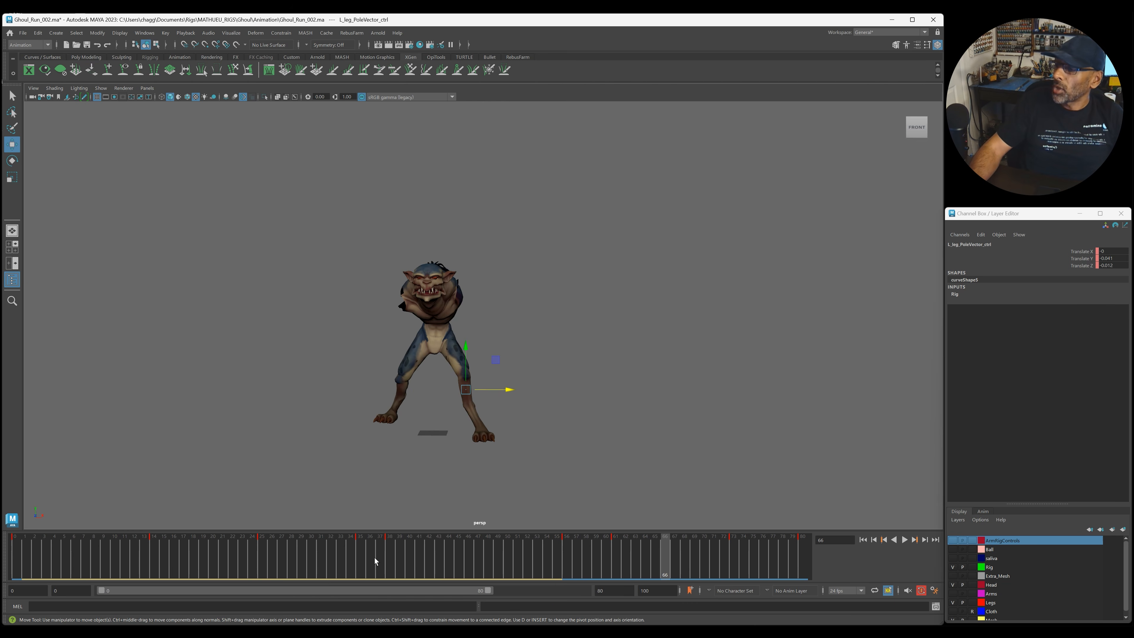
key(alt+v)
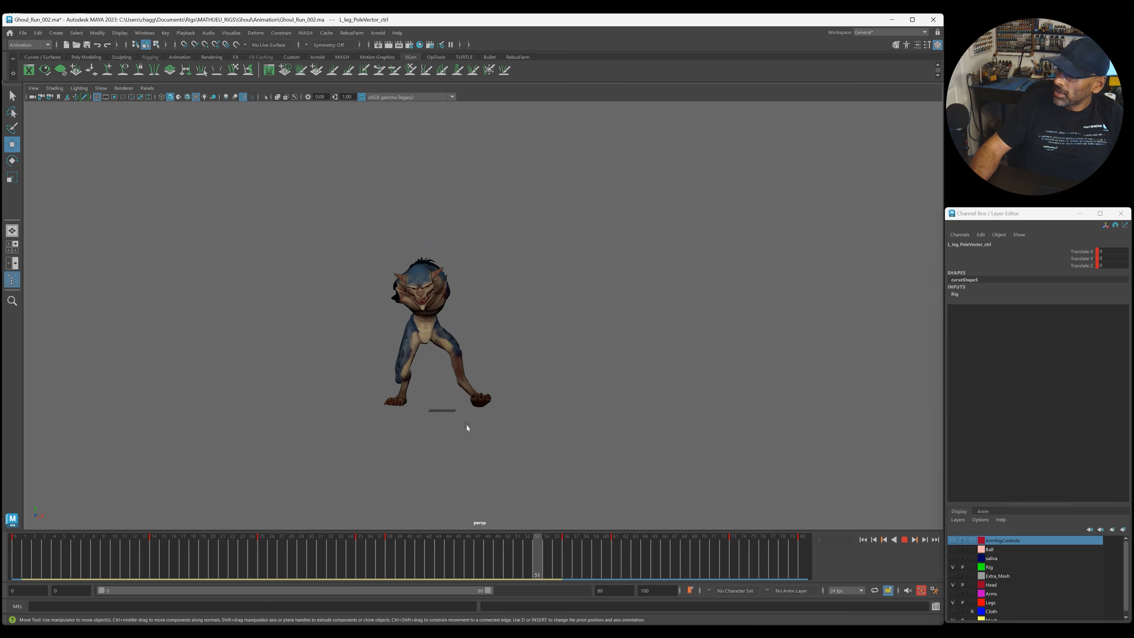
key(alt+v)
drag(452, 561, 596, 561)
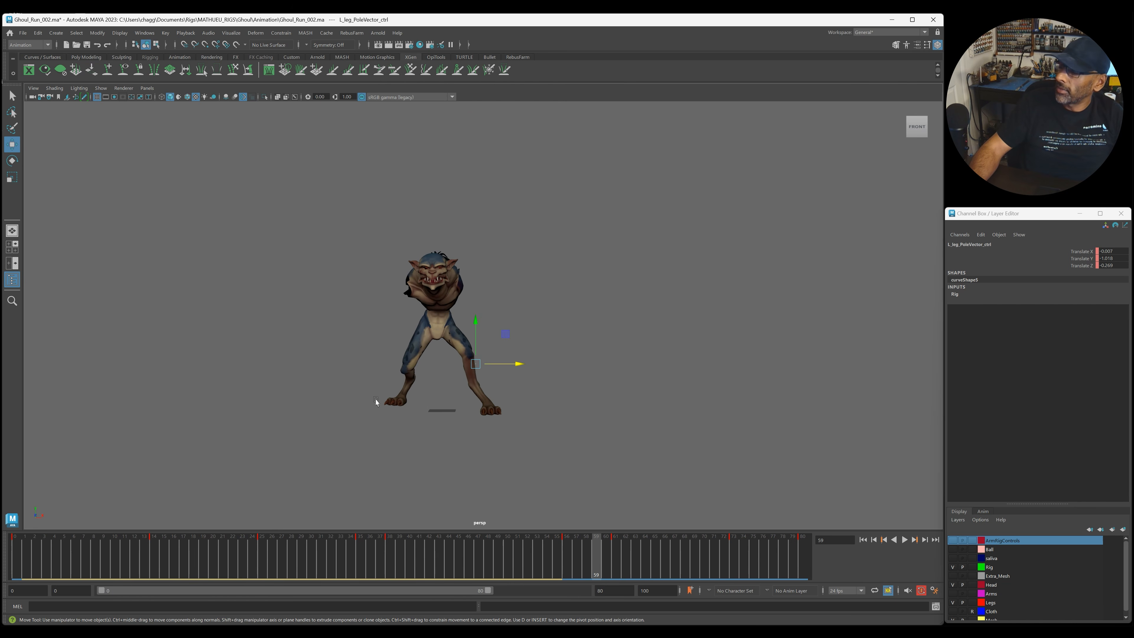
Show the rig controls, shift the body's centre-of-gravity control at frame 50 to about -22 on Translate X, and review the weight in playback.
key(alt+1)
click(468, 329)
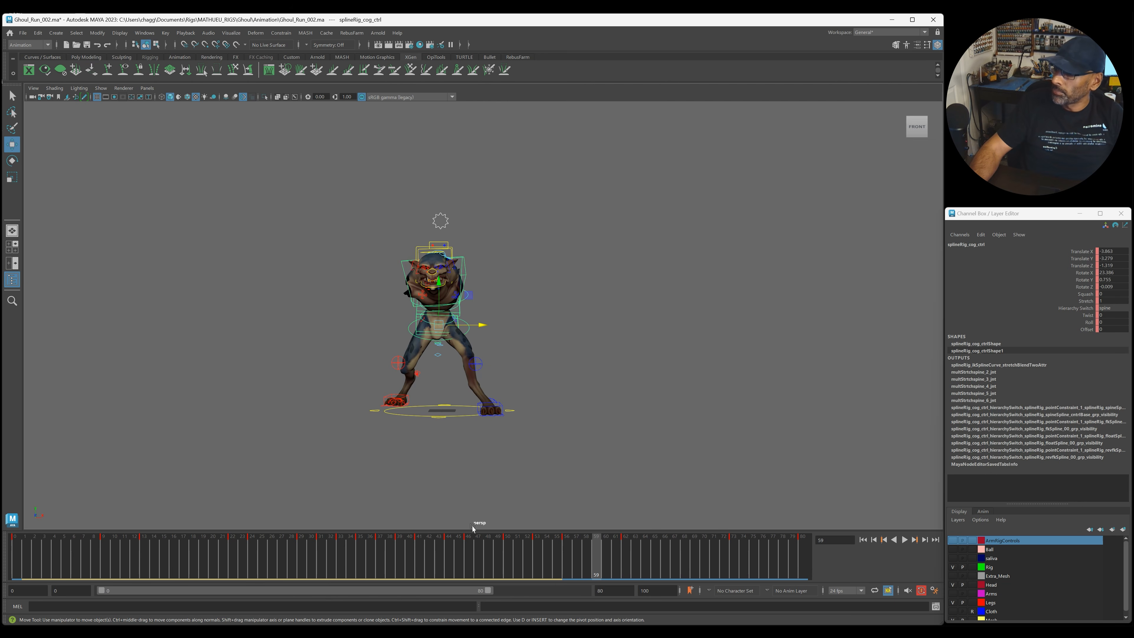
click(469, 561)
key(alt+v)
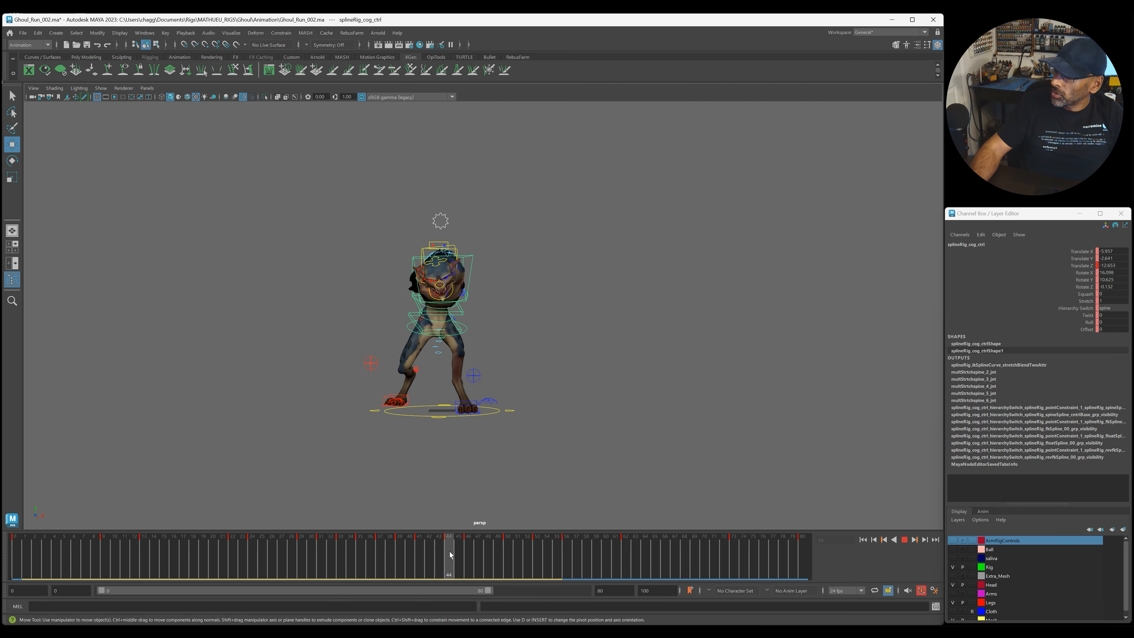
click(507, 558)
drag(469, 330, 464, 331)
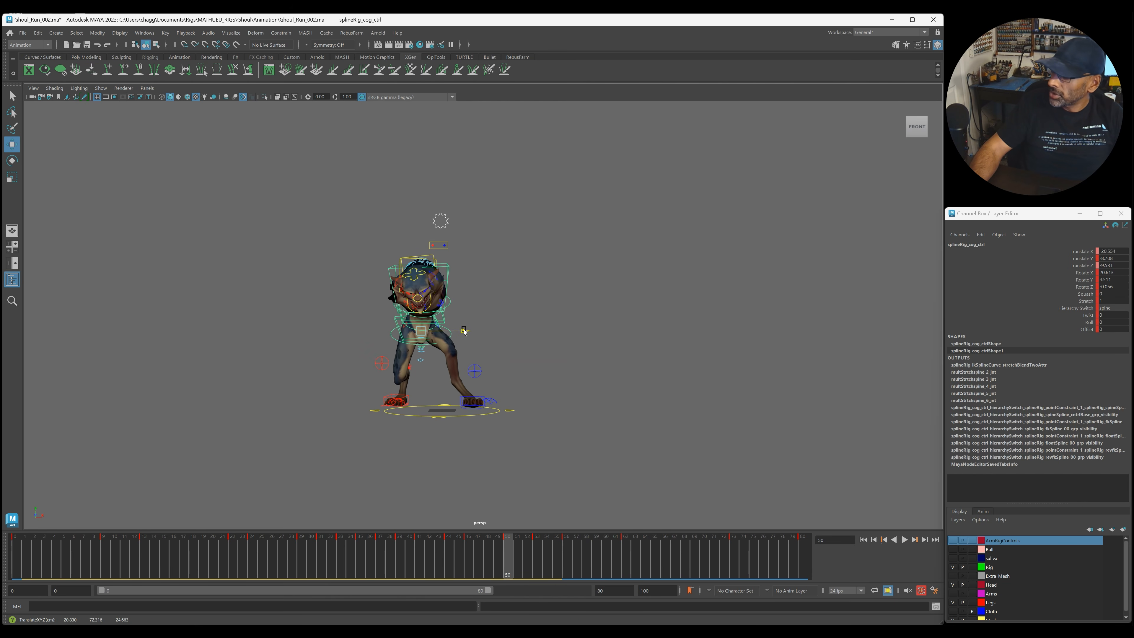
click(440, 558)
key(alt+v)
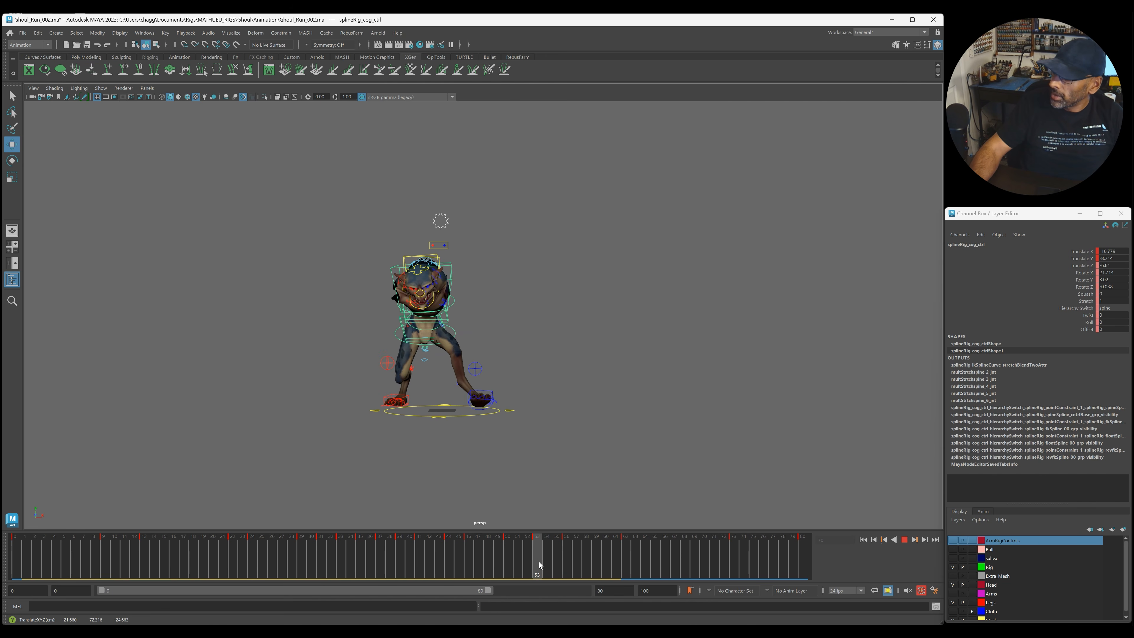
click(469, 559)
click(459, 551)
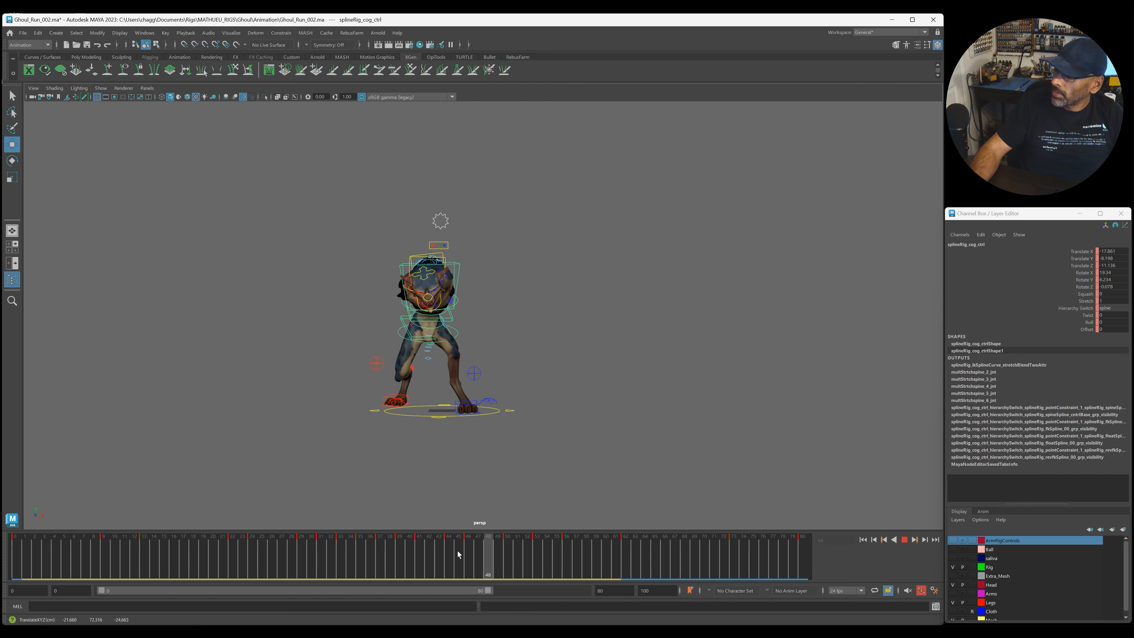
key(alt+v)
Isolate the centre-of-gravity control's Translate X curve in the Graph Editor and move its frame 53 key to frame 54 at about -17.5.
drag(482, 549, 538, 550)
key(g)
drag(552, 145, 597, 115)
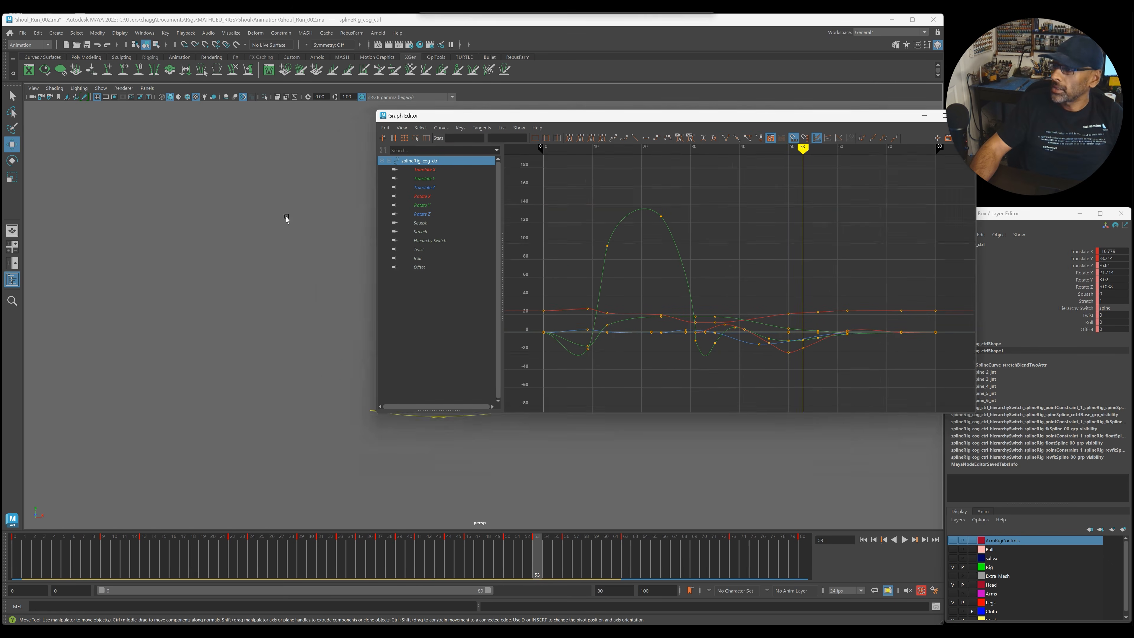
alt+middle_drag(269, 226, 137, 247)
click(429, 169)
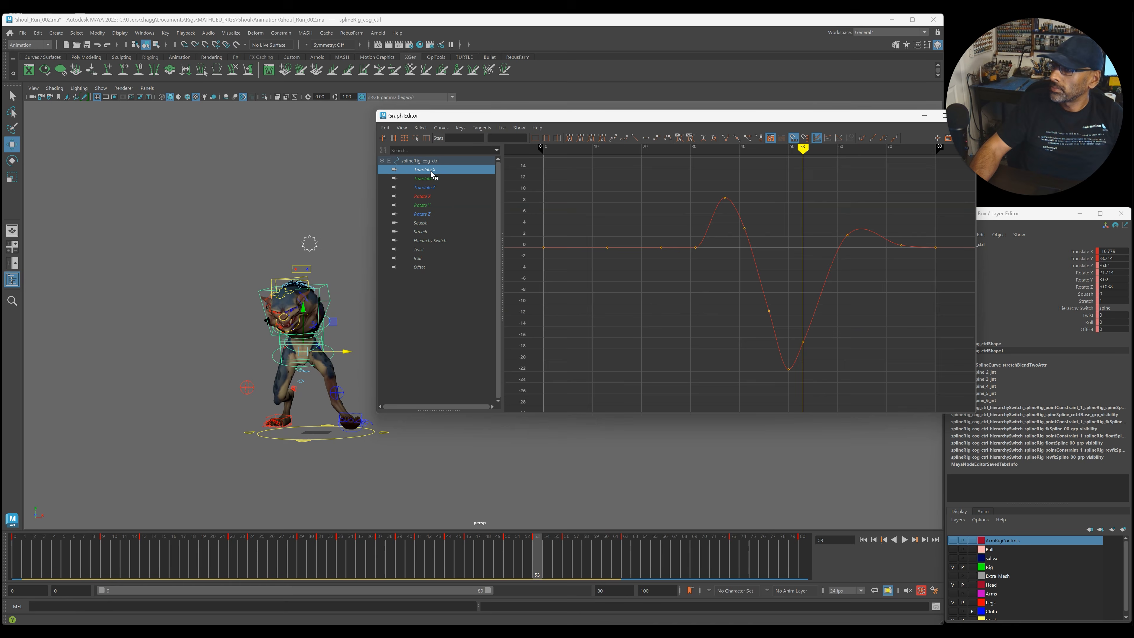
click(803, 342)
shift+middle_drag(804, 342, 820, 357)
Lower the Translate X key at frame 46 to about -14.8 and play back the body's weight shift.
drag(794, 329, 794, 329)
shift+middle_drag(794, 329, 794, 333)
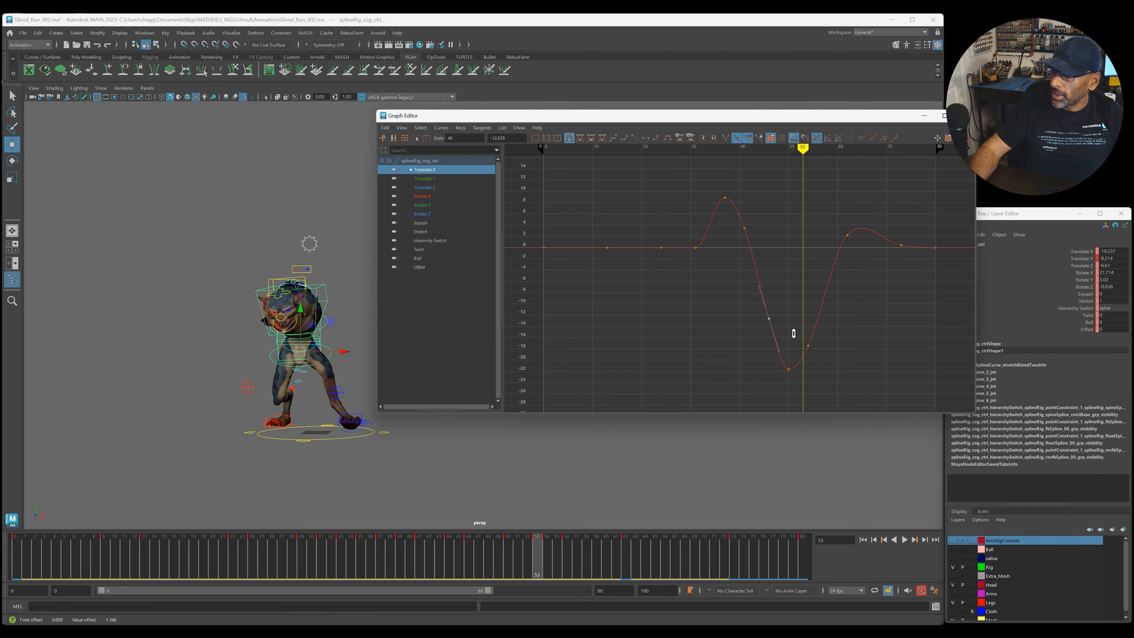
click(409, 552)
key(alt+v)
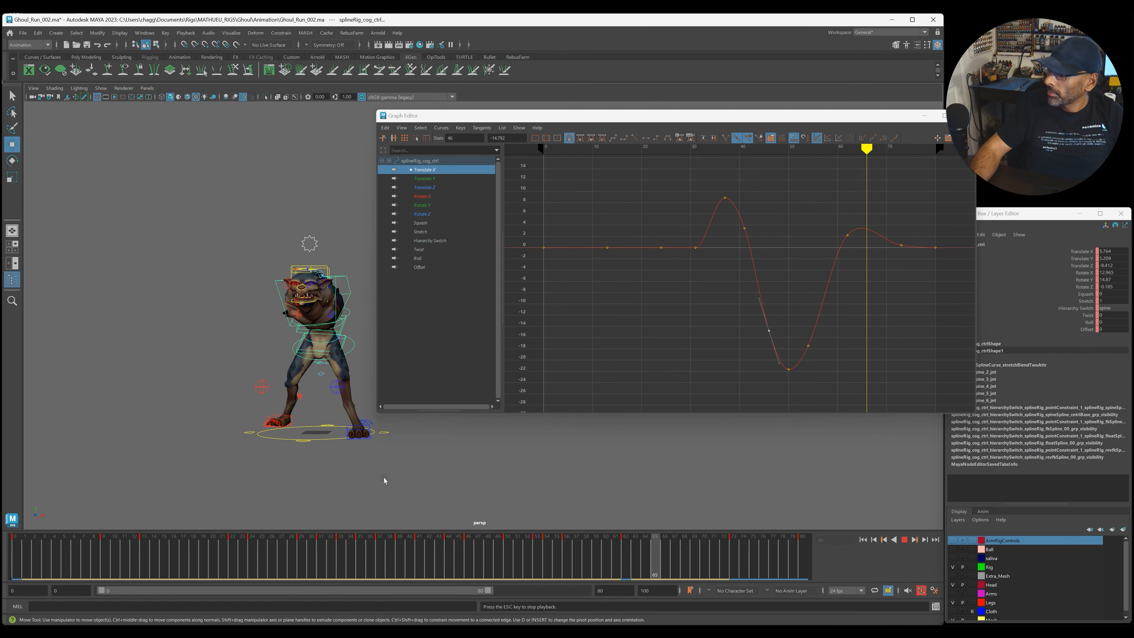
key(alt+v)
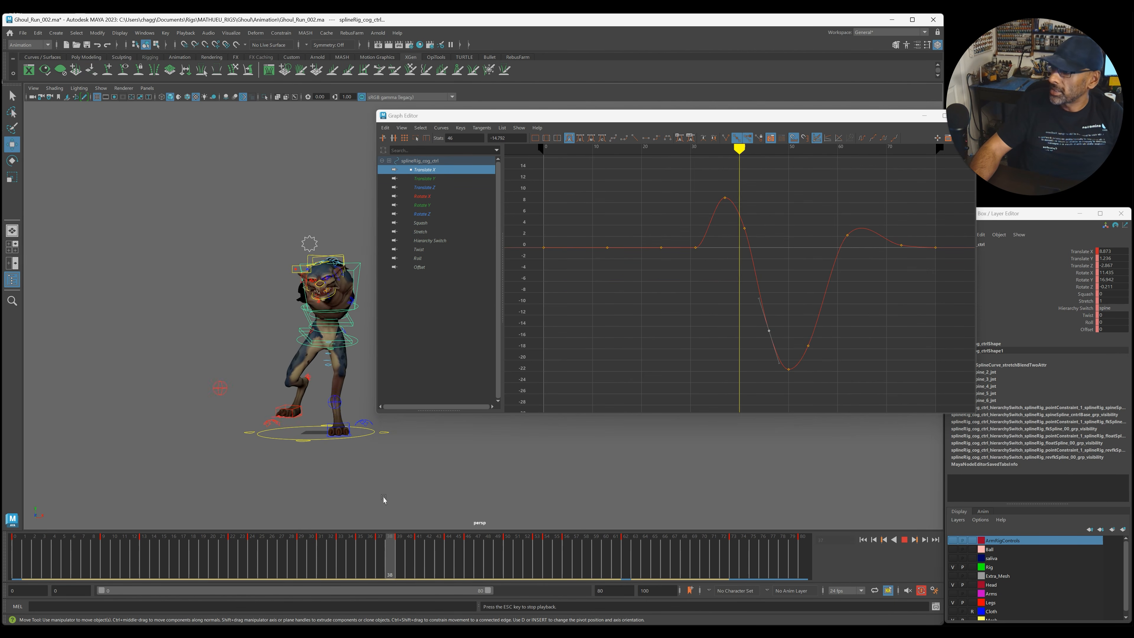
Remove the Translate X key near frame 73, raise the frame 62 key to about 6.7, and review the overshoot in playback.
drag(439, 540, 674, 541)
click(848, 235)
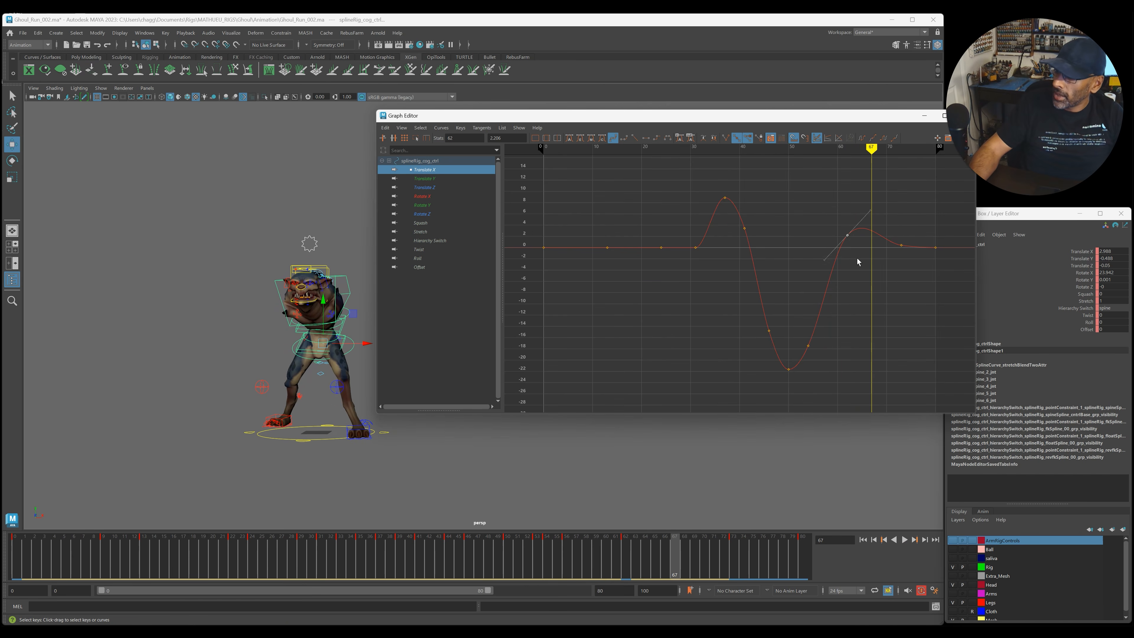
drag(863, 246, 863, 232)
key(alt+v)
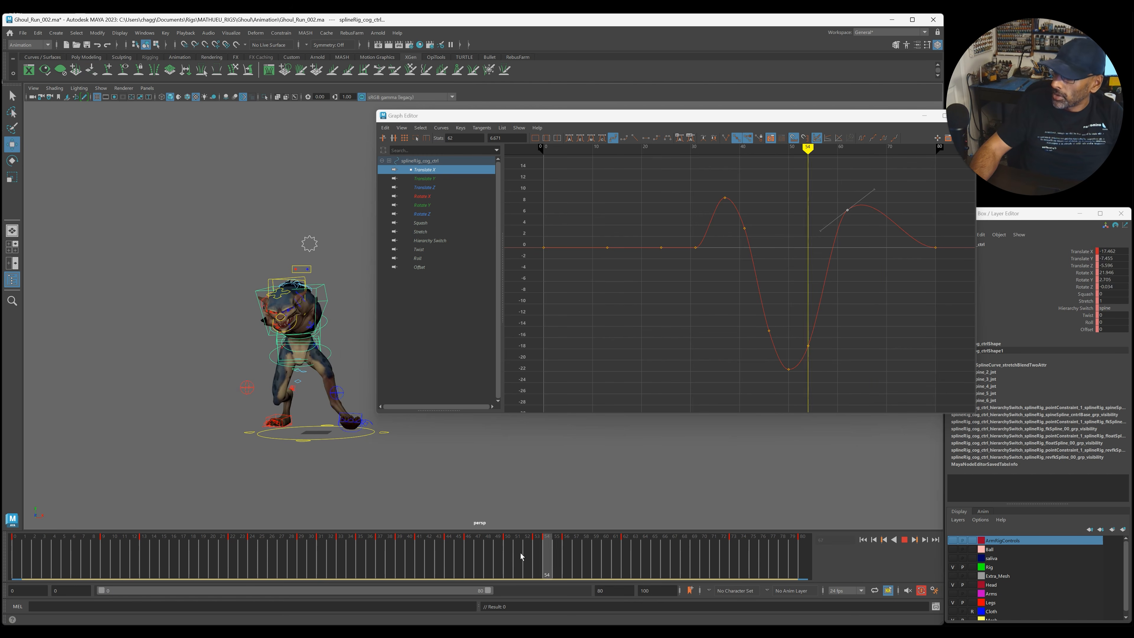
key(alt+v)
click(537, 550)
key(alt+v)
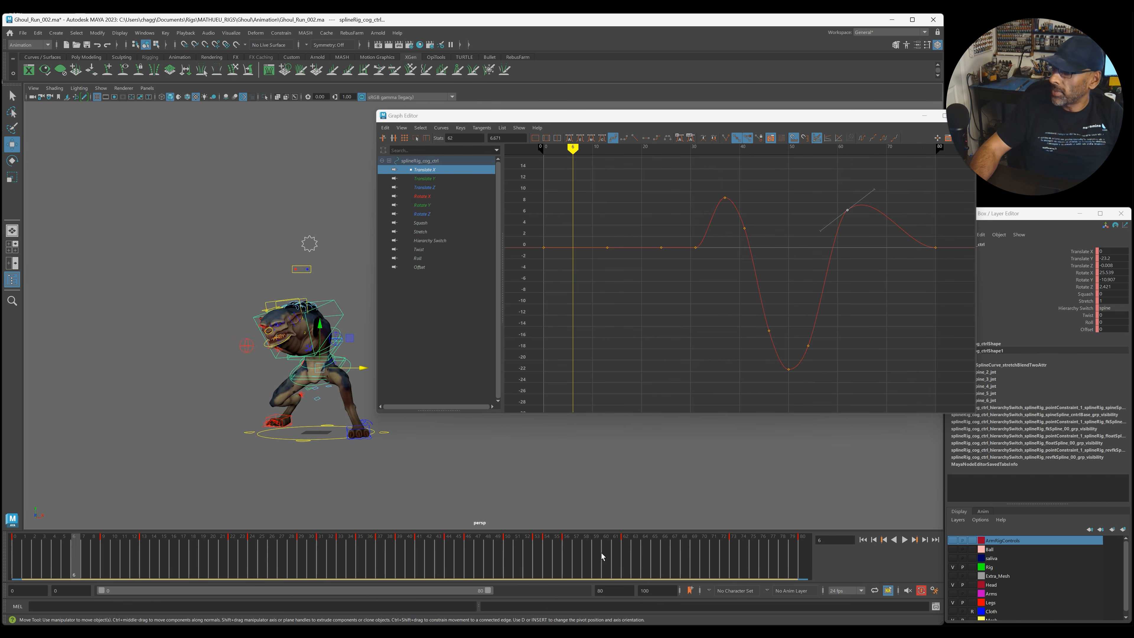
Reduce the overshoot by lowering the Translate X key at frame 62 to about 4.15, and play back the settle.
drag(601, 556, 645, 556)
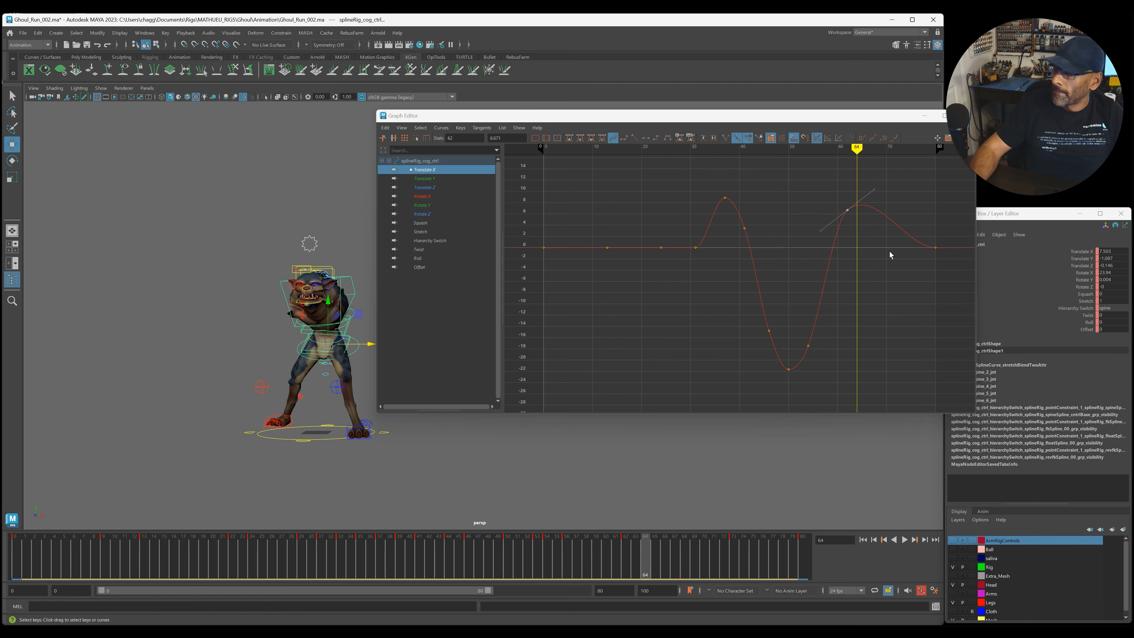
middle_drag(889, 255, 889, 268)
key(alt+v)
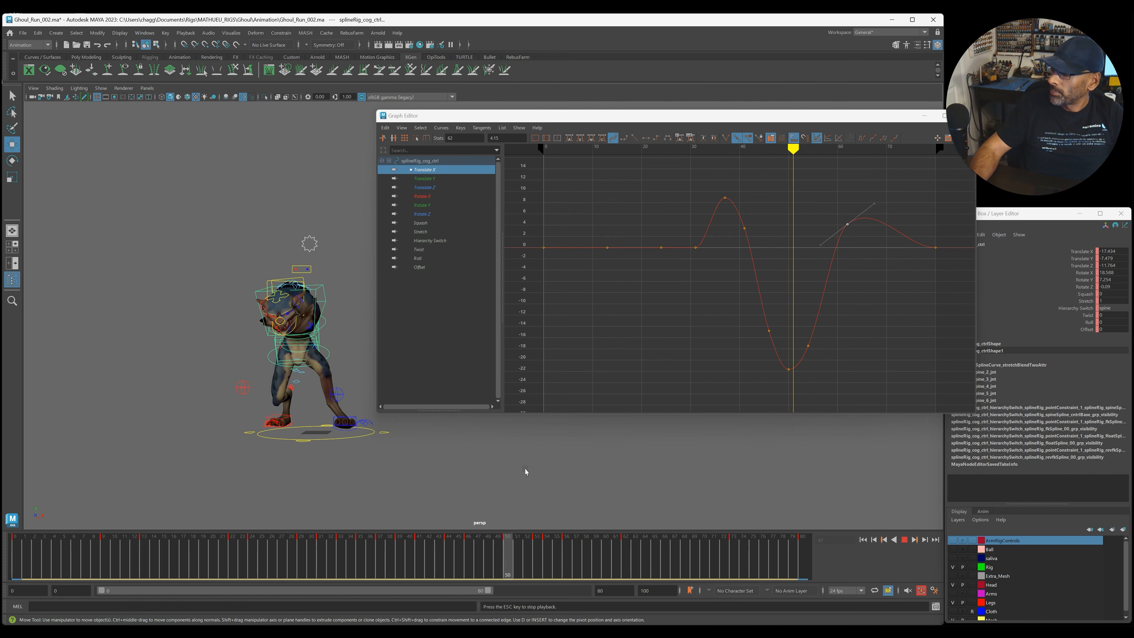
key(Escape)
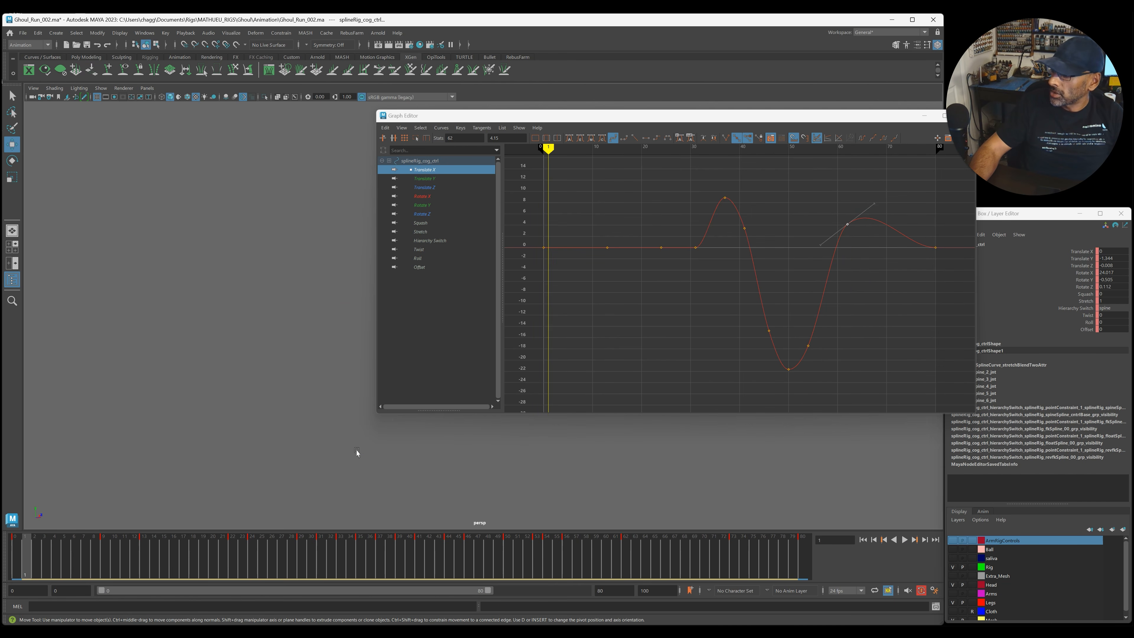
Play back the run from the side and front with the rig controls hidden and the Graph Editor out of the way, examining the weight shift.
key(alt+v)
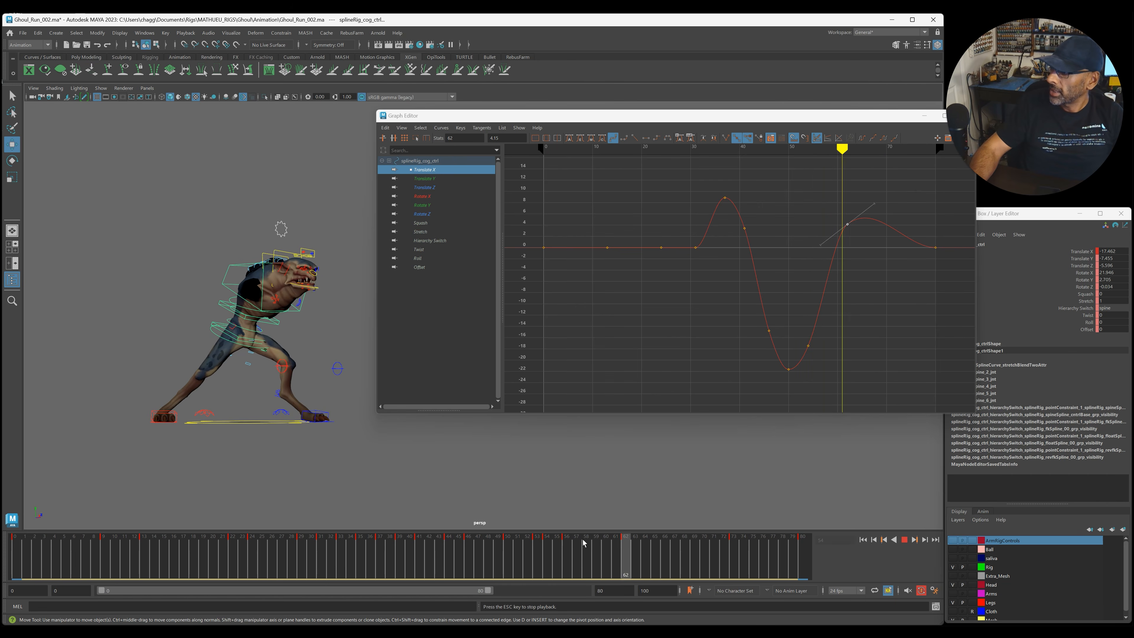
key(Escape)
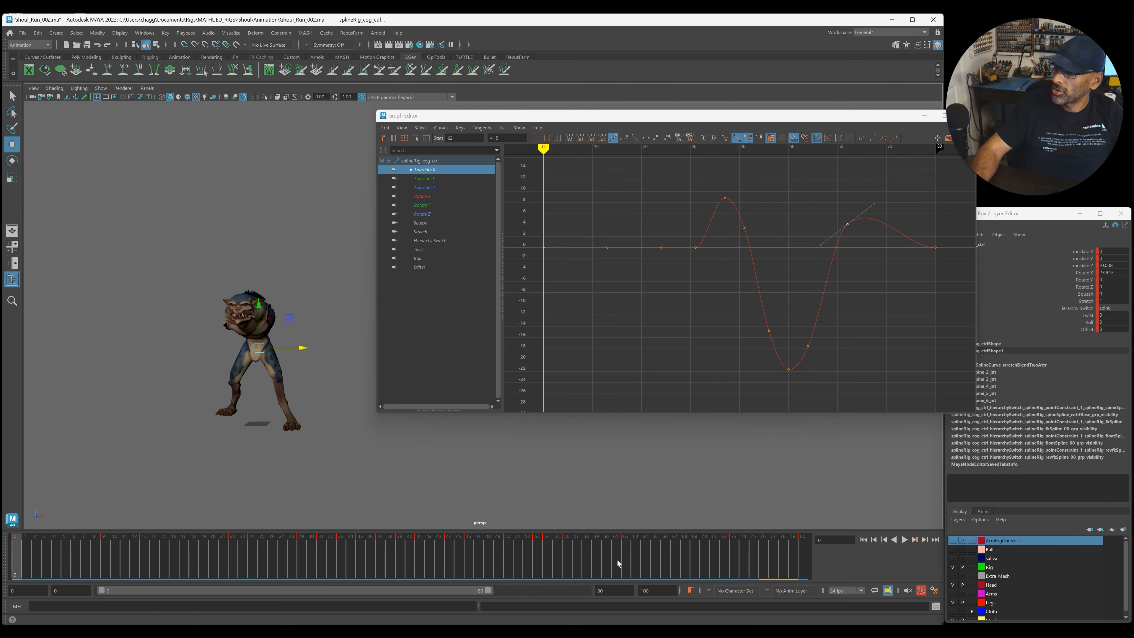
key(alt+v)
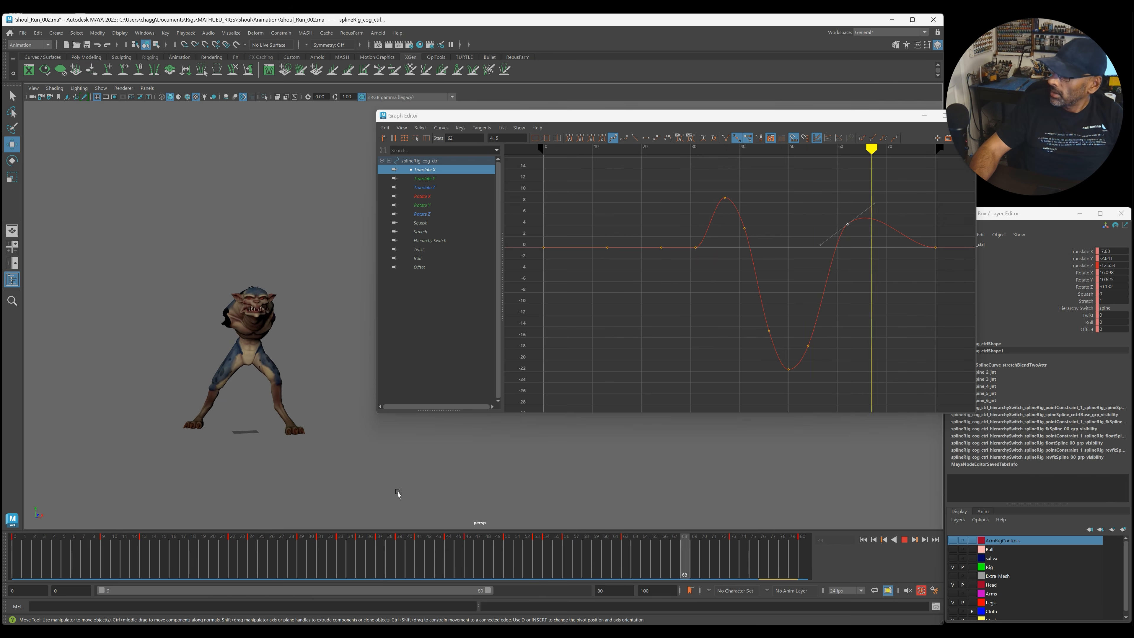
key(Escape)
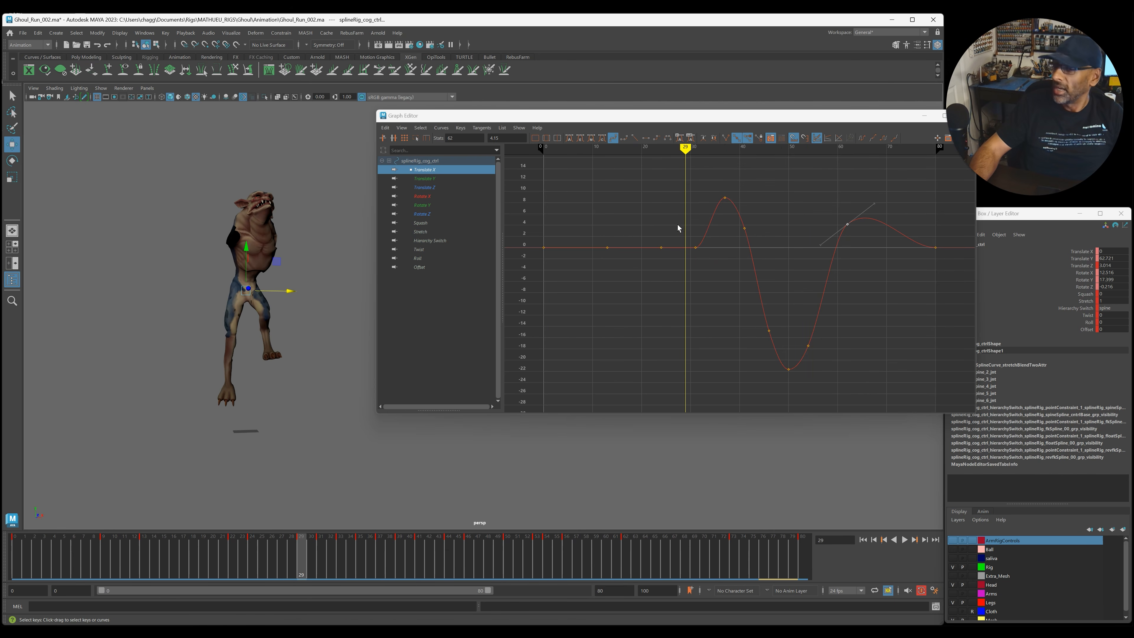
drag(620, 117, 620, 0)
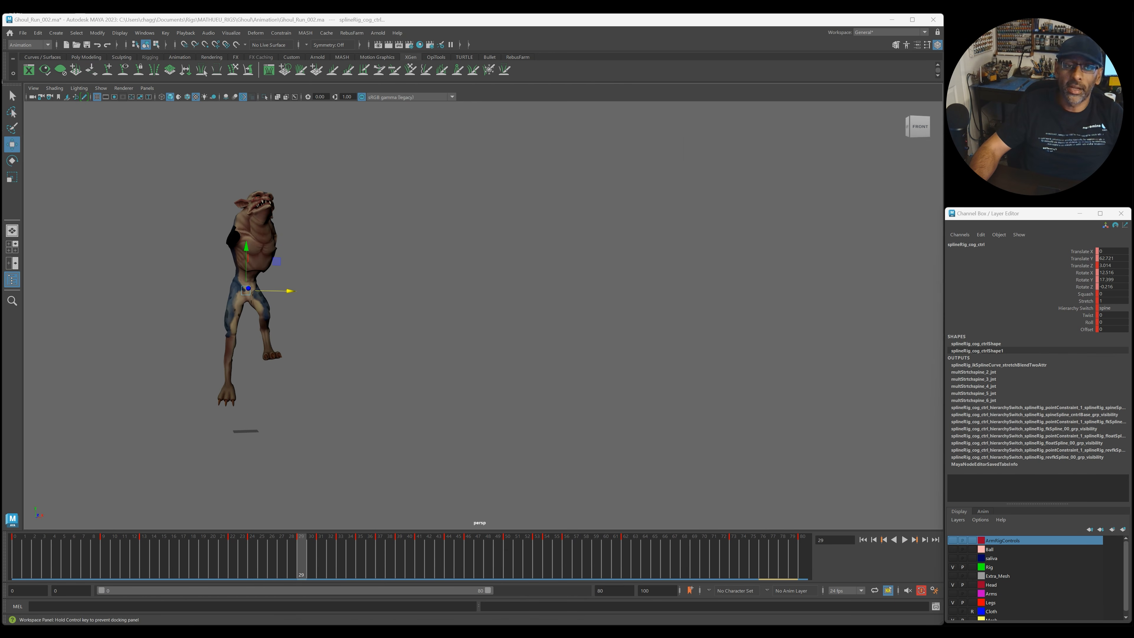
key(alt+v)
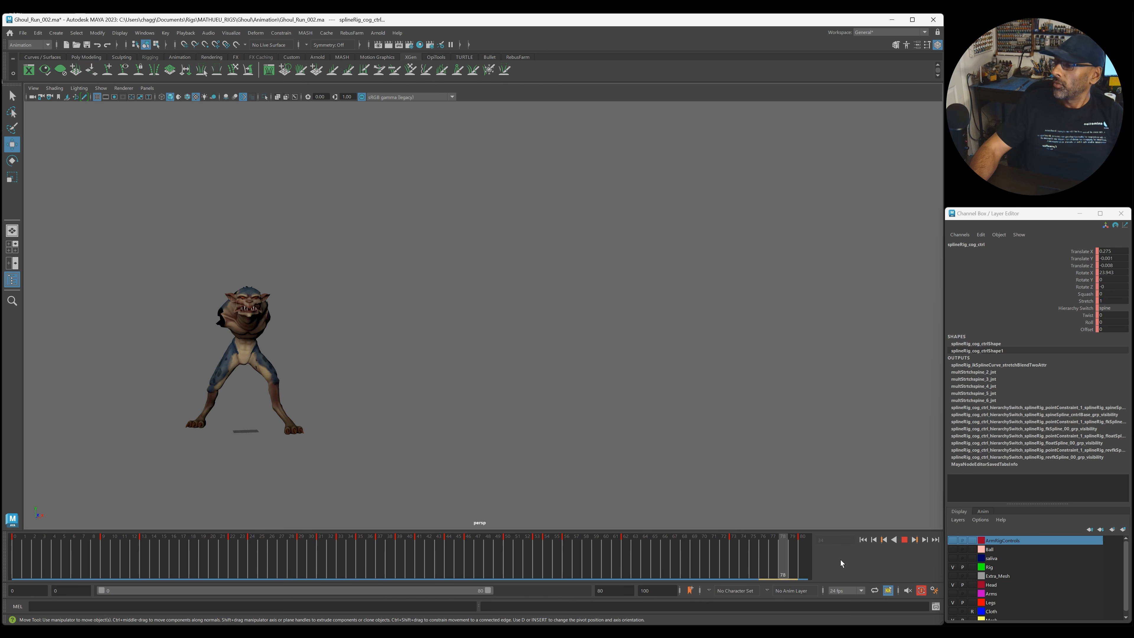
click(73, 545)
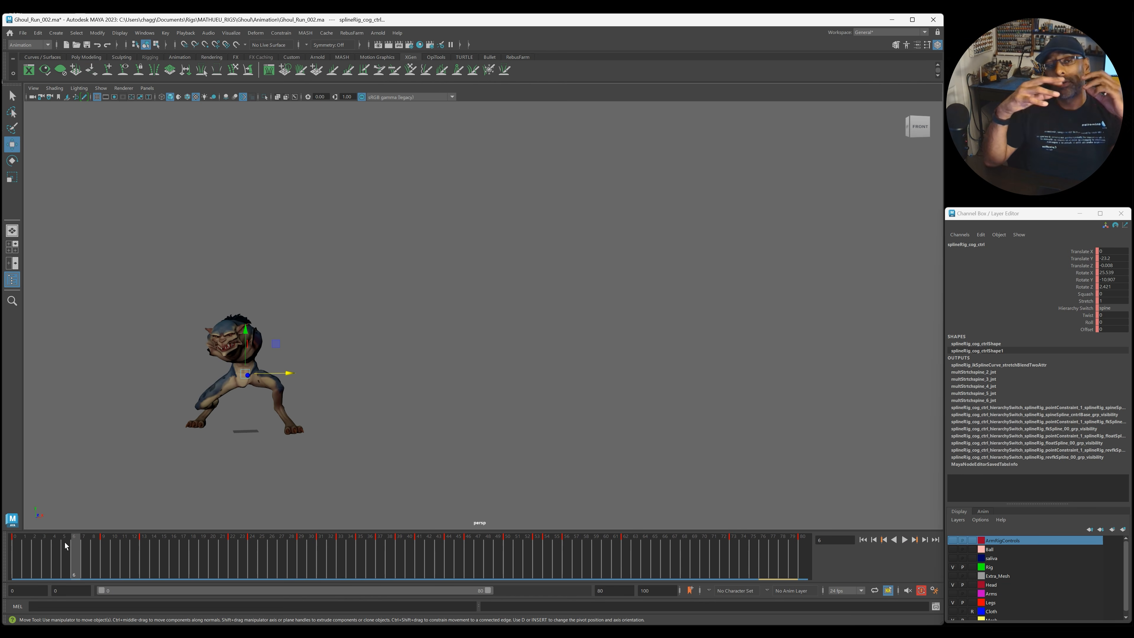